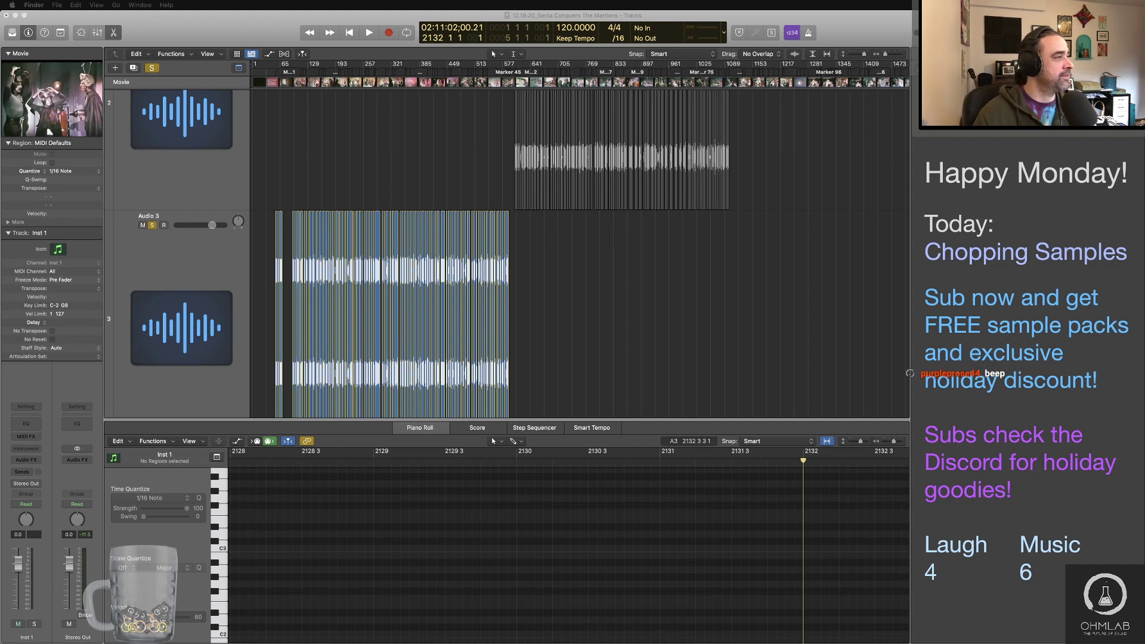
Step: Show the #subscriber-rewards channel in the Discord browser window over the project, and move the window back out of view
{"action": "left_click_drag", "start_coordinate": [471, 146], "coordinate": [529, 160]}
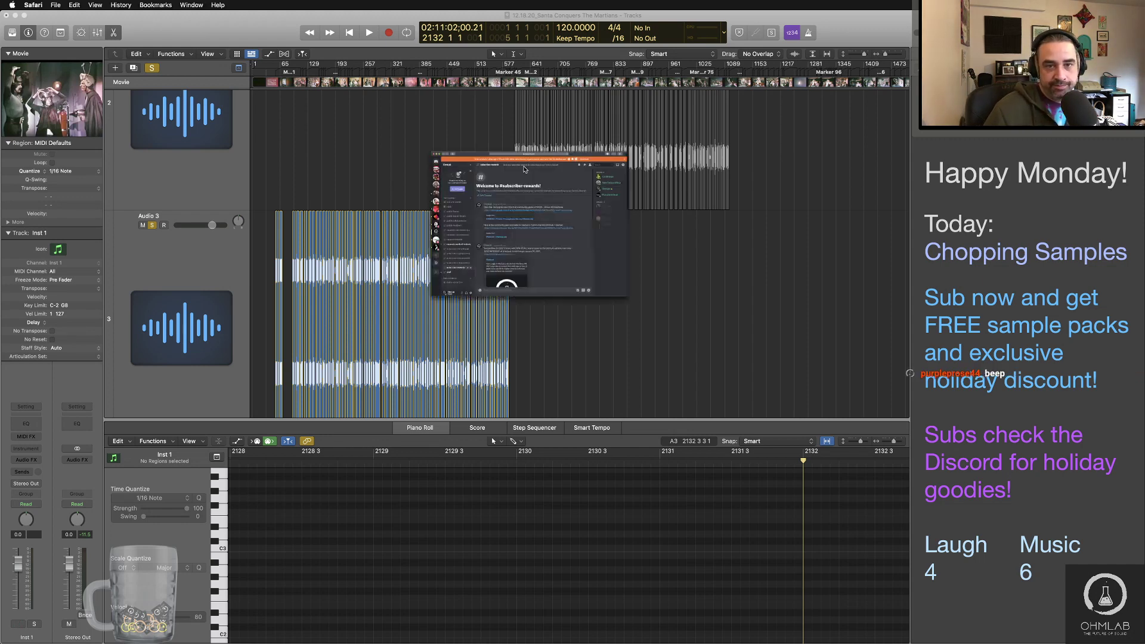
{"action": "left_click_drag", "start_coordinate": [710, 162], "coordinate": [782, 47]}
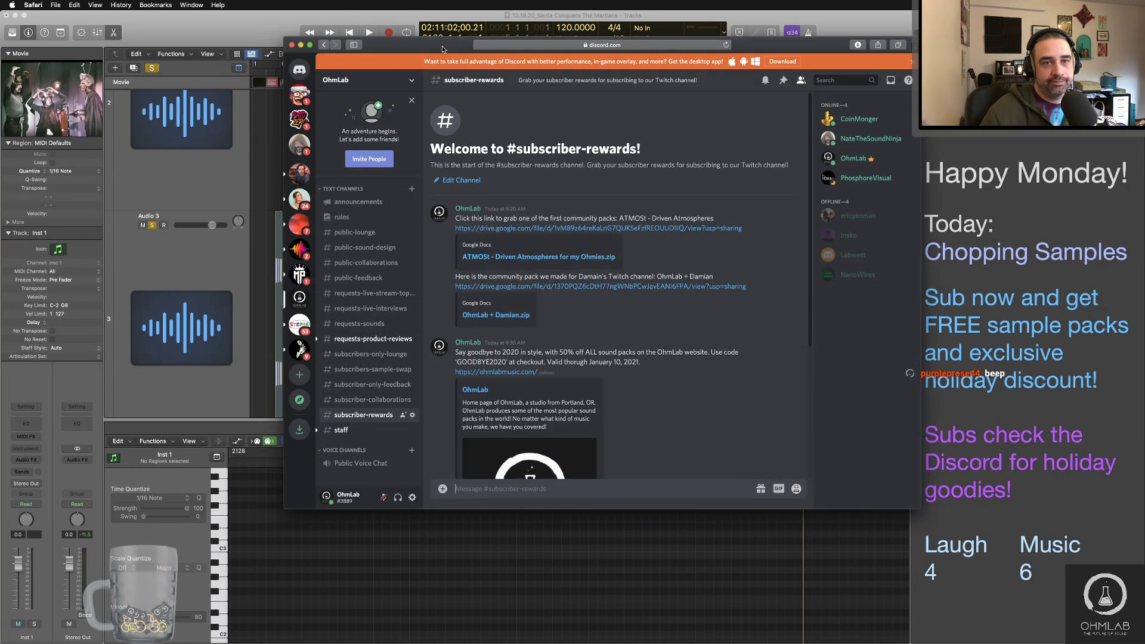
{"action": "left_click_drag", "start_coordinate": [444, 46], "coordinate": [0, 20]}
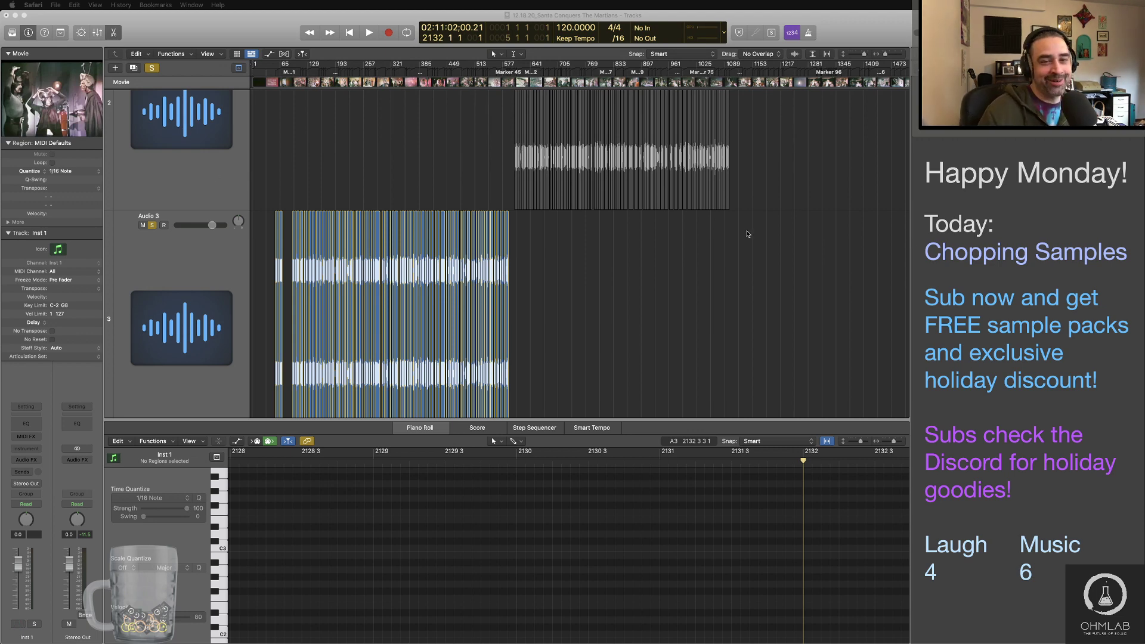
Step: Hide the Piano Roll editor so the tracks area fills the window
{"action": "scroll", "coordinate": [620, 287], "scroll_direction": "up", "scroll_amount": 10}
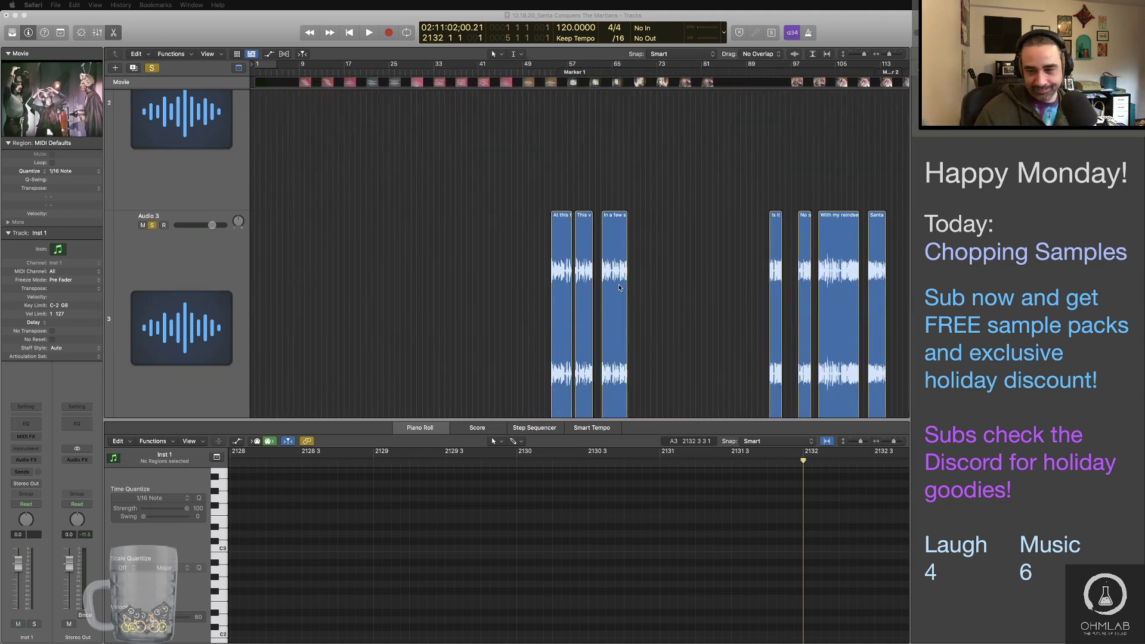
{"action": "scroll", "coordinate": [619, 287], "scroll_direction": "down", "scroll_amount": 2}
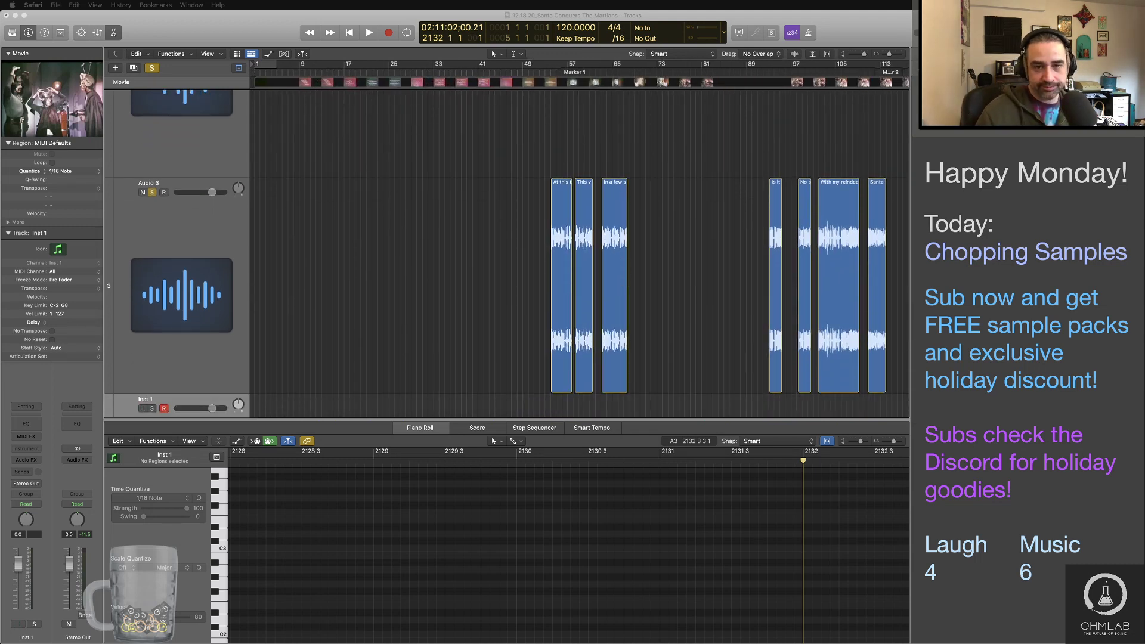
{"action": "left_click", "coordinate": [418, 287]}
{"action": "key", "text": "x"}
{"action": "key", "text": "x"}
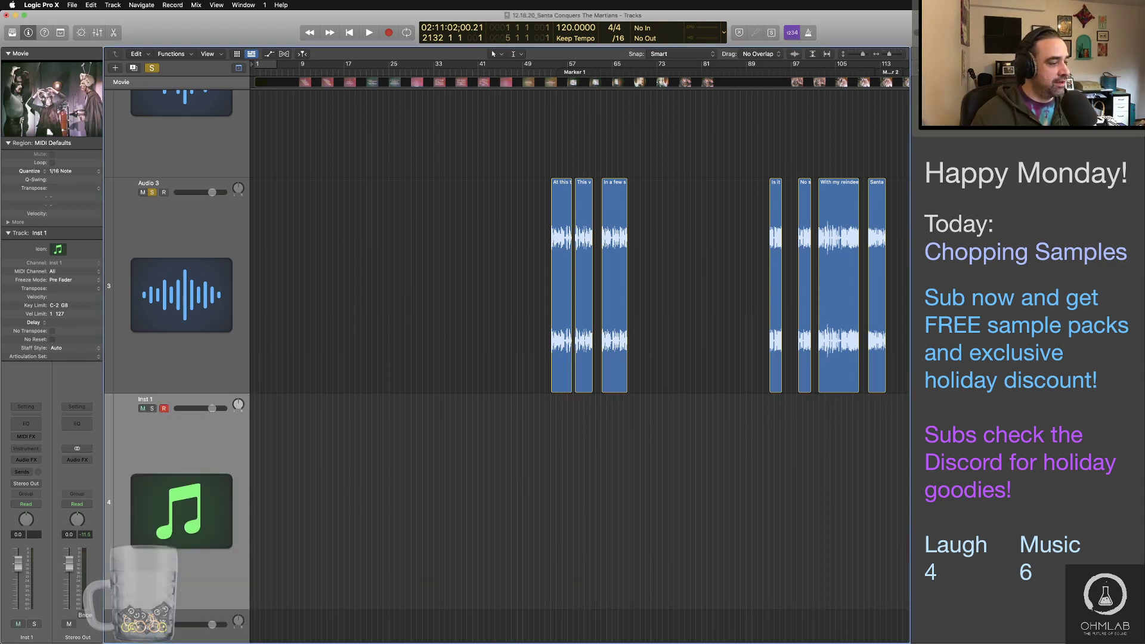
{"action": "key", "text": "super+Tab"}
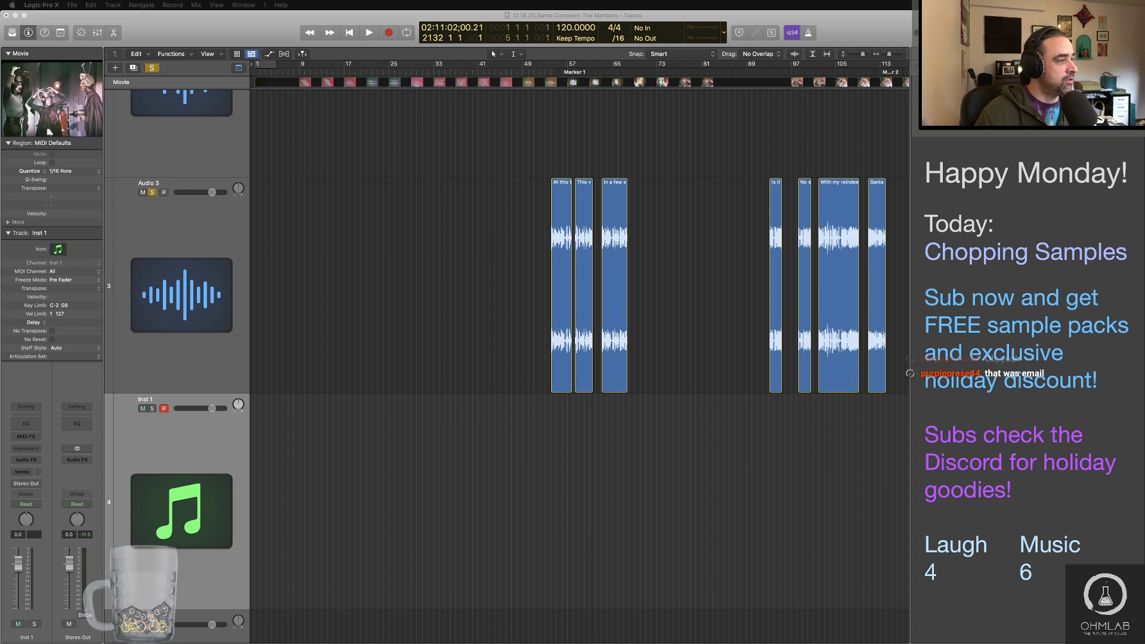
{"action": "left_click", "coordinate": [607, 494]}
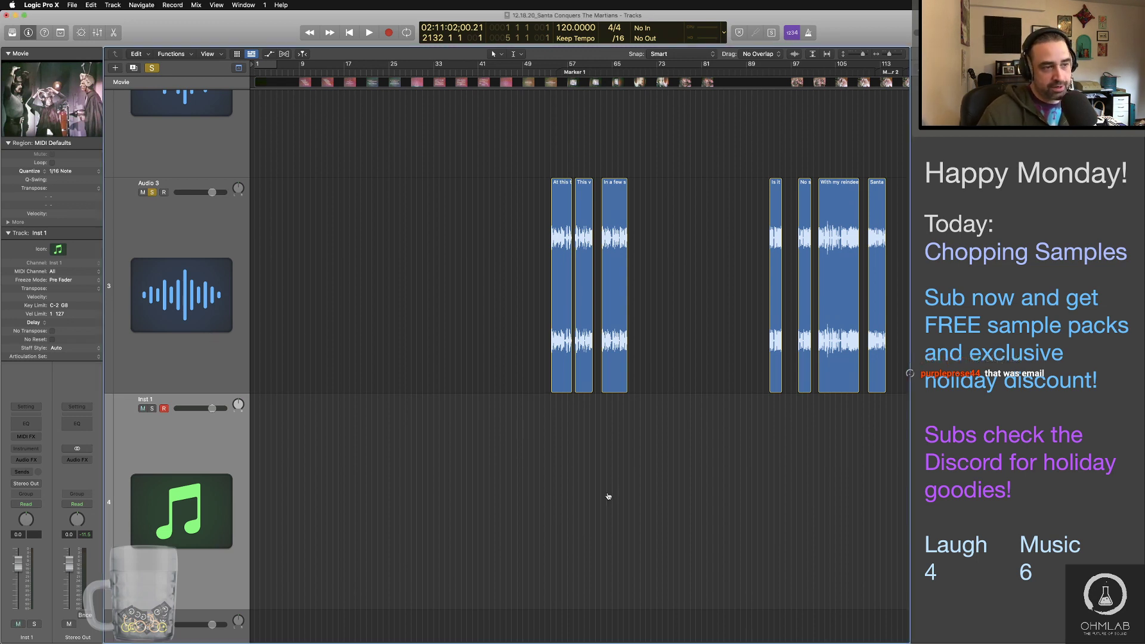
{"action": "key", "text": "super+Tab"}
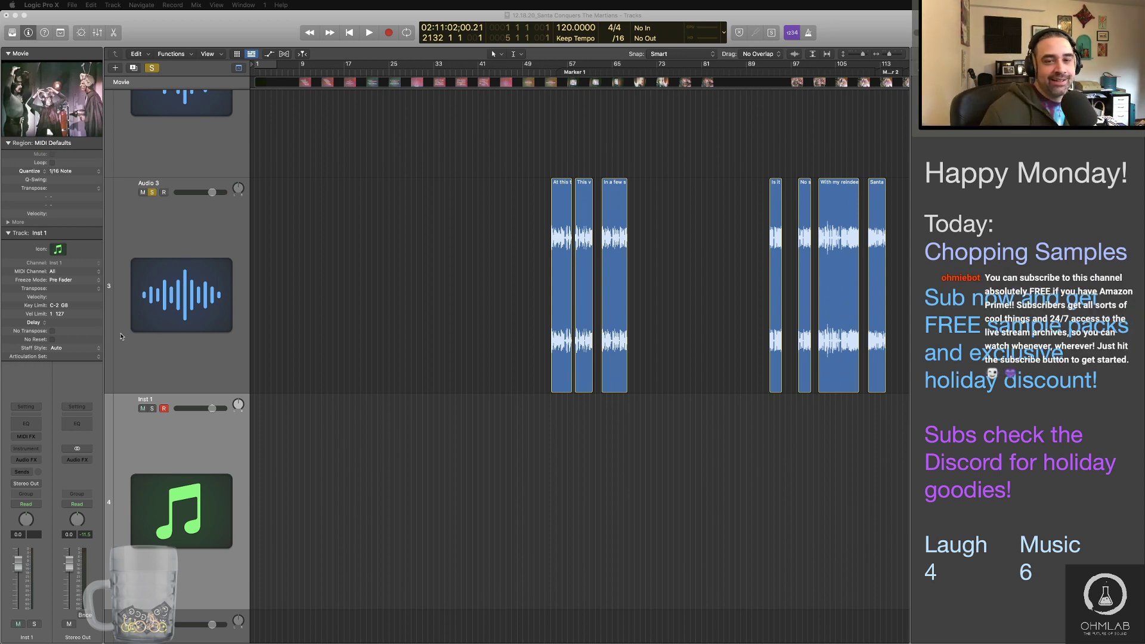
Step: Examine where the named regions on Audio 3 end and the remaining unnamed regions on Audio 2 begin
{"action": "scroll", "coordinate": [495, 360], "scroll_direction": "right", "scroll_amount": 15}
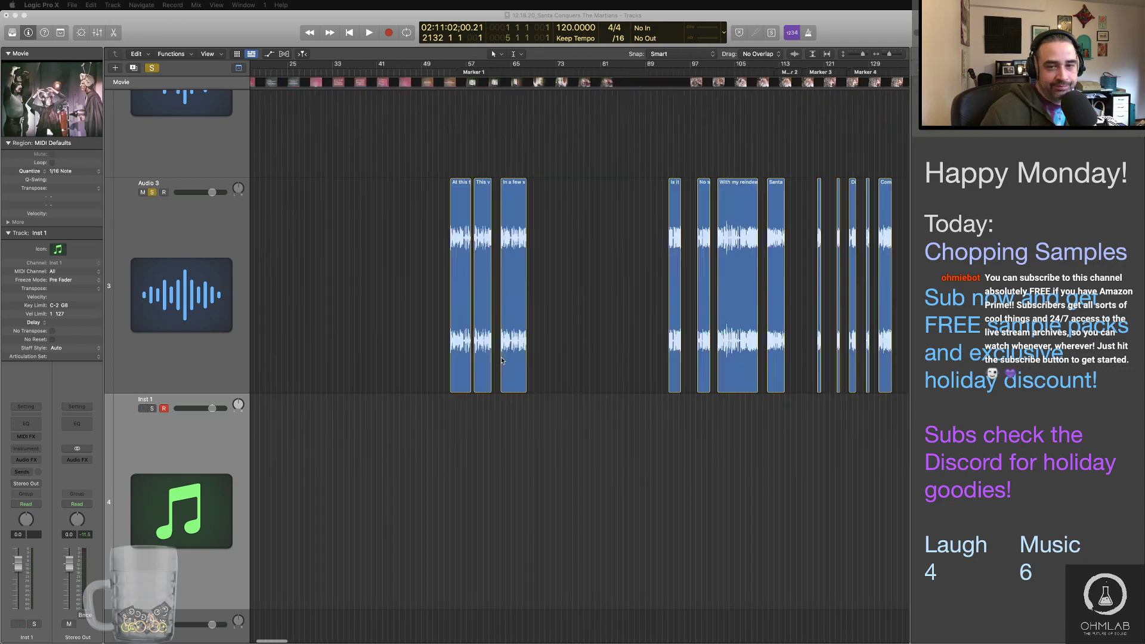
{"action": "scroll", "coordinate": [500, 360], "scroll_direction": "down", "scroll_amount": 10}
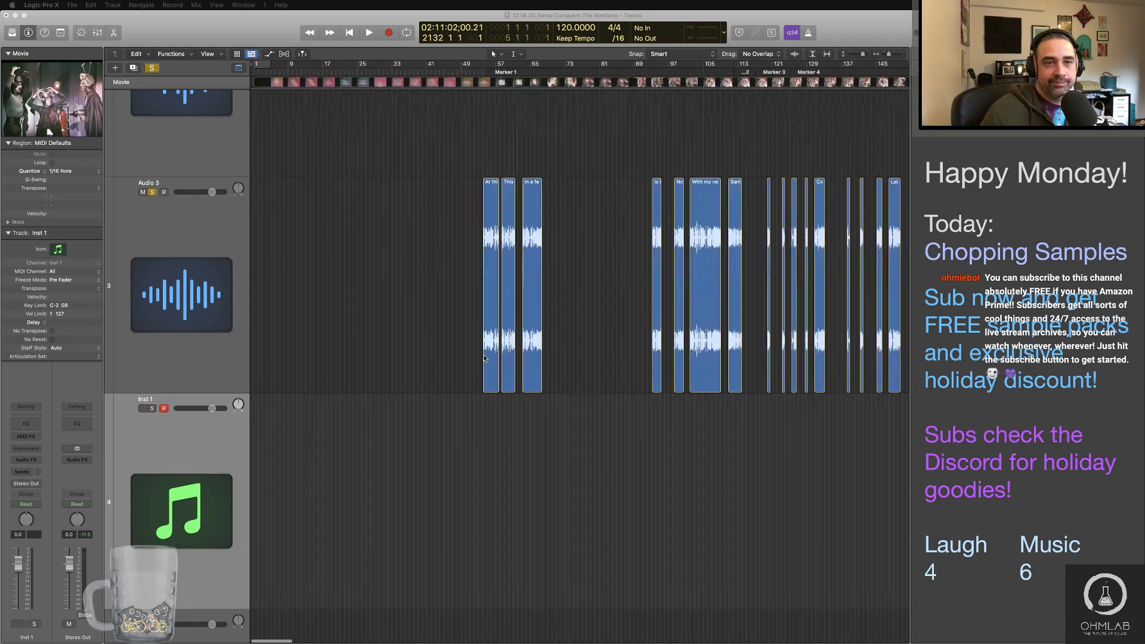
{"action": "scroll", "coordinate": [484, 358], "scroll_direction": "down", "scroll_amount": 10}
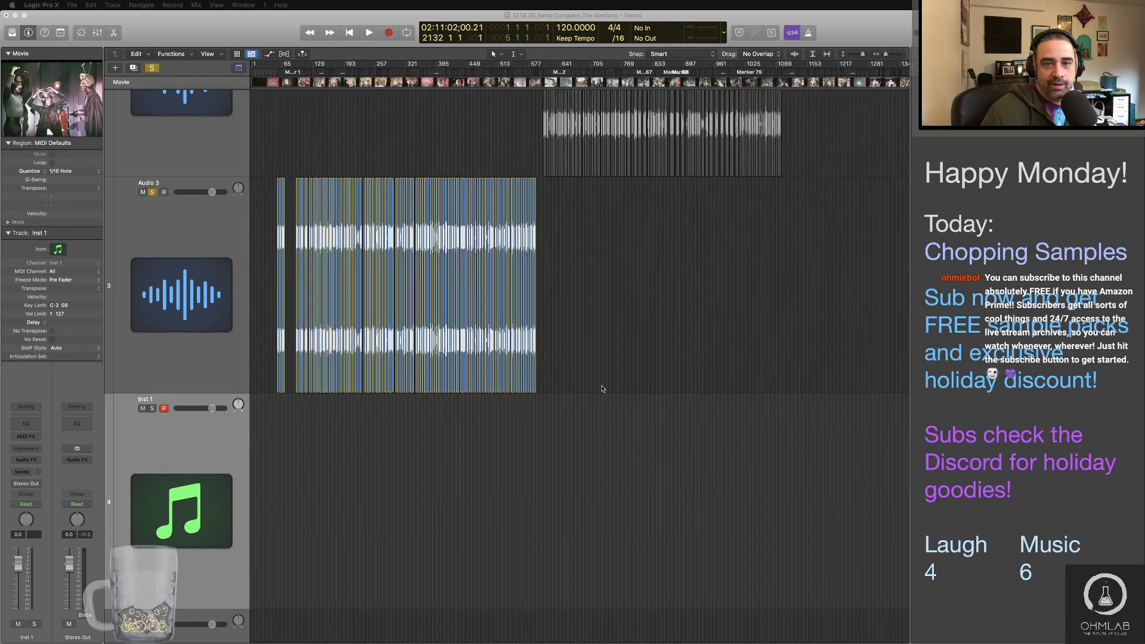
{"action": "scroll", "coordinate": [603, 385], "scroll_direction": "up", "scroll_amount": 3}
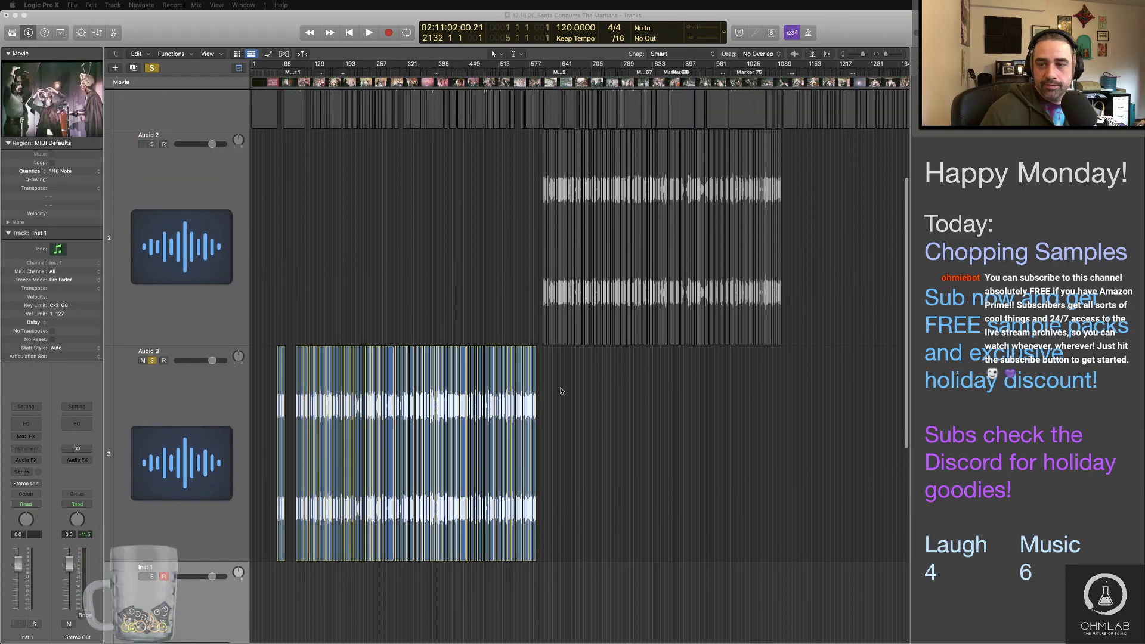
{"action": "scroll", "coordinate": [560, 390], "scroll_direction": "up", "scroll_amount": 12}
{"action": "scroll", "coordinate": [559, 390], "scroll_direction": "down", "scroll_amount": 3}
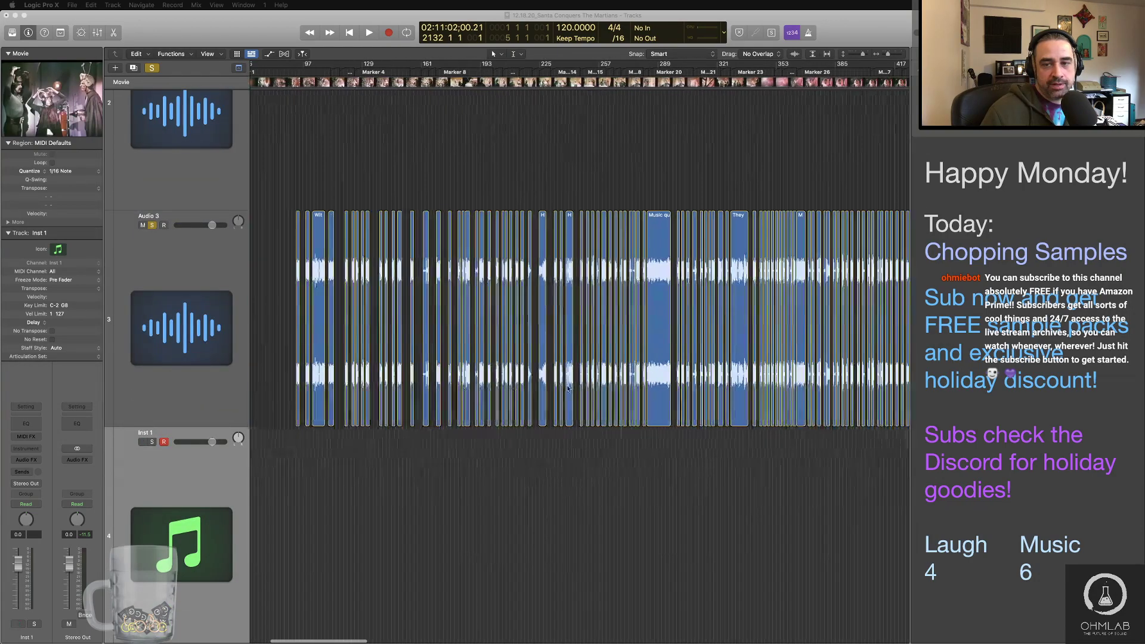
{"action": "scroll", "coordinate": [560, 387], "scroll_direction": "right", "scroll_amount": 15}
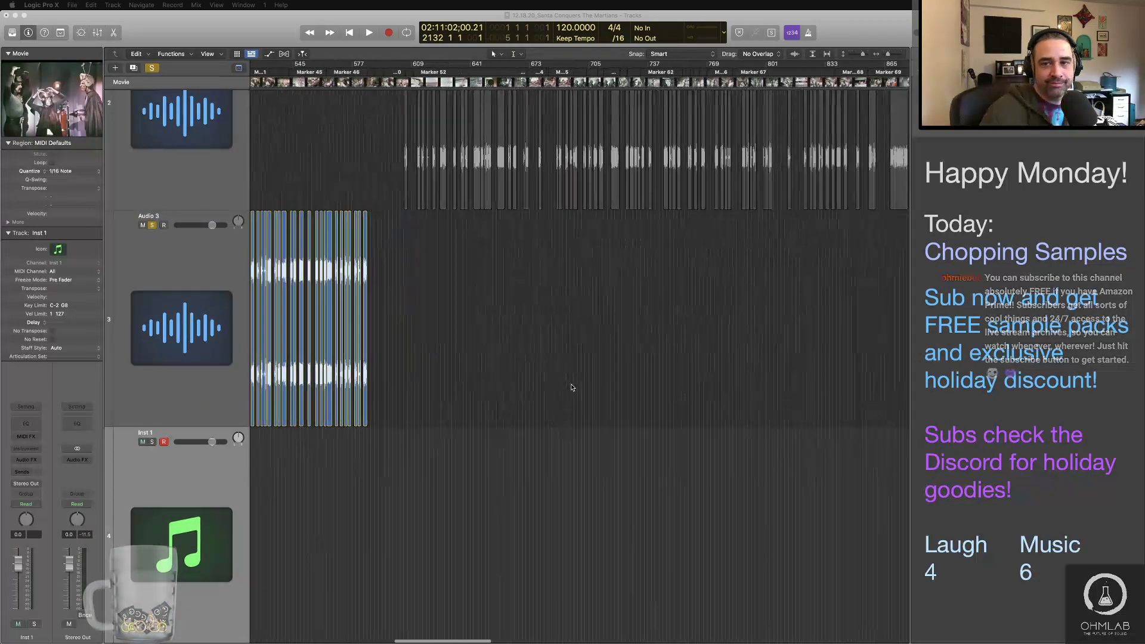
{"action": "scroll", "coordinate": [571, 387], "scroll_direction": "up", "scroll_amount": 4}
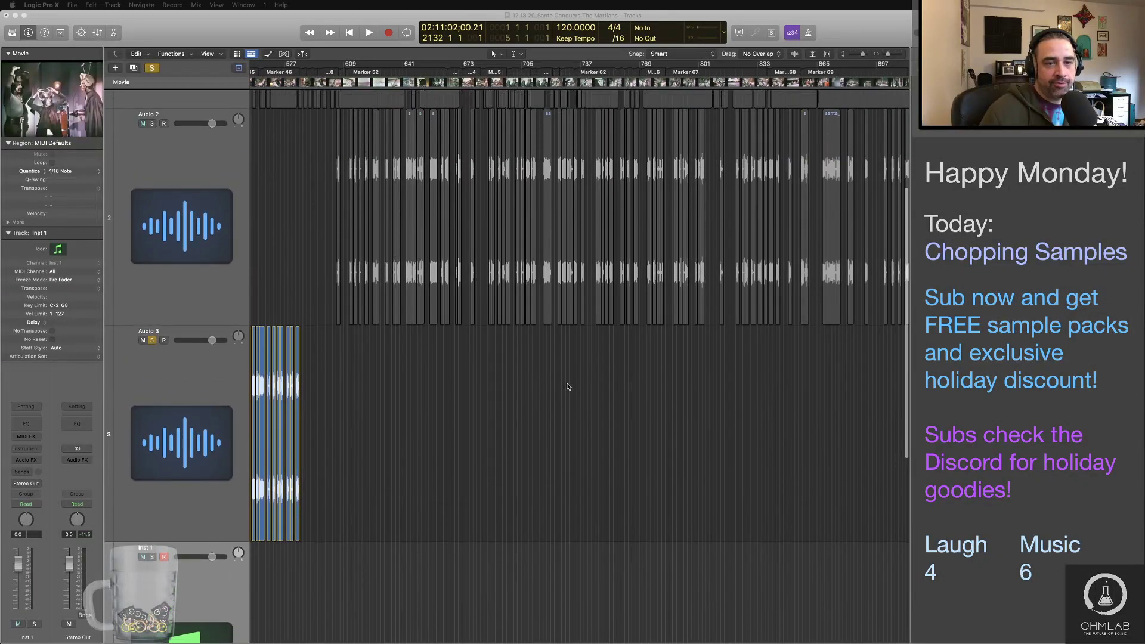
{"action": "scroll", "coordinate": [568, 386], "scroll_direction": "up", "scroll_amount": 3}
{"action": "scroll", "coordinate": [568, 387], "scroll_direction": "up", "scroll_amount": 5}
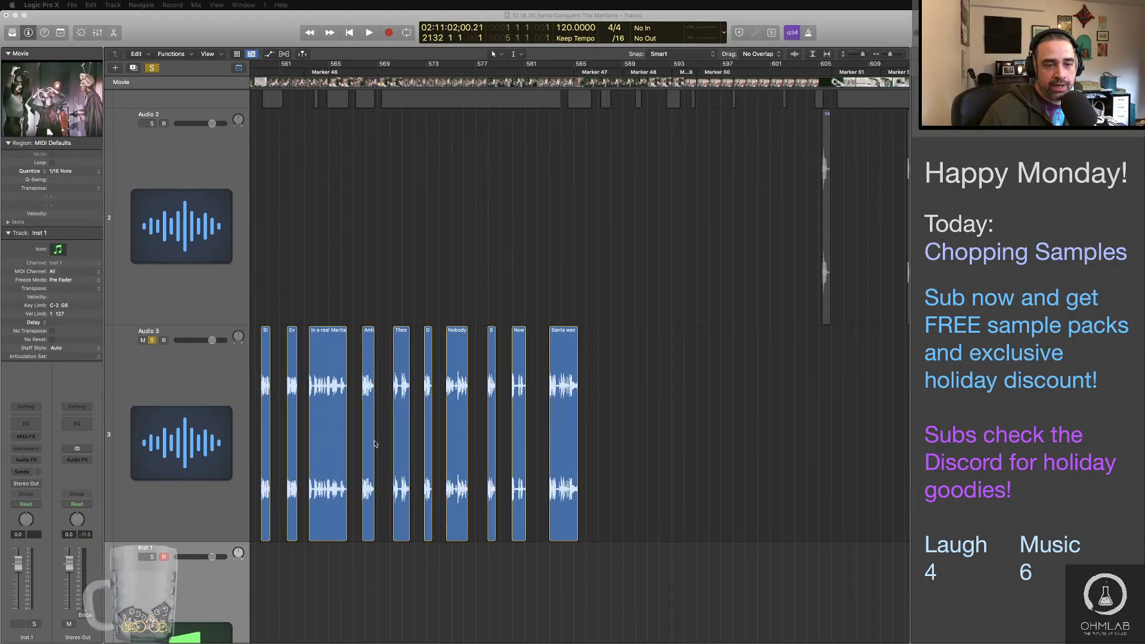
{"action": "scroll", "coordinate": [599, 441], "scroll_direction": "right", "scroll_amount": 12}
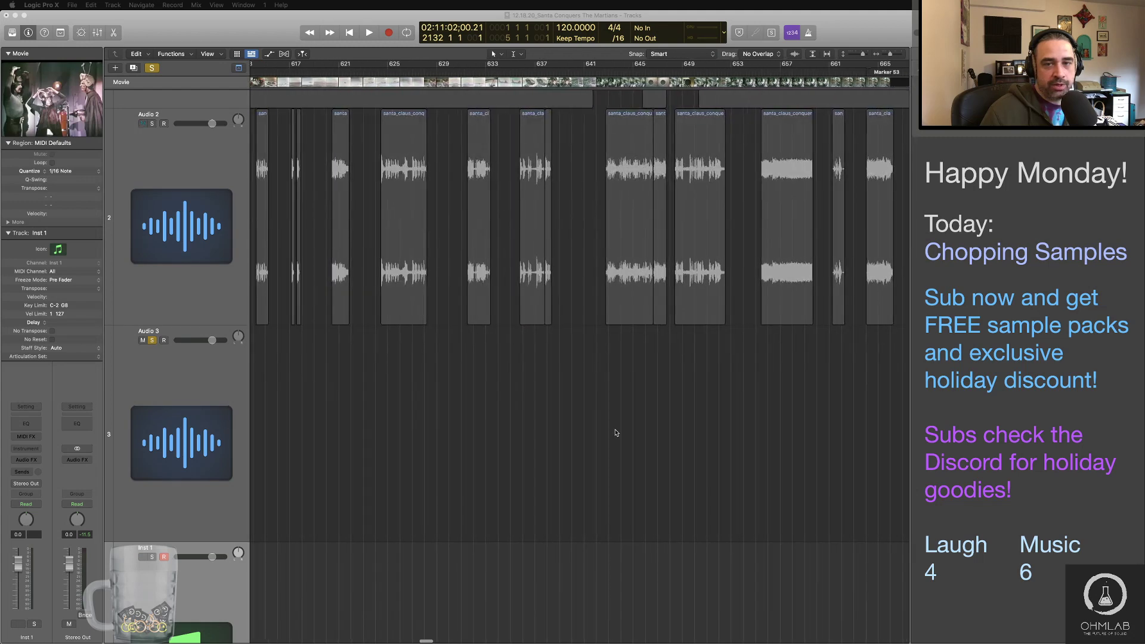
{"action": "scroll", "coordinate": [616, 432], "scroll_direction": "down", "scroll_amount": 4}
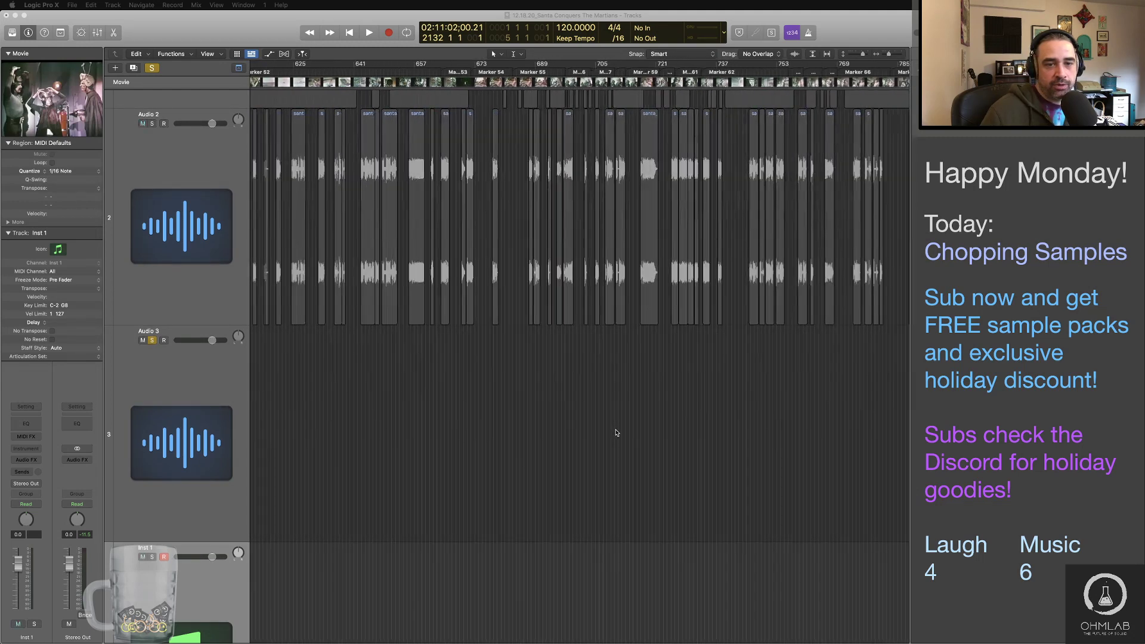
{"action": "scroll", "coordinate": [617, 433], "scroll_direction": "down", "scroll_amount": 1}
{"action": "scroll", "coordinate": [572, 406], "scroll_direction": "left", "scroll_amount": 10}
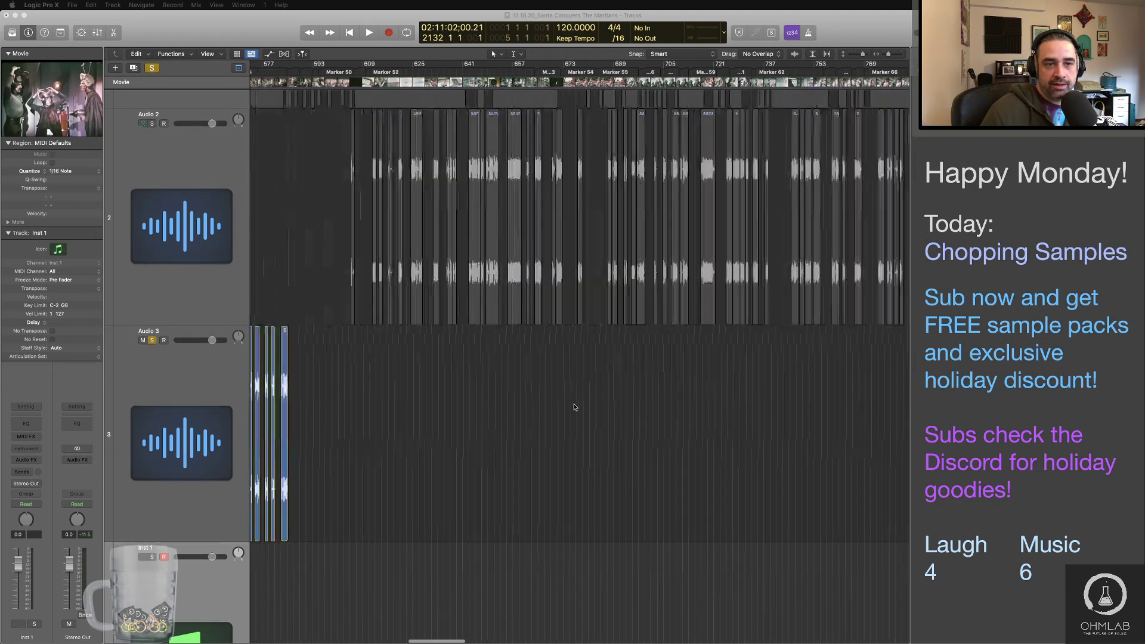
{"action": "scroll", "coordinate": [572, 407], "scroll_direction": "up", "scroll_amount": 5}
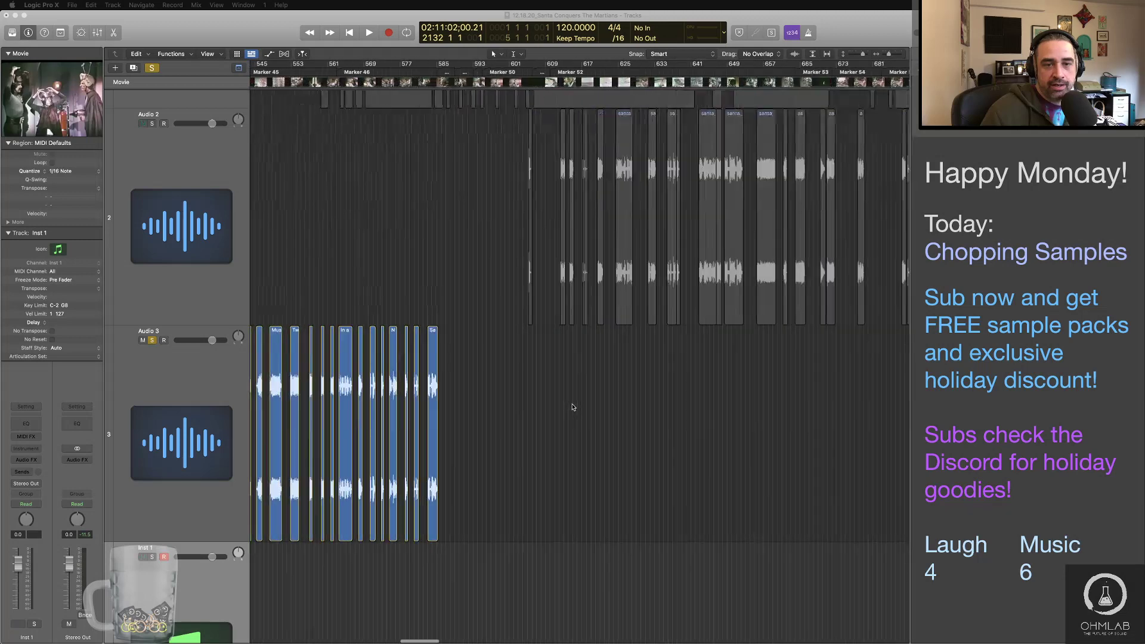
{"action": "scroll", "coordinate": [571, 407], "scroll_direction": "right", "scroll_amount": 6}
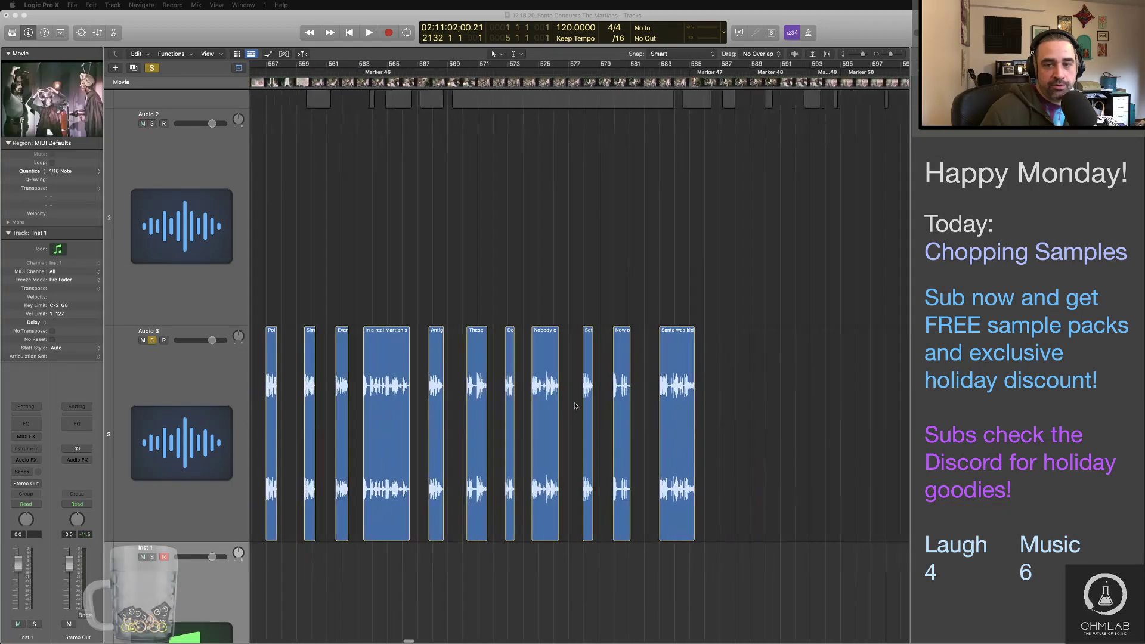
{"action": "scroll", "coordinate": [576, 405], "scroll_direction": "left", "scroll_amount": 1}
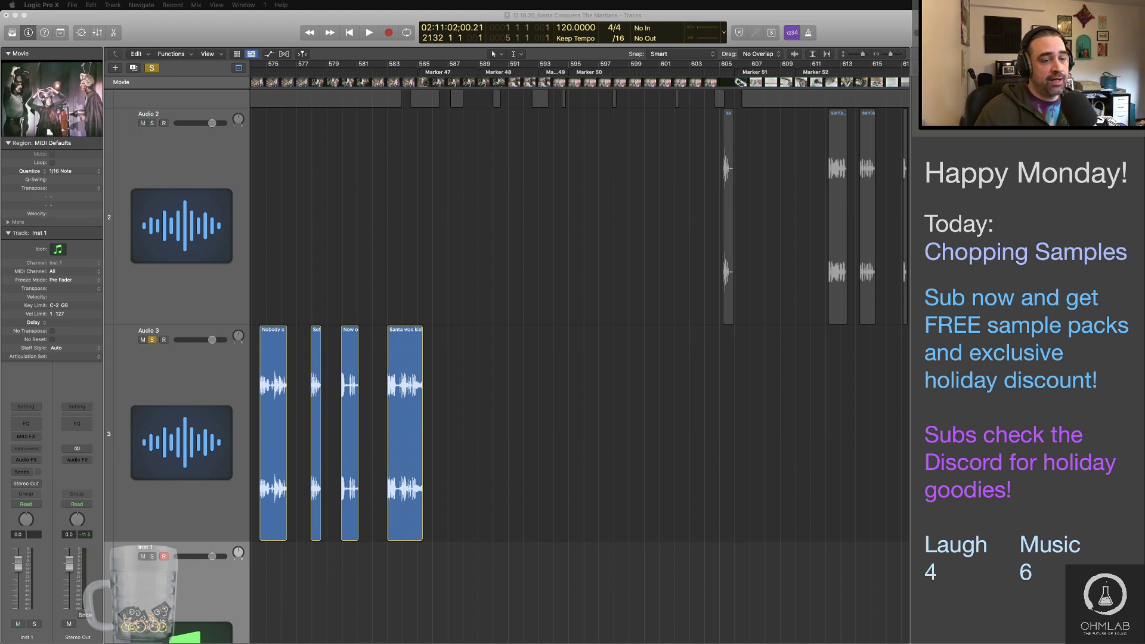
Step: Select all the named regions on the Audio 3 track
{"action": "key", "text": "super+Left"}
{"action": "key", "text": "super+Left"}
{"action": "key", "text": "super+Left"}
{"action": "key", "text": "super+Left"}
{"action": "key", "text": "super+Left"}
{"action": "key", "text": "super+Left"}
{"action": "key", "text": "super+Left"}
{"action": "key", "text": "super+Left"}
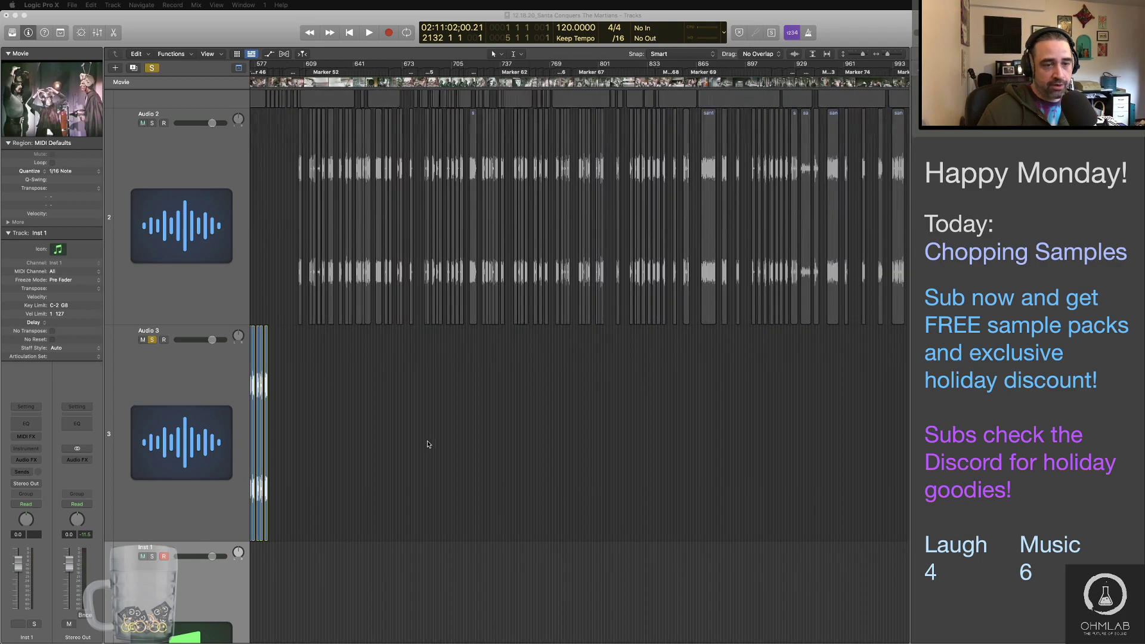
{"action": "scroll", "coordinate": [426, 444], "scroll_direction": "left", "scroll_amount": 5}
{"action": "scroll", "coordinate": [426, 443], "scroll_direction": "left", "scroll_amount": 6}
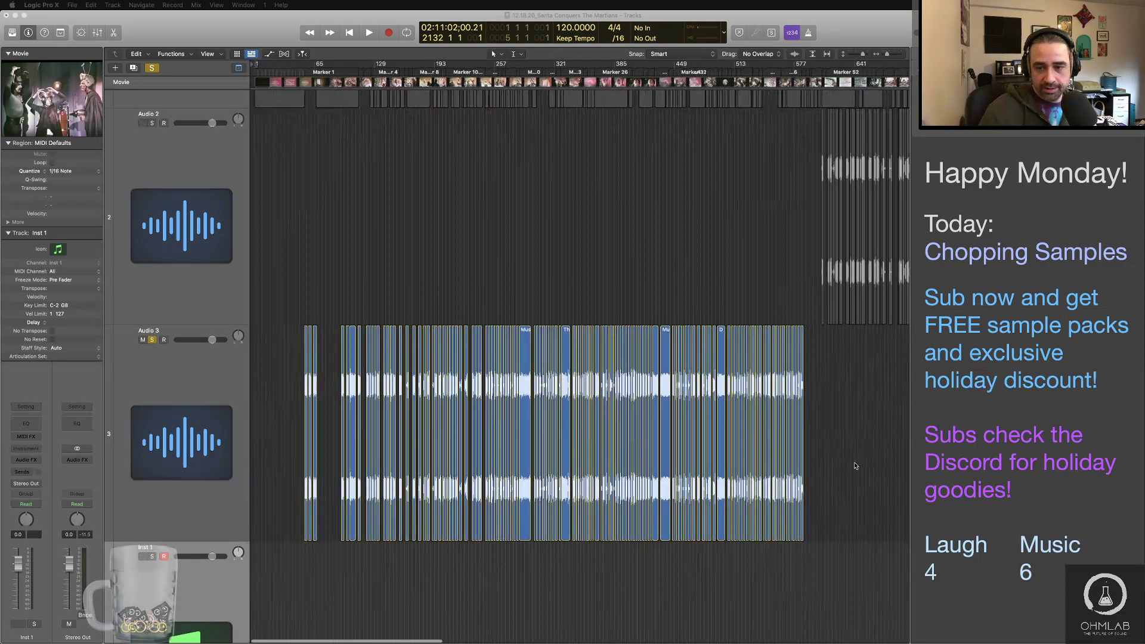
{"action": "left_click_drag", "start_coordinate": [858, 461], "coordinate": [319, 452]}
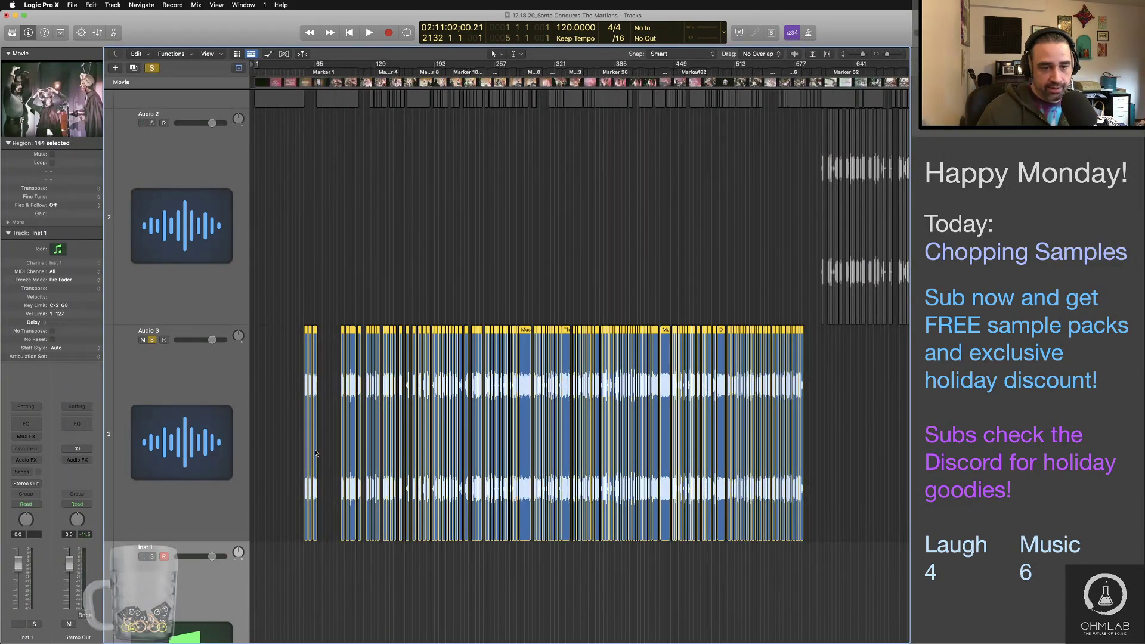
{"action": "right_click", "coordinate": [316, 453]}
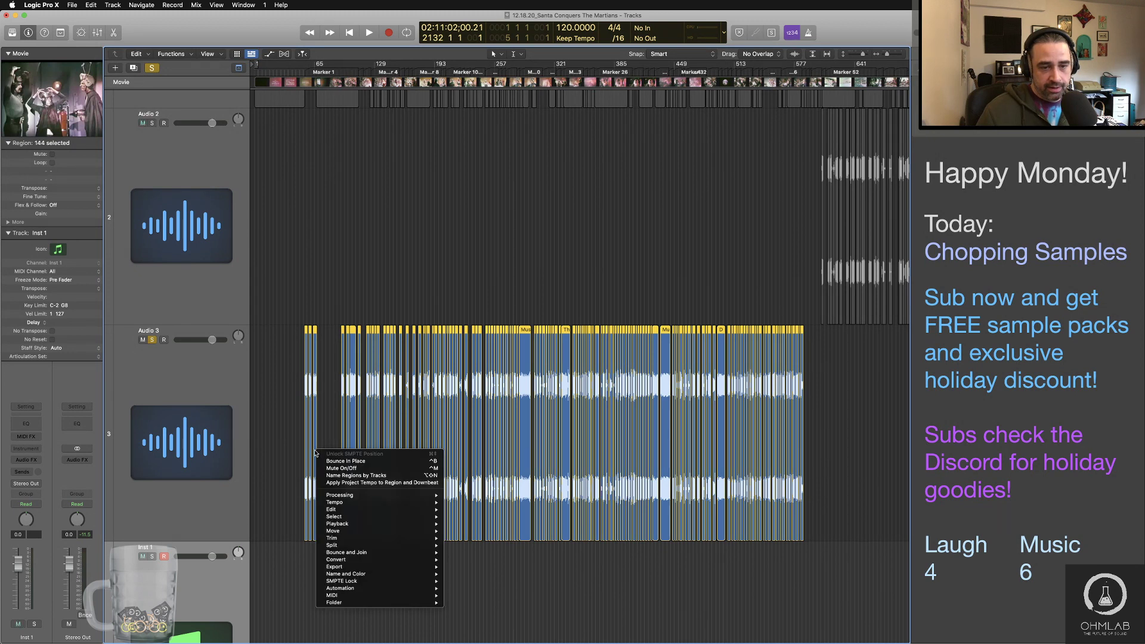
{"action": "left_click", "coordinate": [324, 446]}
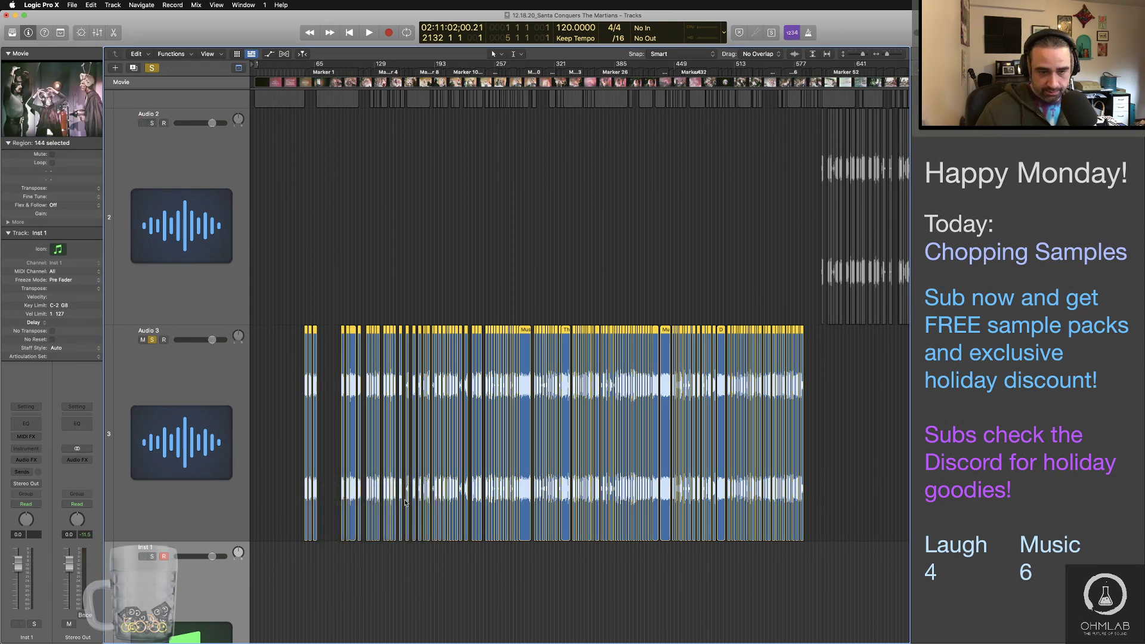
{"action": "left_click_drag", "start_coordinate": [353, 517], "coordinate": [353, 518]}
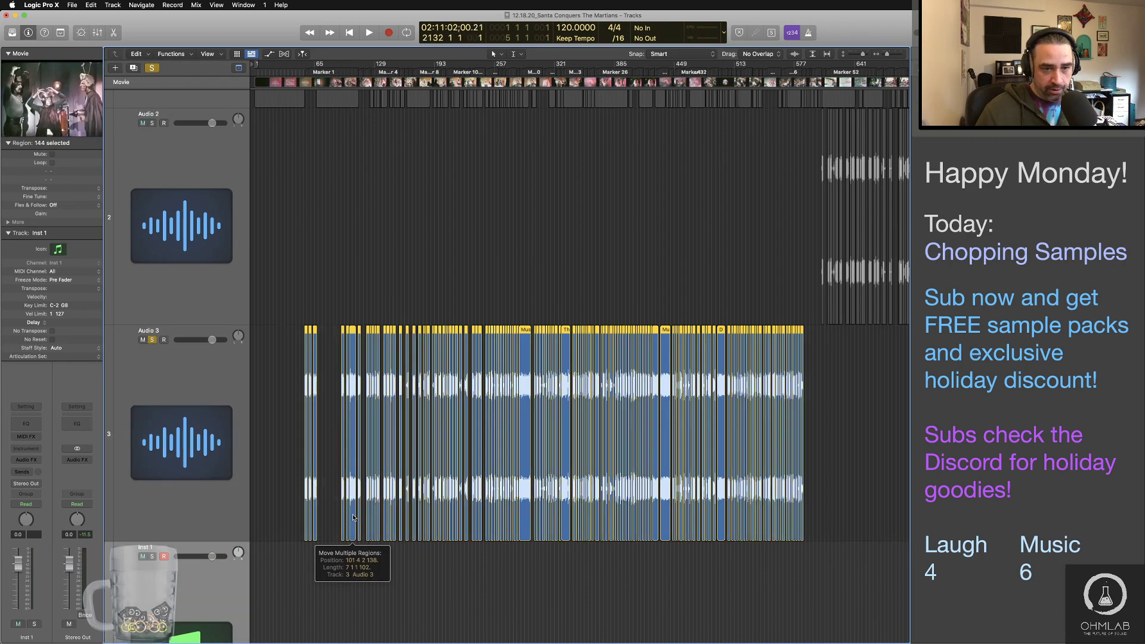
Step: Move all the regions on the Audio 2 track slightly earlier on the timeline and deselect them
{"action": "scroll", "coordinate": [641, 243], "scroll_direction": "right", "scroll_amount": 8}
{"action": "scroll", "coordinate": [644, 242], "scroll_direction": "right", "scroll_amount": 4}
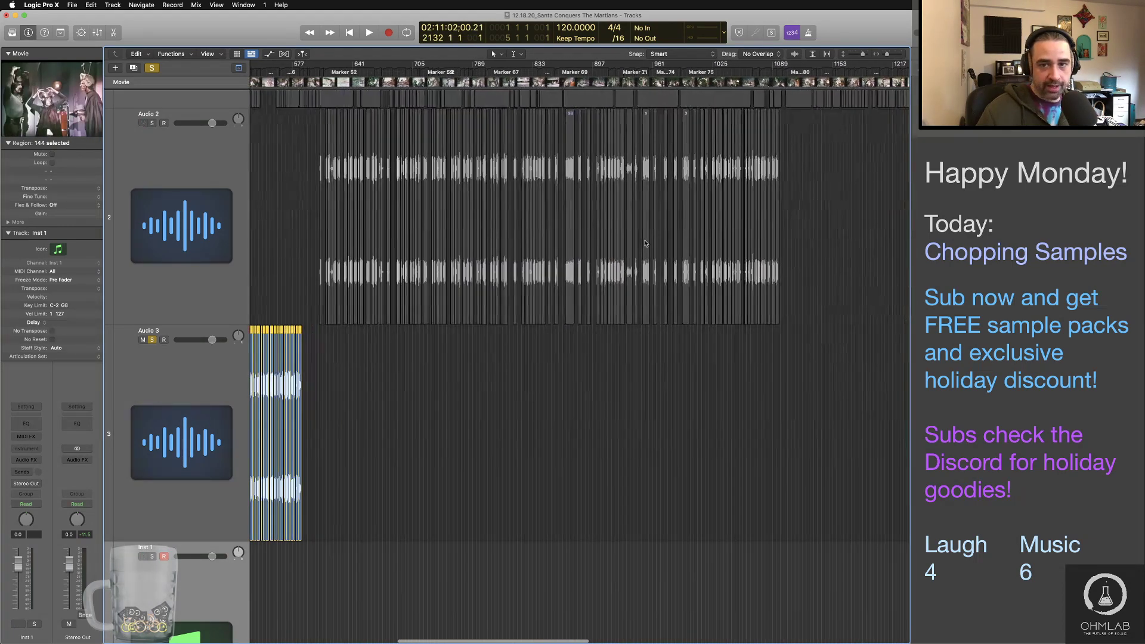
{"action": "left_click_drag", "start_coordinate": [845, 257], "coordinate": [287, 212]}
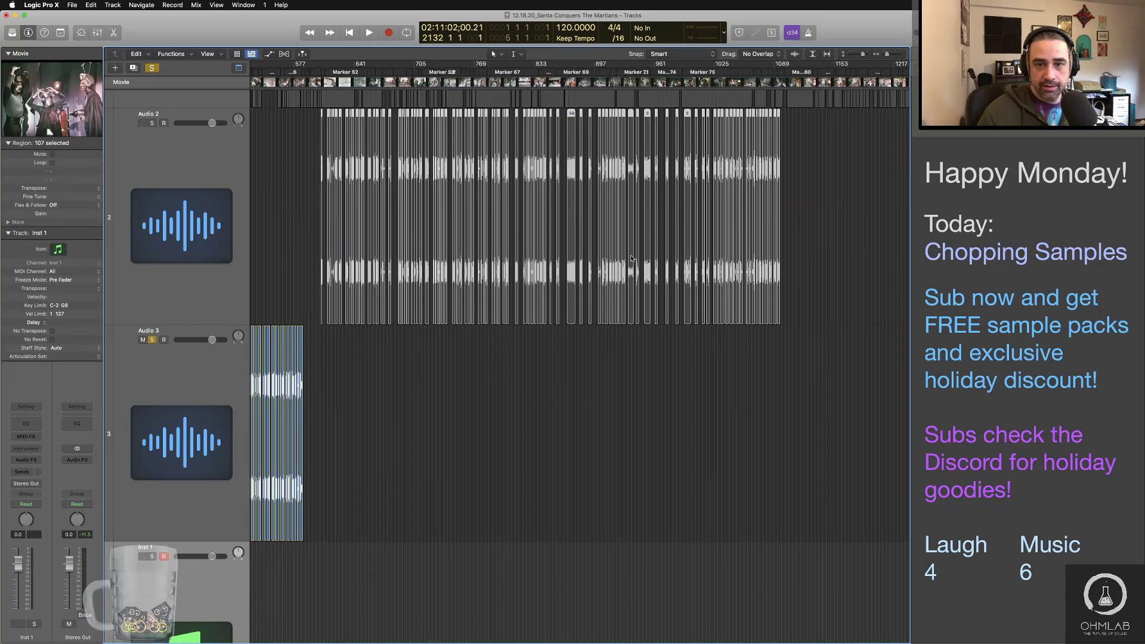
{"action": "left_click_drag", "start_coordinate": [630, 258], "coordinate": [623, 258]}
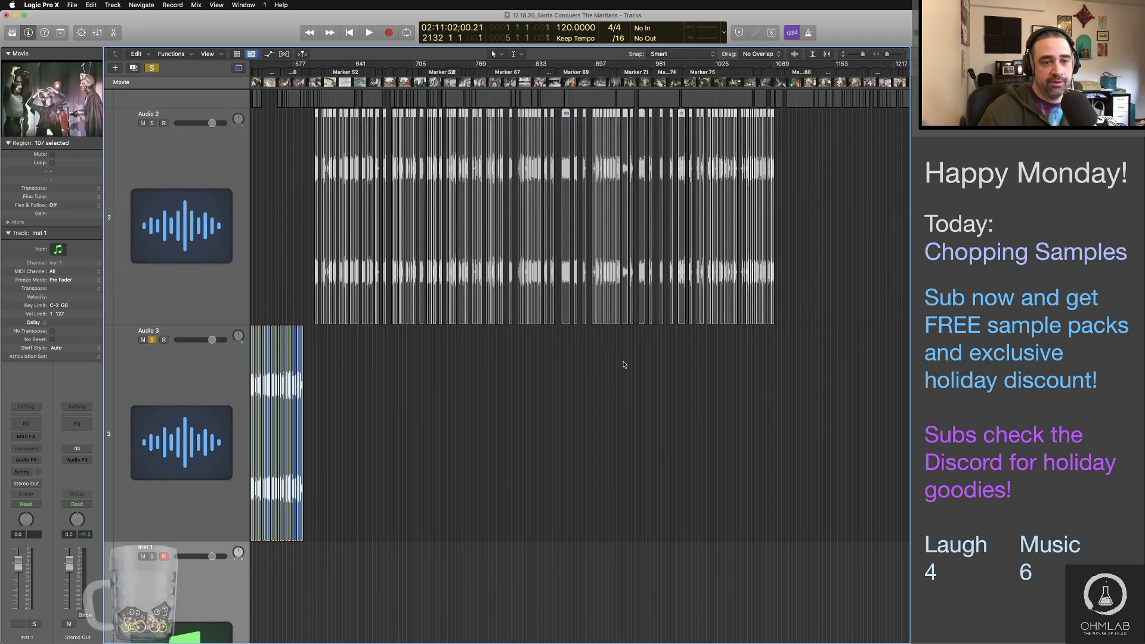
{"action": "left_click", "coordinate": [620, 362]}
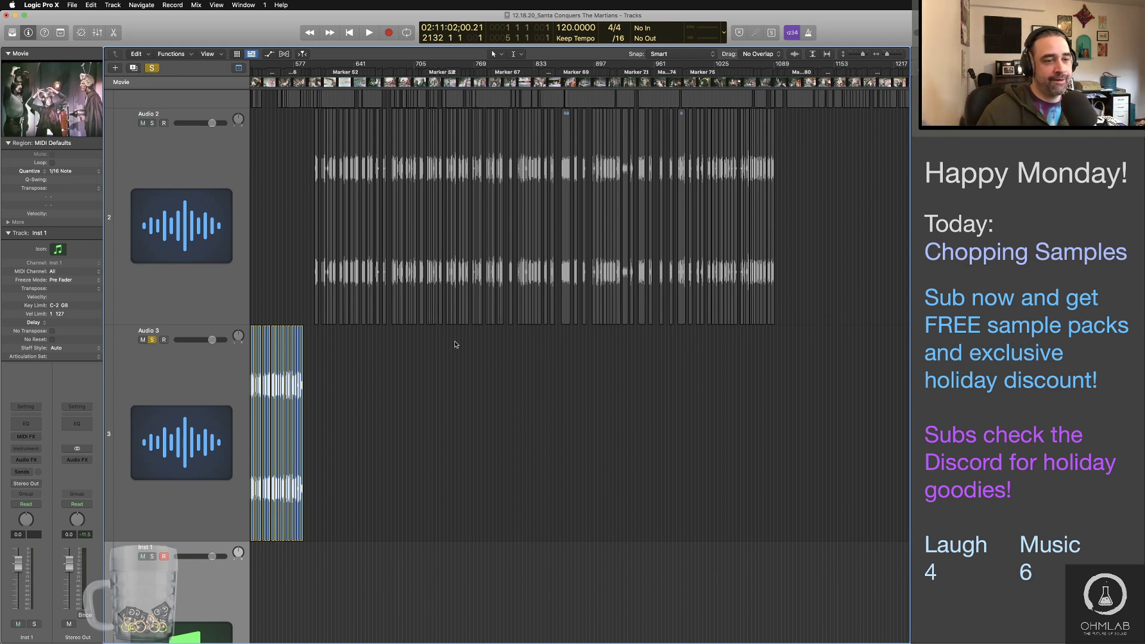
Step: Move the first unnamed region from Audio 2 onto Audio 3 at about bar 587, after the "Santa was kidnapped by Martians" region
{"action": "scroll", "coordinate": [303, 334], "scroll_direction": "up", "scroll_amount": 12}
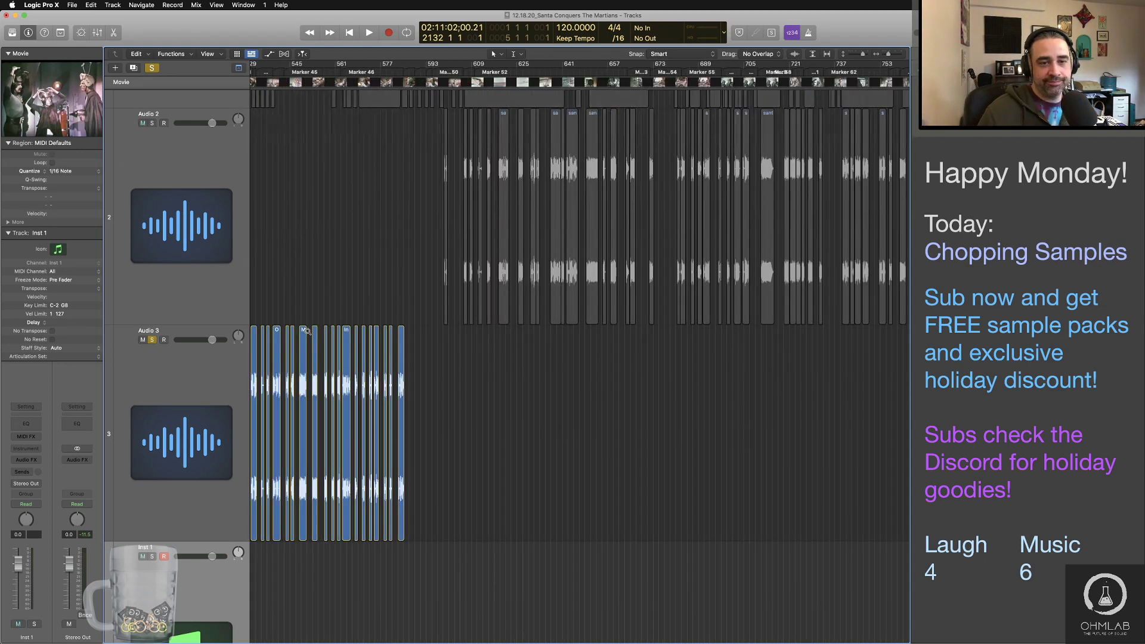
{"action": "scroll", "coordinate": [307, 332], "scroll_direction": "right", "scroll_amount": 20}
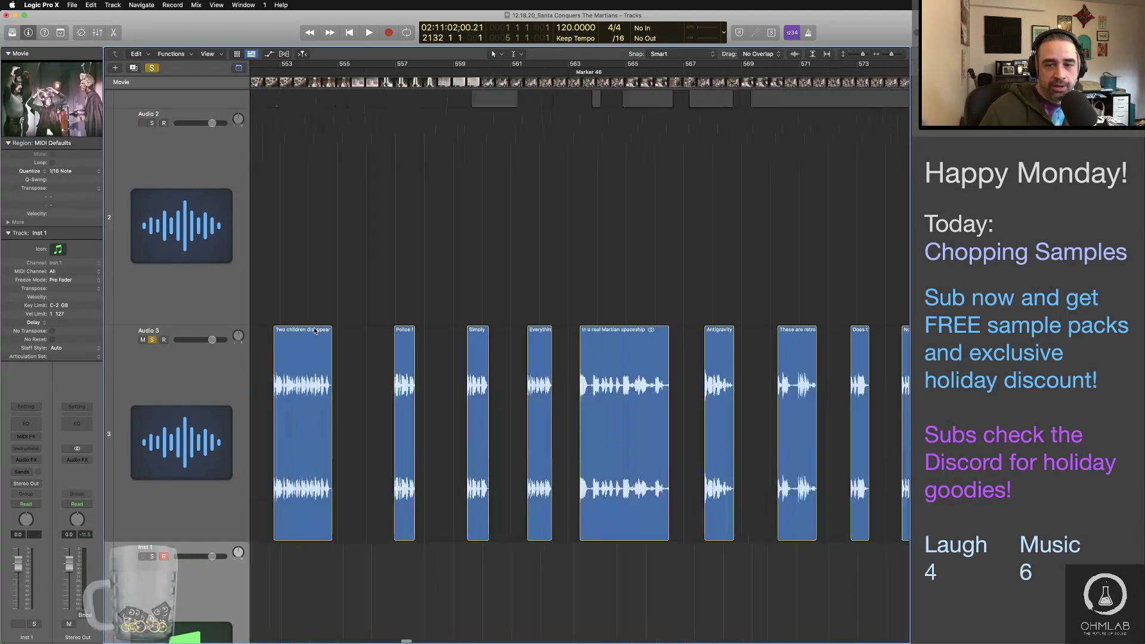
{"action": "scroll", "coordinate": [314, 330], "scroll_direction": "left", "scroll_amount": 12}
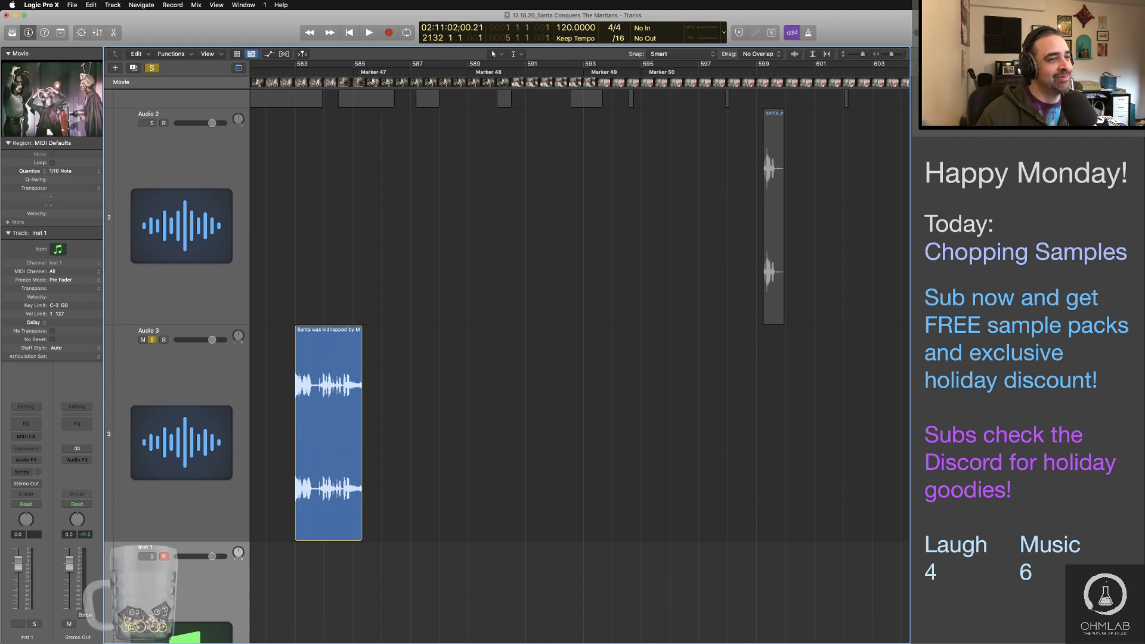
{"action": "key", "text": "super+Tab"}
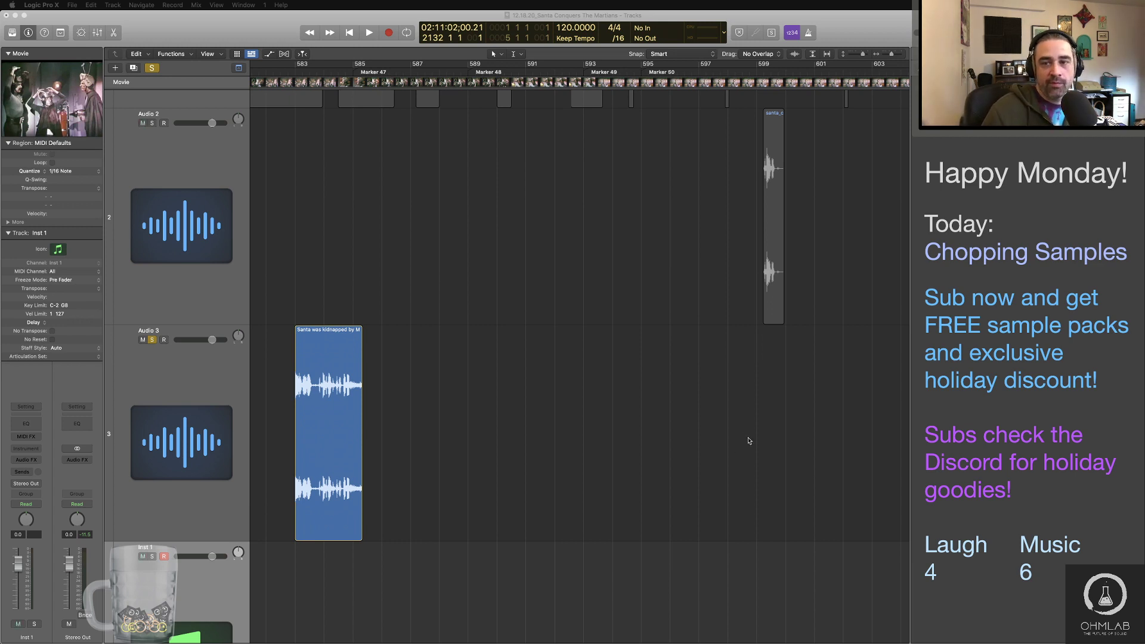
{"action": "left_click_drag", "start_coordinate": [774, 216], "coordinate": [429, 385]}
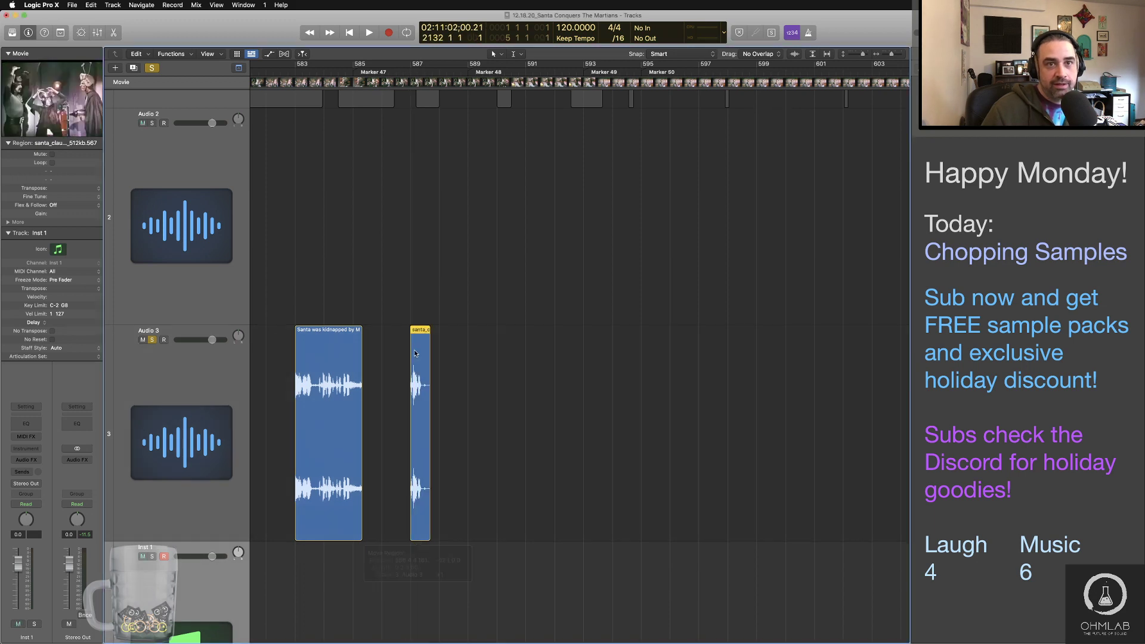
Step: Play back the newly moved region on Audio 3 from just before its start to check its beginning and end
{"action": "left_click", "coordinate": [410, 431], "text": "ctrl+alt"}
{"action": "left_click", "coordinate": [409, 431], "text": "ctrl+alt"}
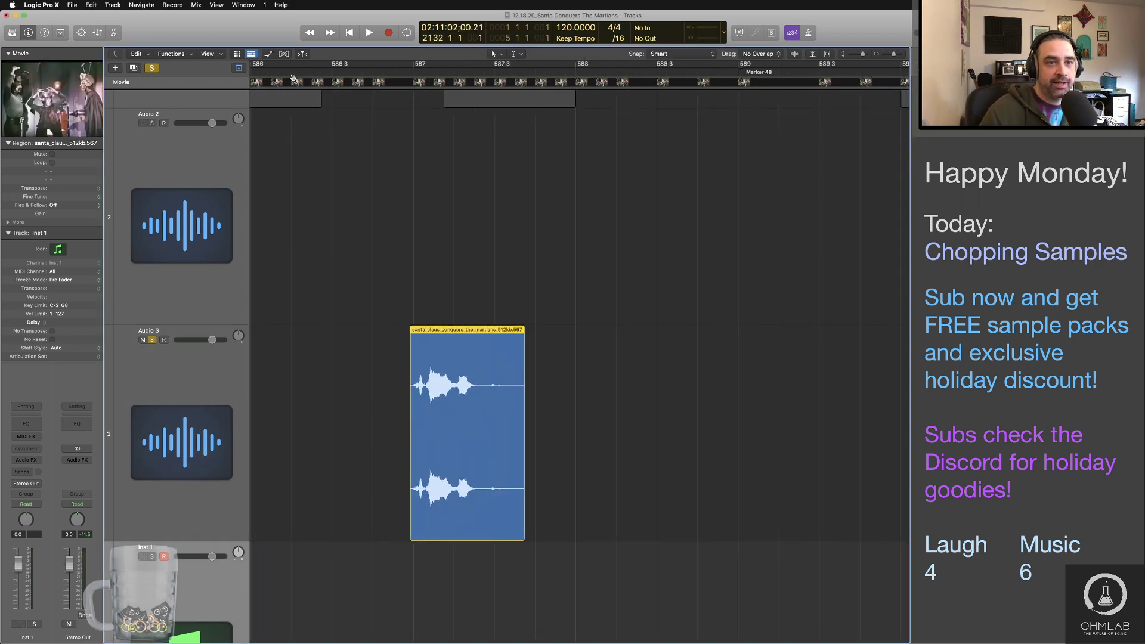
{"action": "key", "text": "space"}
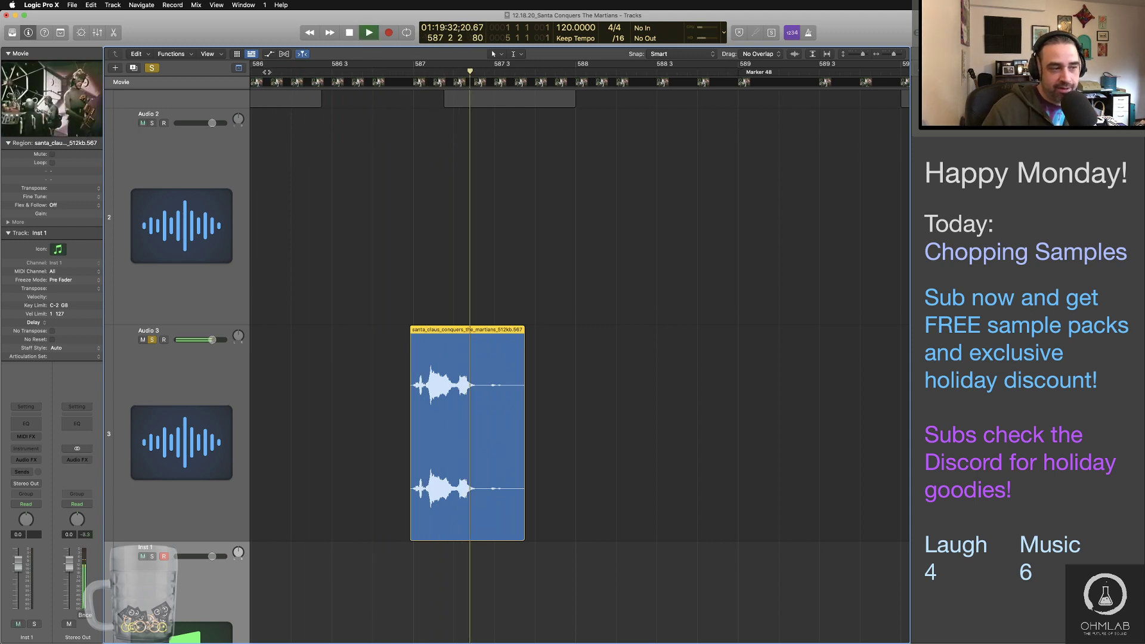
{"action": "key", "text": "space"}
{"action": "key", "text": "super+Right"}
{"action": "key", "text": "super+Right"}
{"action": "key", "text": "super+Right"}
{"action": "key", "text": "super+Right"}
{"action": "key", "text": "super+Right"}
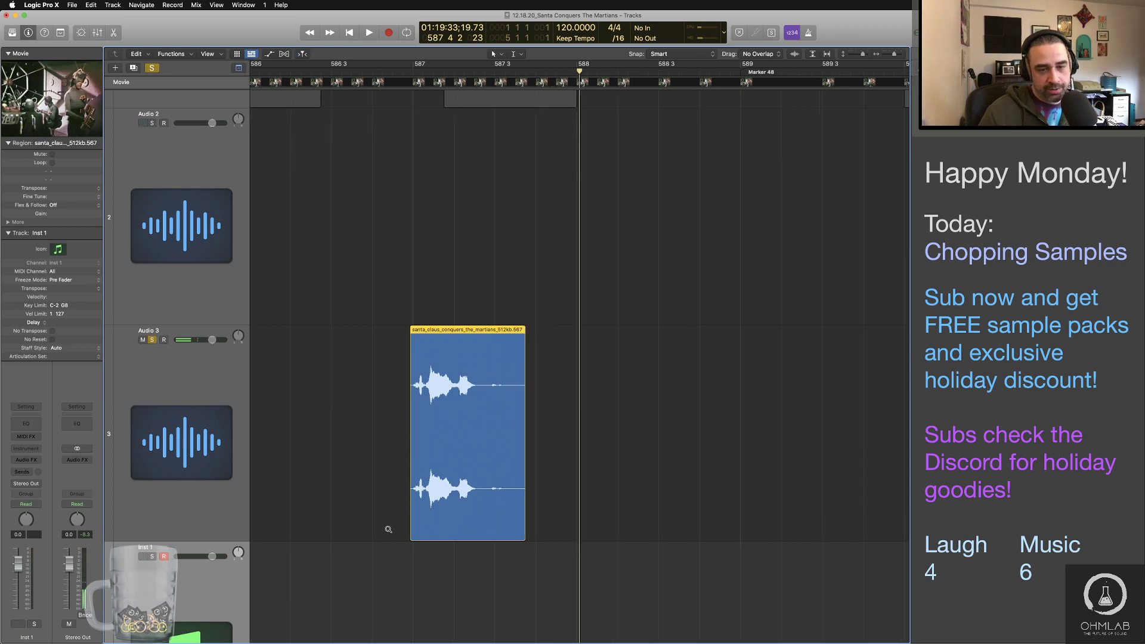
{"action": "left_click_drag", "start_coordinate": [409, 525], "coordinate": [423, 502]}
{"action": "left_click", "coordinate": [318, 71]}
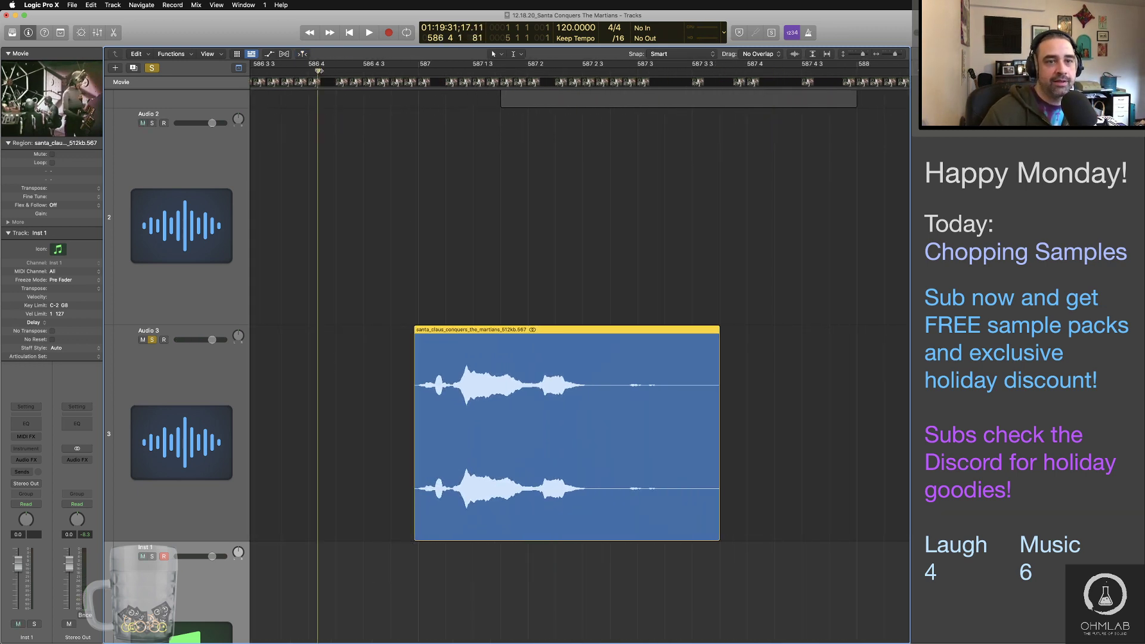
{"action": "key", "text": "space"}
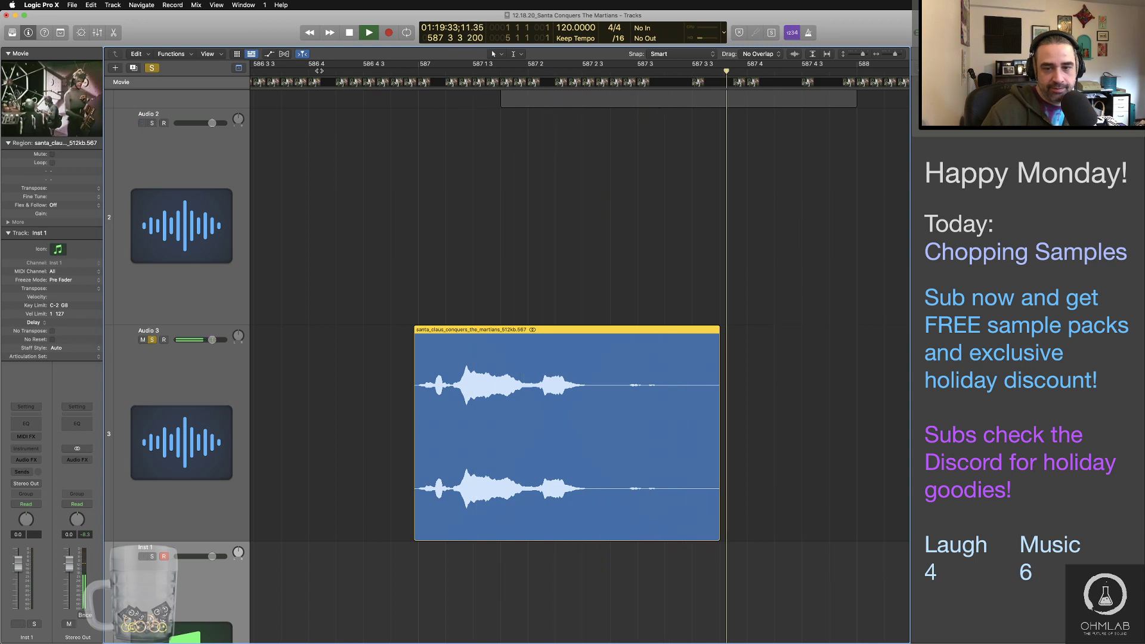
{"action": "key", "text": "space"}
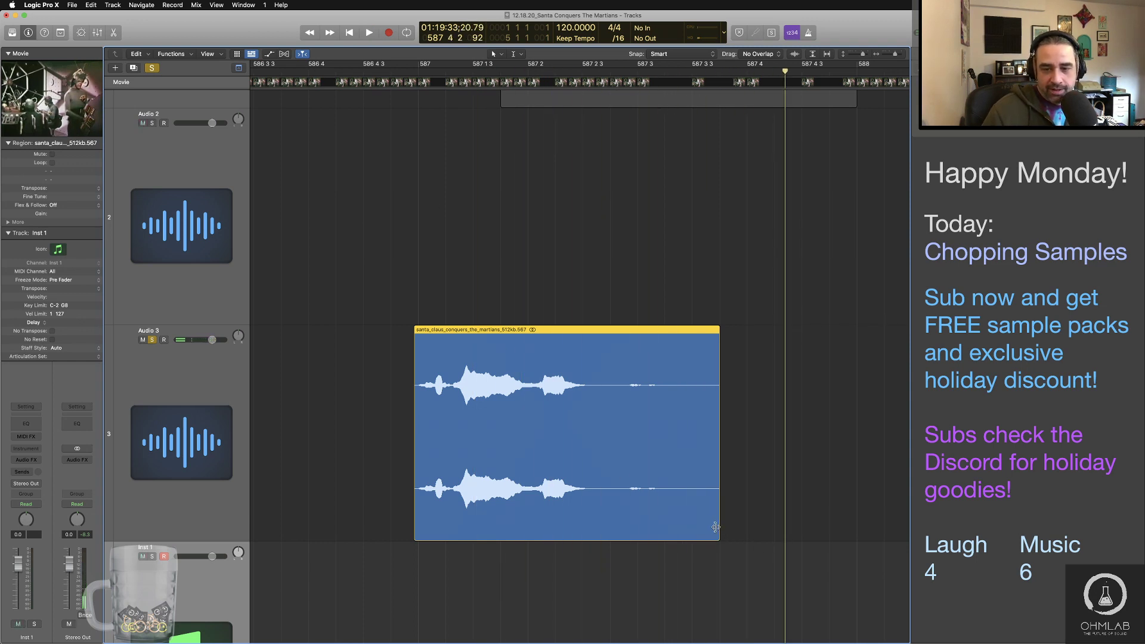
Step: Trim the end of the moved region to a length of 0 2 1 171 and play it back
{"action": "left_click_drag", "start_coordinate": [717, 525], "coordinate": [627, 524]}
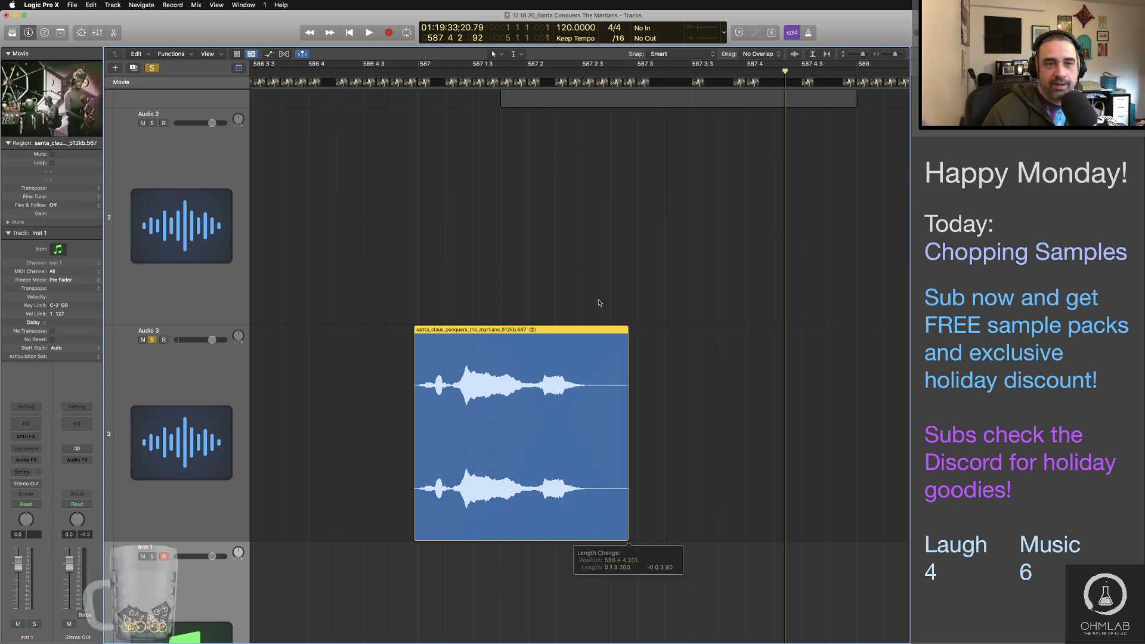
{"action": "double_click", "coordinate": [317, 72]}
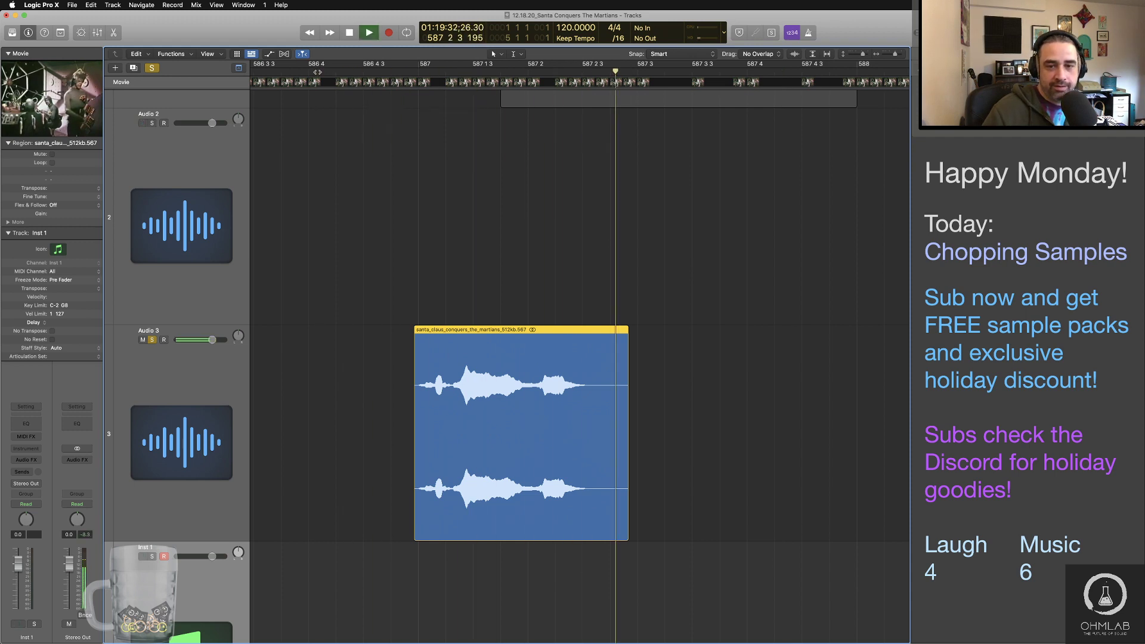
{"action": "key", "text": "space"}
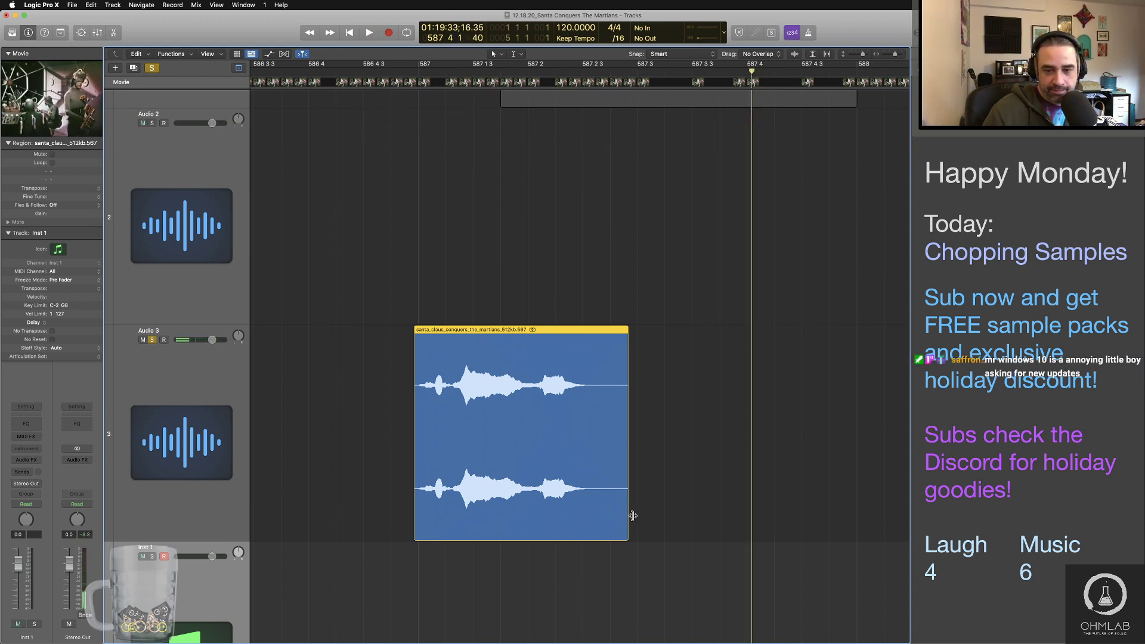
{"action": "left_click_drag", "start_coordinate": [629, 519], "coordinate": [680, 518]}
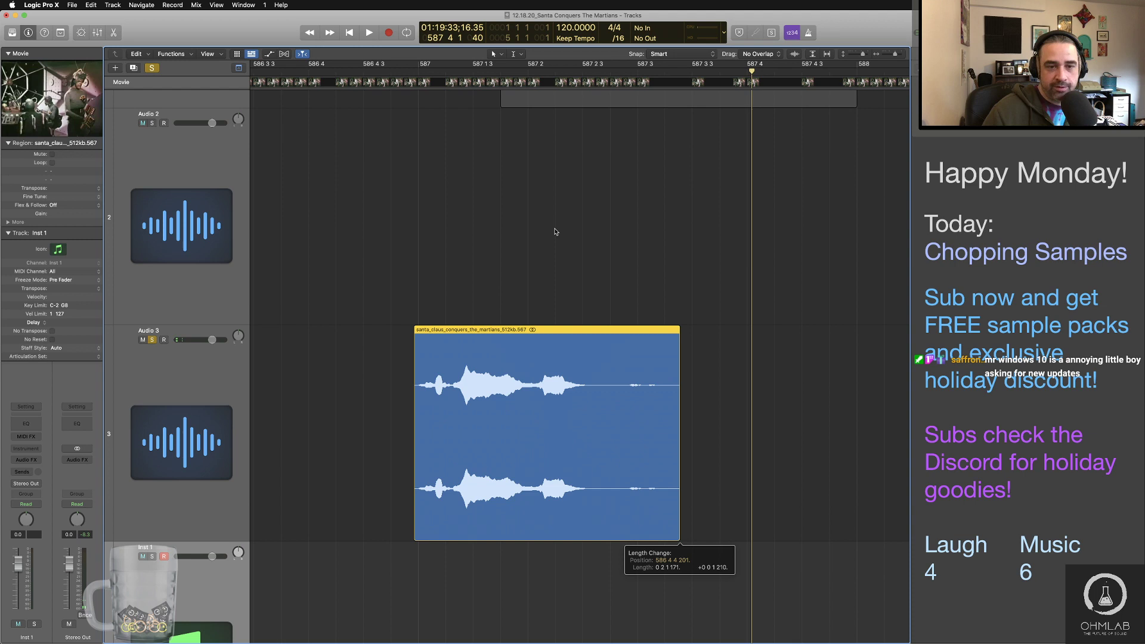
{"action": "left_click", "coordinate": [355, 71]}
{"action": "key", "text": "space"}
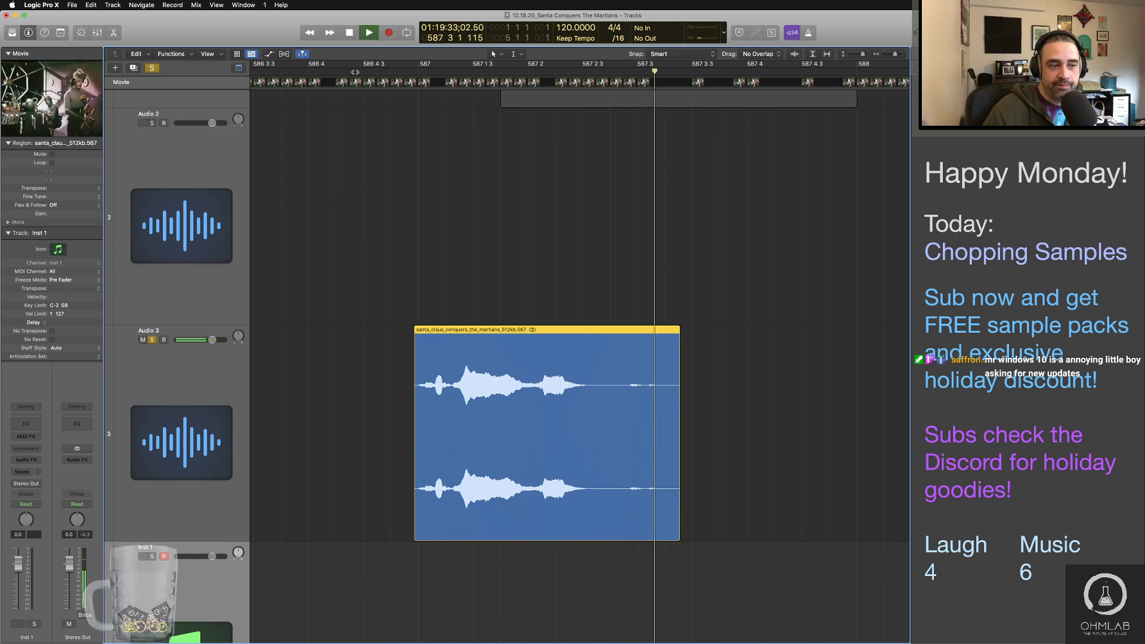
{"action": "key", "text": "space"}
Step: Rename the trimmed region as "Secure the ship"
{"action": "scroll", "coordinate": [417, 375], "scroll_direction": "left", "scroll_amount": 10}
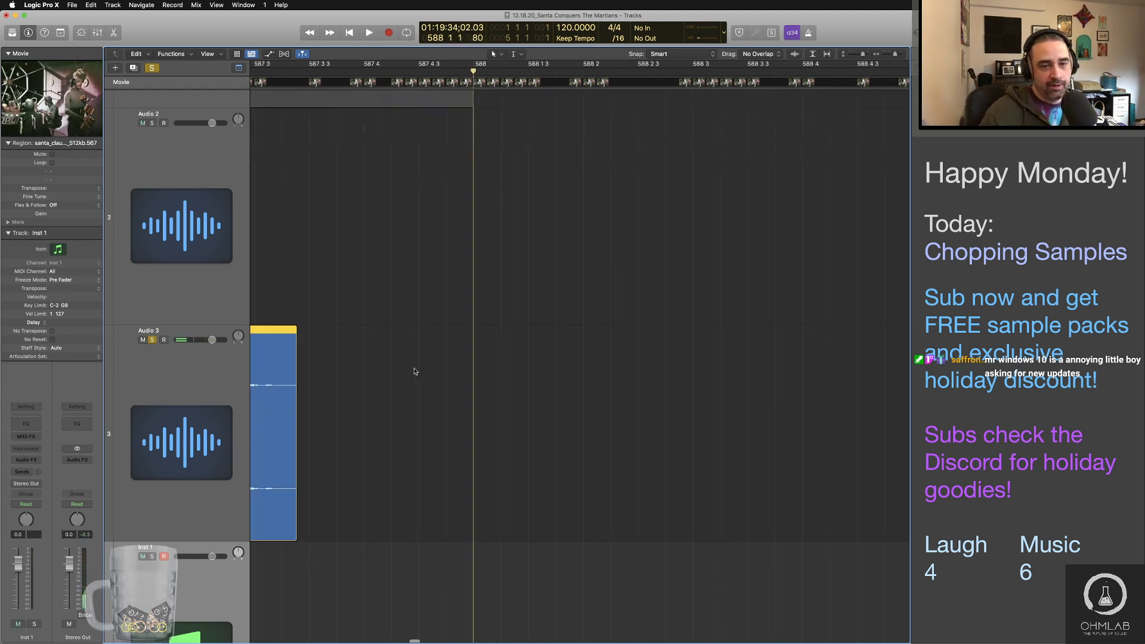
{"action": "scroll", "coordinate": [418, 369], "scroll_direction": "right", "scroll_amount": 5}
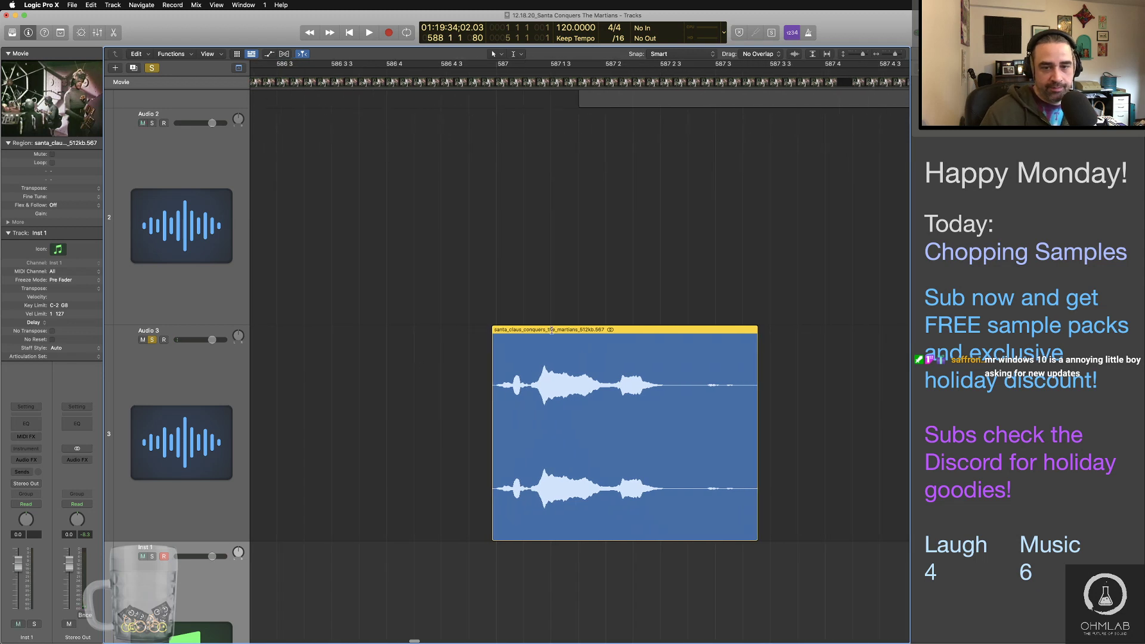
{"action": "double_click", "coordinate": [552, 330]}
{"action": "type", "text": "ship"}
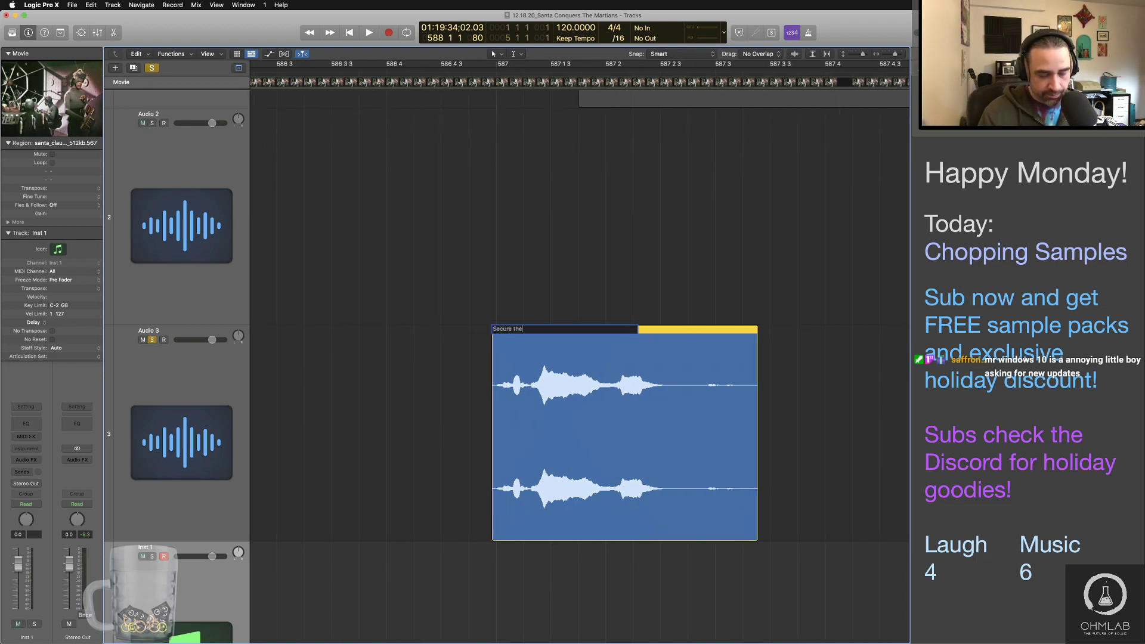
{"action": "left_click", "coordinate": [473, 409]}
Step: Move the next unnamed region from Audio 2 onto Audio 3, shortly after the "Secure the ship" region
{"action": "key", "text": "super+Left"}
{"action": "key", "text": "super+Left"}
{"action": "key", "text": "super+Left"}
{"action": "key", "text": "super+Left"}
{"action": "key", "text": "super+Left"}
{"action": "key", "text": "super+Left"}
{"action": "key", "text": "super+Left"}
{"action": "scroll", "coordinate": [577, 378], "scroll_direction": "right", "scroll_amount": 10}
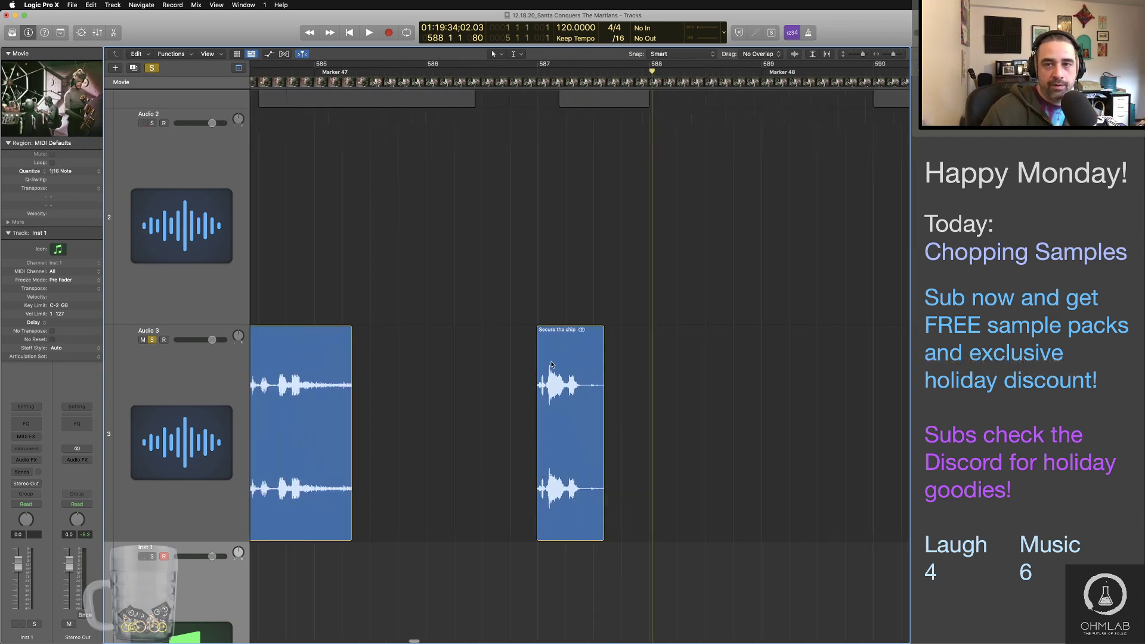
{"action": "key", "text": "super+Left"}
{"action": "scroll", "coordinate": [551, 363], "scroll_direction": "left", "scroll_amount": 3}
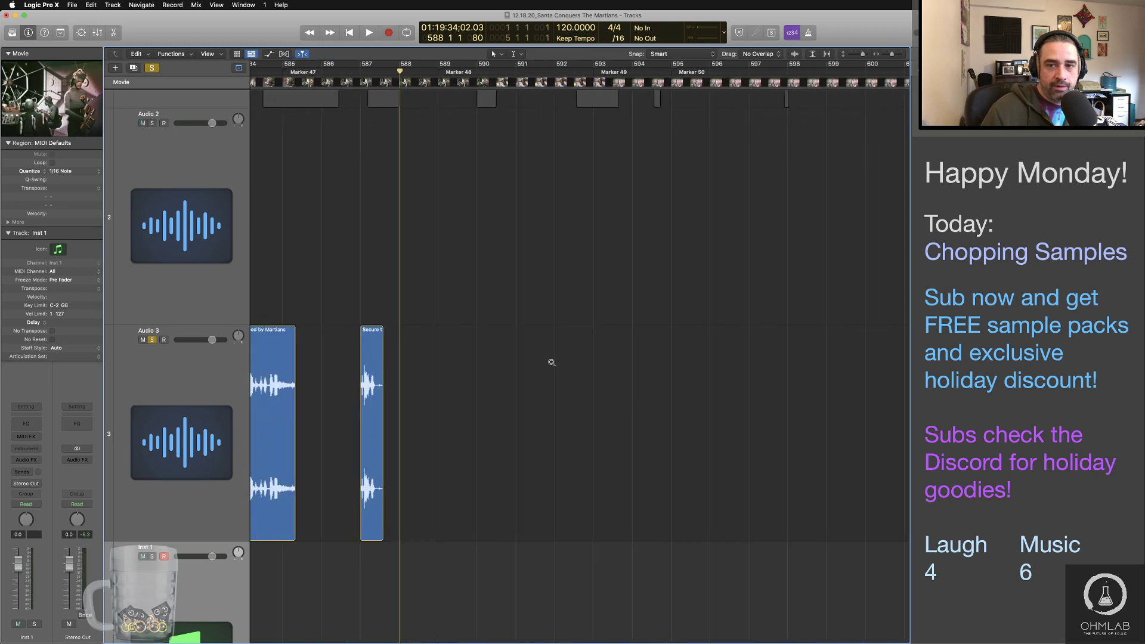
{"action": "scroll", "coordinate": [552, 363], "scroll_direction": "right", "scroll_amount": 4}
{"action": "scroll", "coordinate": [551, 363], "scroll_direction": "left", "scroll_amount": 3}
{"action": "scroll", "coordinate": [552, 362], "scroll_direction": "down", "scroll_amount": 3}
{"action": "scroll", "coordinate": [552, 363], "scroll_direction": "left", "scroll_amount": 1}
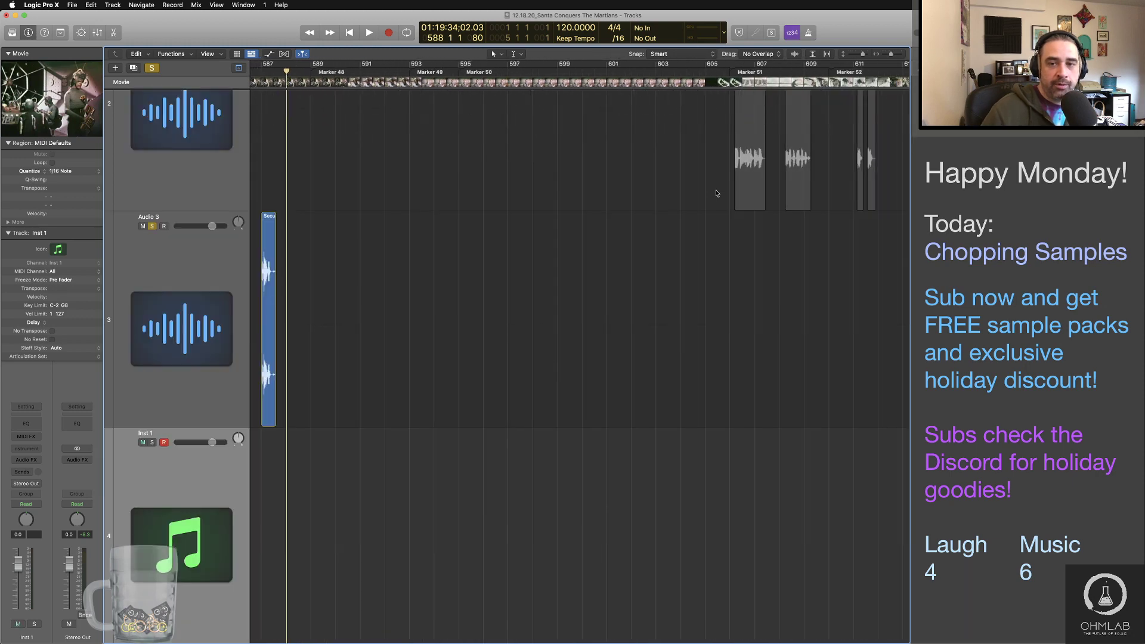
{"action": "left_click_drag", "start_coordinate": [743, 149], "coordinate": [319, 309]}
{"action": "scroll", "coordinate": [517, 334], "scroll_direction": "left", "scroll_amount": 1}
{"action": "scroll", "coordinate": [516, 333], "scroll_direction": "left", "scroll_amount": 2}
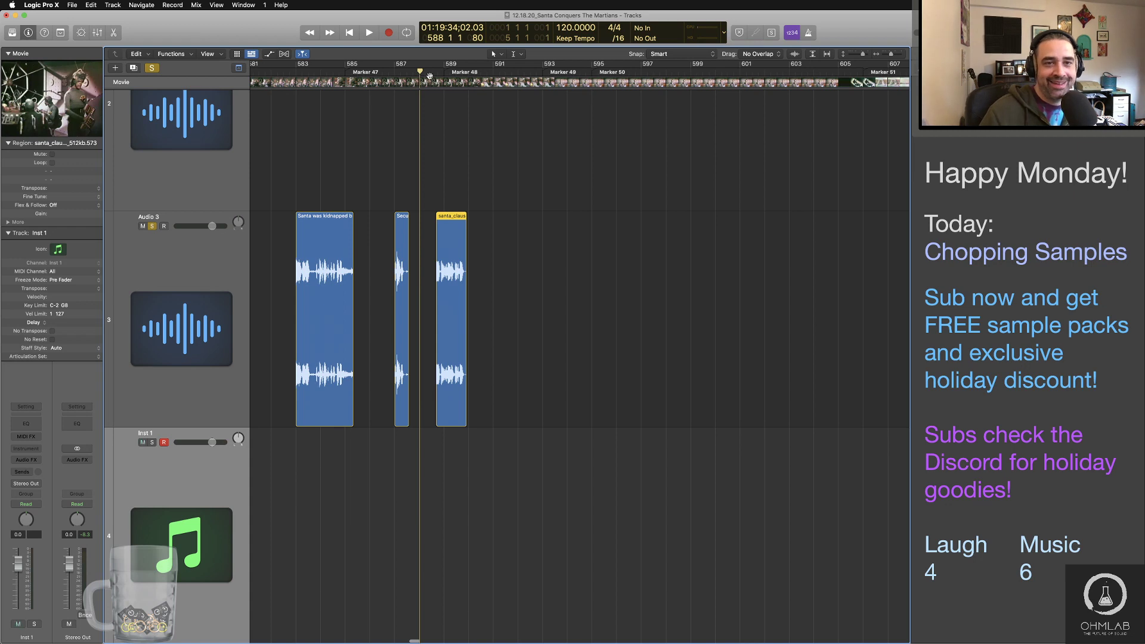
Step: Play back the region placed after "Secure the ship" and check where its dialogue starts and ends
{"action": "key", "text": "space"}
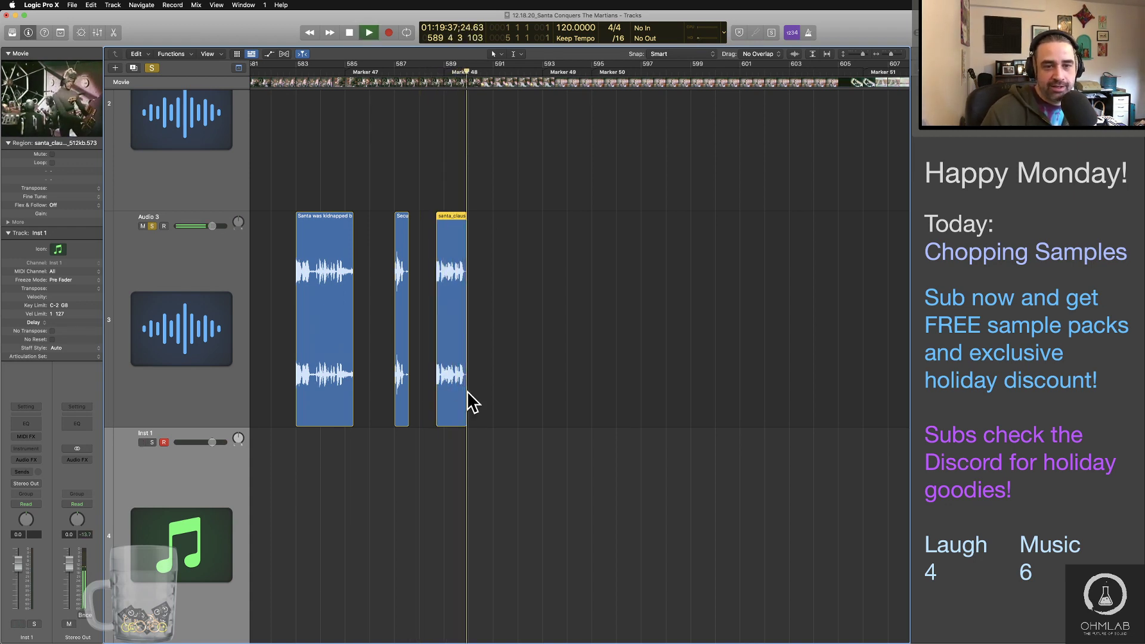
{"action": "key", "text": "space"}
{"action": "key", "text": "super+Right"}
{"action": "key", "text": "super+Right"}
{"action": "key", "text": "super+Right"}
{"action": "scroll", "coordinate": [439, 388], "scroll_direction": "up", "scroll_amount": 3}
{"action": "scroll", "coordinate": [439, 388], "scroll_direction": "left", "scroll_amount": 3}
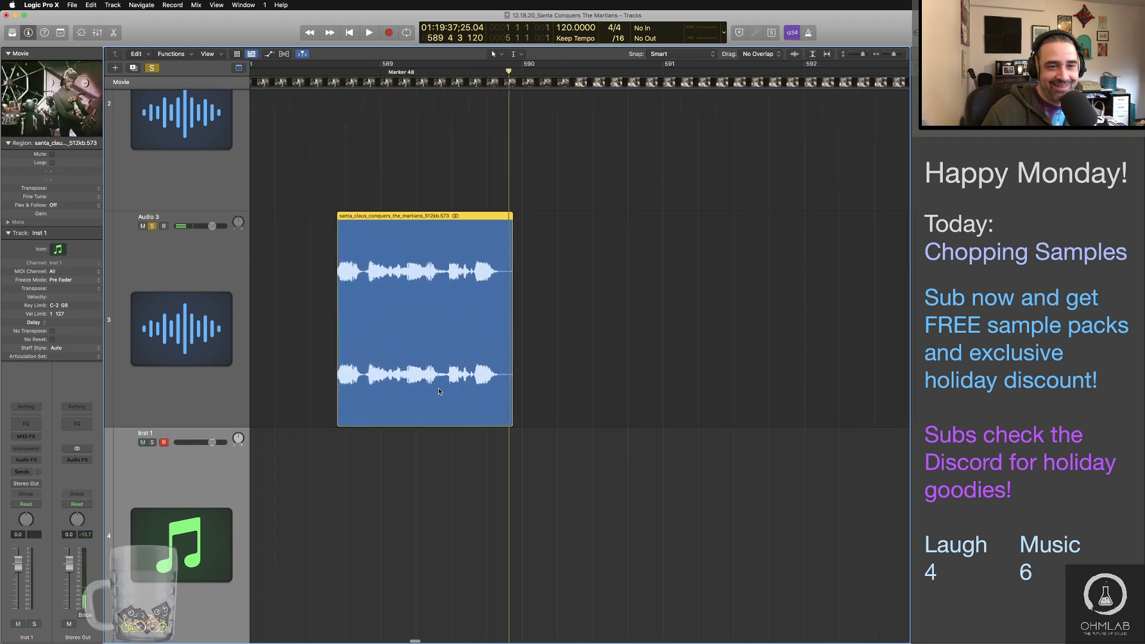
{"action": "scroll", "coordinate": [416, 405], "scroll_direction": "up", "scroll_amount": 3}
{"action": "scroll", "coordinate": [416, 404], "scroll_direction": "up", "scroll_amount": 2}
{"action": "scroll", "coordinate": [413, 403], "scroll_direction": "left", "scroll_amount": 3}
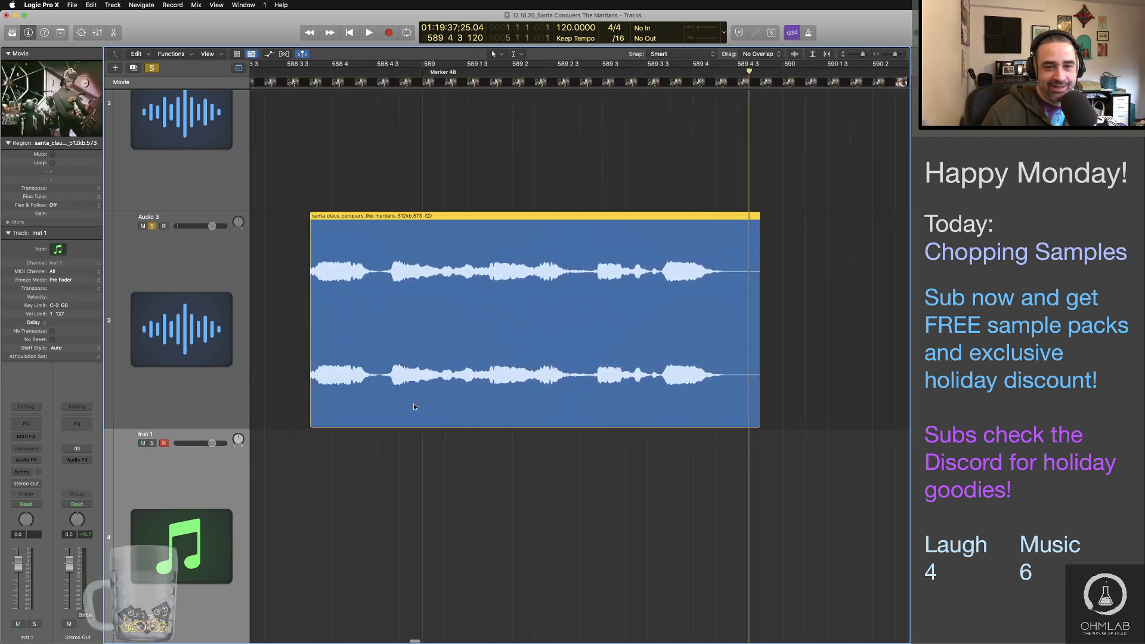
{"action": "left_click", "coordinate": [266, 74]}
{"action": "key", "text": "space"}
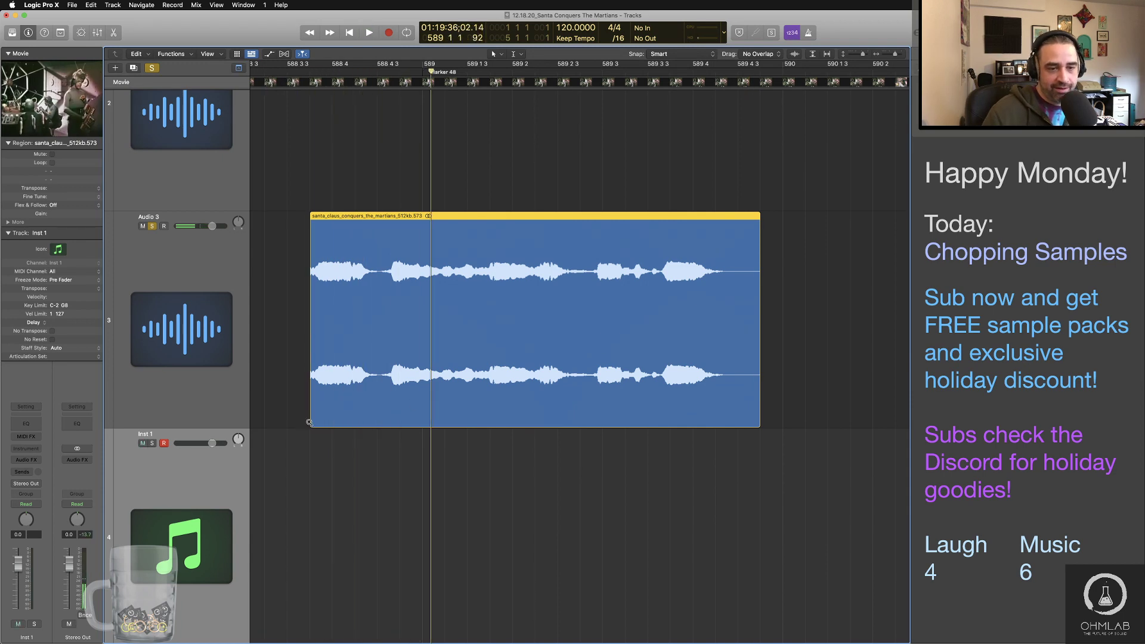
Step: Extend the start of the region after "Secure the ship" slightly earlier in two small adjustments, playing it back after each
{"action": "left_click_drag", "start_coordinate": [308, 422], "coordinate": [298, 421]}
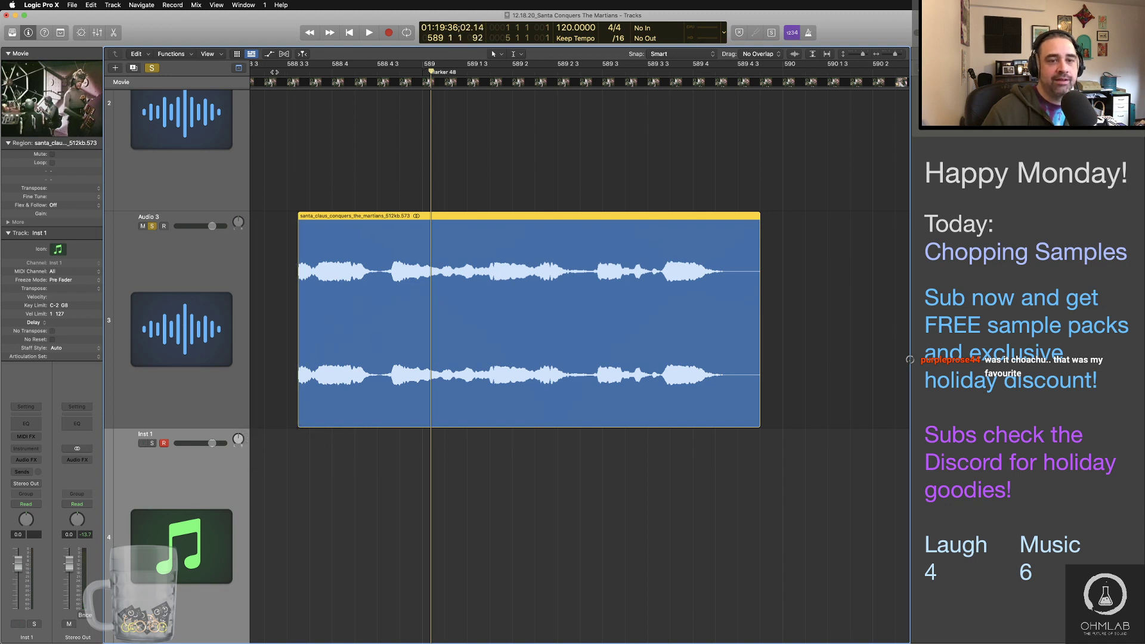
{"action": "left_click", "coordinate": [271, 72]}
{"action": "key", "text": "space"}
{"action": "key", "text": "space"}
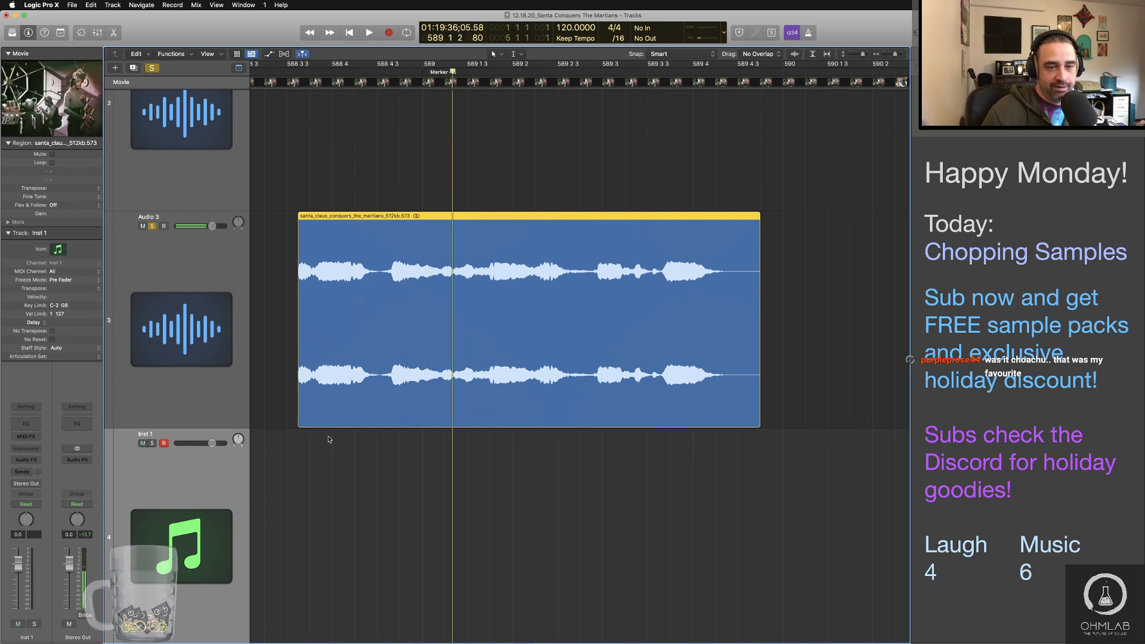
{"action": "left_click_drag", "start_coordinate": [298, 416], "coordinate": [284, 416]}
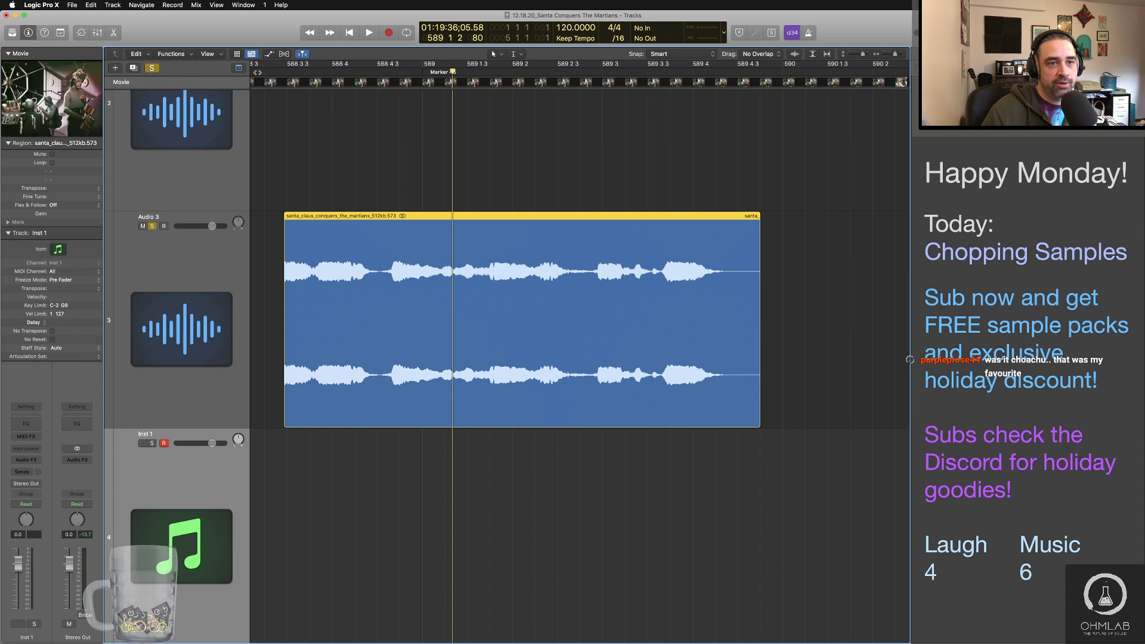
{"action": "key", "text": "space"}
{"action": "key", "text": "space"}
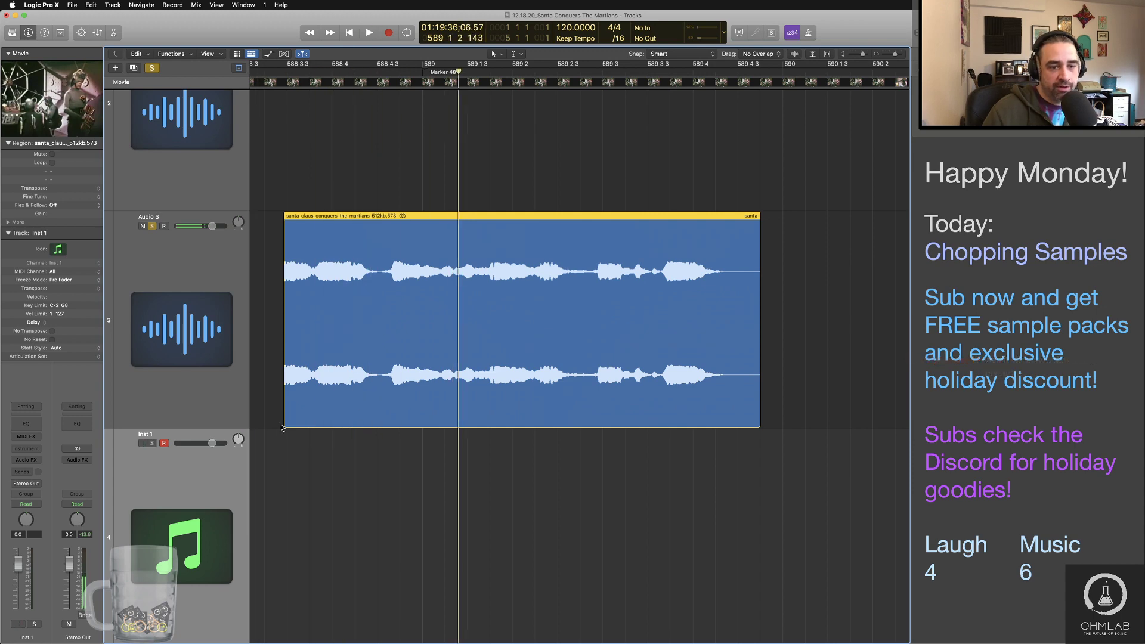
Step: Trim the region's start slightly later, to about 588 3 3, and play it back from just before that point
{"action": "key", "text": "super+Right"}
{"action": "key", "text": "super+Right"}
{"action": "key", "text": "super+Right"}
{"action": "key", "text": "super+Right"}
{"action": "key", "text": "super+Right"}
{"action": "scroll", "coordinate": [289, 429], "scroll_direction": "left", "scroll_amount": 15}
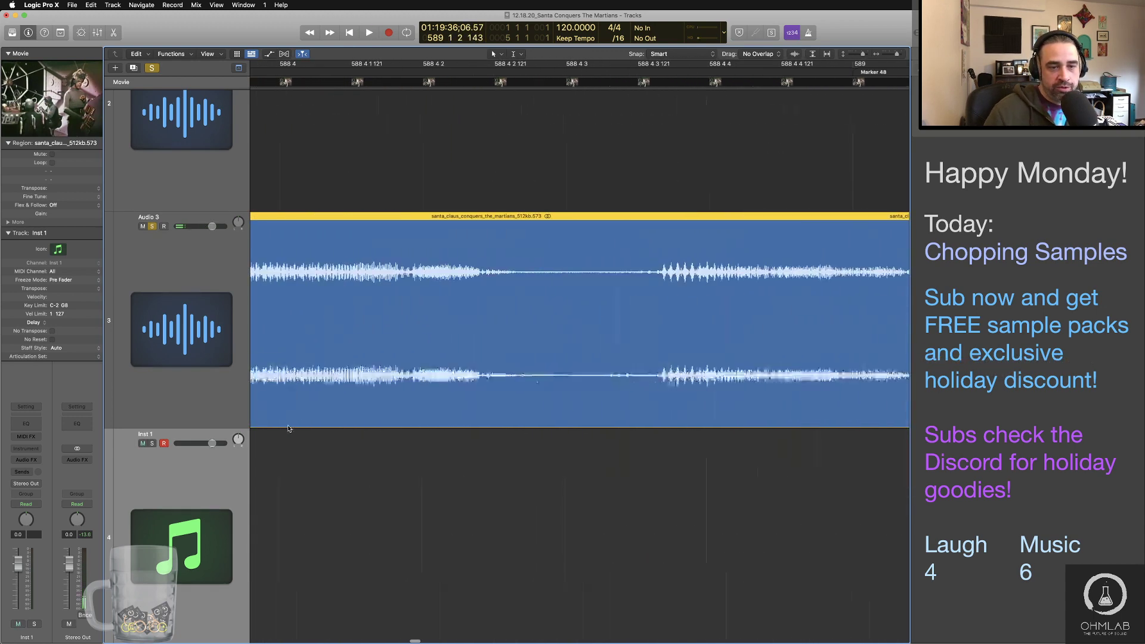
{"action": "scroll", "coordinate": [290, 429], "scroll_direction": "left", "scroll_amount": 10}
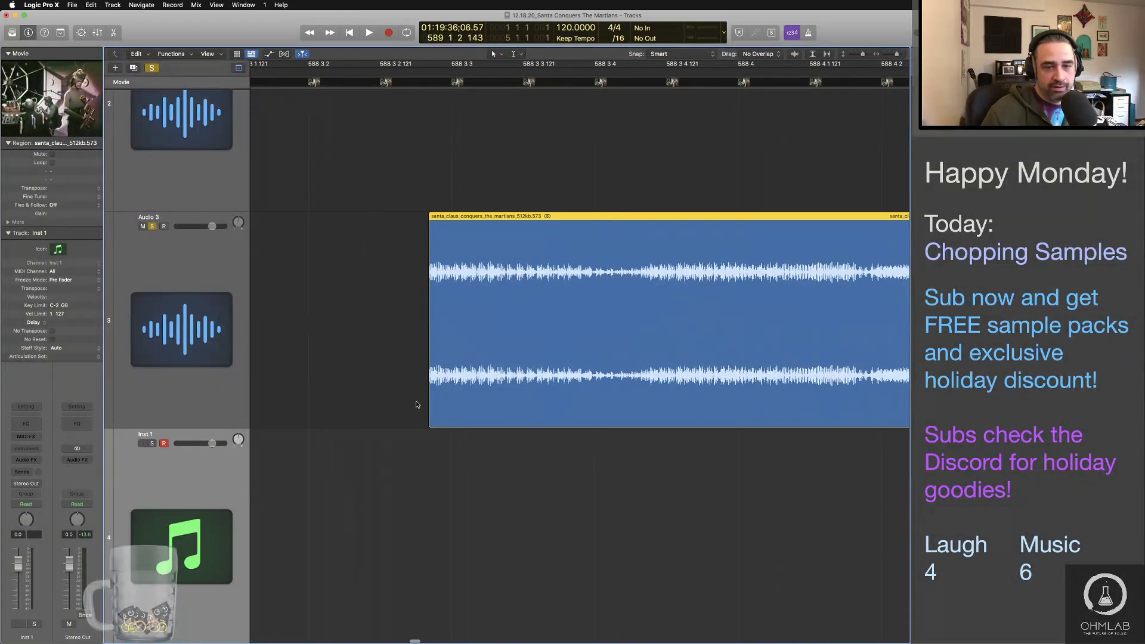
{"action": "left_click_drag", "start_coordinate": [429, 413], "coordinate": [452, 415]}
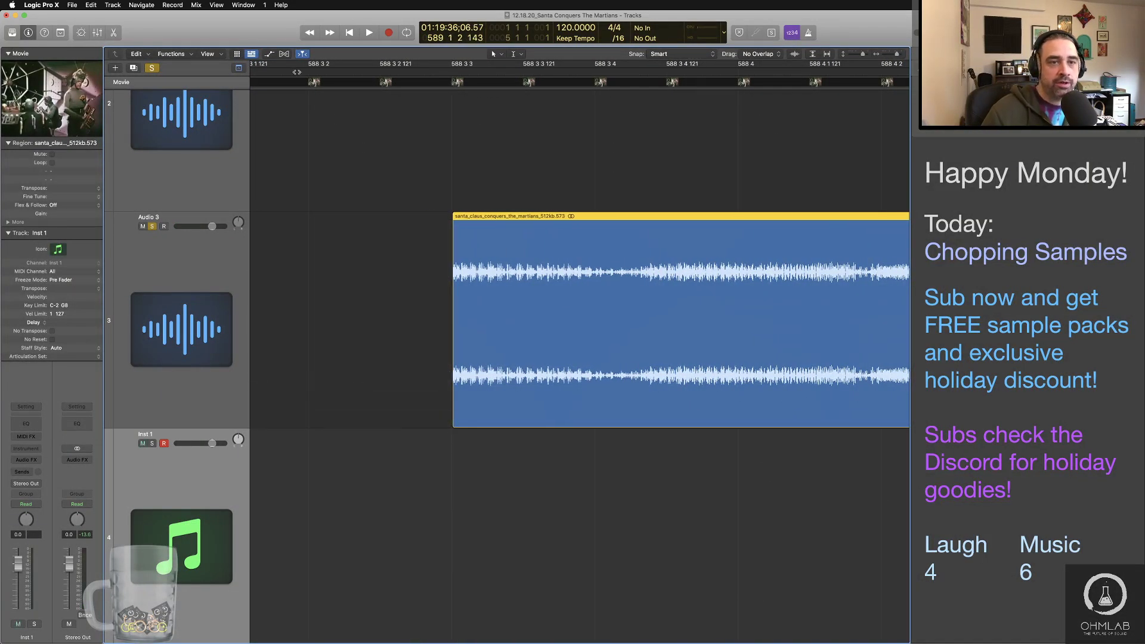
{"action": "left_click", "coordinate": [308, 71]}
{"action": "key", "text": "space"}
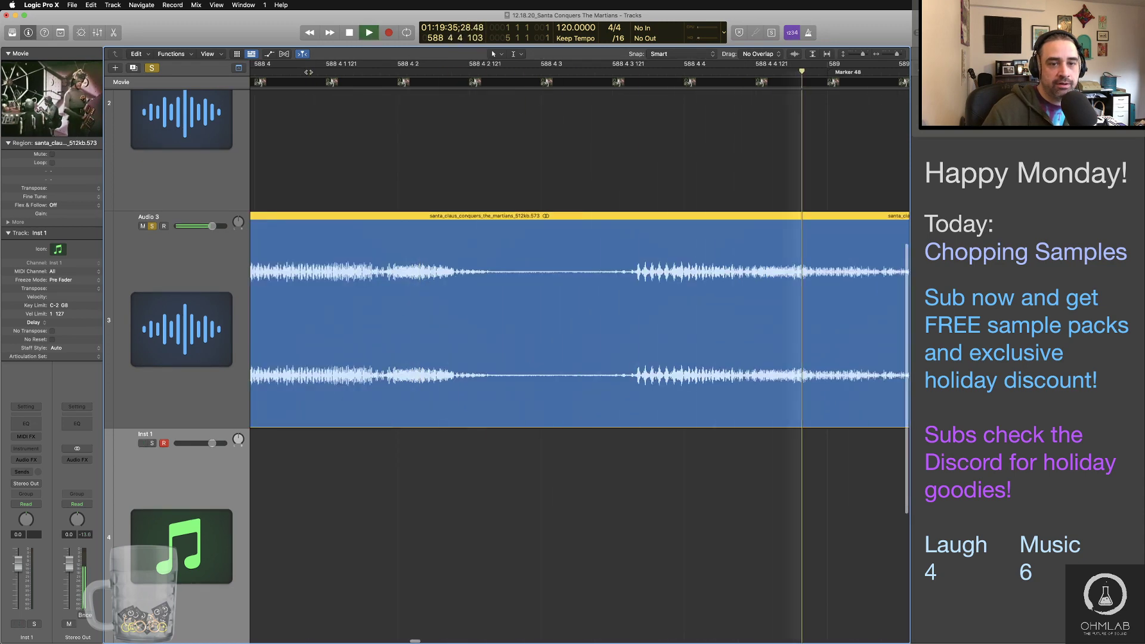
Step: Trim the start of the region after "Secure the ship" to 588 3 3 42 and play it back through its end
{"action": "key", "text": "space"}
{"action": "scroll", "coordinate": [365, 380], "scroll_direction": "left", "scroll_amount": 10}
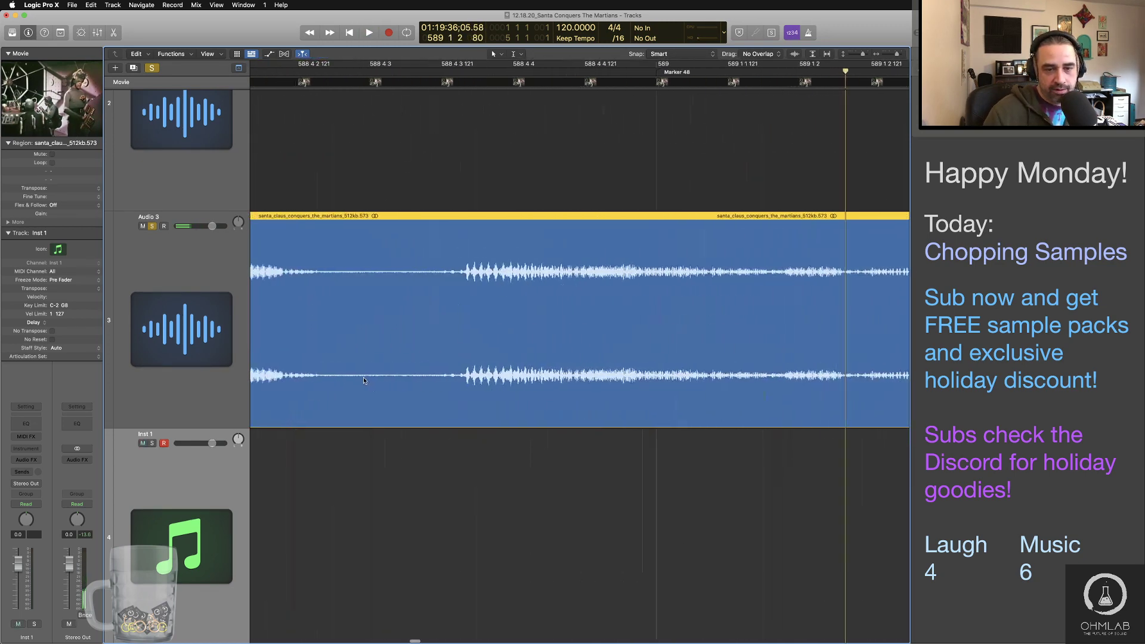
{"action": "scroll", "coordinate": [365, 380], "scroll_direction": "left", "scroll_amount": 3}
{"action": "scroll", "coordinate": [381, 400], "scroll_direction": "right", "scroll_amount": 4}
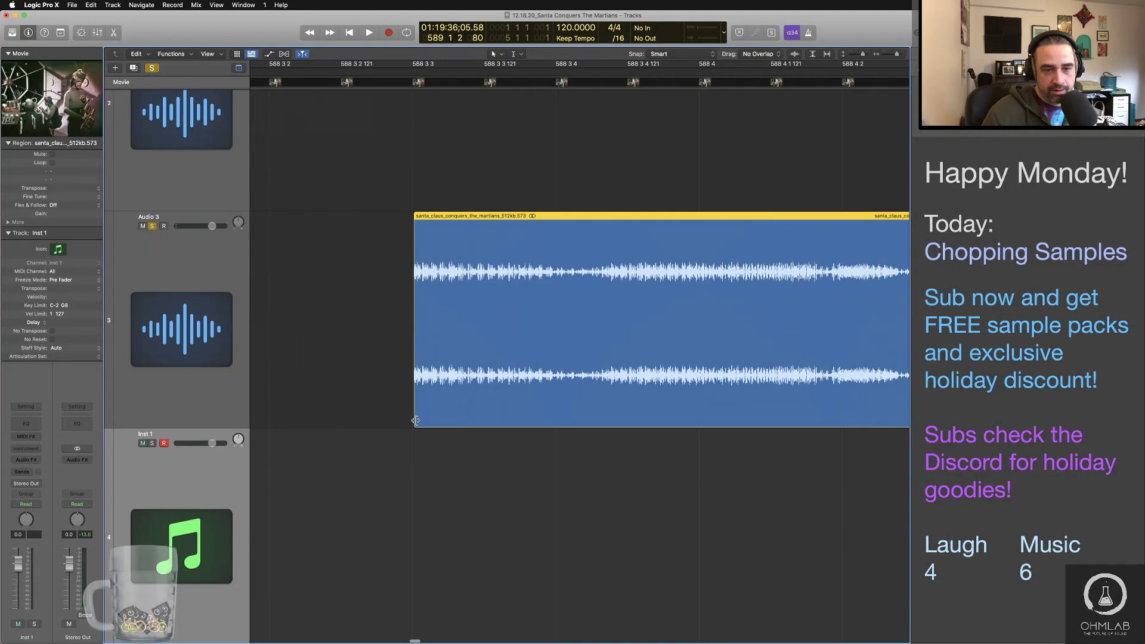
{"action": "left_click_drag", "start_coordinate": [414, 421], "coordinate": [438, 422]}
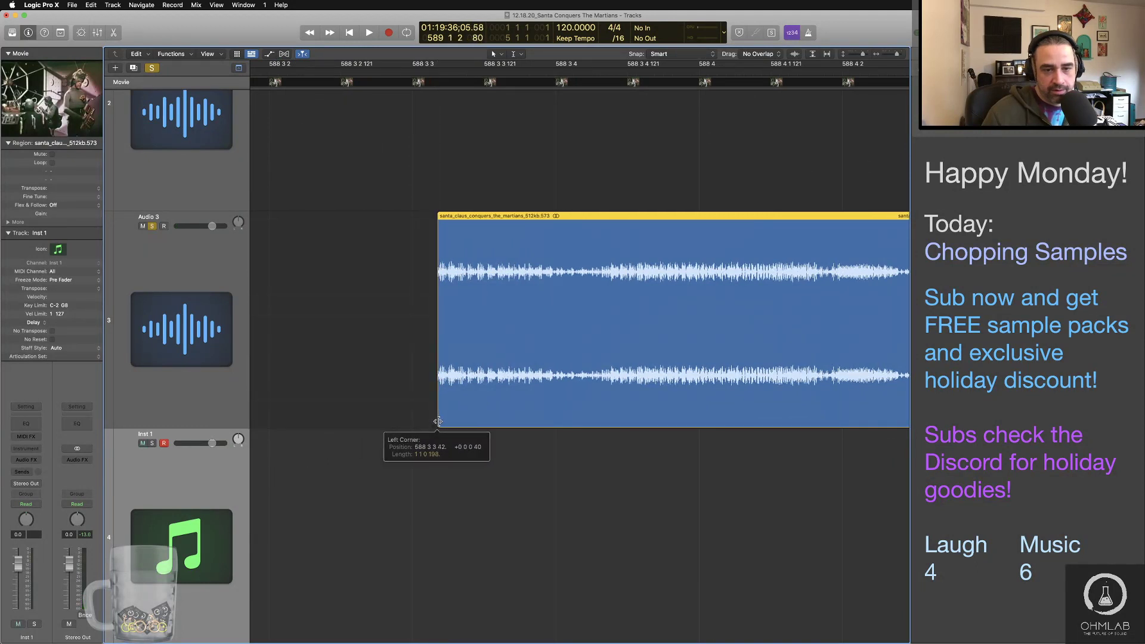
{"action": "left_click", "coordinate": [326, 73]}
{"action": "key", "text": "space"}
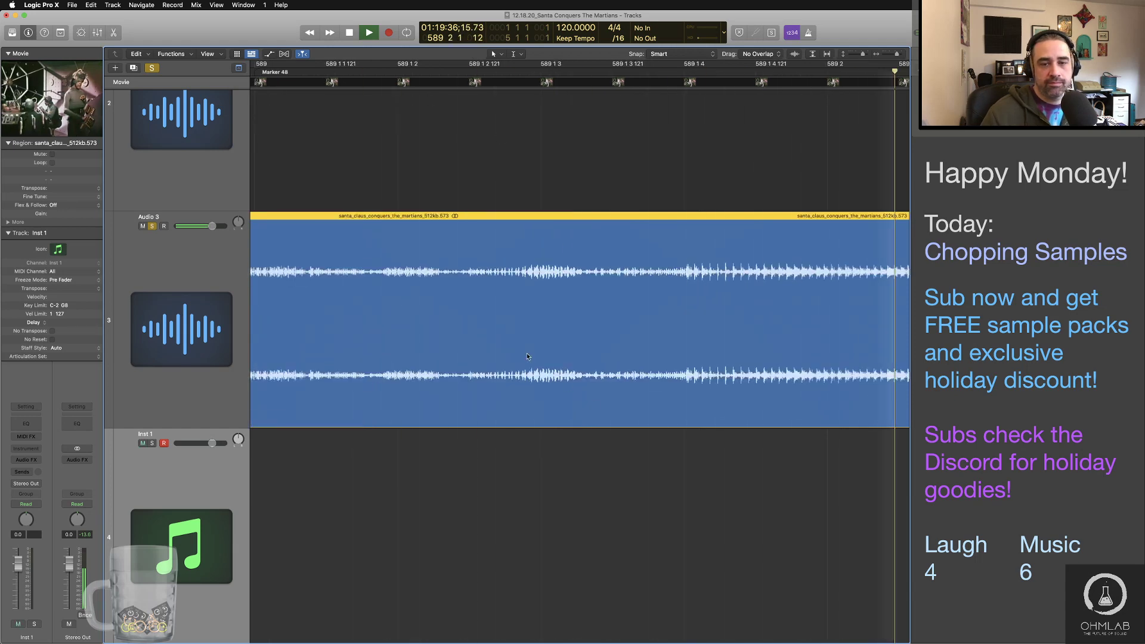
{"action": "key", "text": "space"}
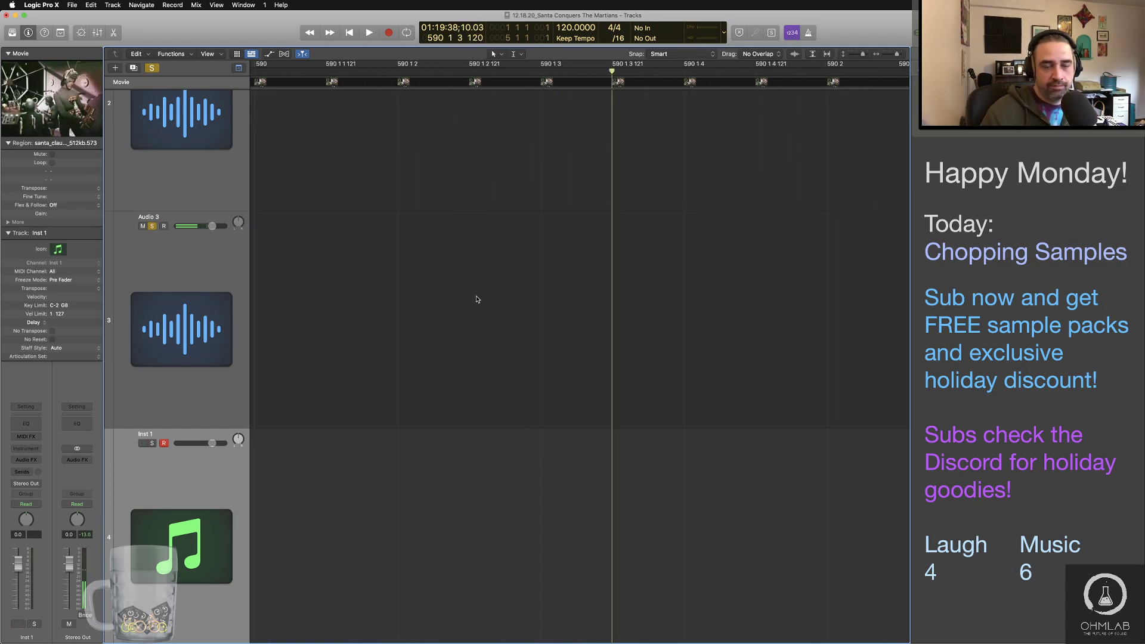
Step: Name the trimmed region "Rolly Polly" and correct its spelling to "Roly Poly"
{"action": "key", "text": "super+Left"}
{"action": "key", "text": "super+Left"}
{"action": "key", "text": "super+Left"}
{"action": "key", "text": "super+Left"}
{"action": "key", "text": "super+Left"}
{"action": "key", "text": "super+Left"}
{"action": "scroll", "coordinate": [483, 300], "scroll_direction": "left", "scroll_amount": 12}
{"action": "scroll", "coordinate": [483, 299], "scroll_direction": "right", "scroll_amount": 5}
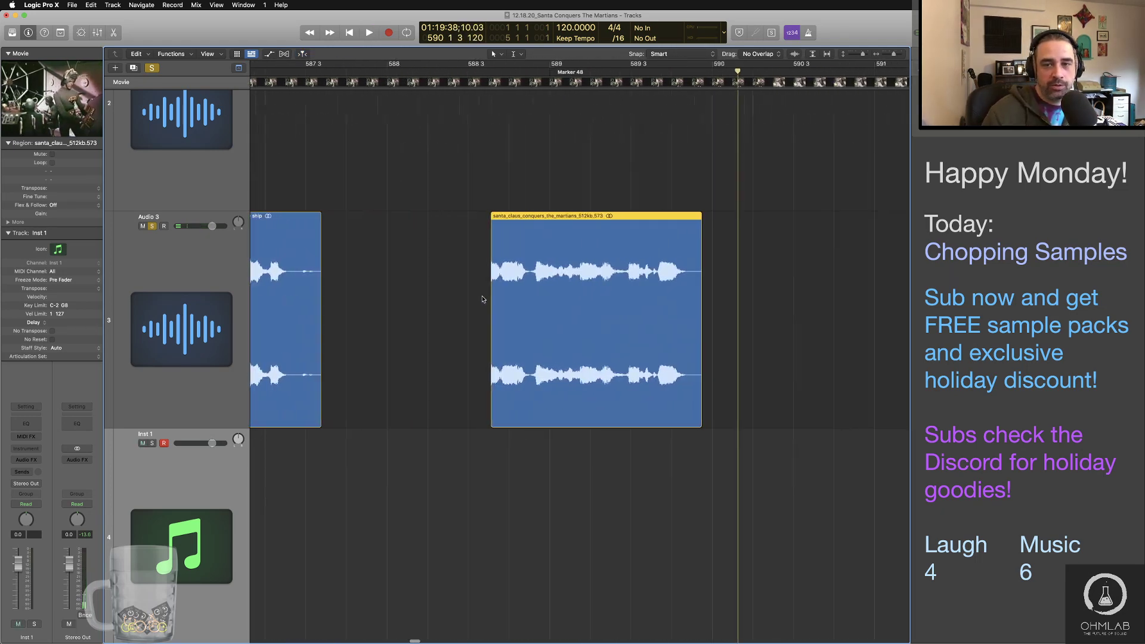
{"action": "scroll", "coordinate": [483, 299], "scroll_direction": "right", "scroll_amount": 5}
{"action": "double_click", "coordinate": [404, 215]}
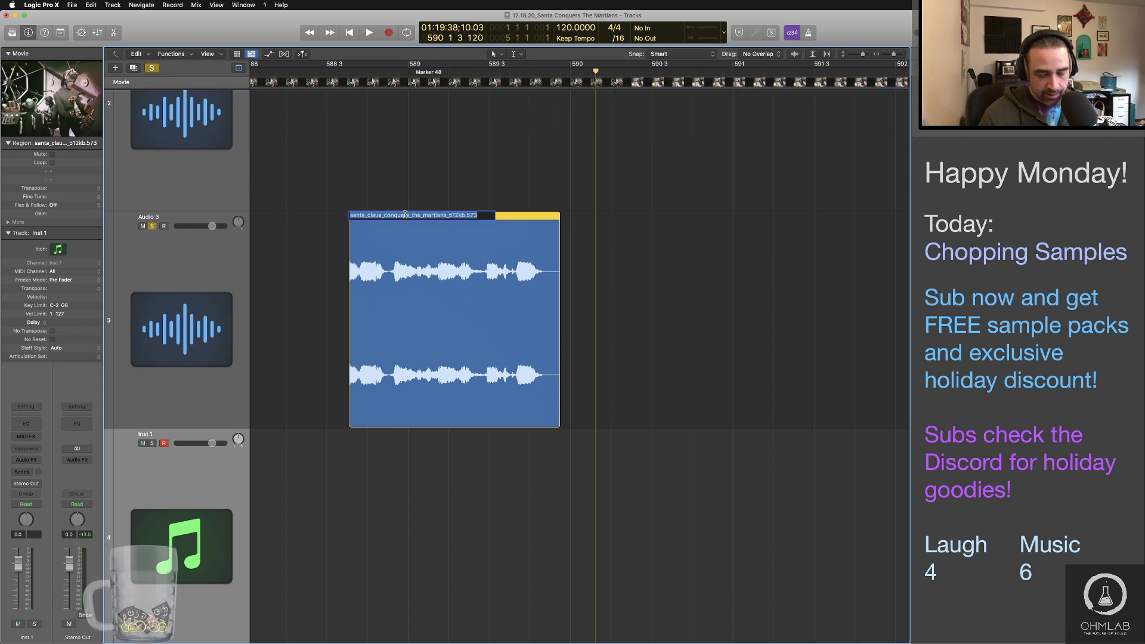
{"action": "type", "text": "Rolly Polly"}
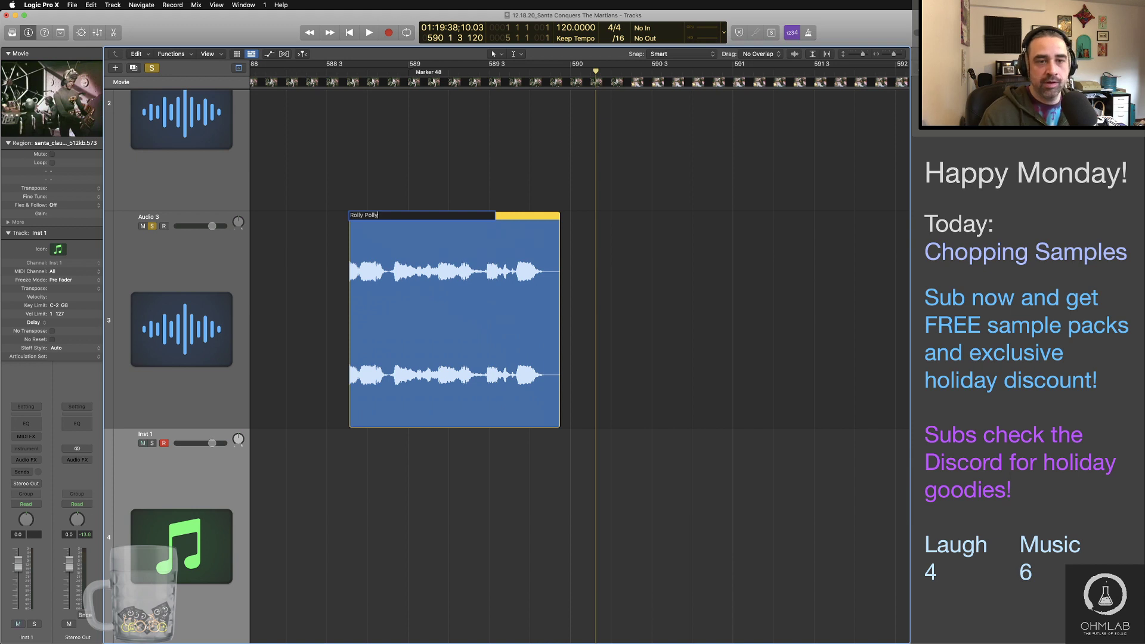
{"action": "key", "text": "BackSpace"}
{"action": "key", "text": "BackSpace"}
{"action": "key", "text": "BackSpace"}
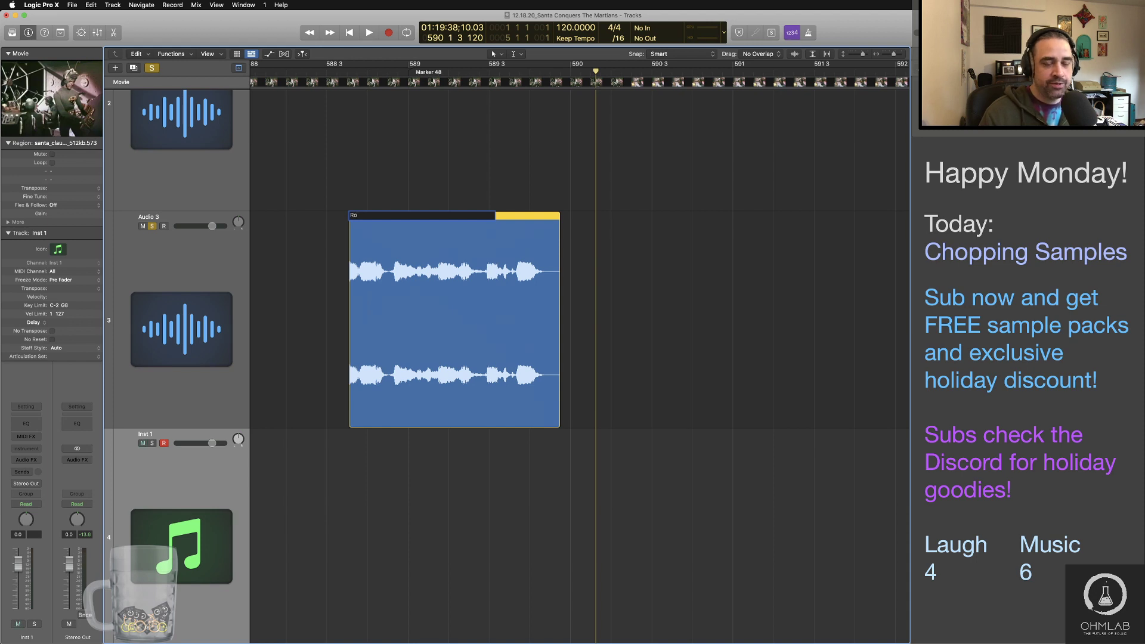
{"action": "key", "text": "Return"}
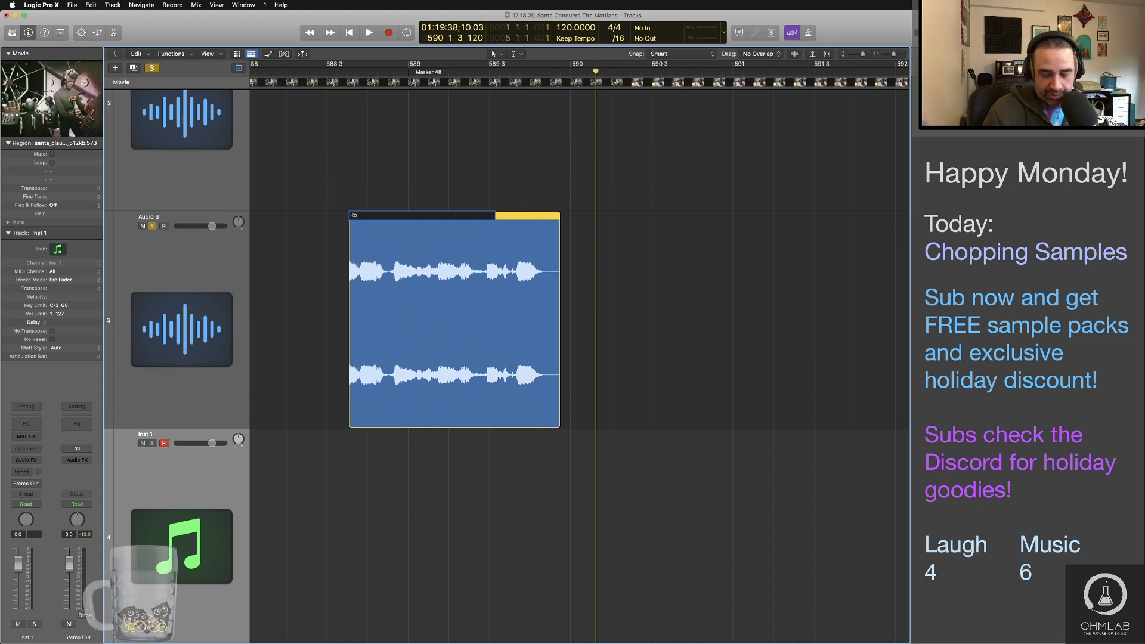
{"action": "type", "text": "lly Po"}
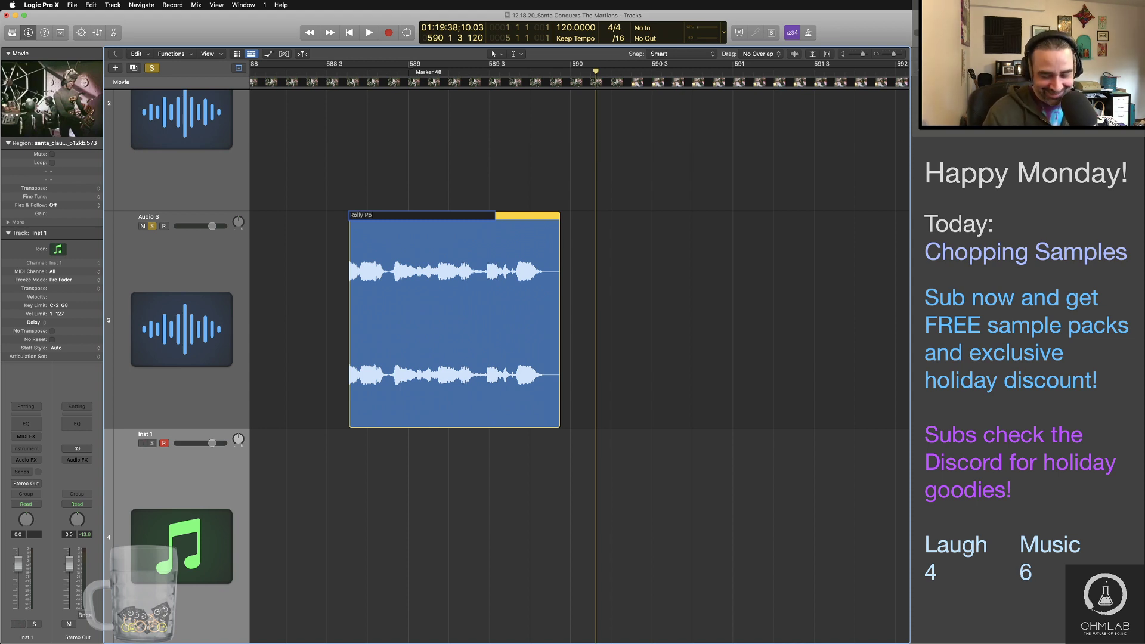
{"action": "type", "text": "lly"}
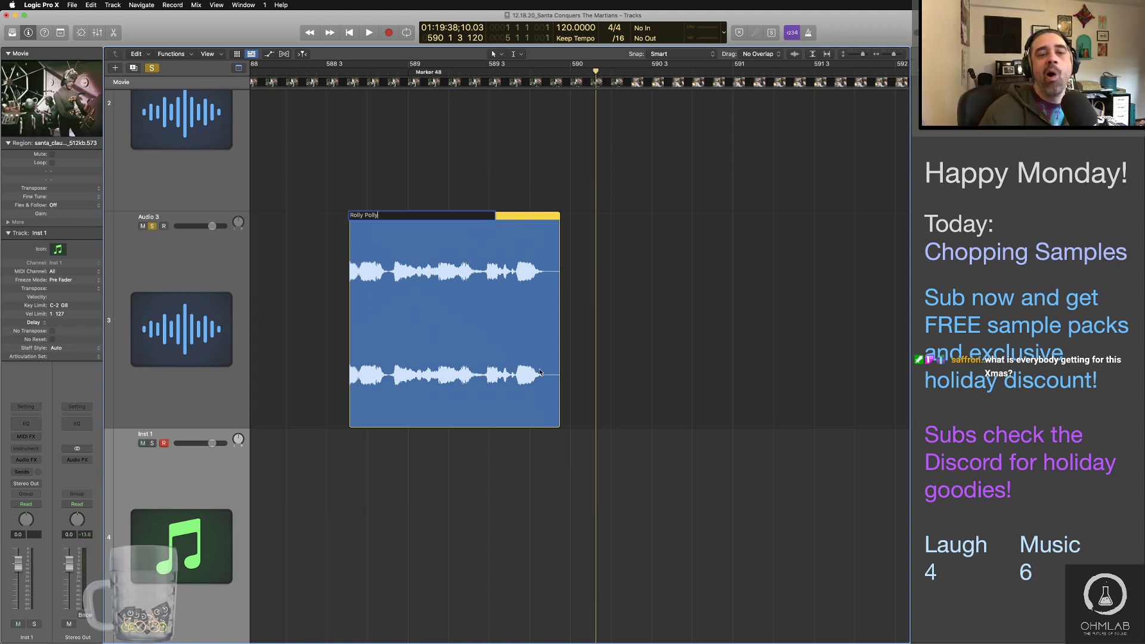
{"action": "left_click", "coordinate": [651, 301]}
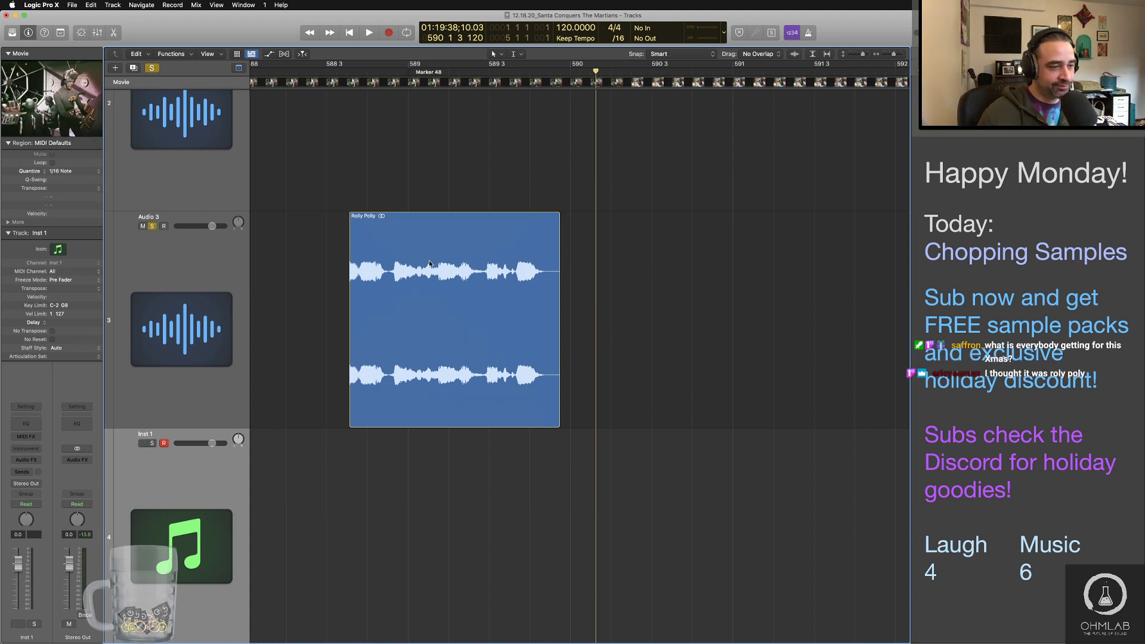
{"action": "left_click", "coordinate": [368, 220]}
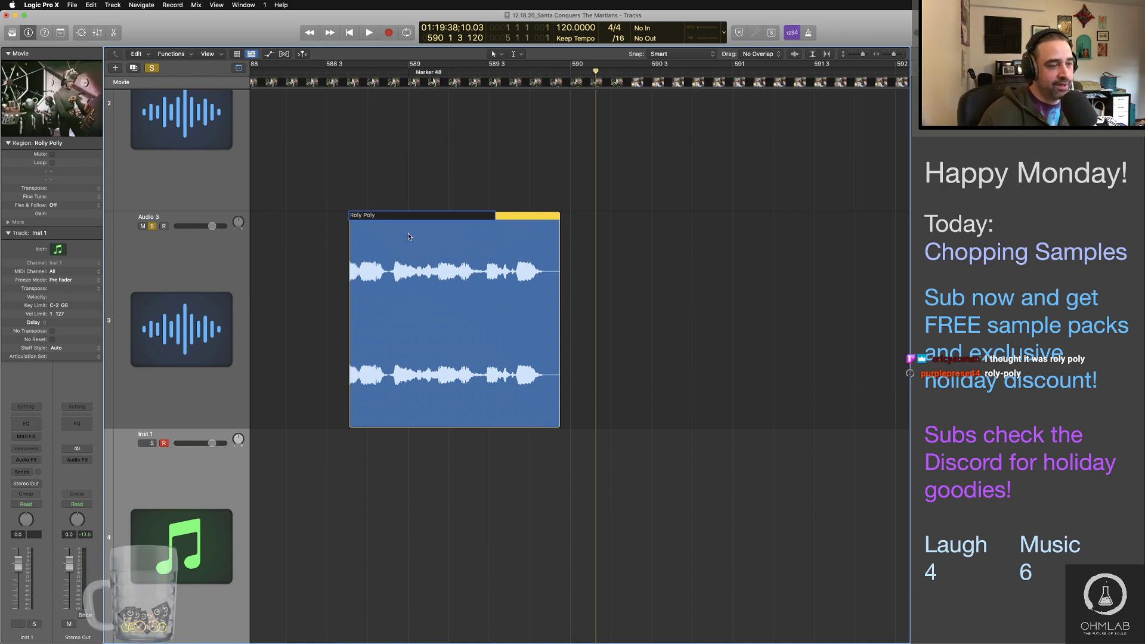
{"action": "left_click", "coordinate": [329, 268]}
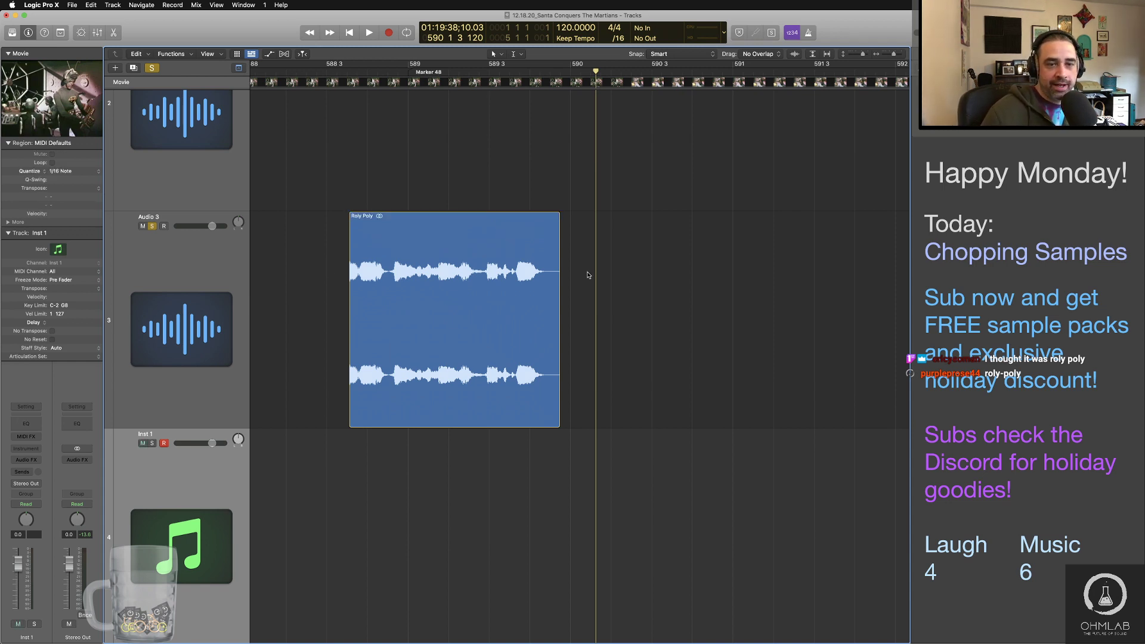
Step: Move the next unnamed region from Audio 2 onto Audio 3, after "Roly Poly" at about bar 593
{"action": "scroll", "coordinate": [587, 273], "scroll_direction": "down", "scroll_amount": 3}
{"action": "scroll", "coordinate": [588, 273], "scroll_direction": "down", "scroll_amount": 4}
{"action": "scroll", "coordinate": [596, 272], "scroll_direction": "right", "scroll_amount": 12}
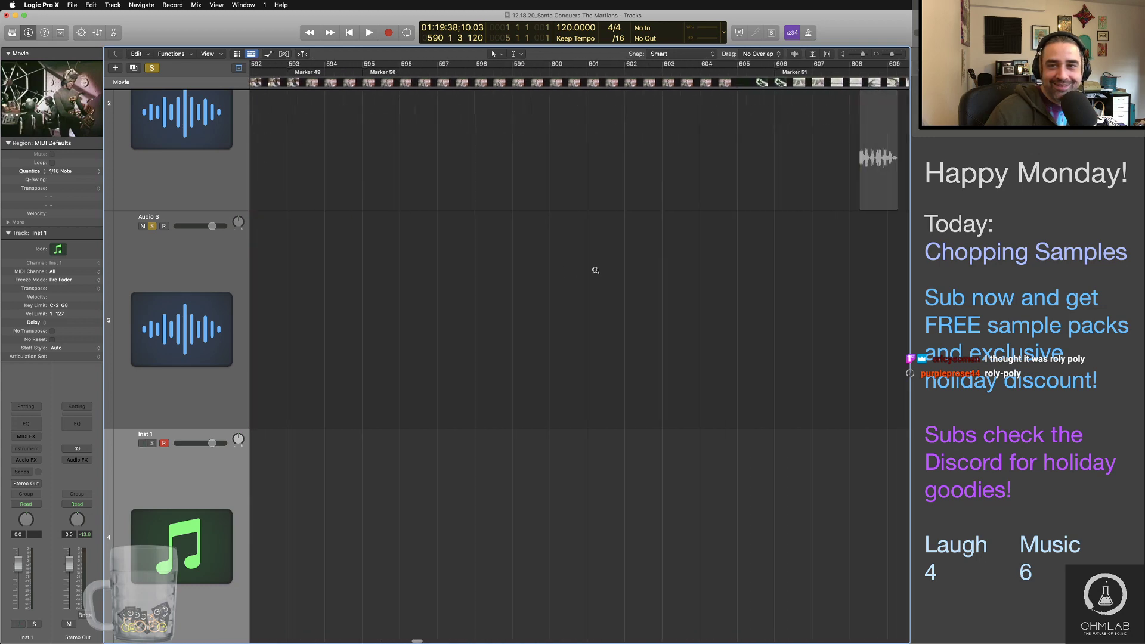
{"action": "scroll", "coordinate": [595, 271], "scroll_direction": "down", "scroll_amount": 2}
{"action": "left_click_drag", "start_coordinate": [710, 161], "coordinate": [285, 327]}
{"action": "scroll", "coordinate": [307, 319], "scroll_direction": "left", "scroll_amount": 3}
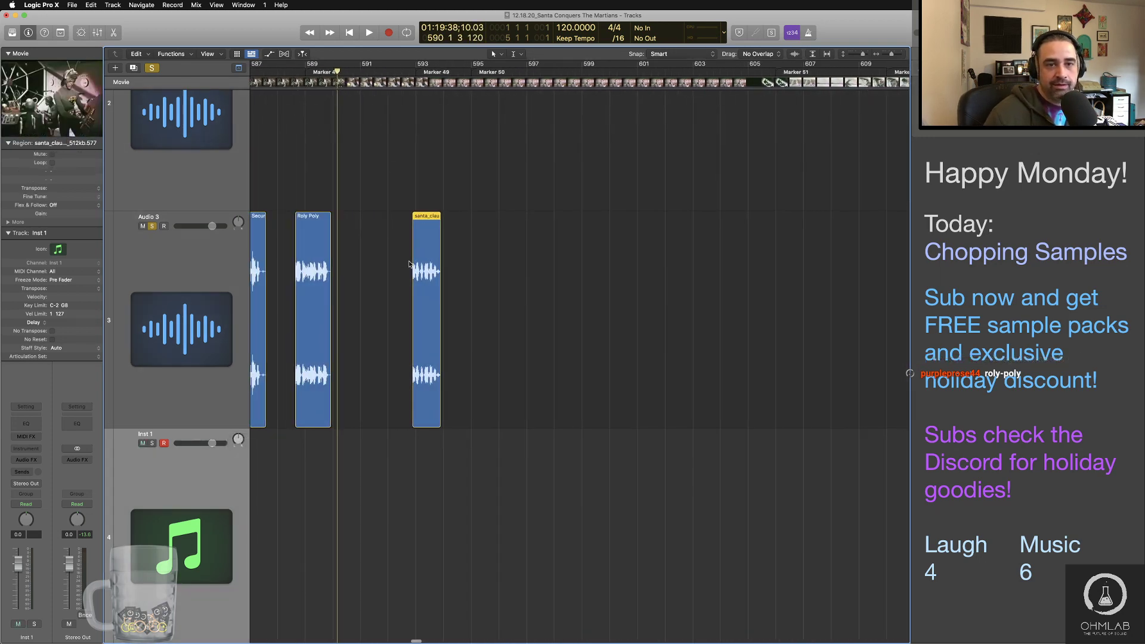
Step: Play back the region placed after "Roly Poly" and check where its dialogue starts and ends
{"action": "left_click", "coordinate": [404, 72]}
{"action": "key", "text": "space"}
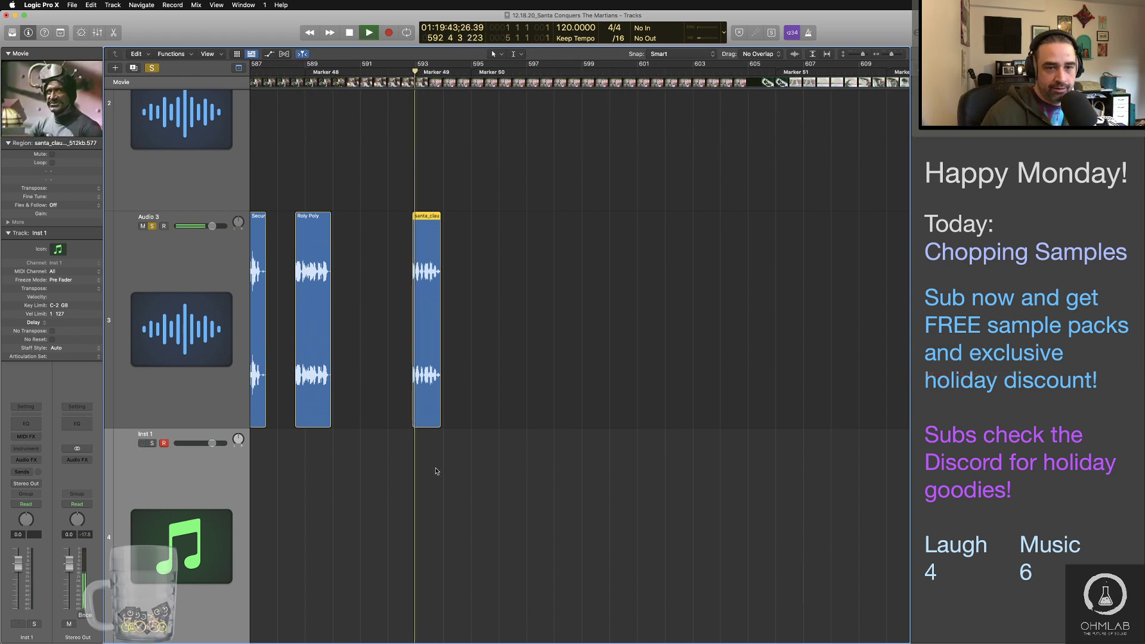
{"action": "scroll", "coordinate": [424, 446], "scroll_direction": "up", "scroll_amount": 4}
{"action": "scroll", "coordinate": [425, 446], "scroll_direction": "up", "scroll_amount": 3}
{"action": "key", "text": "space"}
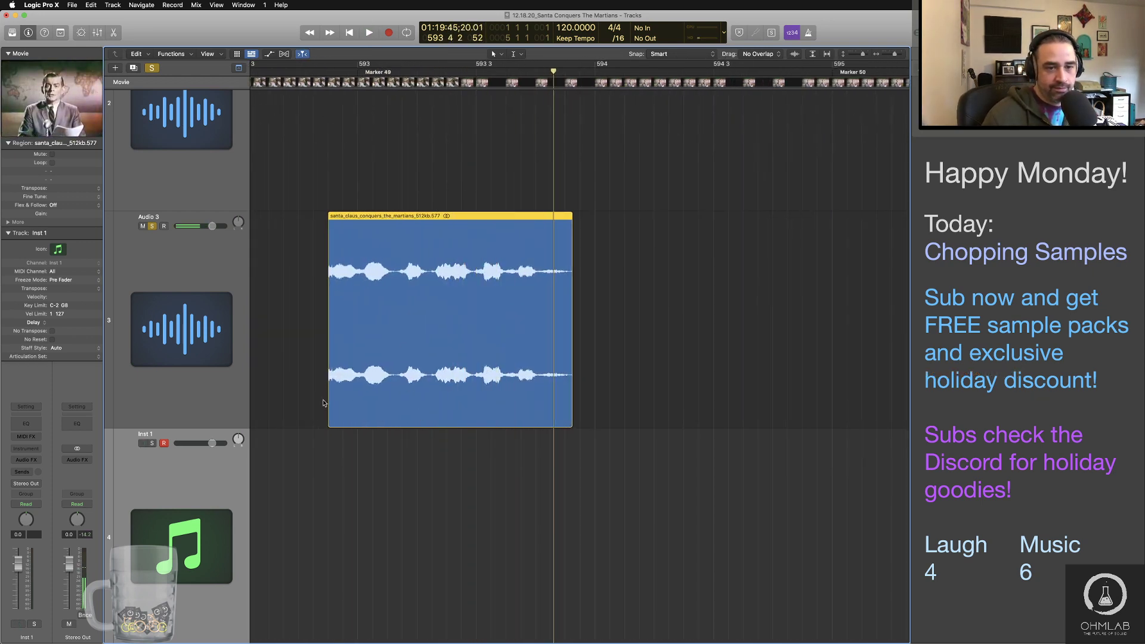
Step: Trim the start of the region after "Roly Poly" slightly later and play it back up to its end
{"action": "left_click_drag", "start_coordinate": [328, 401], "coordinate": [333, 402]}
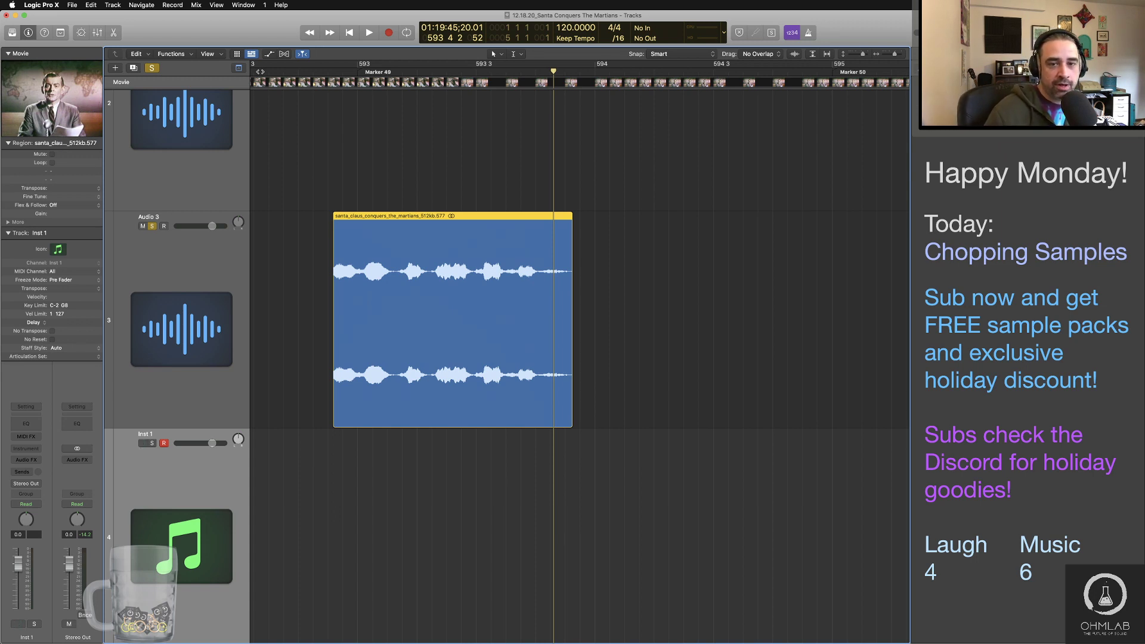
{"action": "key", "text": "space"}
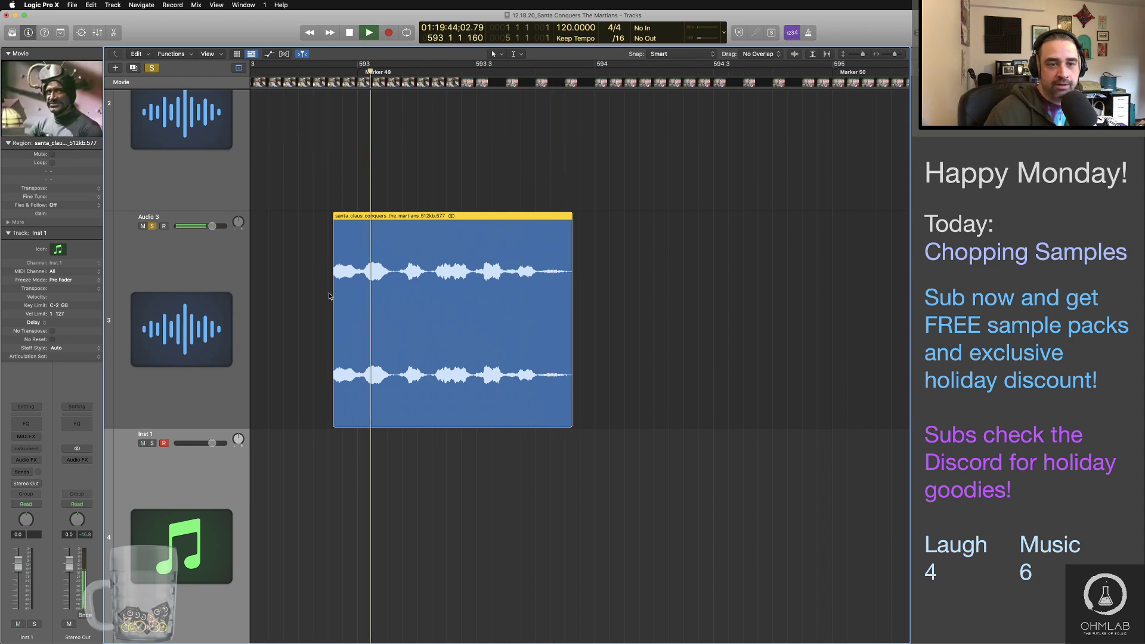
{"action": "key", "text": "super+Right"}
{"action": "key", "text": "super+Right"}
{"action": "key", "text": "super+Right"}
{"action": "key", "text": "space"}
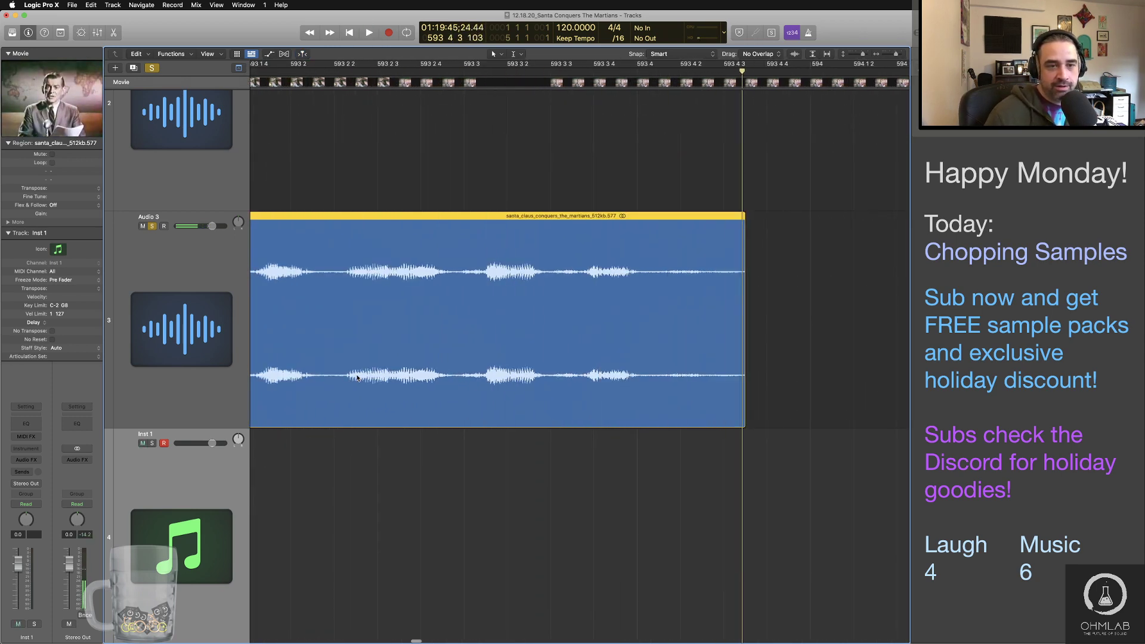
Step: Trim the region's start further to 592 4 3 110 and play it back from just before that point
{"action": "scroll", "coordinate": [351, 376], "scroll_direction": "left", "scroll_amount": 5}
{"action": "scroll", "coordinate": [352, 375], "scroll_direction": "left", "scroll_amount": 5}
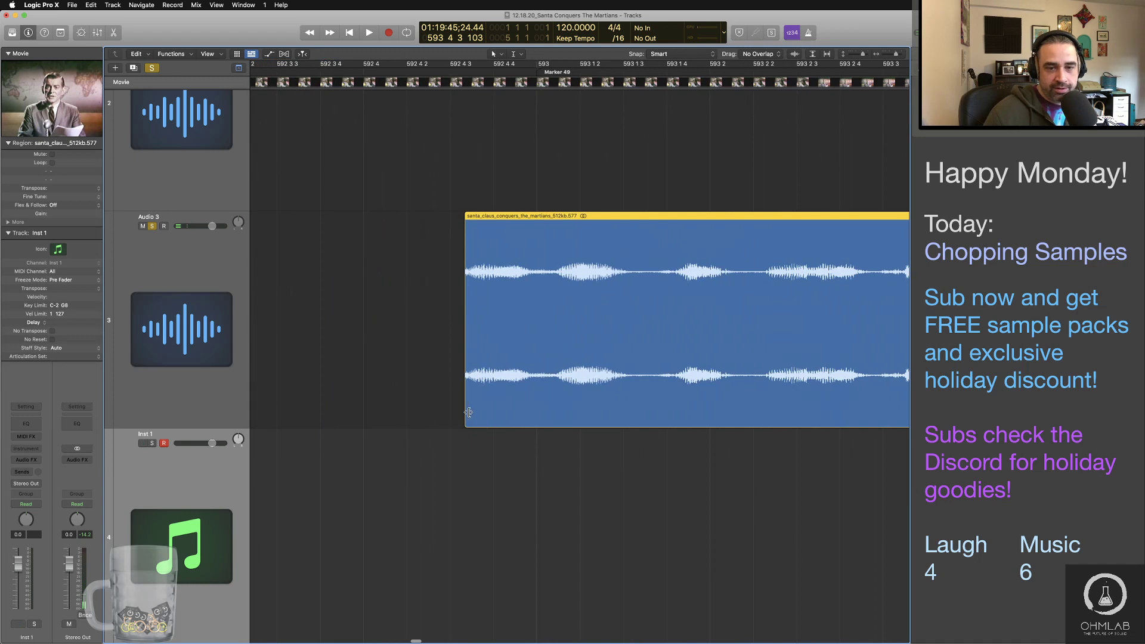
{"action": "left_click_drag", "start_coordinate": [466, 413], "coordinate": [472, 414]}
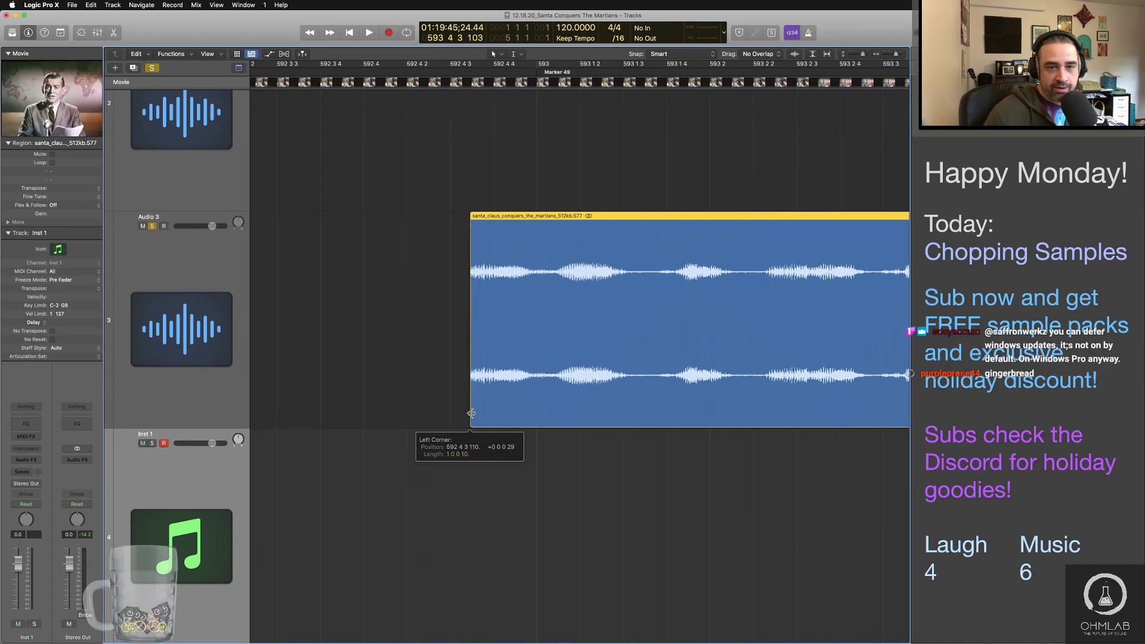
{"action": "left_click", "coordinate": [311, 76]}
{"action": "key", "text": "space"}
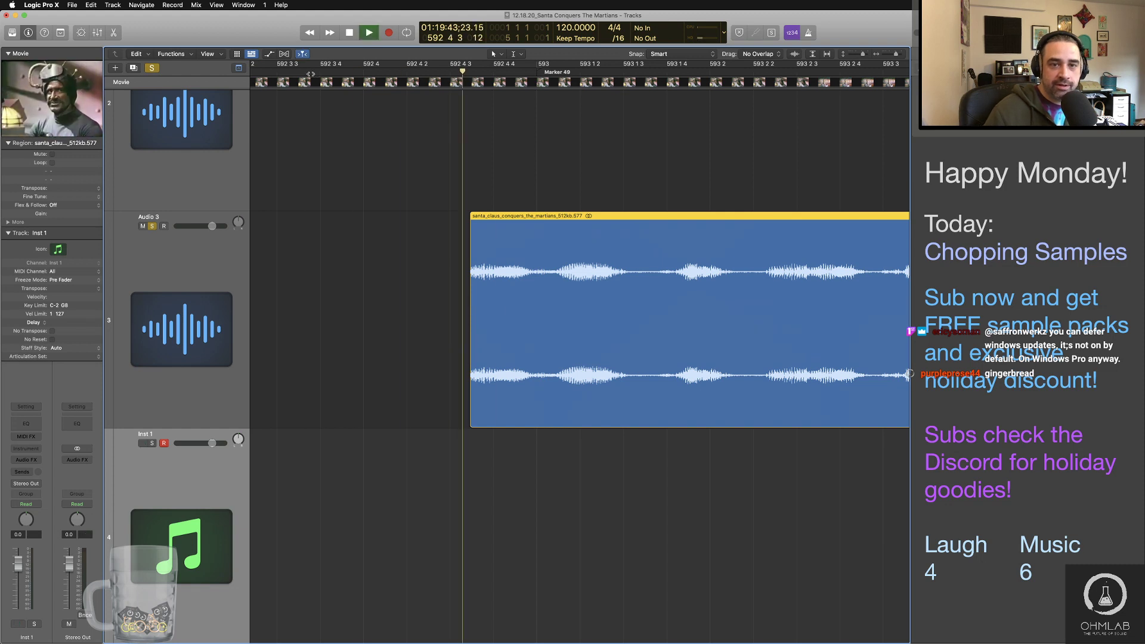
{"action": "scroll", "coordinate": [453, 453], "scroll_direction": "right", "scroll_amount": 3}
{"action": "key", "text": "space"}
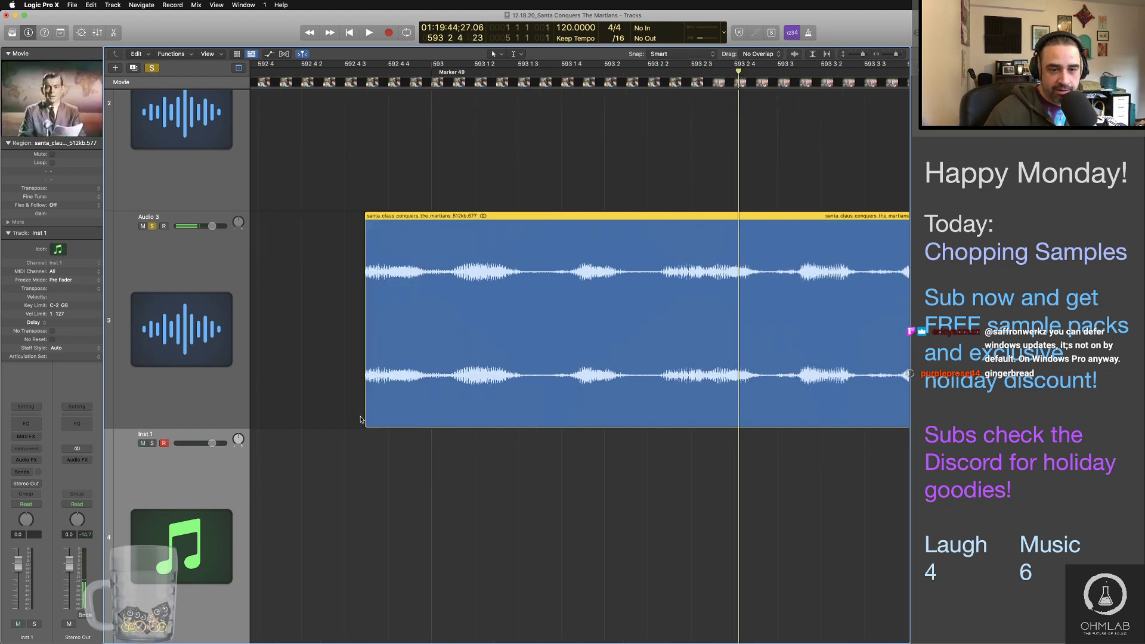
Step: Extend the region's start slightly earlier, to about 592 4 3, and play the whole region back
{"action": "left_click_drag", "start_coordinate": [363, 416], "coordinate": [359, 416]}
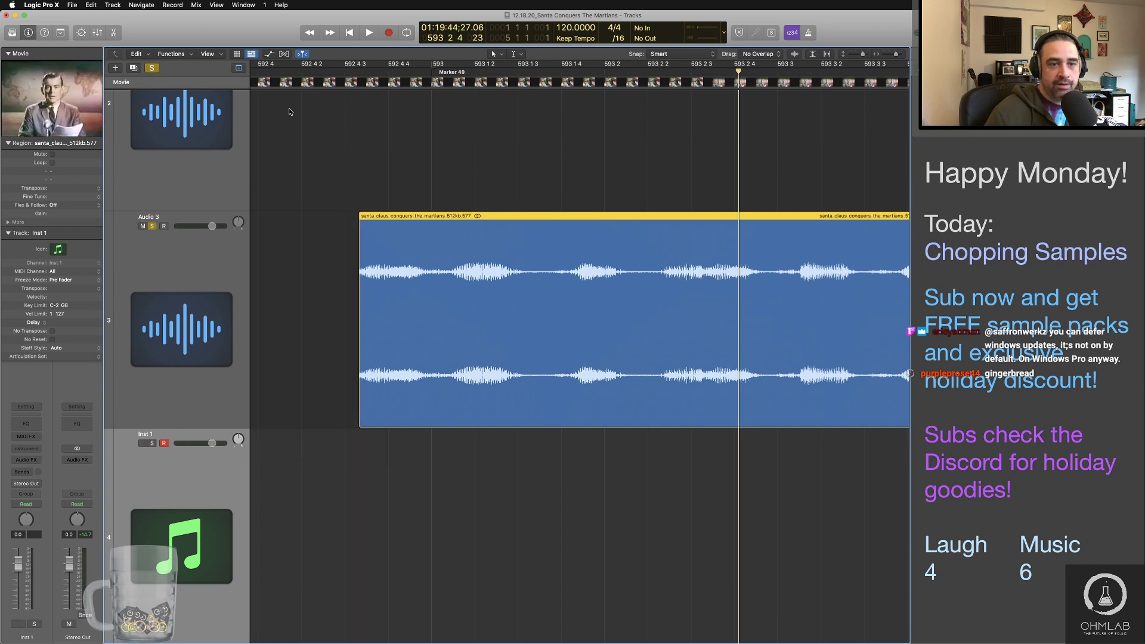
{"action": "left_click", "coordinate": [277, 71]}
{"action": "key", "text": "space"}
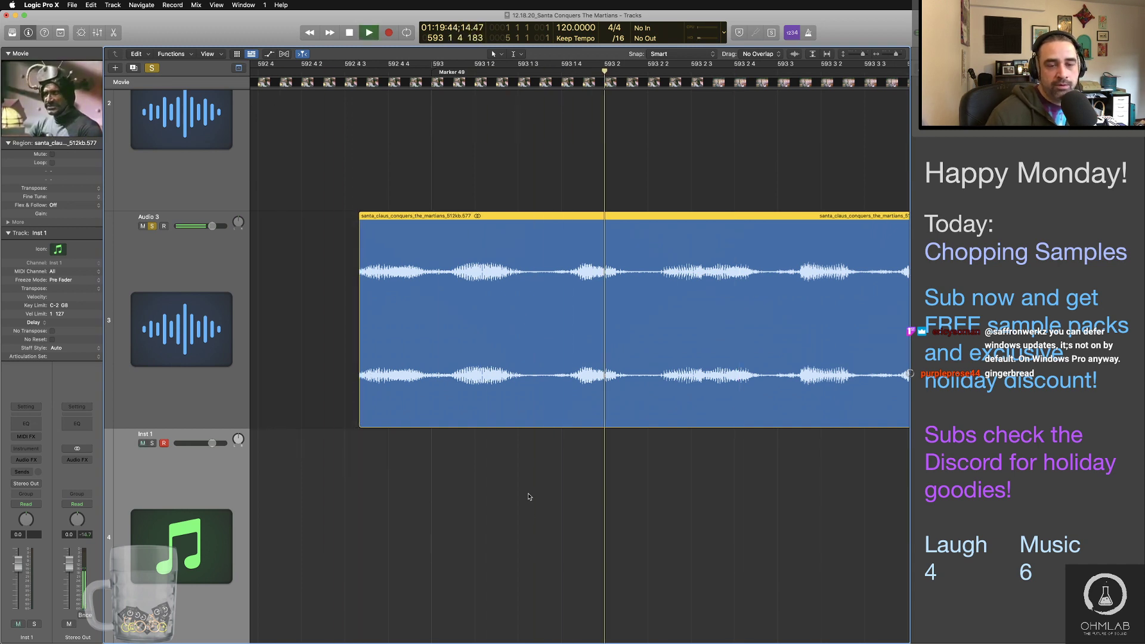
{"action": "key", "text": "space"}
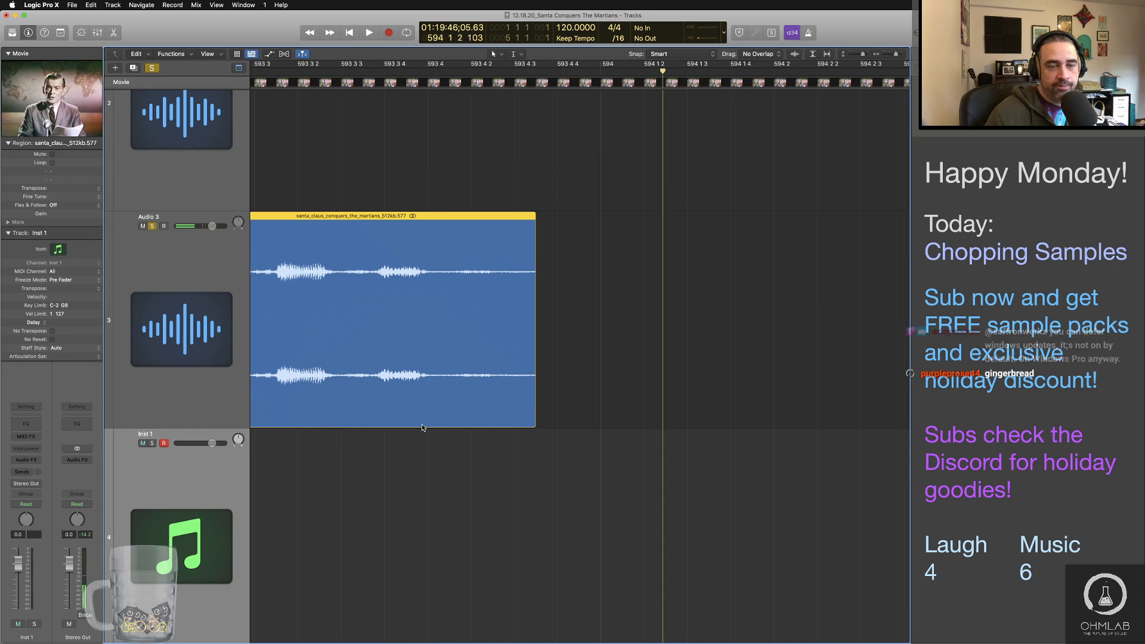
Step: Name the region after "Roly Poly" "We won't take any chances"
{"action": "scroll", "coordinate": [422, 428], "scroll_direction": "left", "scroll_amount": 4}
{"action": "scroll", "coordinate": [420, 425], "scroll_direction": "left", "scroll_amount": 5}
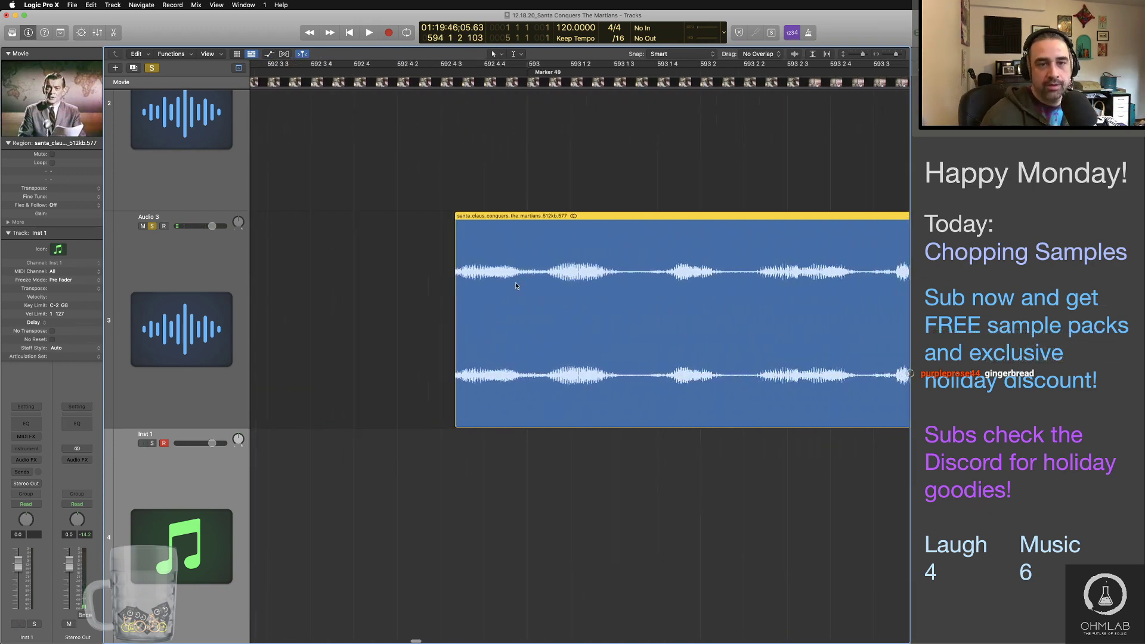
{"action": "double_click", "coordinate": [492, 216]}
{"action": "type", "text": "We w"}
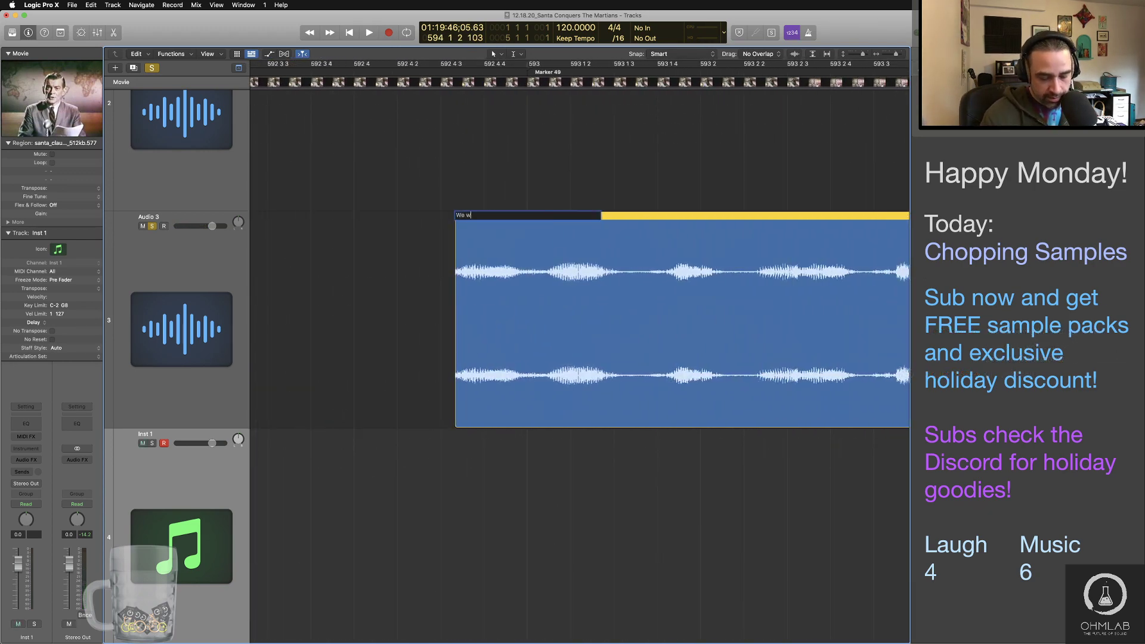
{"action": "type", "text": "on't take any "}
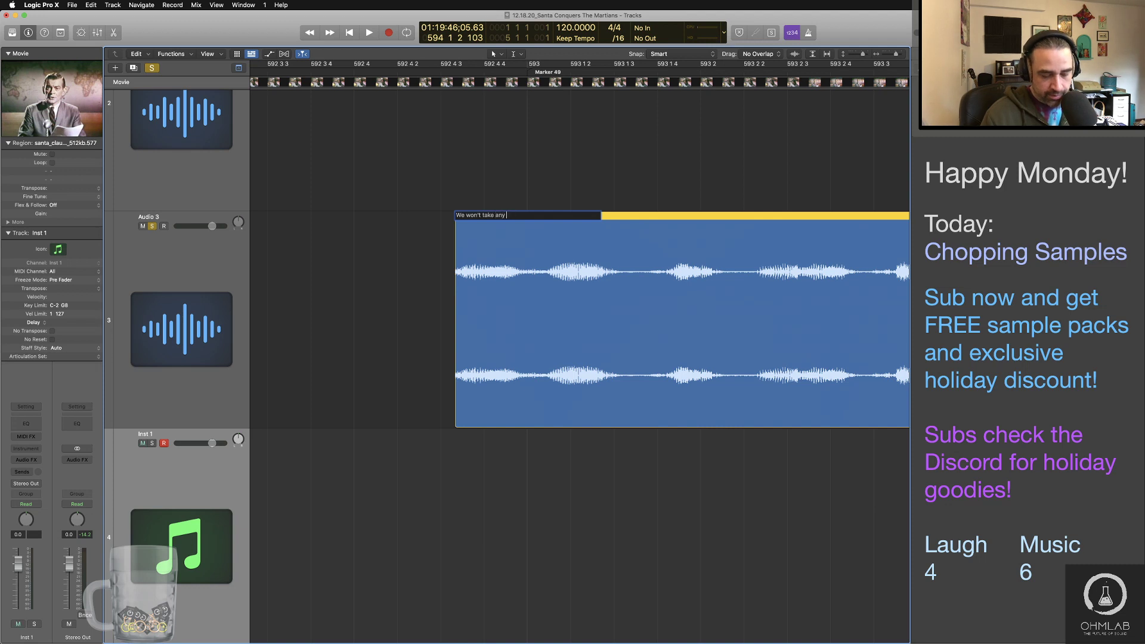
{"action": "type", "text": "chances"}
{"action": "key", "text": "Return"}
Step: Move the unnamed region near bar 611 from Audio 2 onto Audio 3 at about bar 595 and play it back
{"action": "key", "text": "super+Left"}
{"action": "key", "text": "super+Left"}
{"action": "key", "text": "super+Left"}
{"action": "key", "text": "super+Left"}
{"action": "key", "text": "super+Left"}
{"action": "key", "text": "super+Left"}
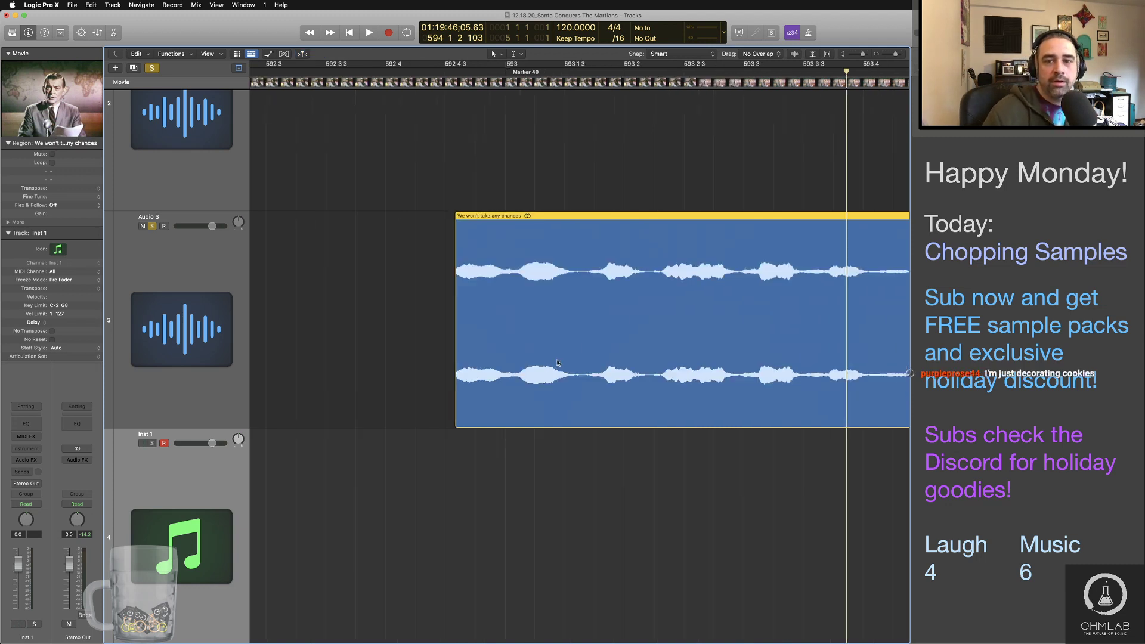
{"action": "scroll", "coordinate": [558, 361], "scroll_direction": "right", "scroll_amount": 5}
{"action": "scroll", "coordinate": [559, 360], "scroll_direction": "left", "scroll_amount": 10}
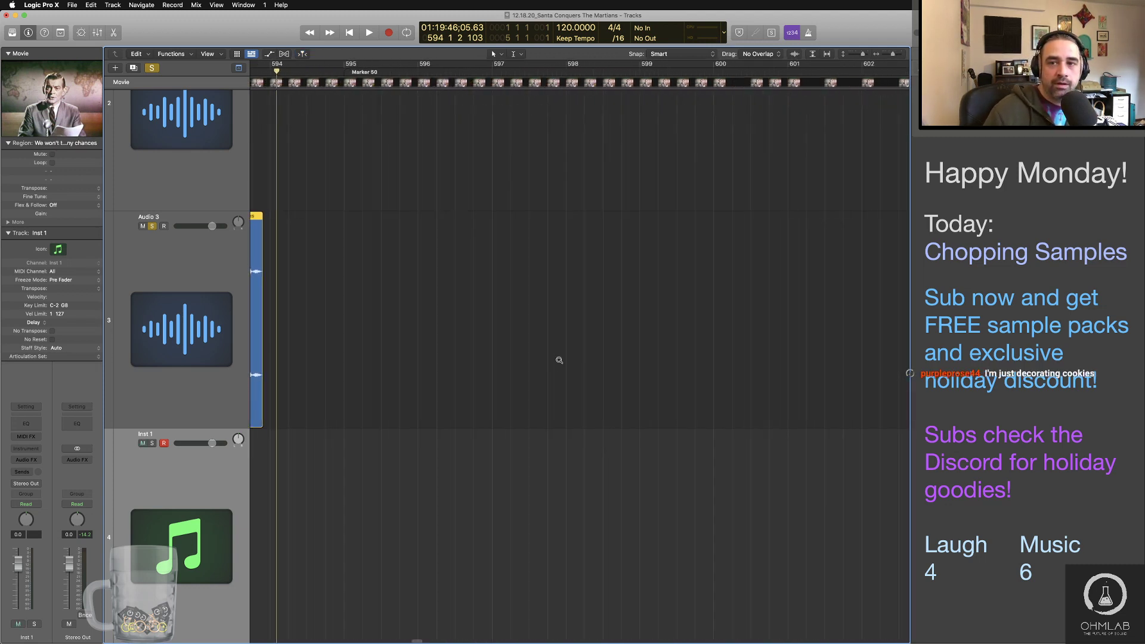
{"action": "scroll", "coordinate": [559, 360], "scroll_direction": "left", "scroll_amount": 1}
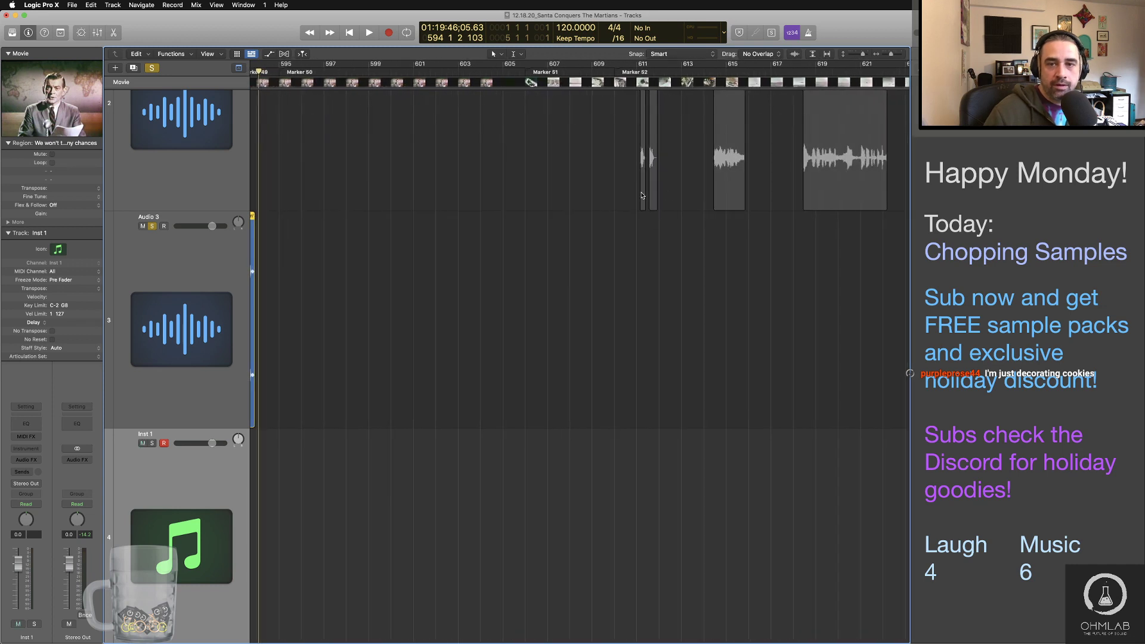
{"action": "left_click_drag", "start_coordinate": [643, 194], "coordinate": [288, 388]}
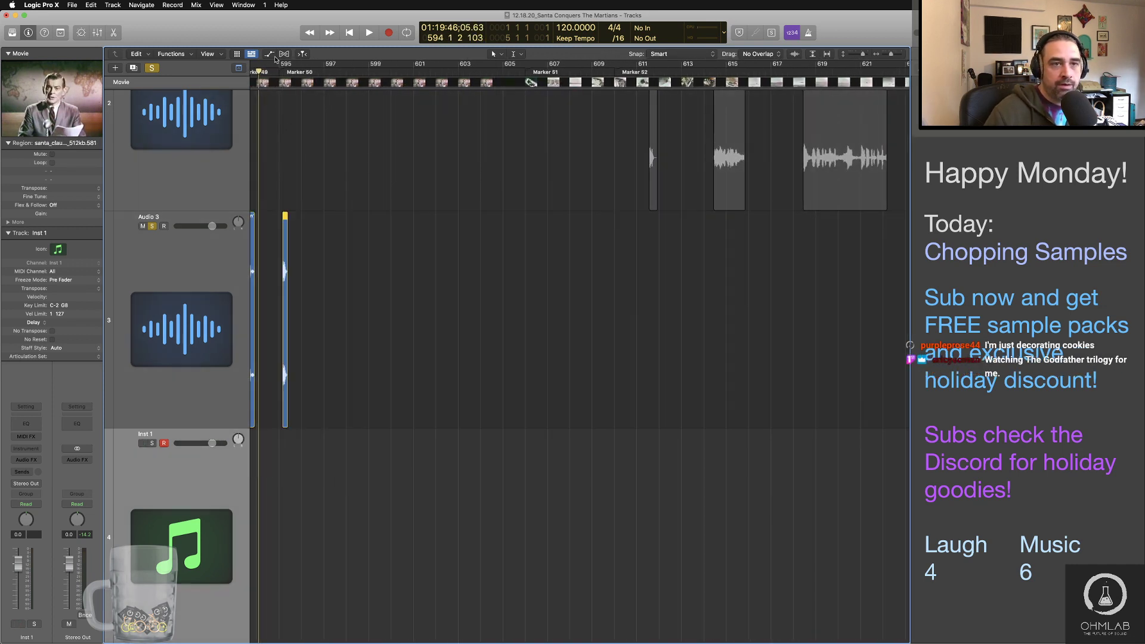
{"action": "key", "text": "space"}
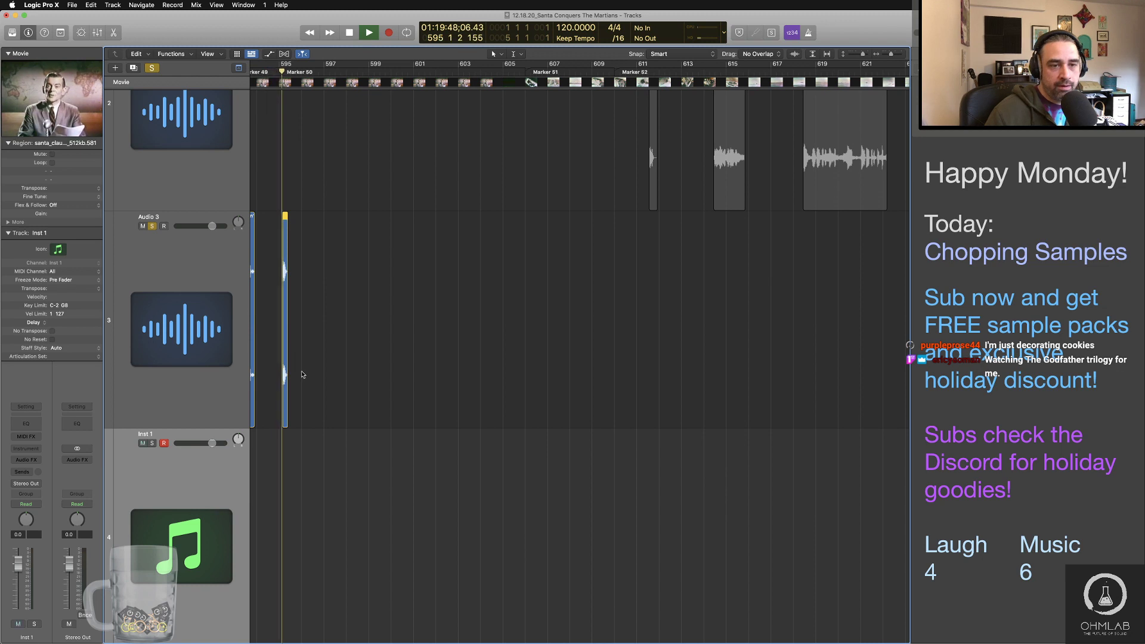
{"action": "key", "text": "space"}
Step: Play back the moved region at bar 595 again from just before its start
{"action": "scroll", "coordinate": [305, 404], "scroll_direction": "right", "scroll_amount": 5}
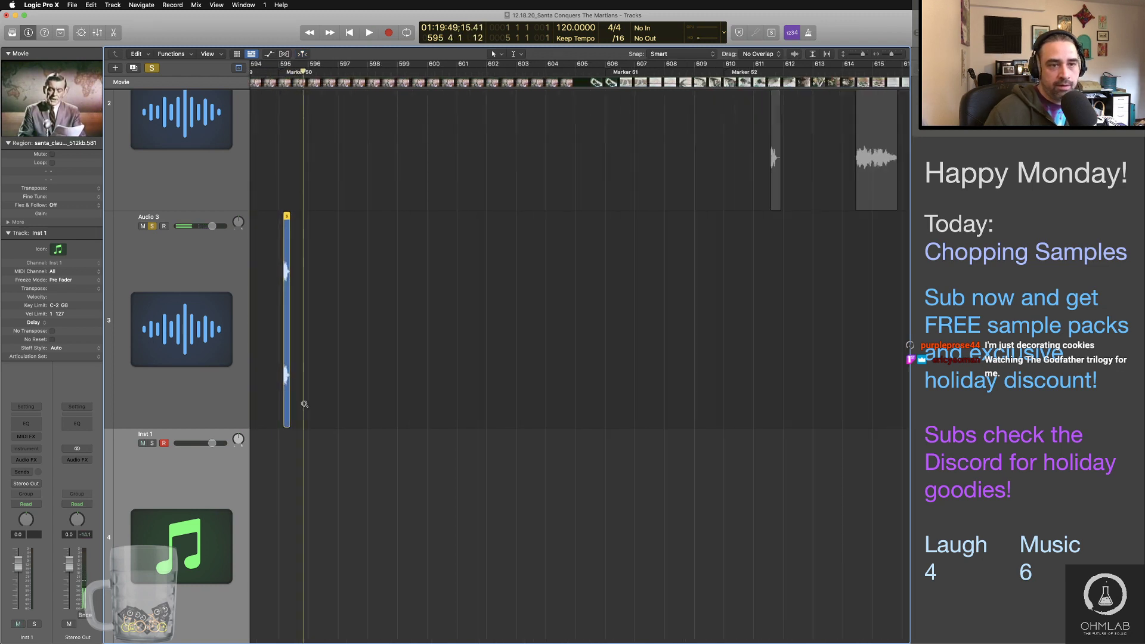
{"action": "scroll", "coordinate": [305, 403], "scroll_direction": "right", "scroll_amount": 1}
{"action": "left_click", "coordinate": [266, 72]}
{"action": "key", "text": "space"}
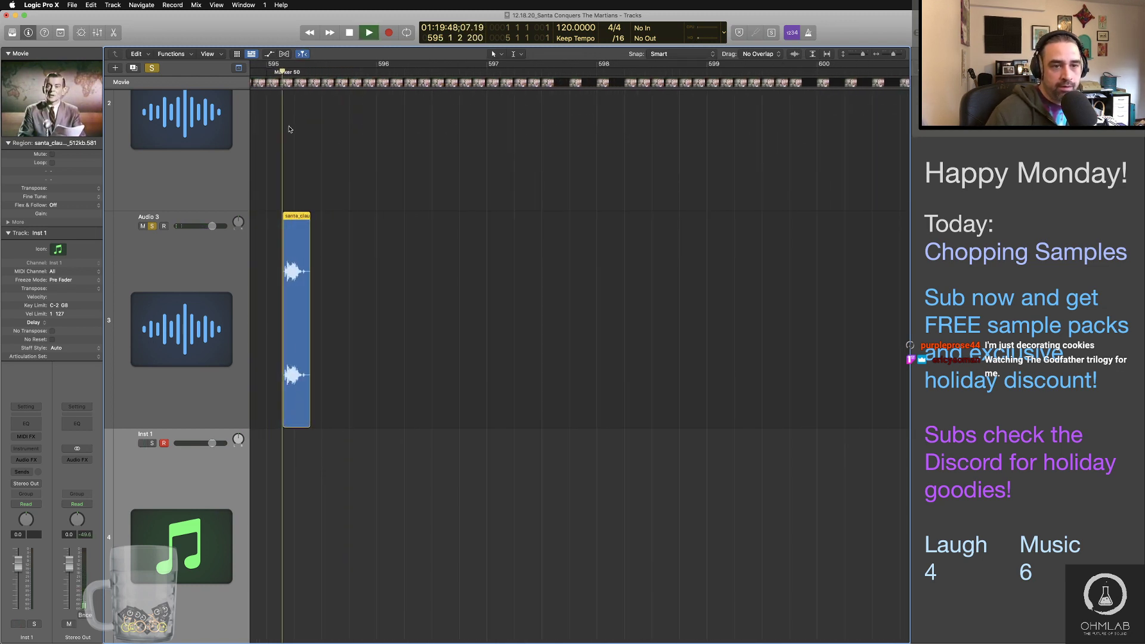
{"action": "key", "text": "space"}
{"action": "scroll", "coordinate": [305, 445], "scroll_direction": "right", "scroll_amount": 10}
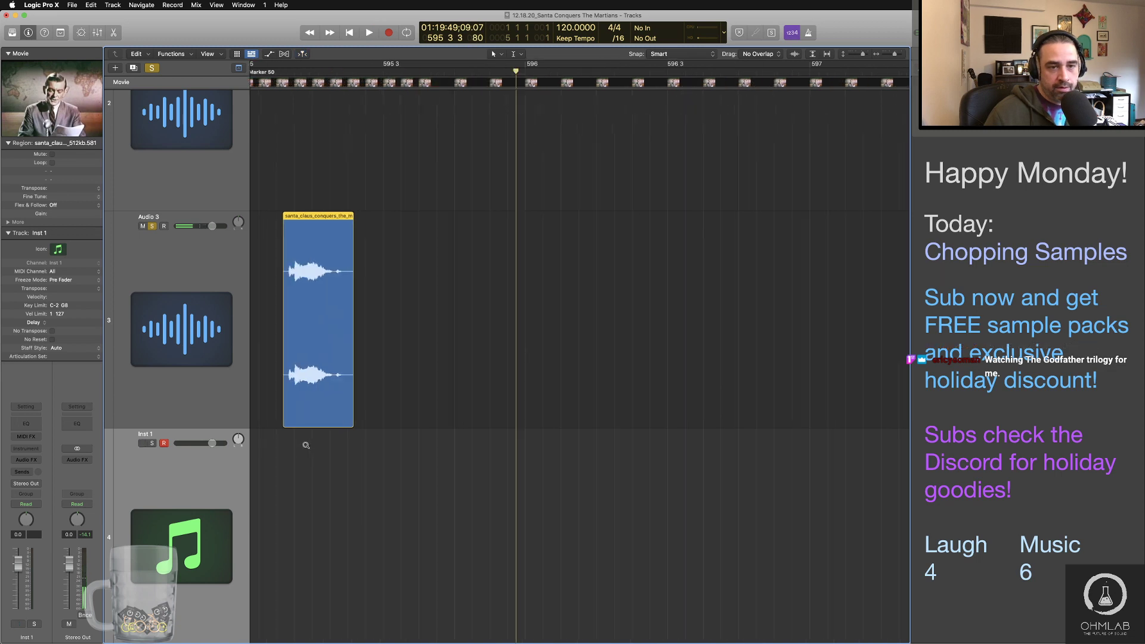
{"action": "left_click", "coordinate": [260, 72]}
{"action": "key", "text": "space"}
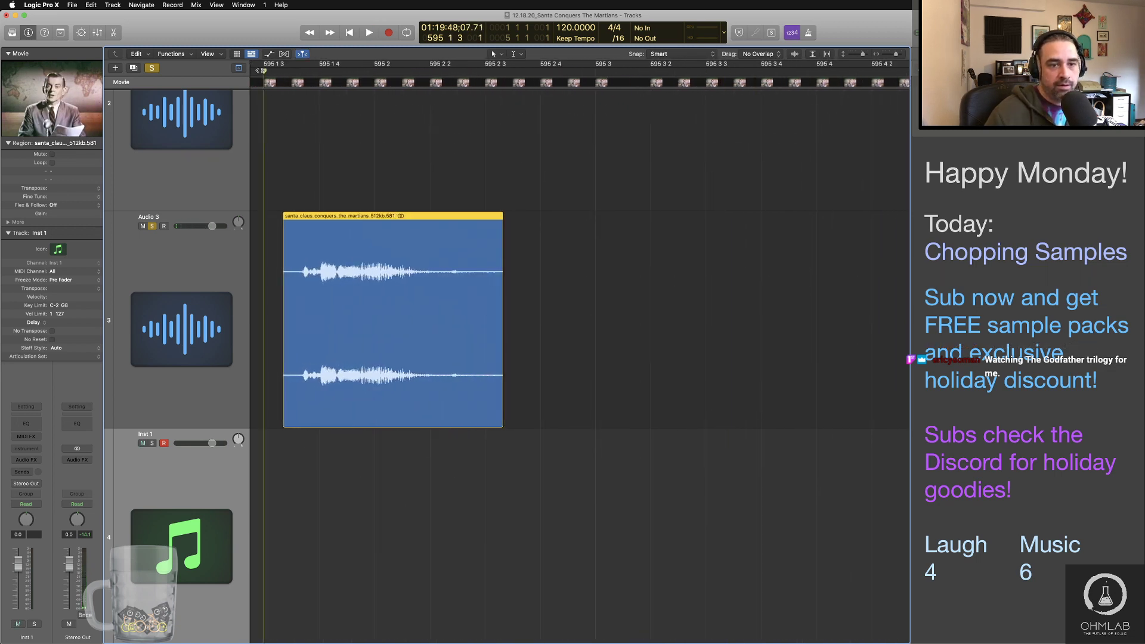
Step: Try trimming the end of the region at bar 595 to a length of 0 0 3 11 and play it back
{"action": "left_click_drag", "start_coordinate": [501, 407], "coordinate": [450, 405]}
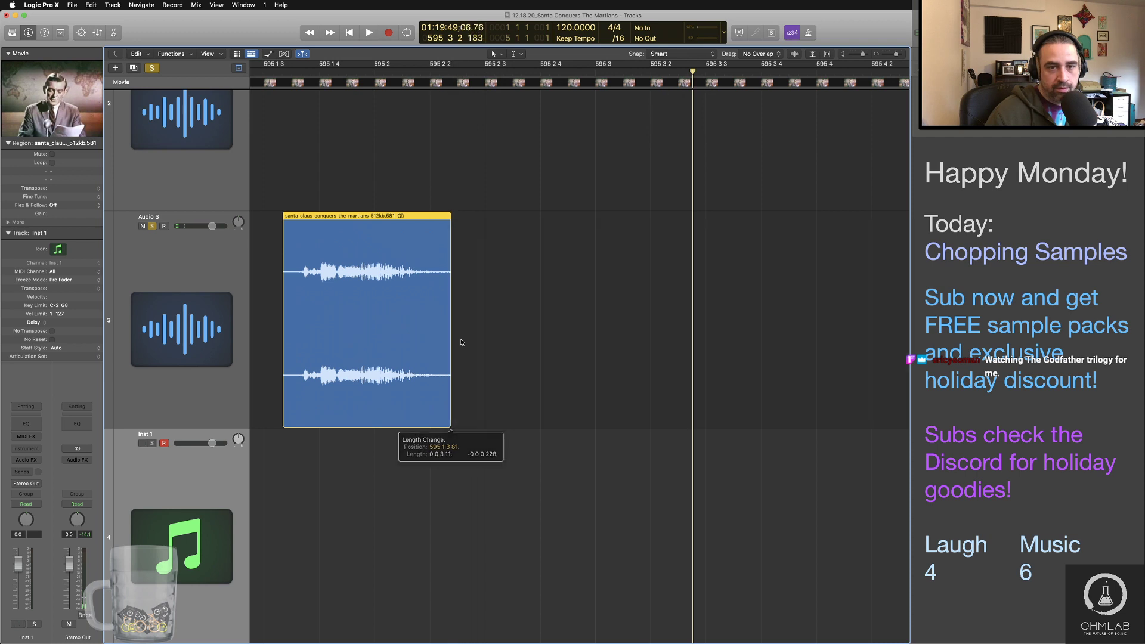
{"action": "left_click", "coordinate": [255, 72]}
{"action": "key", "text": "space"}
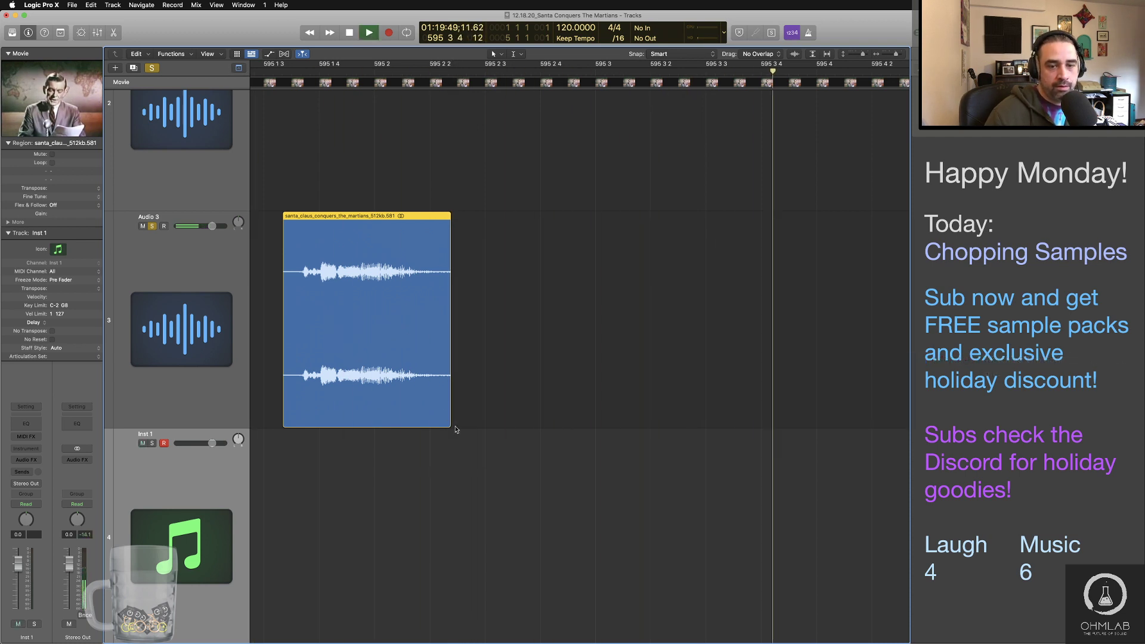
{"action": "key", "text": "space"}
Step: Extend the region's end back out to a length of 0 0 3 237 and play it back
{"action": "left_click_drag", "start_coordinate": [449, 421], "coordinate": [502, 424]}
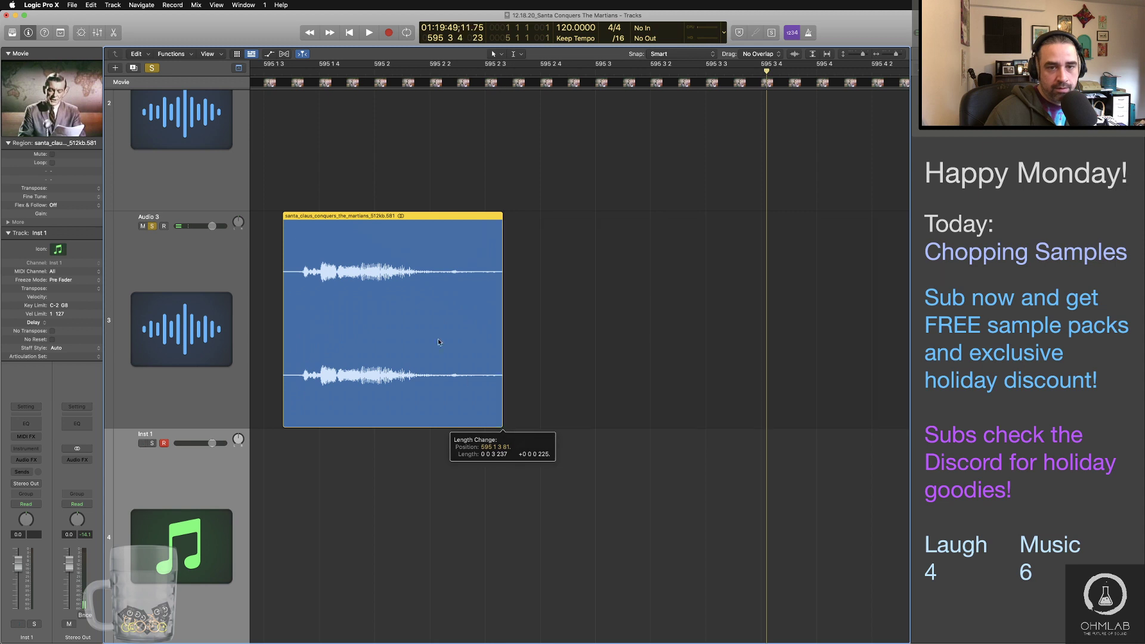
{"action": "key", "text": "space"}
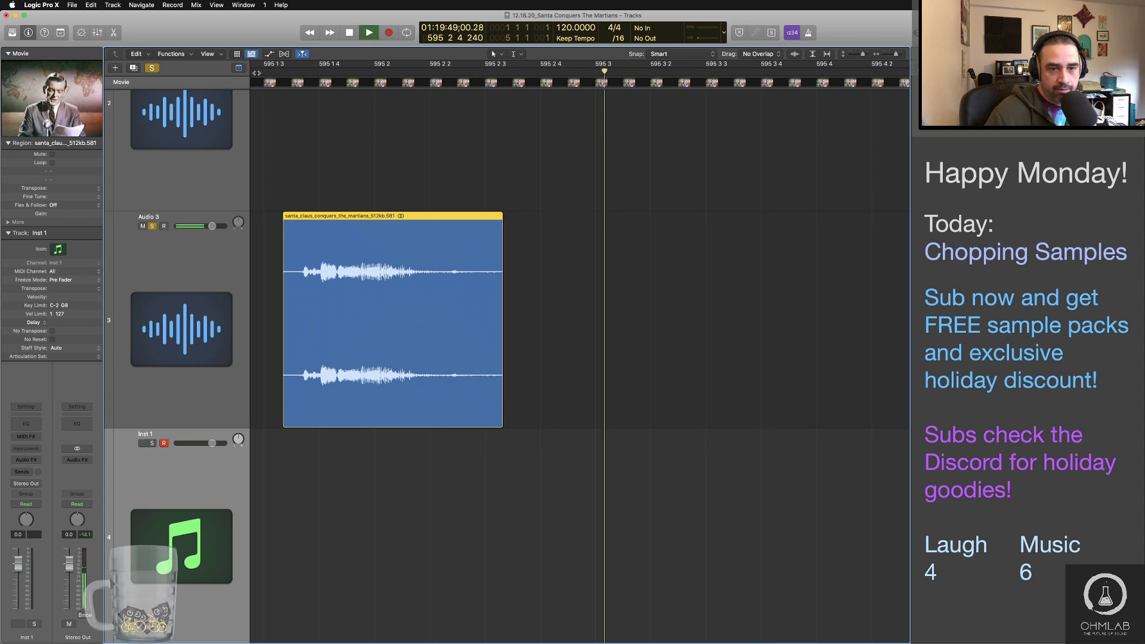
{"action": "key", "text": "space"}
Step: Trim the region's end slightly earlier and its start slightly later, playing it back after each trim
{"action": "left_click_drag", "start_coordinate": [501, 414], "coordinate": [468, 416]}
{"action": "left_click", "coordinate": [261, 71]}
{"action": "key", "text": "space"}
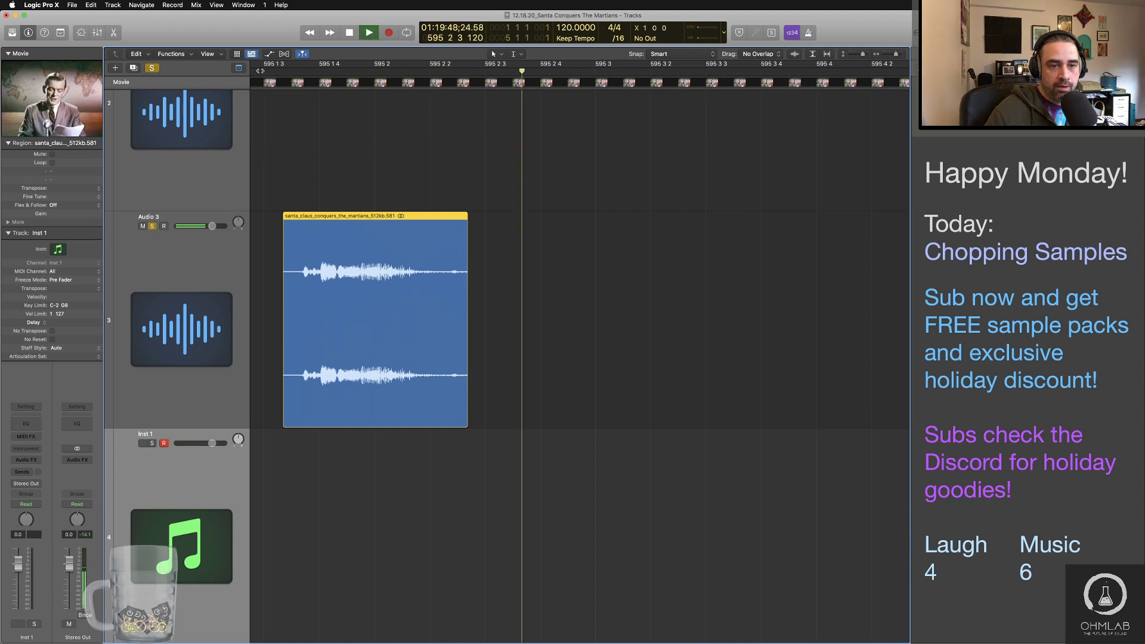
{"action": "key", "text": "space"}
{"action": "left_click_drag", "start_coordinate": [284, 400], "coordinate": [294, 412]}
{"action": "key", "text": "space"}
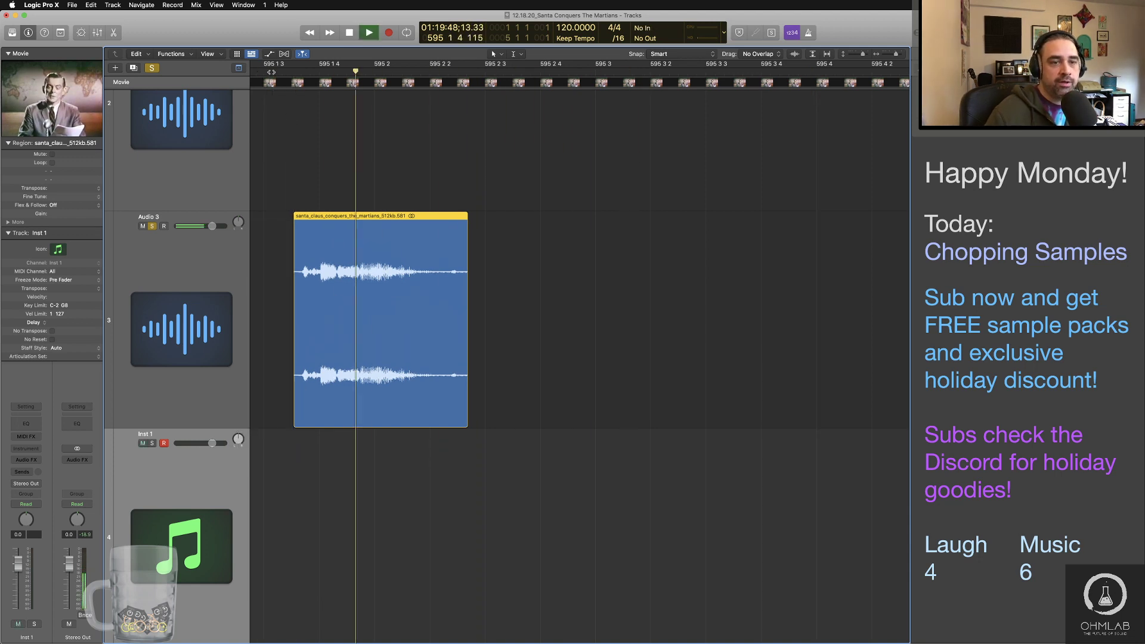
{"action": "key", "text": "space"}
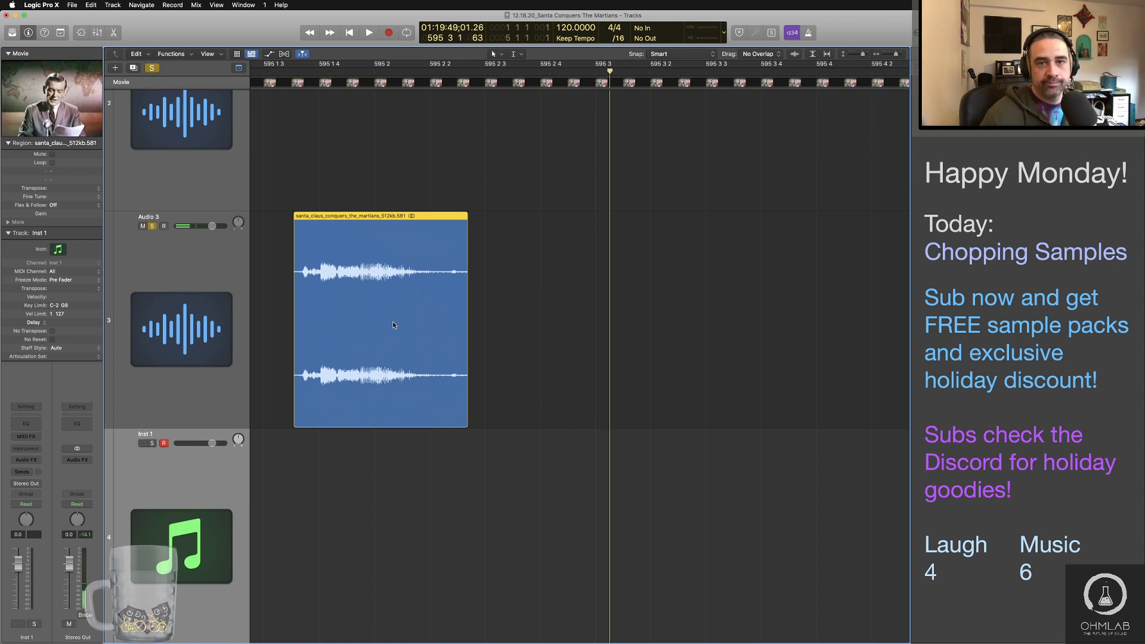
Step: Name the region at bar 595 "Come on"
{"action": "double_click", "coordinate": [305, 217]}
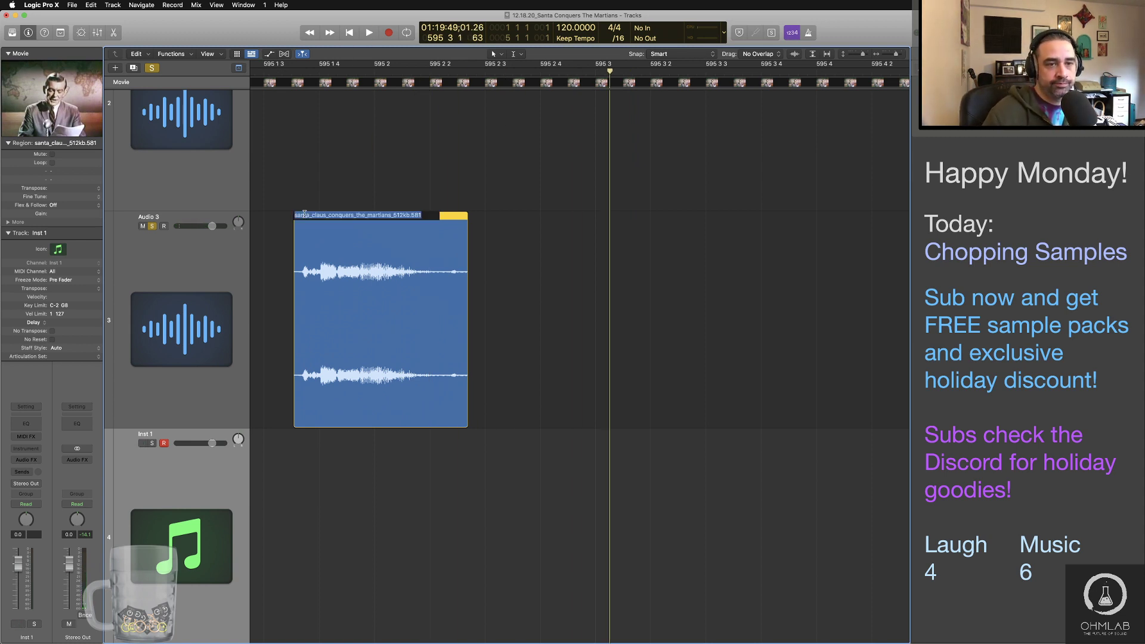
{"action": "type", "text": "Come on"}
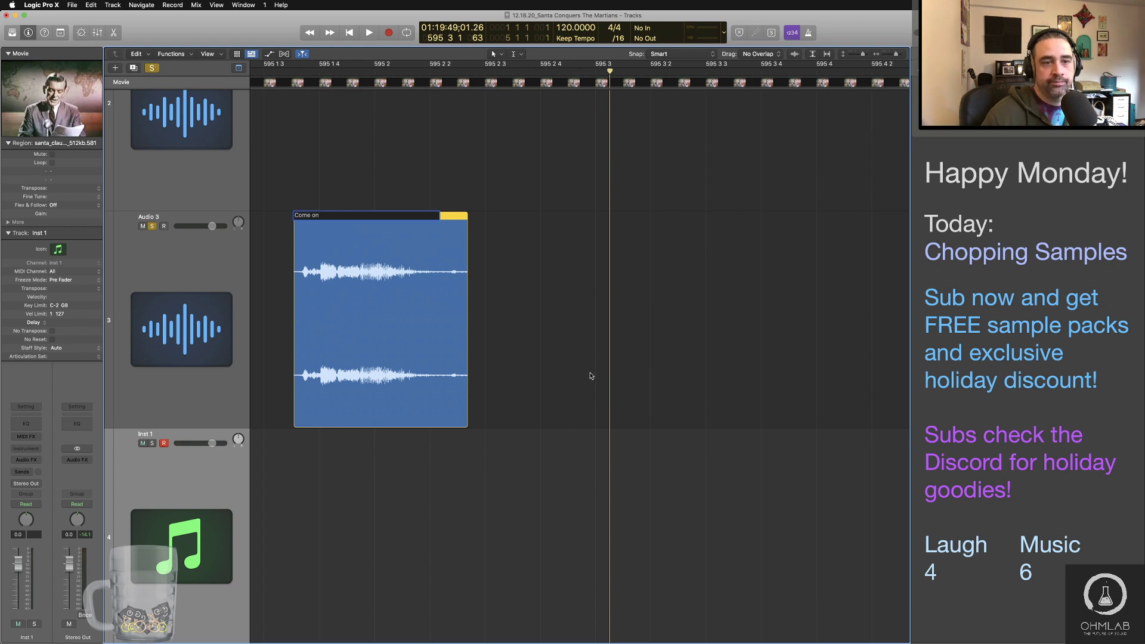
{"action": "left_click", "coordinate": [626, 378]}
Step: Move the next unnamed region, near bar 611, from Audio 2 onto Audio 3 just before bar 600 and play it back
{"action": "key", "text": "super+Left"}
{"action": "key", "text": "super+Left"}
{"action": "key", "text": "super+Left"}
{"action": "key", "text": "super+Left"}
{"action": "key", "text": "super+Left"}
{"action": "key", "text": "super+Left"}
{"action": "key", "text": "super+Left"}
{"action": "key", "text": "super+Left"}
{"action": "scroll", "coordinate": [626, 380], "scroll_direction": "right", "scroll_amount": 10}
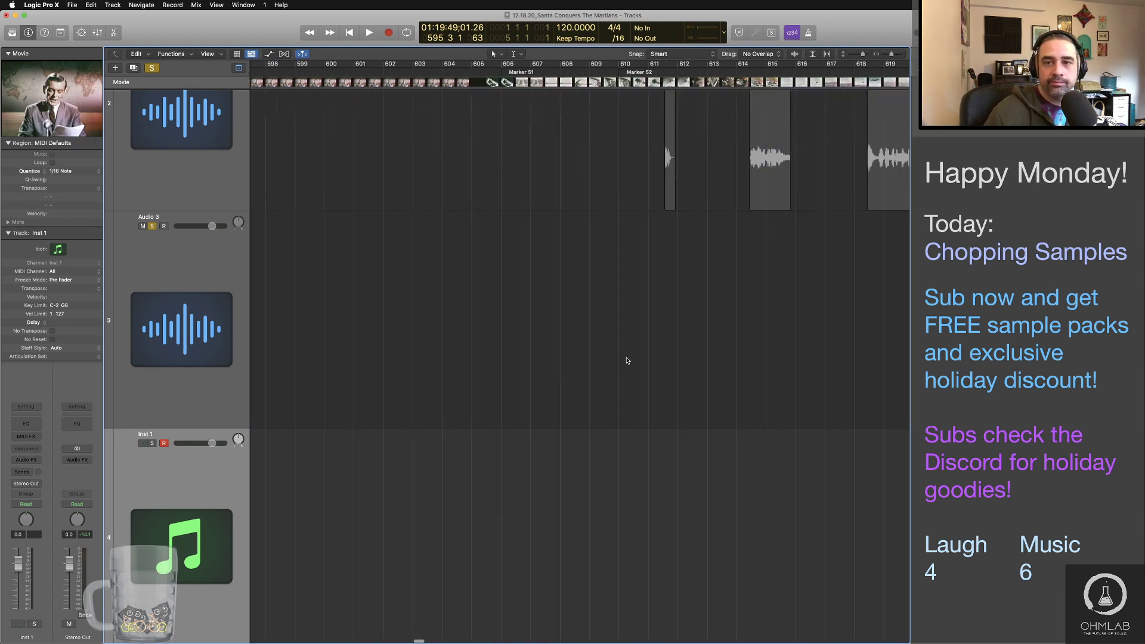
{"action": "scroll", "coordinate": [625, 268], "scroll_direction": "right", "scroll_amount": 2}
{"action": "left_click_drag", "start_coordinate": [628, 173], "coordinate": [280, 417]}
{"action": "double_click", "coordinate": [261, 71]}
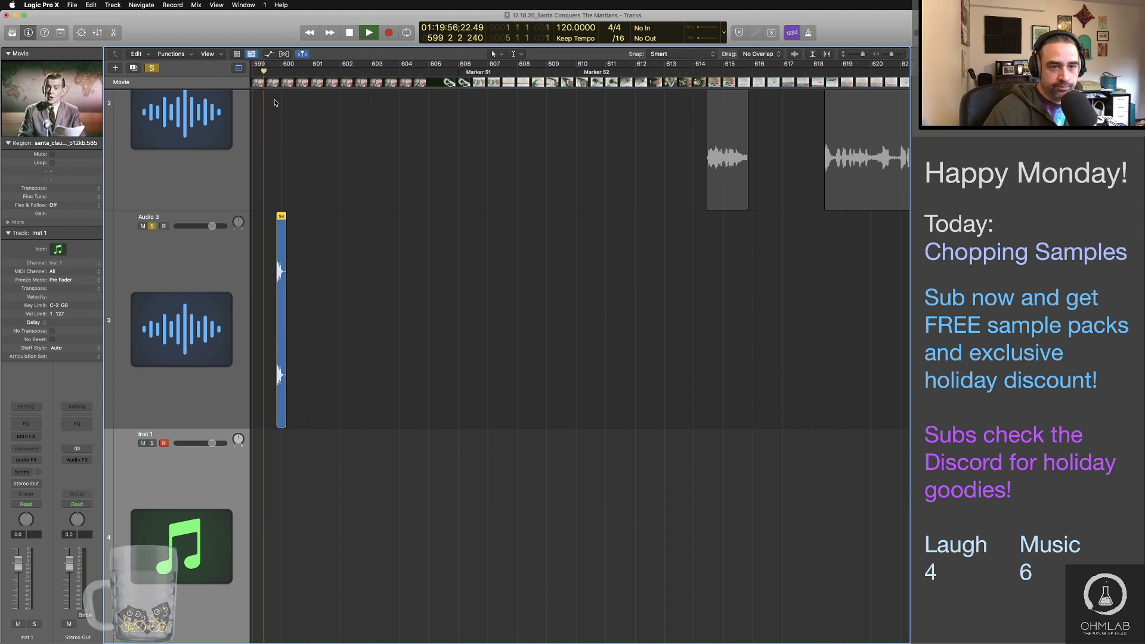
{"action": "key", "text": "super+Right"}
{"action": "key", "text": "space"}
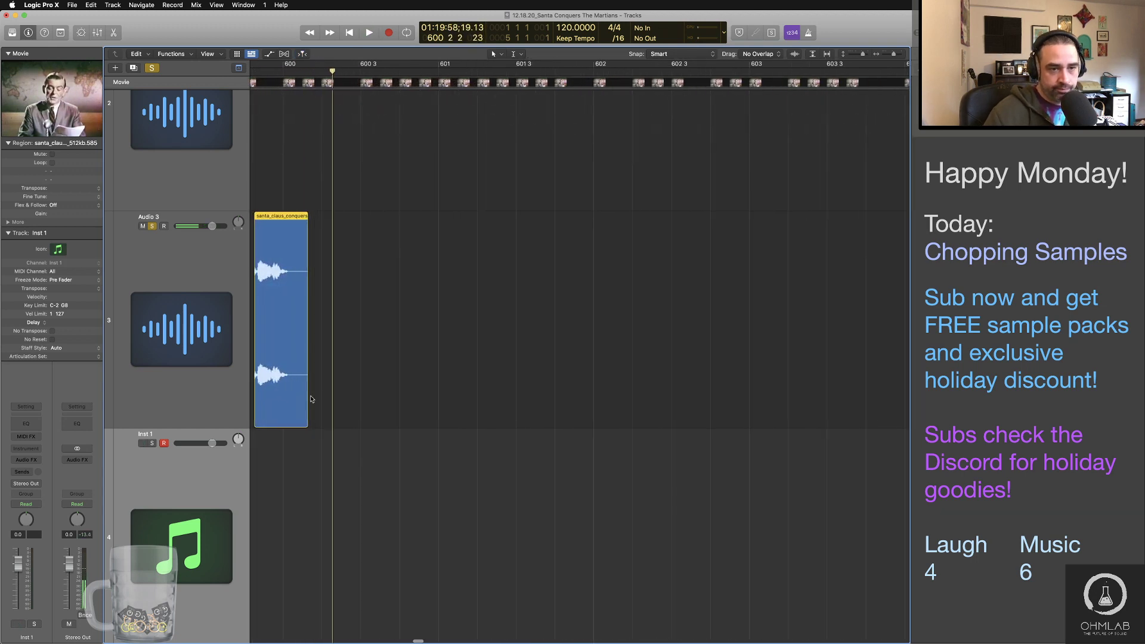
Step: Play back the region just before bar 600 again, starting from about 599 3 2
{"action": "scroll", "coordinate": [312, 399], "scroll_direction": "left", "scroll_amount": 5}
{"action": "left_click", "coordinate": [325, 75]}
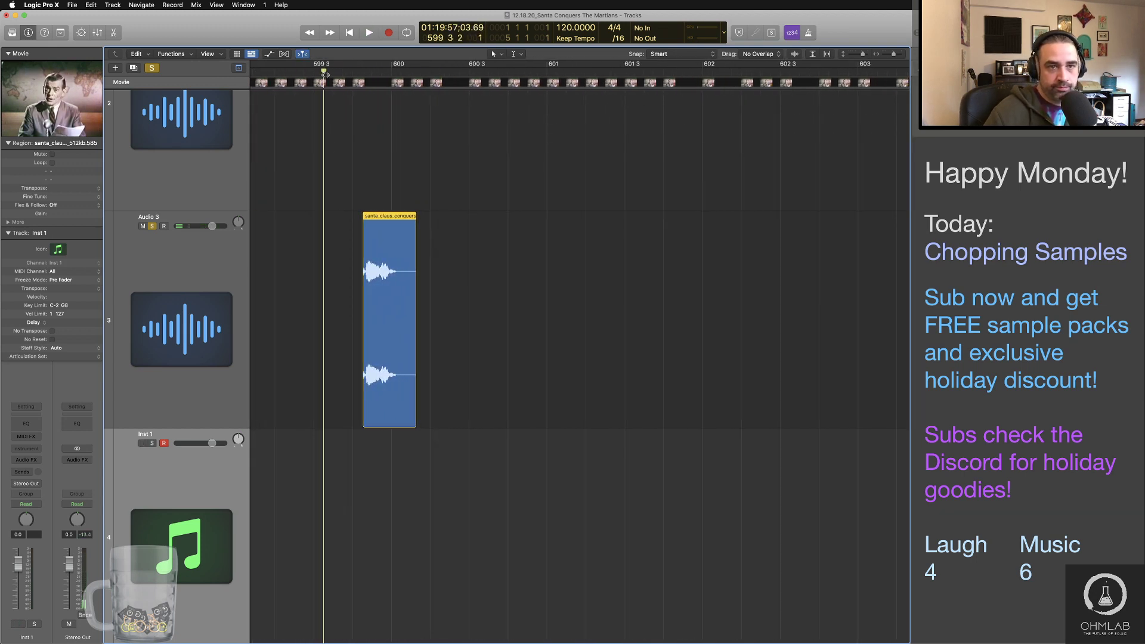
{"action": "key", "text": "space"}
{"action": "key", "text": "space"}
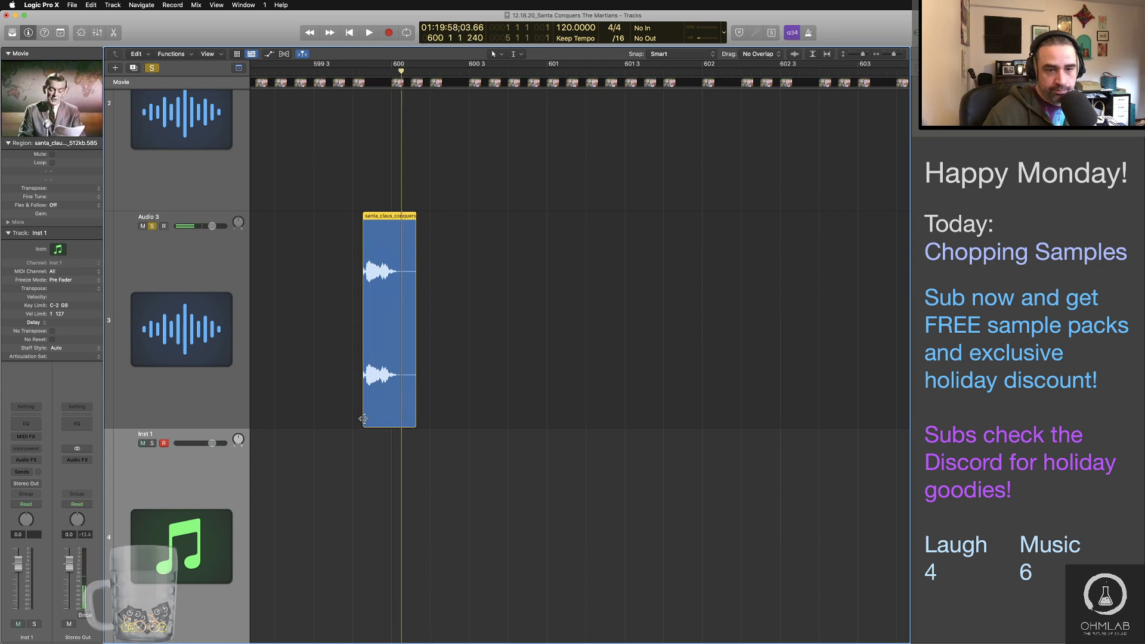
Step: Trim the start of the region just before bar 600 slightly later and play it back past its end
{"action": "mouse_move", "coordinate": [366, 418]}
{"action": "left_mouse_down"}
{"action": "mouse_move", "coordinate": [250, 420]}
{"action": "mouse_move", "coordinate": [366, 420]}
{"action": "left_mouse_up"}
{"action": "left_click", "coordinate": [273, 69]}
{"action": "key", "text": "space"}
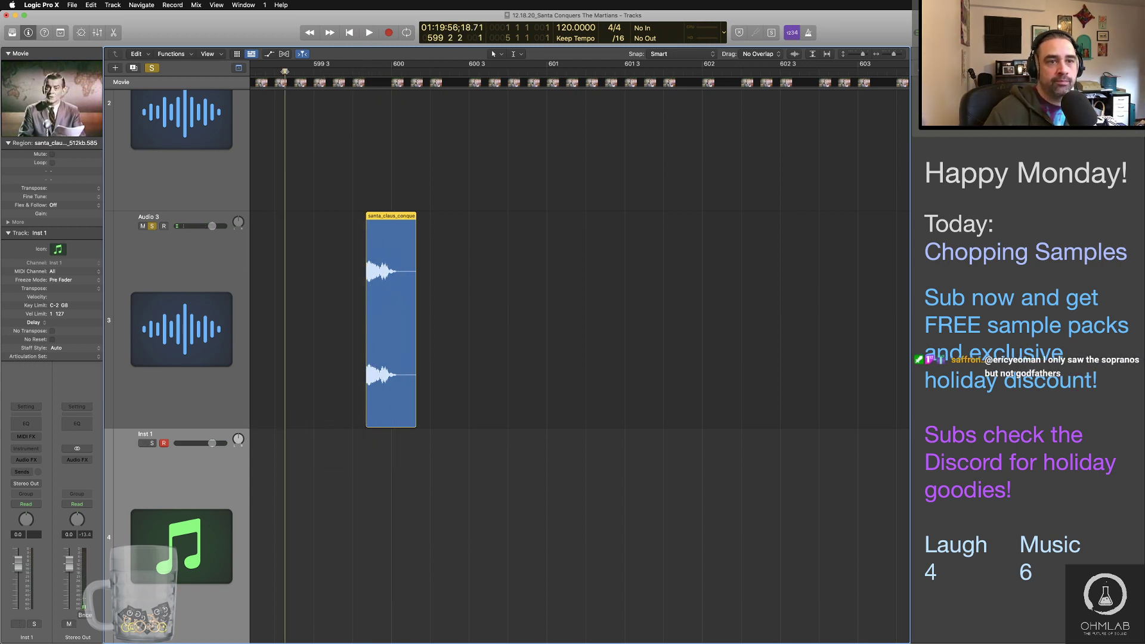
{"action": "key", "text": "super+Right"}
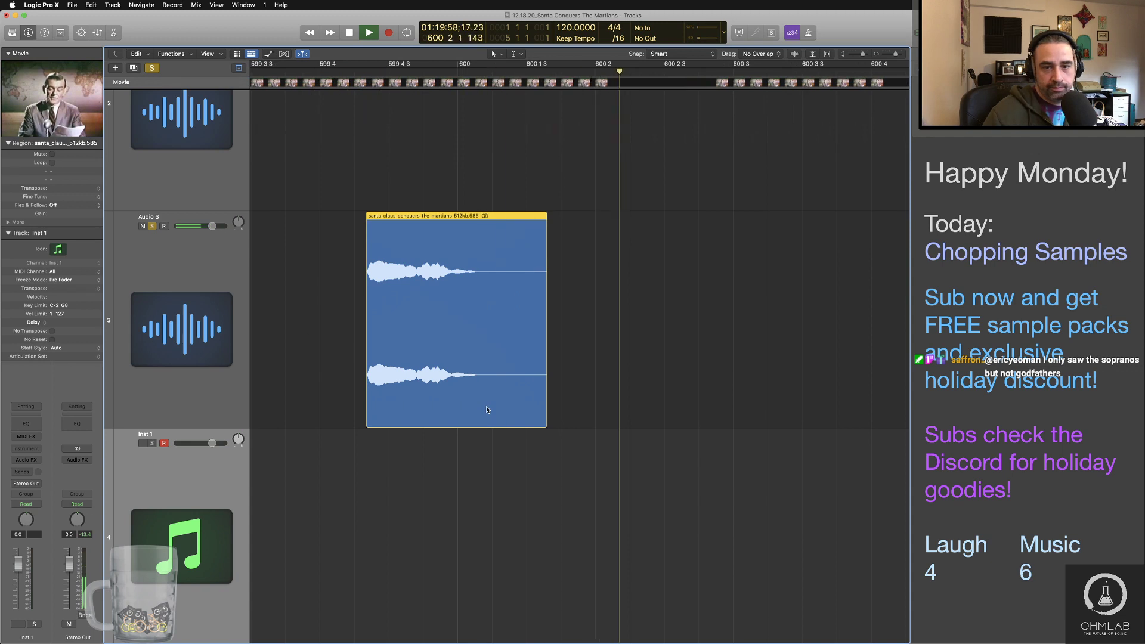
{"action": "key", "text": "space"}
Step: Name the region just before bar 600 "Wait a minute"
{"action": "double_click", "coordinate": [427, 214]}
{"action": "type", "text": "Wa"}
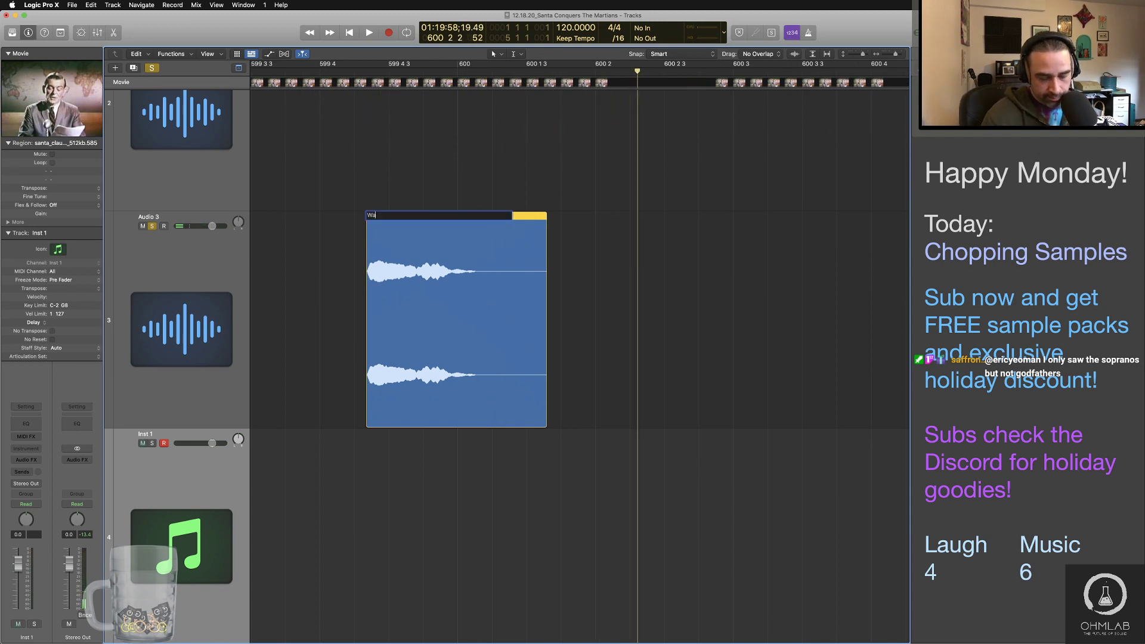
{"action": "type", "text": "it a minute"}
{"action": "key", "text": "Return"}
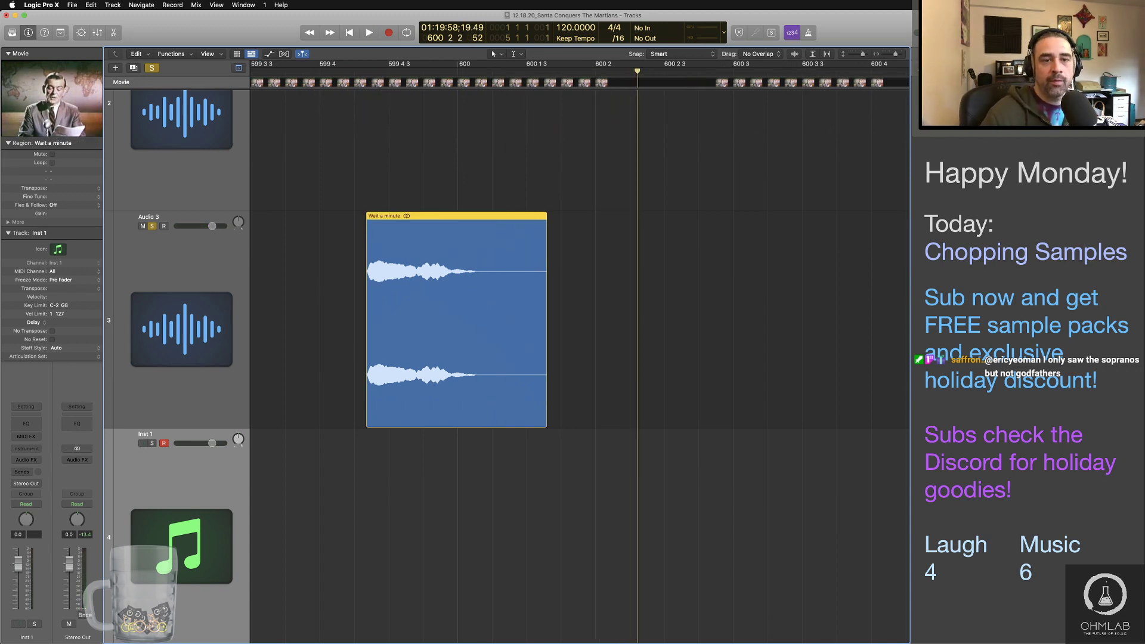
Step: Move the next unnamed region from Audio 2 onto Audio 3 after "Wait a minute", starting past bar 601, and play it to its end
{"action": "left_click", "coordinate": [694, 505], "text": "ctrl+alt"}
{"action": "scroll", "coordinate": [695, 506], "scroll_direction": "down", "scroll_amount": 10}
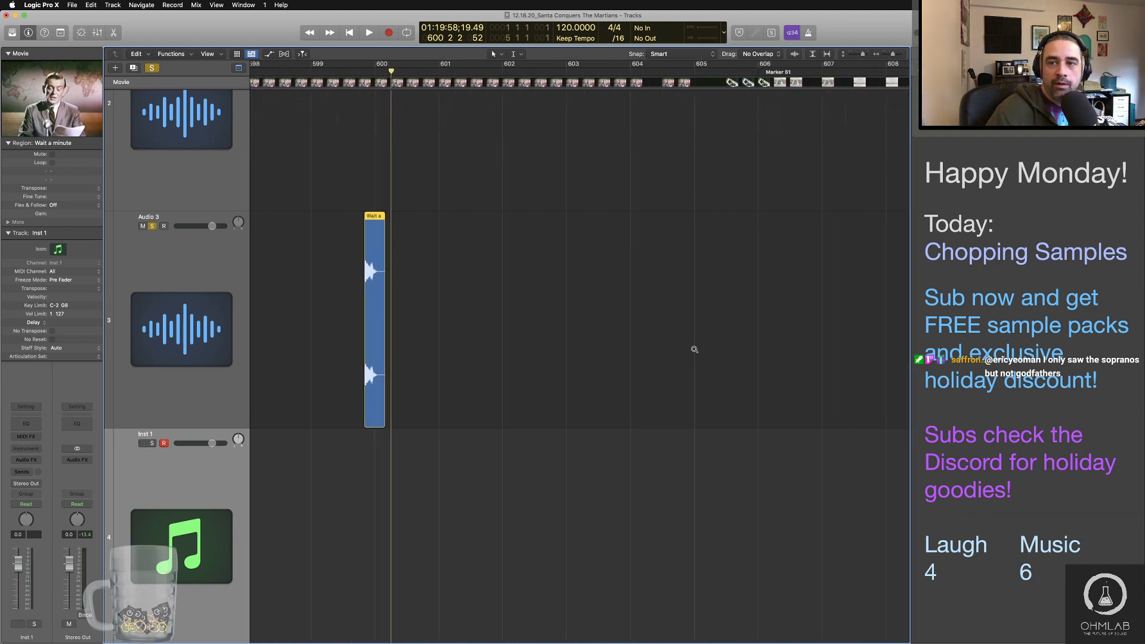
{"action": "left_click_drag", "start_coordinate": [777, 141], "coordinate": [422, 357]}
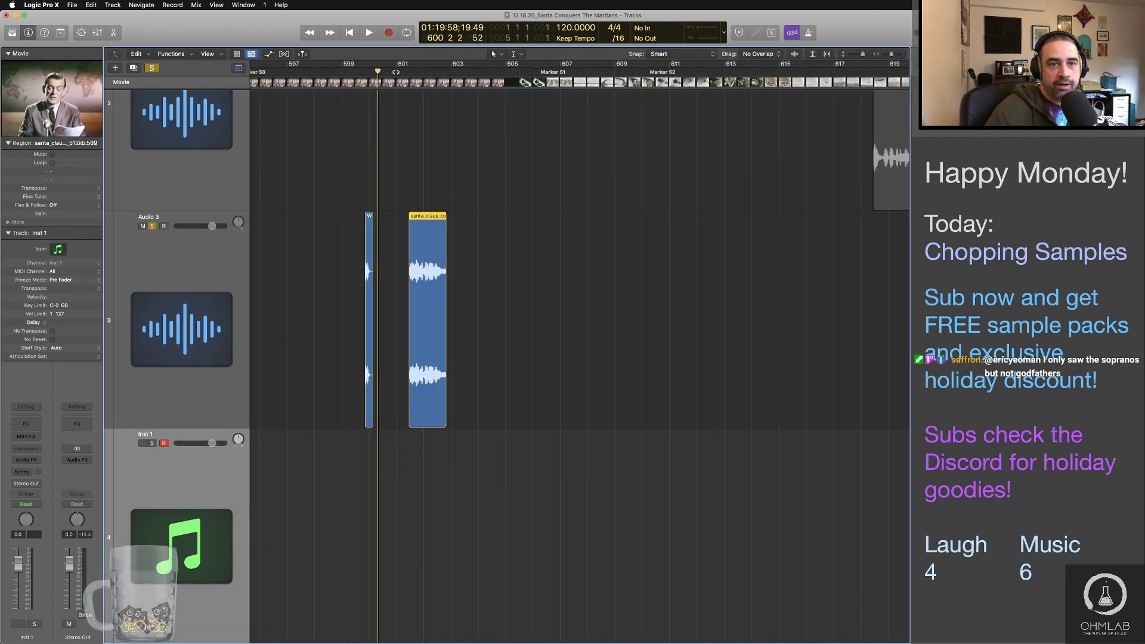
{"action": "key", "text": "space"}
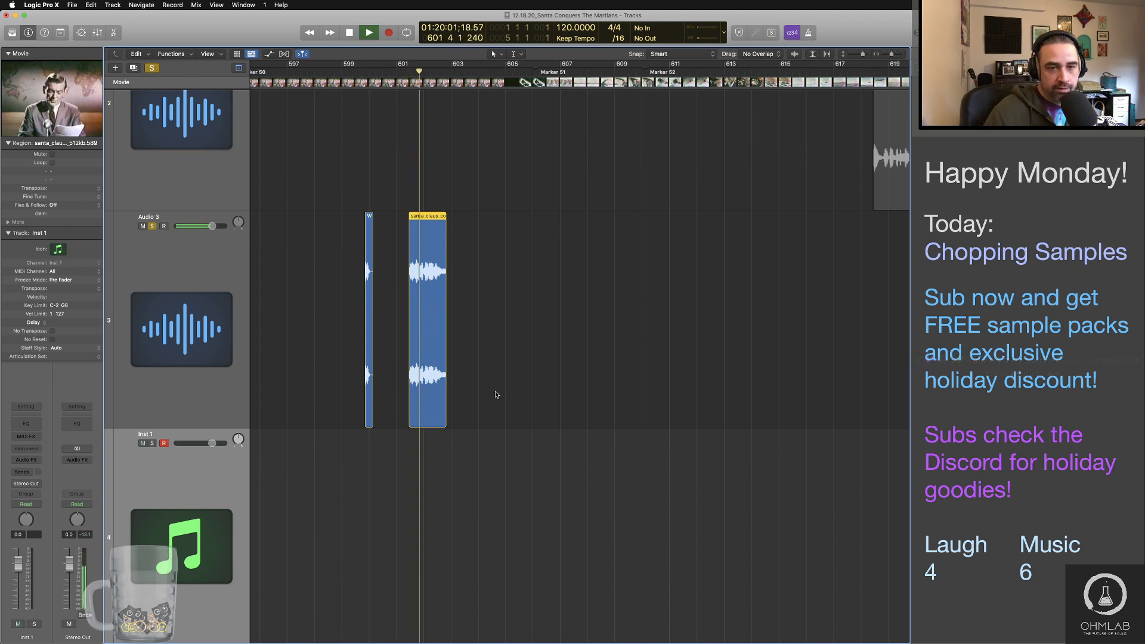
{"action": "key", "text": "space"}
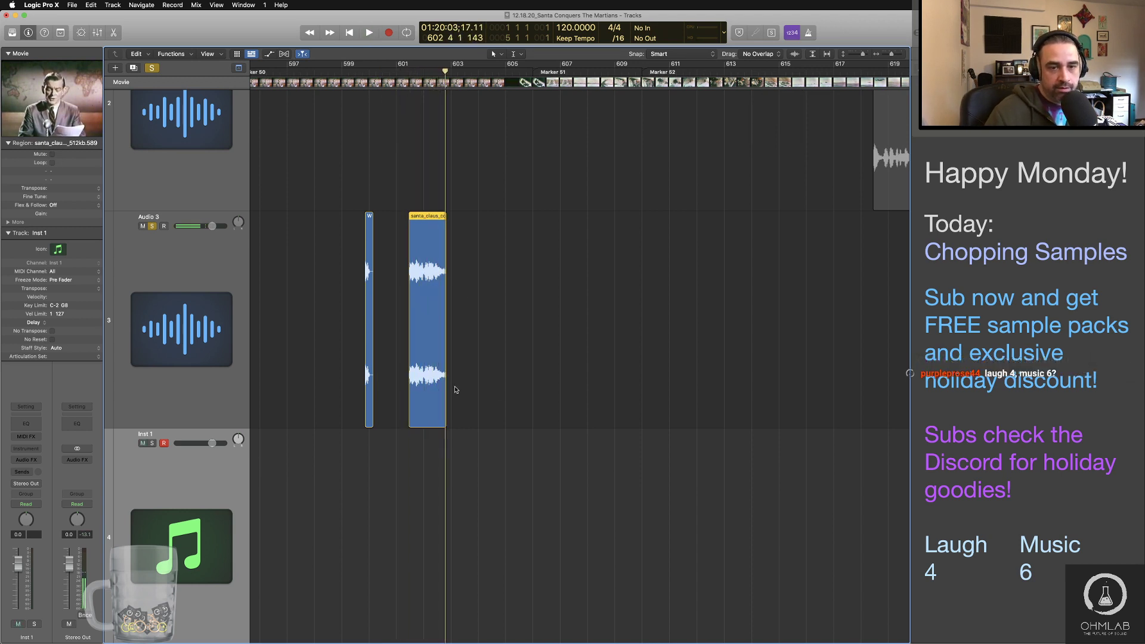
Step: Trim the start of the region after "Wait a minute" to about 601 2 4 161
{"action": "scroll", "coordinate": [427, 452], "scroll_direction": "up", "scroll_amount": 5}
{"action": "scroll", "coordinate": [427, 452], "scroll_direction": "up", "scroll_amount": 3}
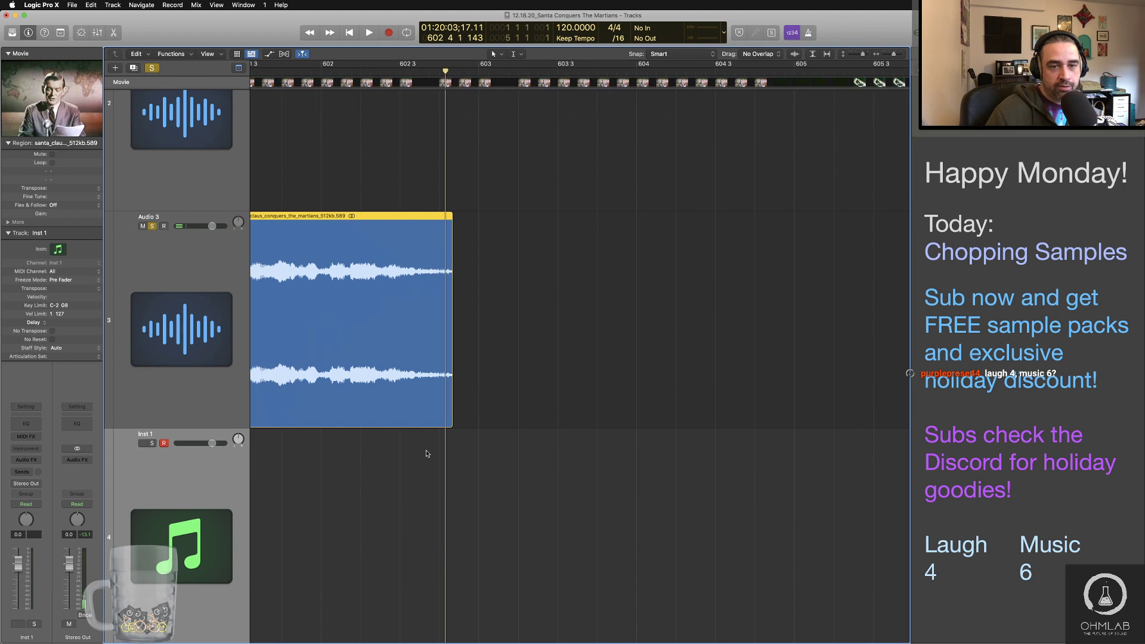
{"action": "scroll", "coordinate": [426, 453], "scroll_direction": "left", "scroll_amount": 5}
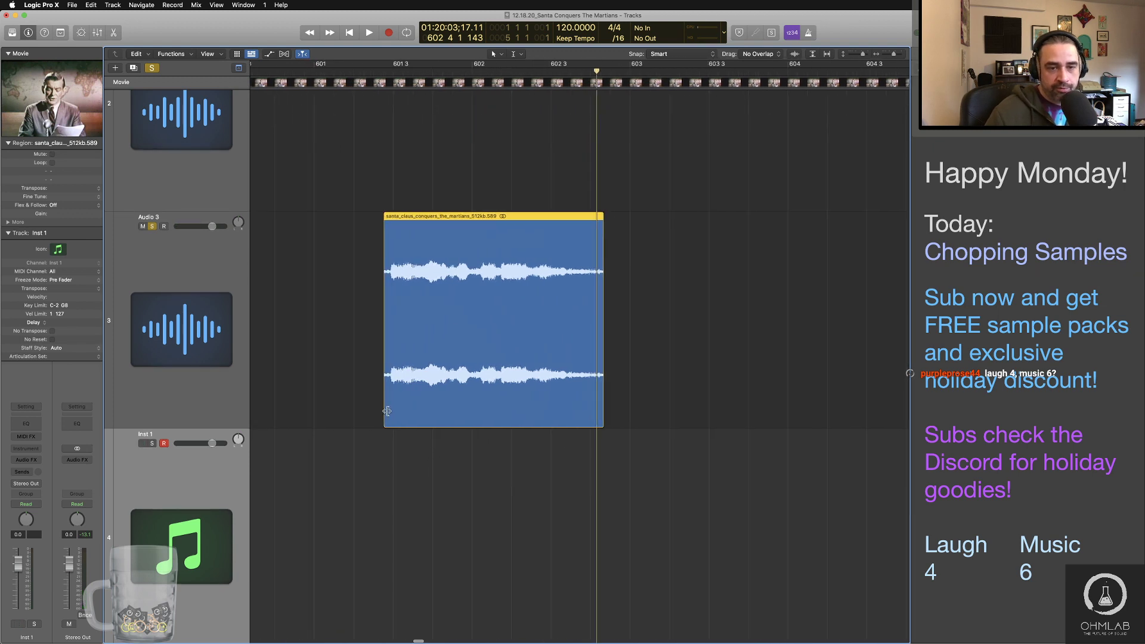
{"action": "left_click_drag", "start_coordinate": [384, 411], "coordinate": [390, 411]}
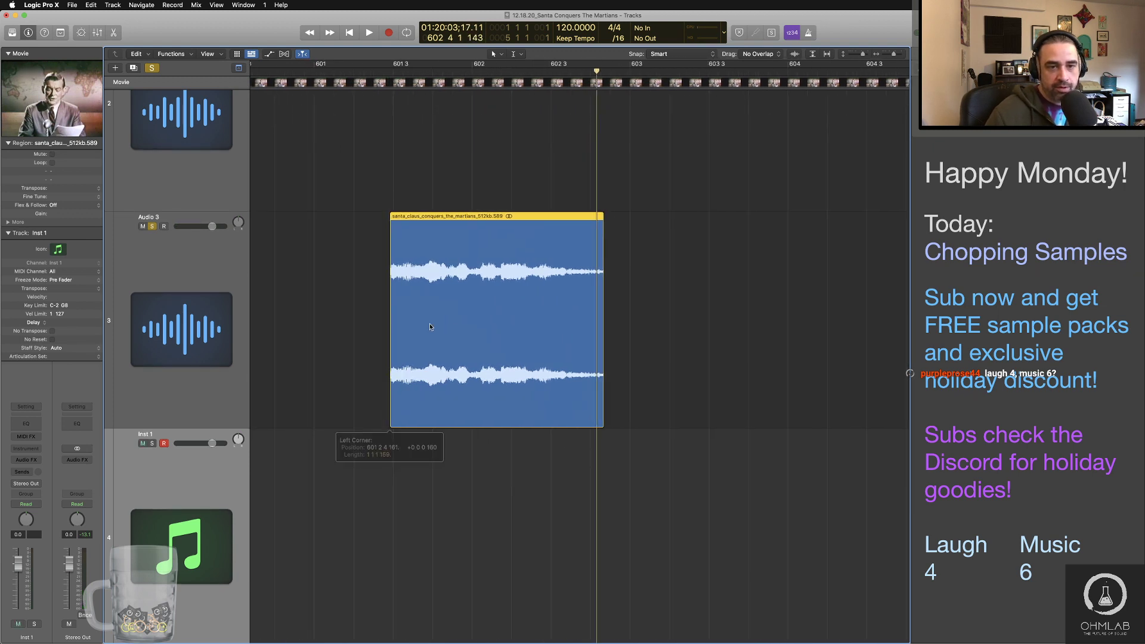
{"action": "scroll", "coordinate": [386, 232], "scroll_direction": "up", "scroll_amount": 2}
{"action": "scroll", "coordinate": [385, 231], "scroll_direction": "up", "scroll_amount": 3}
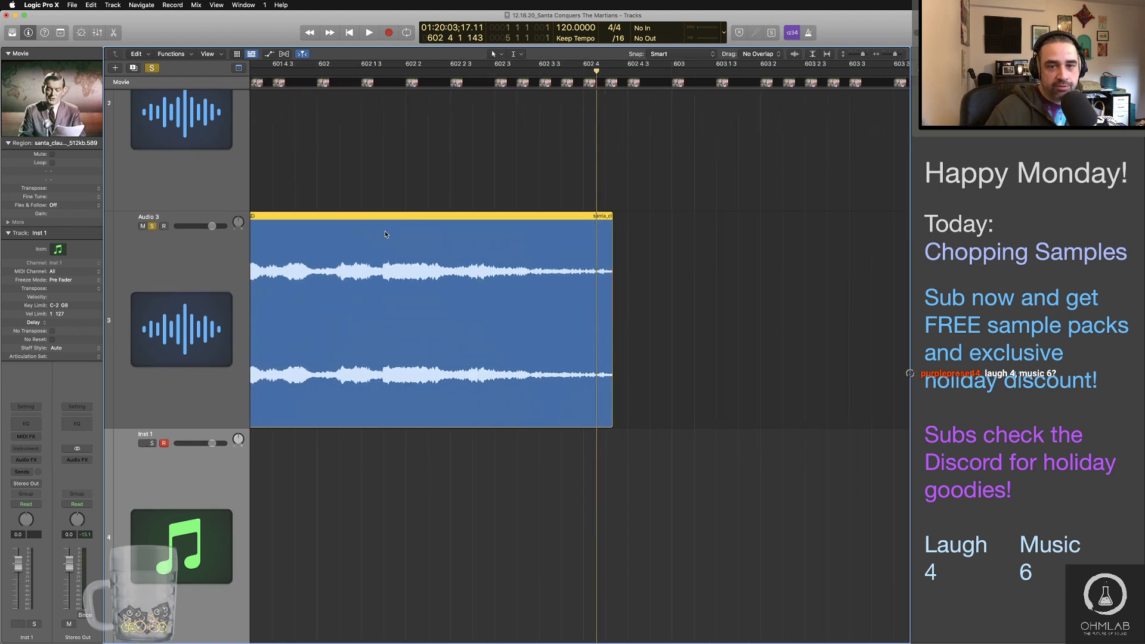
Step: Play back the trimmed region after "Wait a minute" past its end
{"action": "scroll", "coordinate": [384, 231], "scroll_direction": "left", "scroll_amount": 4}
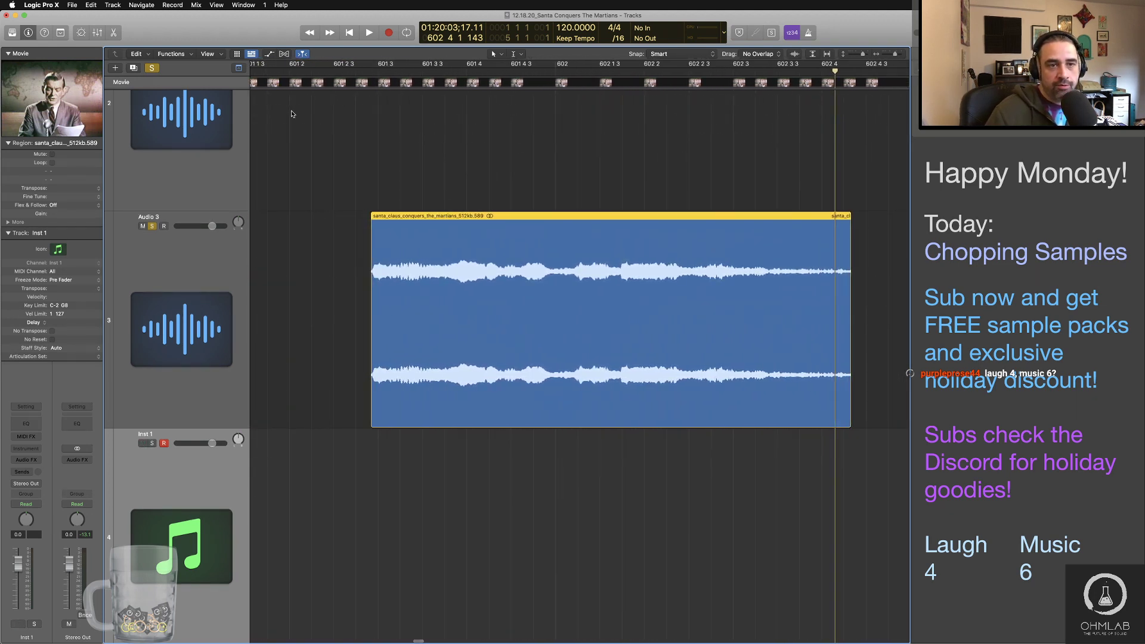
{"action": "left_click", "coordinate": [278, 72]}
{"action": "key", "text": "space"}
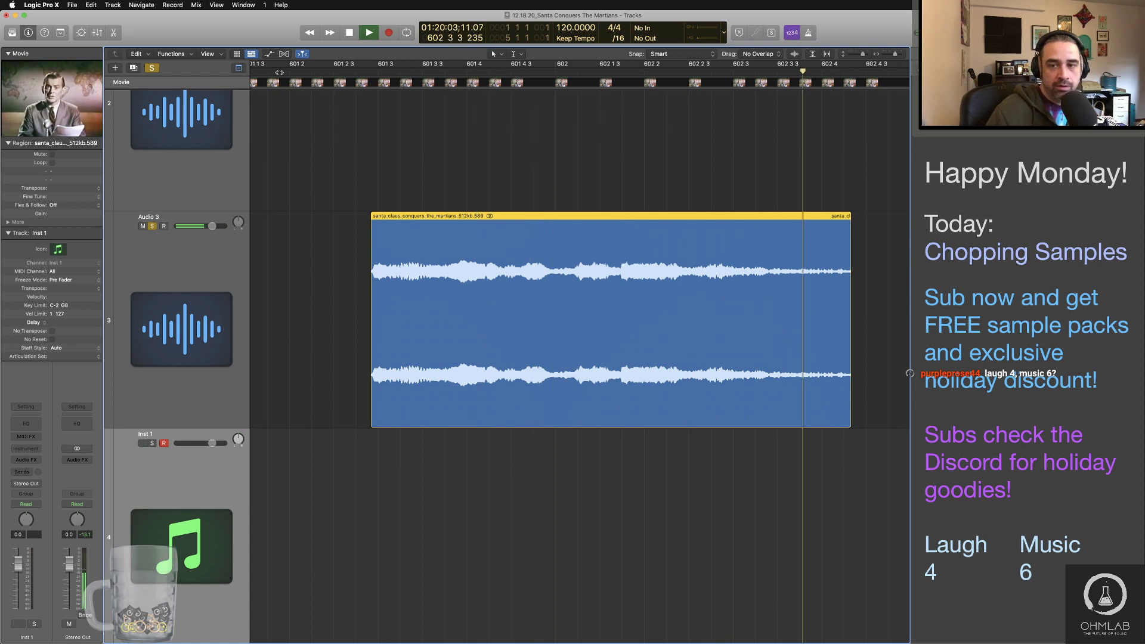
{"action": "key", "text": "space"}
Step: Name the region after "Wait a minute" "I'm warning you"
{"action": "scroll", "coordinate": [381, 274], "scroll_direction": "left", "scroll_amount": 3}
{"action": "scroll", "coordinate": [381, 270], "scroll_direction": "left", "scroll_amount": 9}
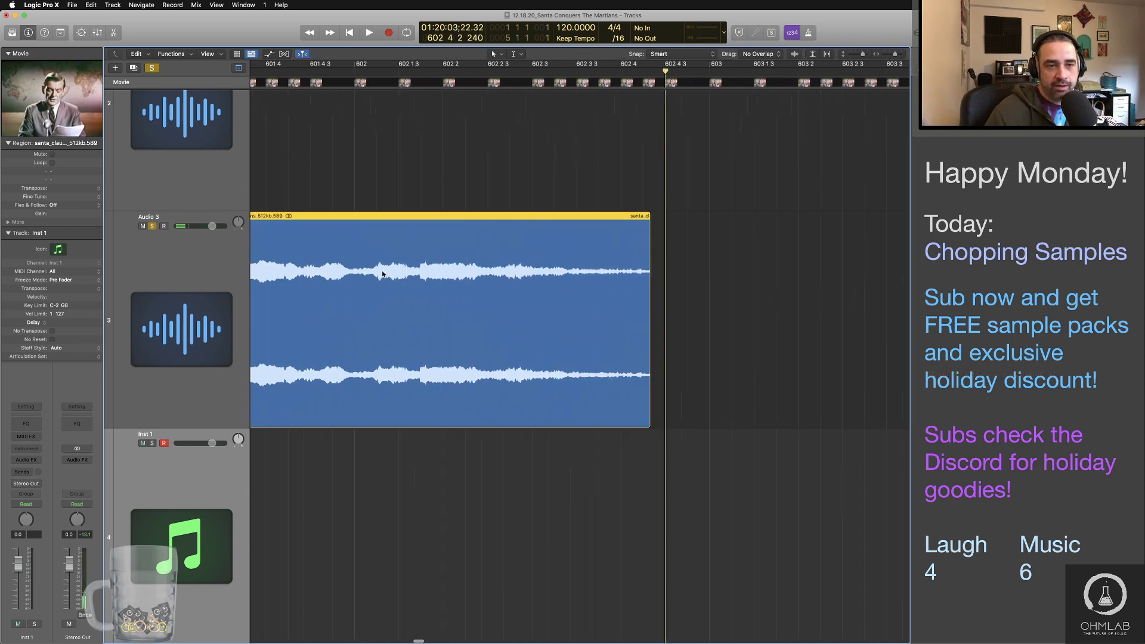
{"action": "double_click", "coordinate": [365, 215]}
{"action": "type", "text": "I'm w"}
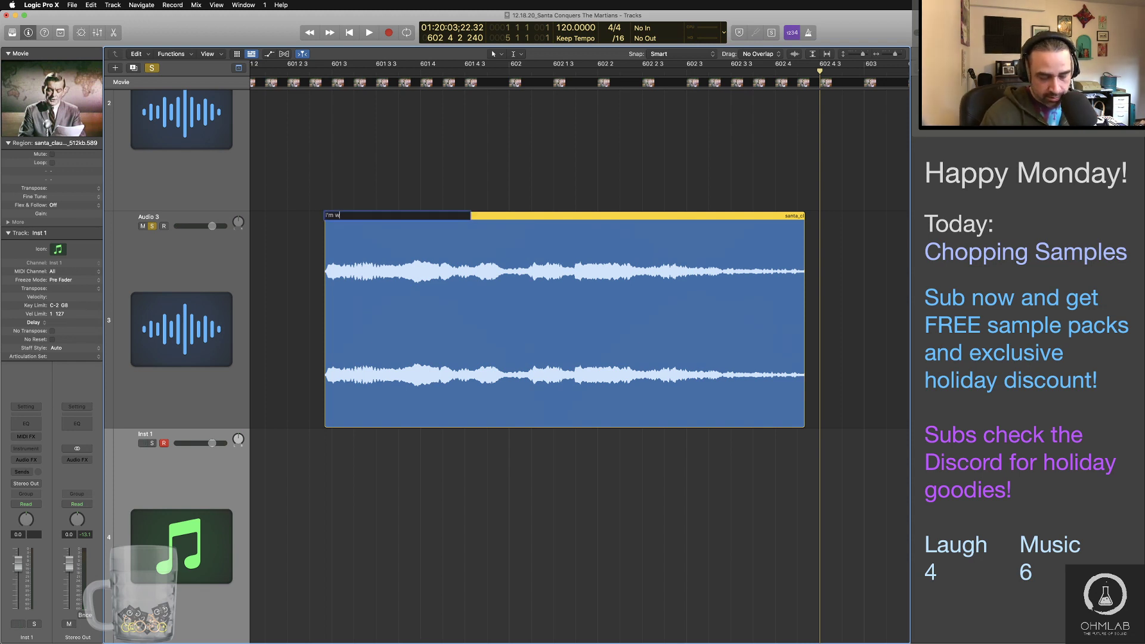
{"action": "type", "text": "arning you"}
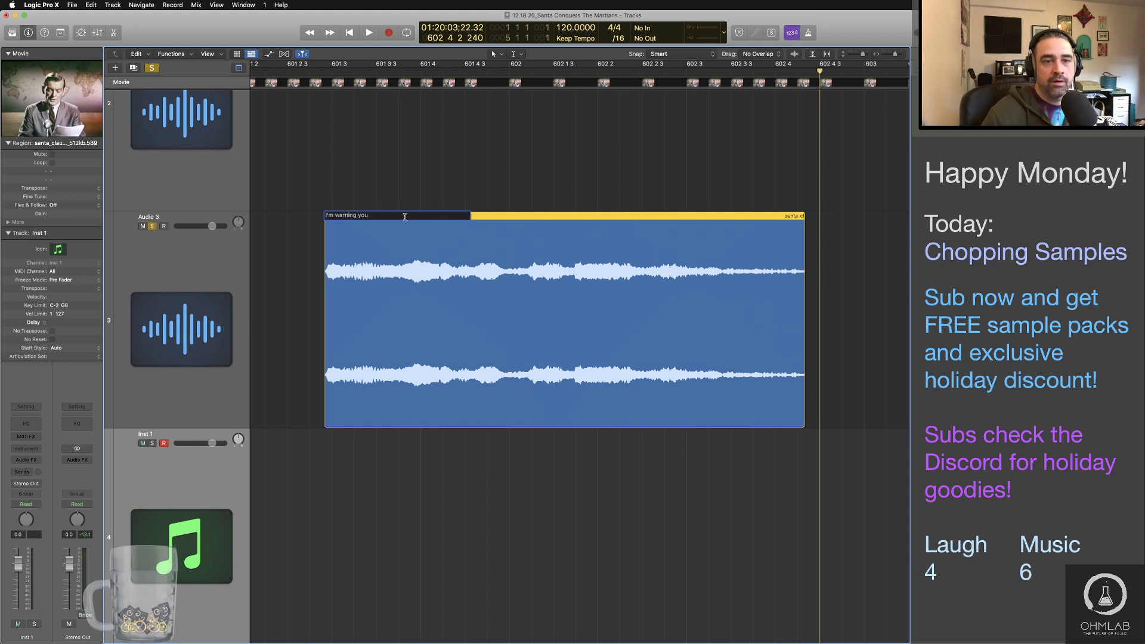
{"action": "left_click", "coordinate": [310, 273]}
Step: Move the next unnamed region from Audio 2 onto Audio 3 after "I'm warning you", starting past bar 604, and play its first part
{"action": "key", "text": "super+Left"}
{"action": "key", "text": "super+Left"}
{"action": "key", "text": "super+Left"}
{"action": "key", "text": "super+Left"}
{"action": "key", "text": "super+Left"}
{"action": "scroll", "coordinate": [507, 273], "scroll_direction": "right", "scroll_amount": 9}
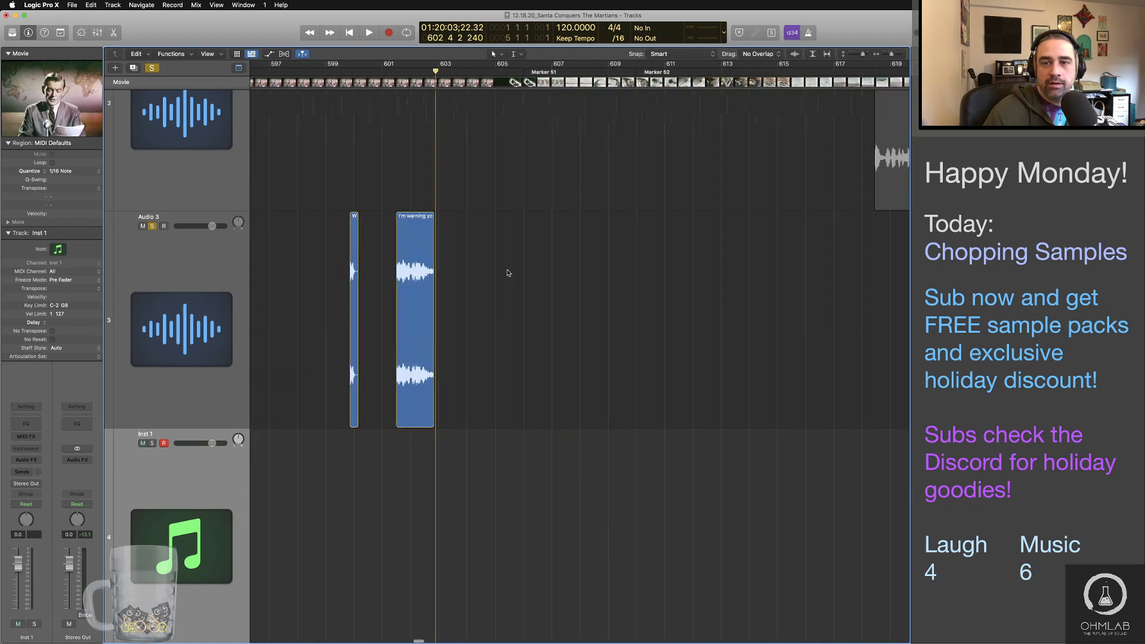
{"action": "scroll", "coordinate": [507, 273], "scroll_direction": "right", "scroll_amount": 3}
{"action": "left_click_drag", "start_coordinate": [744, 155], "coordinate": [348, 337]}
{"action": "key", "text": "space"}
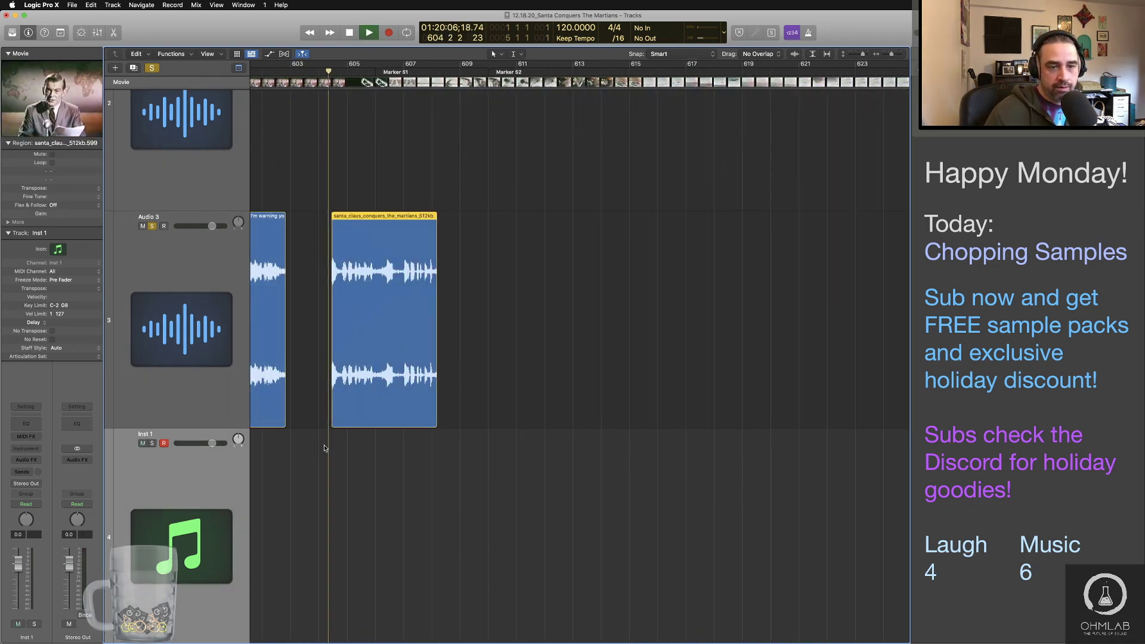
{"action": "scroll", "coordinate": [338, 436], "scroll_direction": "up", "scroll_amount": 10}
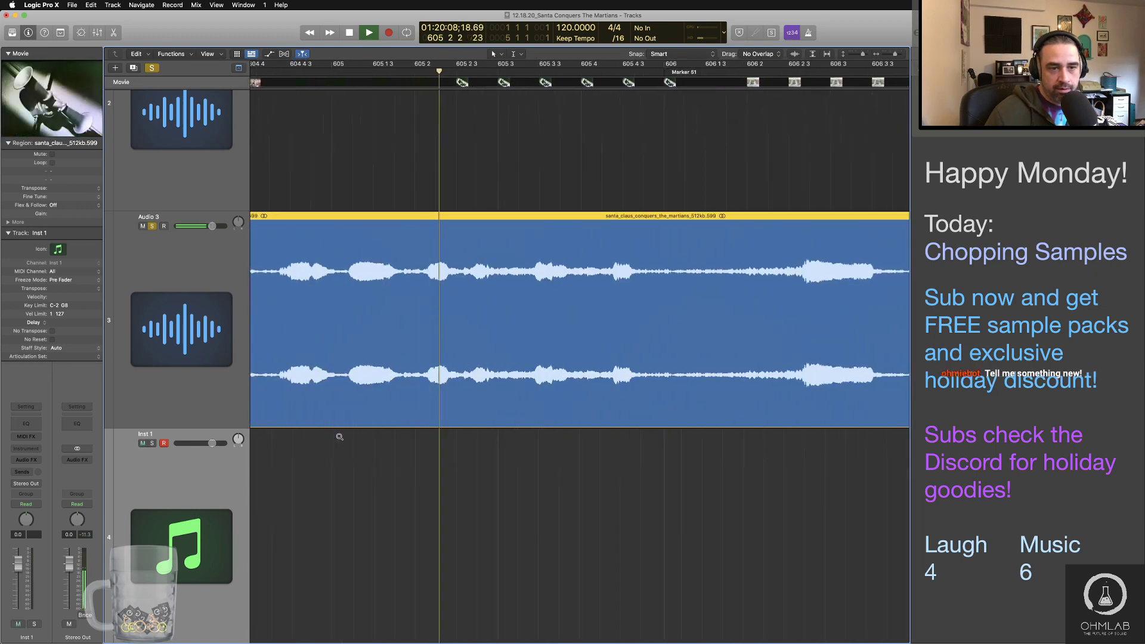
{"action": "scroll", "coordinate": [336, 438], "scroll_direction": "left", "scroll_amount": 10}
{"action": "key", "text": "space"}
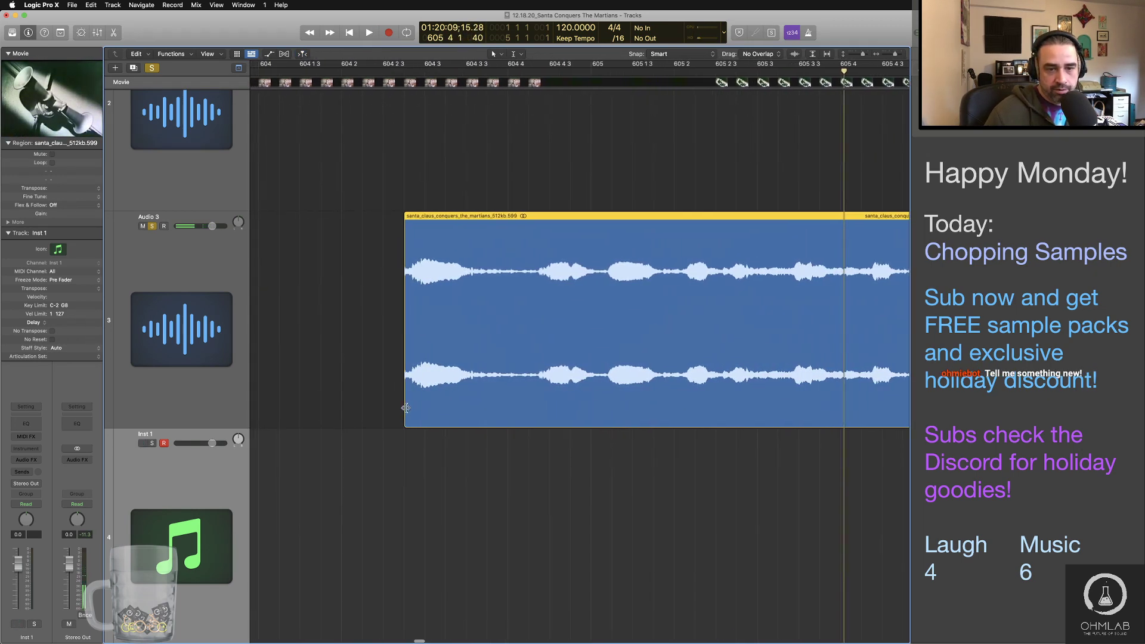
Step: Trim the start of the region after "I'm warning you" slightly later and play it back past its end
{"action": "left_click_drag", "start_coordinate": [404, 407], "coordinate": [410, 407]}
{"action": "left_click", "coordinate": [326, 72]}
{"action": "key", "text": "space"}
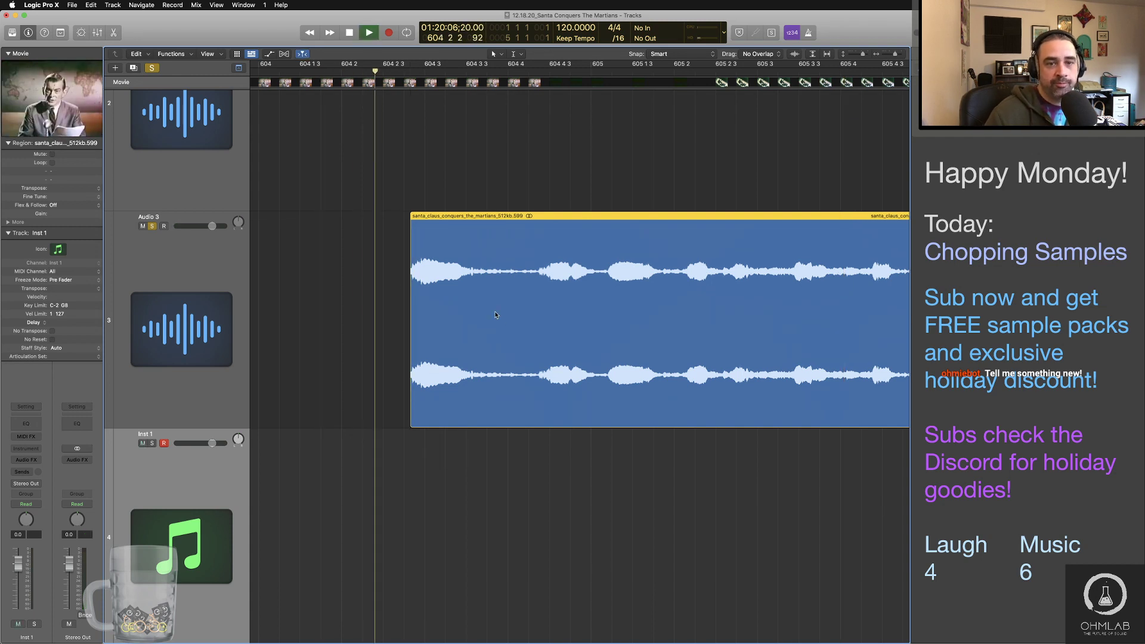
{"action": "scroll", "coordinate": [359, 326], "scroll_direction": "right", "scroll_amount": 1}
{"action": "scroll", "coordinate": [359, 325], "scroll_direction": "right", "scroll_amount": 5}
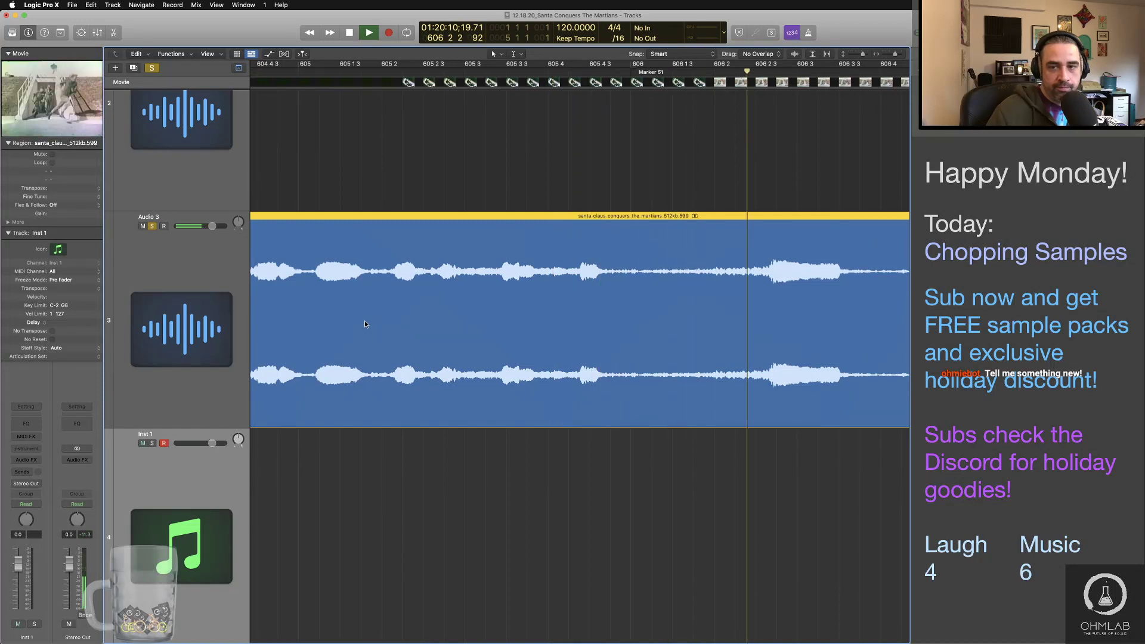
{"action": "scroll", "coordinate": [366, 324], "scroll_direction": "right", "scroll_amount": 10}
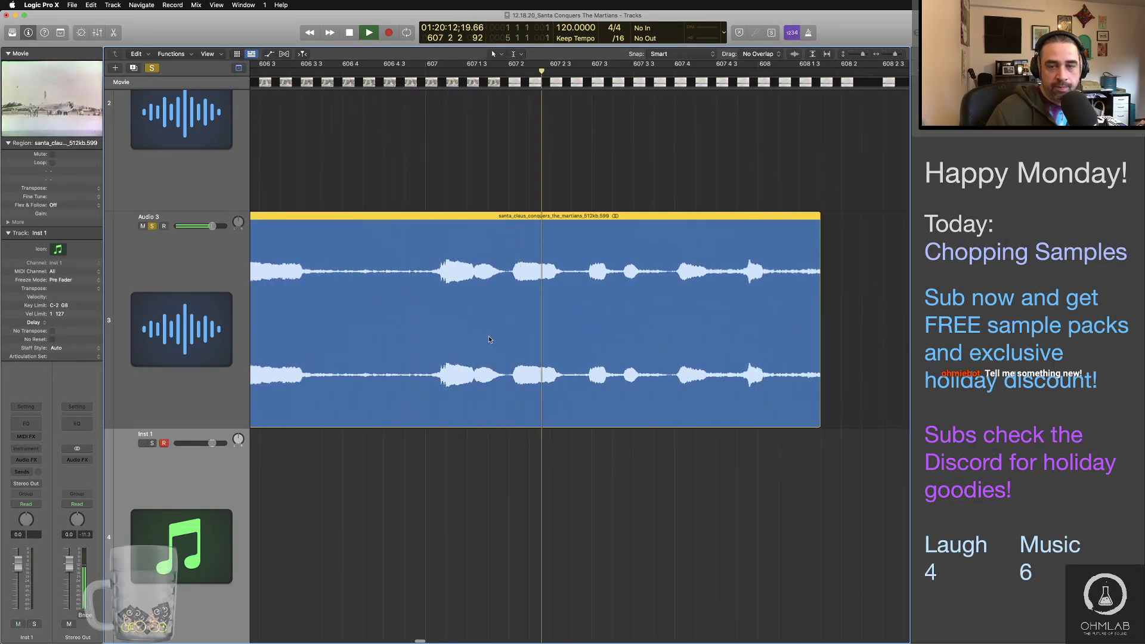
{"action": "key", "text": "space"}
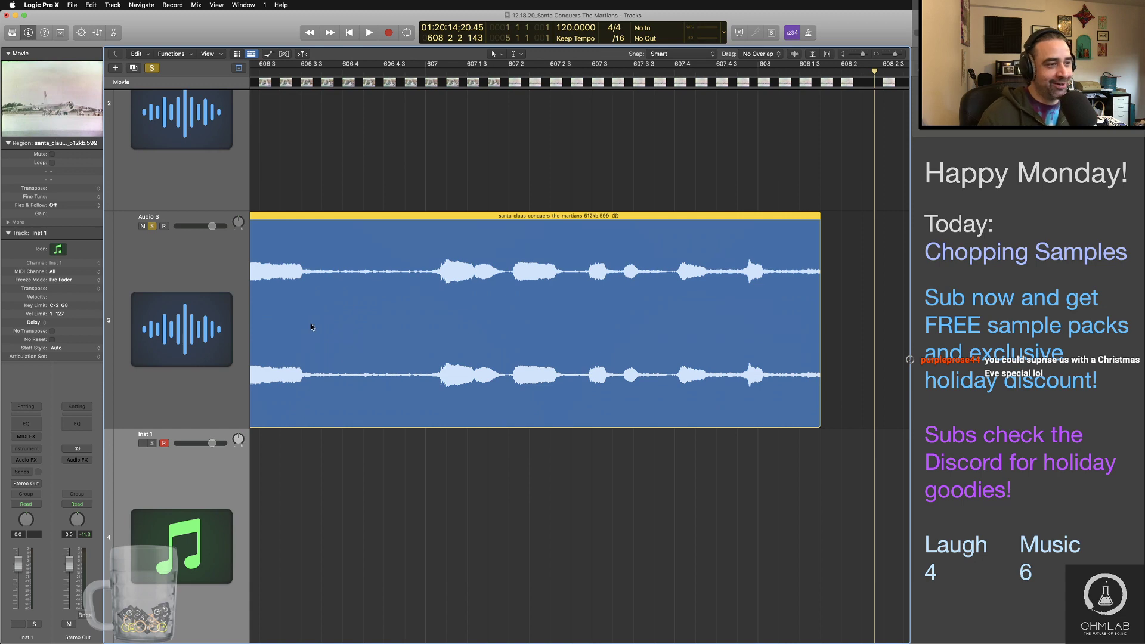
Step: Name the region after "I'm warning you" "Come out of the spaceship"
{"action": "key", "text": "super+Left"}
{"action": "key", "text": "super+Left"}
{"action": "key", "text": "super+Left"}
{"action": "key", "text": "super+Left"}
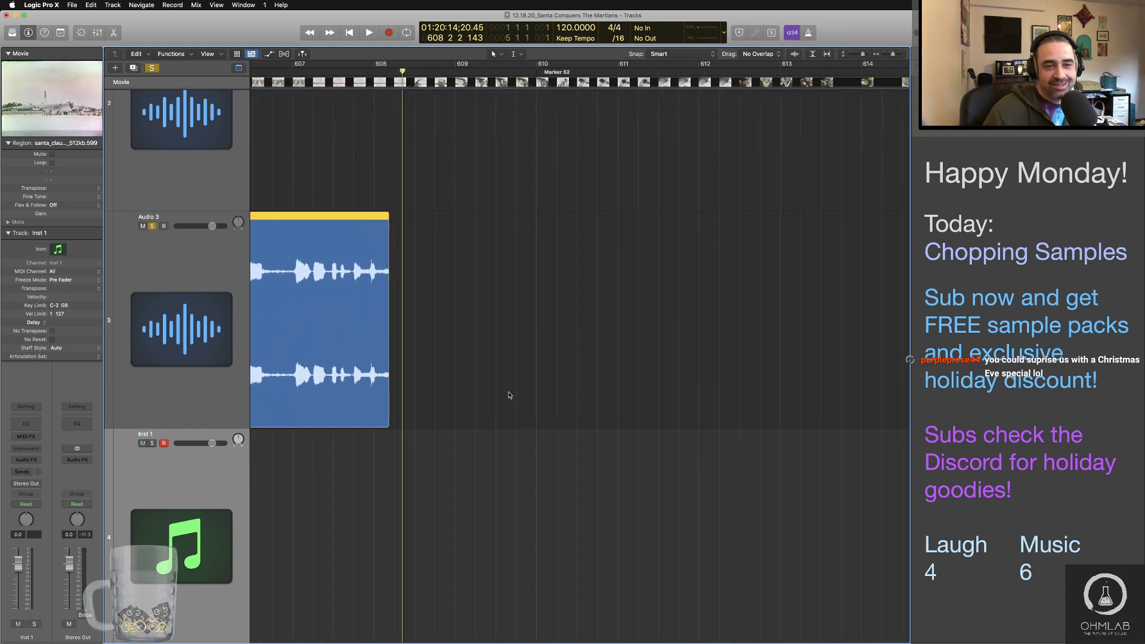
{"action": "scroll", "coordinate": [507, 394], "scroll_direction": "left", "scroll_amount": 10}
{"action": "scroll", "coordinate": [508, 395], "scroll_direction": "right", "scroll_amount": 5}
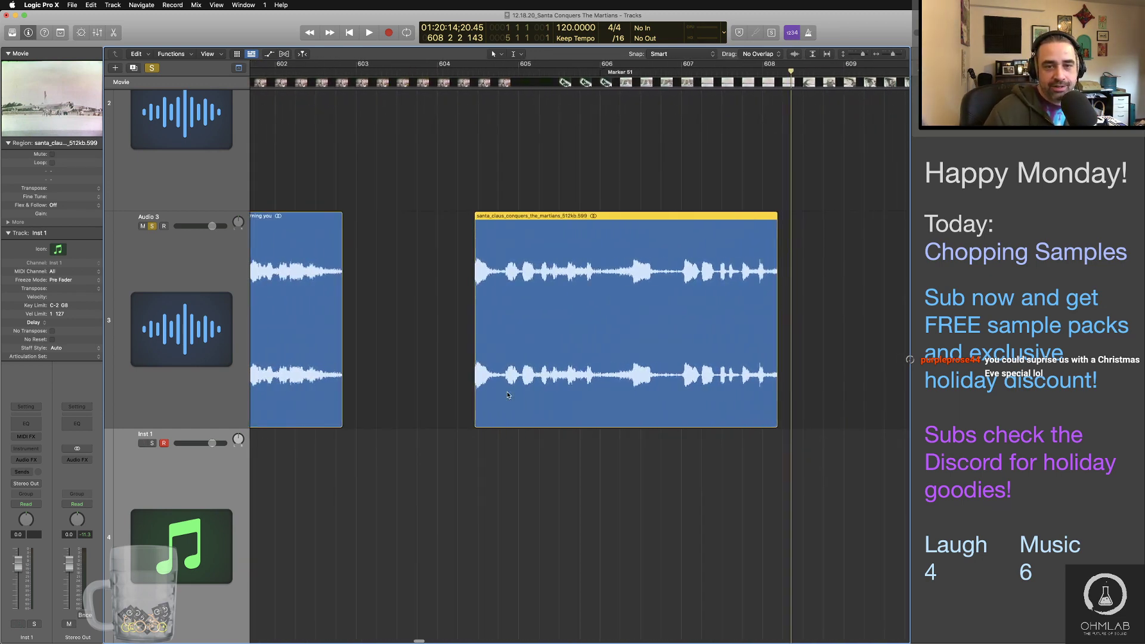
{"action": "double_click", "coordinate": [505, 216]}
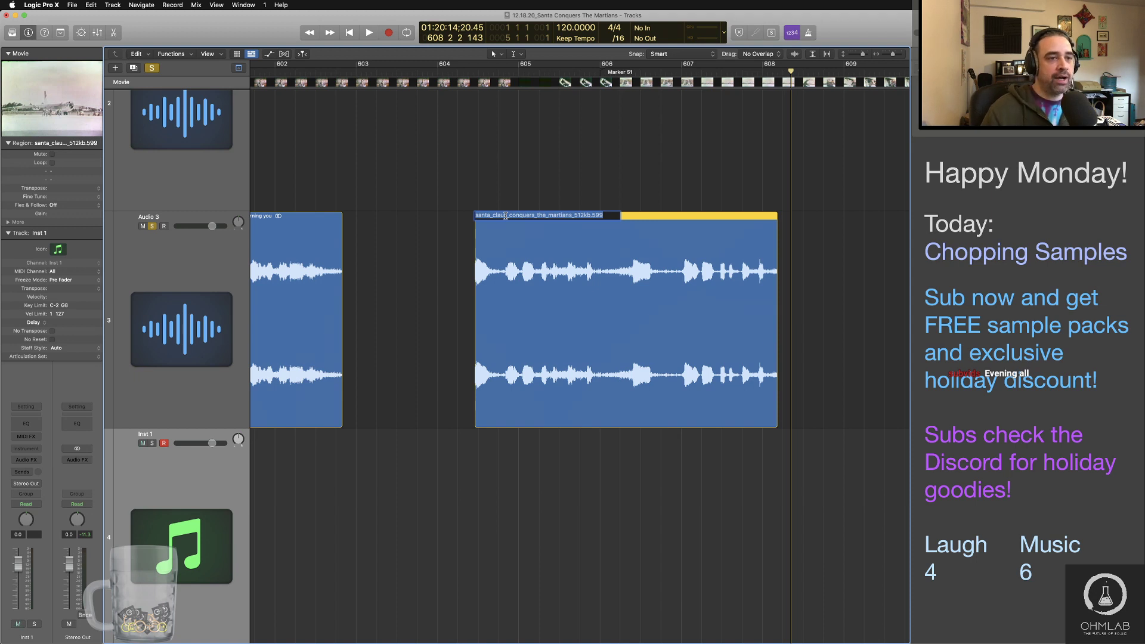
{"action": "scroll", "coordinate": [626, 337], "scroll_direction": "left", "scroll_amount": 3}
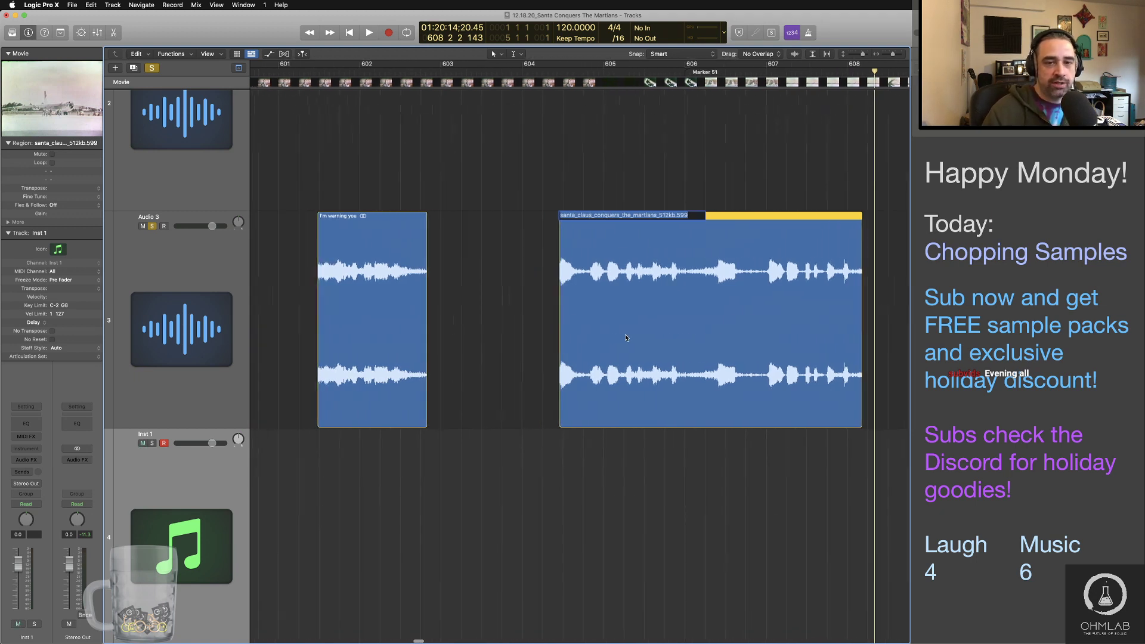
{"action": "scroll", "coordinate": [626, 338], "scroll_direction": "right", "scroll_amount": 2}
{"action": "key", "text": "ctrl+m"}
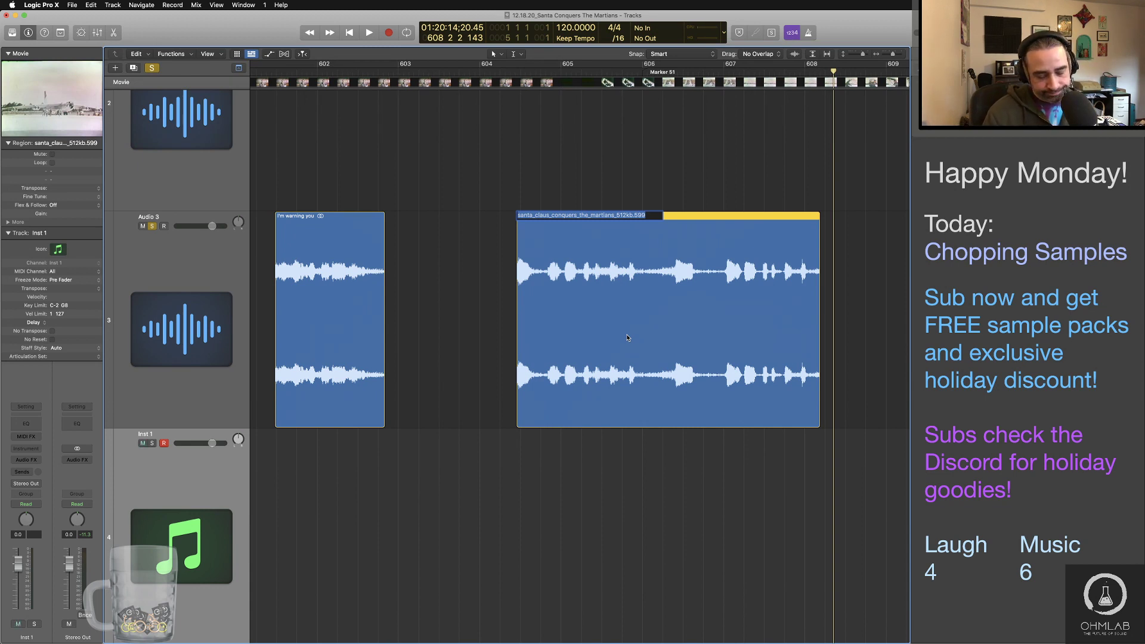
{"action": "type", "text": "Come out of t"}
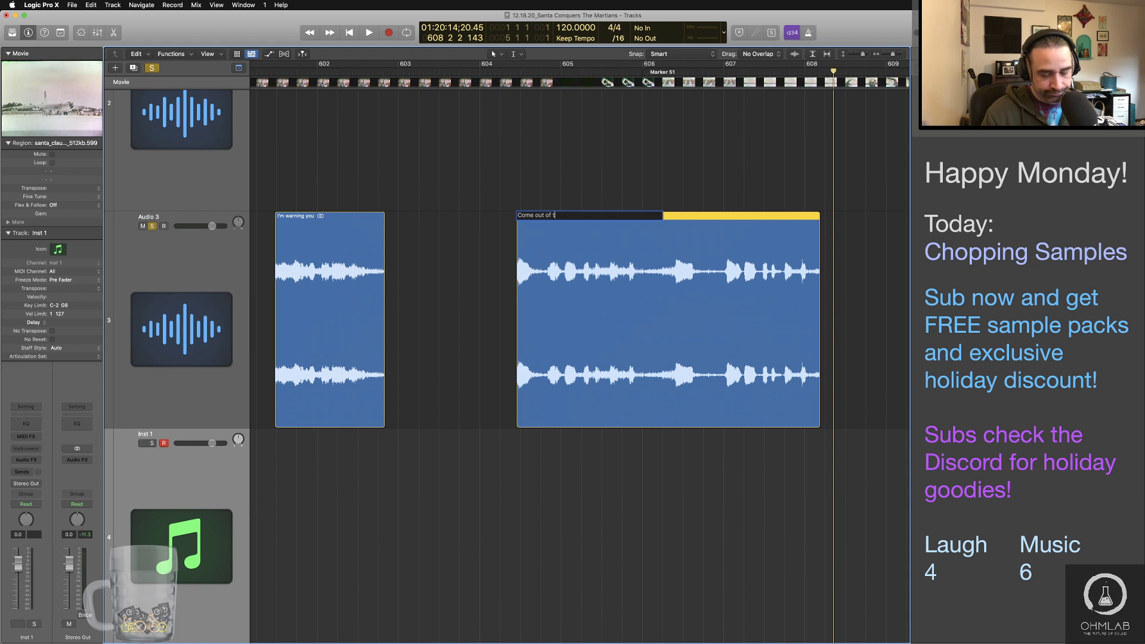
{"action": "type", "text": "he spaceship"}
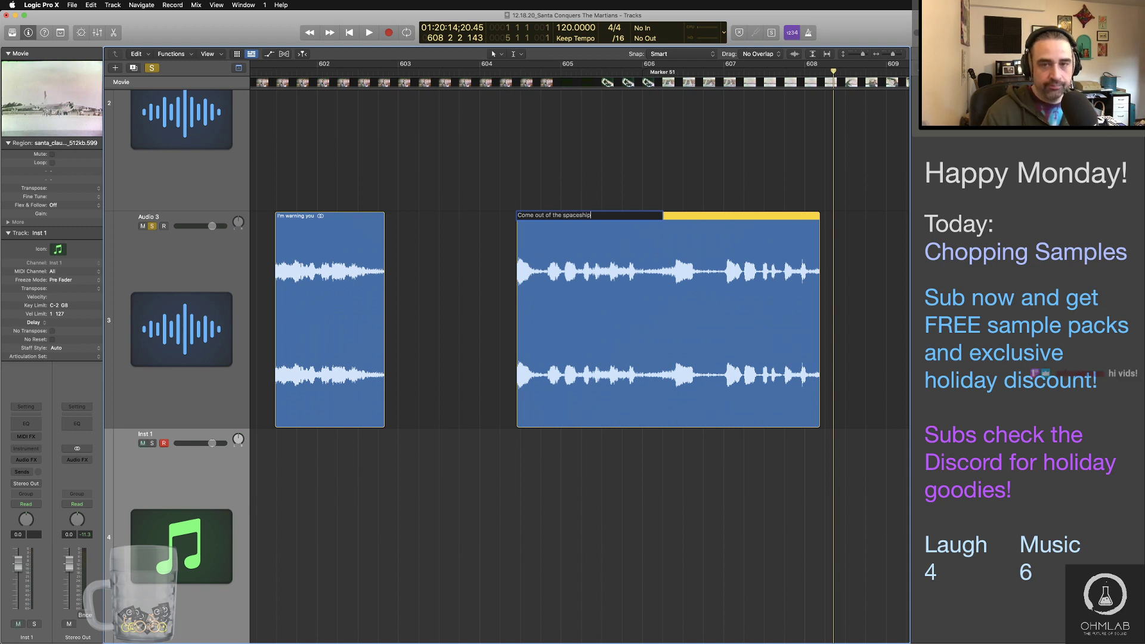
{"action": "key", "text": "Return"}
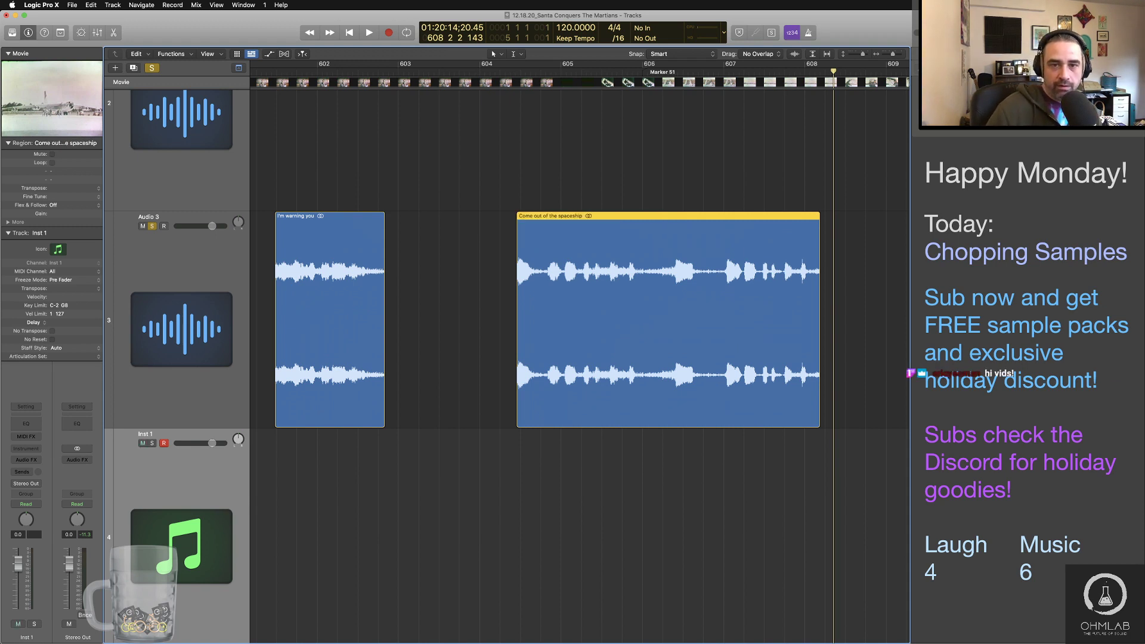
Step: Move the next unnamed region from Audio 2 onto Audio 3 after "Come out of the spaceship", starting just past bar 610
{"action": "scroll", "coordinate": [641, 370], "scroll_direction": "down", "scroll_amount": 5}
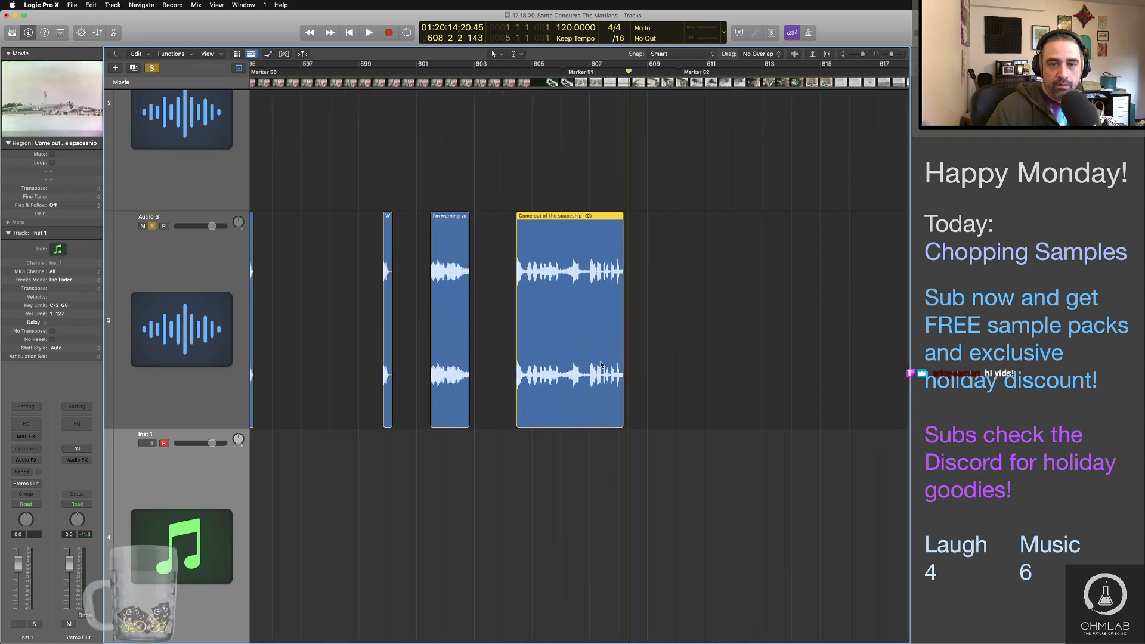
{"action": "scroll", "coordinate": [604, 364], "scroll_direction": "right", "scroll_amount": 5}
{"action": "scroll", "coordinate": [603, 364], "scroll_direction": "right", "scroll_amount": 1}
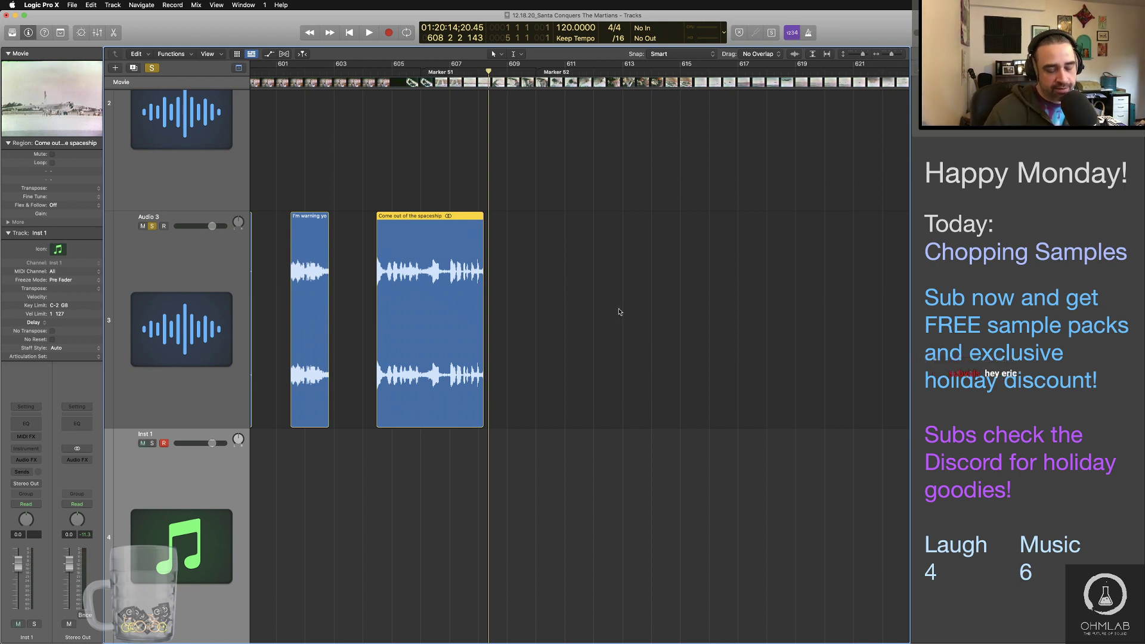
{"action": "key", "text": "super+Left"}
{"action": "key", "text": "super+Left"}
{"action": "key", "text": "super+Left"}
{"action": "key", "text": "super+Left"}
{"action": "key", "text": "super+Left"}
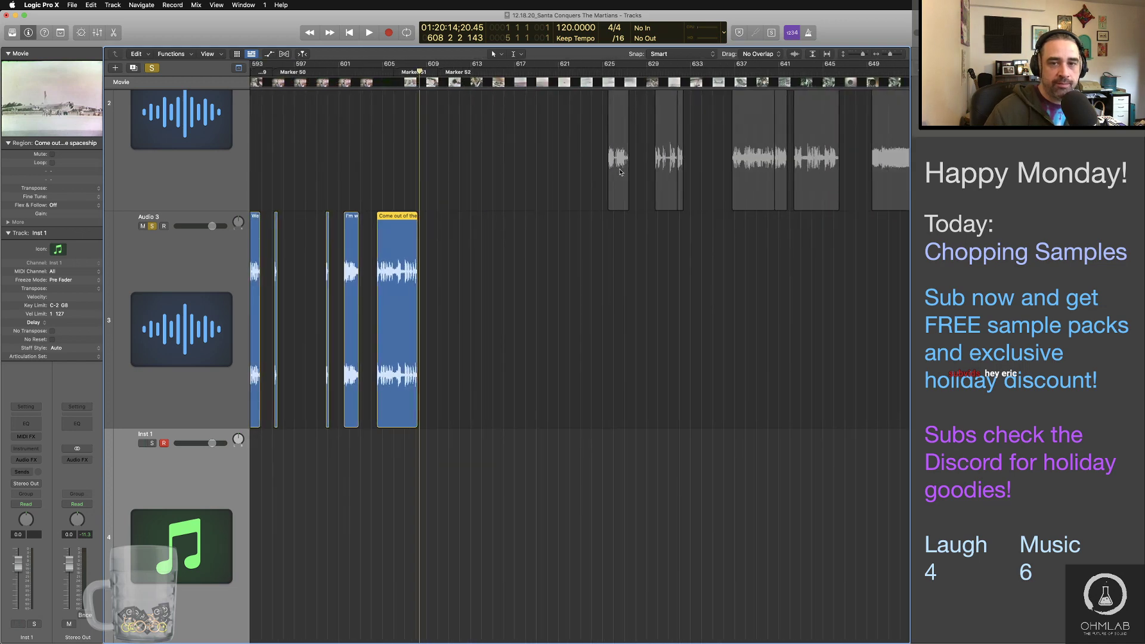
{"action": "left_click_drag", "start_coordinate": [619, 172], "coordinate": [451, 323]}
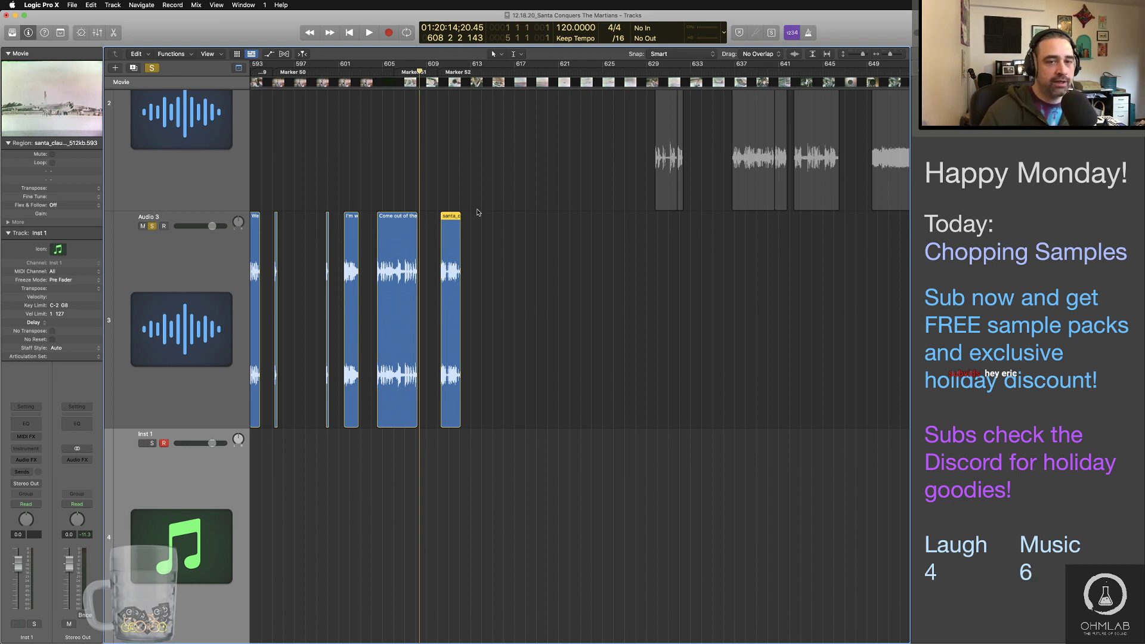
Step: Play back the unnamed region after "Come out of the spaceship" and replay its beginning to check the start point
{"action": "left_click", "coordinate": [436, 75]}
{"action": "key", "text": "space"}
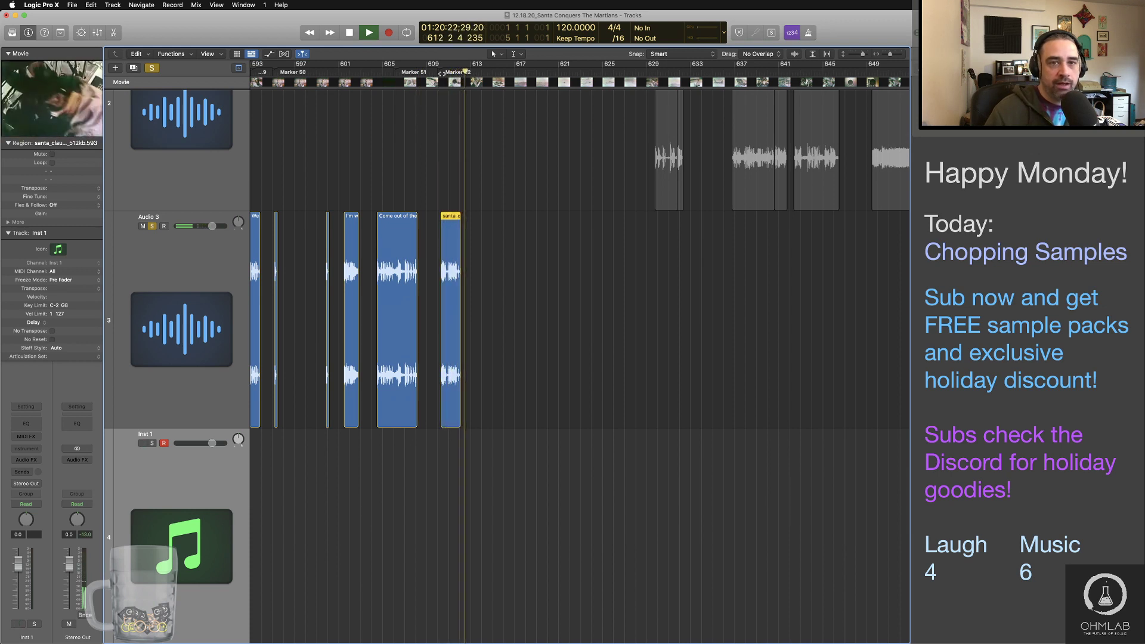
{"action": "left_click", "coordinate": [434, 73]}
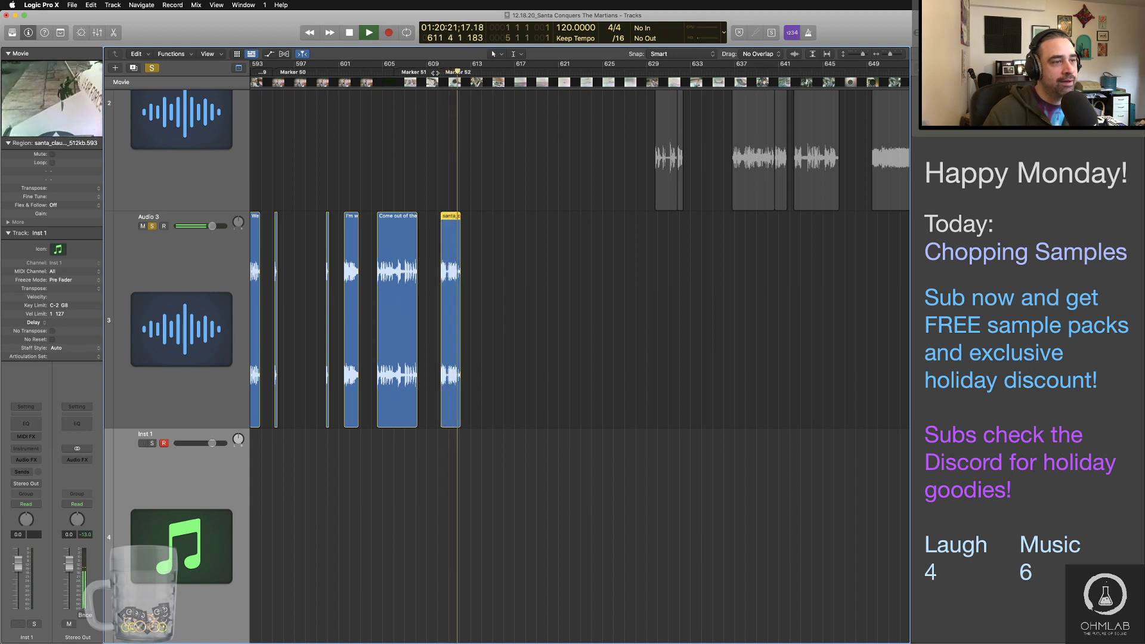
{"action": "key", "text": "space"}
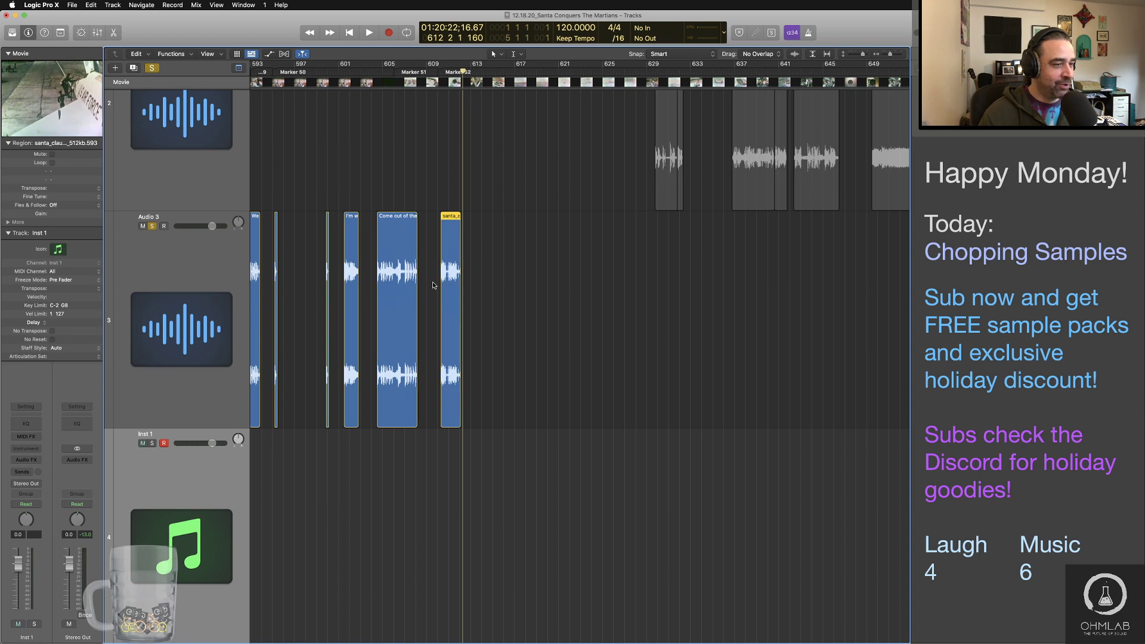
{"action": "scroll", "coordinate": [433, 285], "scroll_direction": "up", "scroll_amount": 5}
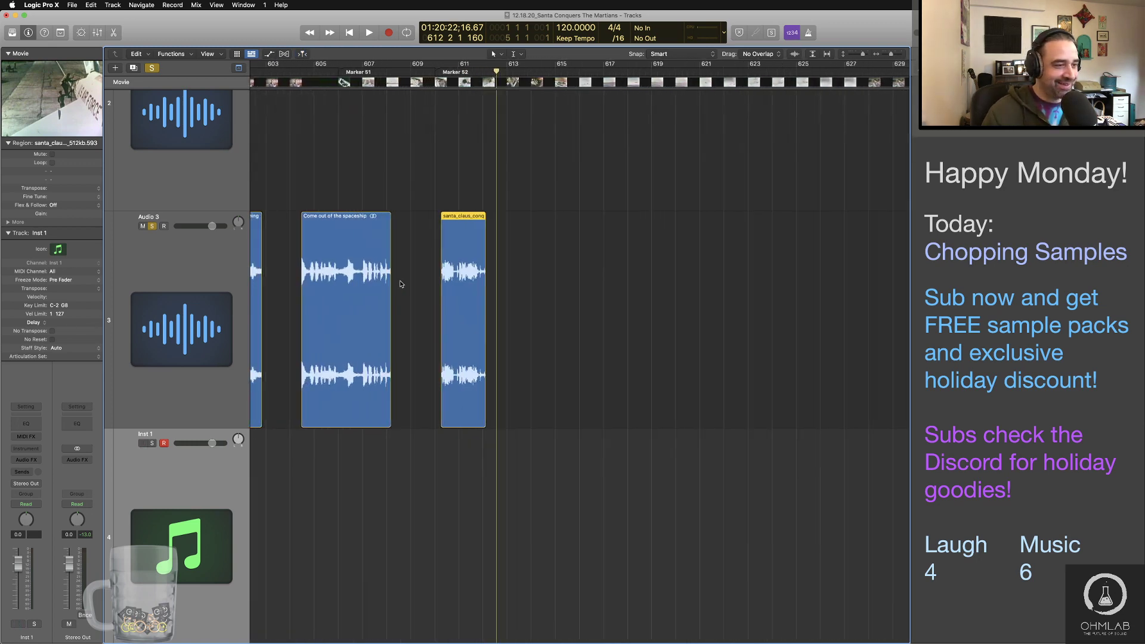
{"action": "scroll", "coordinate": [400, 284], "scroll_direction": "up", "scroll_amount": 2}
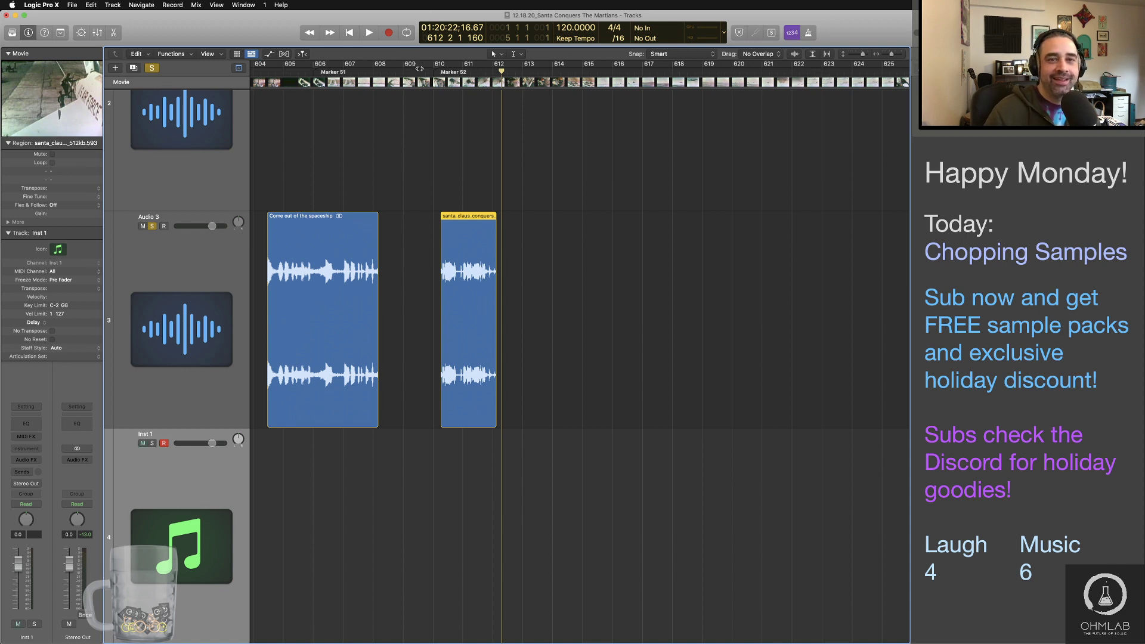
{"action": "left_click", "coordinate": [430, 71]}
{"action": "key", "text": "space"}
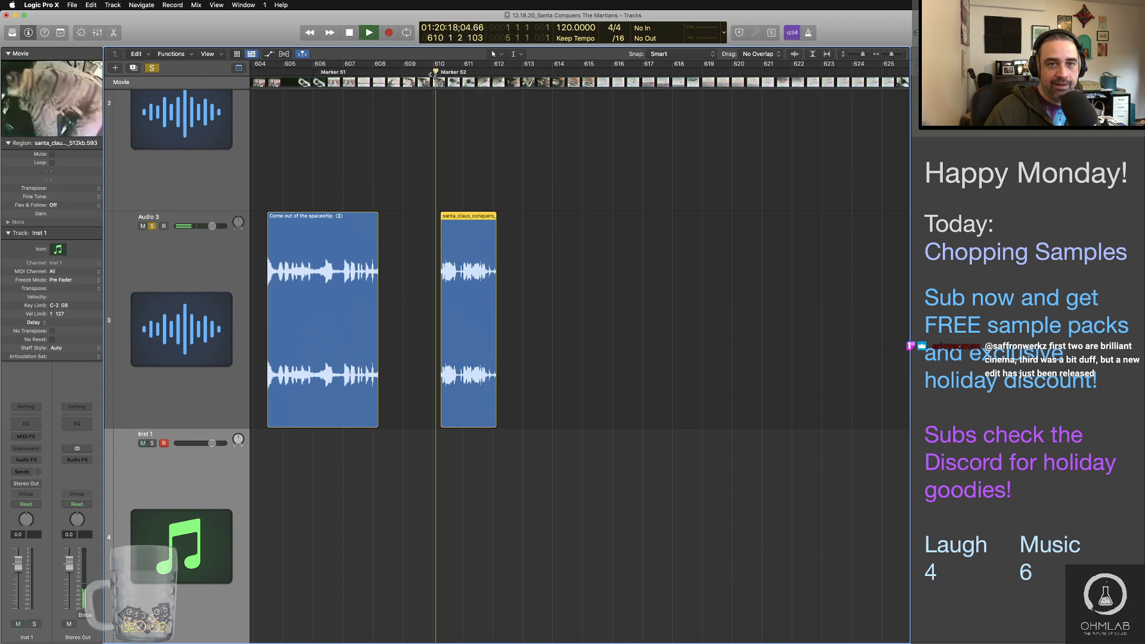
{"action": "key", "text": "space"}
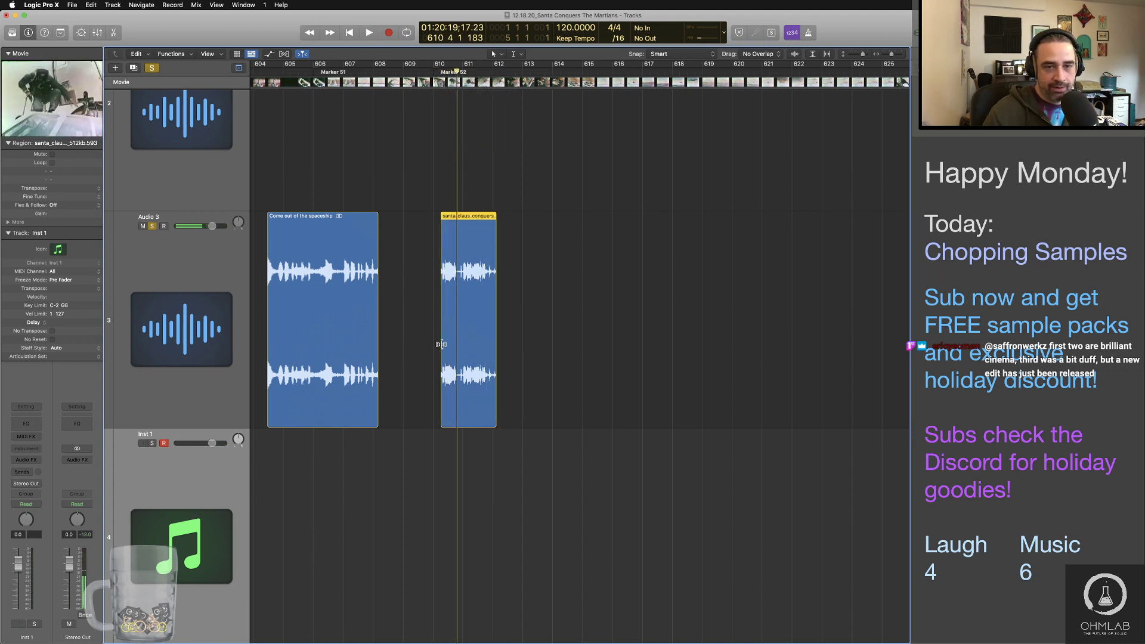
Step: Trim the start of the region after "Come out of the spaceship" to 610 2 2 1 and play its beginning
{"action": "key", "text": "super+Right"}
{"action": "key", "text": "super+Right"}
{"action": "key", "text": "super+Right"}
{"action": "key", "text": "super+Right"}
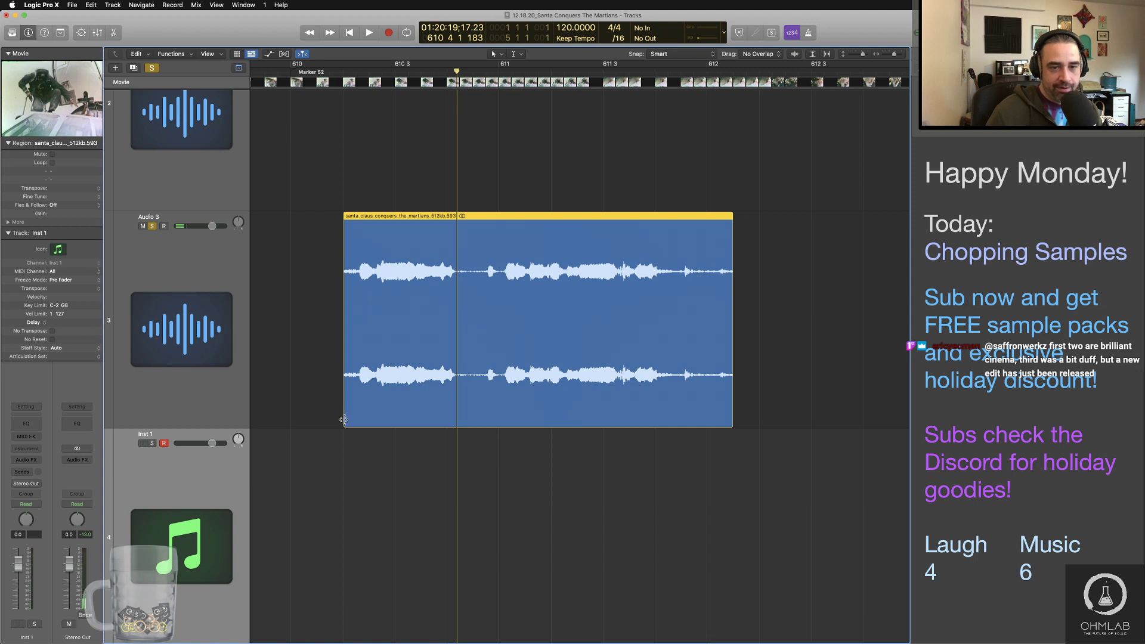
{"action": "left_click_drag", "start_coordinate": [344, 419], "coordinate": [349, 281]}
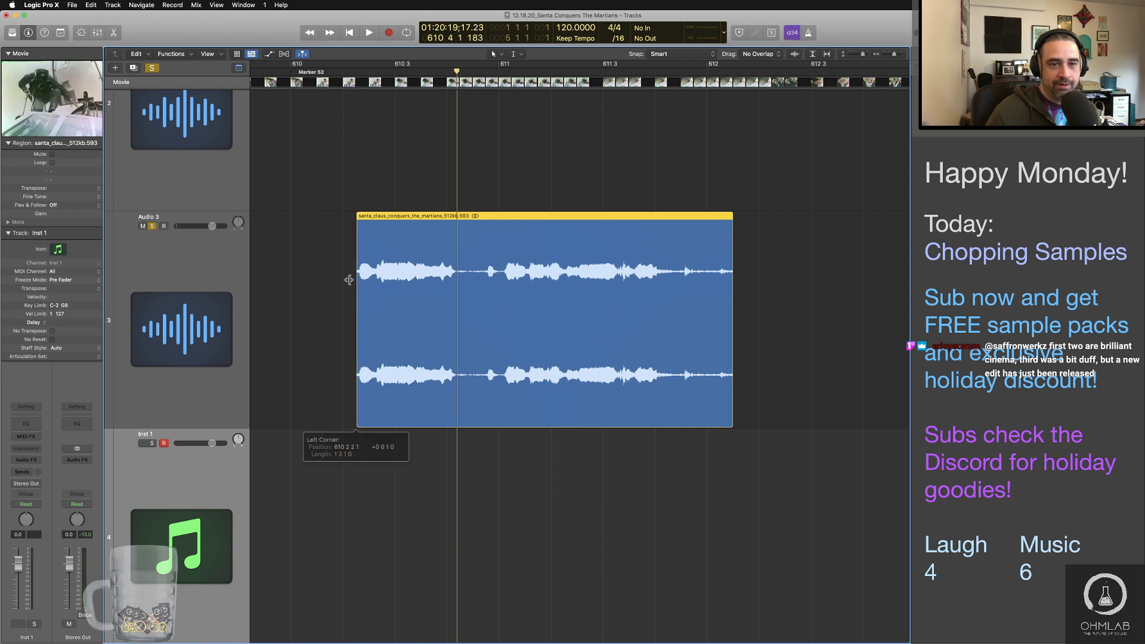
{"action": "double_click", "coordinate": [329, 74]}
{"action": "key", "text": "space"}
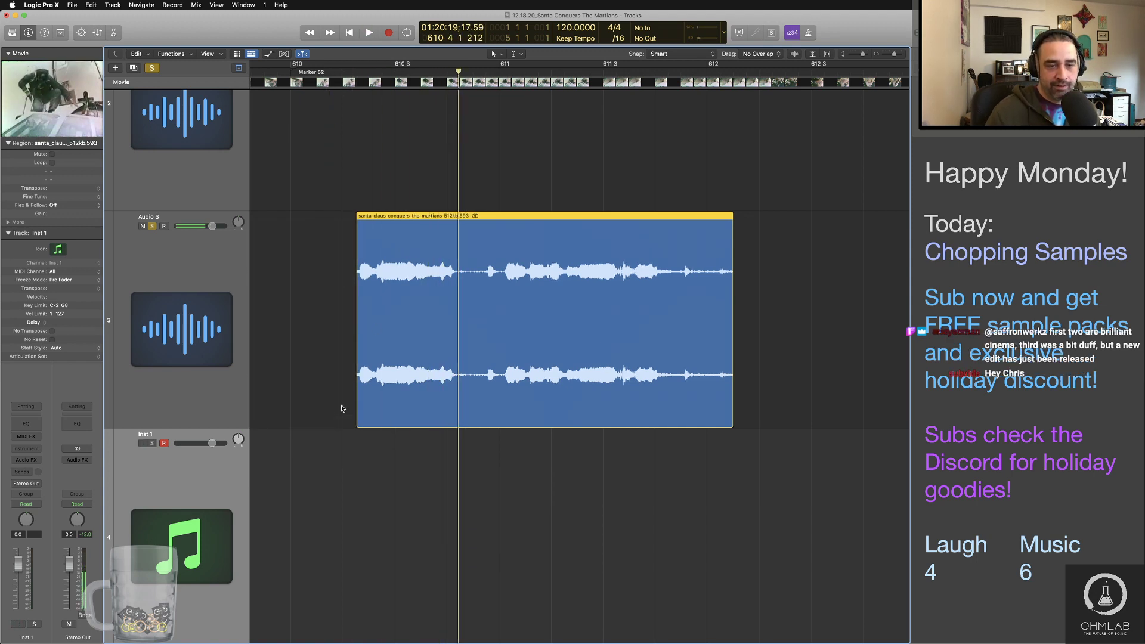
Step: Trim the start of the region after "Come out of the spaceship" slightly, play it back and name it "That was a narrow escape"
{"action": "left_click_drag", "start_coordinate": [356, 416], "coordinate": [358, 415]}
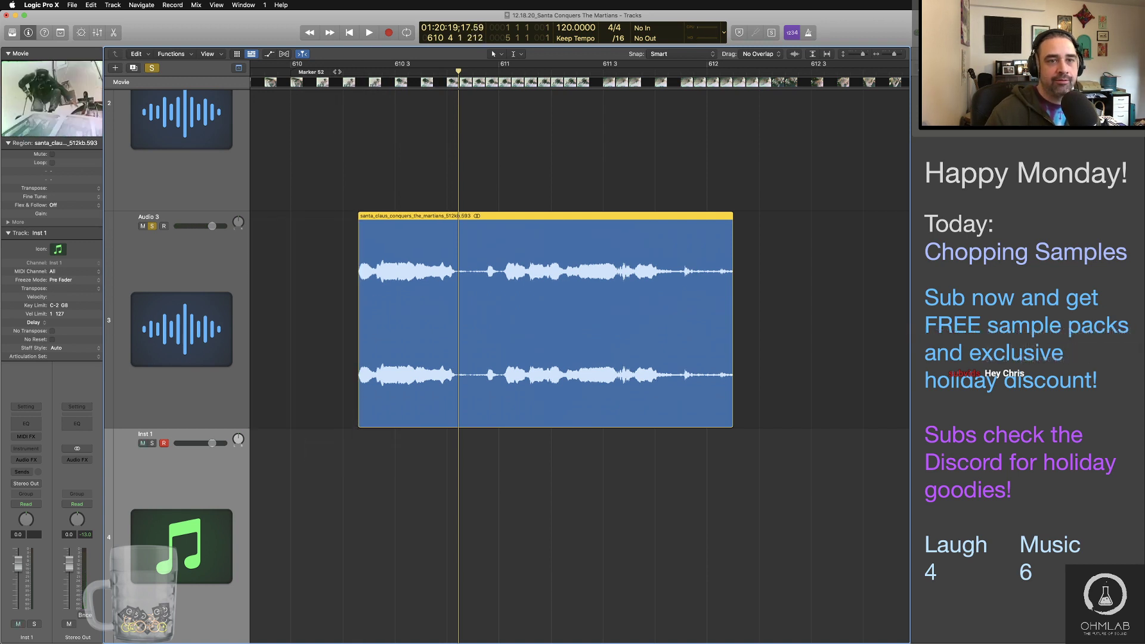
{"action": "key", "text": "space"}
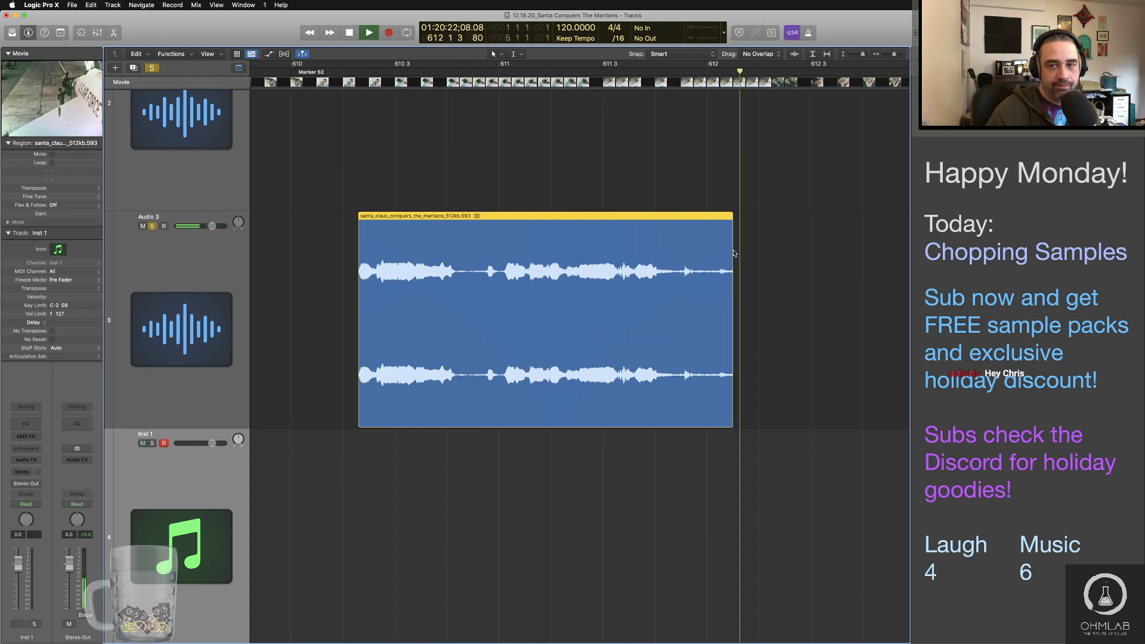
{"action": "key", "text": "space"}
{"action": "type", "text": "That was a narrow escape"}
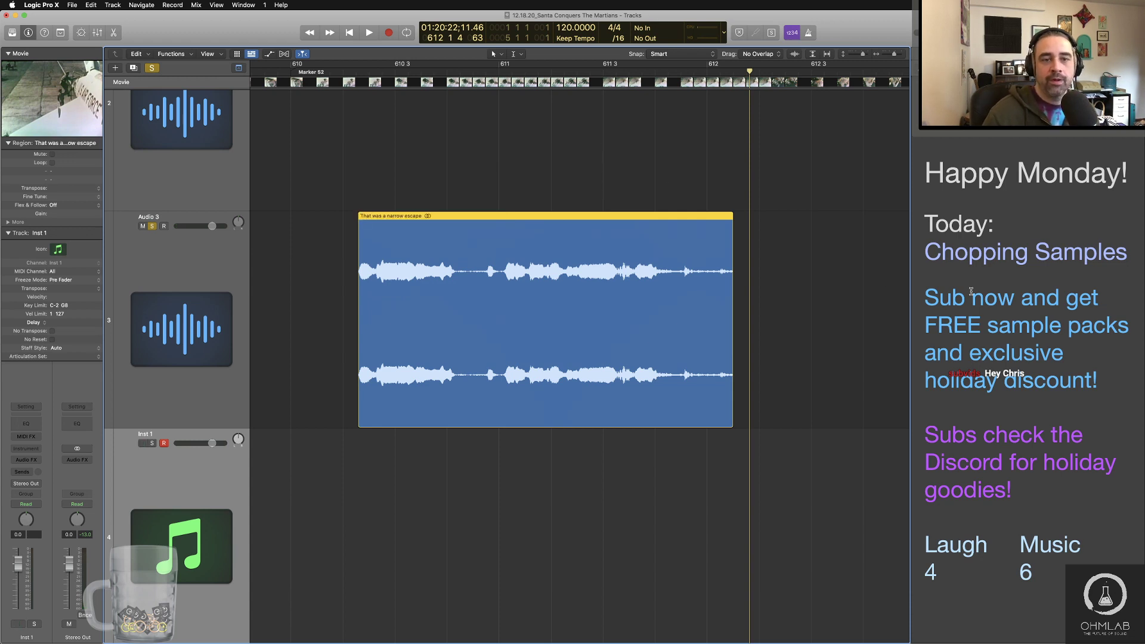
Step: Move the next unnamed region from Audio 2 onto Audio 3, starting around the middle of bar 613, and play it back
{"action": "scroll", "coordinate": [825, 296], "scroll_direction": "left", "scroll_amount": 2}
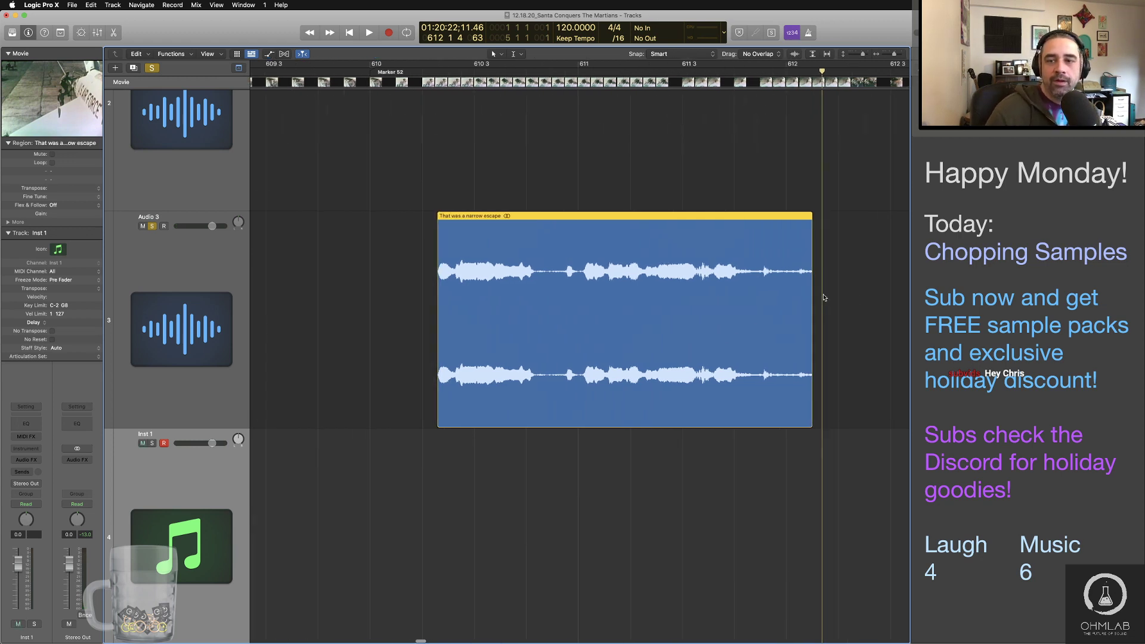
{"action": "scroll", "coordinate": [828, 297], "scroll_direction": "right", "scroll_amount": 9}
{"action": "scroll", "coordinate": [828, 295], "scroll_direction": "left", "scroll_amount": 2}
{"action": "scroll", "coordinate": [828, 294], "scroll_direction": "left", "scroll_amount": 6}
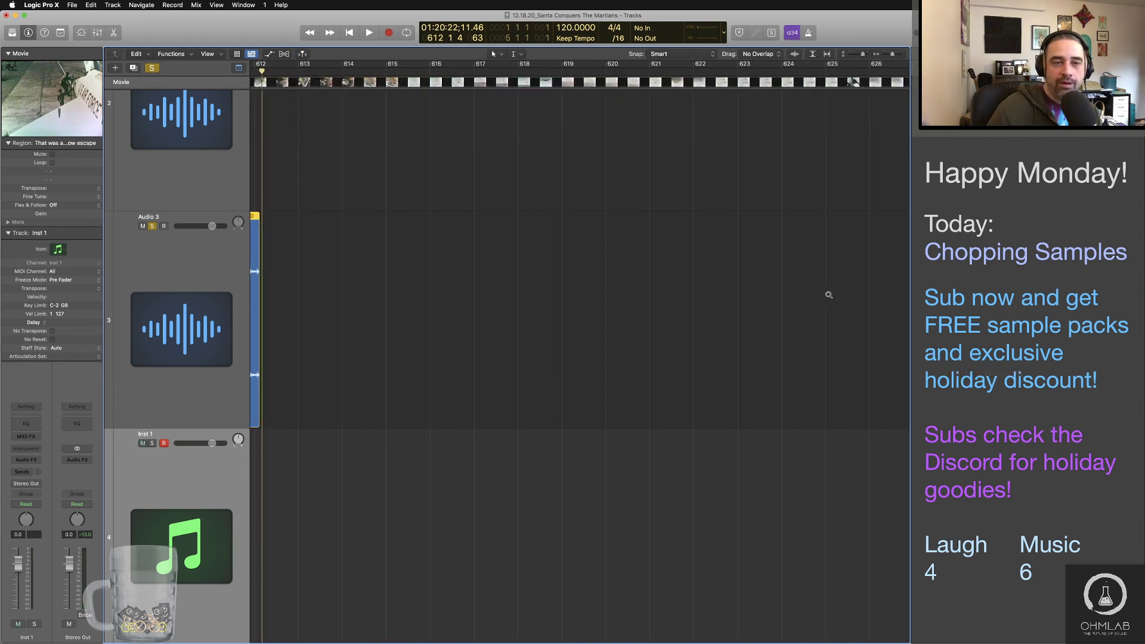
{"action": "left_click_drag", "start_coordinate": [668, 183], "coordinate": [309, 297]}
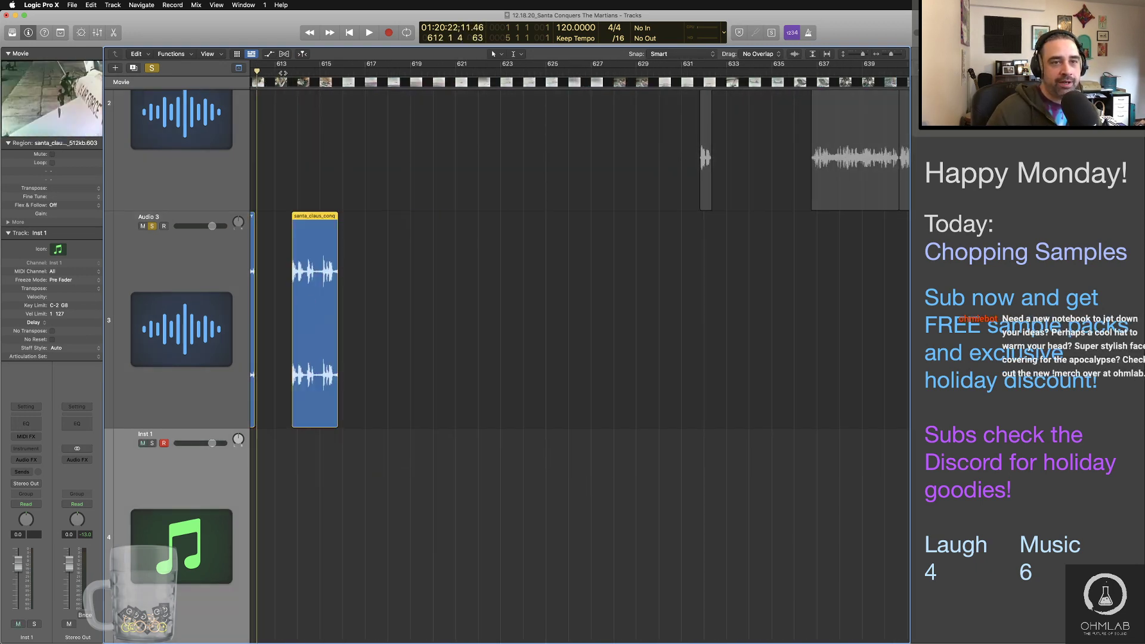
{"action": "key", "text": "space"}
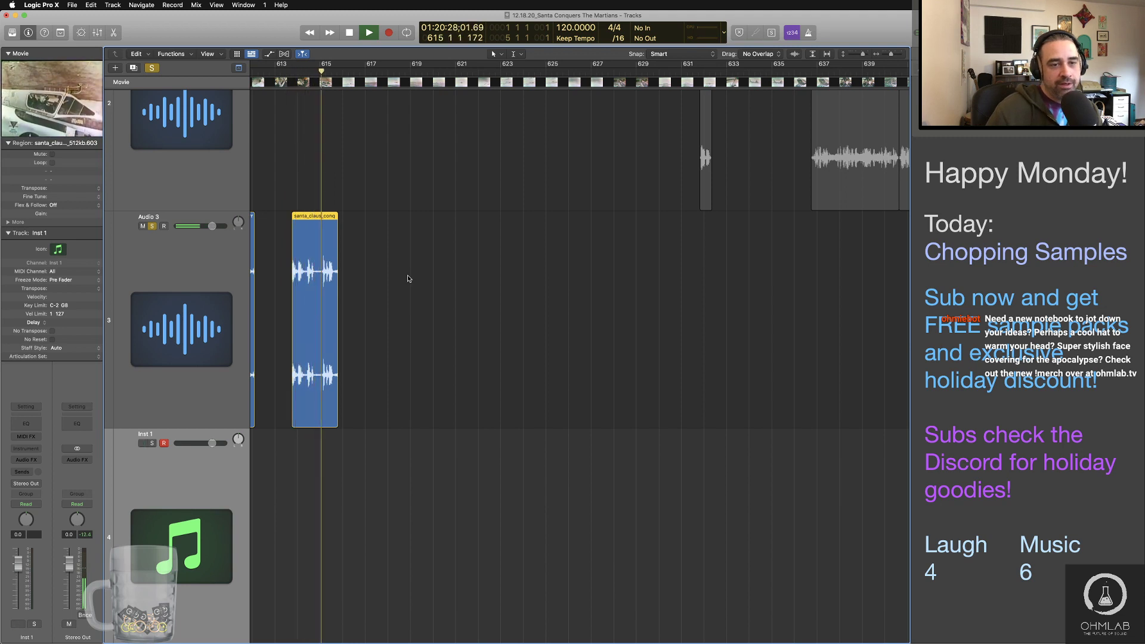
{"action": "key", "text": "space"}
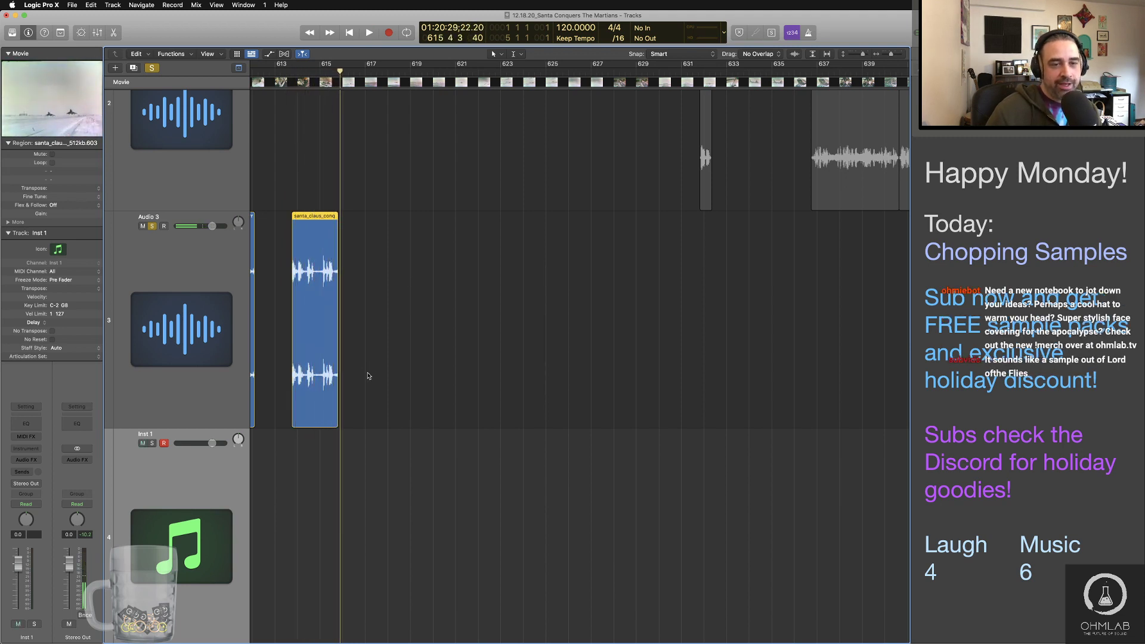
Step: Trim the region after "That was a narrow escape" to run from about 613 4 to about 615 3 3 and play it through
{"action": "scroll", "coordinate": [370, 372], "scroll_direction": "up", "scroll_amount": 8}
{"action": "scroll", "coordinate": [369, 372], "scroll_direction": "up", "scroll_amount": 4}
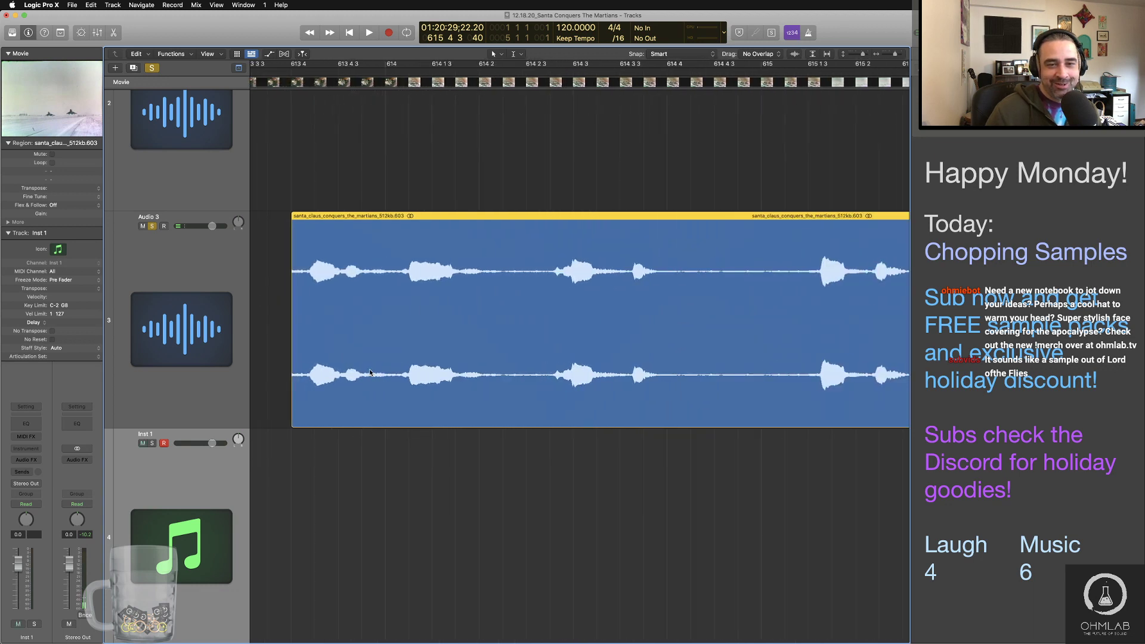
{"action": "left_click_drag", "start_coordinate": [291, 417], "coordinate": [306, 419]}
{"action": "scroll", "coordinate": [313, 419], "scroll_direction": "down", "scroll_amount": 4}
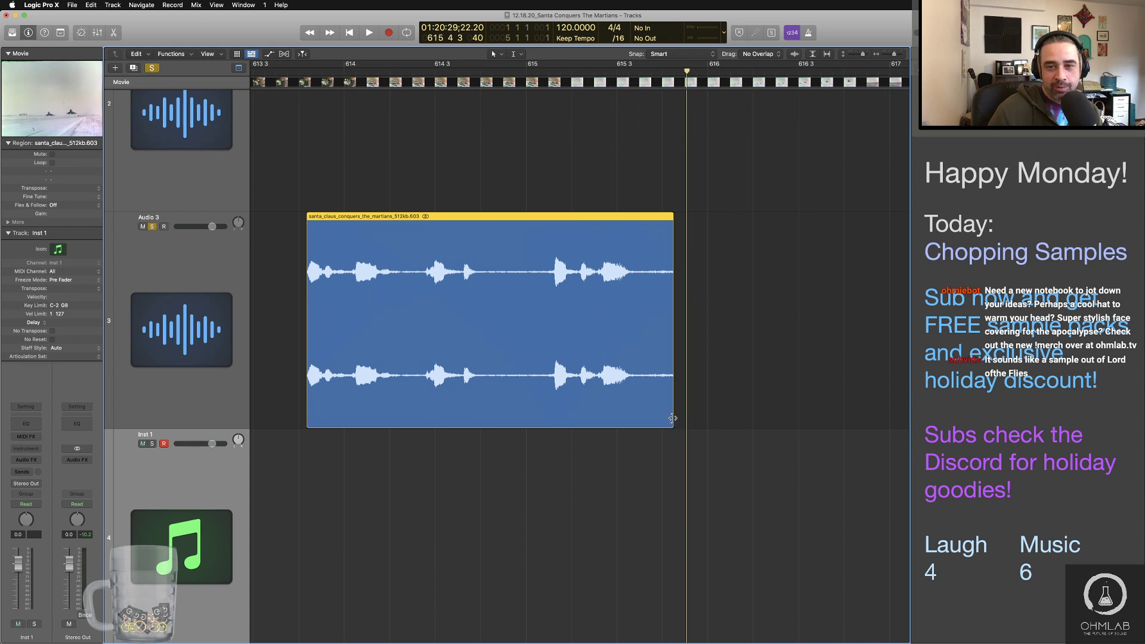
{"action": "left_click_drag", "start_coordinate": [672, 418], "coordinate": [648, 418]}
{"action": "key", "text": "space"}
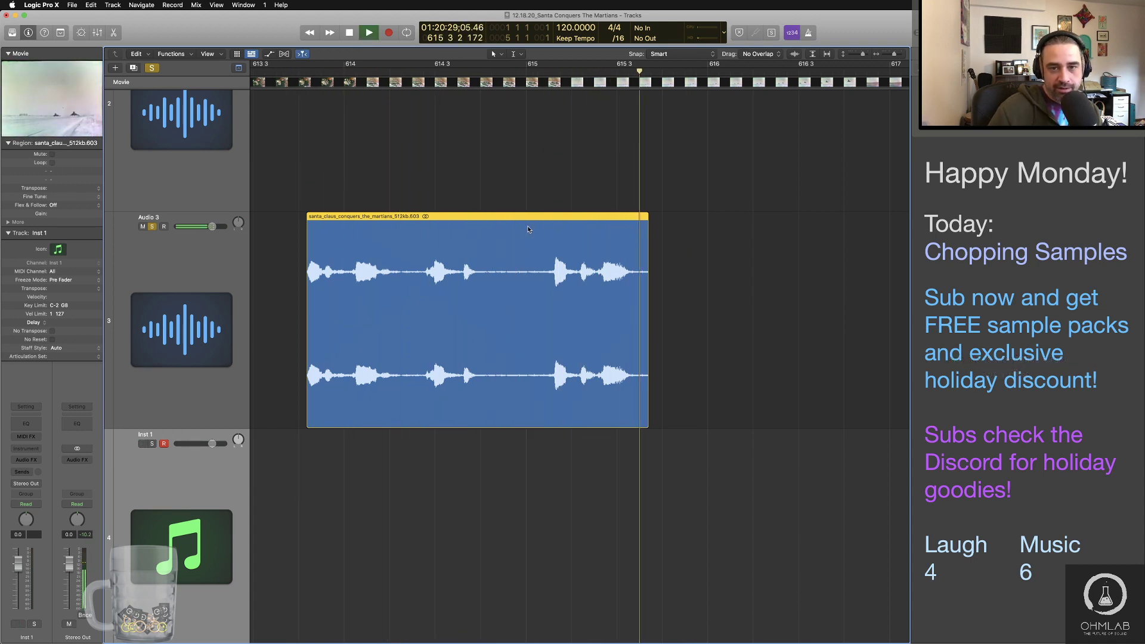
{"action": "key", "text": "space"}
Step: Trim the region's start closer to its first word, just before 613 4 2, and replay the opening words
{"action": "scroll", "coordinate": [310, 421], "scroll_direction": "up", "scroll_amount": 6}
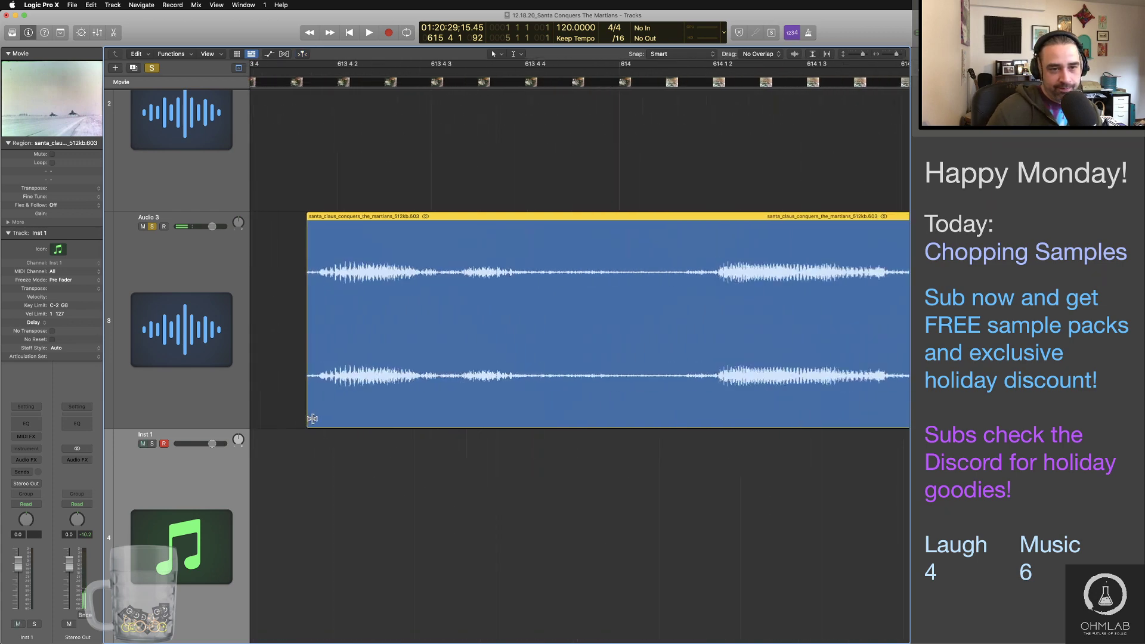
{"action": "left_click_drag", "start_coordinate": [306, 416], "coordinate": [319, 415]}
{"action": "left_click", "coordinate": [277, 75]}
{"action": "key", "text": "space"}
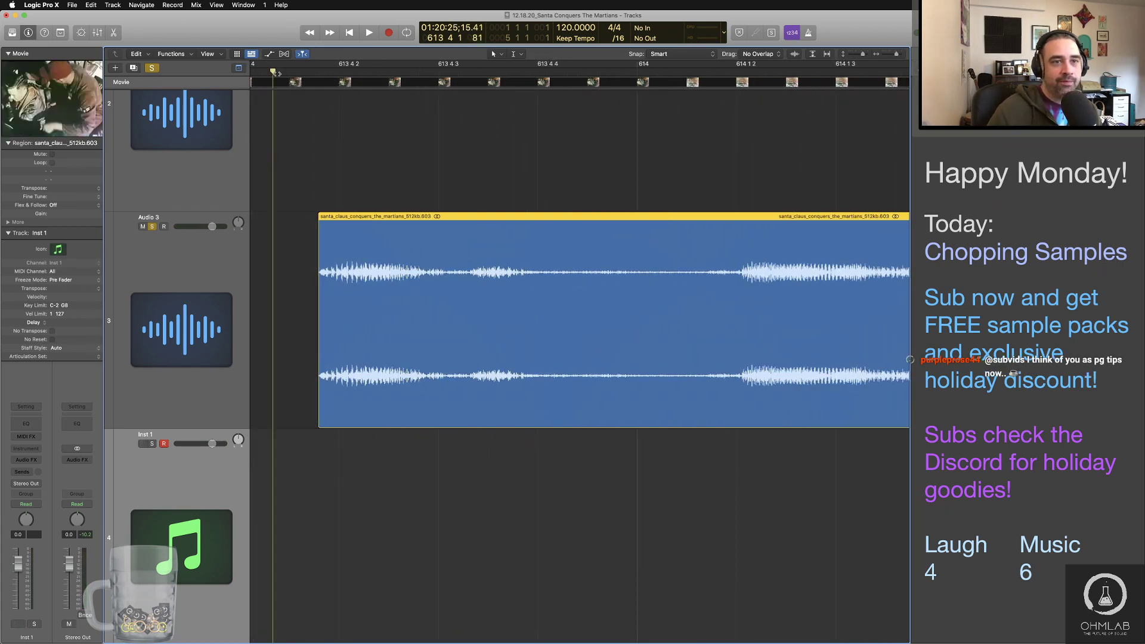
{"action": "scroll", "coordinate": [470, 277], "scroll_direction": "down", "scroll_amount": 6}
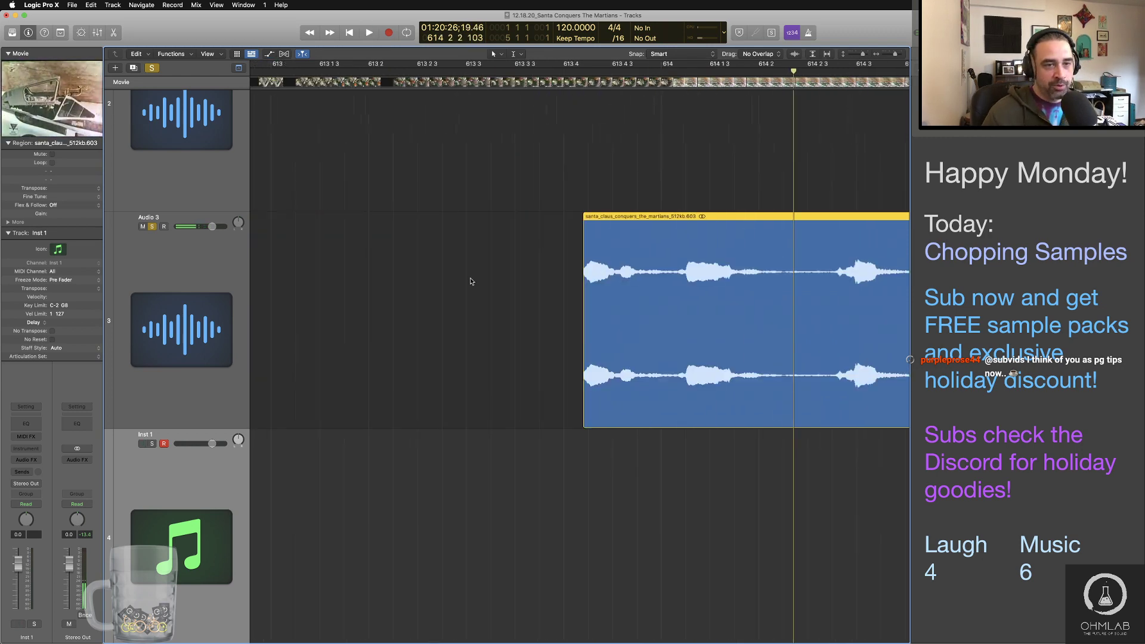
{"action": "left_click", "coordinate": [662, 72]}
{"action": "key", "text": "space"}
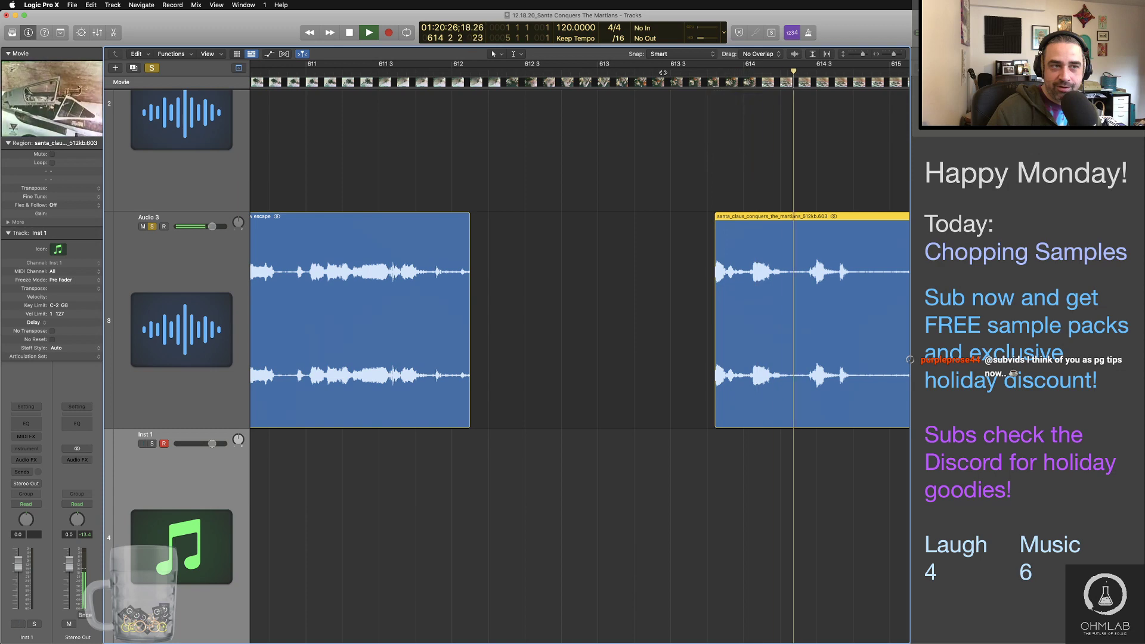
{"action": "key", "text": "space"}
Step: Extend the start of the region in bar 613 very slightly earlier and play its beginning
{"action": "scroll", "coordinate": [684, 384], "scroll_direction": "up", "scroll_amount": 6}
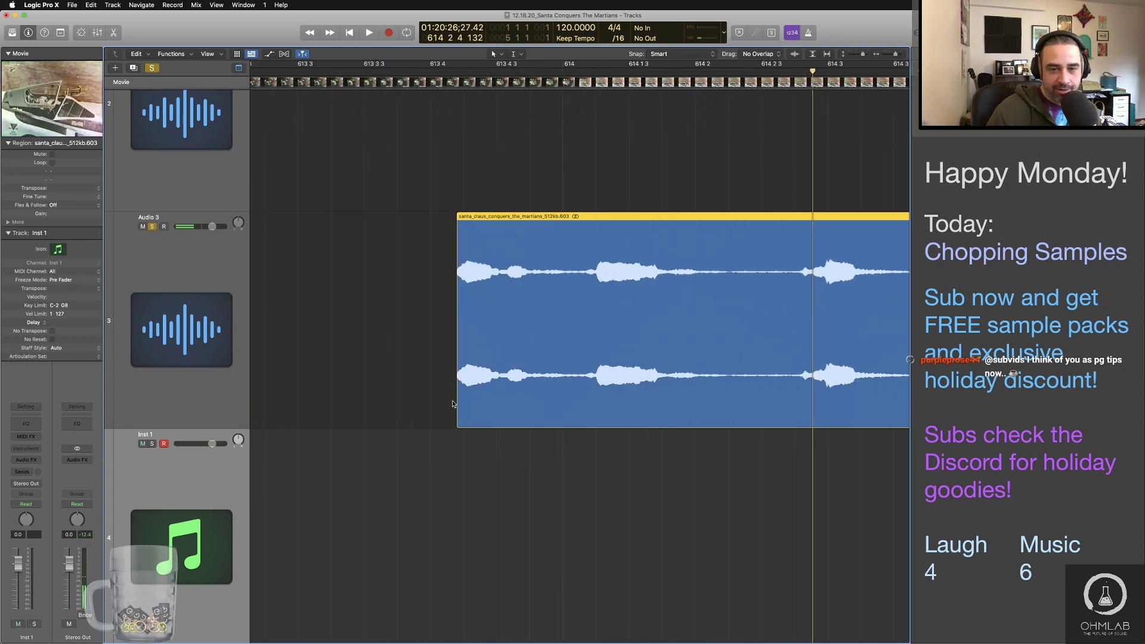
{"action": "scroll", "coordinate": [458, 405], "scroll_direction": "up", "scroll_amount": 3}
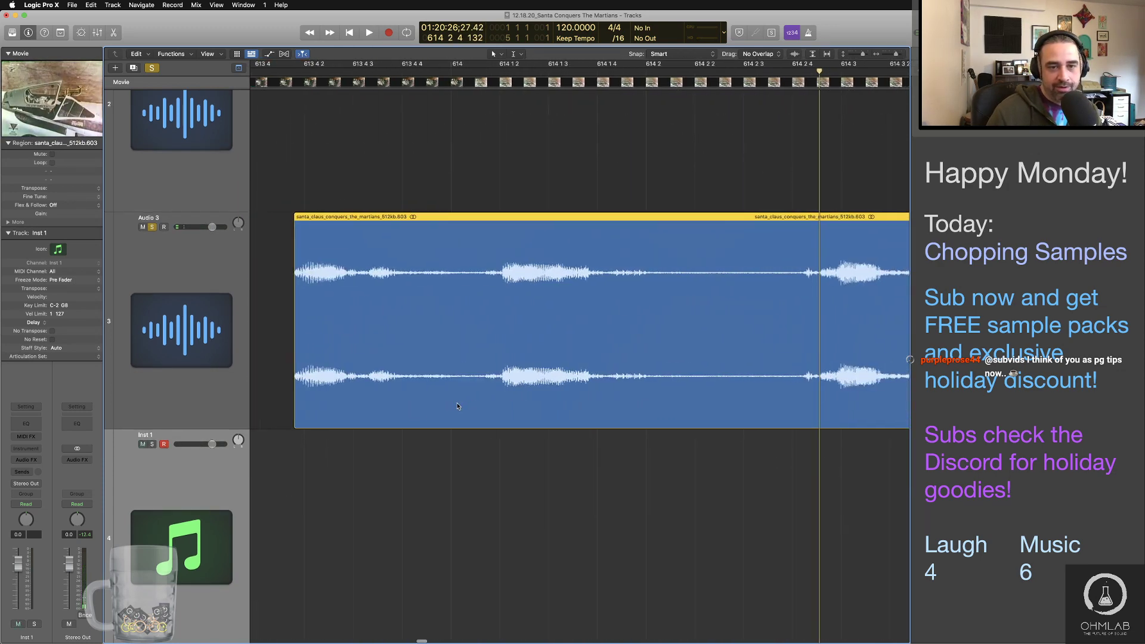
{"action": "left_click_drag", "start_coordinate": [294, 417], "coordinate": [293, 417]}
{"action": "left_click", "coordinate": [268, 72]}
{"action": "key", "text": "space"}
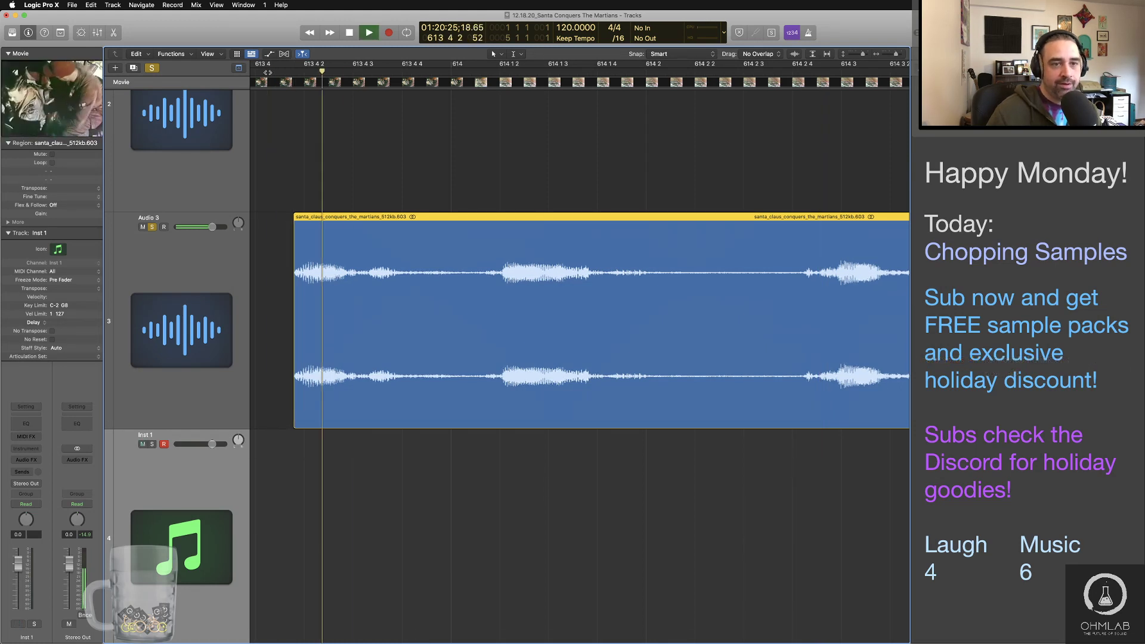
{"action": "key", "text": "space"}
Step: Name the region after "That was a narrow escape" "Now destroy them" and deselect it
{"action": "double_click", "coordinate": [394, 217]}
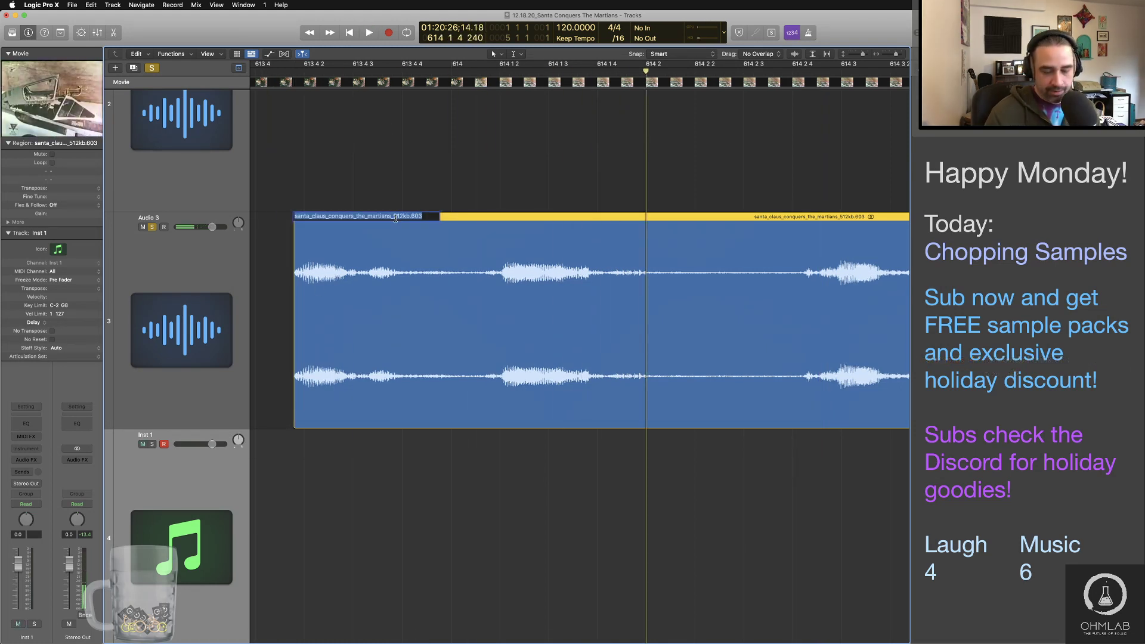
{"action": "type", "text": "Now destroy them"}
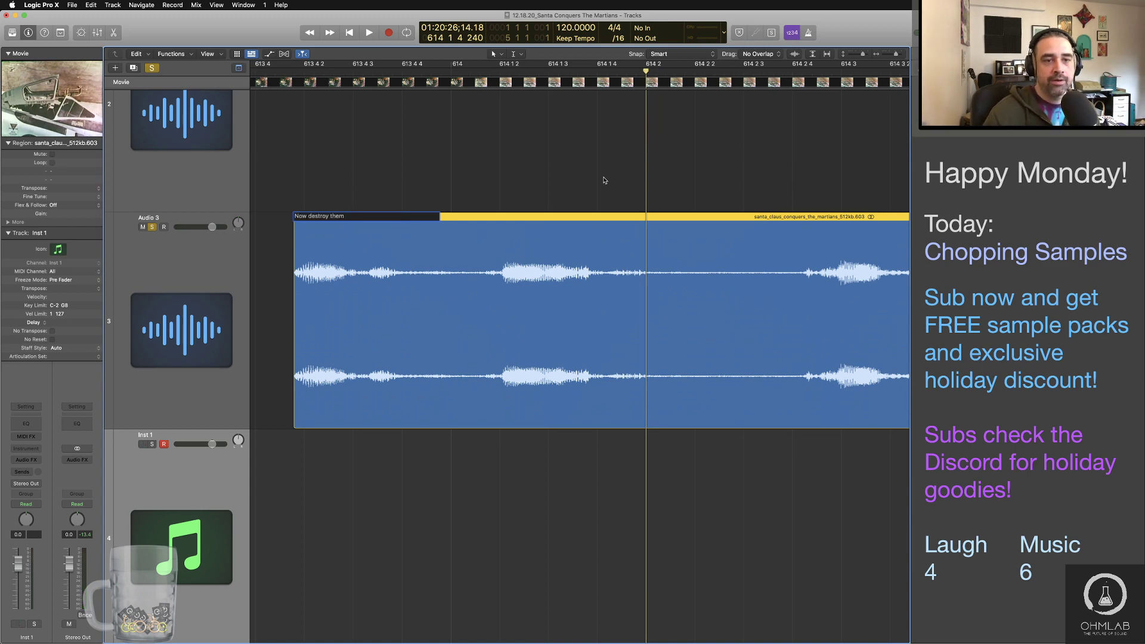
{"action": "left_click", "coordinate": [619, 177]}
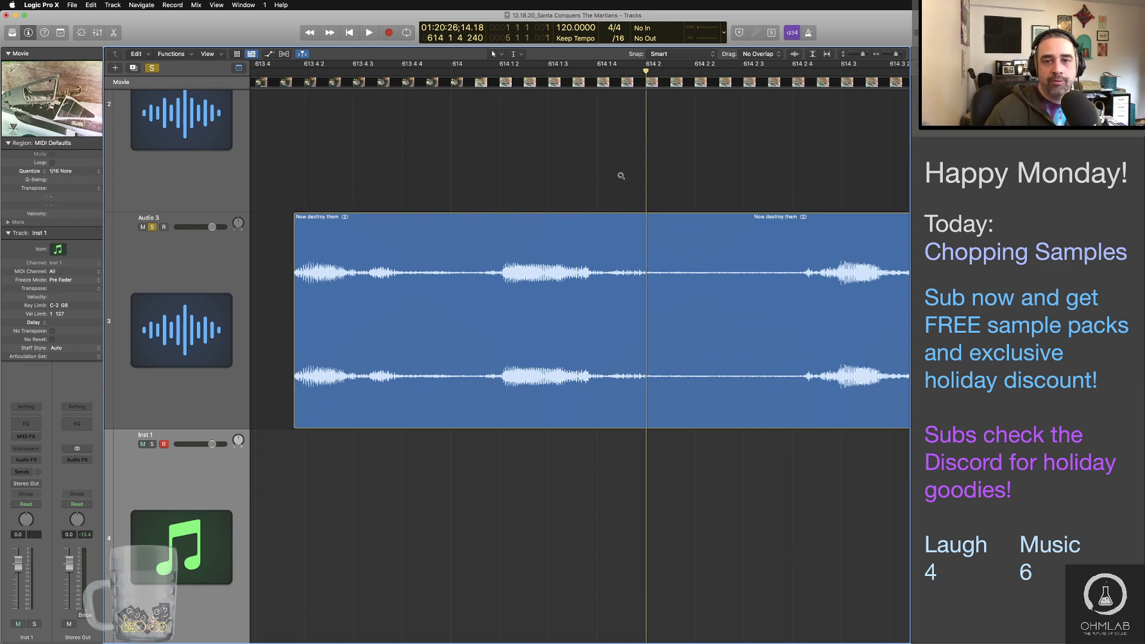
Step: Move the next unnamed region from Audio 2 onto Audio 3 after "Now destroy them", starting around 622 4, and play it back
{"action": "key", "text": "super+Left"}
{"action": "key", "text": "super+Left"}
{"action": "key", "text": "super+Left"}
{"action": "key", "text": "super+Left"}
{"action": "key", "text": "super+Left"}
{"action": "key", "text": "super+Left"}
{"action": "key", "text": "super+Left"}
{"action": "key", "text": "super+Left"}
{"action": "scroll", "coordinate": [621, 178], "scroll_direction": "right", "scroll_amount": 5}
{"action": "scroll", "coordinate": [629, 177], "scroll_direction": "right", "scroll_amount": 4}
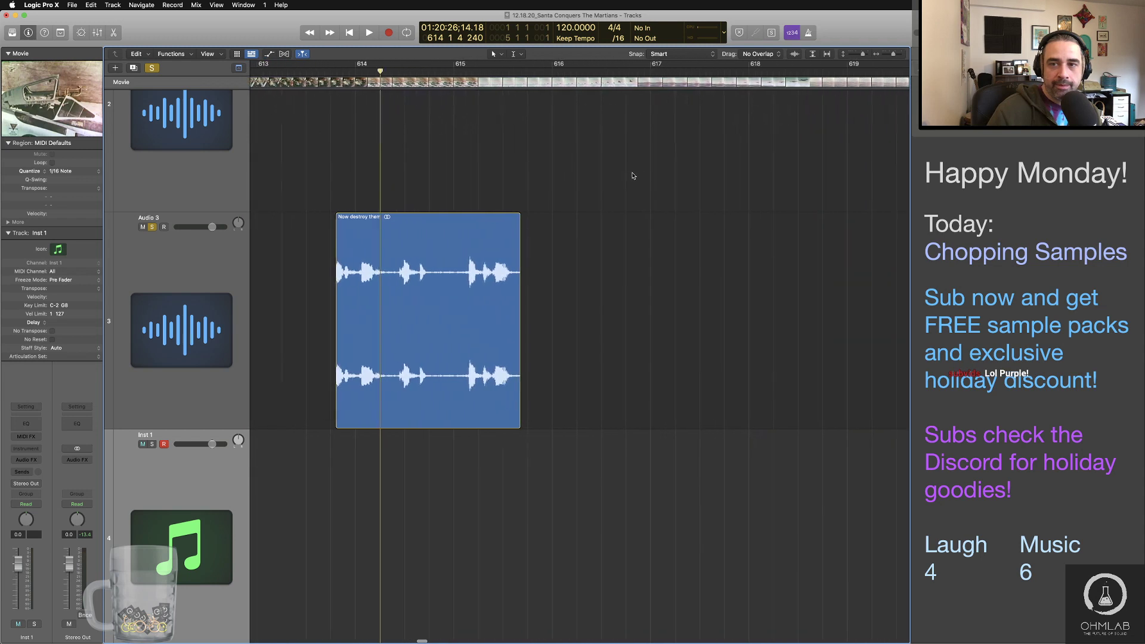
{"action": "key", "text": "super+Left"}
{"action": "key", "text": "super+Left"}
{"action": "key", "text": "super+Left"}
{"action": "key", "text": "super+Left"}
{"action": "key", "text": "super+Left"}
{"action": "key", "text": "super+Left"}
{"action": "key", "text": "super+Left"}
{"action": "scroll", "coordinate": [633, 176], "scroll_direction": "right", "scroll_amount": 3}
{"action": "scroll", "coordinate": [636, 174], "scroll_direction": "right", "scroll_amount": 5}
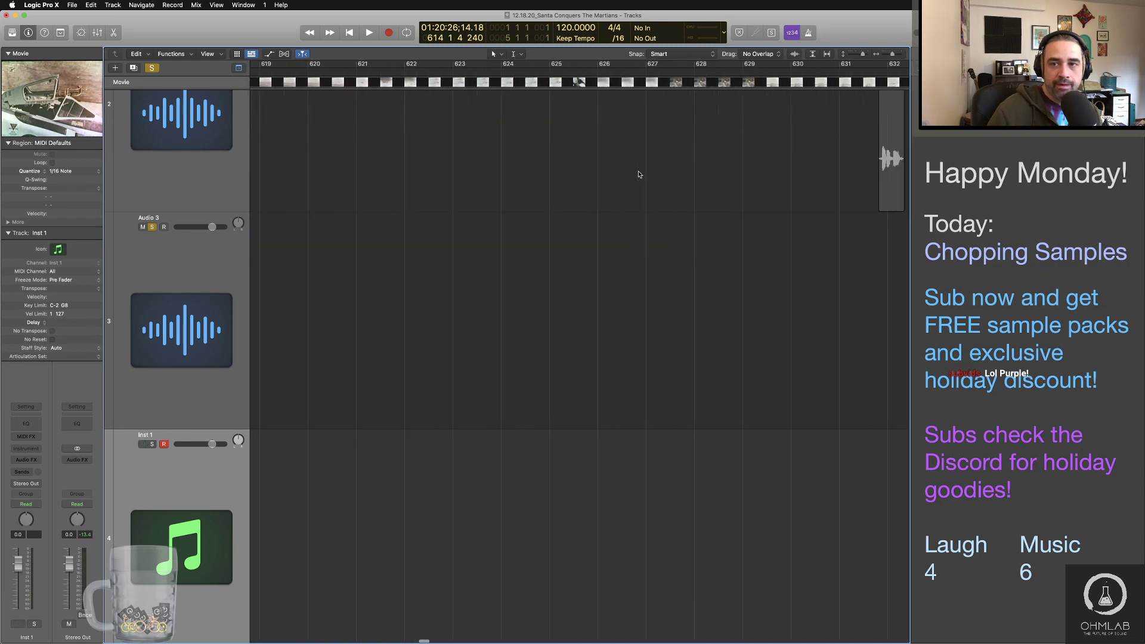
{"action": "key", "text": "super+Left"}
{"action": "key", "text": "super+Left"}
{"action": "key", "text": "super+Left"}
{"action": "key", "text": "super+Left"}
{"action": "left_click", "coordinate": [664, 169]}
{"action": "left_click_drag", "start_coordinate": [427, 330], "coordinate": [365, 359]}
{"action": "left_click", "coordinate": [344, 75]}
{"action": "key", "text": "space"}
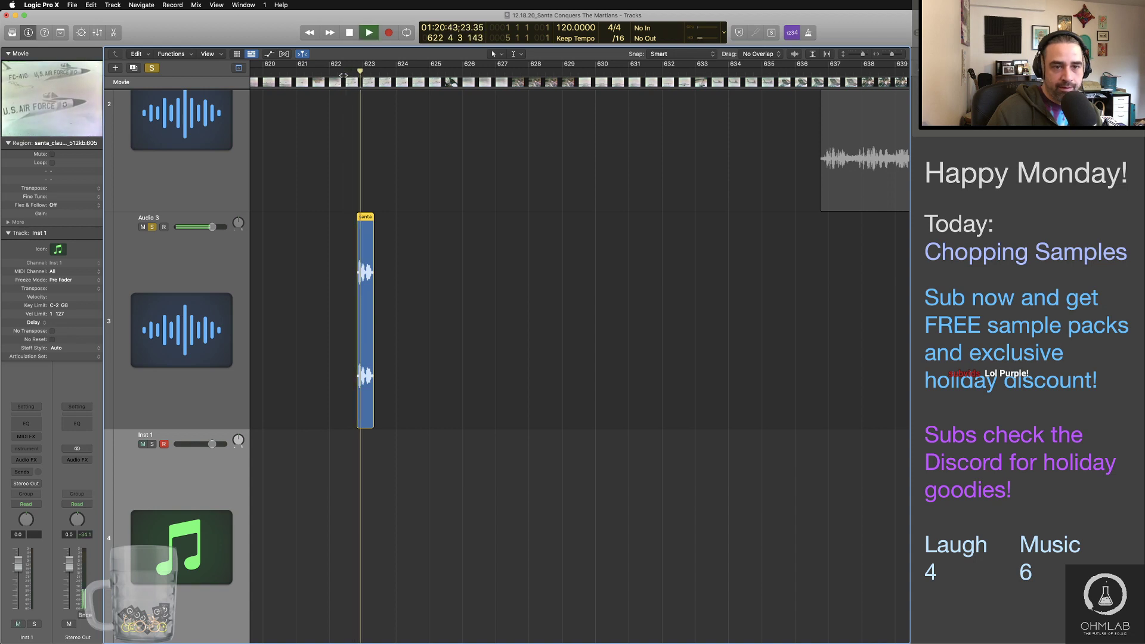
{"action": "key", "text": "space"}
Step: Trim the silence at the start of the region after "Now destroy them" and play it back
{"action": "key", "text": "super+Right"}
{"action": "key", "text": "super+Right"}
{"action": "key", "text": "super+Right"}
{"action": "key", "text": "super+Right"}
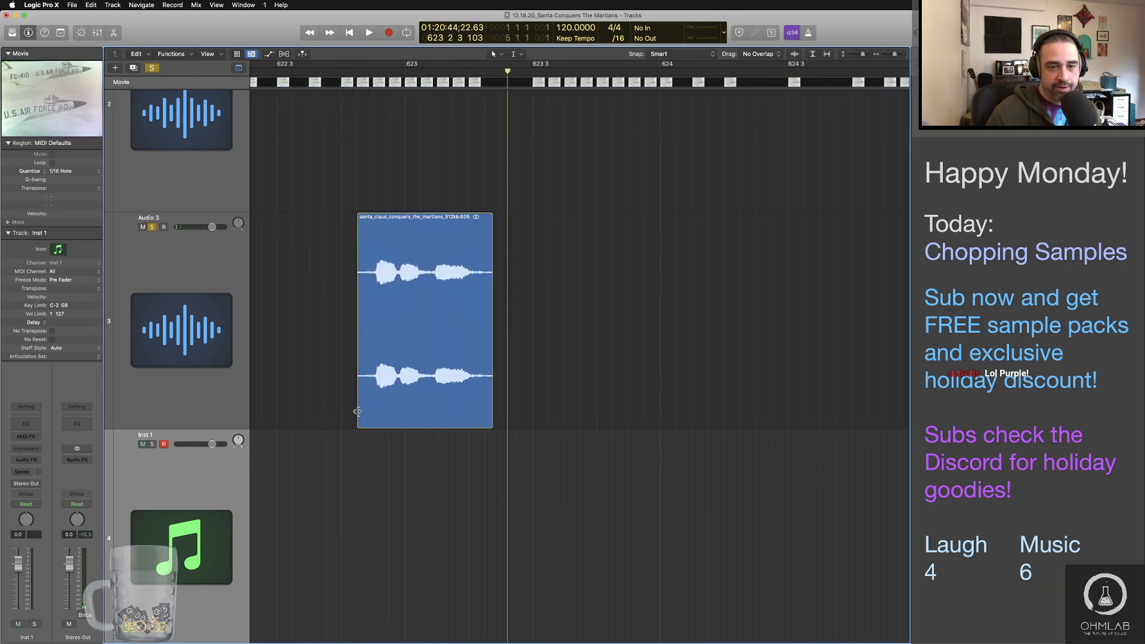
{"action": "left_click_drag", "start_coordinate": [358, 412], "coordinate": [387, 384]}
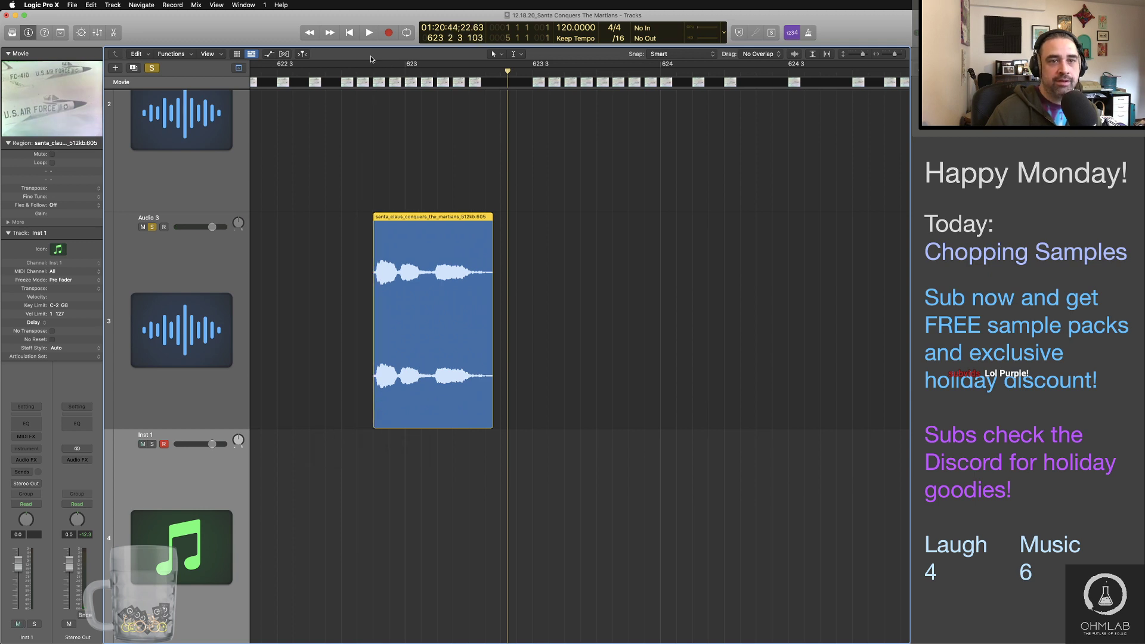
{"action": "left_click", "coordinate": [358, 74]}
{"action": "key", "text": "space"}
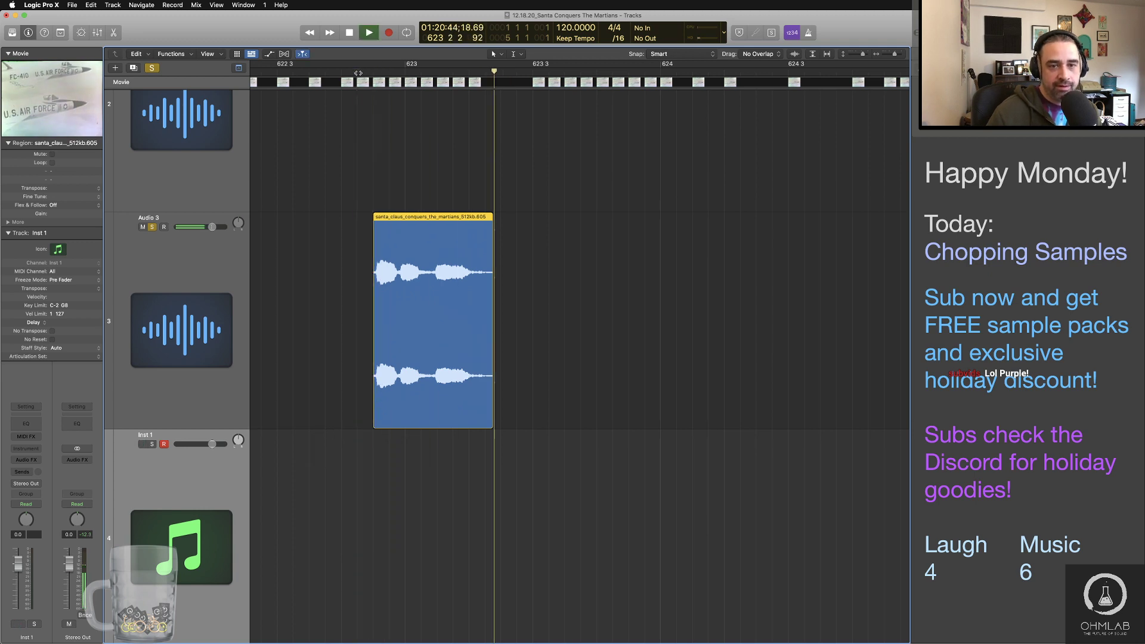
{"action": "key", "text": "space"}
Step: Trim the region's start to about 622 4 3, extend its end to about 623 2 3 and play it through
{"action": "scroll", "coordinate": [375, 366], "scroll_direction": "up", "scroll_amount": 5}
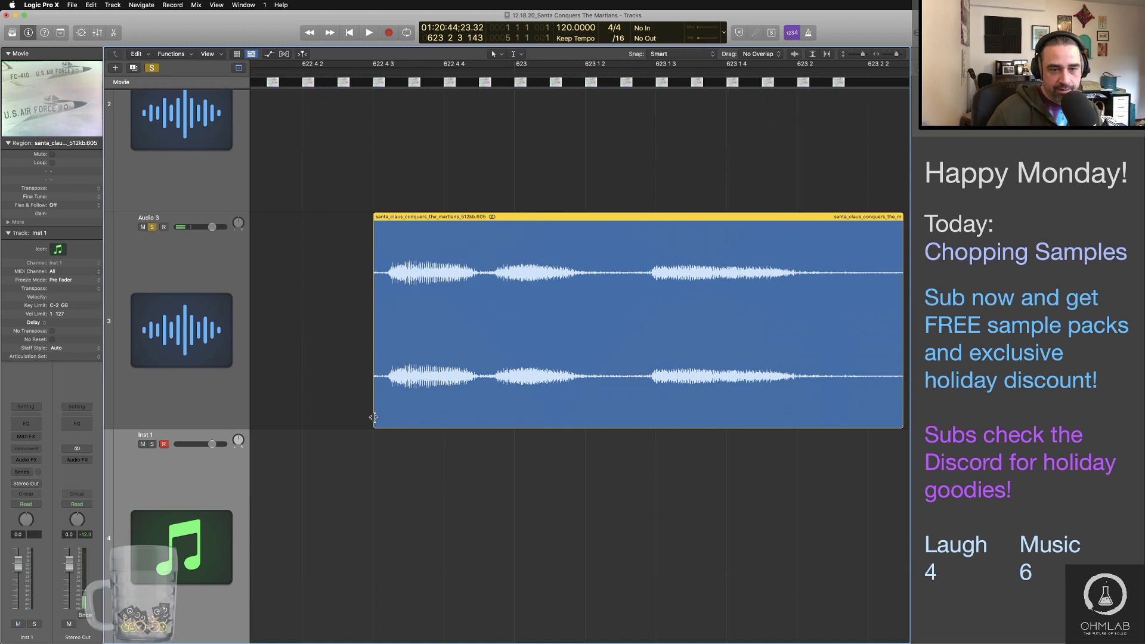
{"action": "left_click_drag", "start_coordinate": [380, 417], "coordinate": [386, 417]}
{"action": "scroll", "coordinate": [405, 419], "scroll_direction": "down", "scroll_amount": 4}
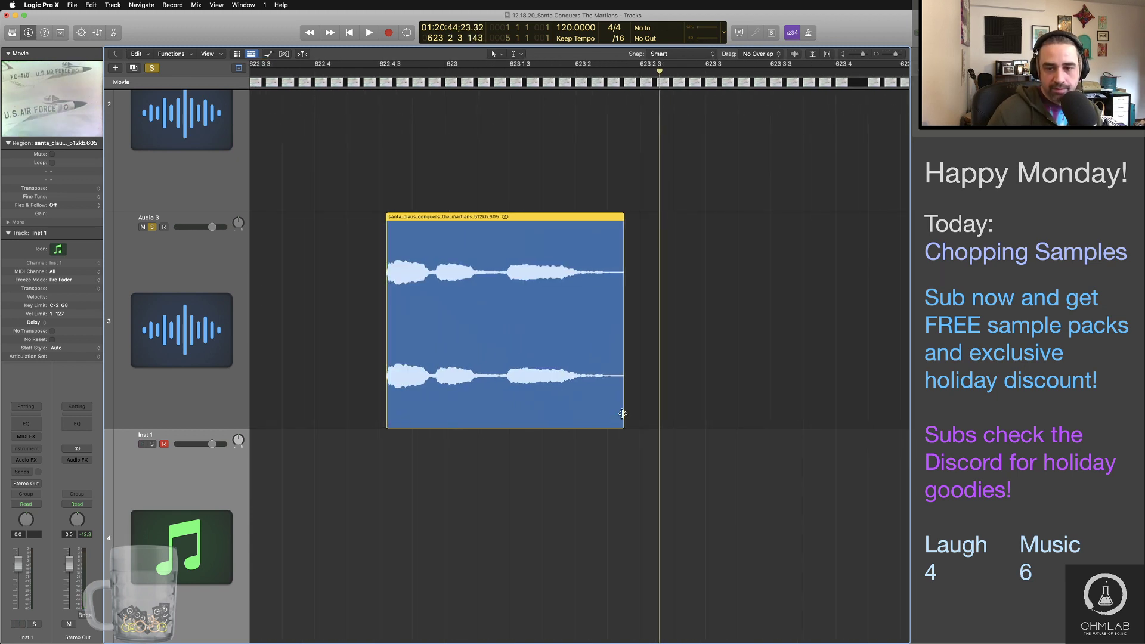
{"action": "left_click_drag", "start_coordinate": [625, 414], "coordinate": [635, 407]}
{"action": "left_click", "coordinate": [336, 72]}
{"action": "key", "text": "space"}
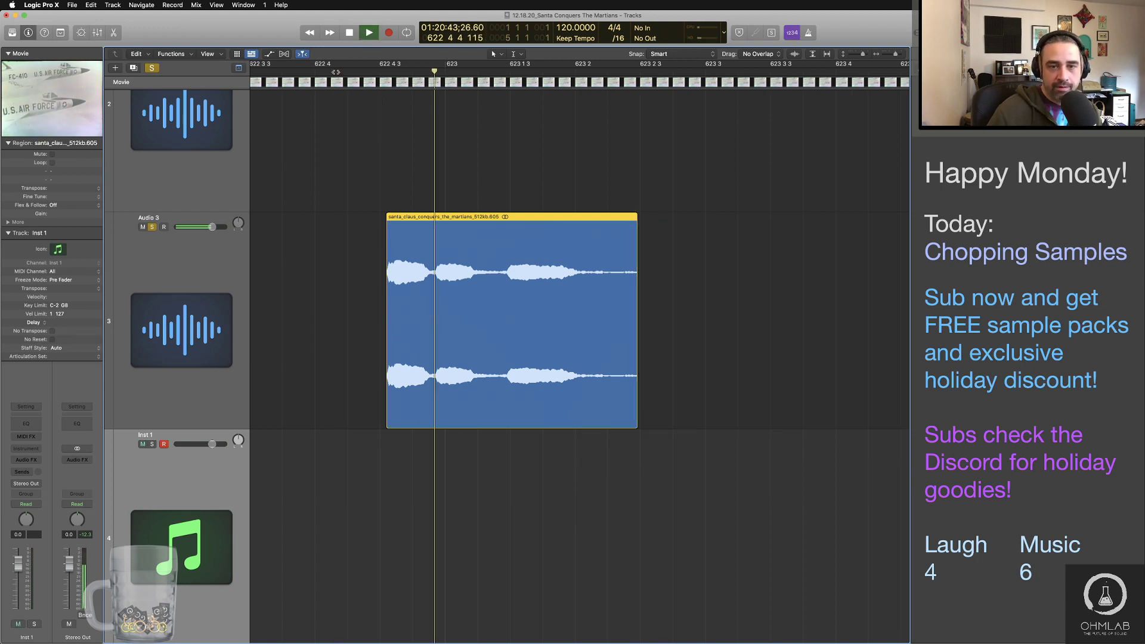
{"action": "key", "text": "space"}
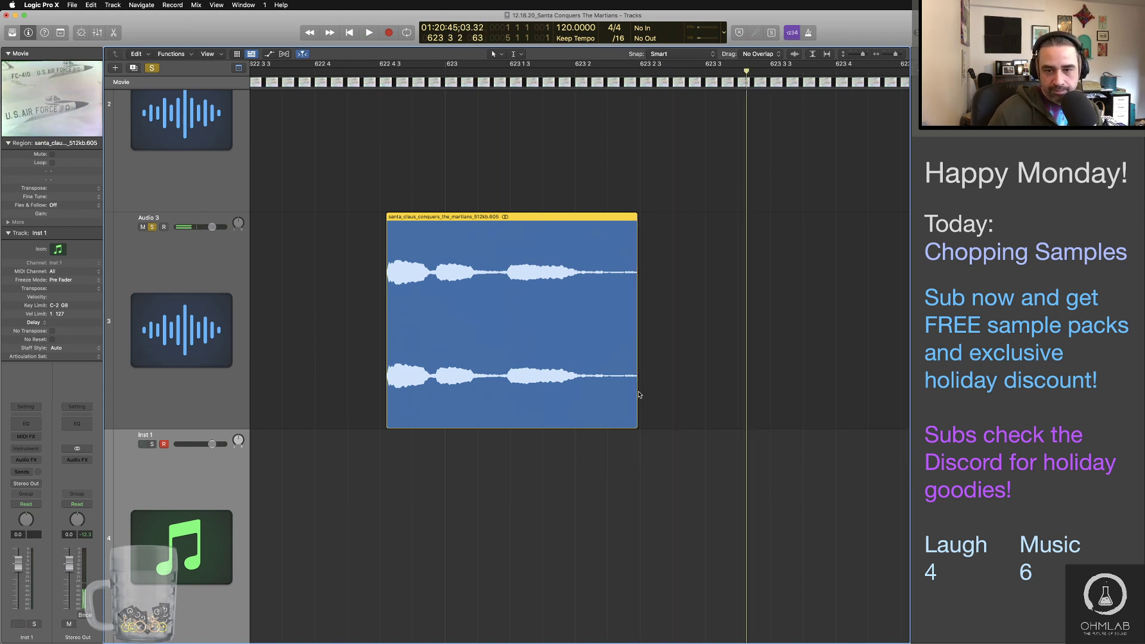
Step: Shorten the region's end to about 623 2 2, replay it and name it "Do as I say"
{"action": "left_click_drag", "start_coordinate": [635, 393], "coordinate": [623, 393]}
{"action": "double_click", "coordinate": [301, 70]}
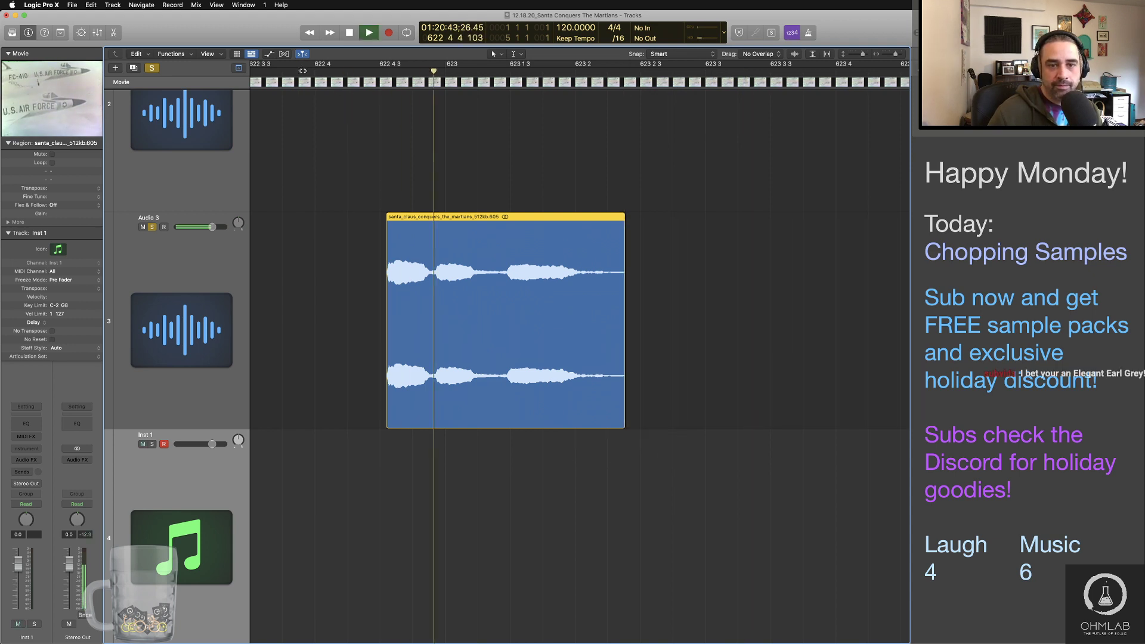
{"action": "key", "text": "space"}
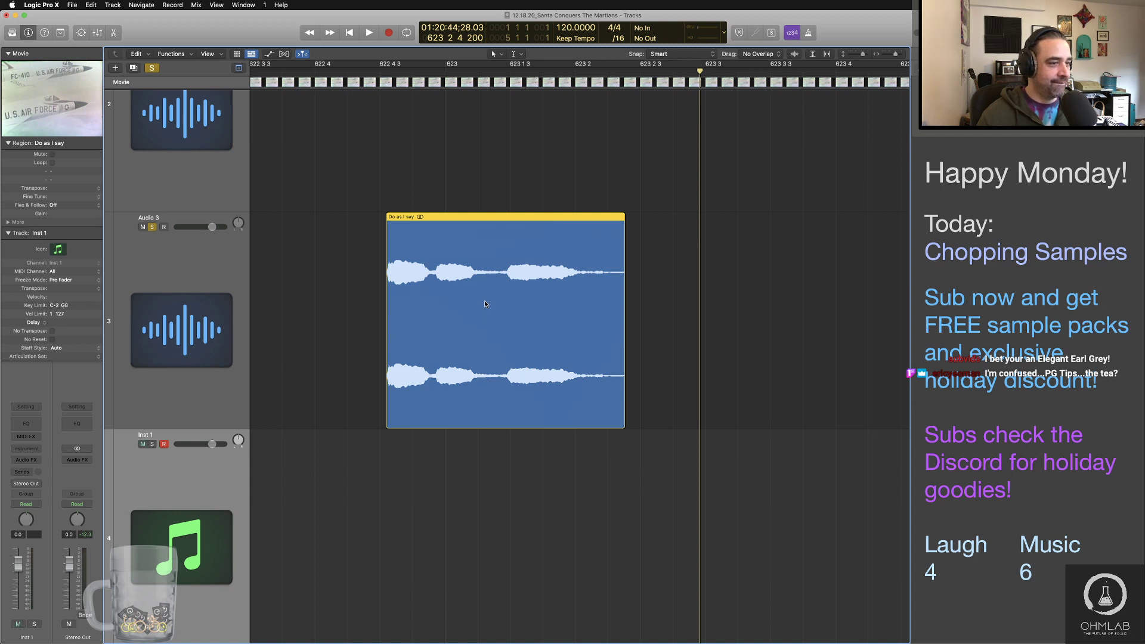
Step: Move the next unnamed region from Audio 2 onto Audio 3 after "Do as I say", starting just before bar 625, and play it back
{"action": "key", "text": "super+Left"}
{"action": "key", "text": "super+Left"}
{"action": "key", "text": "super+Left"}
{"action": "key", "text": "super+Left"}
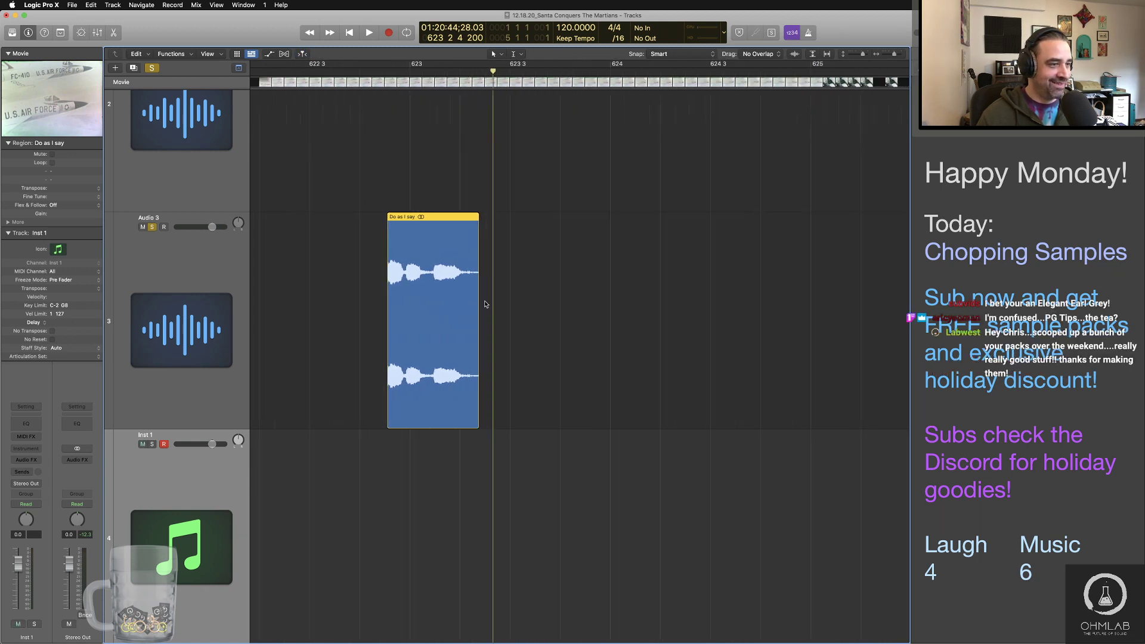
{"action": "key", "text": "super+Left"}
{"action": "key", "text": "super+Left"}
{"action": "key", "text": "super+Left"}
{"action": "key", "text": "super+Left"}
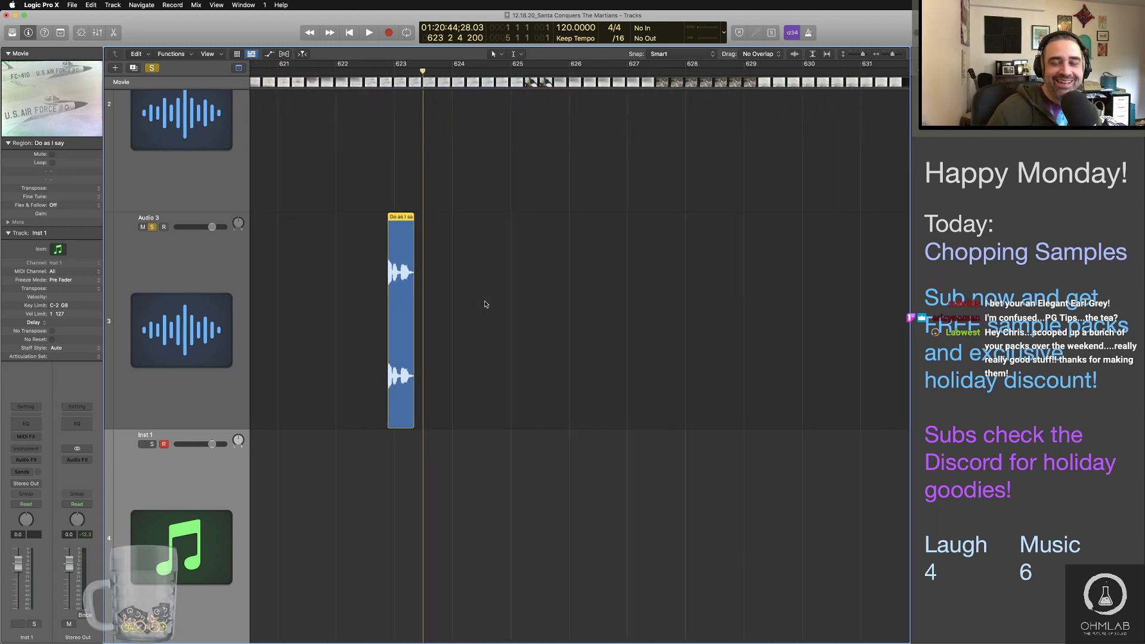
{"action": "left_click_drag", "start_coordinate": [795, 203], "coordinate": [472, 347]}
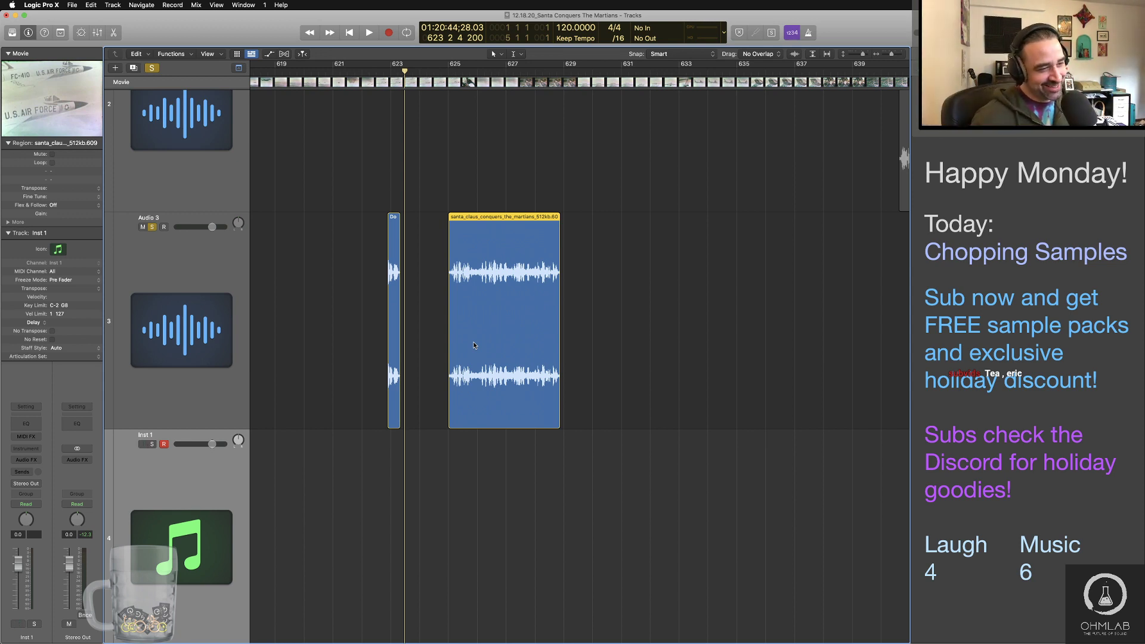
{"action": "left_click", "coordinate": [435, 74]}
{"action": "key", "text": "space"}
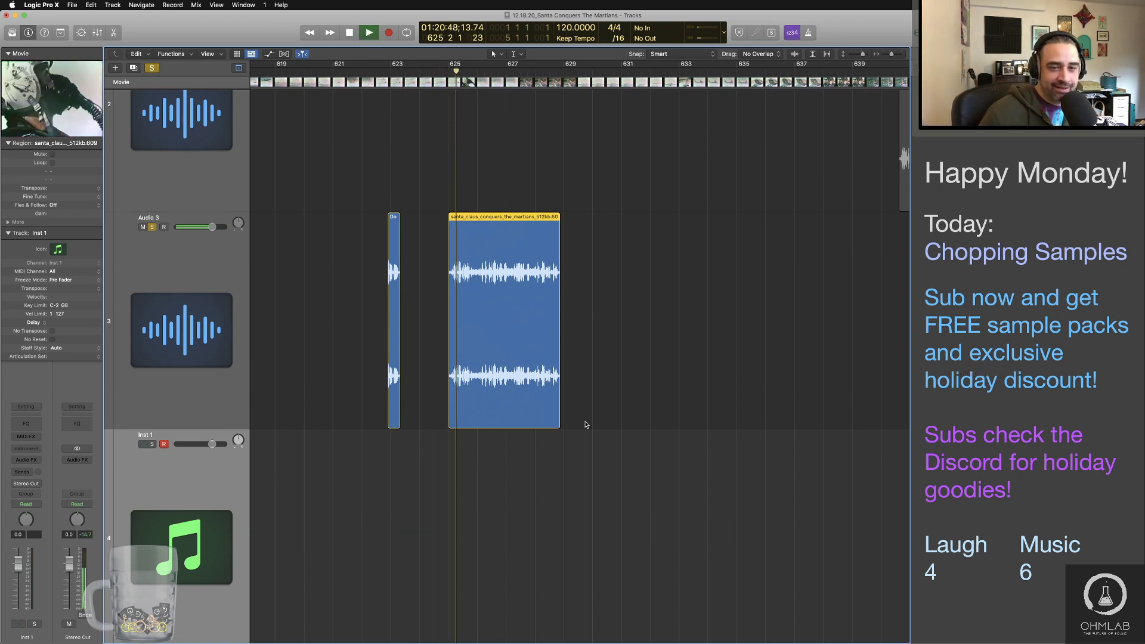
Step: Trim the silence at the start of the region after "Do as I say" to about 625 1 3 and play it through to the end
{"action": "key", "text": "super+Right"}
{"action": "key", "text": "super+Right"}
{"action": "key", "text": "super+Right"}
{"action": "key", "text": "super+Right"}
{"action": "key", "text": "super+Right"}
{"action": "key", "text": "super+Right"}
{"action": "key", "text": "super+Right"}
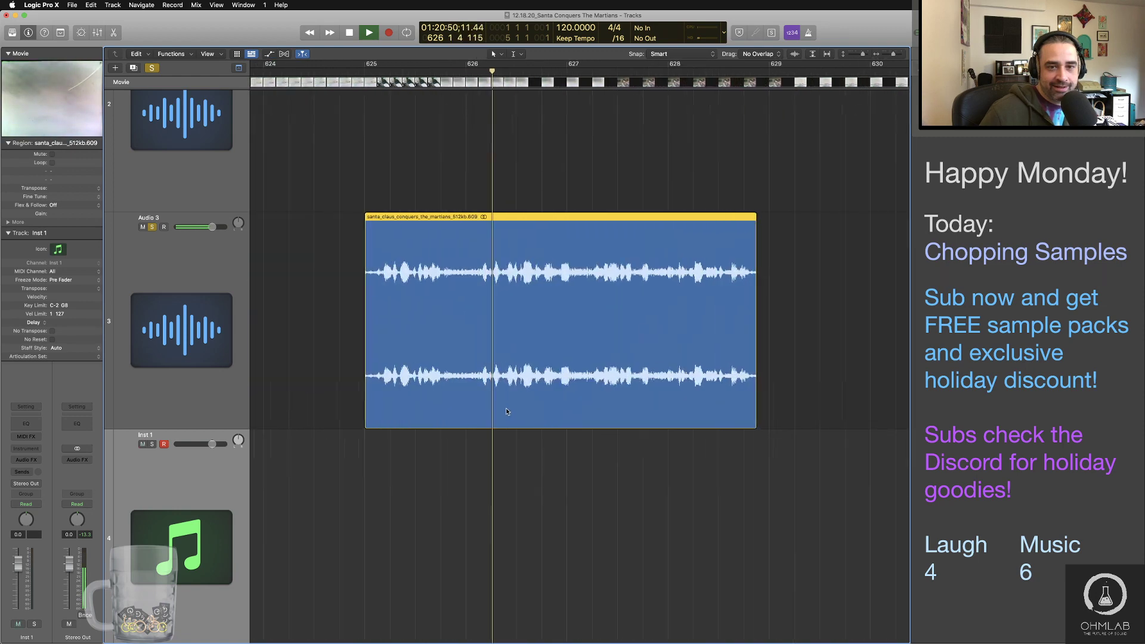
{"action": "key", "text": "super+Right"}
{"action": "key", "text": "super+Right"}
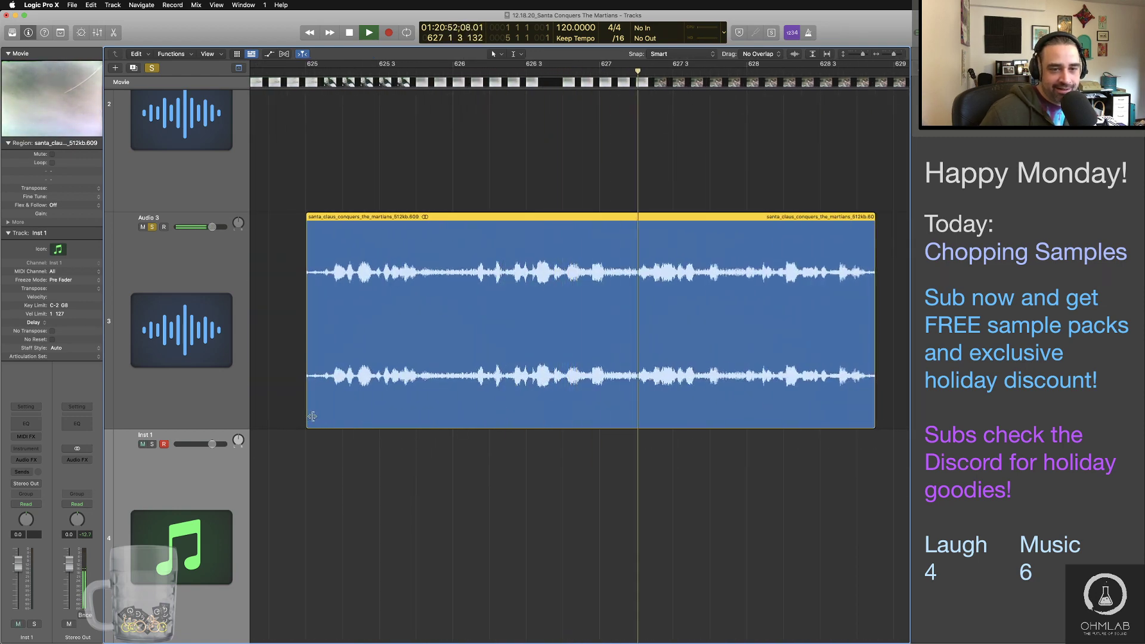
{"action": "left_click_drag", "start_coordinate": [312, 416], "coordinate": [332, 416]}
{"action": "key", "text": "space"}
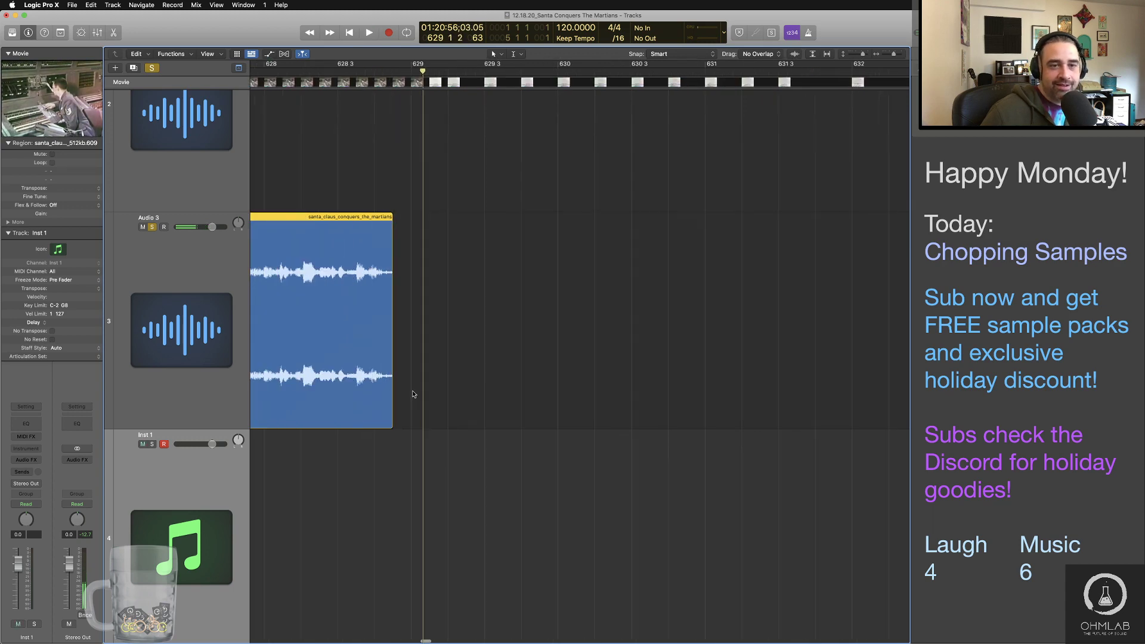
Step: Replay the region's opening, trim its start slightly further to cut tight to the first word, and check it by ear
{"action": "scroll", "coordinate": [411, 392], "scroll_direction": "left", "scroll_amount": 10}
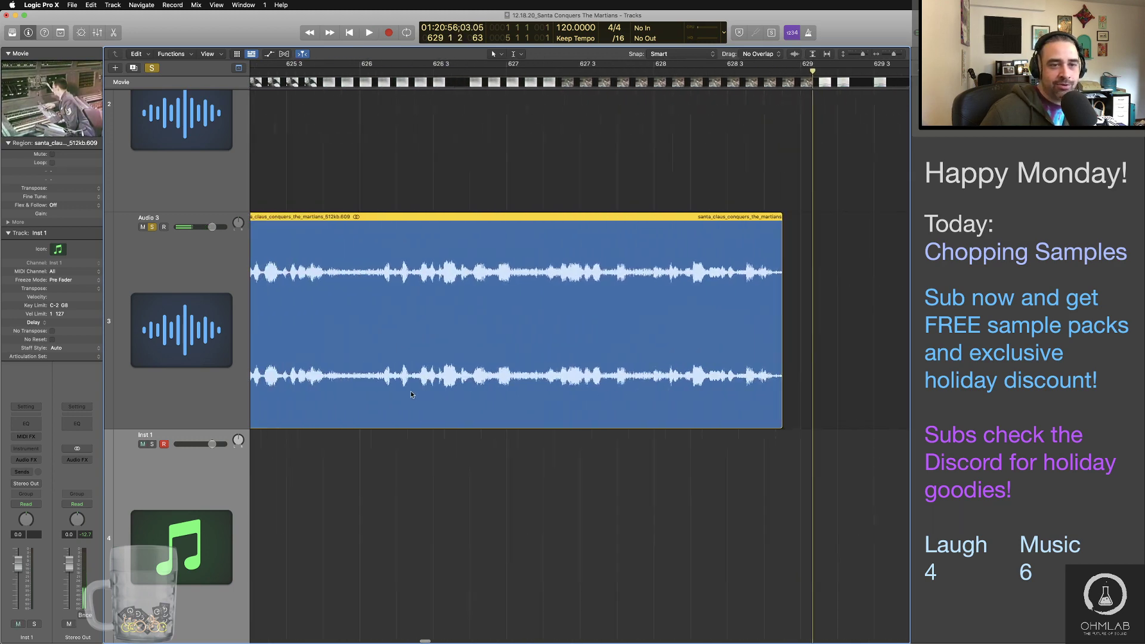
{"action": "left_click", "coordinate": [363, 73]}
{"action": "key", "text": "space"}
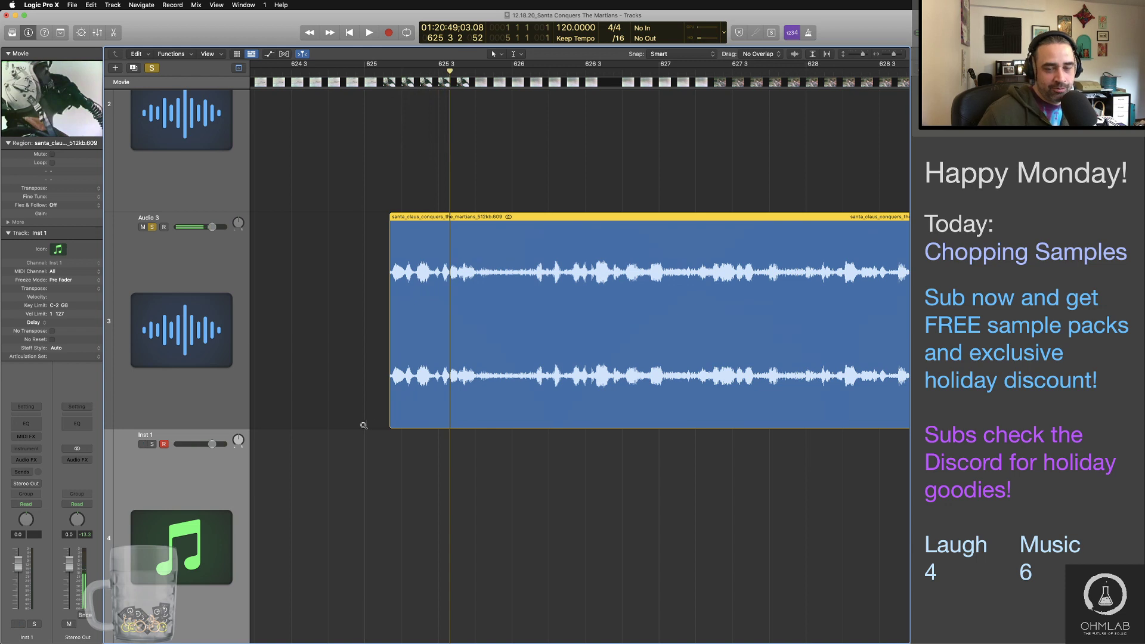
{"action": "scroll", "coordinate": [364, 426], "scroll_direction": "up", "scroll_amount": 5}
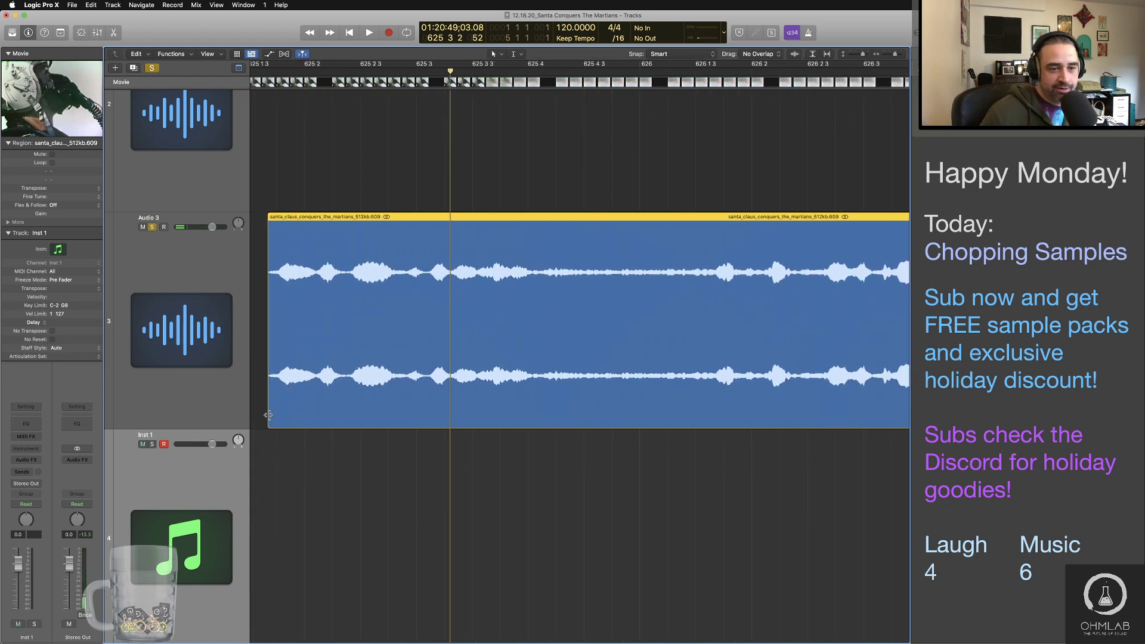
{"action": "left_click_drag", "start_coordinate": [268, 416], "coordinate": [277, 416]}
{"action": "left_click", "coordinate": [259, 77]}
{"action": "key", "text": "space"}
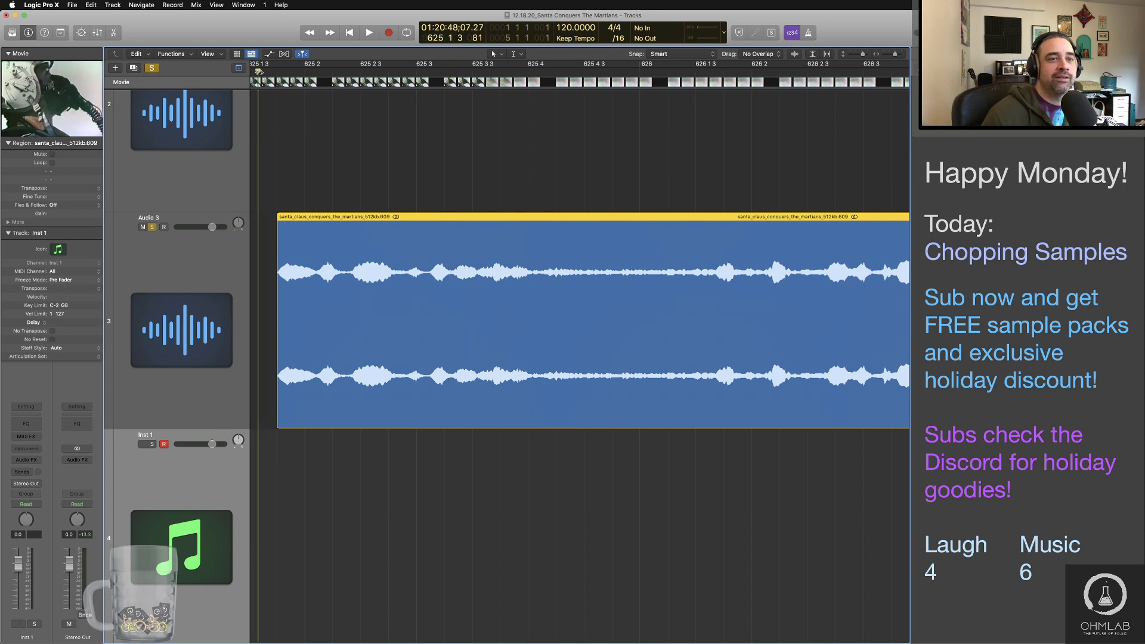
{"action": "key", "text": "space"}
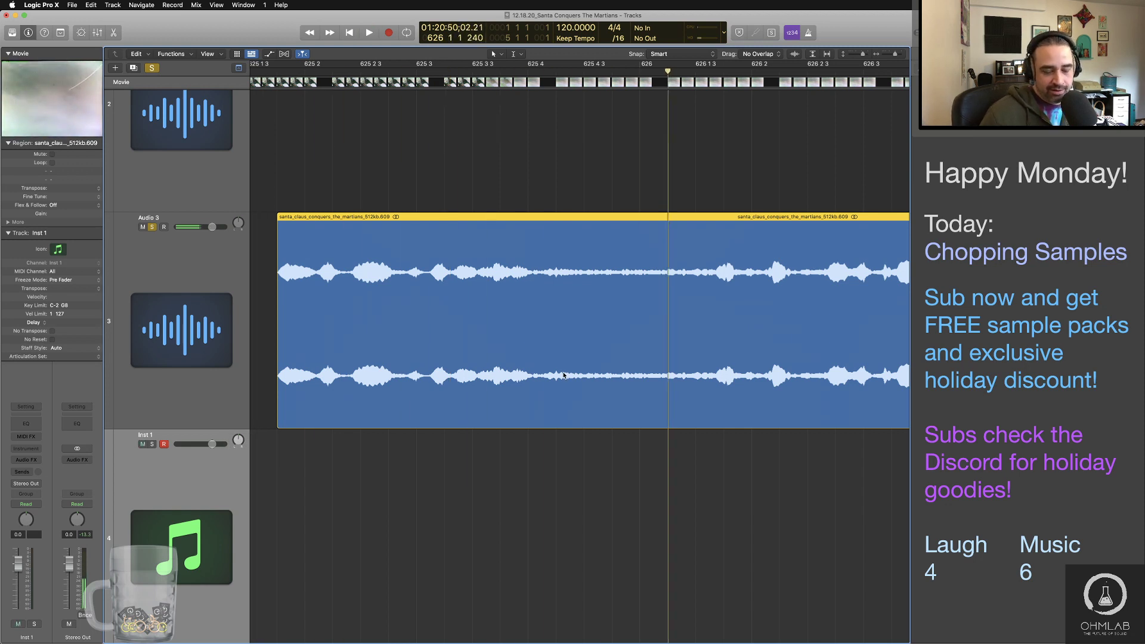
Step: Name the trimmed region "Danger grows with every minute"
{"action": "left_click", "coordinate": [385, 217]}
{"action": "type", "text": "Da"}
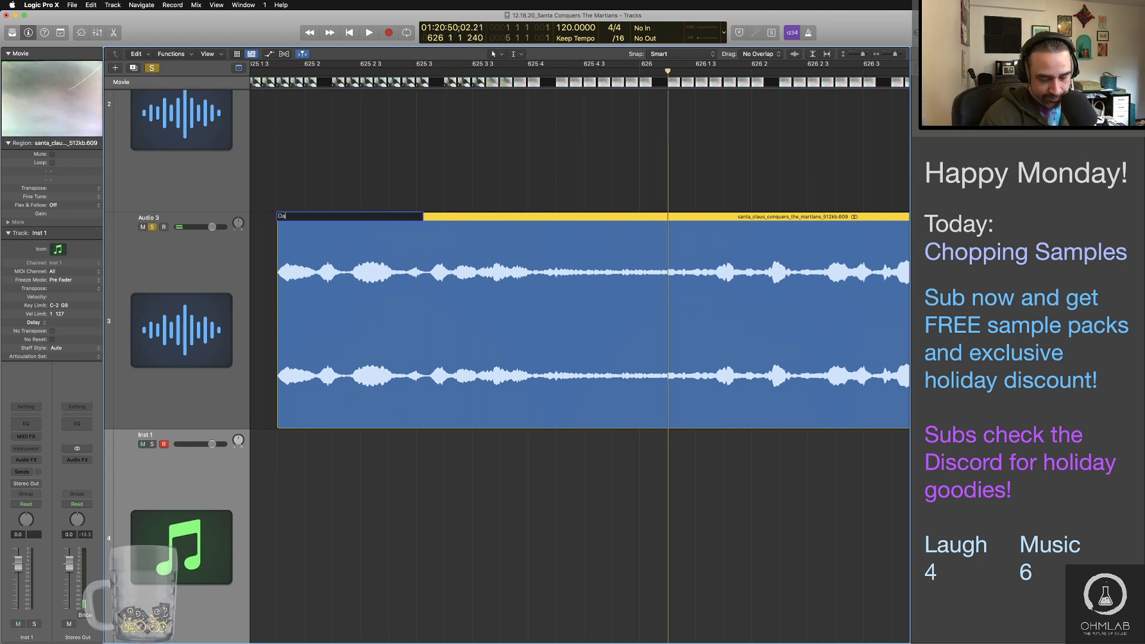
{"action": "type", "text": "nger"}
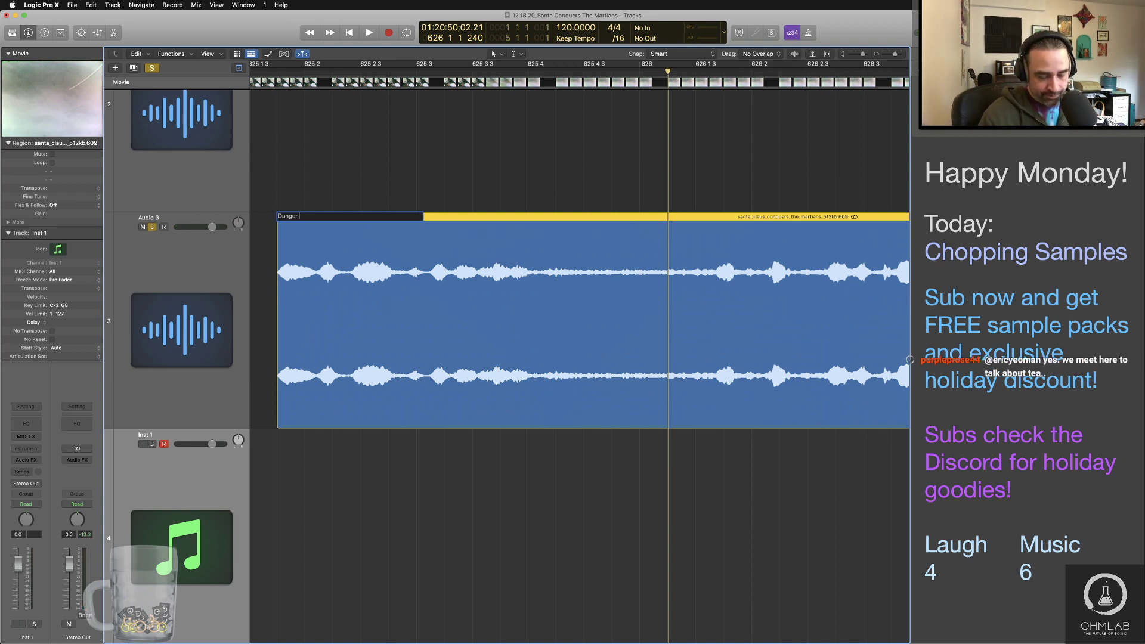
{"action": "type", "text": " grows with every m"}
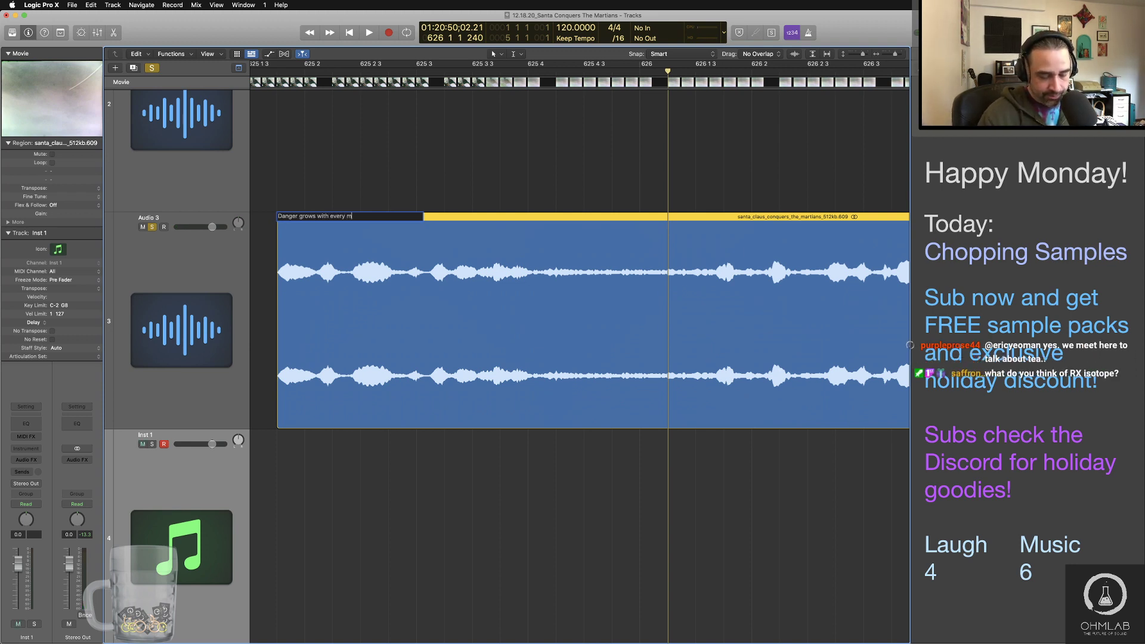
{"action": "type", "text": "inute"}
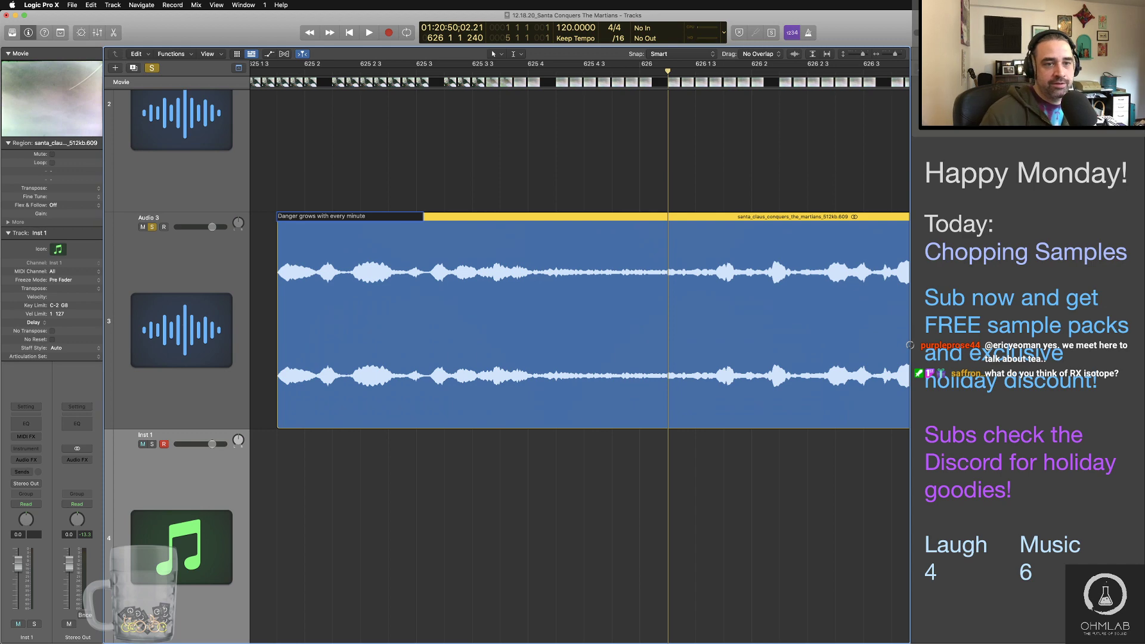
{"action": "key", "text": "Return"}
Step: Move the next unnamed region from Audio 2 onto Audio 3 after "Danger grows with every minute", starting around 631 4, and play it back
{"action": "key", "text": "super+Left"}
{"action": "key", "text": "super+Left"}
{"action": "key", "text": "super+Left"}
{"action": "key", "text": "super+Left"}
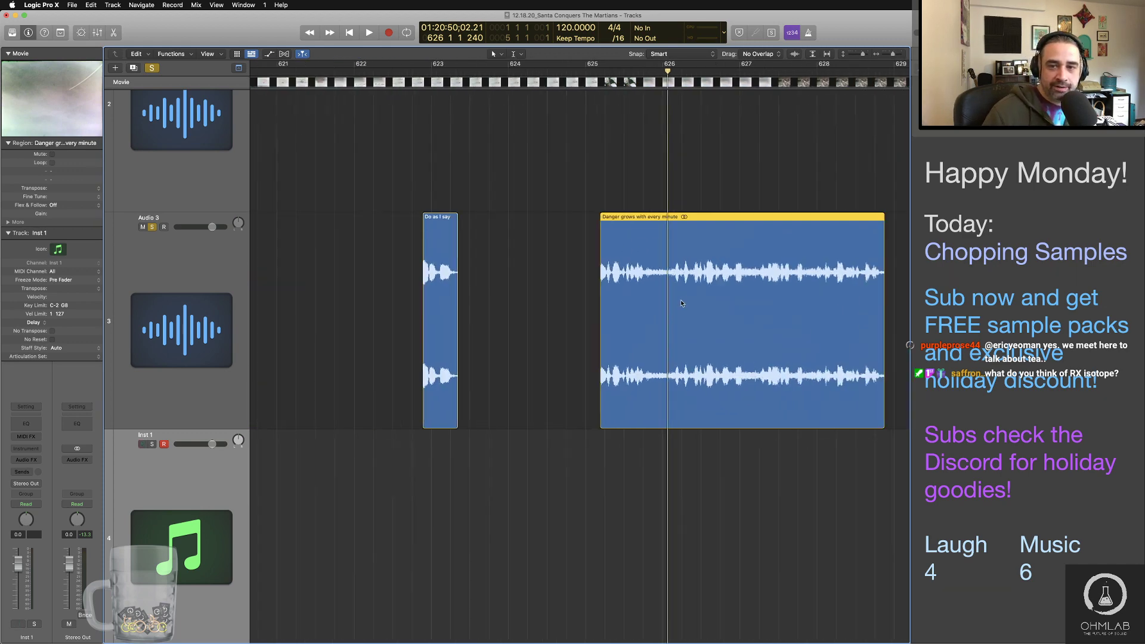
{"action": "scroll", "coordinate": [682, 302], "scroll_direction": "right", "scroll_amount": 10}
{"action": "key", "text": "super+Left"}
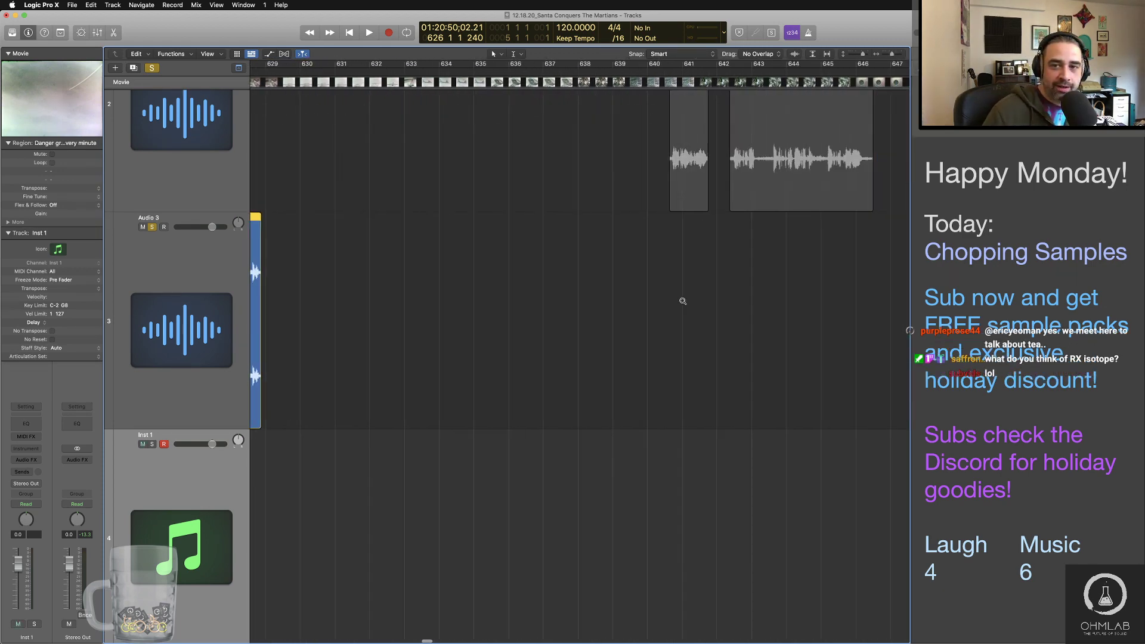
{"action": "left_click_drag", "start_coordinate": [682, 191], "coordinate": [377, 311]}
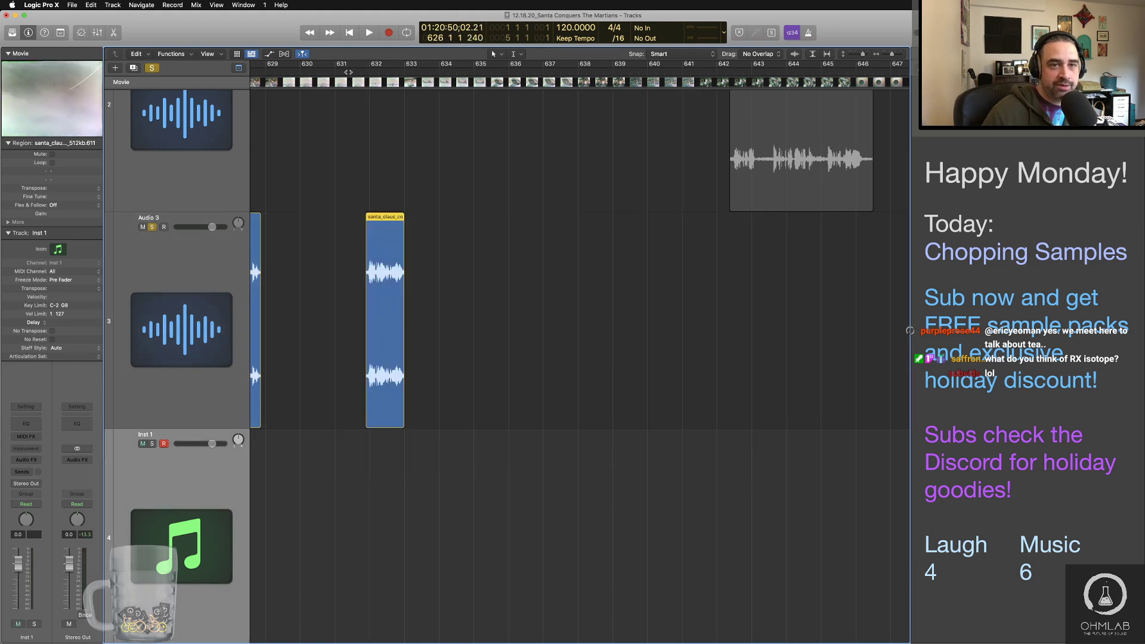
{"action": "key", "text": "space"}
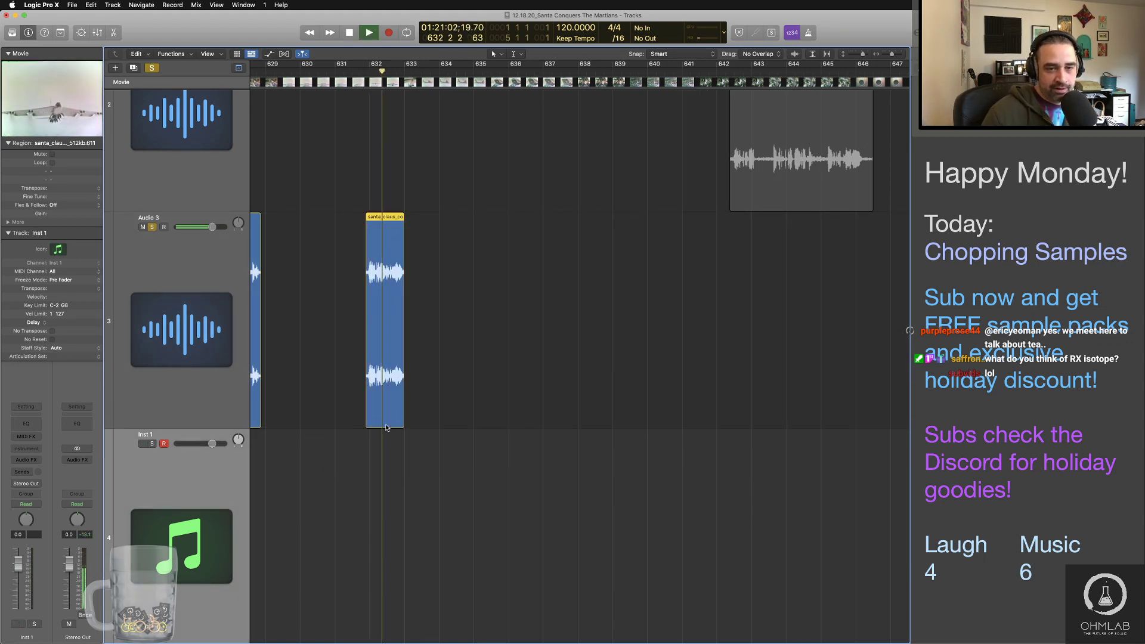
{"action": "key", "text": "super+Right"}
{"action": "key", "text": "super+Right"}
{"action": "key", "text": "super+Right"}
{"action": "key", "text": "space"}
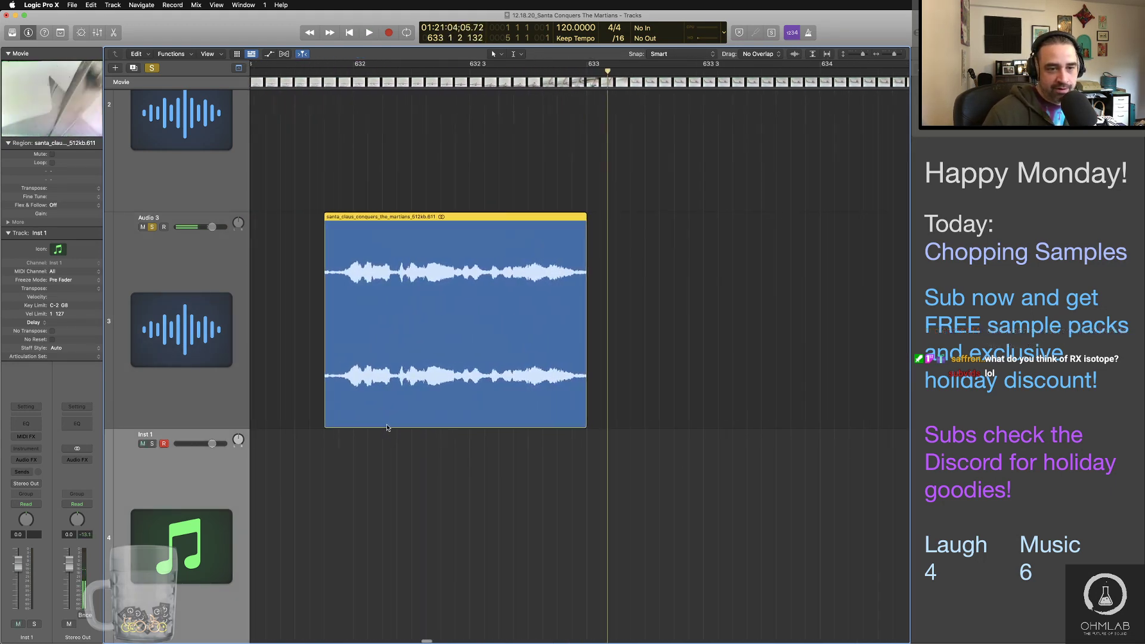
Step: Trim the region's start to just before bar 632, extend its end slightly to just before bar 633, and play it back
{"action": "scroll", "coordinate": [387, 427], "scroll_direction": "left", "scroll_amount": 2}
{"action": "left_click_drag", "start_coordinate": [343, 418], "coordinate": [363, 418]}
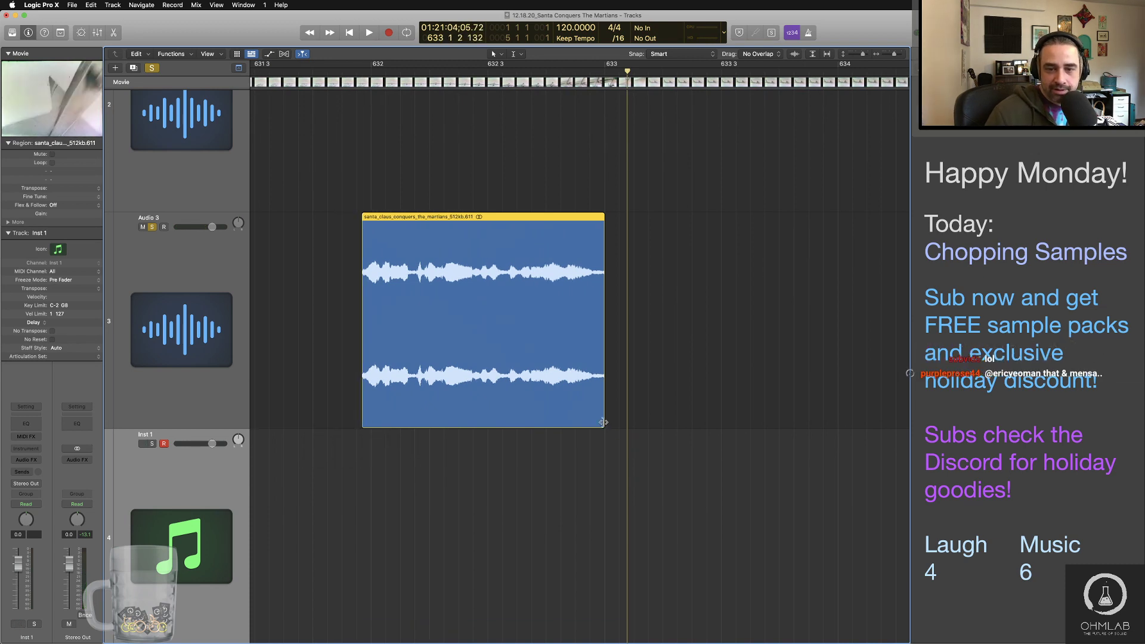
{"action": "left_click_drag", "start_coordinate": [603, 422], "coordinate": [608, 422]}
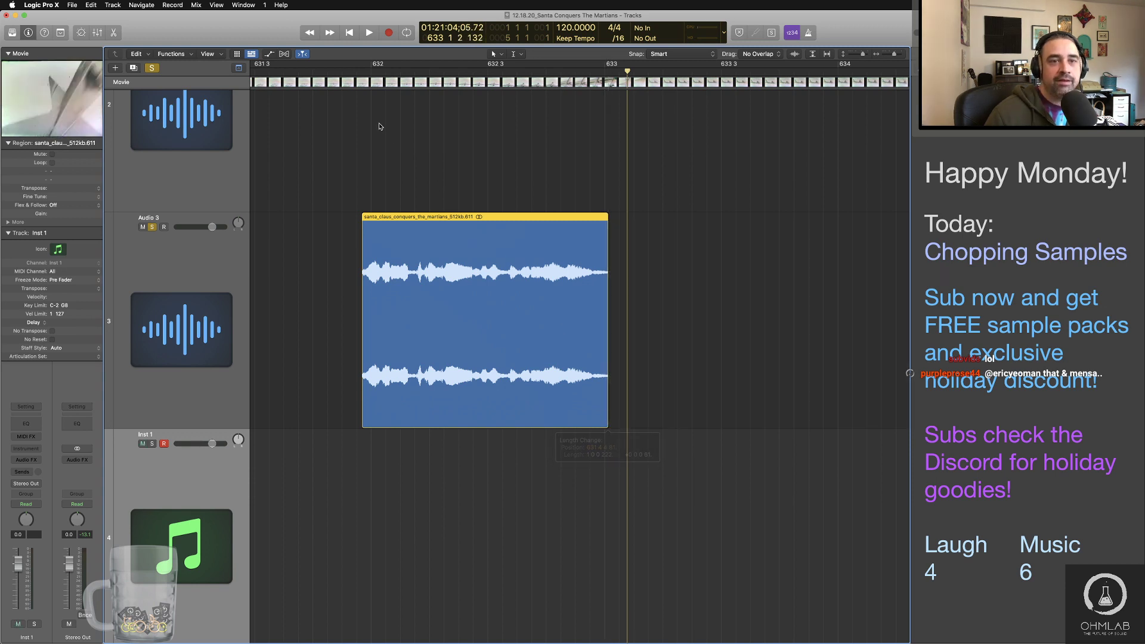
{"action": "double_click", "coordinate": [351, 70]}
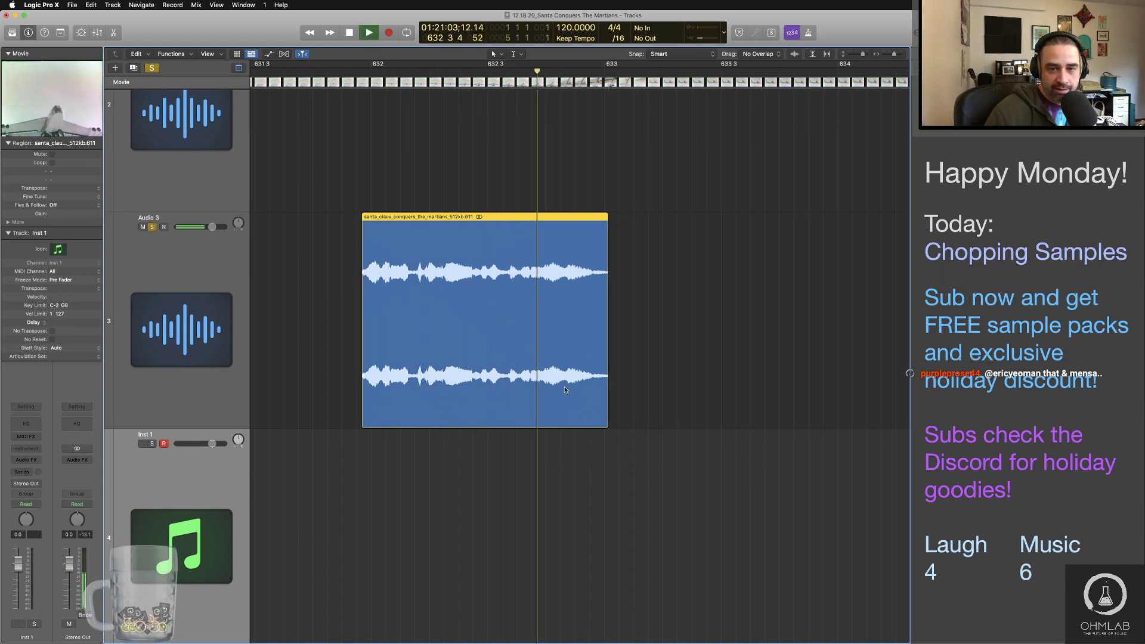
{"action": "key", "text": "space"}
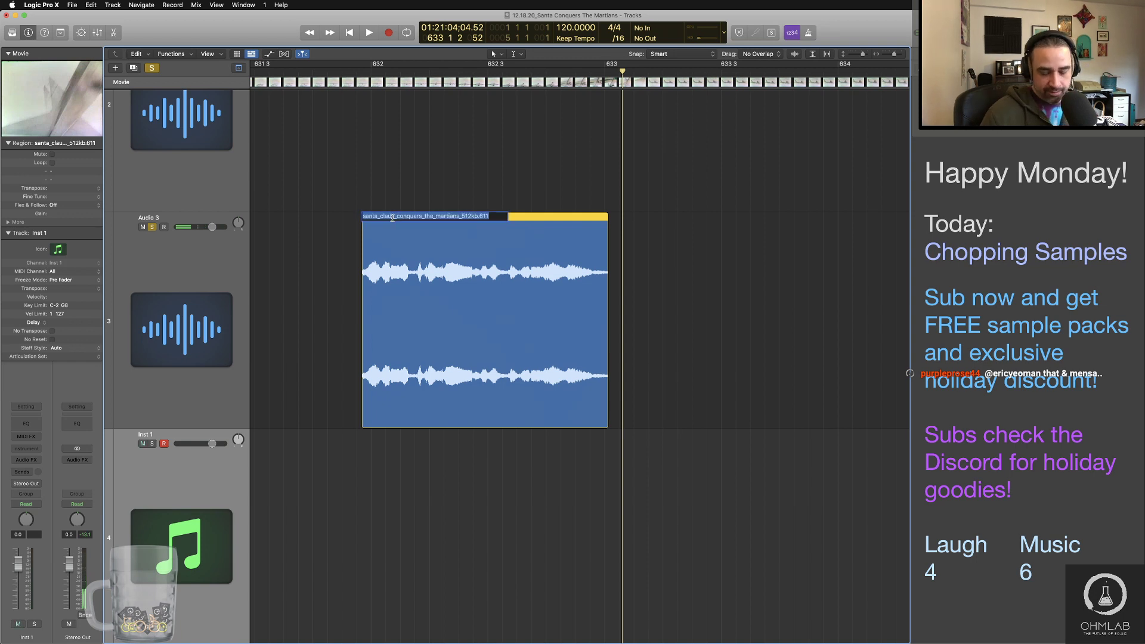
Step: Name the region "Nobody needs to be harmed" and replay it from the start
{"action": "type", "text": "ody needs to be "}
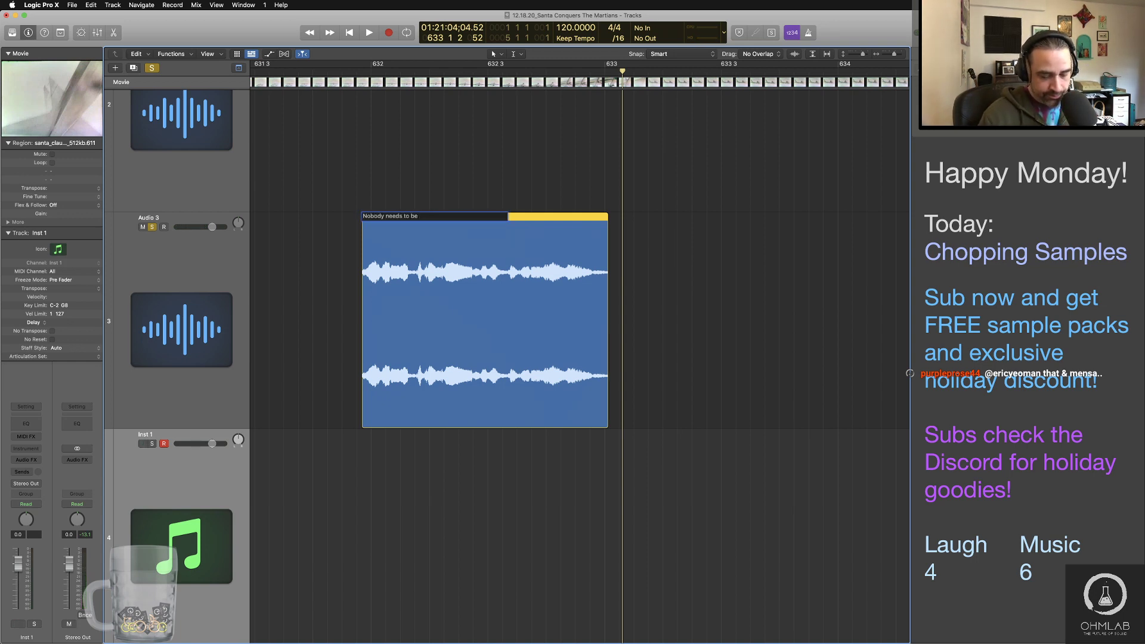
{"action": "type", "text": "harmed"}
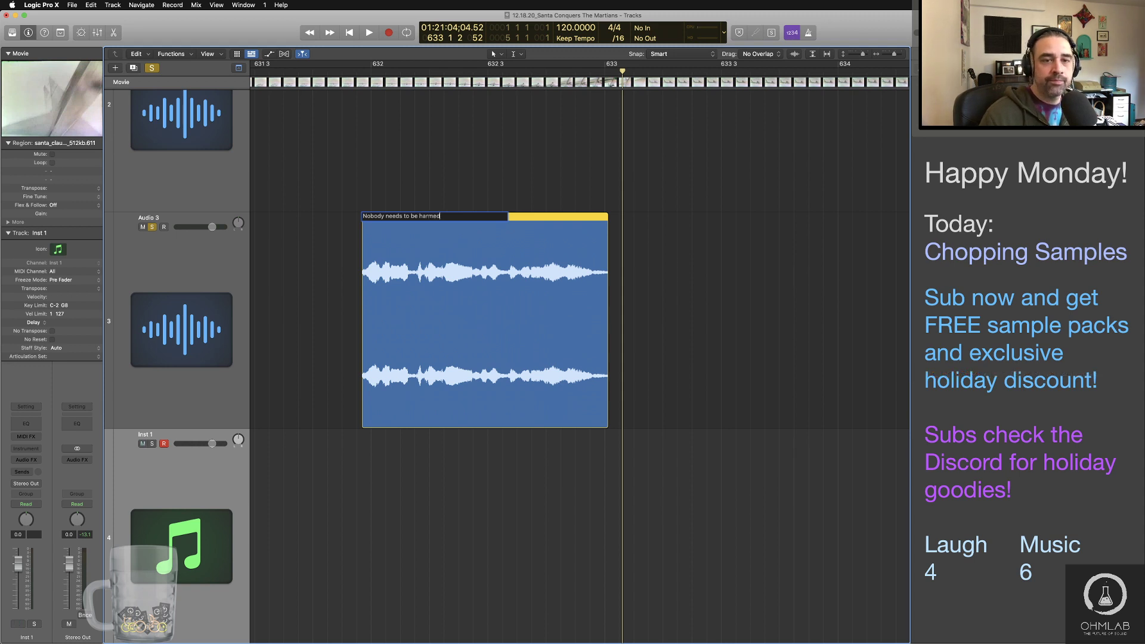
{"action": "key", "text": "Return"}
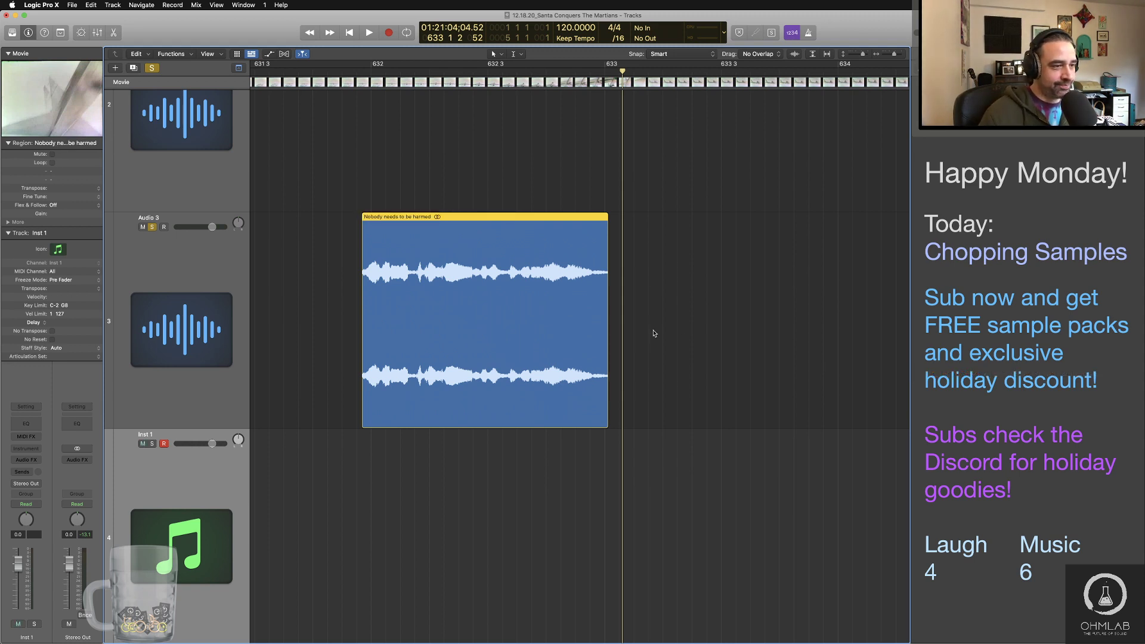
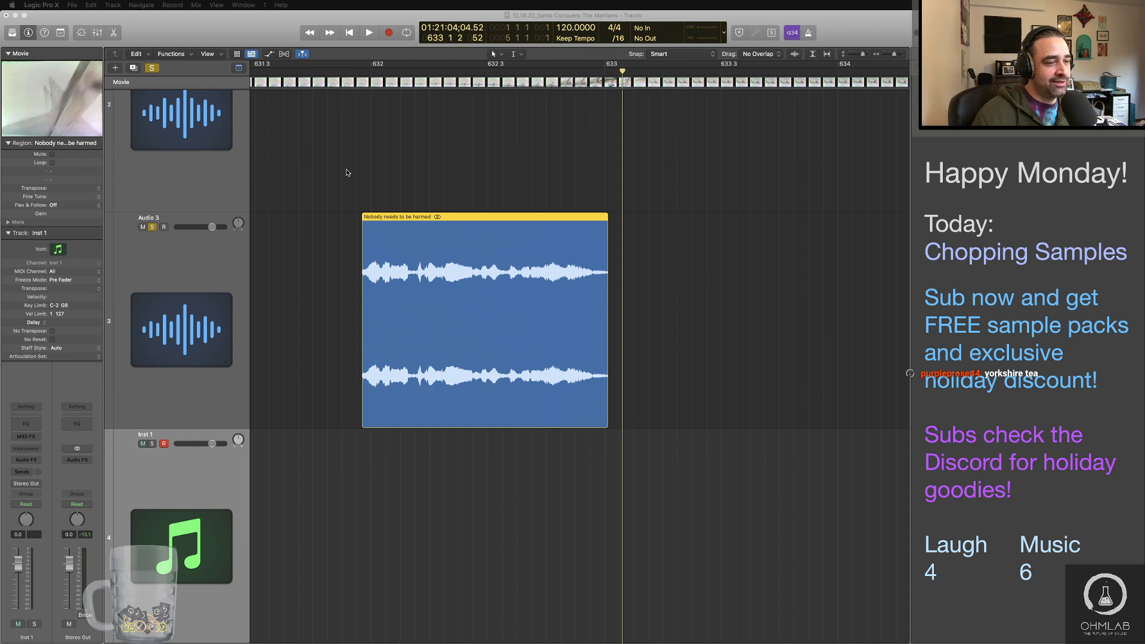
{"action": "left_click", "coordinate": [356, 71]}
{"action": "key", "text": "space"}
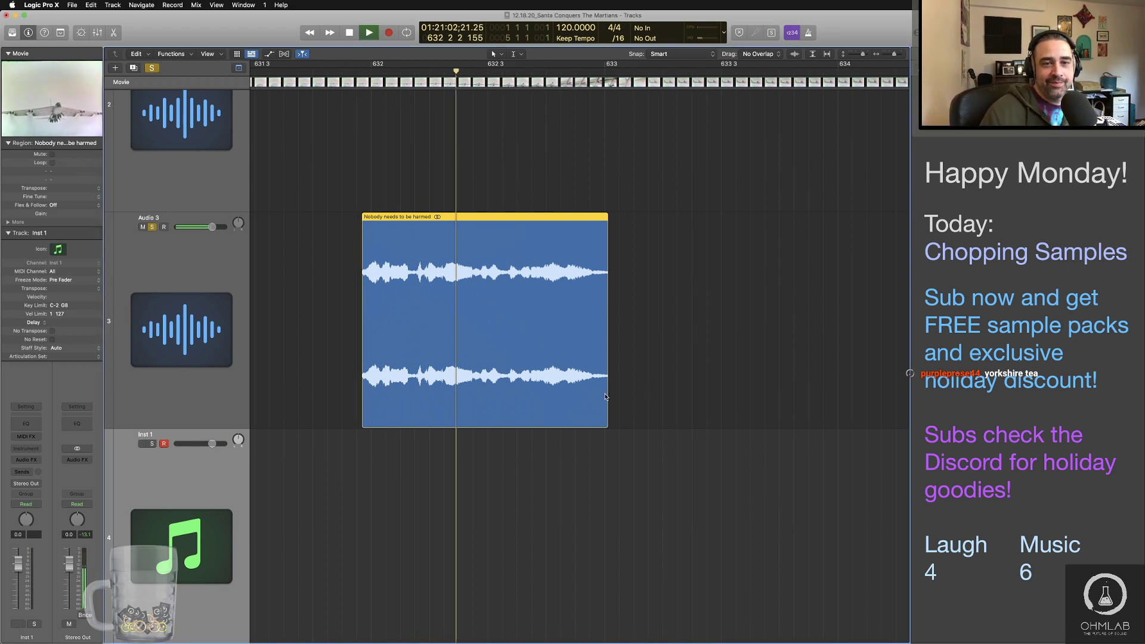
{"action": "key", "text": "space"}
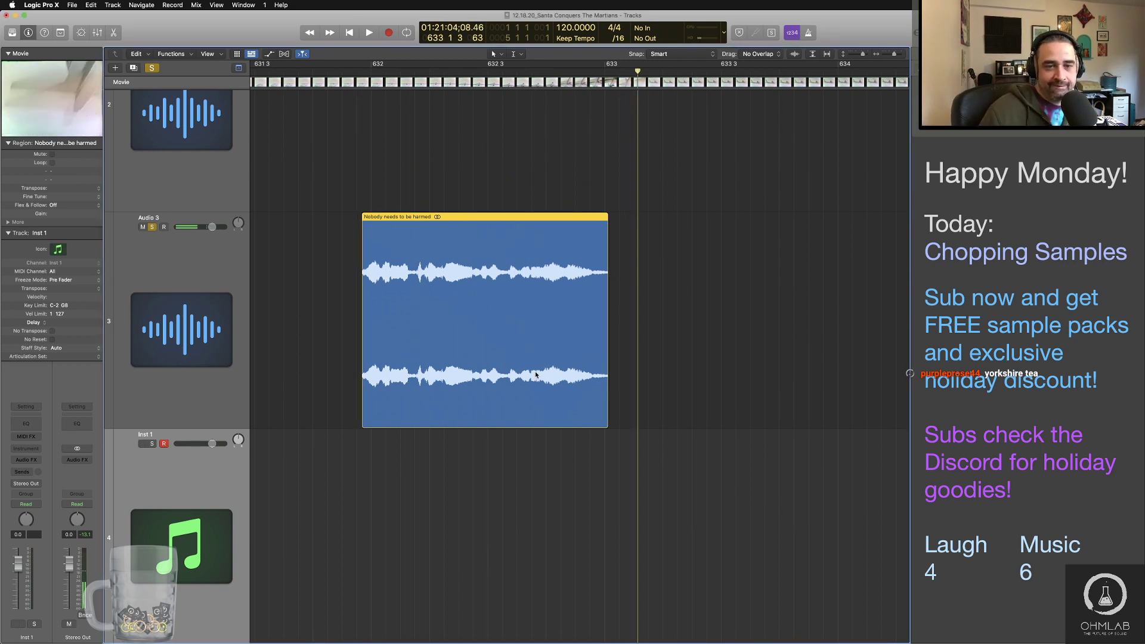
Step: Move the next unnamed region from Audio 2 onto Audio 3 after "Nobody needs to be harmed", starting around 634 3, and listen to its opening
{"action": "key", "text": "super+Left"}
{"action": "key", "text": "super+Left"}
{"action": "key", "text": "super+Left"}
{"action": "key", "text": "super+Left"}
{"action": "key", "text": "super+Left"}
{"action": "key", "text": "super+Left"}
{"action": "left_click_drag", "start_coordinate": [633, 197], "coordinate": [440, 327]}
{"action": "key", "text": "space"}
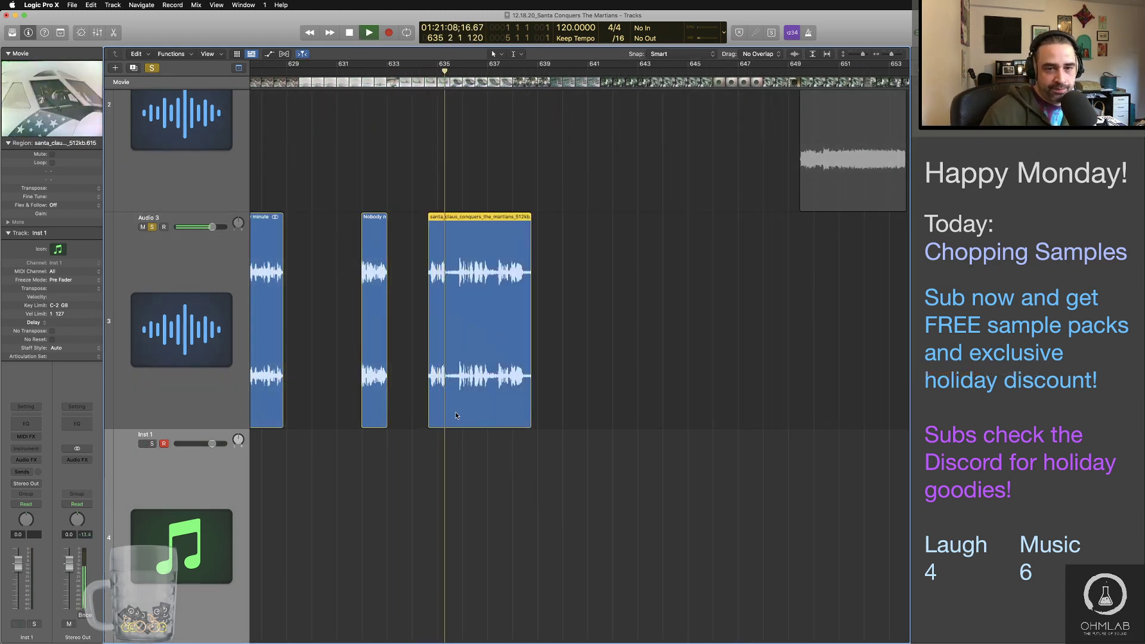
{"action": "key", "text": "space"}
Step: Trim the silence at the start of the region after "Nobody needs to be harmed" to about 634 3 4 and play it through
{"action": "key", "text": "super+Right"}
{"action": "key", "text": "super+Right"}
{"action": "key", "text": "super+Right"}
{"action": "key", "text": "super+Right"}
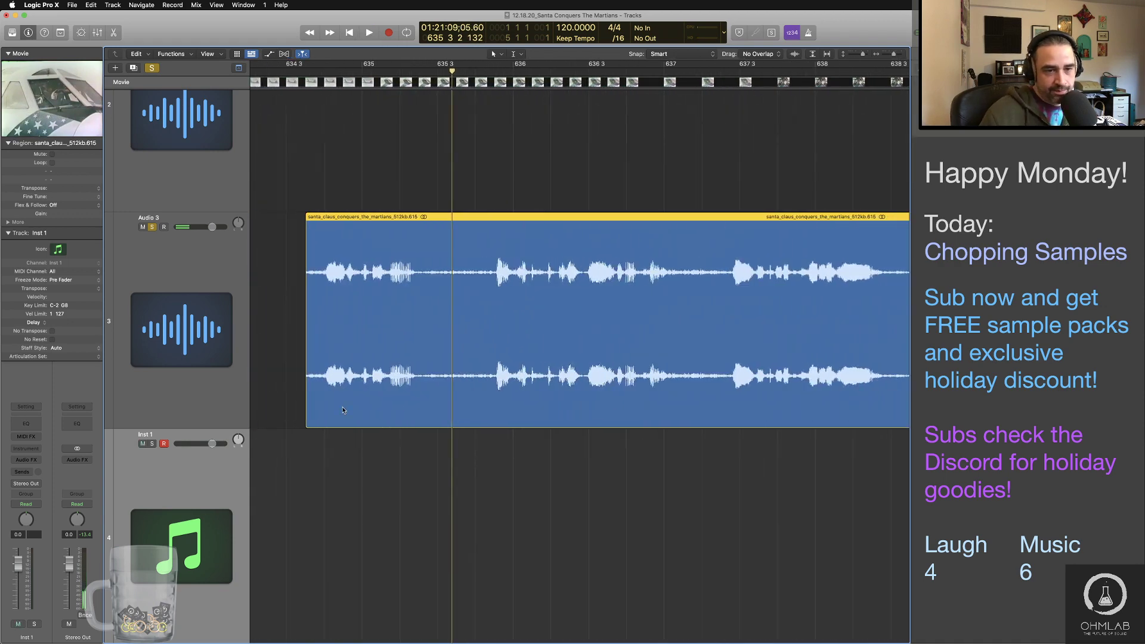
{"action": "left_click_drag", "start_coordinate": [308, 412], "coordinate": [350, 357]}
{"action": "key", "text": "space"}
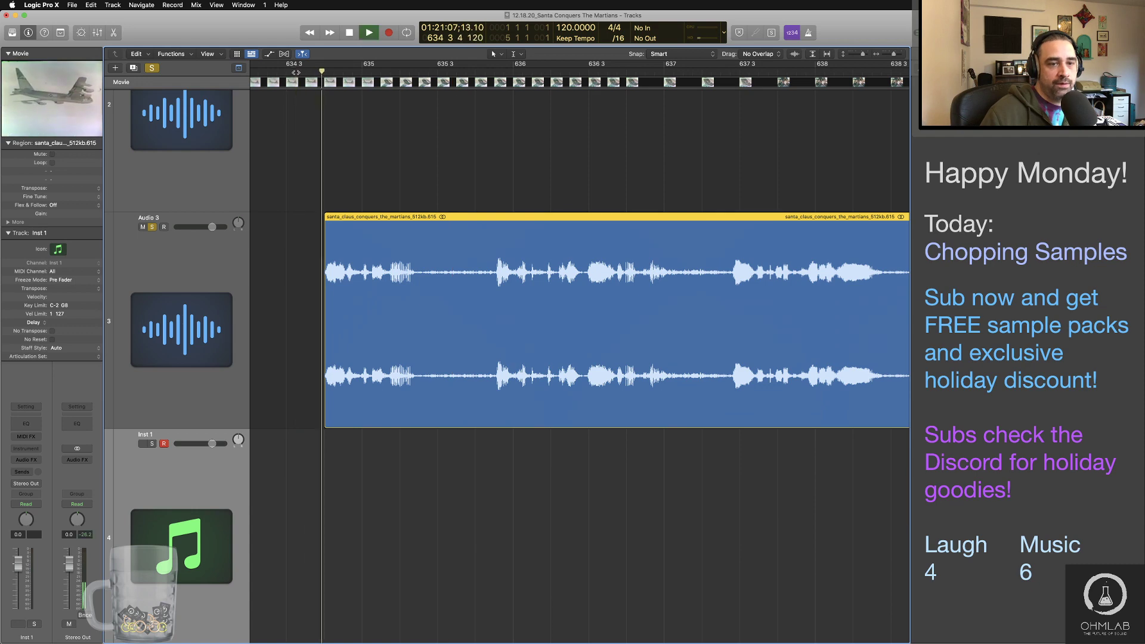
{"action": "key", "text": "super+Left"}
{"action": "key", "text": "super+Left"}
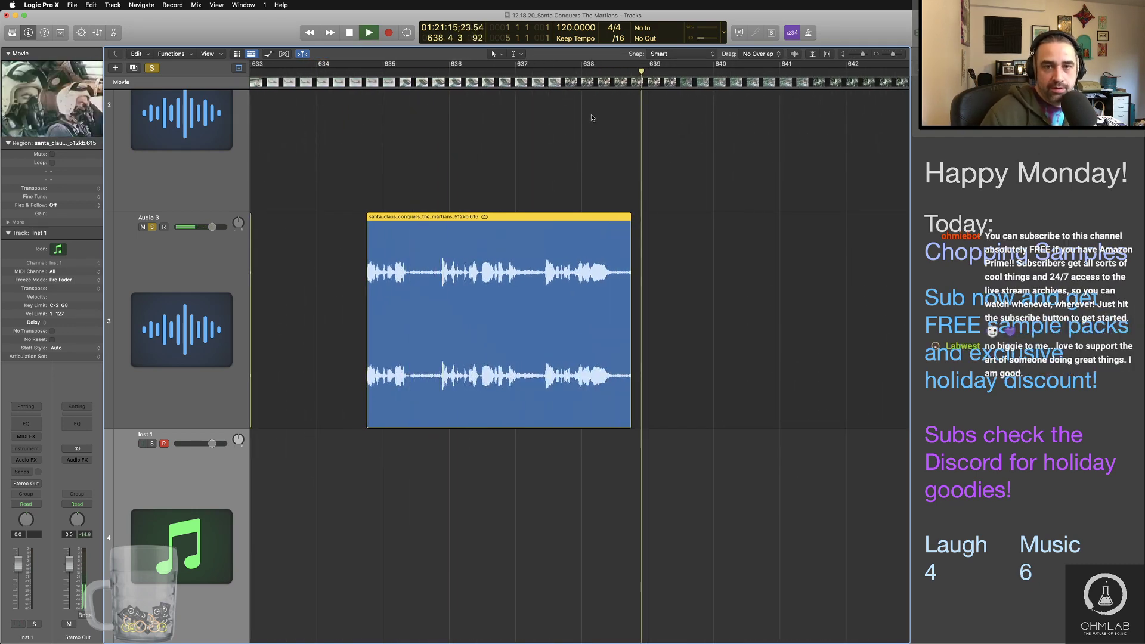
Step: Replay the region's ending and name the region "No one is to be harmed"
{"action": "left_click", "coordinate": [572, 70]}
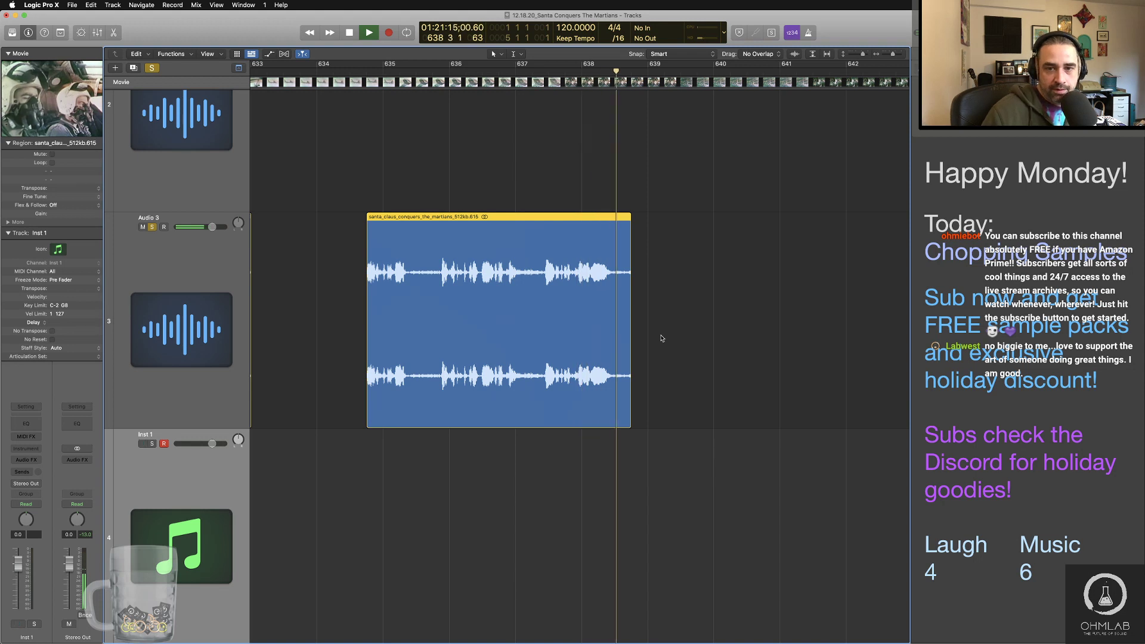
{"action": "key", "text": "space"}
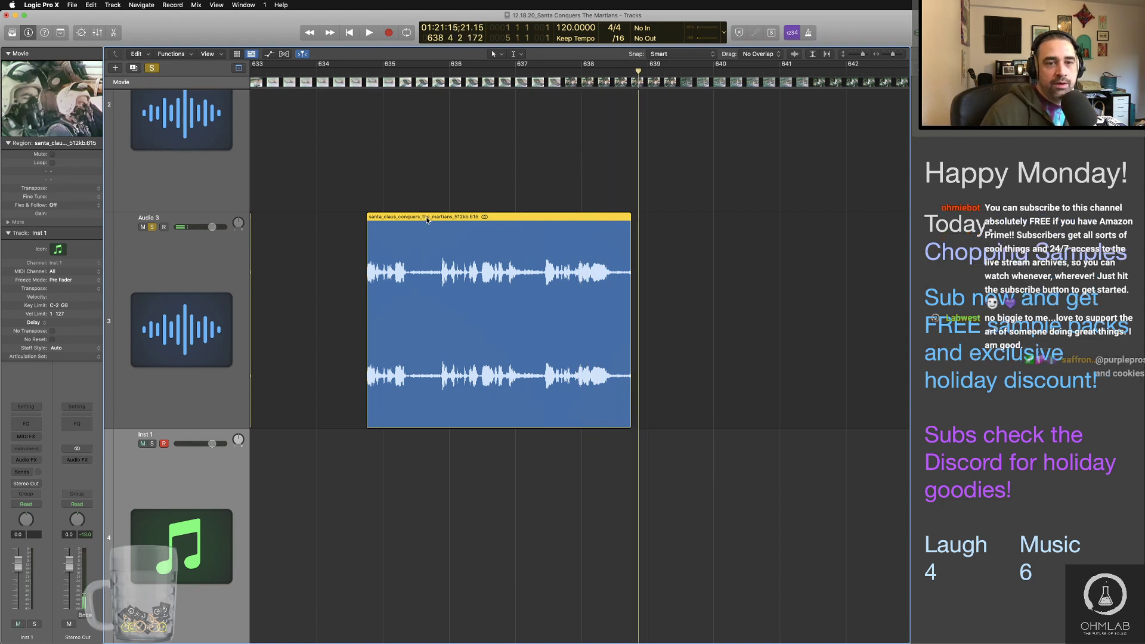
{"action": "double_click", "coordinate": [428, 217]}
{"action": "type", "text": "N"}
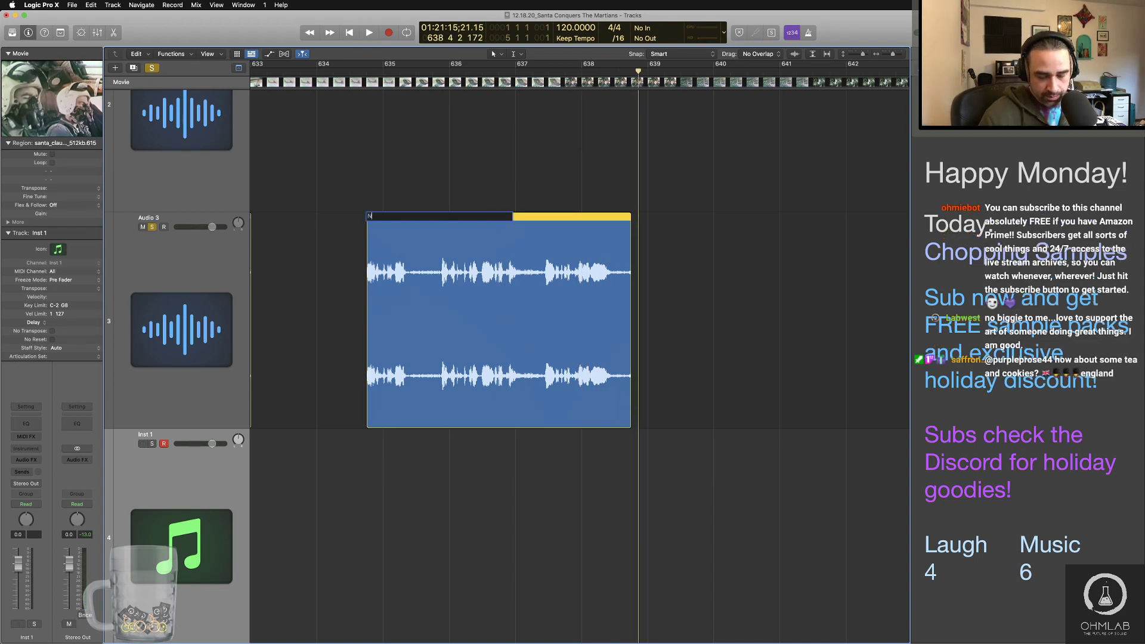
{"action": "type", "text": "oone is to be harmed"}
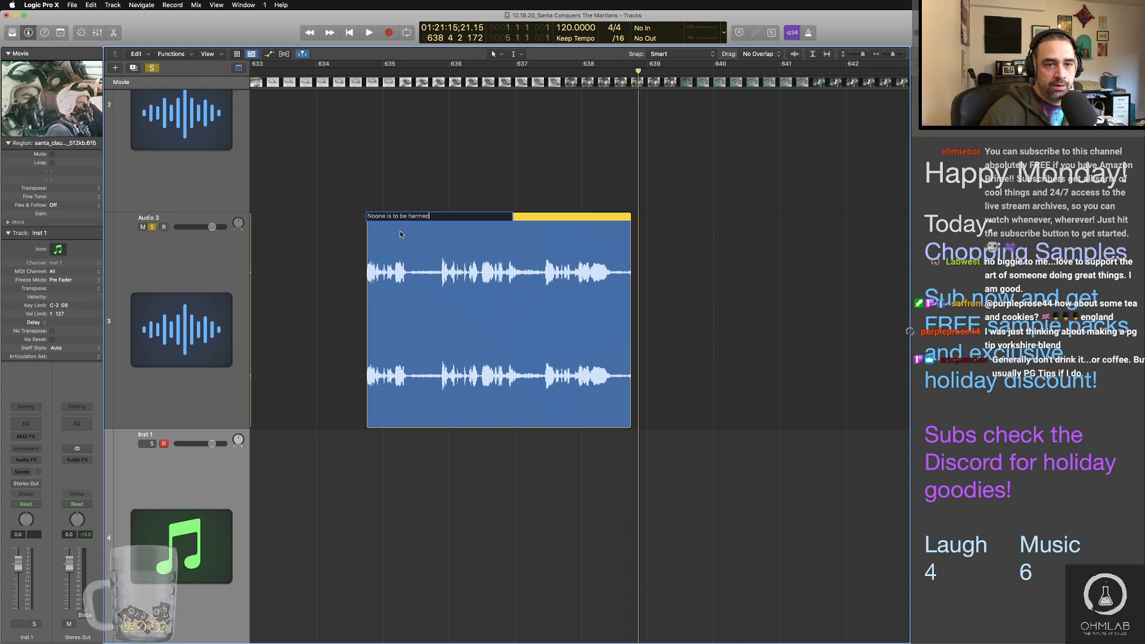
{"action": "left_click", "coordinate": [376, 217]}
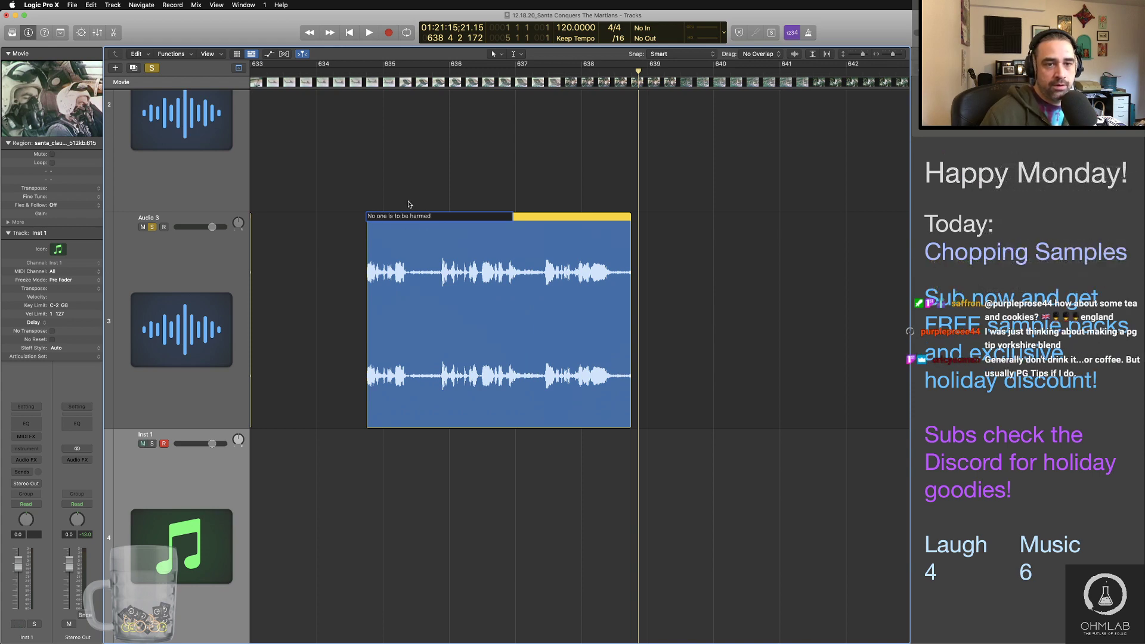
{"action": "left_click", "coordinate": [409, 204]}
Step: Move the next unnamed region from Audio 2 onto Audio 3 after "No one is to be harmed", starting around 642 2 4, and listen to its opening
{"action": "key", "text": "super+Left"}
{"action": "key", "text": "super+Left"}
{"action": "key", "text": "super+Left"}
{"action": "key", "text": "super+Left"}
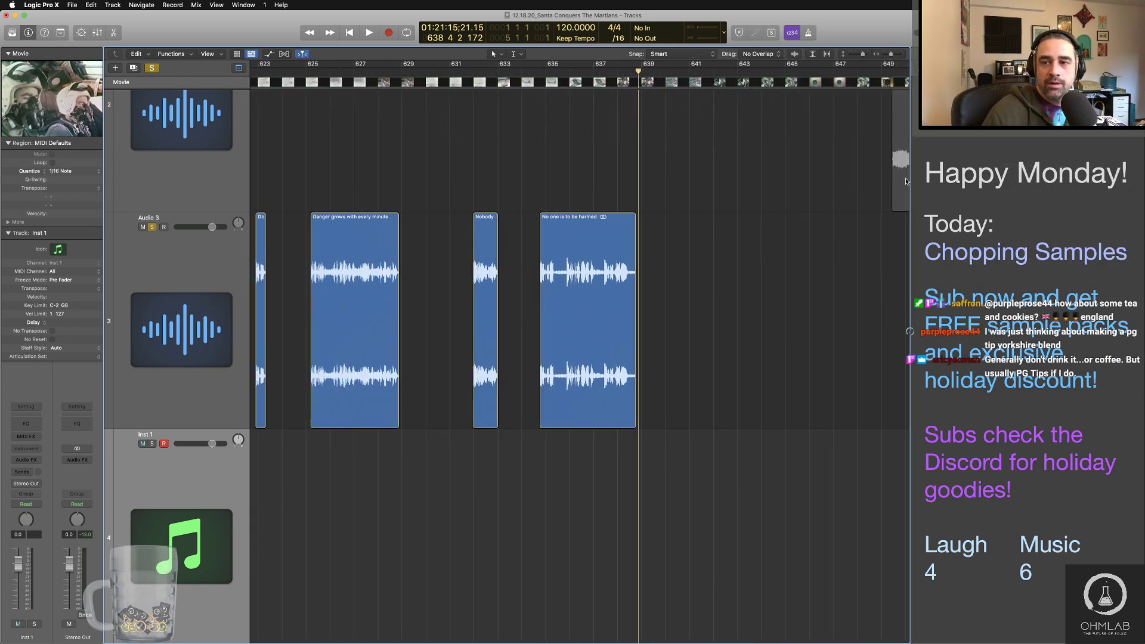
{"action": "left_click_drag", "start_coordinate": [906, 181], "coordinate": [725, 158]}
{"action": "left_click", "coordinate": [715, 71]}
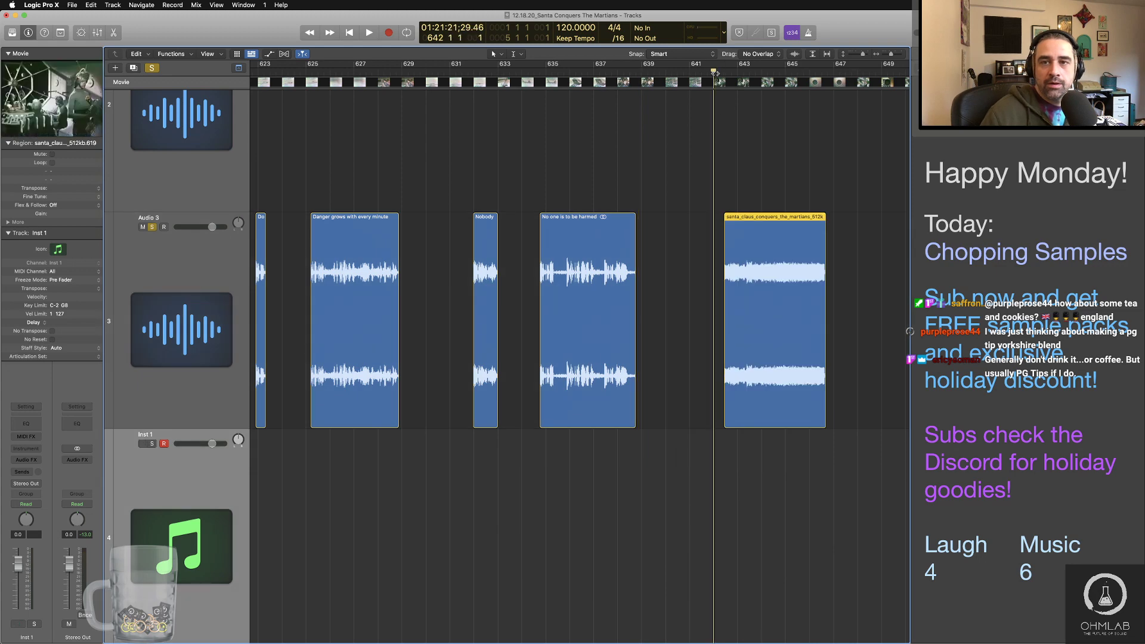
{"action": "key", "text": "space"}
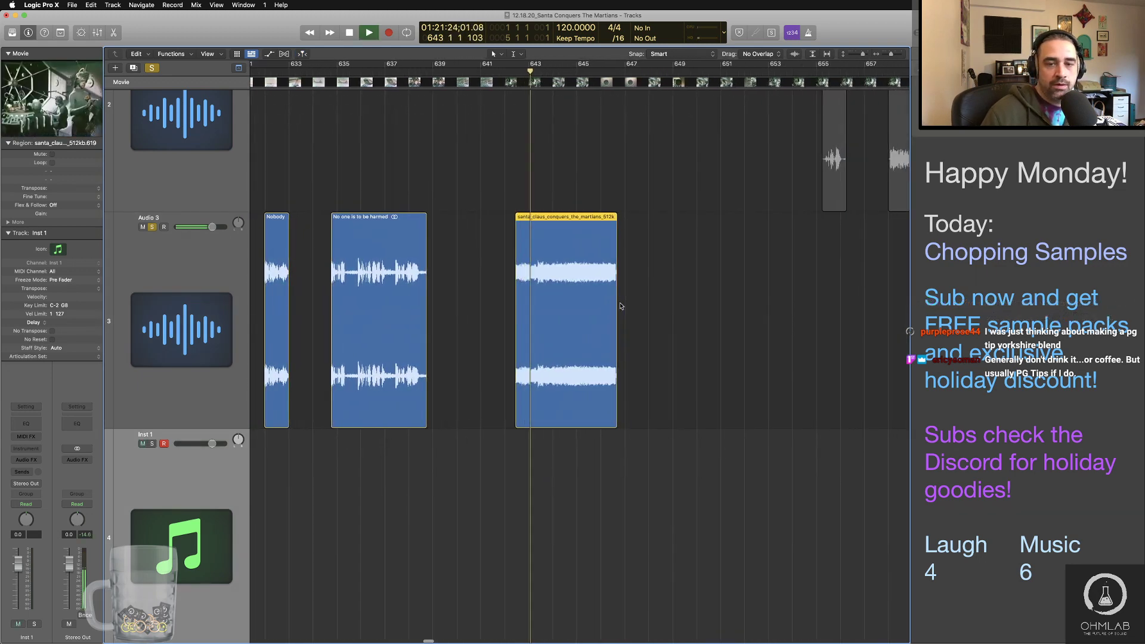
{"action": "key", "text": "space"}
Step: Trim the silence at the region's start to just before 642 3, then play its opening and its ending
{"action": "key", "text": "super+Right"}
{"action": "key", "text": "super+Right"}
{"action": "key", "text": "super+Right"}
{"action": "key", "text": "super+Right"}
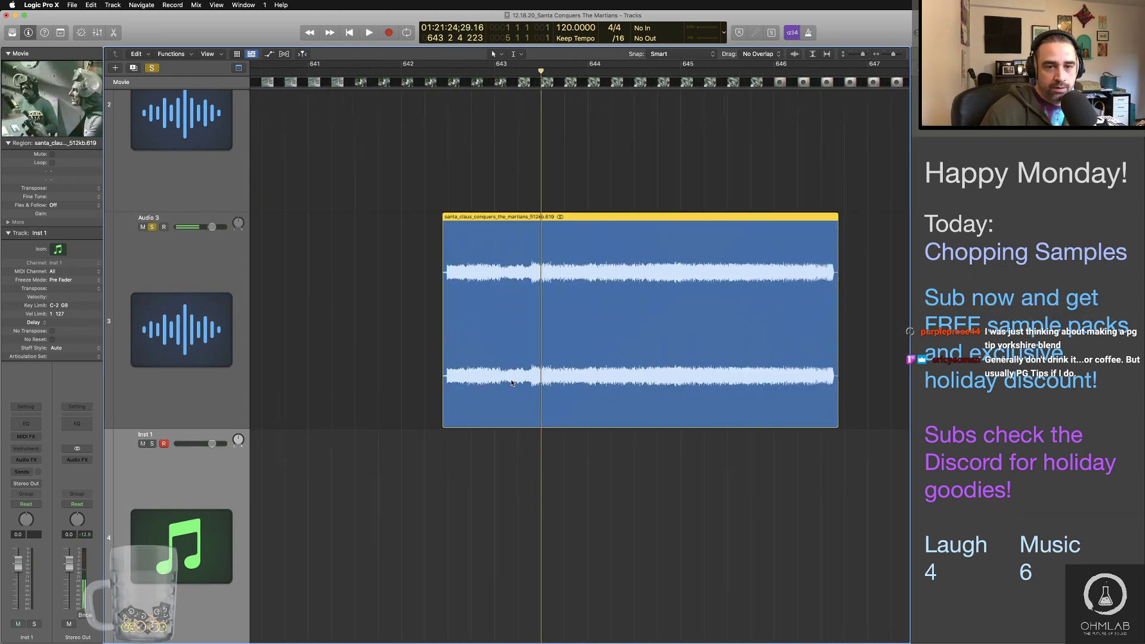
{"action": "key", "text": "super+Right"}
{"action": "key", "text": "super+Right"}
{"action": "key", "text": "super+Right"}
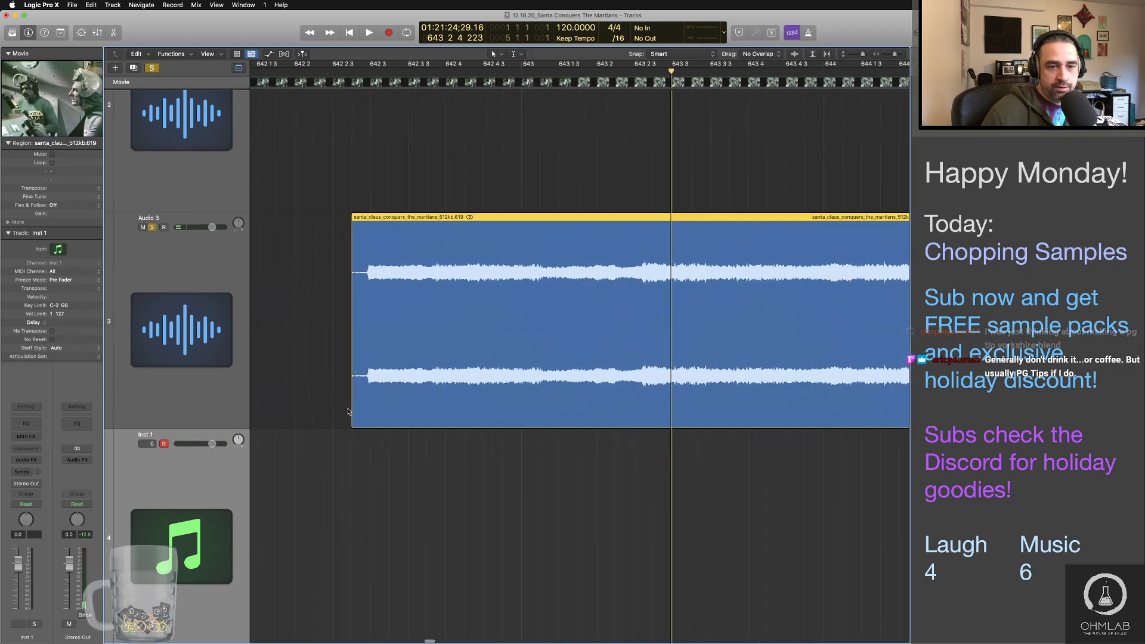
{"action": "left_click_drag", "start_coordinate": [350, 411], "coordinate": [366, 411]}
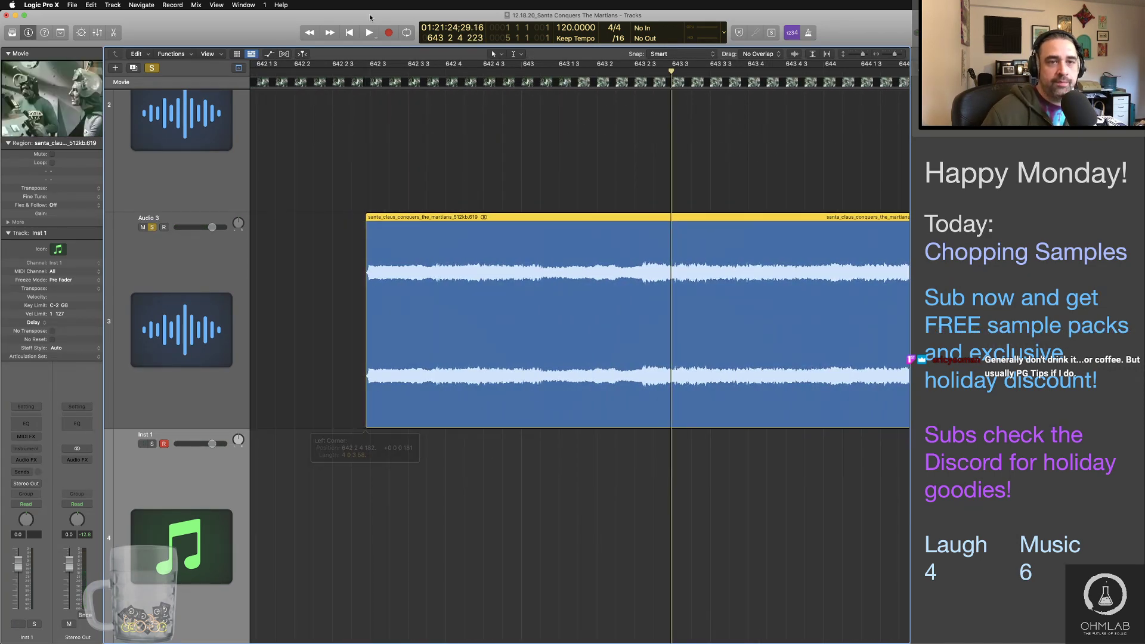
{"action": "key", "text": "shift+space"}
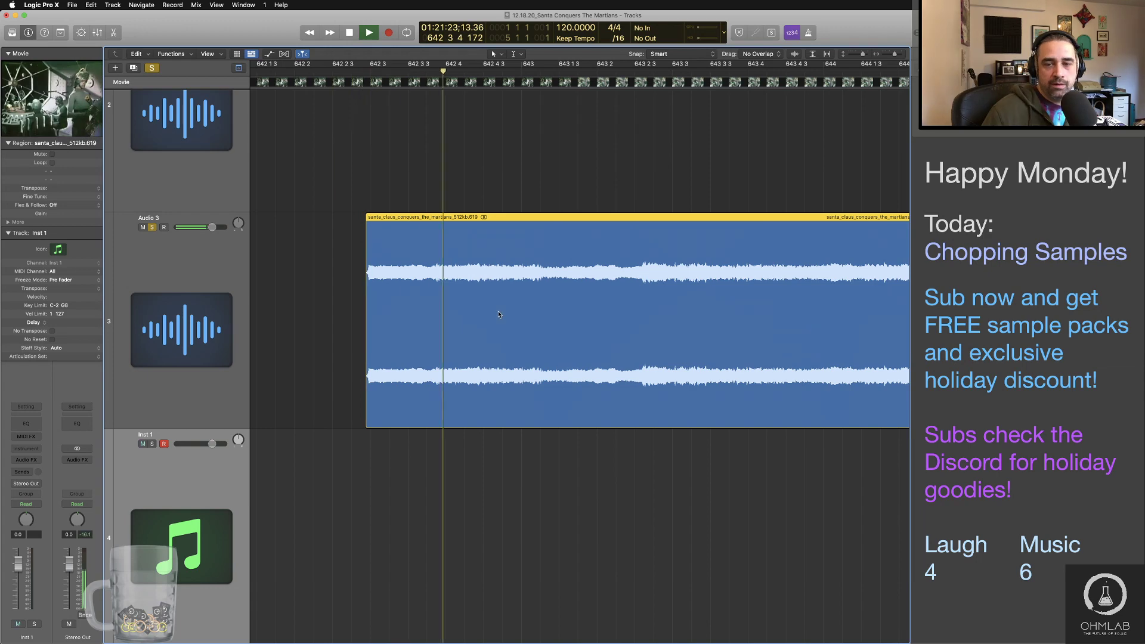
{"action": "scroll", "coordinate": [523, 310], "scroll_direction": "right", "scroll_amount": 15}
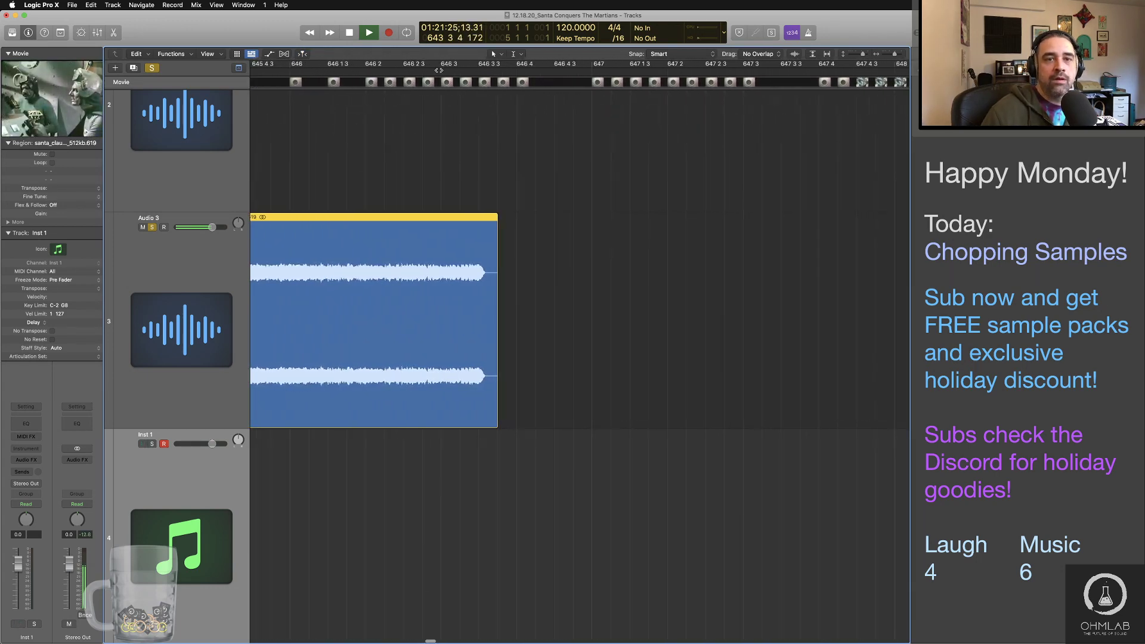
{"action": "left_click", "coordinate": [438, 70]}
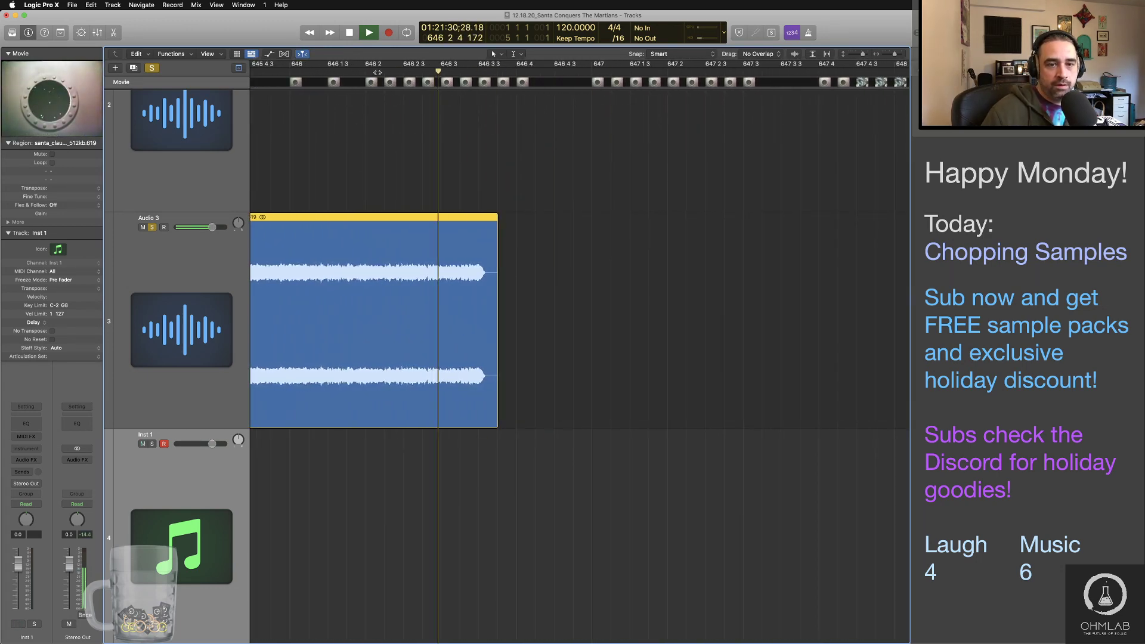
{"action": "key", "text": "space"}
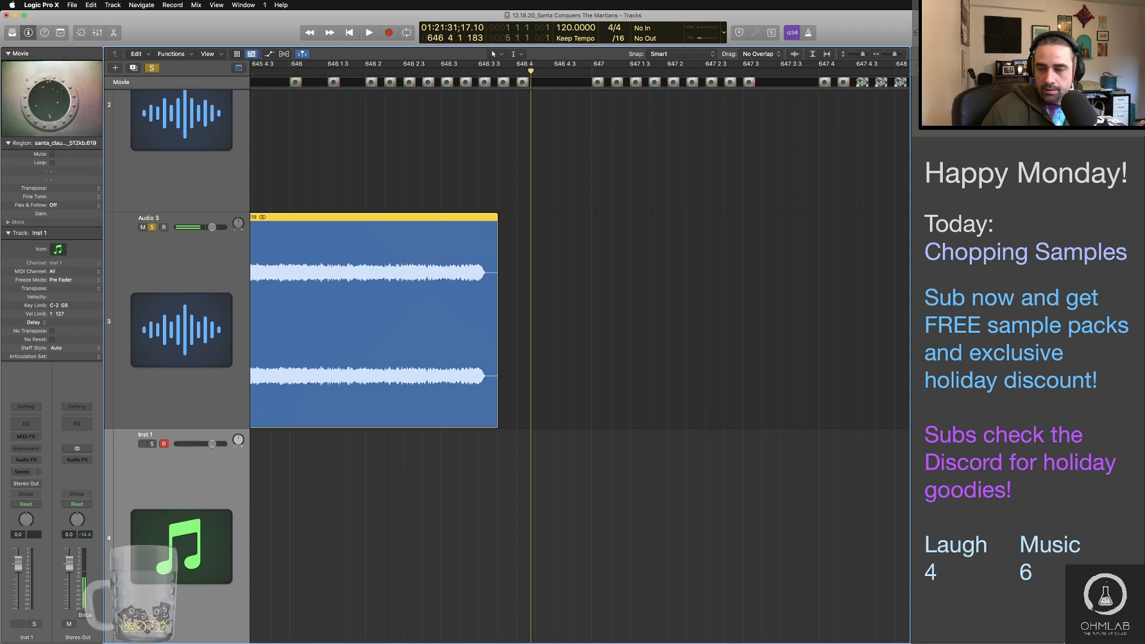
Step: Update the on-screen Music counter to 7 and name the region "Music queue 7"
{"action": "double_click", "coordinate": [1025, 574]}
{"action": "type", "text": "7"}
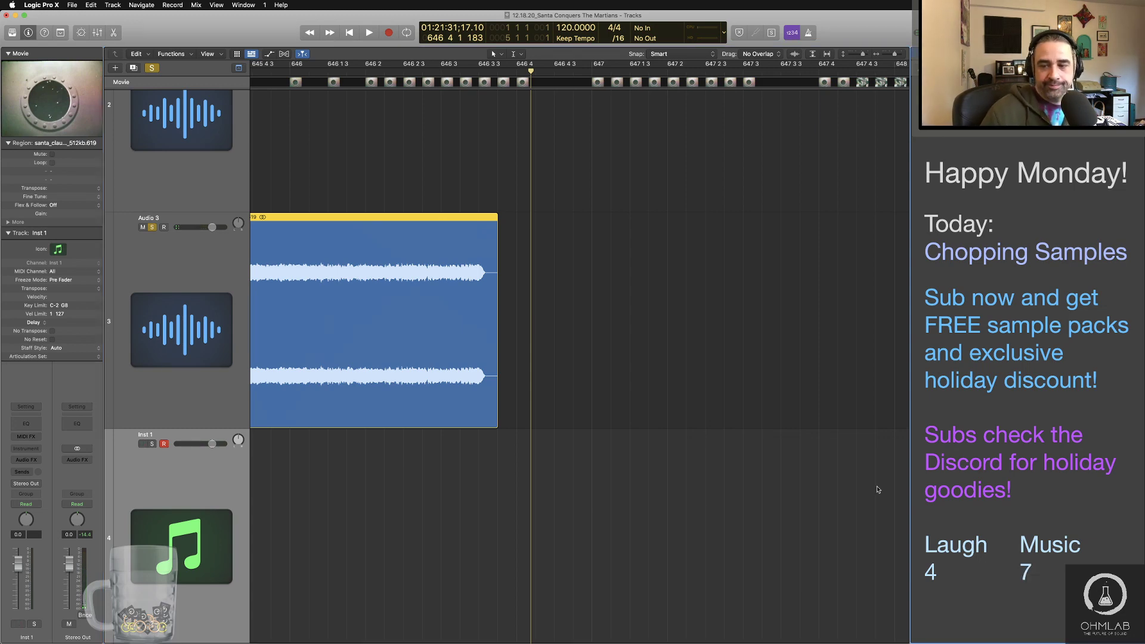
{"action": "scroll", "coordinate": [690, 447], "scroll_direction": "left", "scroll_amount": 10}
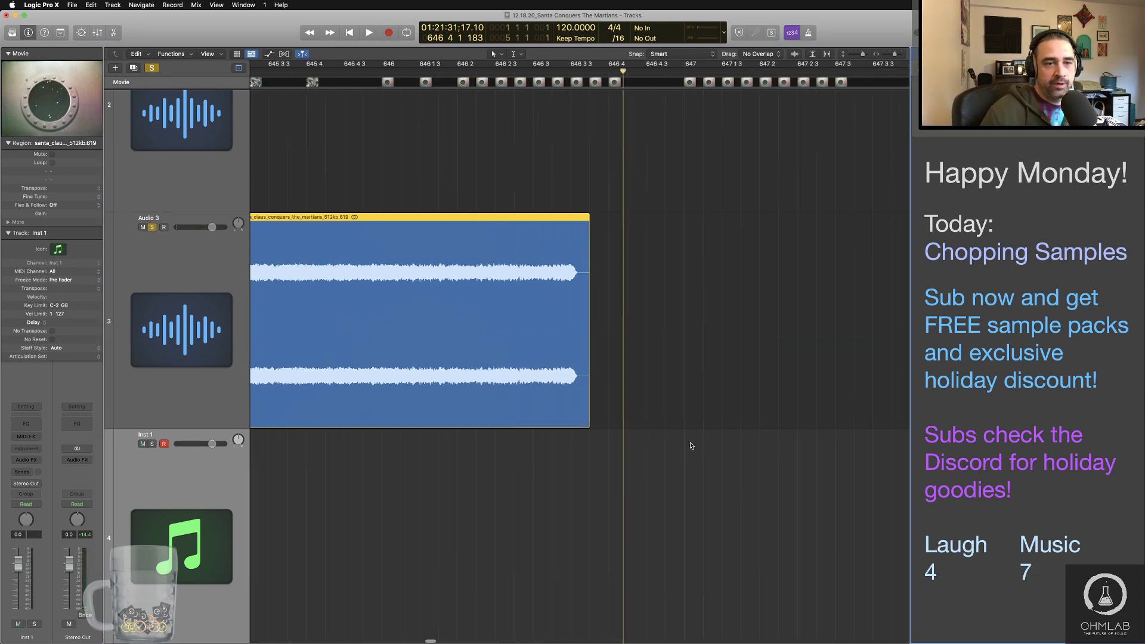
{"action": "double_click", "coordinate": [417, 216]}
{"action": "type", "text": "Music q"}
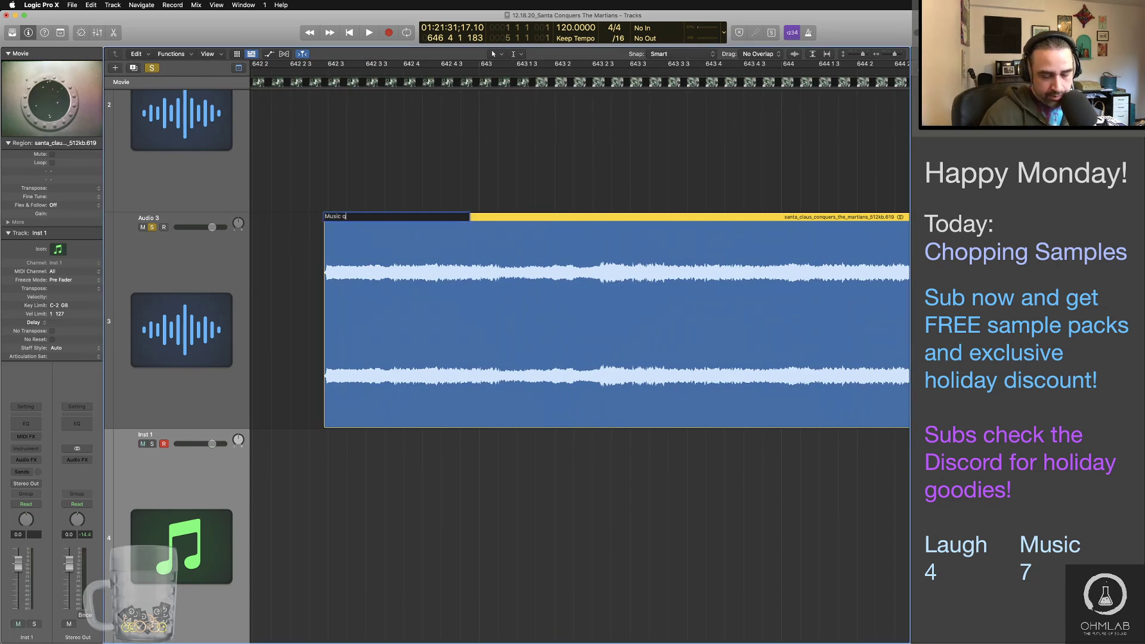
{"action": "type", "text": "ueue 7"}
{"action": "key", "text": "Return"}
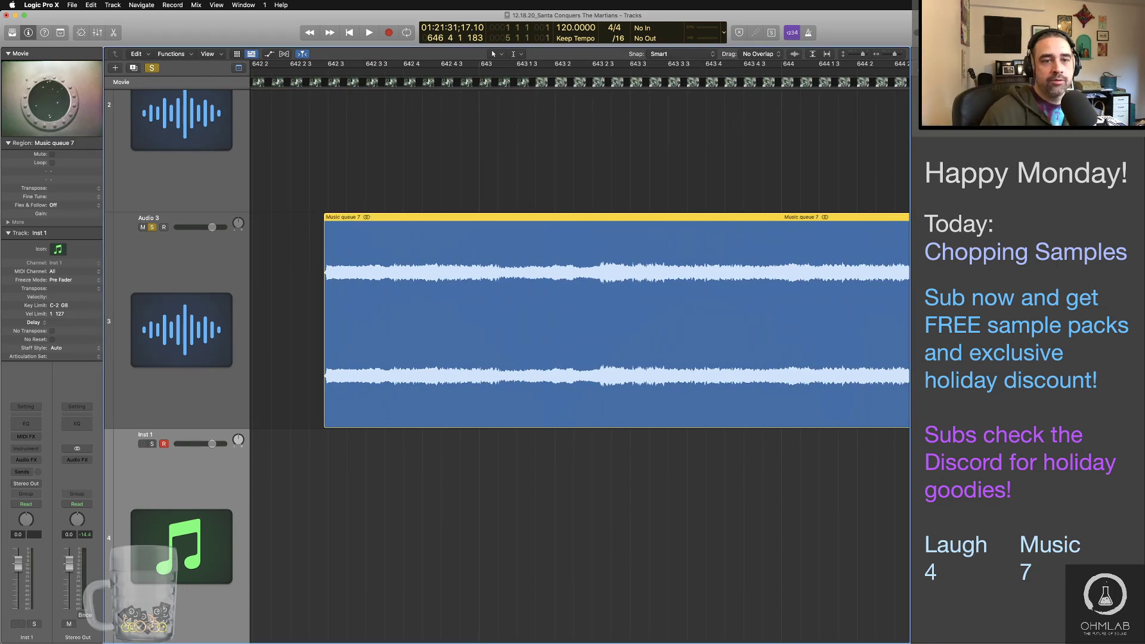
Step: Move the next unnamed region from Audio 2 onto Audio 3 after "Music queue 7", starting around 648 3, and play it through
{"action": "scroll", "coordinate": [615, 292], "scroll_direction": "right", "scroll_amount": 10}
{"action": "scroll", "coordinate": [615, 292], "scroll_direction": "right", "scroll_amount": 10}
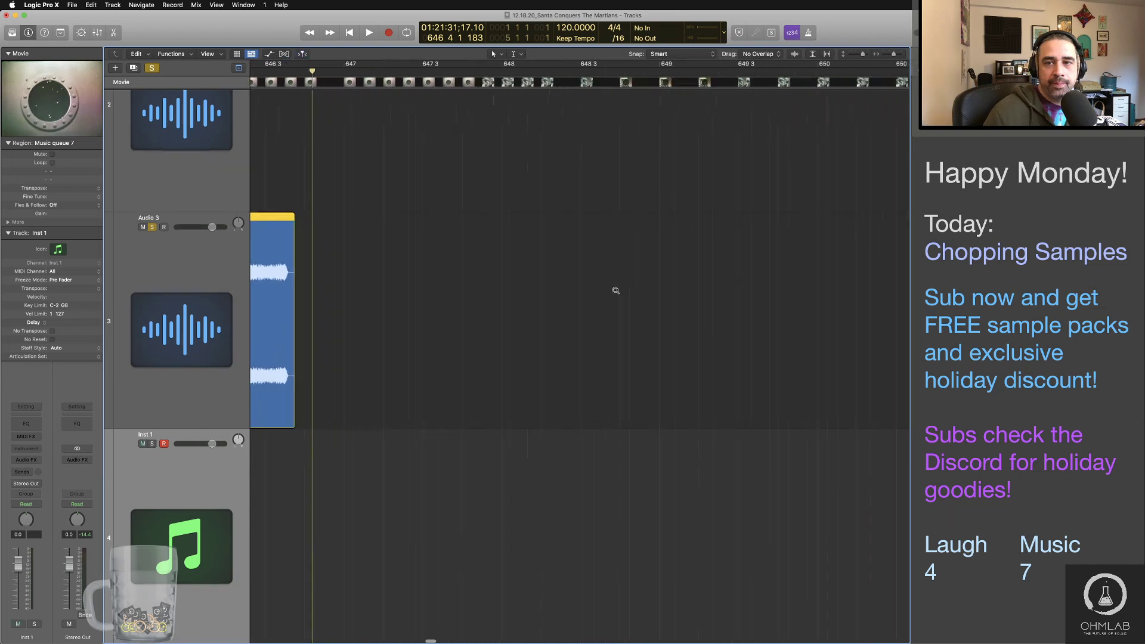
{"action": "scroll", "coordinate": [614, 291], "scroll_direction": "left", "scroll_amount": 8}
{"action": "left_click_drag", "start_coordinate": [597, 182], "coordinate": [344, 304]}
{"action": "key", "text": "space"}
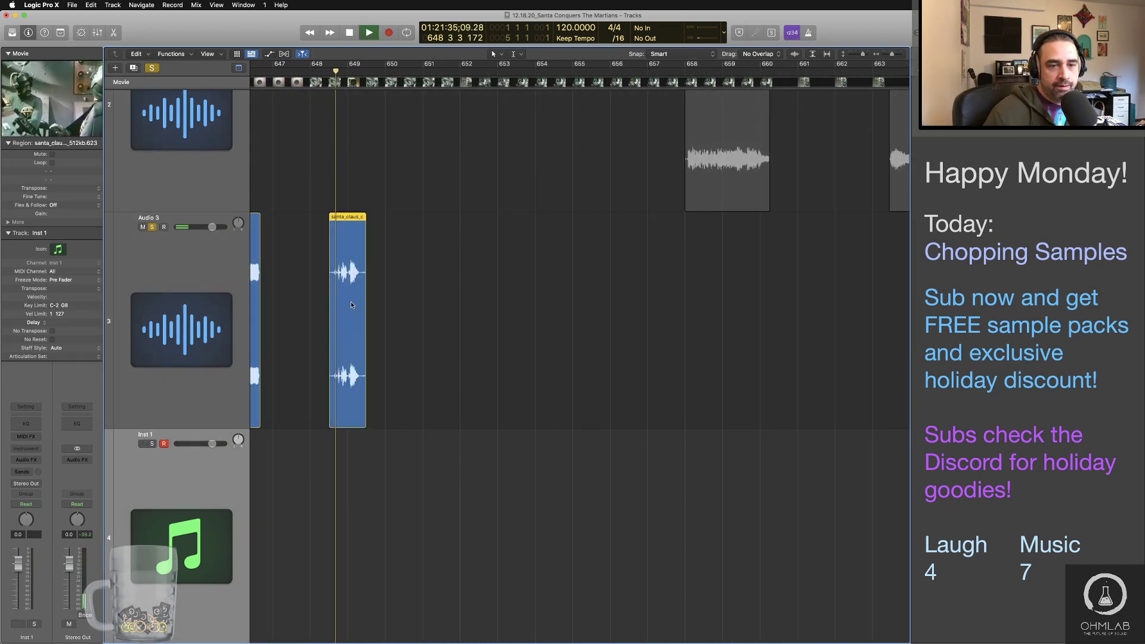
{"action": "key", "text": "space"}
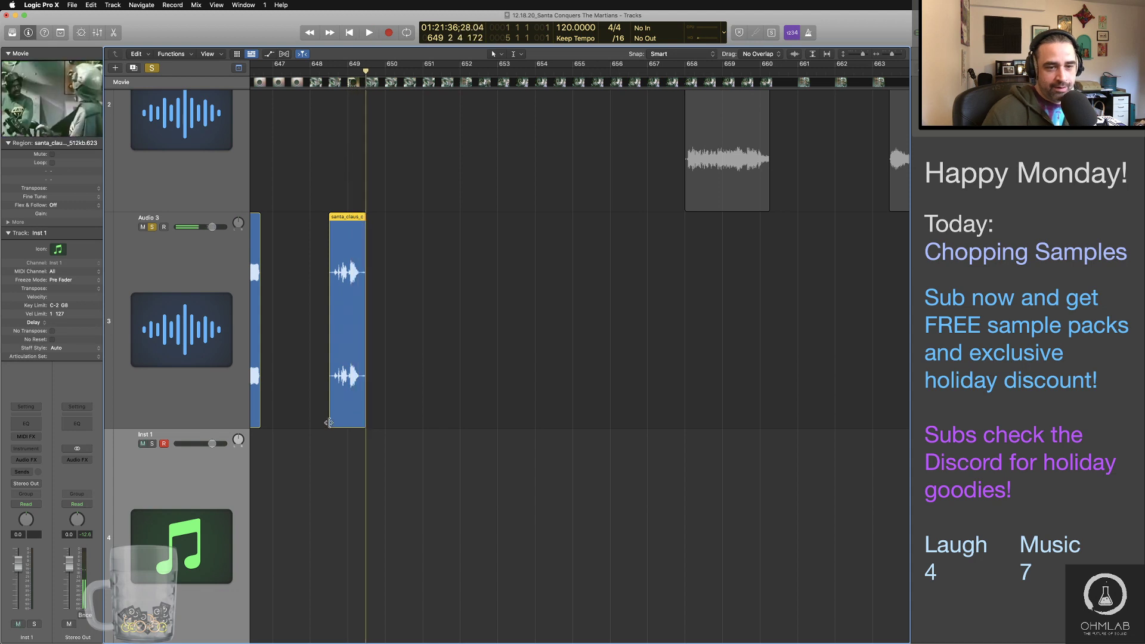
Step: Trim the silence at the start of the region after "Music queue 7" to about 648 3 3 and play it back
{"action": "key", "text": "super+Right"}
{"action": "key", "text": "super+Right"}
{"action": "key", "text": "super+Right"}
{"action": "scroll", "coordinate": [331, 422], "scroll_direction": "left", "scroll_amount": 5}
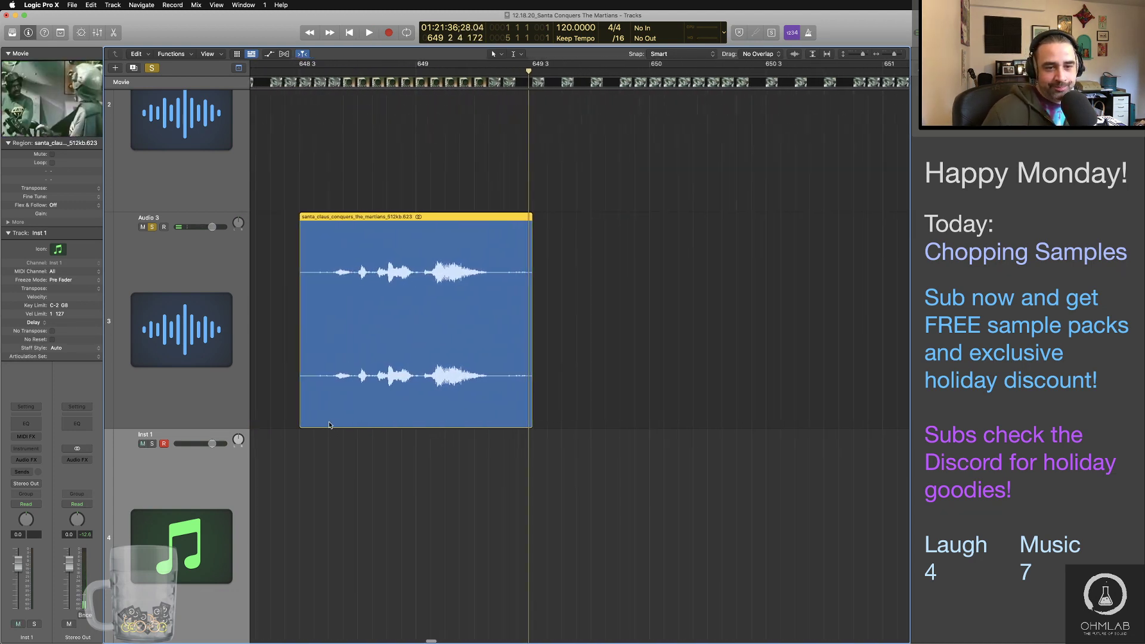
{"action": "left_click_drag", "start_coordinate": [302, 419], "coordinate": [335, 420]}
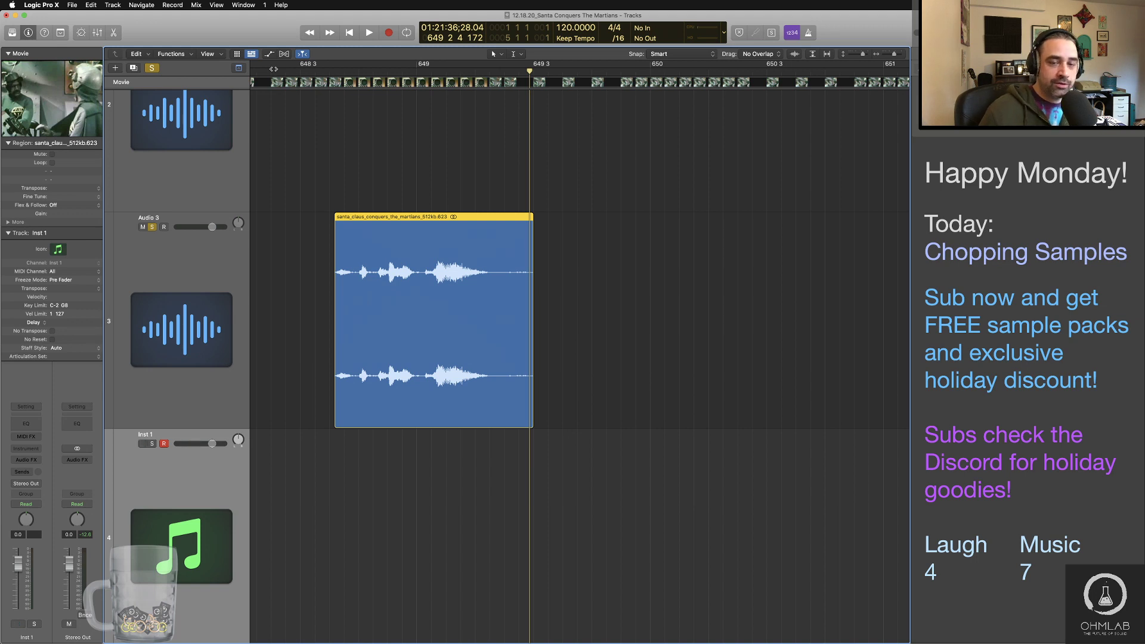
{"action": "double_click", "coordinate": [292, 72]}
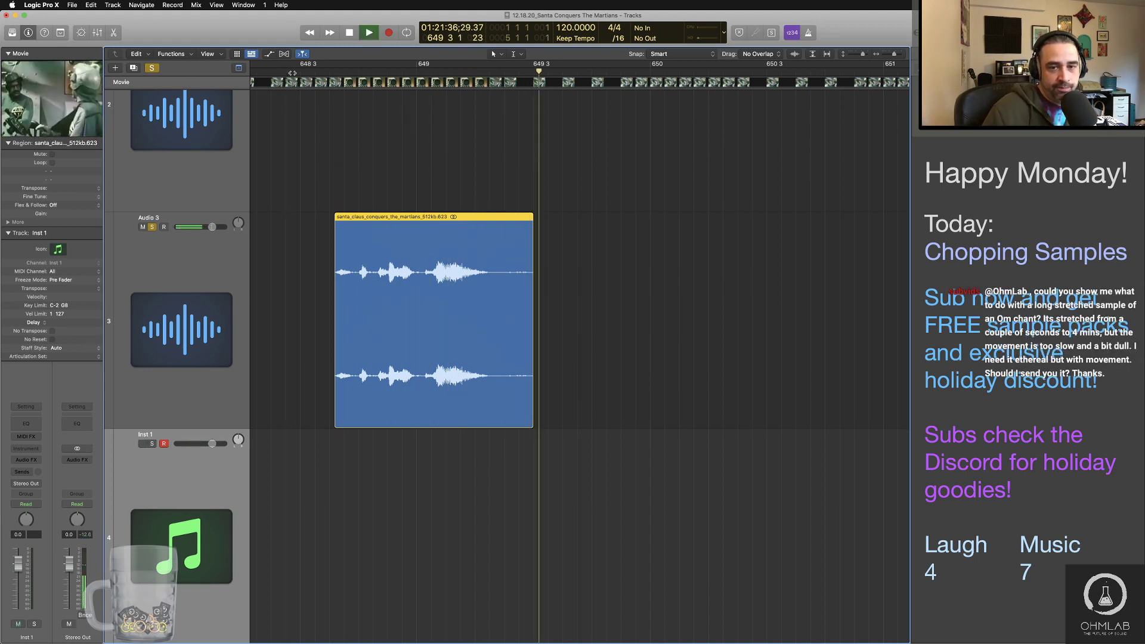
{"action": "key", "text": "space"}
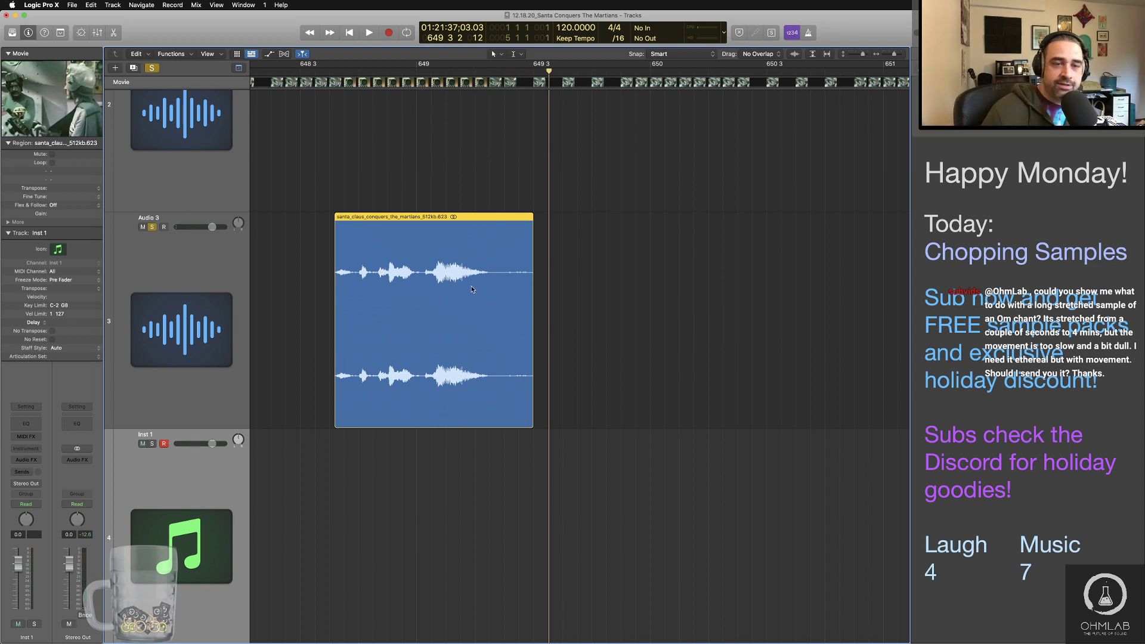
Step: Name the region after "Music queue 7" "He's become a toy"
{"action": "double_click", "coordinate": [378, 218]}
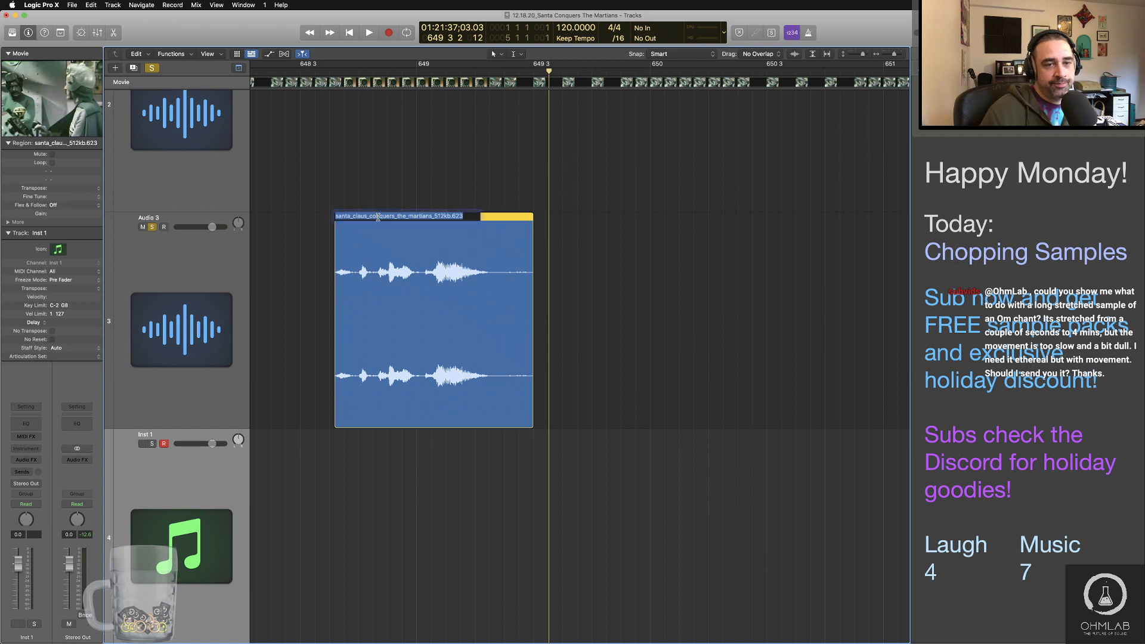
{"action": "type", "text": "He's become a toy"}
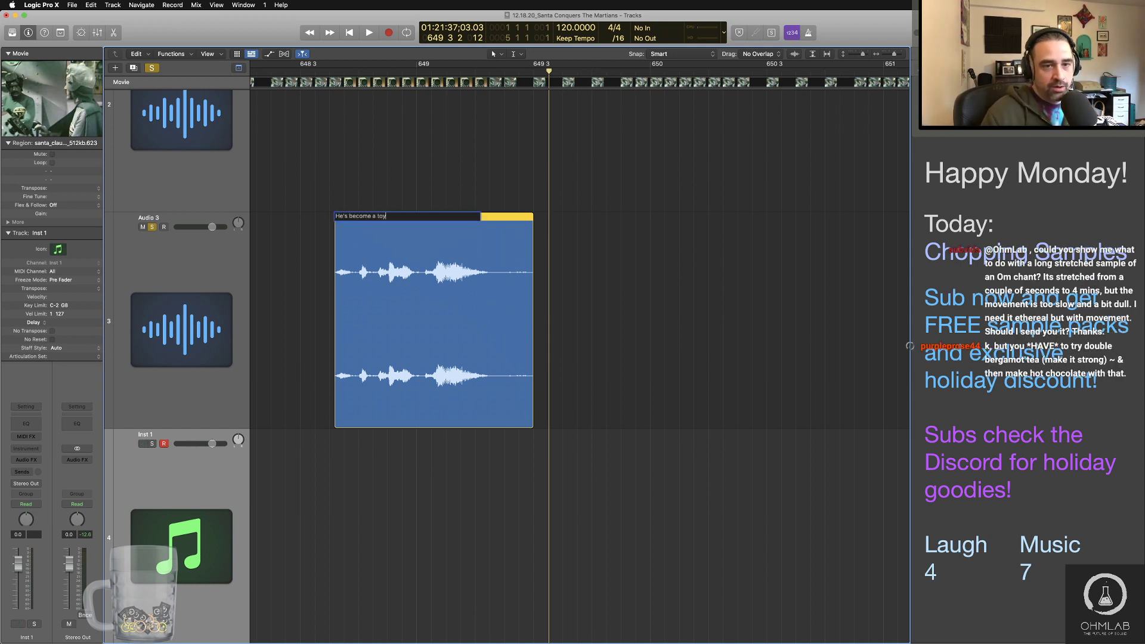
{"action": "key", "text": "Return"}
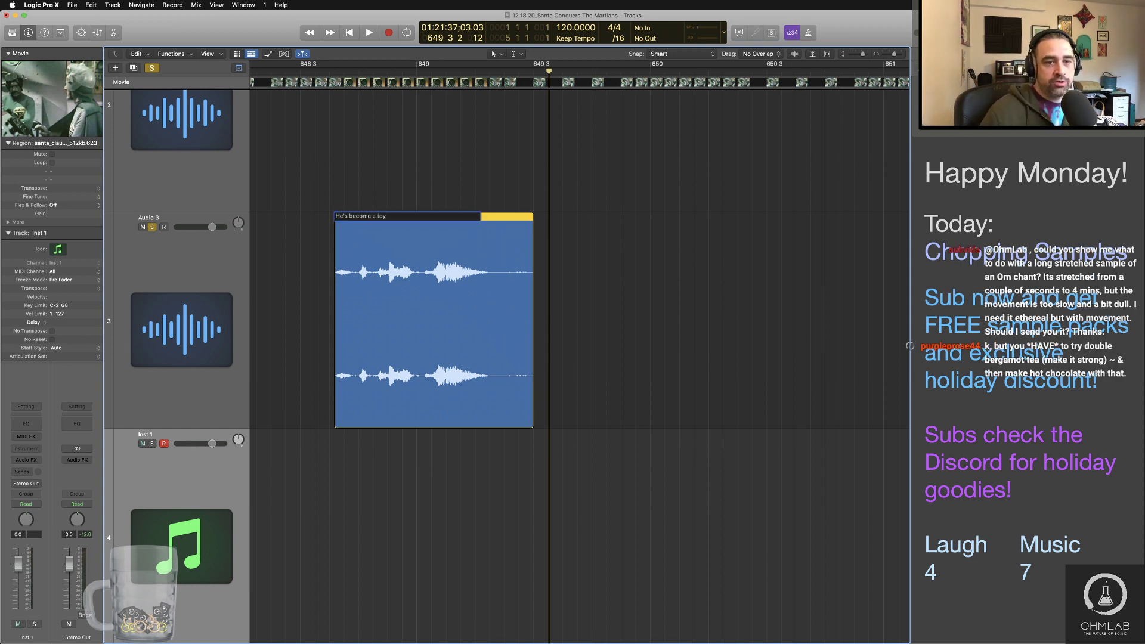
{"action": "left_click", "coordinate": [572, 318]}
Step: Move the next unnamed region from Audio 2 onto Audio 3 after "He's become a toy", starting at 650 3 4, and play it through
{"action": "key", "text": "super+Left"}
{"action": "key", "text": "super+Left"}
{"action": "key", "text": "super+Left"}
{"action": "key", "text": "super+Left"}
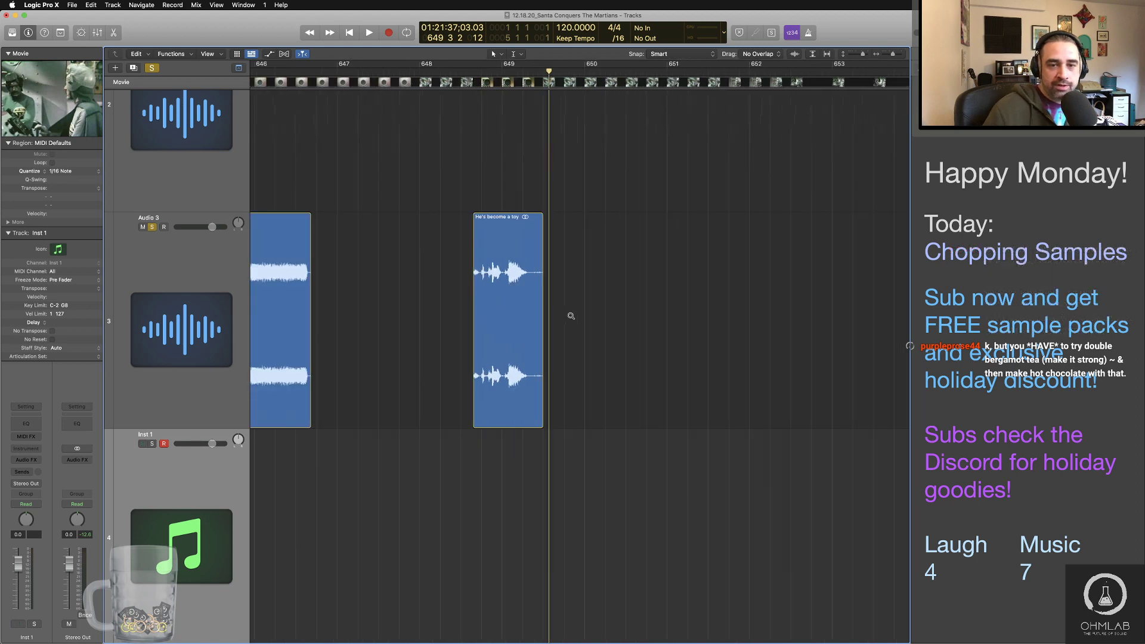
{"action": "scroll", "coordinate": [564, 318], "scroll_direction": "right", "scroll_amount": 5}
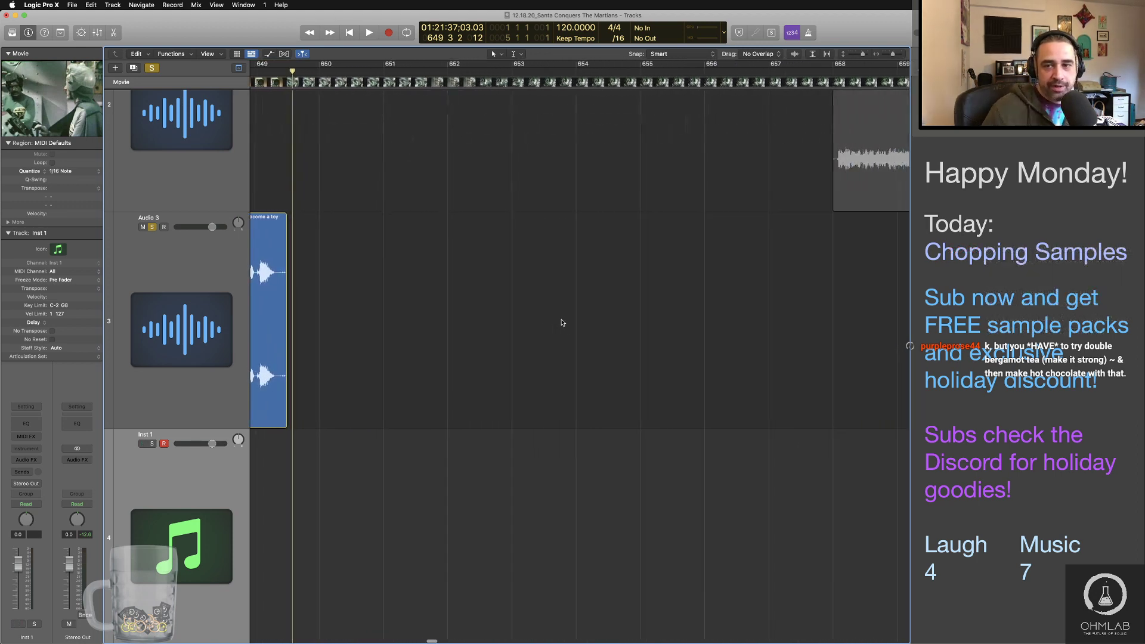
{"action": "left_click_drag", "start_coordinate": [857, 192], "coordinate": [385, 317]}
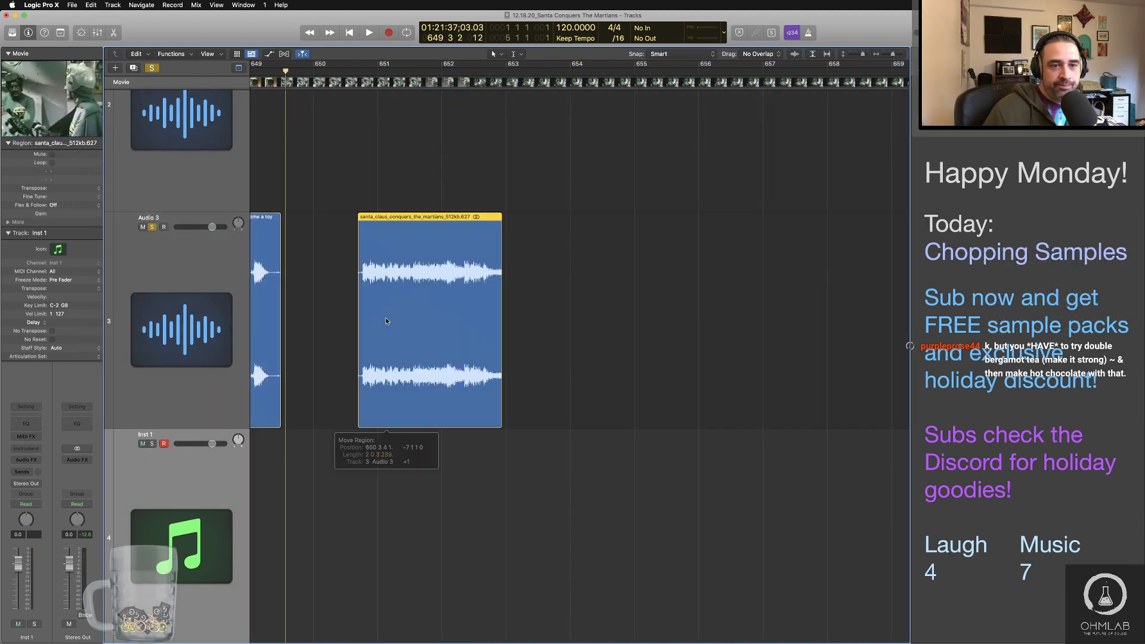
{"action": "key", "text": "space"}
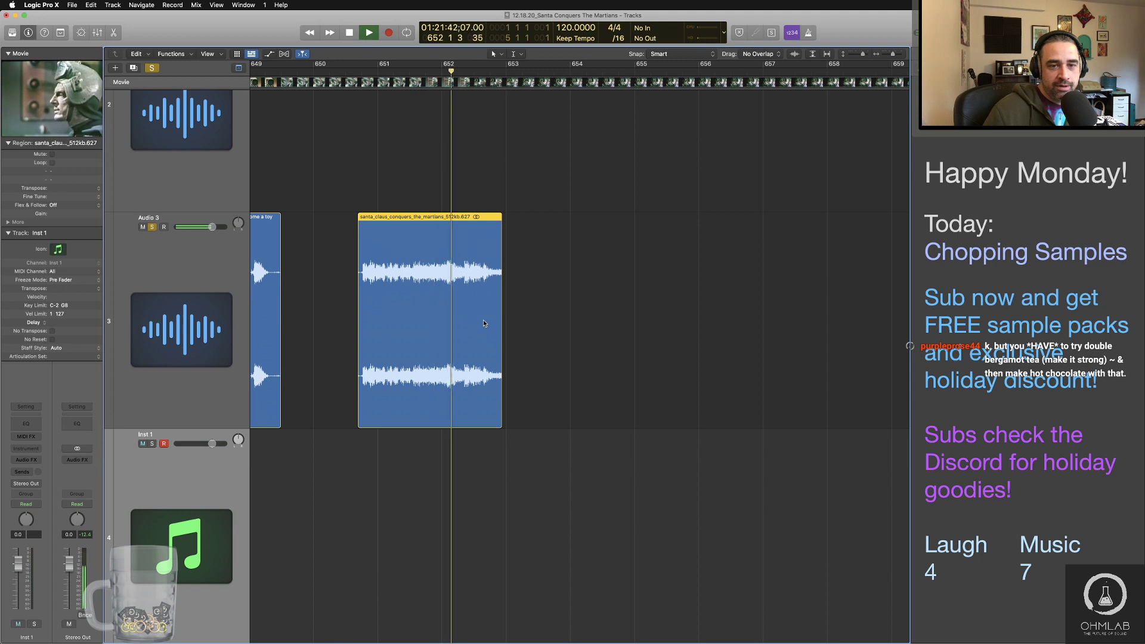
{"action": "key", "text": "space"}
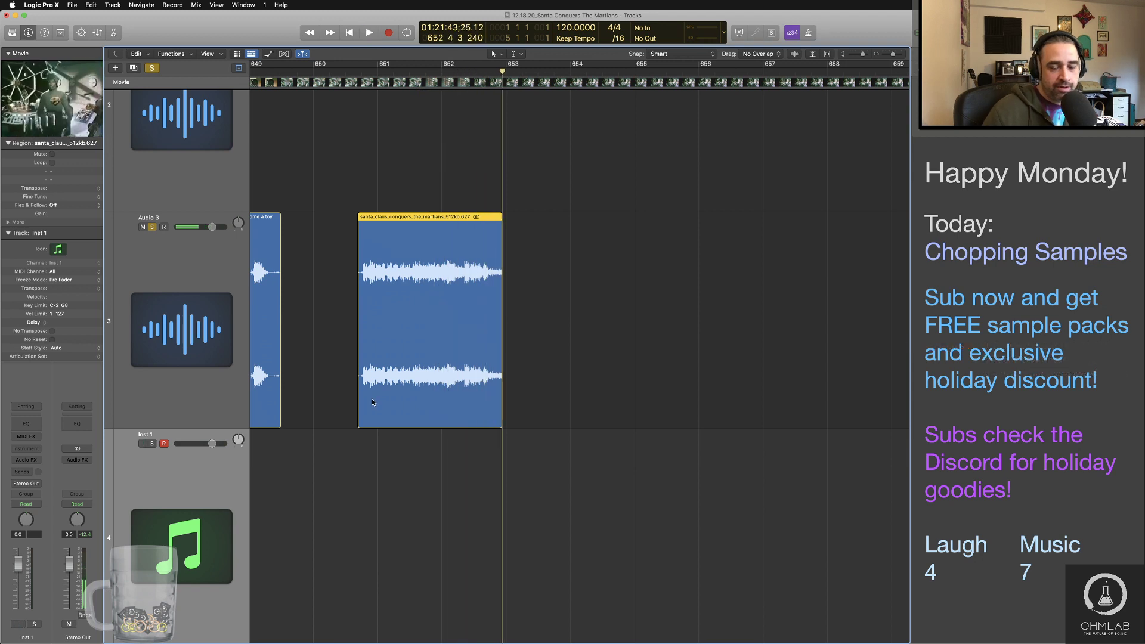
Step: Trim the silence at the start of the region after "He's become a toy" to 650 3 4 198
{"action": "left_click_drag", "start_coordinate": [359, 408], "coordinate": [361, 411]}
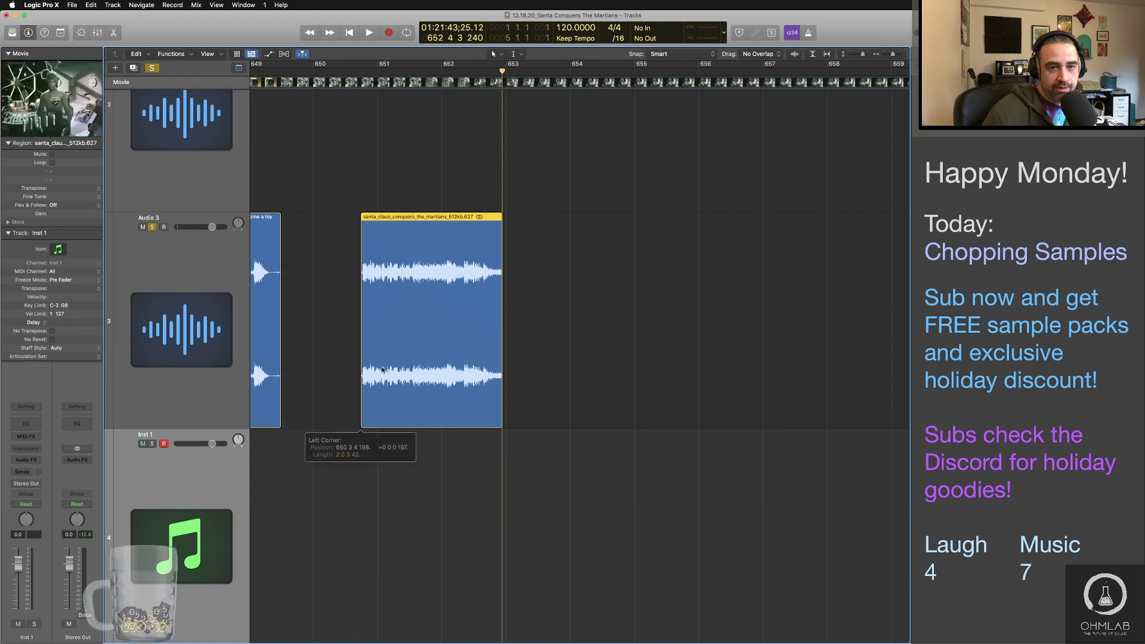
Step: Play back the trimmed region after "He's become a toy" and name it "Music queue 8"
{"action": "left_click", "coordinate": [354, 72]}
{"action": "key", "text": "space"}
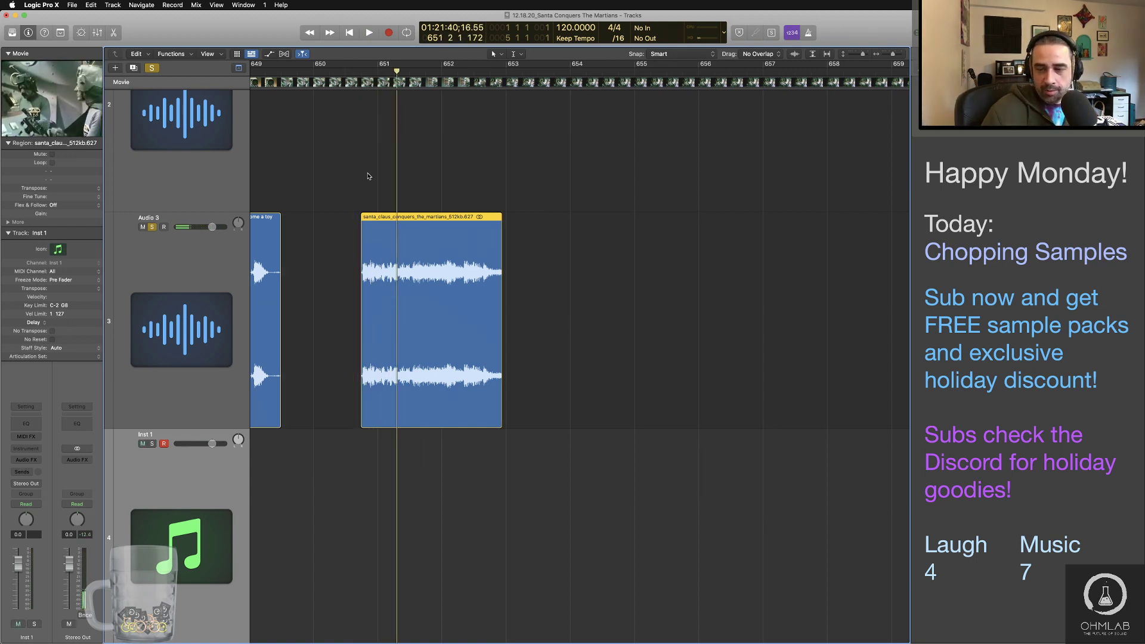
{"action": "double_click", "coordinate": [375, 214]}
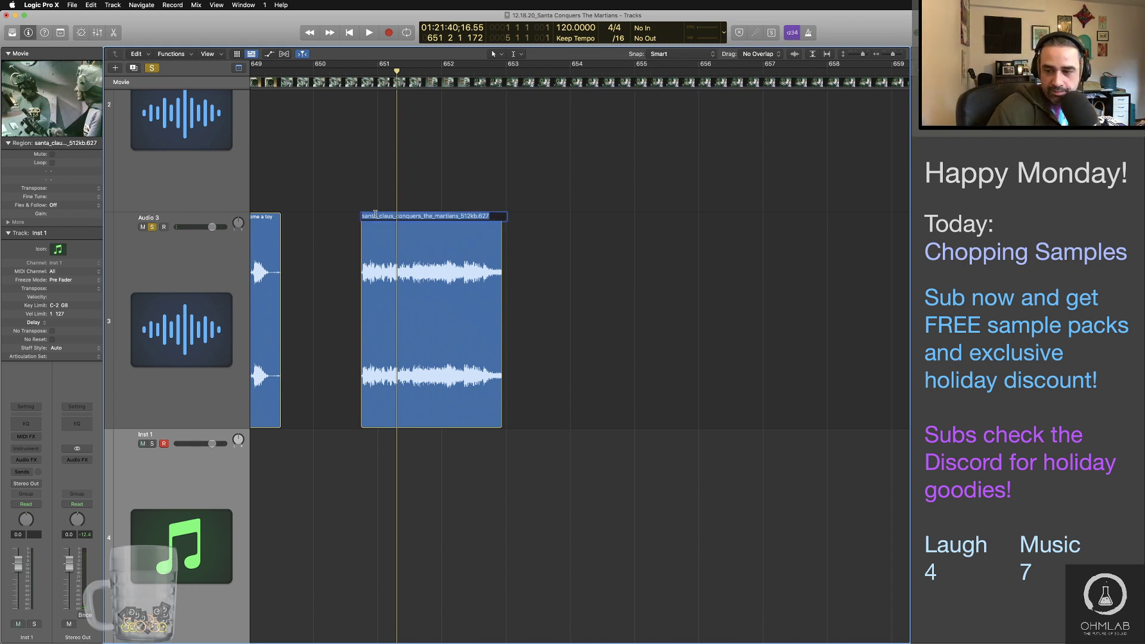
{"action": "type", "text": "Music"}
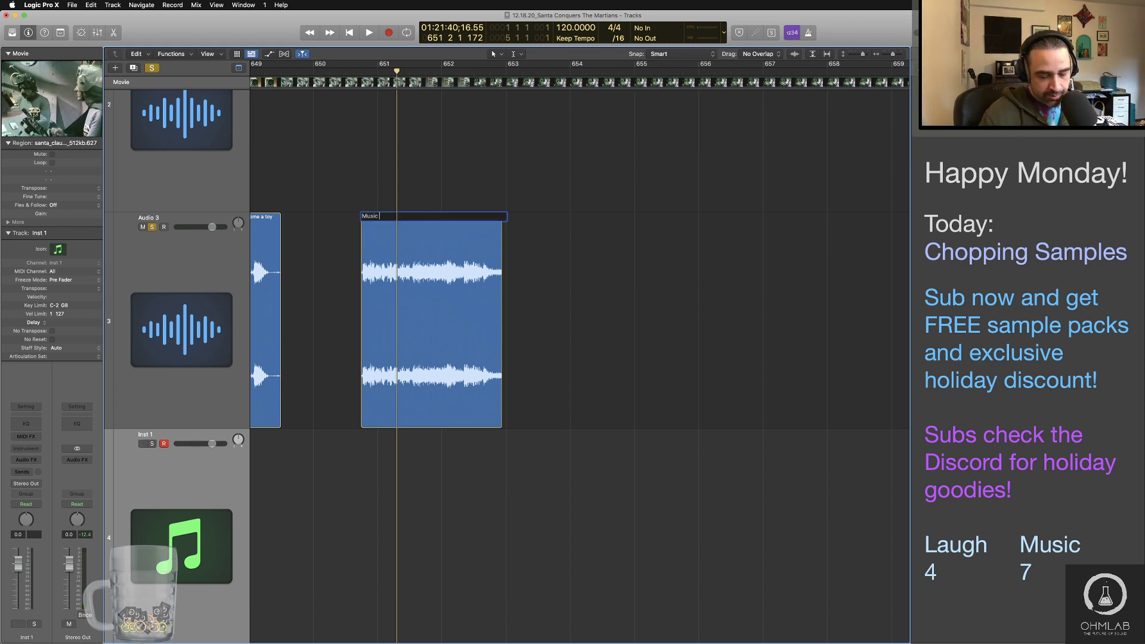
{"action": "type", "text": " queue 8"}
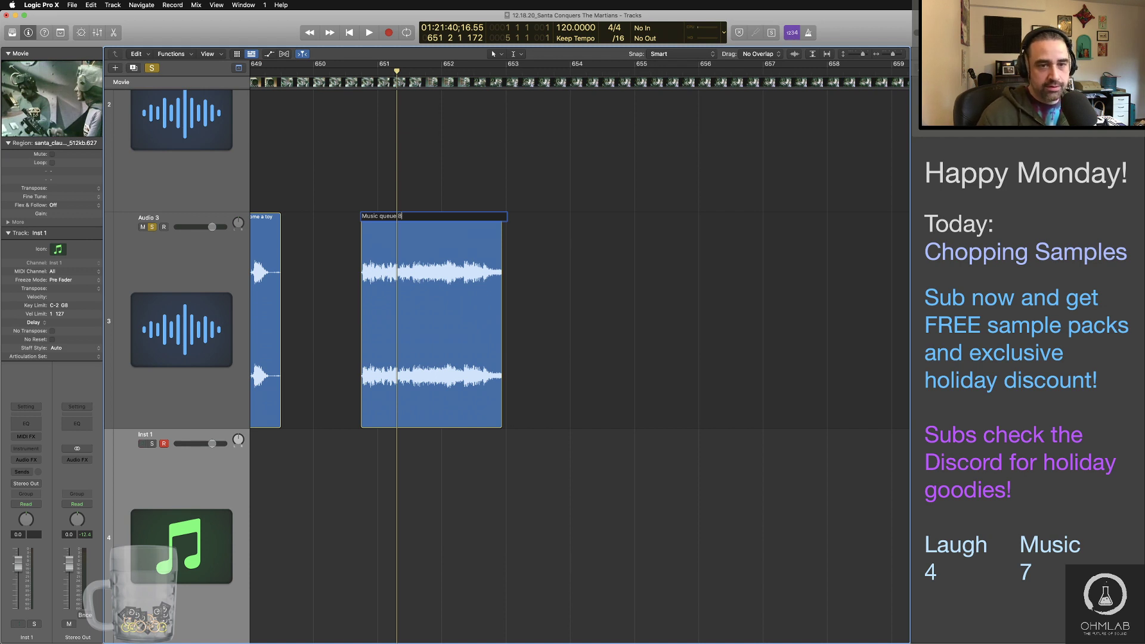
{"action": "key", "text": "Return"}
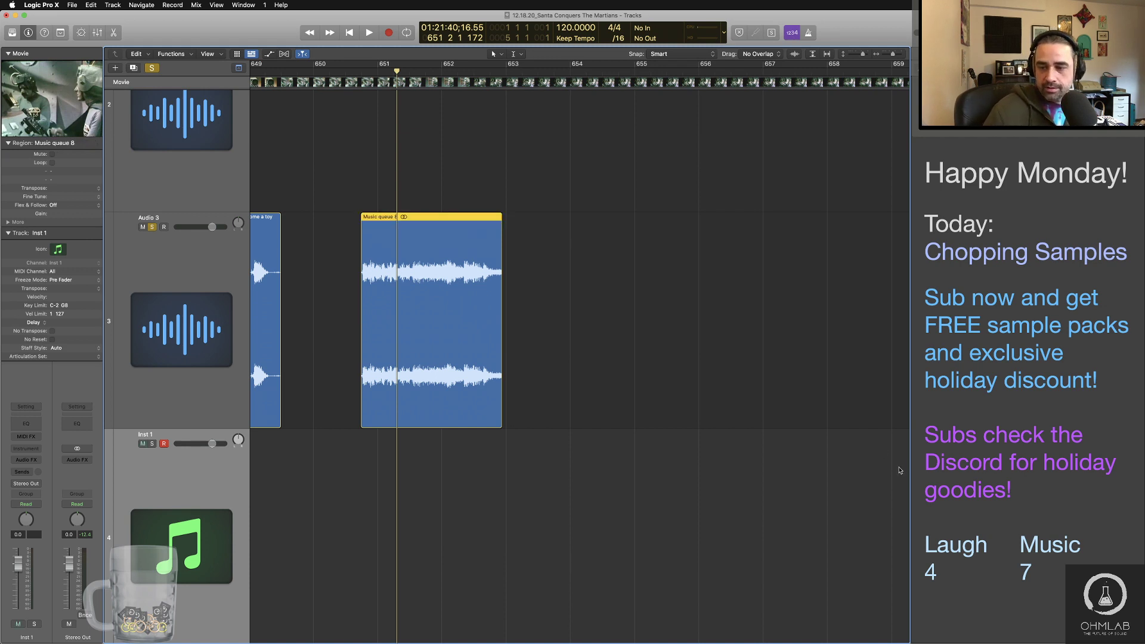
Step: Update the Music tally in the on-screen notes to 8
{"action": "left_click", "coordinate": [1023, 571]}
{"action": "double_click", "coordinate": [1023, 571]}
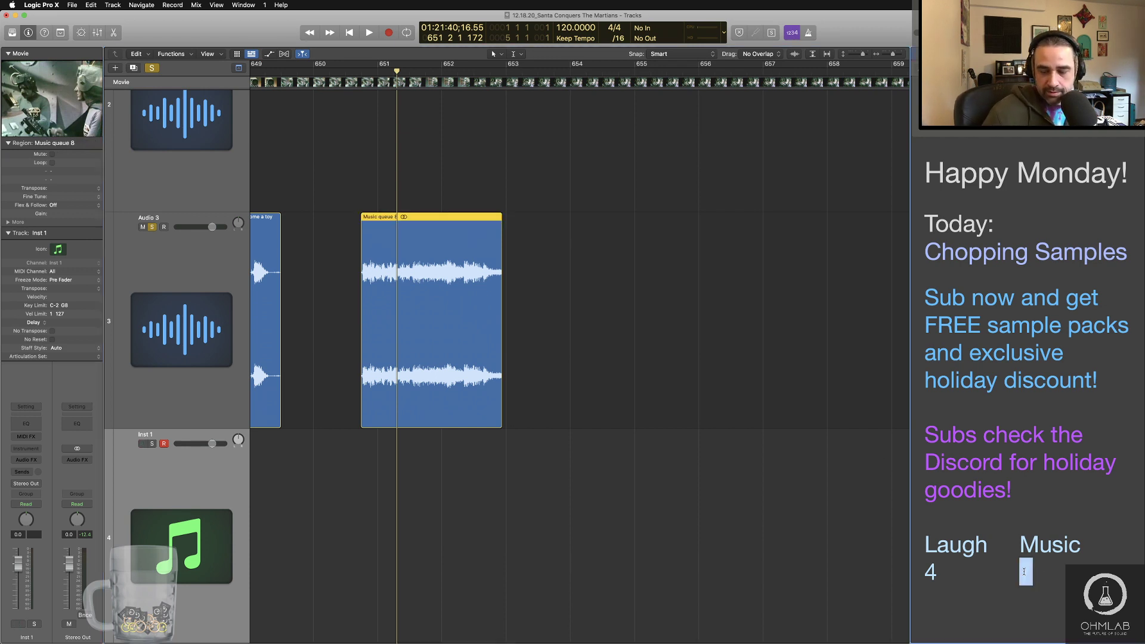
{"action": "type", "text": "8"}
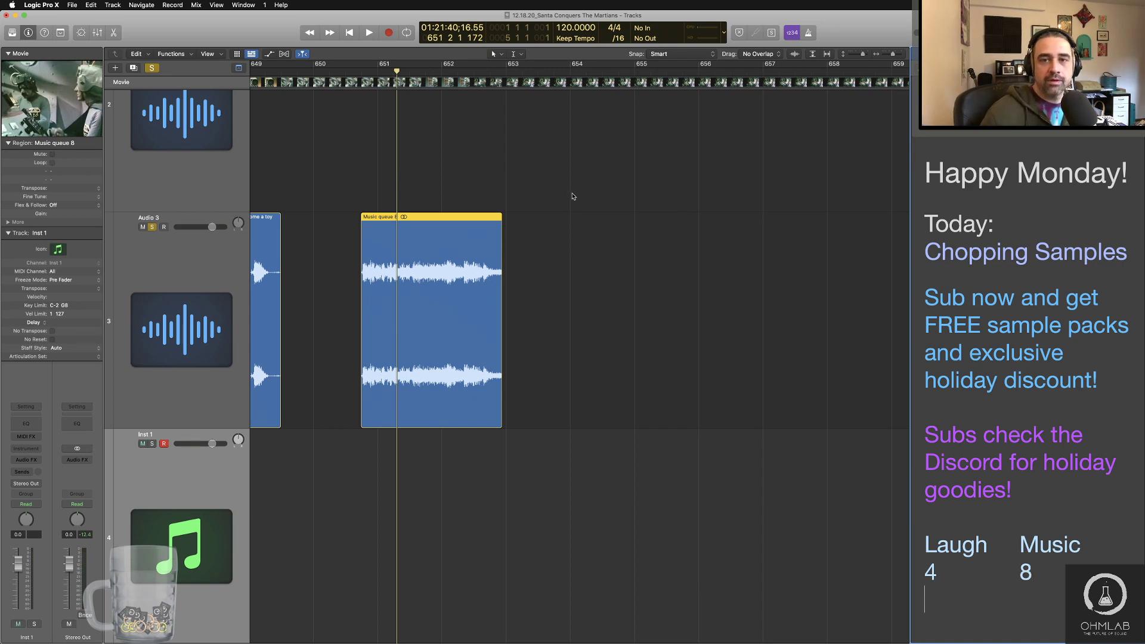
Step: Move the next unnamed region from Audio 2 onto Audio 3 after "Music queue 8" and play it through
{"action": "left_click", "coordinate": [611, 257], "text": "ctrl+alt"}
{"action": "left_click", "coordinate": [611, 257], "text": "ctrl+alt"}
{"action": "left_click_drag", "start_coordinate": [674, 185], "coordinate": [496, 258]}
{"action": "left_click", "coordinate": [476, 78]}
{"action": "key", "text": "space"}
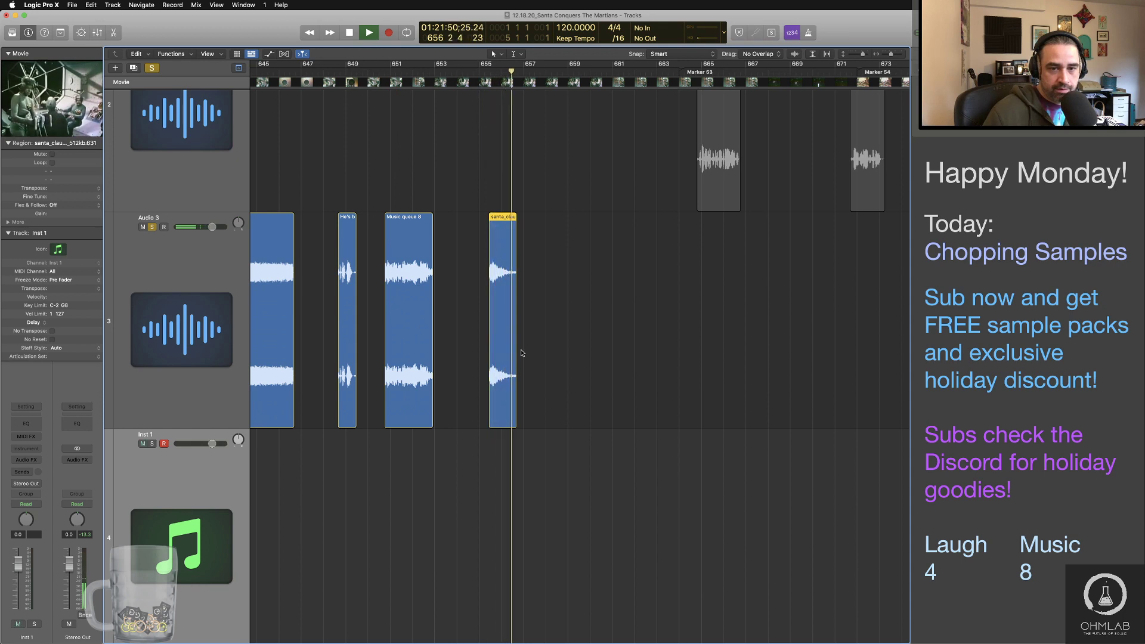
{"action": "key", "text": "space"}
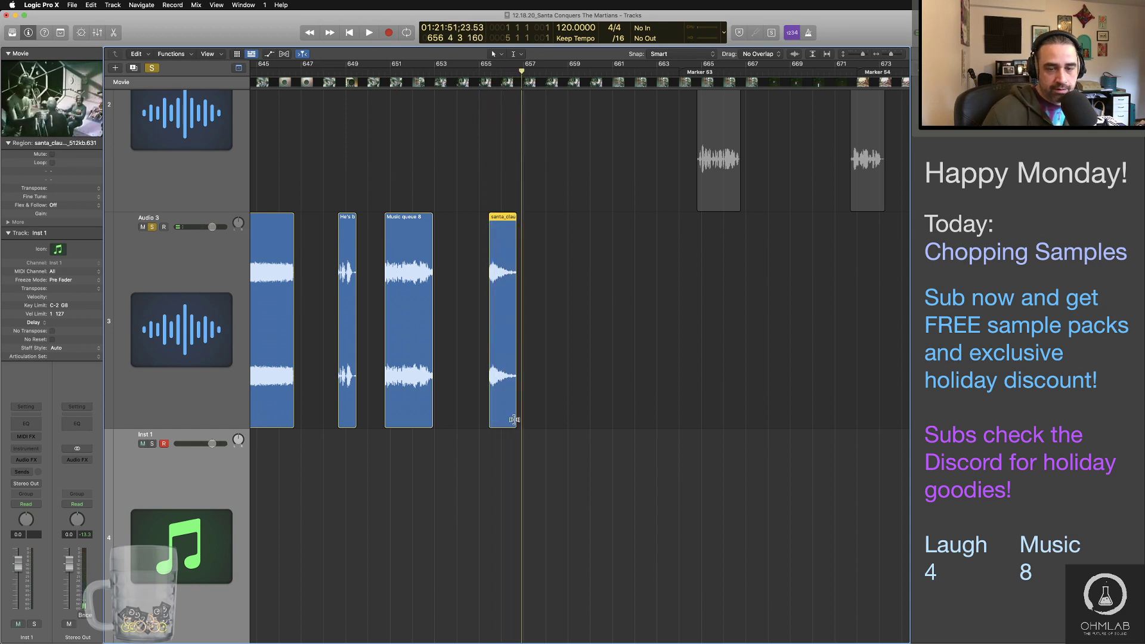
Step: Trim the silence at the start of the region after "Music queue 8" to just before 655 3 and play it back
{"action": "key", "text": "super+Right"}
{"action": "key", "text": "super+Right"}
{"action": "key", "text": "super+Right"}
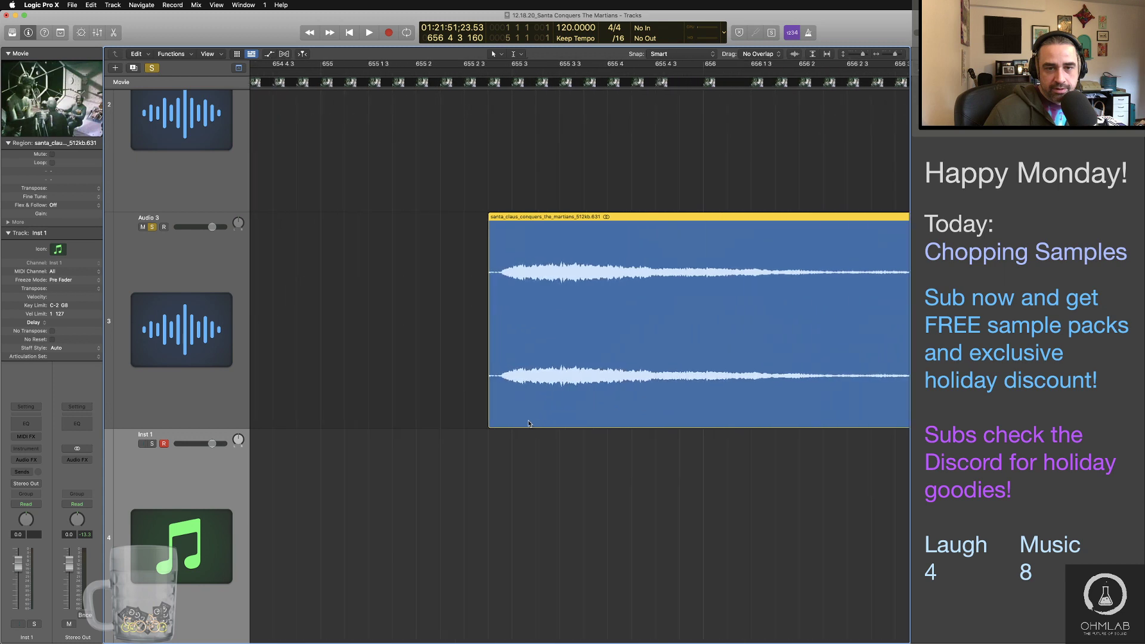
{"action": "left_click_drag", "start_coordinate": [489, 419], "coordinate": [501, 418]}
{"action": "left_click", "coordinate": [465, 70]}
{"action": "key", "text": "space"}
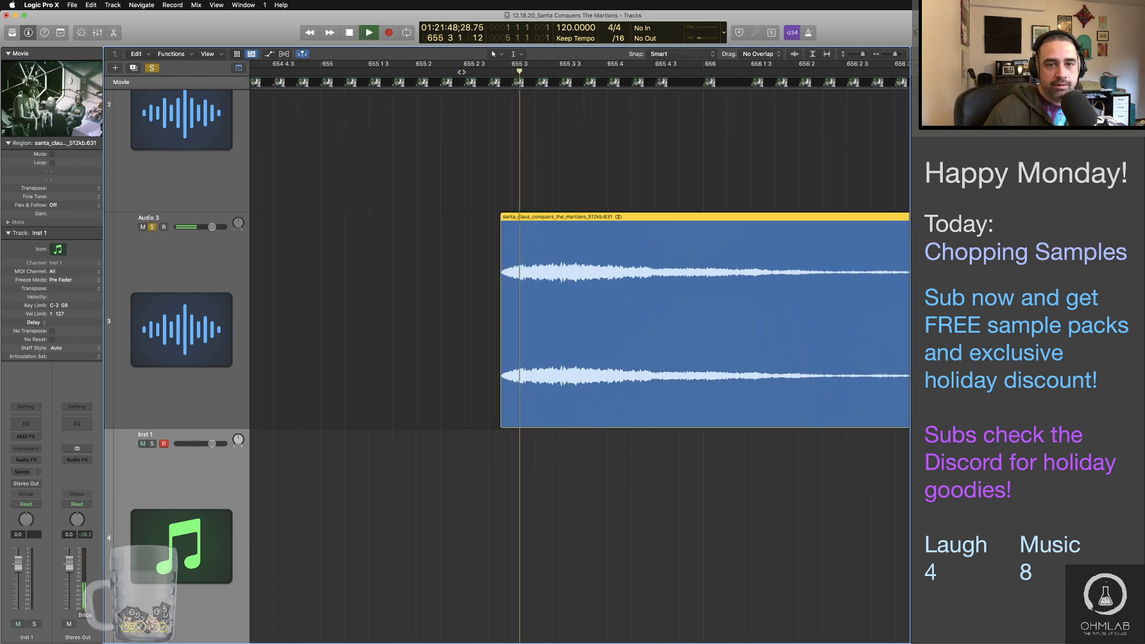
{"action": "key", "text": "space"}
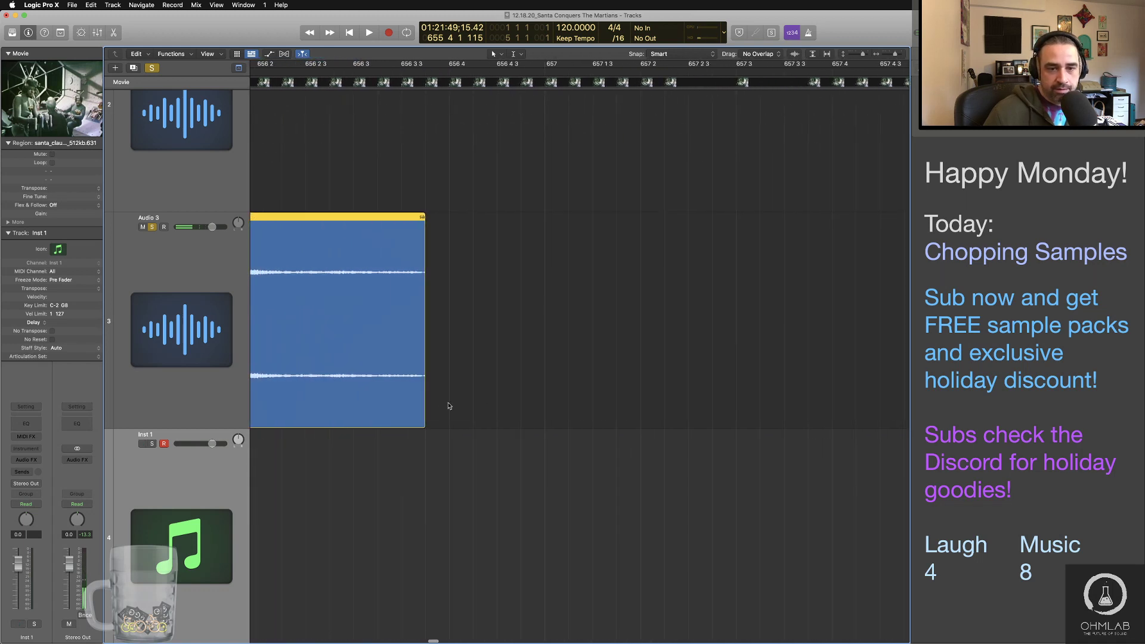
Step: Extend the end of the region after "Music queue 8" to about 656 4 3, playing back its tail
{"action": "left_click_drag", "start_coordinate": [425, 419], "coordinate": [456, 419]}
{"action": "scroll", "coordinate": [439, 239], "scroll_direction": "left", "scroll_amount": 5}
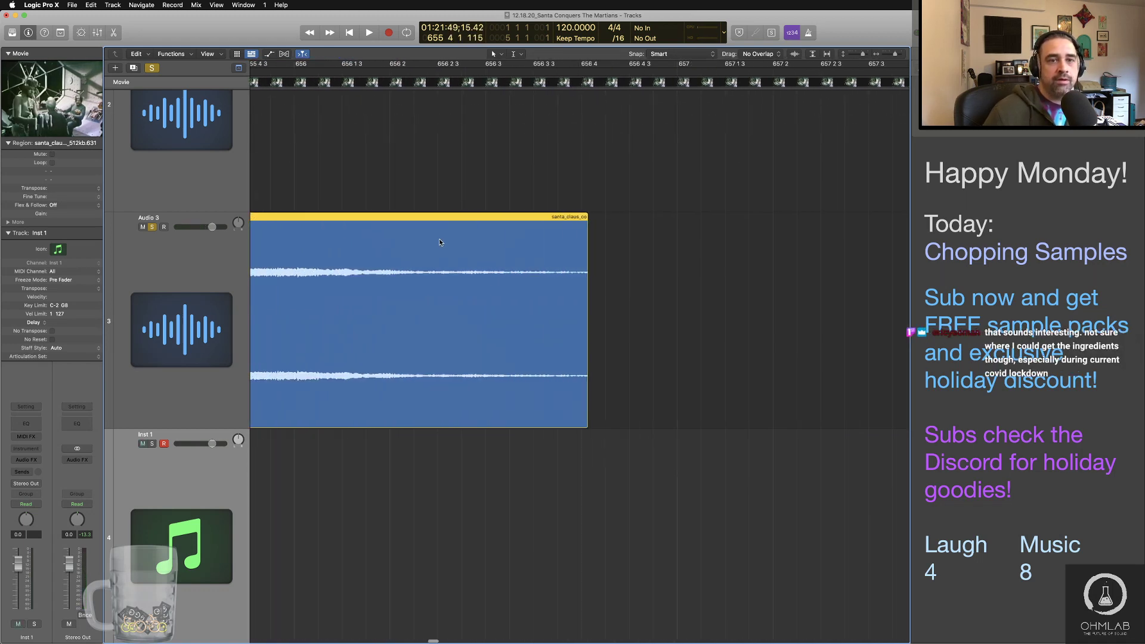
{"action": "left_click", "coordinate": [347, 74]}
{"action": "key", "text": "space"}
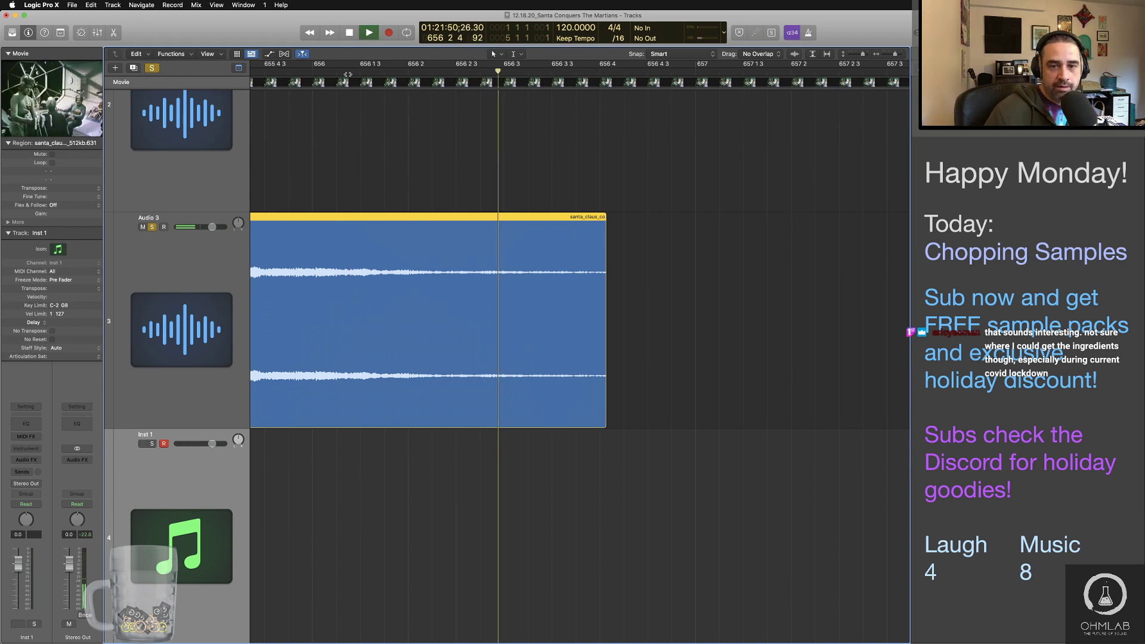
{"action": "key", "text": "space"}
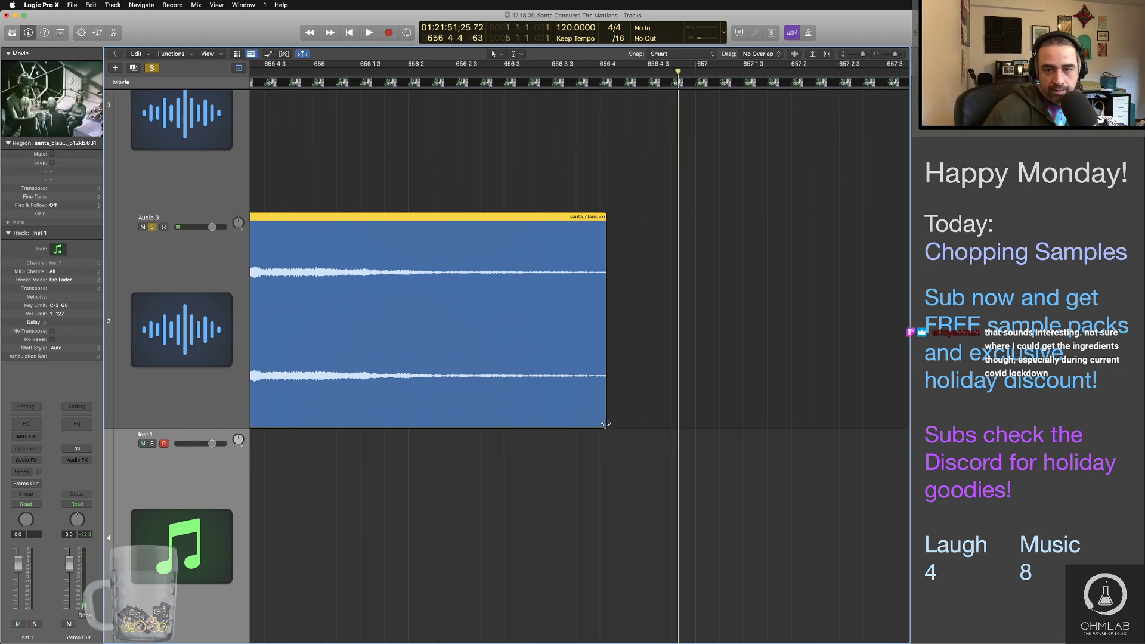
{"action": "left_click_drag", "start_coordinate": [606, 423], "coordinate": [663, 424]}
{"action": "left_click", "coordinate": [341, 72]}
{"action": "key", "text": "space"}
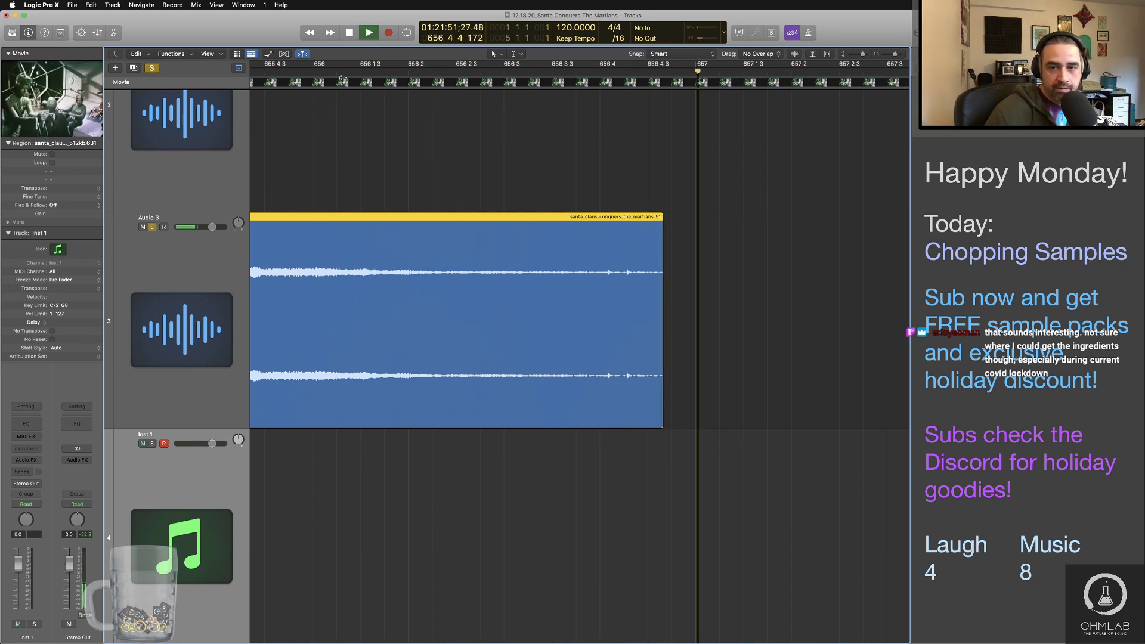
{"action": "key", "text": "space"}
Step: Name the region after "Music queue 8" "Music queue 9"
{"action": "left_click", "coordinate": [502, 442], "text": "ctrl+alt"}
{"action": "left_click", "coordinate": [502, 442], "text": "ctrl+alt"}
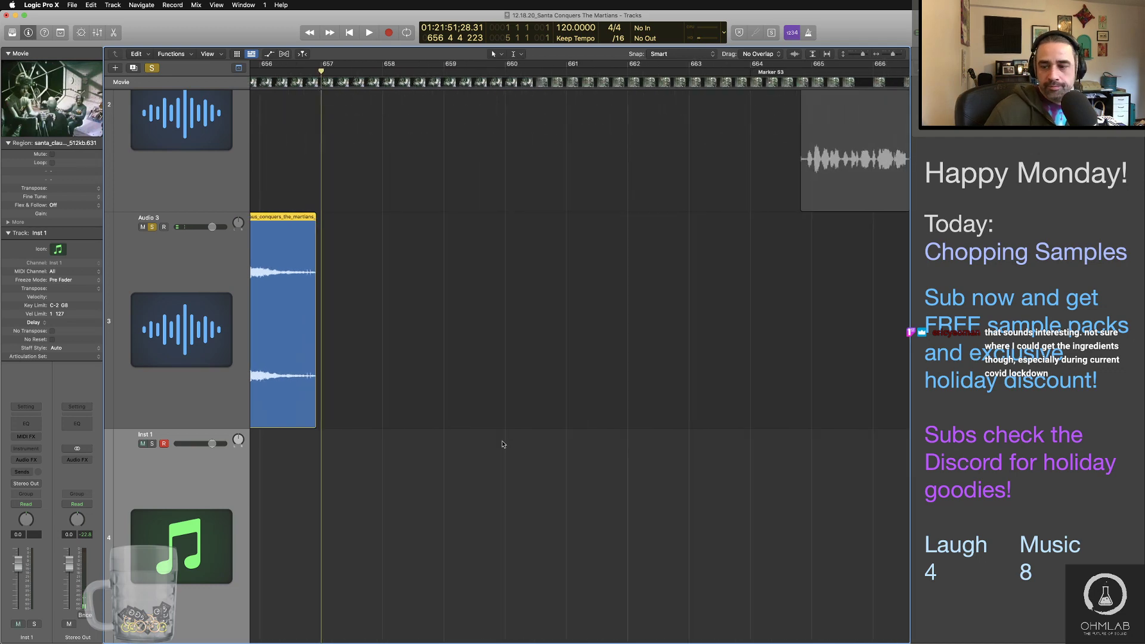
{"action": "scroll", "coordinate": [502, 444], "scroll_direction": "left", "scroll_amount": 10}
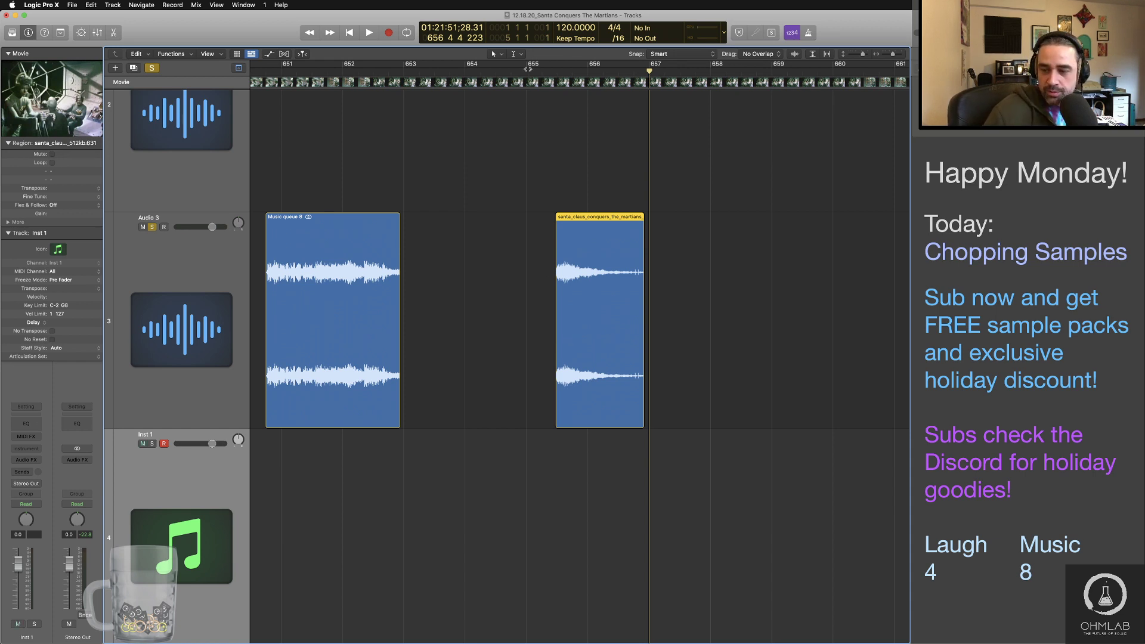
{"action": "key", "text": "shift+n"}
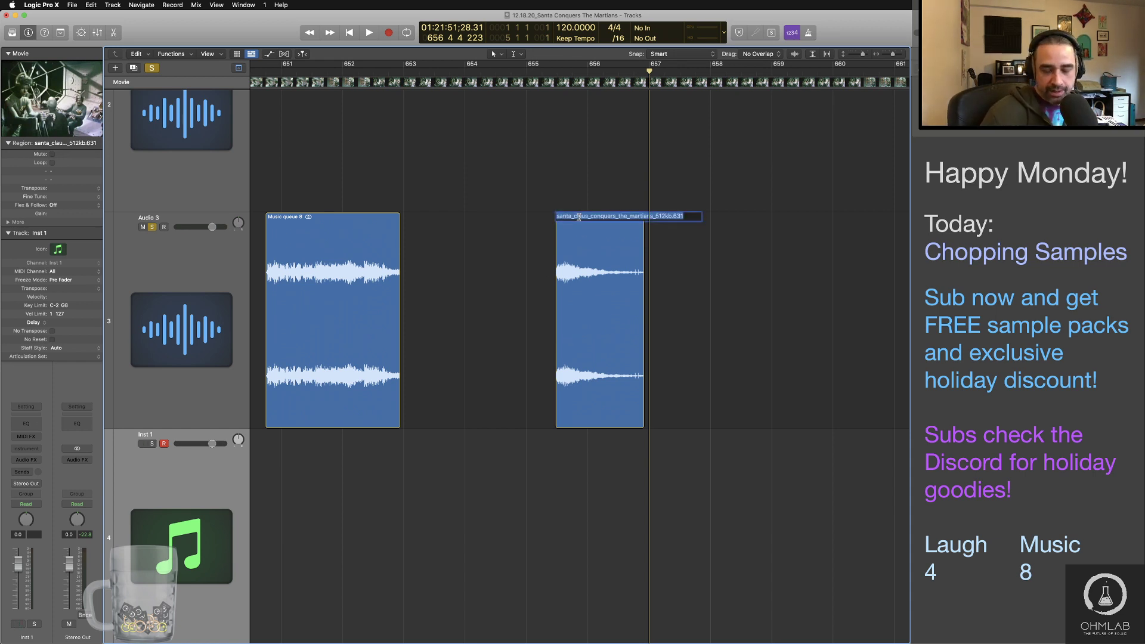
{"action": "type", "text": "Music queue 9"}
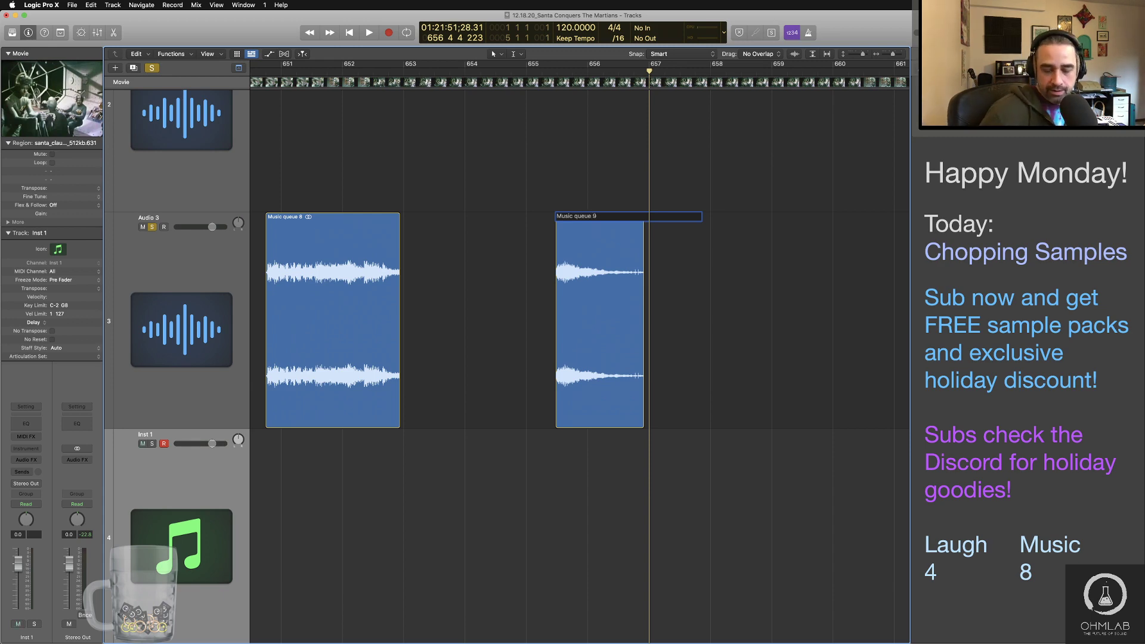
{"action": "key", "text": "Return"}
Step: Move the next unnamed region from Audio 2 onto Audio 3 after "Music queue 9", starting at about 659, and play it through
{"action": "left_click", "coordinate": [653, 319], "text": "ctrl+alt"}
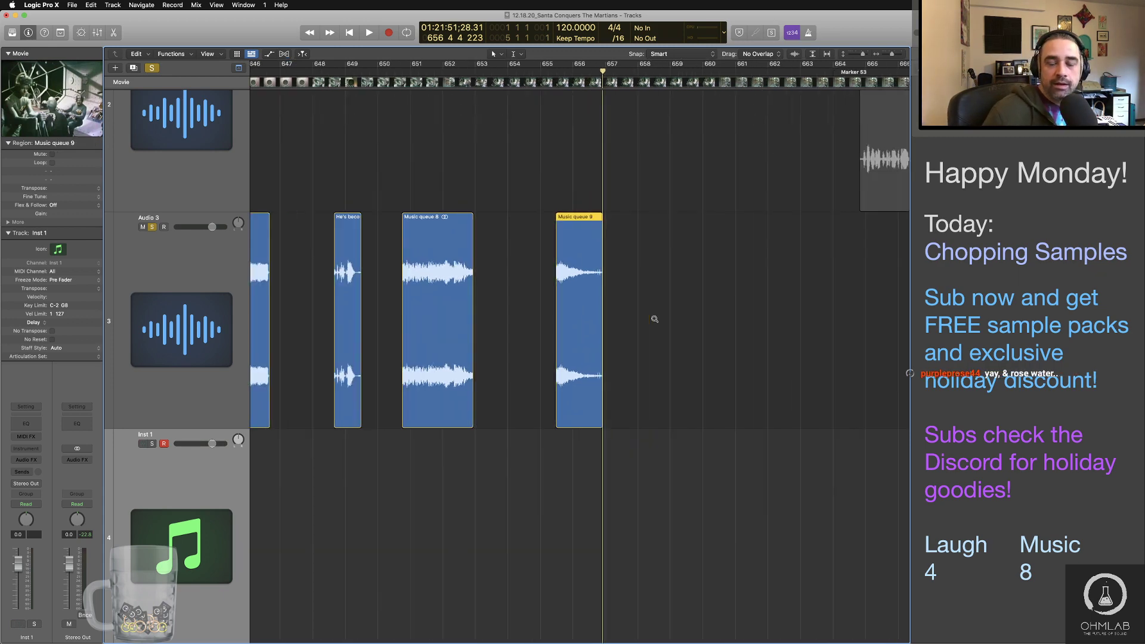
{"action": "scroll", "coordinate": [654, 319], "scroll_direction": "down", "scroll_amount": 5}
{"action": "left_click_drag", "start_coordinate": [705, 177], "coordinate": [624, 346]}
{"action": "left_click_drag", "start_coordinate": [624, 345], "coordinate": [624, 346]}
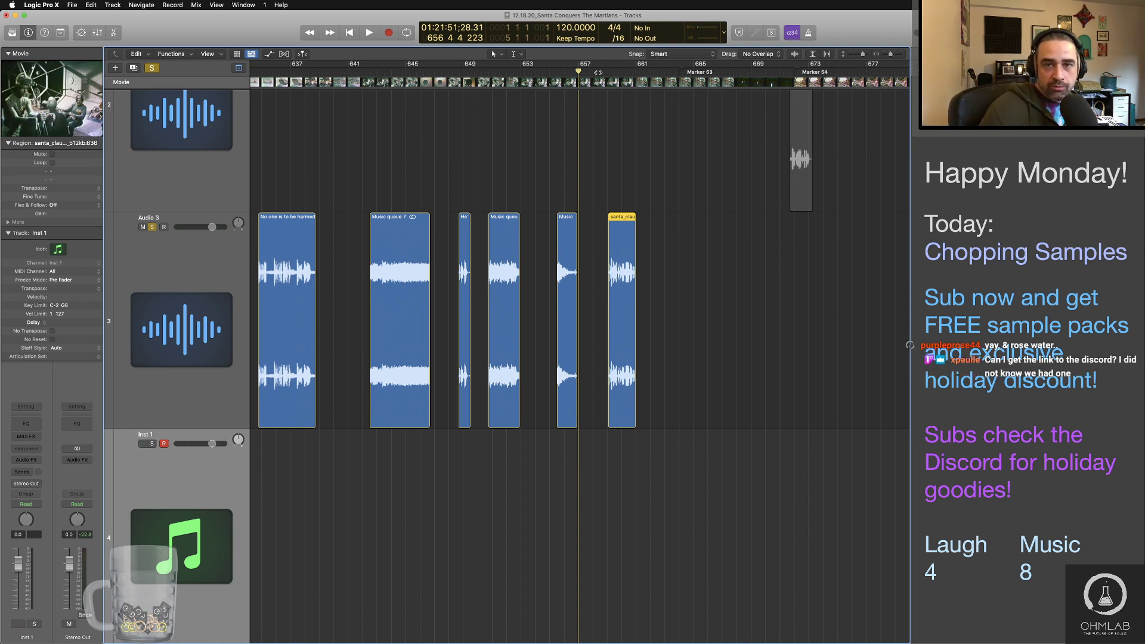
{"action": "key", "text": "space"}
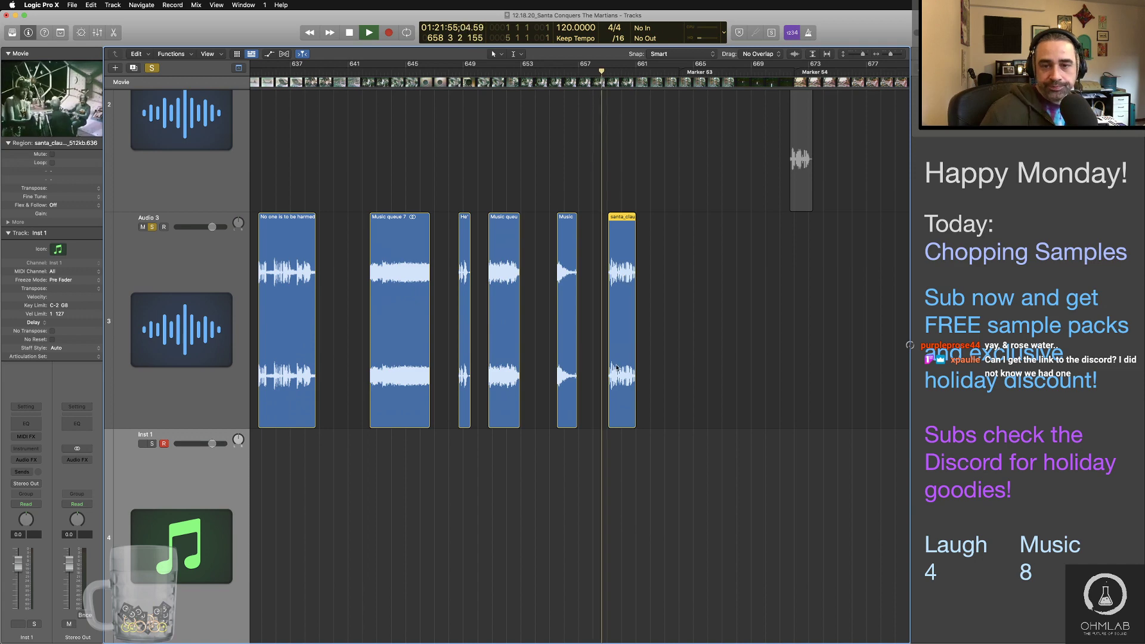
{"action": "scroll", "coordinate": [618, 366], "scroll_direction": "up", "scroll_amount": 3}
{"action": "scroll", "coordinate": [618, 366], "scroll_direction": "up", "scroll_amount": 3}
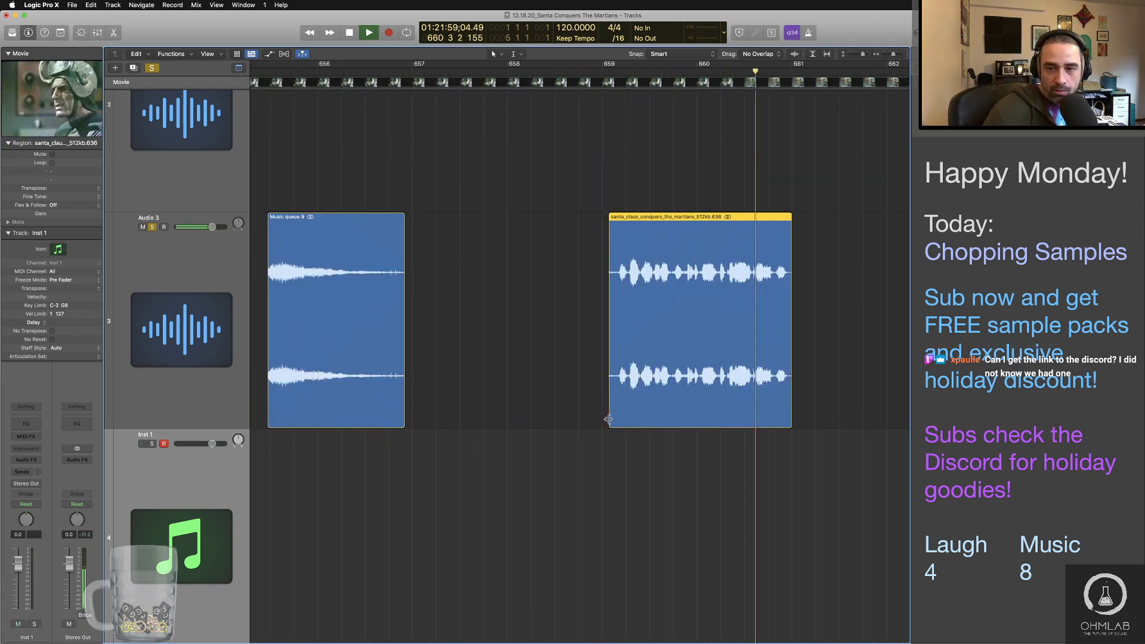
{"action": "key", "text": "space"}
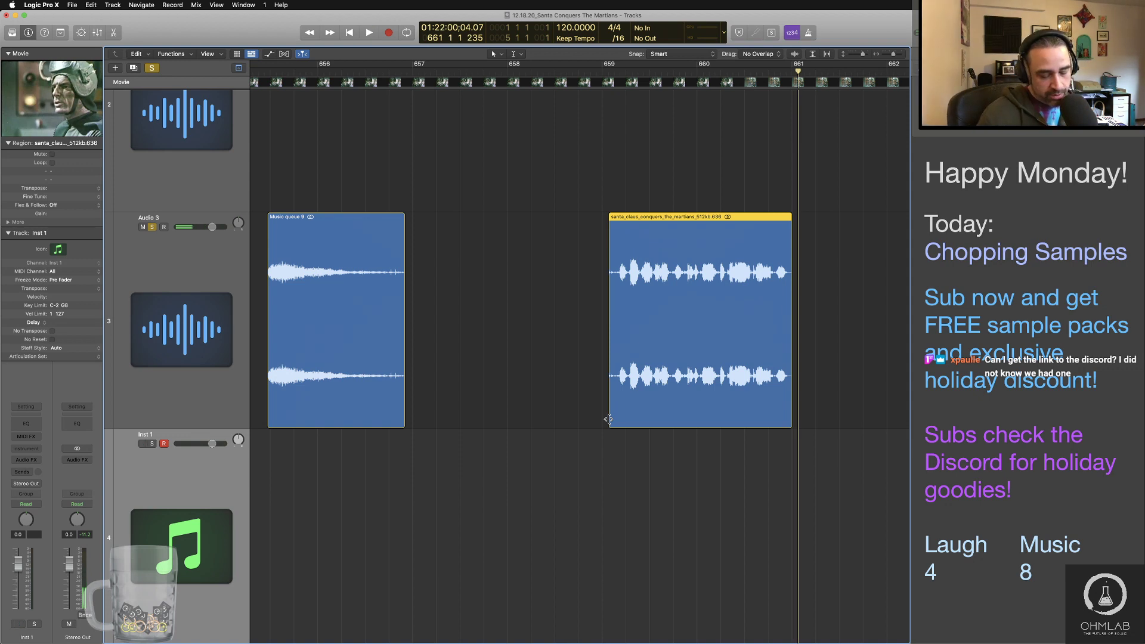
Step: Trim the silence at the start of the region after "Music queue 9" to just past 659 and play its opening
{"action": "left_click_drag", "start_coordinate": [608, 419], "coordinate": [618, 419]}
{"action": "left_click", "coordinate": [587, 73]}
{"action": "key", "text": "space"}
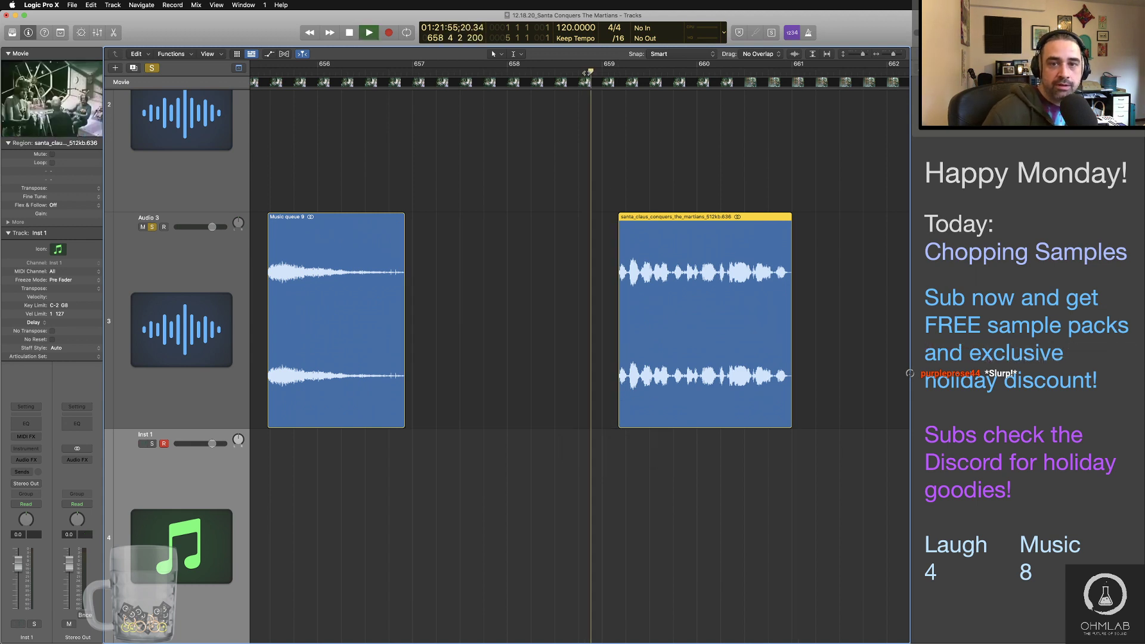
{"action": "key", "text": "space"}
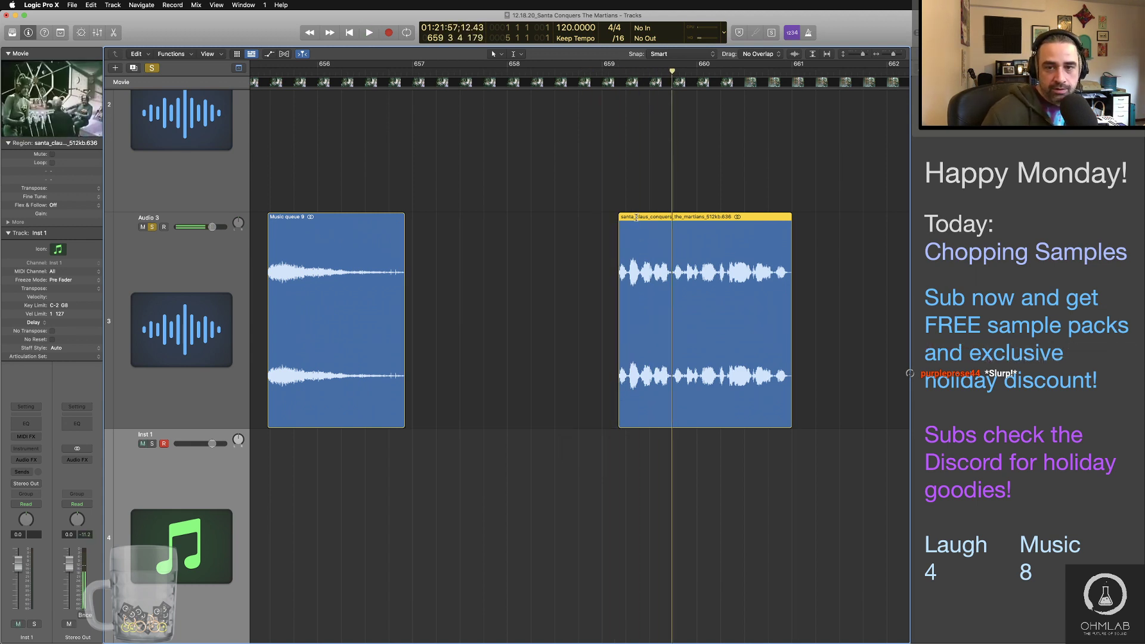
Step: Name the region after "Music queue 9" "We don't want to hurt you Santa"
{"action": "left_click", "coordinate": [637, 216], "text": "super"}
{"action": "type", "text": "We don"}
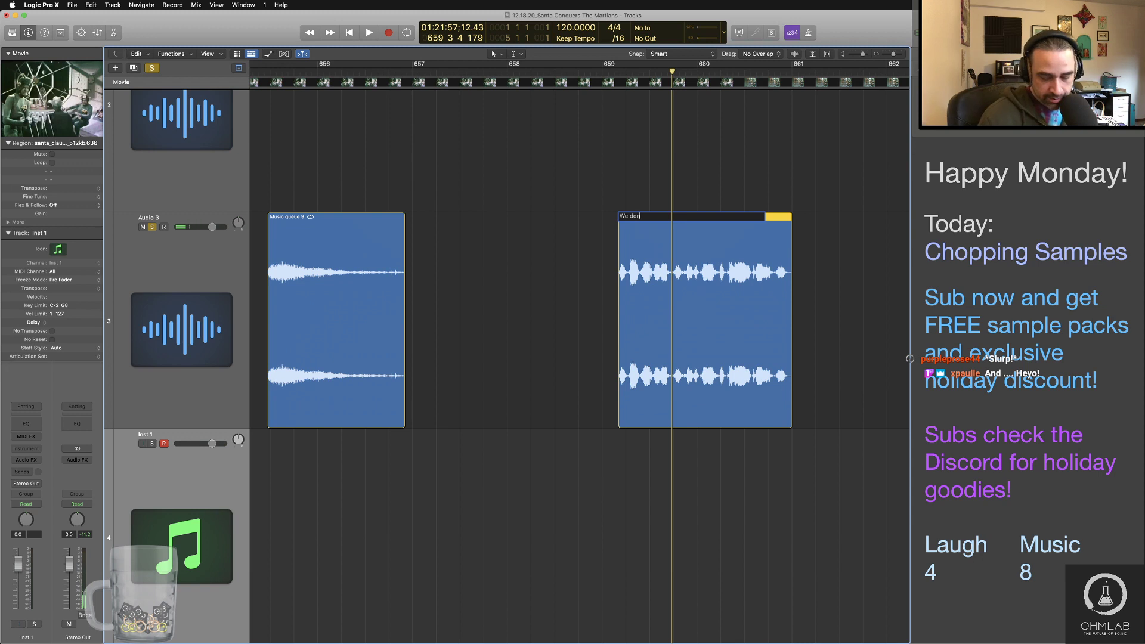
{"action": "type", "text": "'t want to hurt you Santa"}
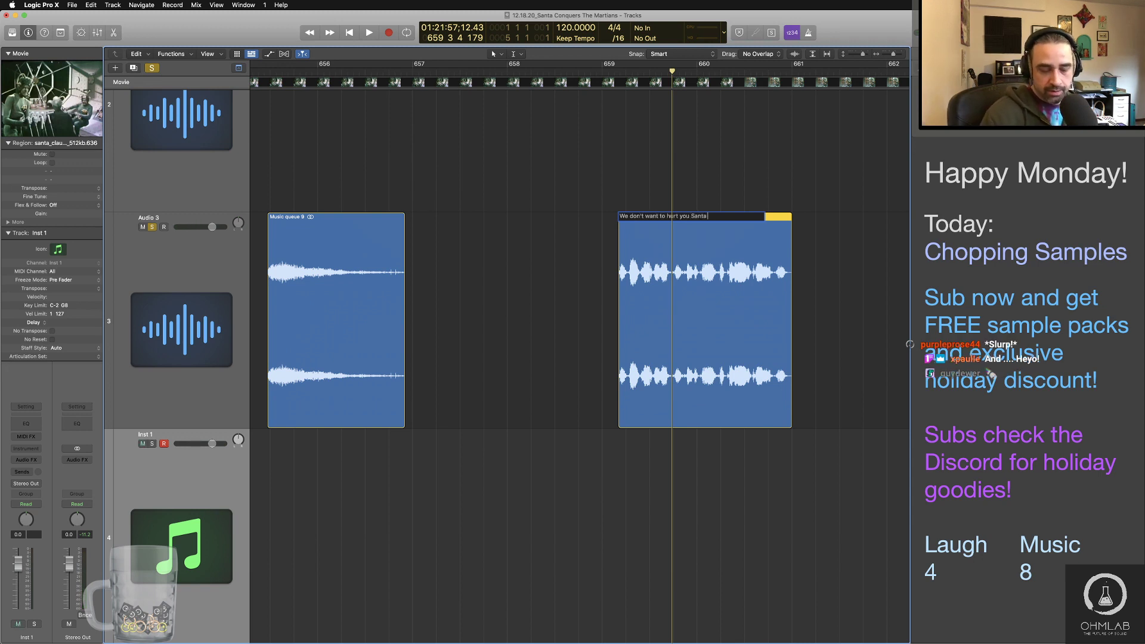
{"action": "type", "text": " Clau"}
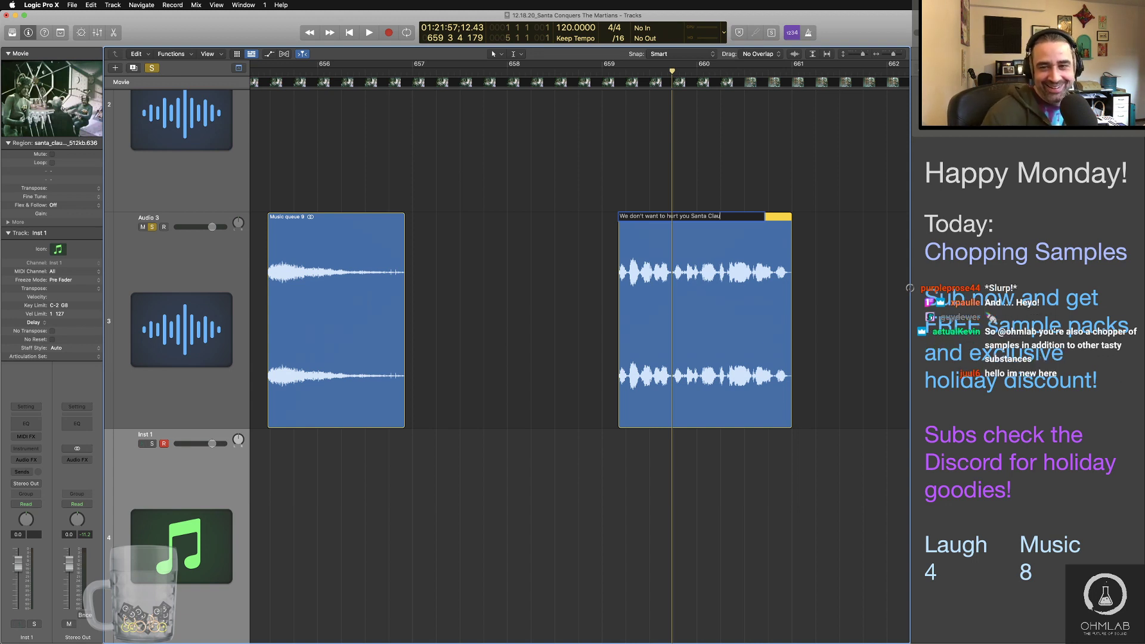
{"action": "key", "text": "BackSpace"}
{"action": "key", "text": "BackSpace"}
{"action": "key", "text": "BackSpace"}
{"action": "key", "text": "BackSpace"}
{"action": "key", "text": "BackSpace"}
{"action": "key", "text": "BackSpace"}
{"action": "key", "text": "Return"}
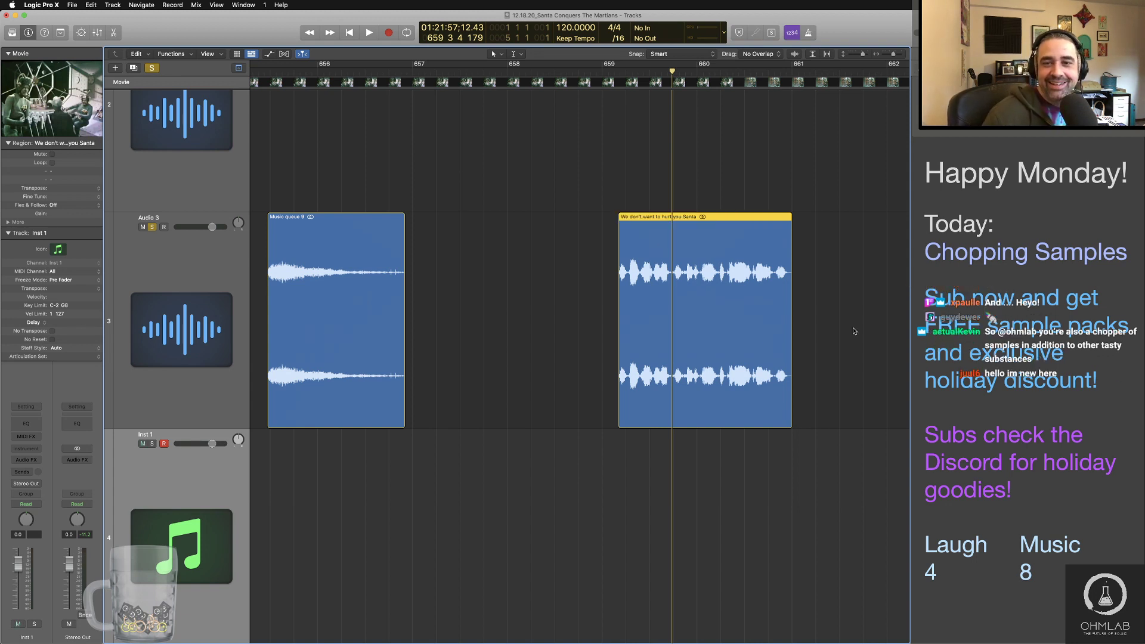
Step: Move the next unnamed region from Audio 2 onto Audio 3 after "We don't want to hurt you Santa", starting at 663 1 4, and play it
{"action": "left_click", "coordinate": [853, 331]}
{"action": "key", "text": "super+Left"}
{"action": "key", "text": "super+Left"}
{"action": "key", "text": "super+Left"}
{"action": "scroll", "coordinate": [664, 319], "scroll_direction": "right", "scroll_amount": 5}
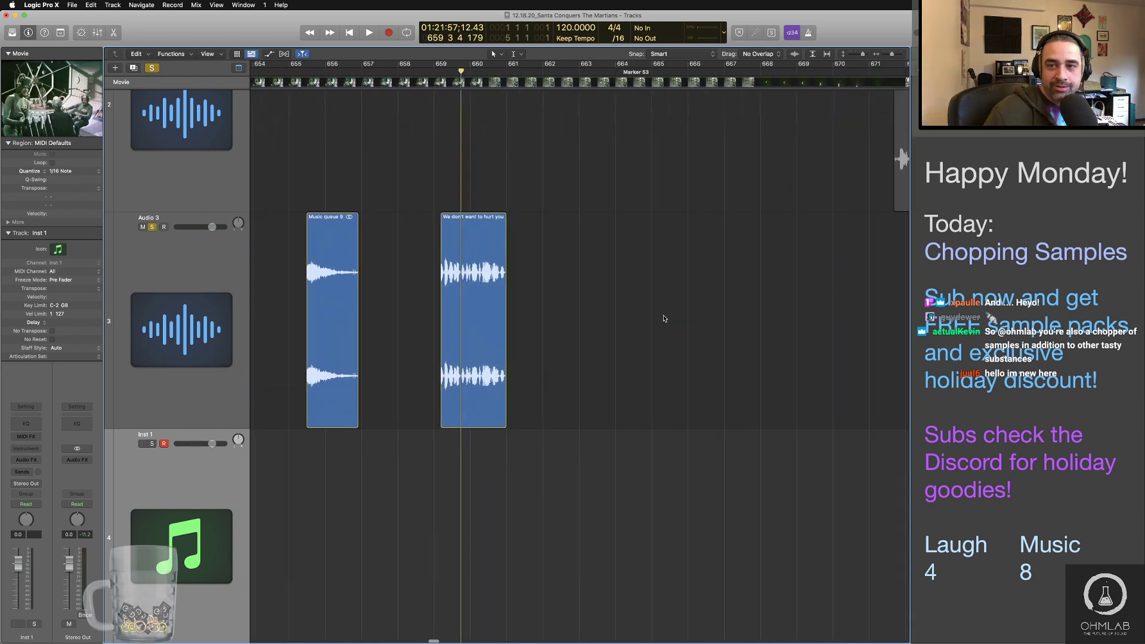
{"action": "scroll", "coordinate": [665, 319], "scroll_direction": "right", "scroll_amount": 5}
{"action": "scroll", "coordinate": [617, 303], "scroll_direction": "left", "scroll_amount": 1}
{"action": "left_click_drag", "start_coordinate": [650, 184], "coordinate": [342, 327]}
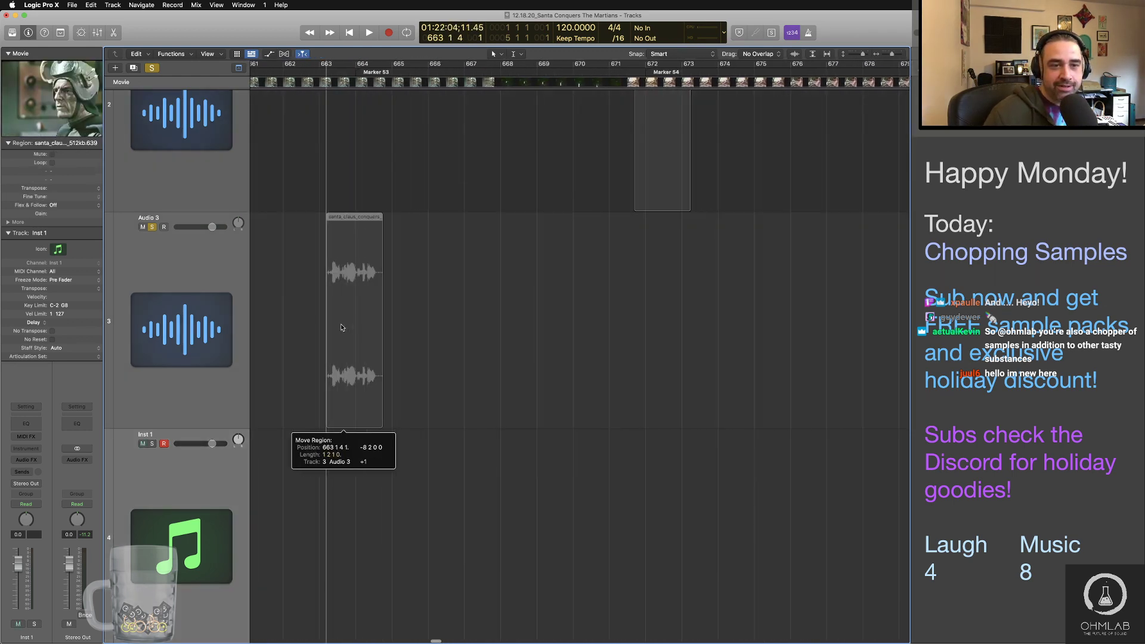
{"action": "left_click", "coordinate": [325, 79]}
{"action": "key", "text": "space"}
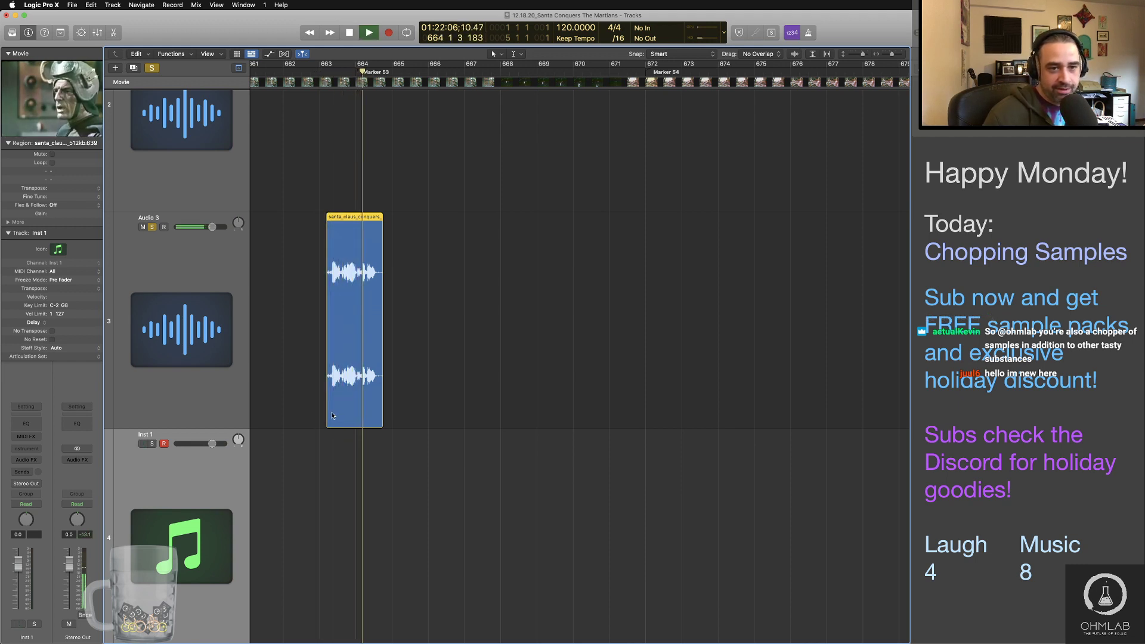
{"action": "key", "text": "space"}
Step: Trim the start of the unnamed Audio 3 region after "We don't want to hurt you Santa" to 663 2 1 120 and play its opening
{"action": "key", "text": "super+Right"}
{"action": "key", "text": "super+Right"}
{"action": "key", "text": "super+Right"}
{"action": "key", "text": "super+Right"}
{"action": "key", "text": "super+Right"}
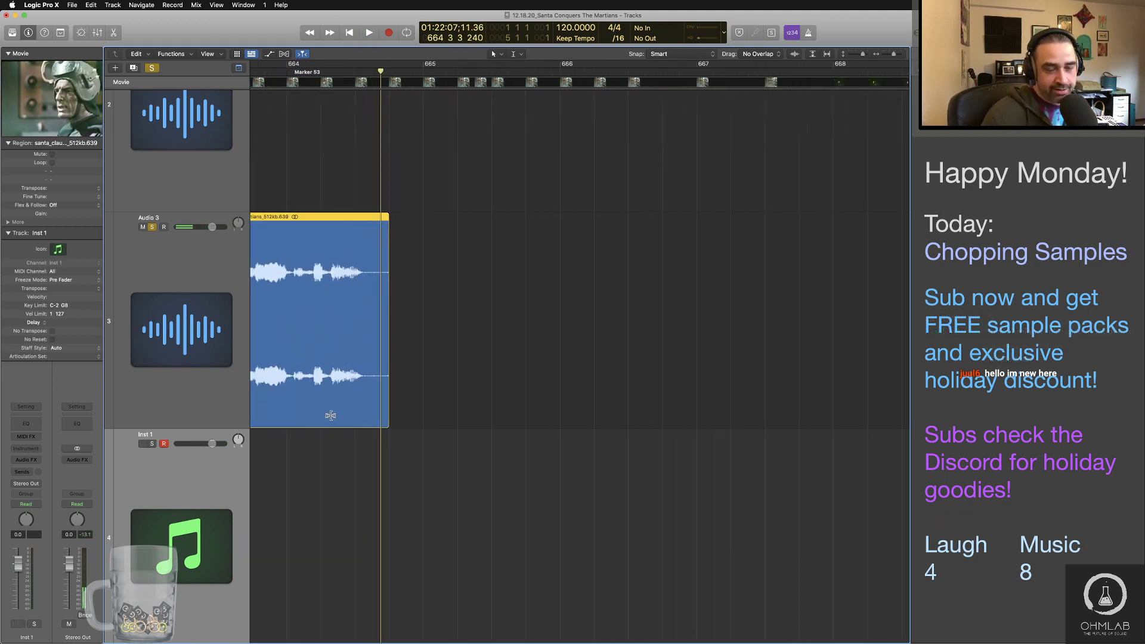
{"action": "scroll", "coordinate": [331, 414], "scroll_direction": "left", "scroll_amount": 5}
{"action": "scroll", "coordinate": [329, 417], "scroll_direction": "left", "scroll_amount": 5}
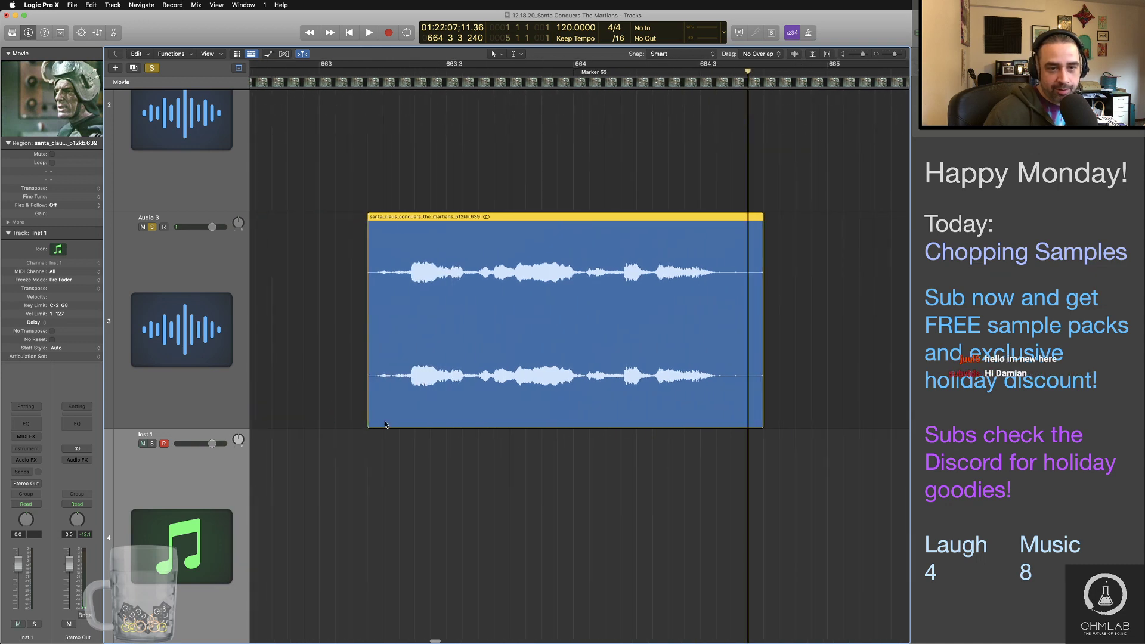
{"action": "left_click_drag", "start_coordinate": [367, 418], "coordinate": [394, 419]}
{"action": "left_click", "coordinate": [360, 72]}
{"action": "key", "text": "space"}
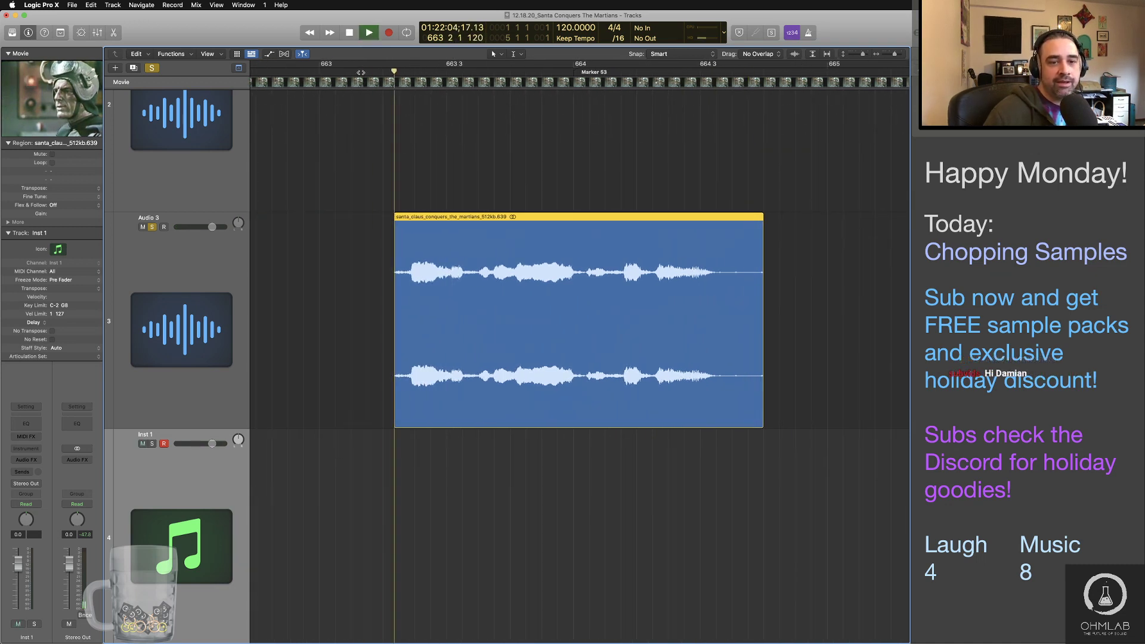
Step: Extend the trimmed region's start back slightly to just before 663 2, restoring the quiet lead-in, and play it through
{"action": "key", "text": "space"}
{"action": "left_click_drag", "start_coordinate": [396, 425], "coordinate": [375, 423]}
{"action": "left_click", "coordinate": [335, 72]}
{"action": "key", "text": "space"}
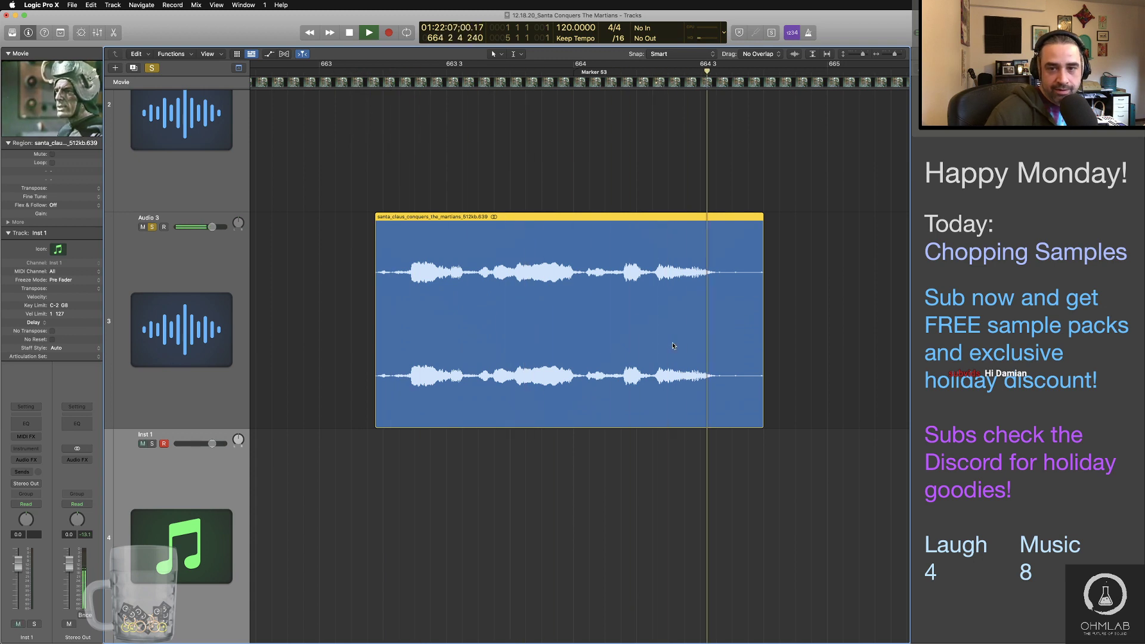
{"action": "key", "text": "space"}
Step: Name the region after "We don't want to hurt you Santa" "It's harmless"
{"action": "left_click", "coordinate": [533, 218]}
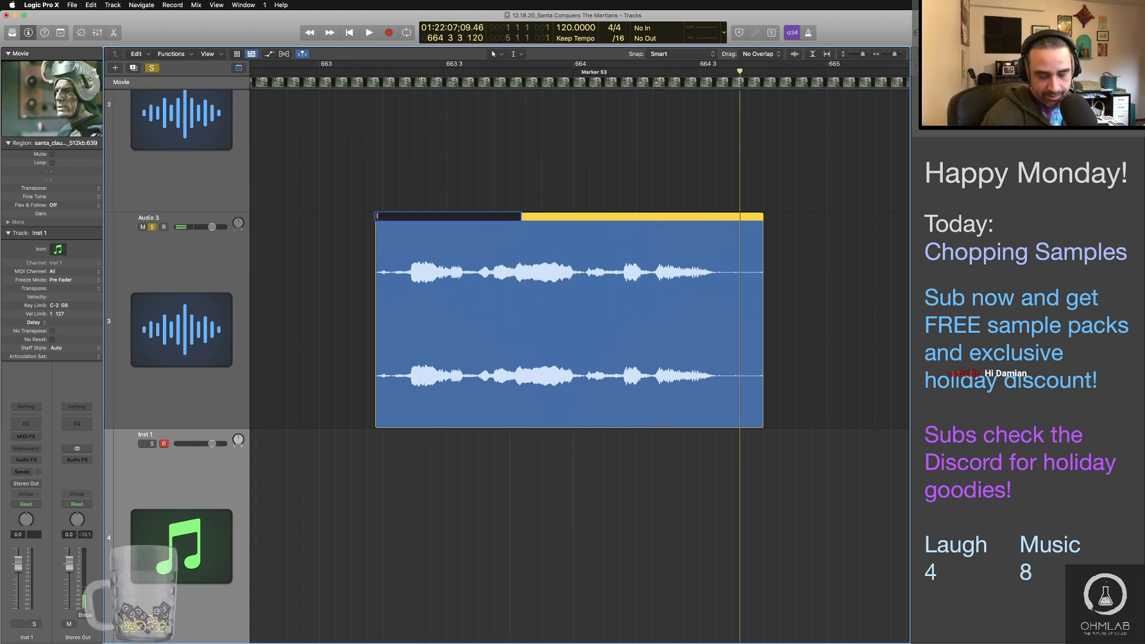
{"action": "type", "text": "it"}
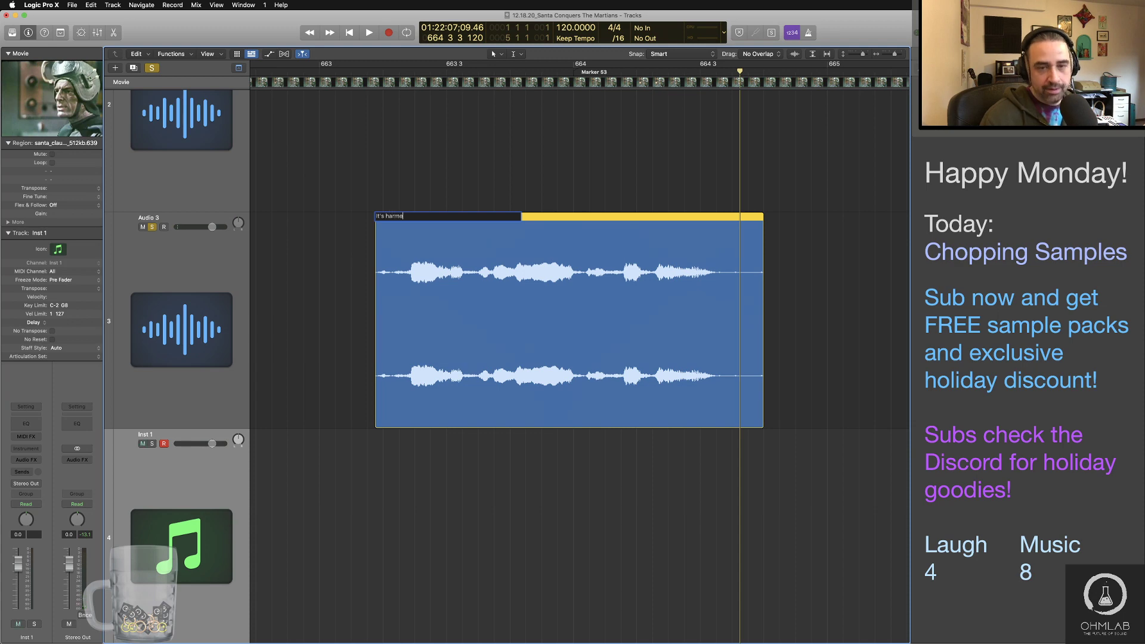
{"action": "type", "text": "'s harmless"}
{"action": "key", "text": "Return"}
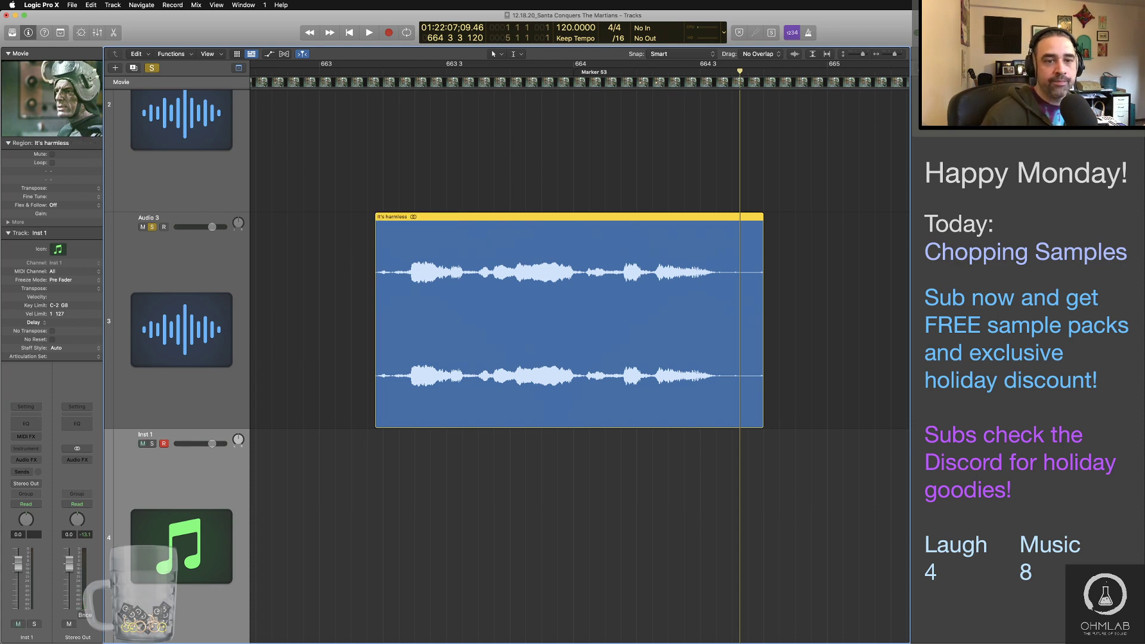
Step: Locate the next unnamed region on Audio 2 after "It's harmless"
{"action": "key", "text": "super+Left"}
{"action": "key", "text": "super+Left"}
{"action": "key", "text": "super+Left"}
{"action": "key", "text": "super+Left"}
{"action": "key", "text": "super+Left"}
{"action": "key", "text": "super+Left"}
{"action": "key", "text": "super+Left"}
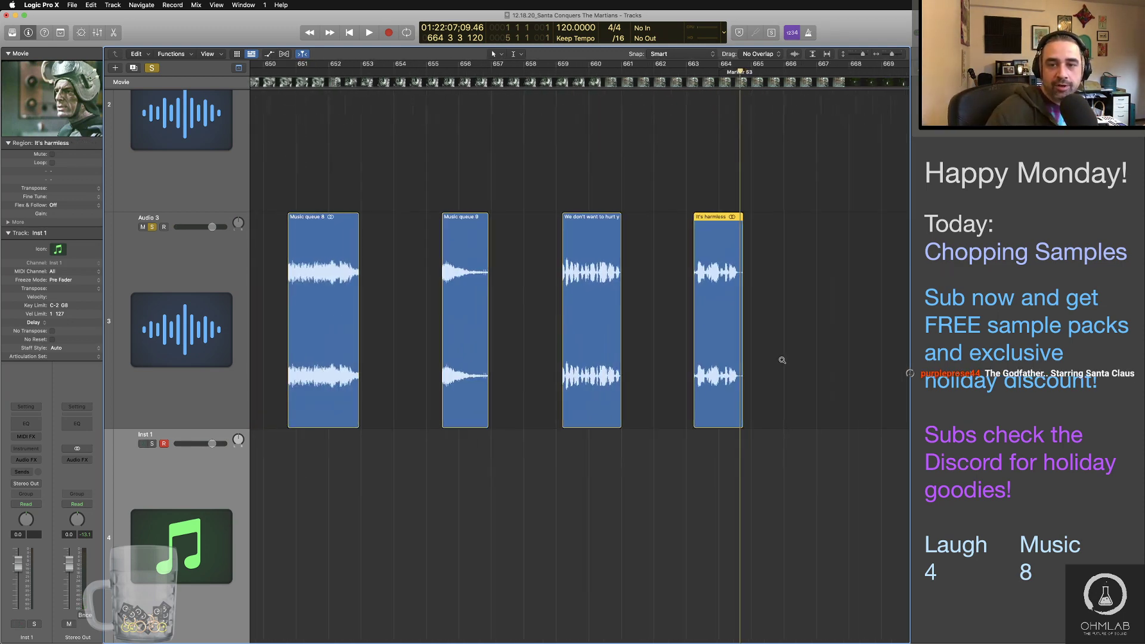
{"action": "scroll", "coordinate": [703, 342], "scroll_direction": "right", "scroll_amount": 5}
{"action": "scroll", "coordinate": [704, 342], "scroll_direction": "right", "scroll_amount": 5}
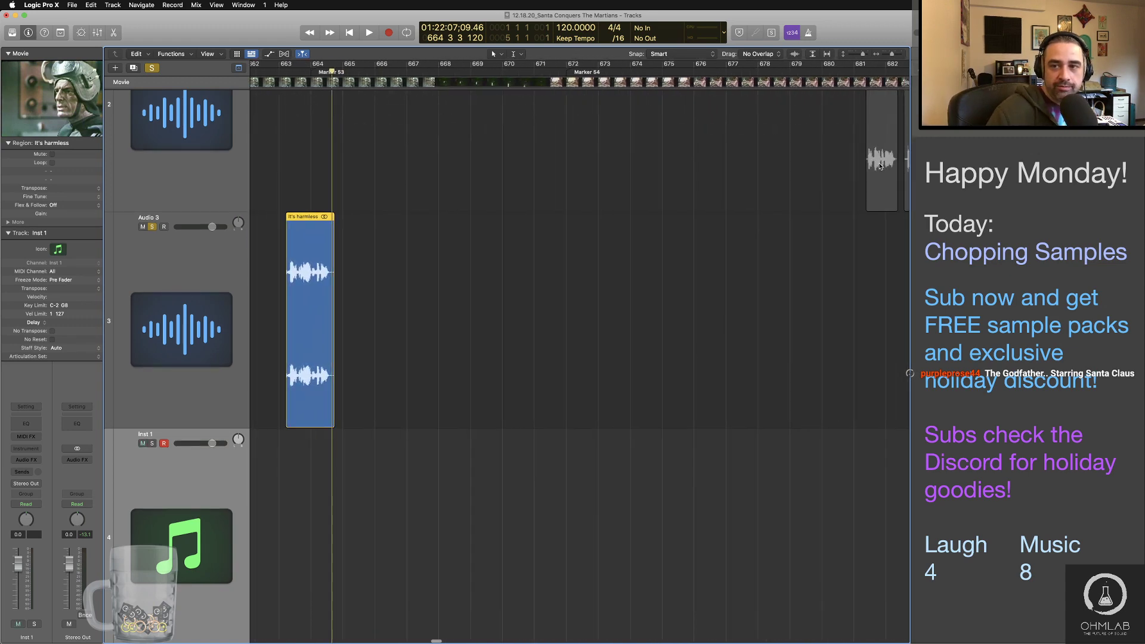
Step: Move the next clip from track 2 onto Audio 3 at about bar 666, after the "It's harmless" clip, and play it
{"action": "left_click_drag", "start_coordinate": [880, 167], "coordinate": [391, 352]}
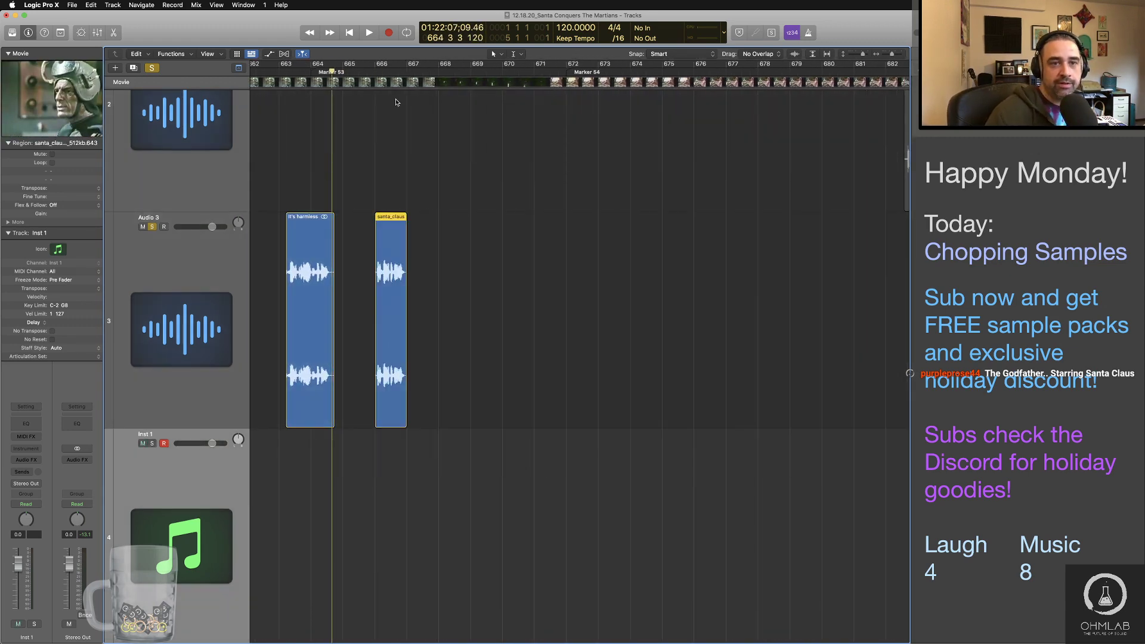
{"action": "left_click", "coordinate": [375, 74]}
{"action": "key", "text": "space"}
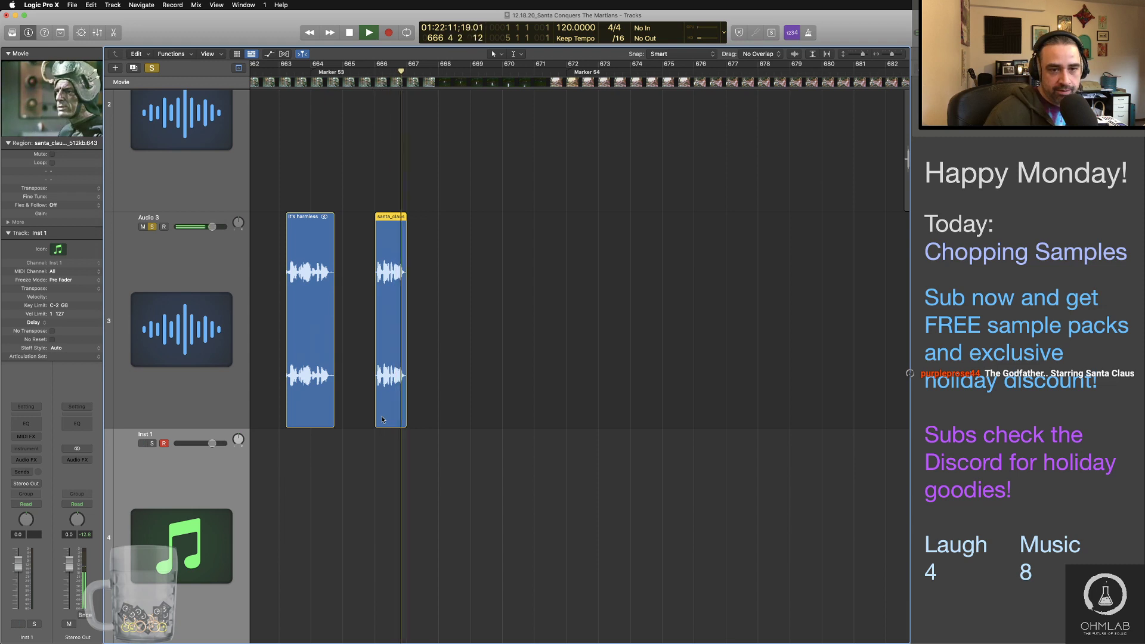
{"action": "key", "text": "space"}
Step: Trim the silence off the start of the clip at bar 666 up to its first word and play it back
{"action": "scroll", "coordinate": [382, 420], "scroll_direction": "up", "scroll_amount": 8}
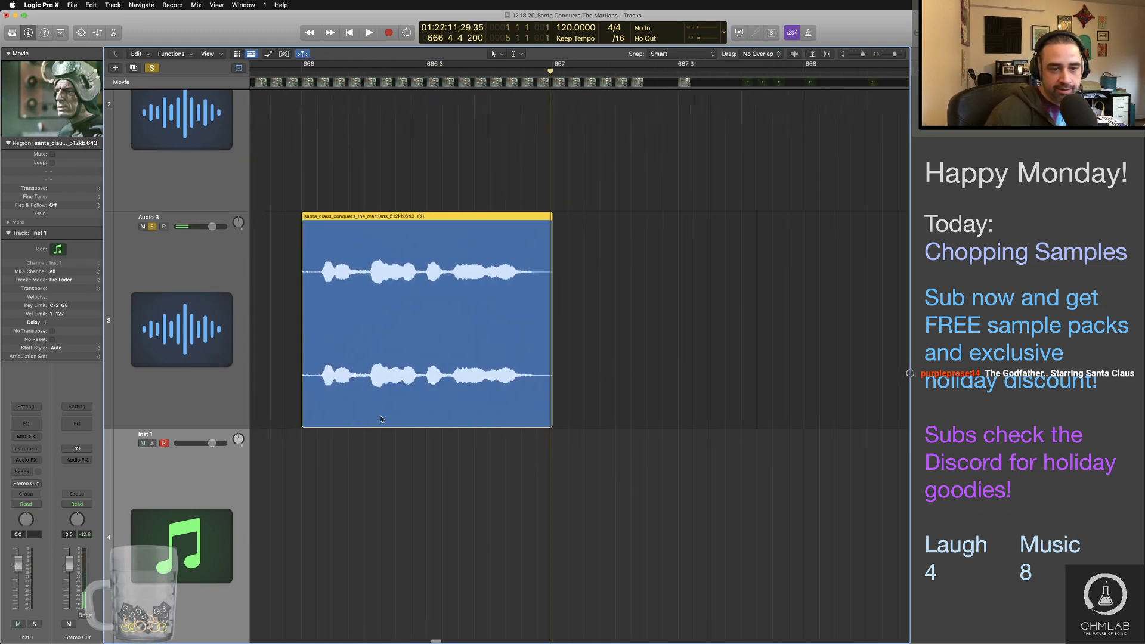
{"action": "left_click", "coordinate": [299, 419]}
{"action": "left_click", "coordinate": [309, 419]}
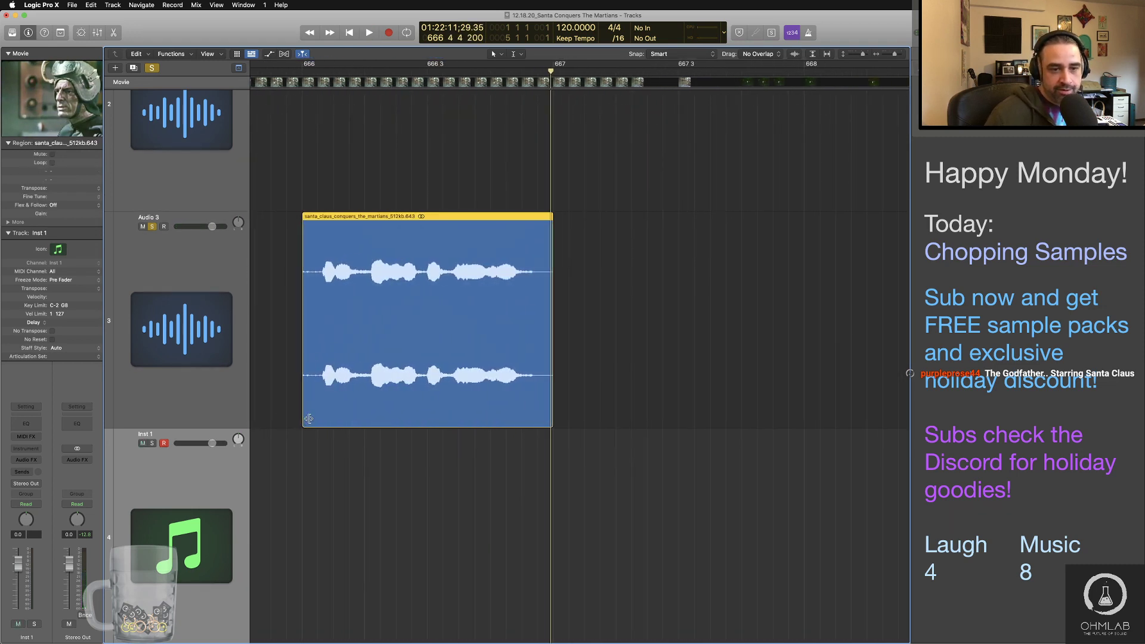
{"action": "left_click_drag", "start_coordinate": [308, 418], "coordinate": [318, 418]}
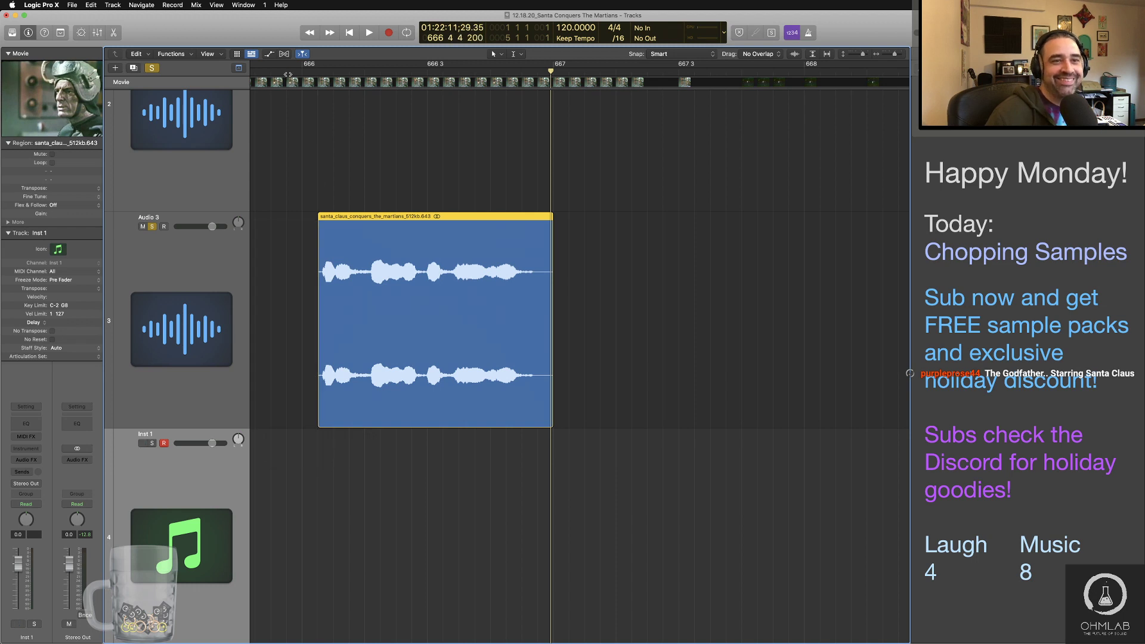
{"action": "left_click", "coordinate": [288, 74]}
{"action": "key", "text": "space"}
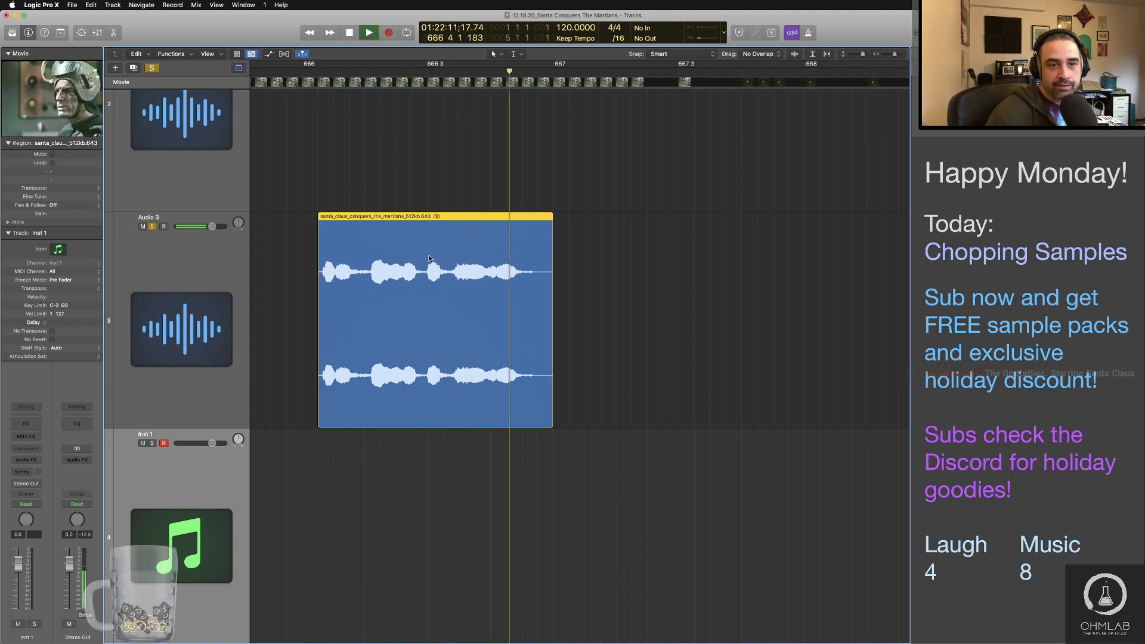
{"action": "key", "text": "space"}
Step: Rename the trimmed clip as "Are you sure this is harmless"
{"action": "key", "text": "shift+n"}
{"action": "type", "text": "Are you sure this is ha"}
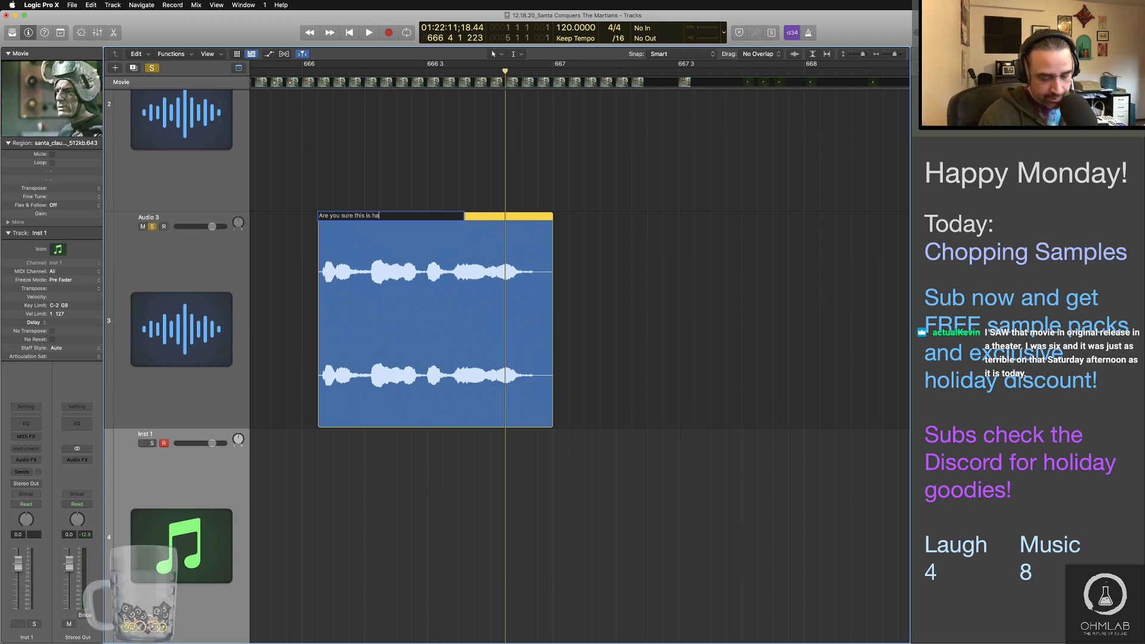
{"action": "type", "text": "rmless"}
{"action": "key", "text": "Return"}
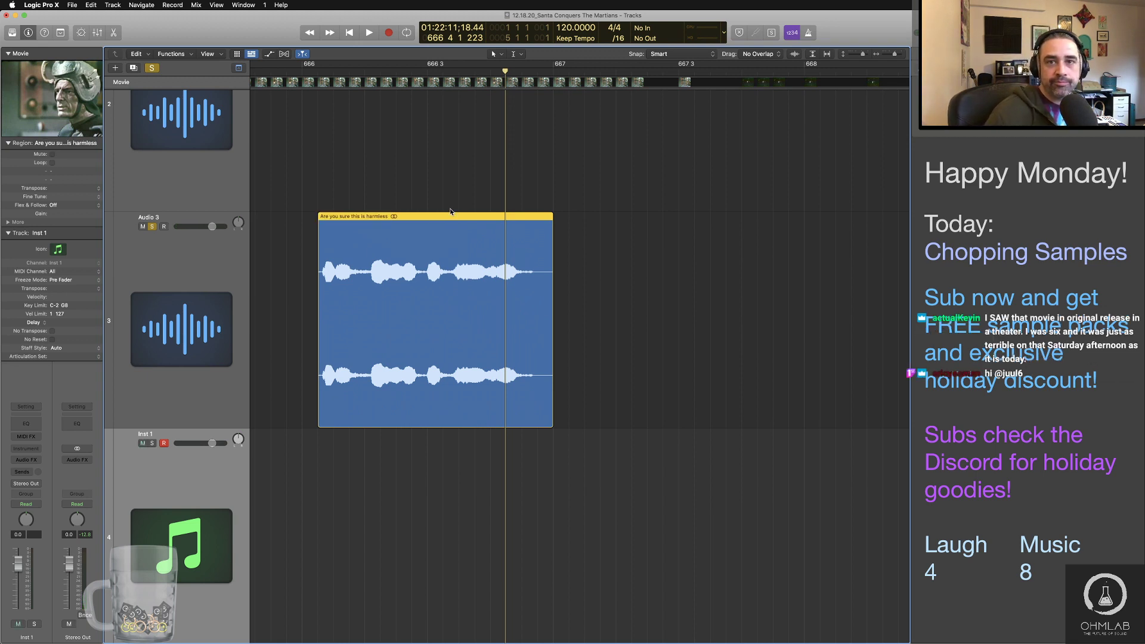
Step: Move the next clip from track 2, near bar 682, onto Audio 3 at about bar 674 and play it
{"action": "left_click", "coordinate": [733, 370], "text": "ctrl+alt"}
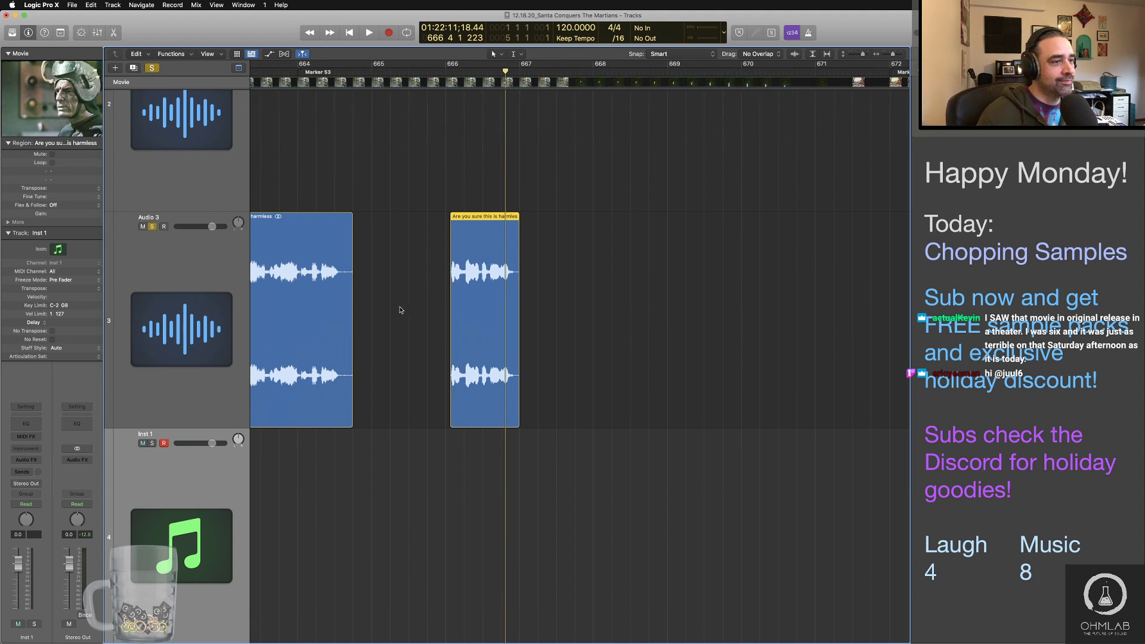
{"action": "scroll", "coordinate": [385, 245], "scroll_direction": "right", "scroll_amount": 3}
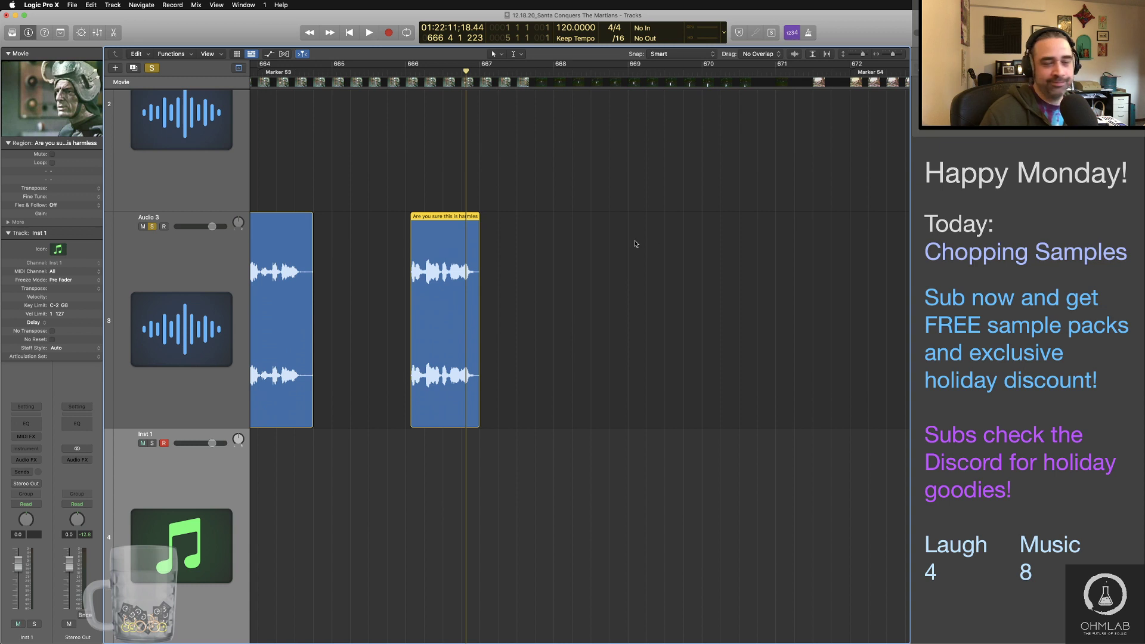
{"action": "key", "text": "super+Left"}
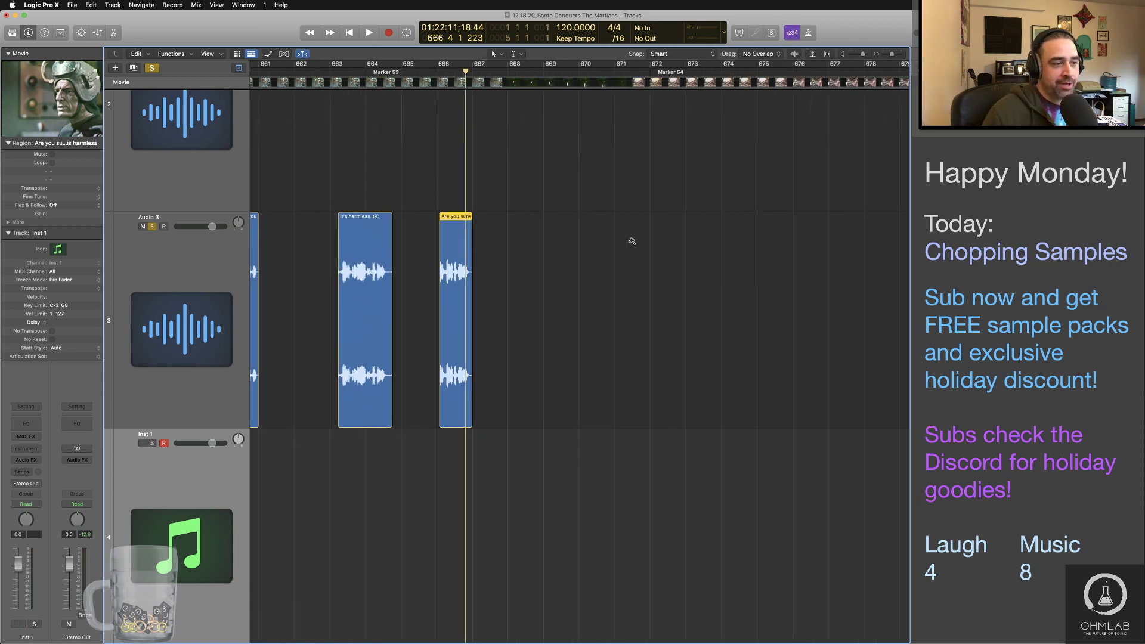
{"action": "scroll", "coordinate": [637, 249], "scroll_direction": "up", "scroll_amount": 3}
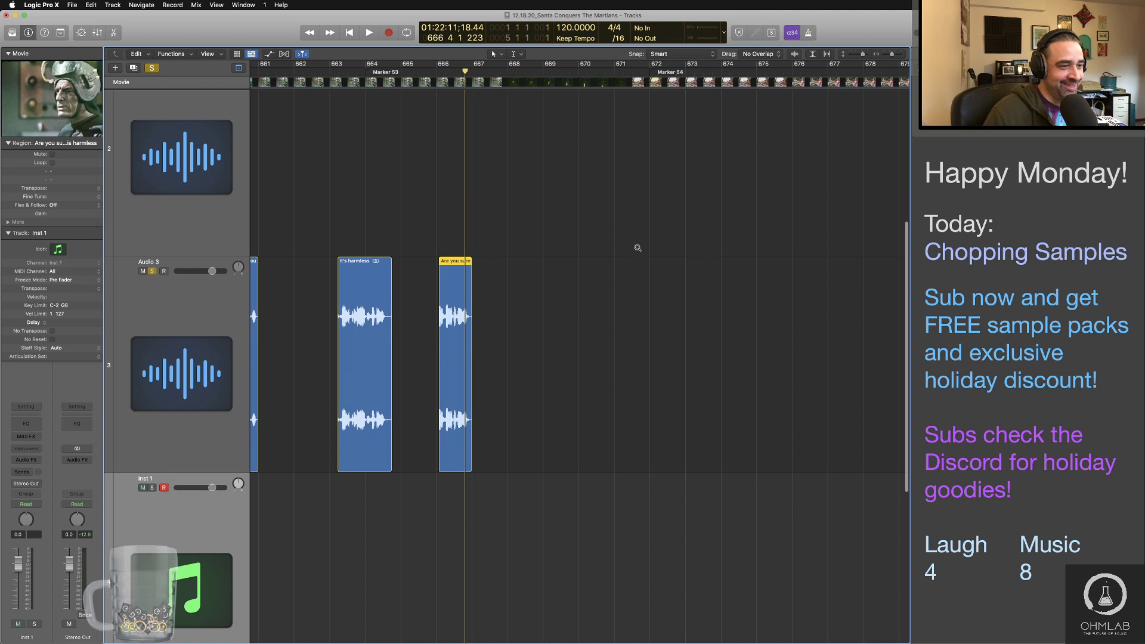
{"action": "scroll", "coordinate": [637, 248], "scroll_direction": "down", "scroll_amount": 2}
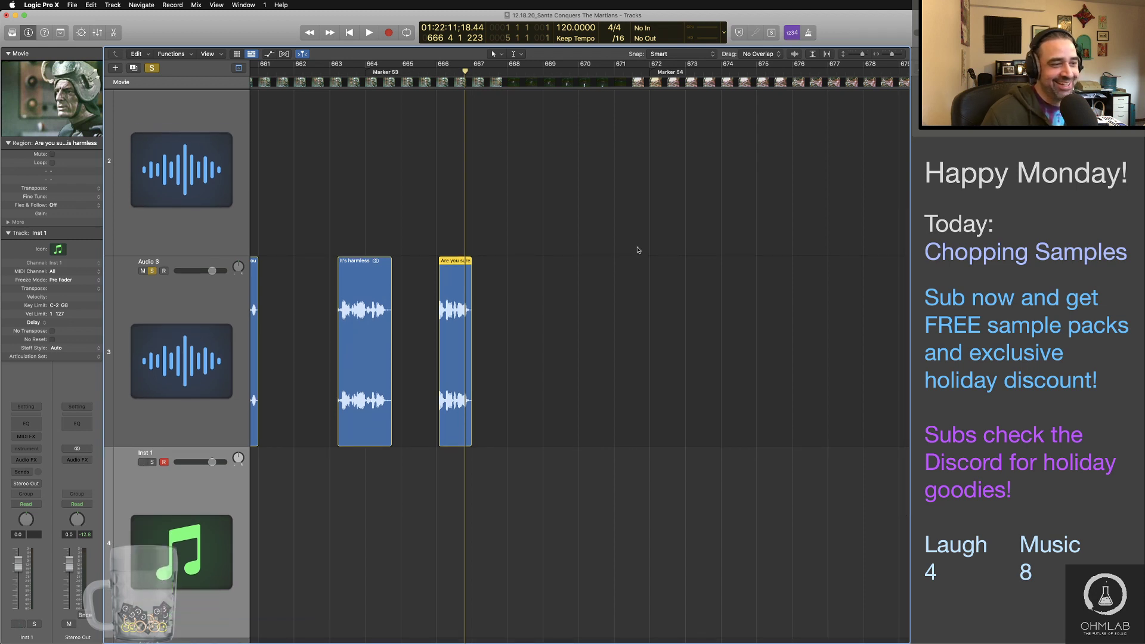
{"action": "scroll", "coordinate": [637, 250], "scroll_direction": "right", "scroll_amount": 2}
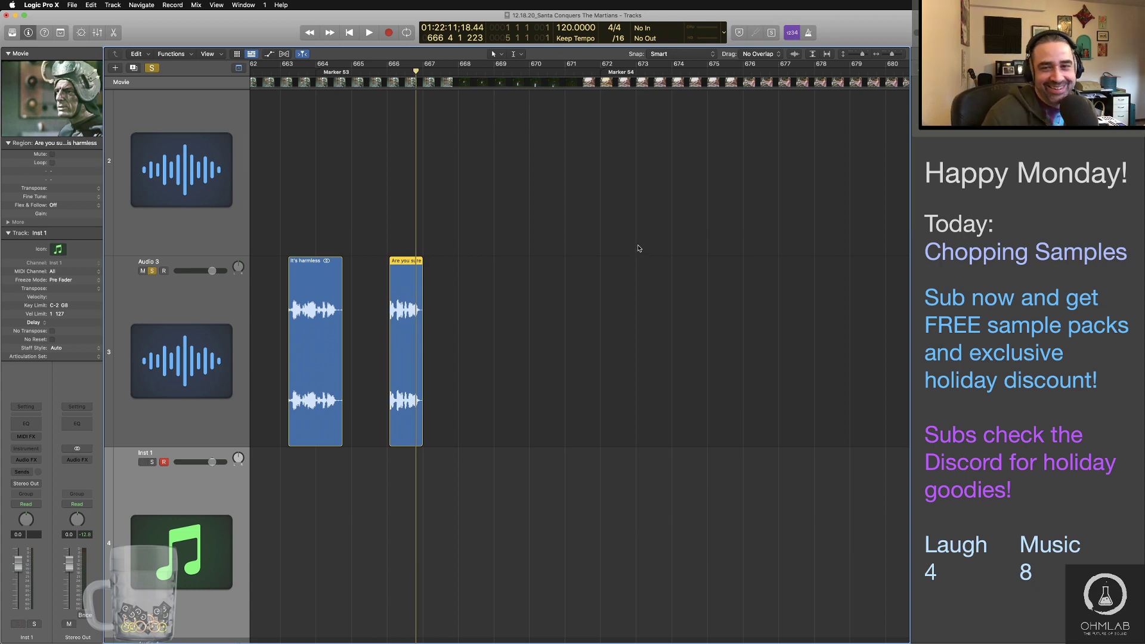
{"action": "scroll", "coordinate": [637, 248], "scroll_direction": "right", "scroll_amount": 12}
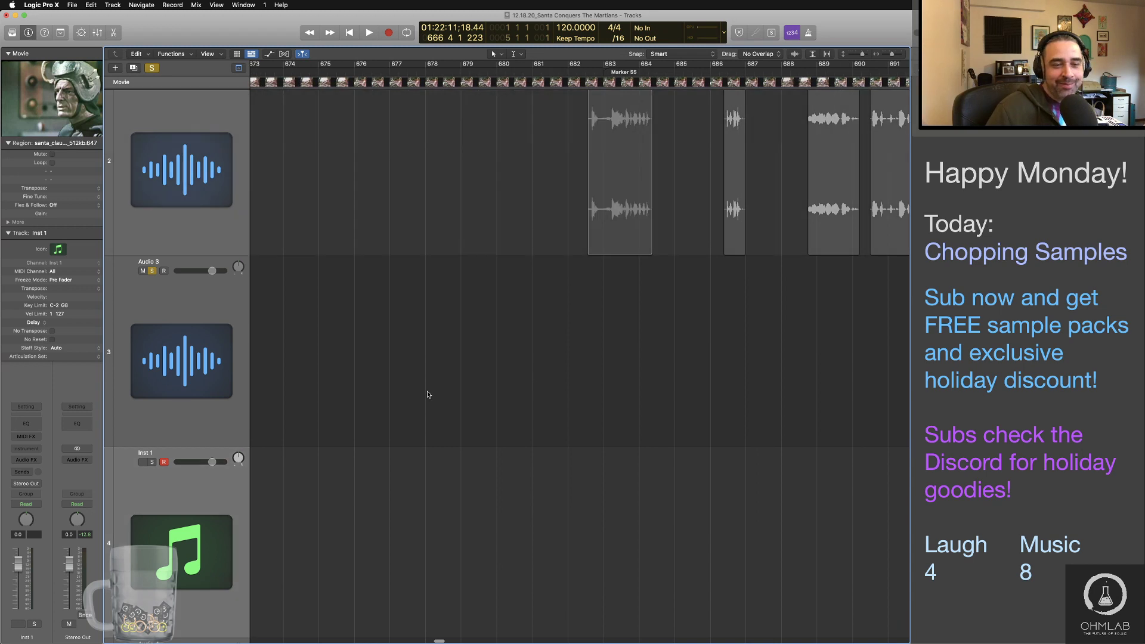
{"action": "left_click_drag", "start_coordinate": [427, 394], "coordinate": [332, 395]}
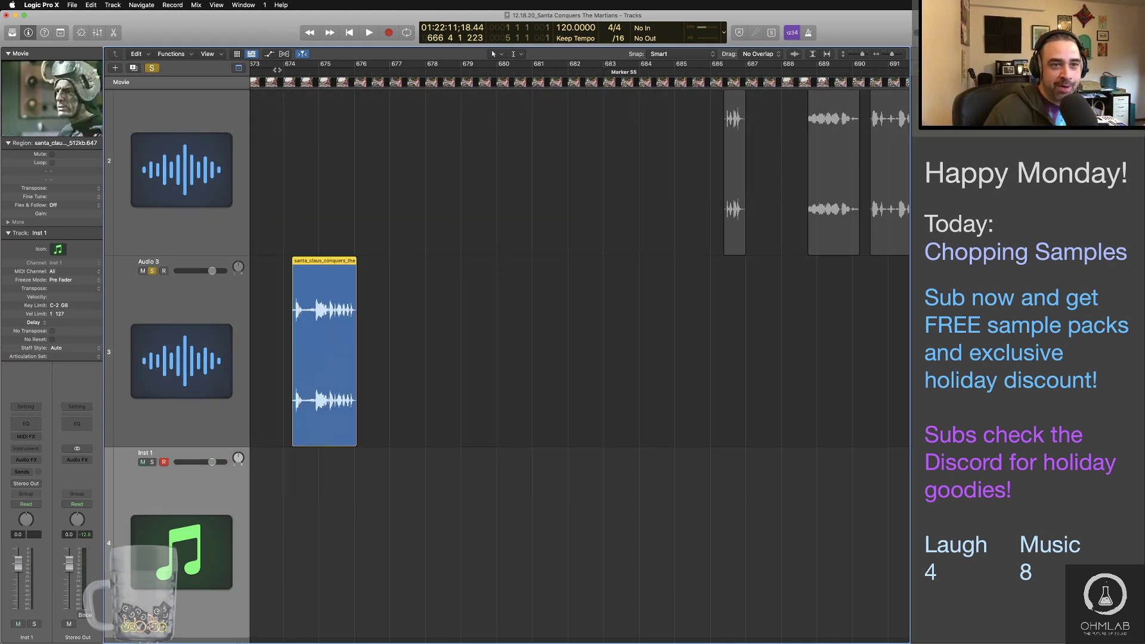
{"action": "double_click", "coordinate": [278, 69]}
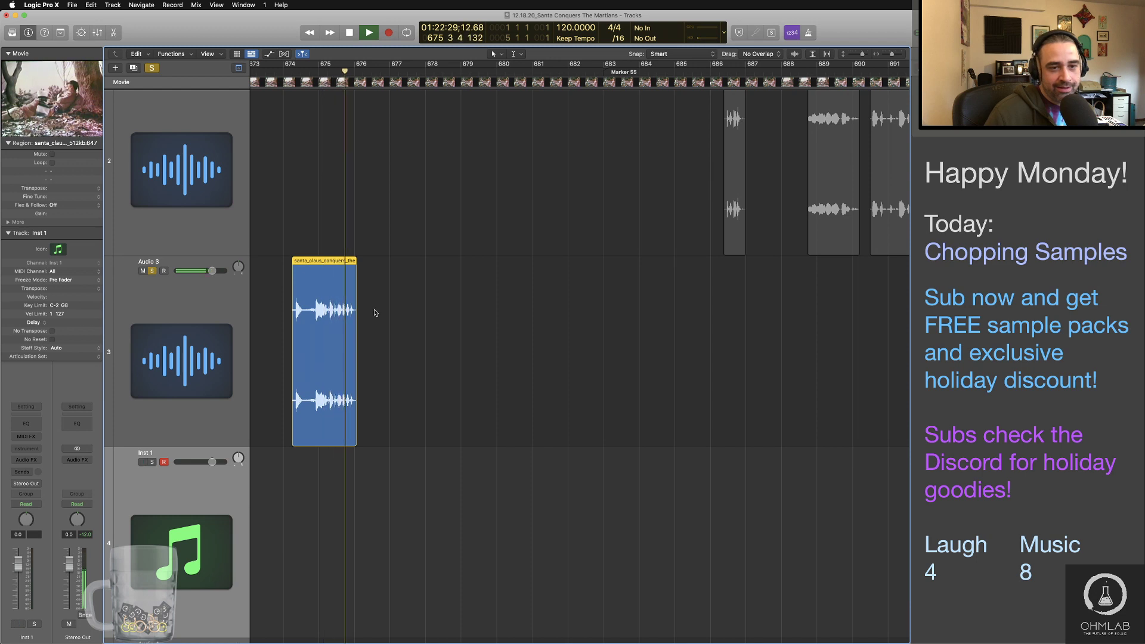
{"action": "key", "text": "space"}
Step: Trim the start of the clip at bar 674 up to its first sound and play it back
{"action": "scroll", "coordinate": [304, 448], "scroll_direction": "up", "scroll_amount": 5}
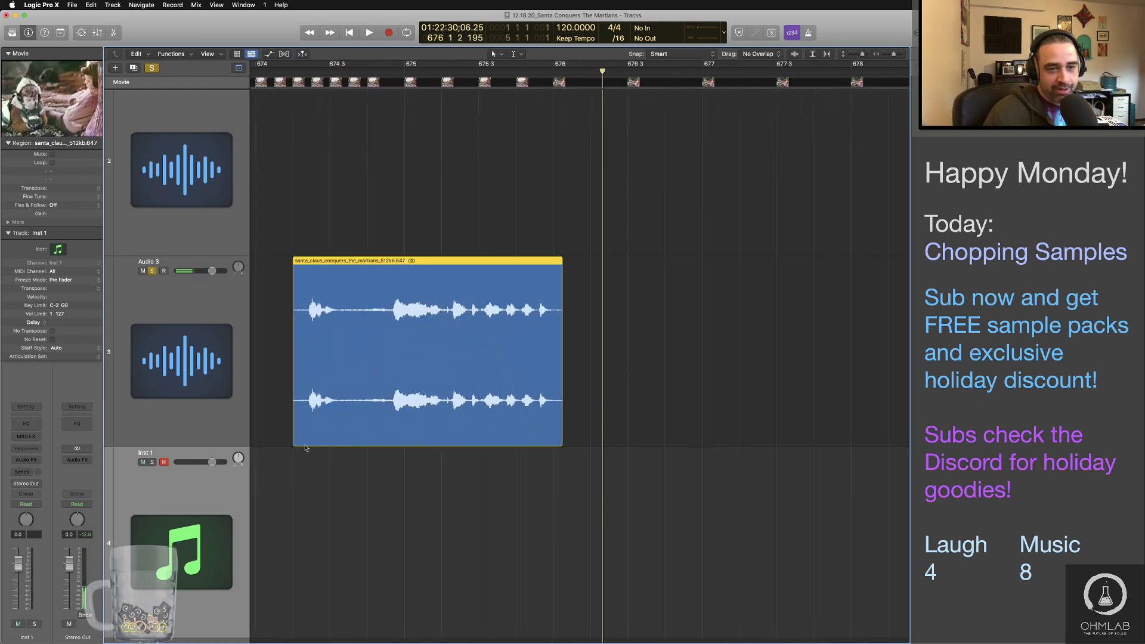
{"action": "scroll", "coordinate": [304, 448], "scroll_direction": "up", "scroll_amount": 3}
{"action": "left_click_drag", "start_coordinate": [292, 433], "coordinate": [316, 434]}
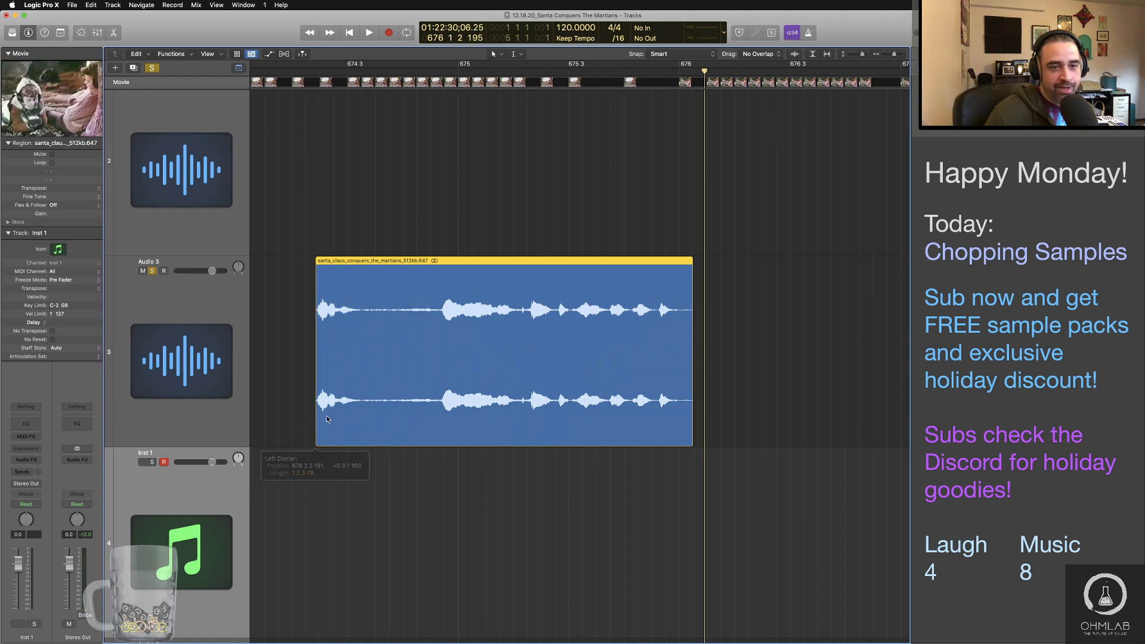
{"action": "key", "text": "space"}
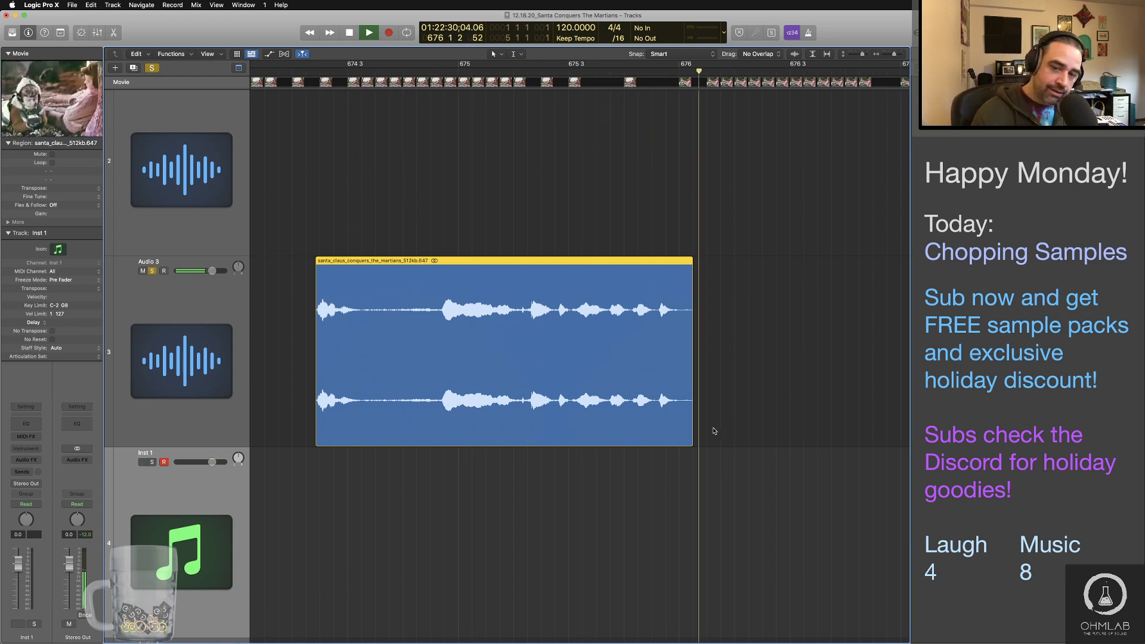
{"action": "key", "text": "space"}
Step: Rename the clip at bar 674 as "I never saw such lazy people"
{"action": "double_click", "coordinate": [457, 263]}
{"action": "key", "text": "BackSpace"}
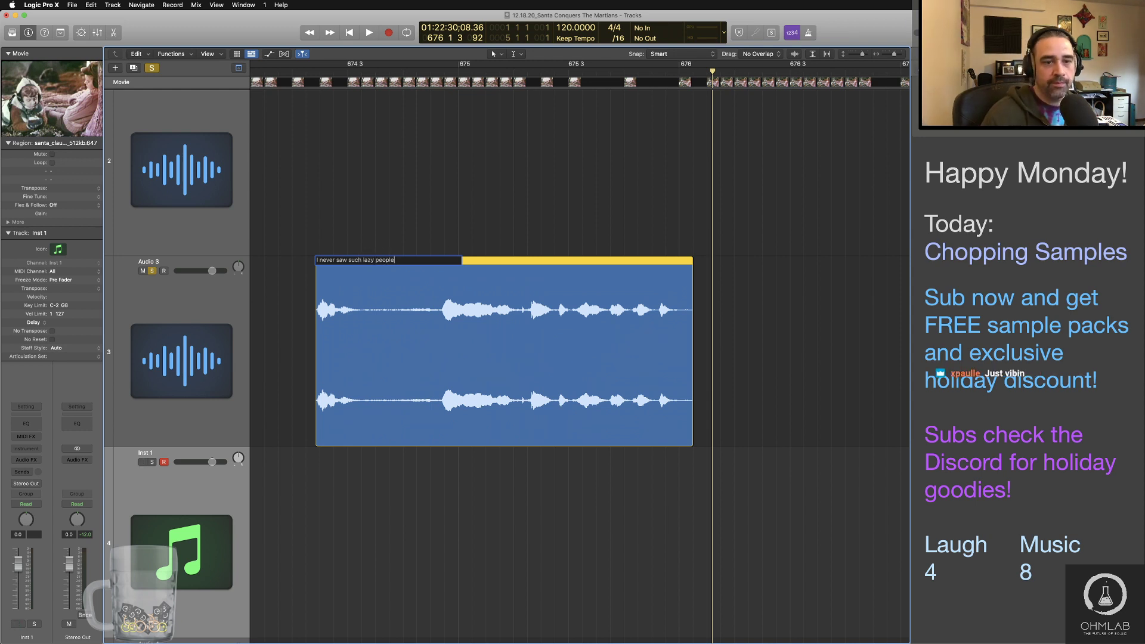
{"action": "left_click", "coordinate": [314, 316]}
Step: Move the short track 2 clip near bar 686 onto Audio 3 at about bar 678 and play it
{"action": "key", "text": "super+Left"}
{"action": "key", "text": "super+Left"}
{"action": "key", "text": "super+Left"}
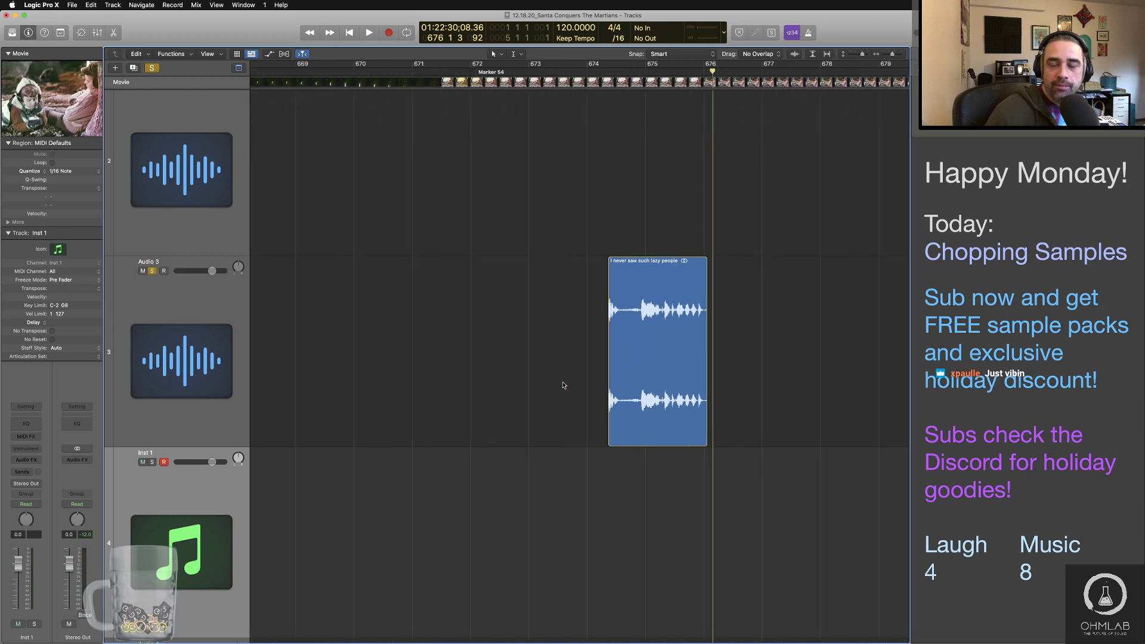
{"action": "scroll", "coordinate": [566, 386], "scroll_direction": "right", "scroll_amount": 5}
{"action": "scroll", "coordinate": [566, 386], "scroll_direction": "right", "scroll_amount": 4}
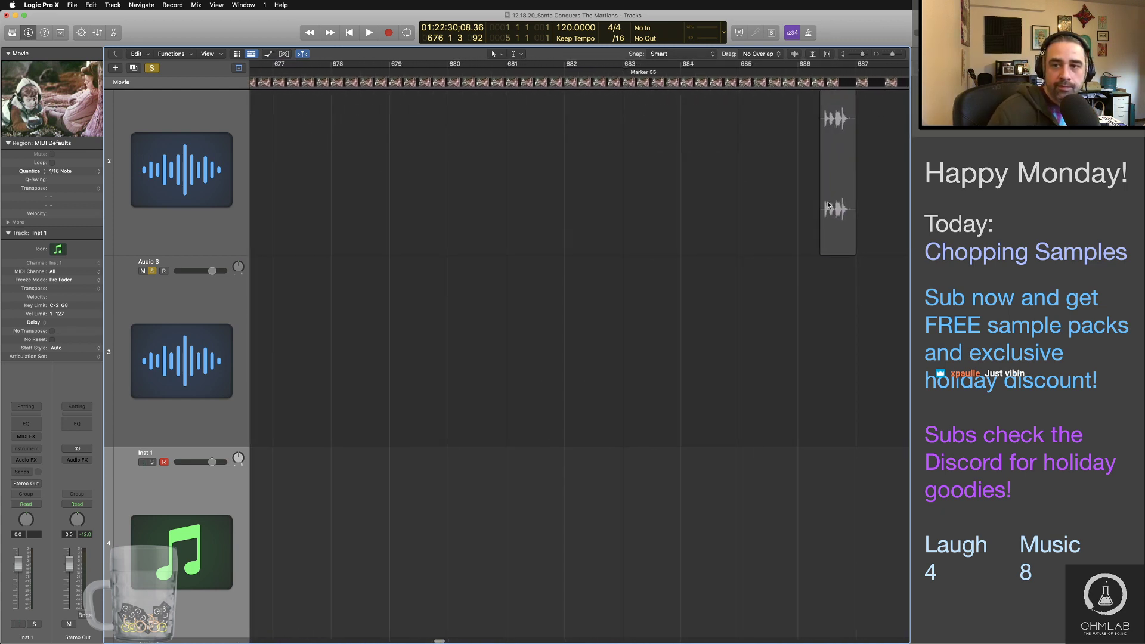
{"action": "left_click_drag", "start_coordinate": [828, 205], "coordinate": [340, 372]}
{"action": "double_click", "coordinate": [316, 74]}
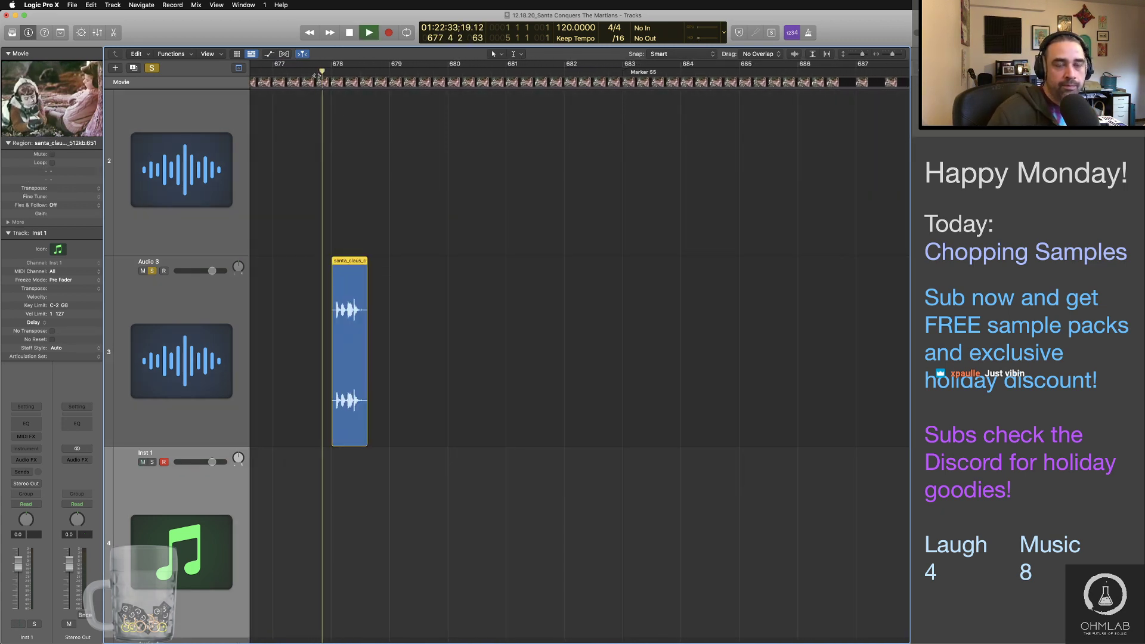
{"action": "key", "text": "space"}
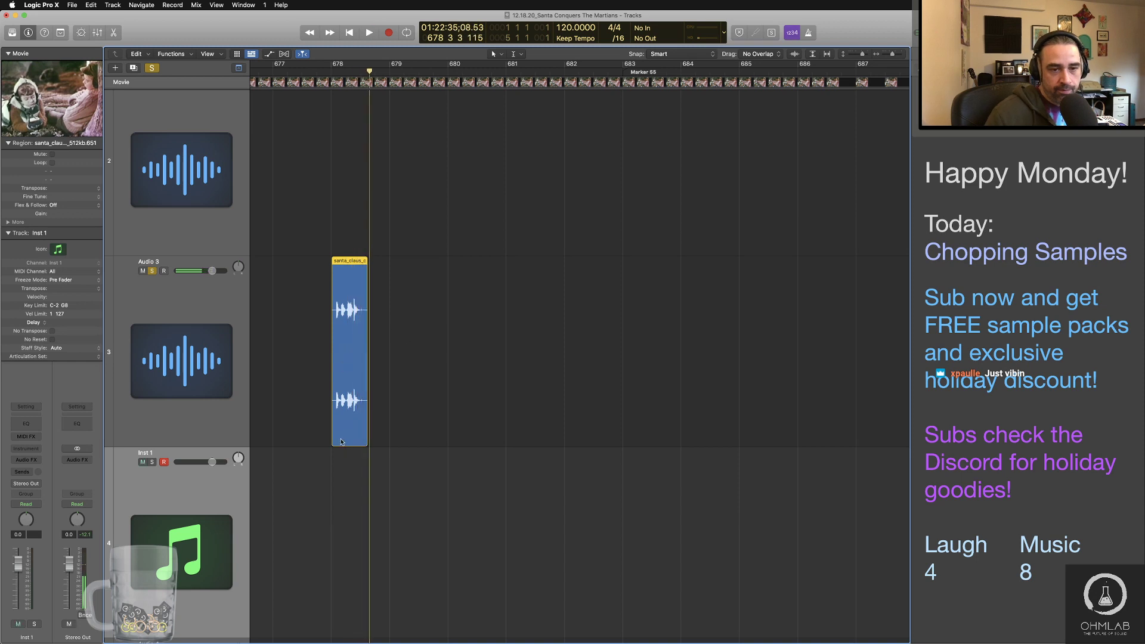
Step: Trim the silence off the start of the clip at bar 678 up to its first sound and play it back
{"action": "scroll", "coordinate": [340, 441], "scroll_direction": "up", "scroll_amount": 6}
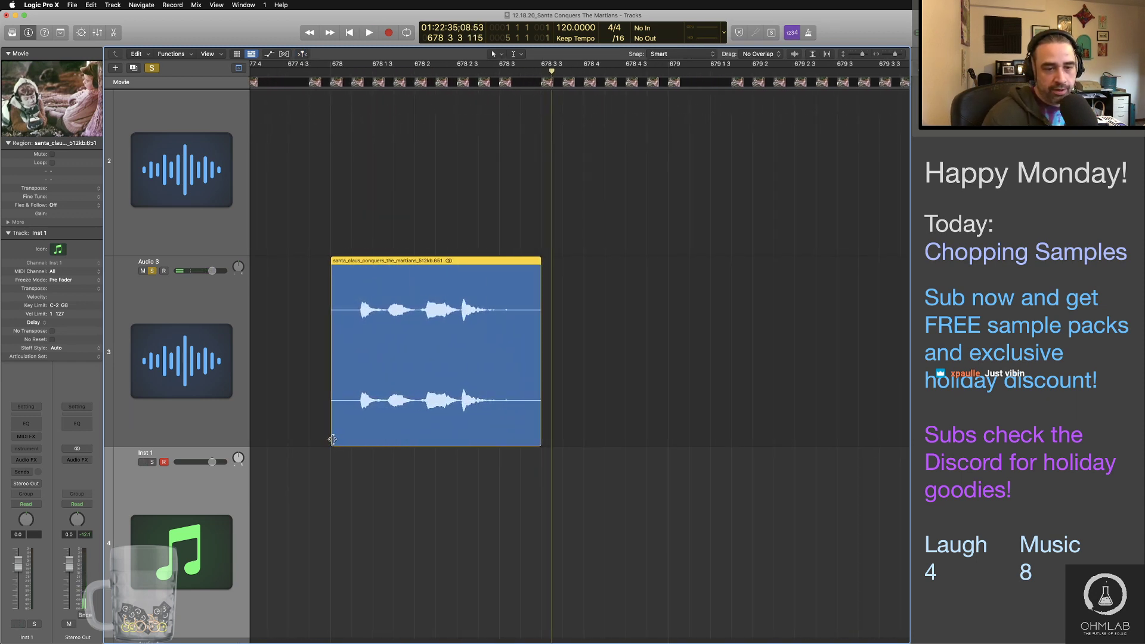
{"action": "left_click_drag", "start_coordinate": [340, 439], "coordinate": [360, 443]}
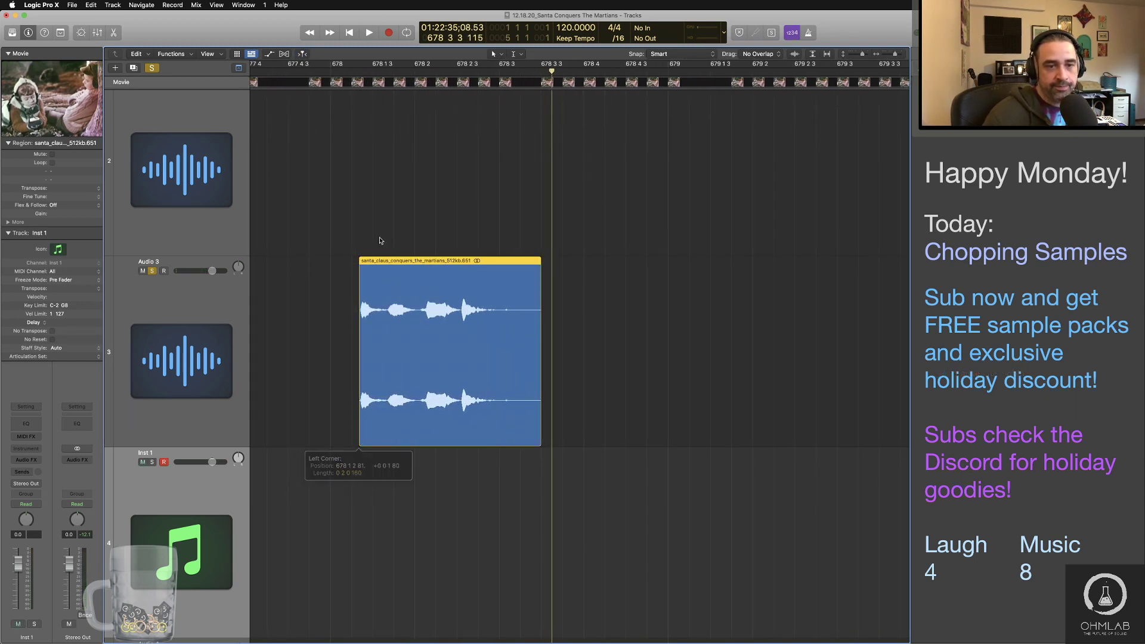
{"action": "double_click", "coordinate": [281, 70]}
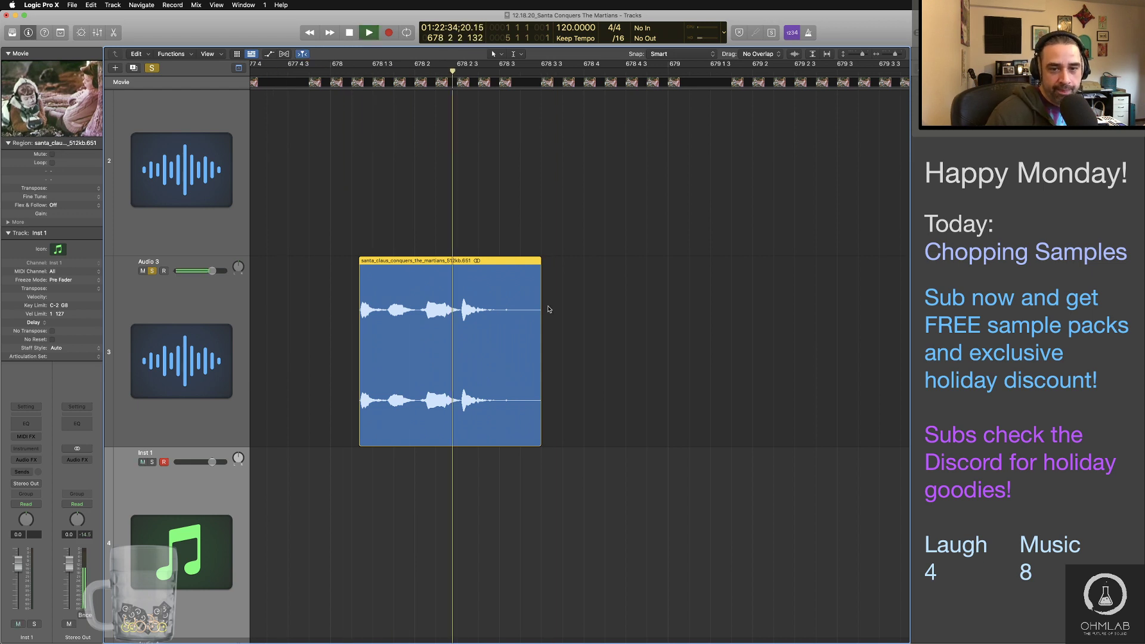
{"action": "key", "text": "space"}
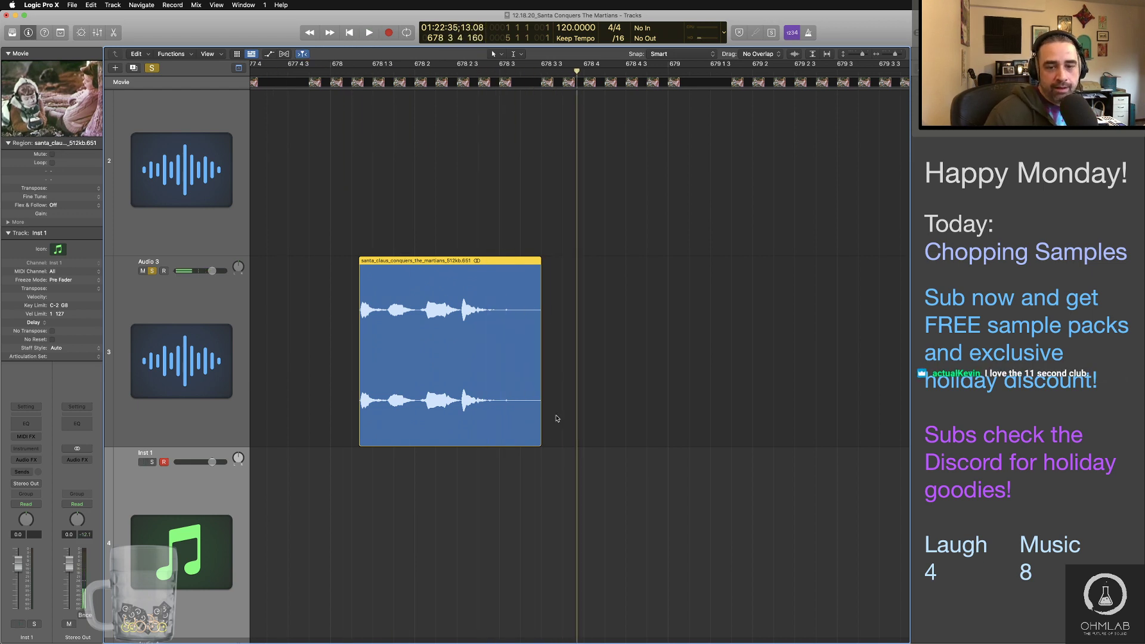
Step: Extend the end of the clip at bar 678 to the playhead and play the clip again
{"action": "left_click_drag", "start_coordinate": [538, 428], "coordinate": [575, 428]}
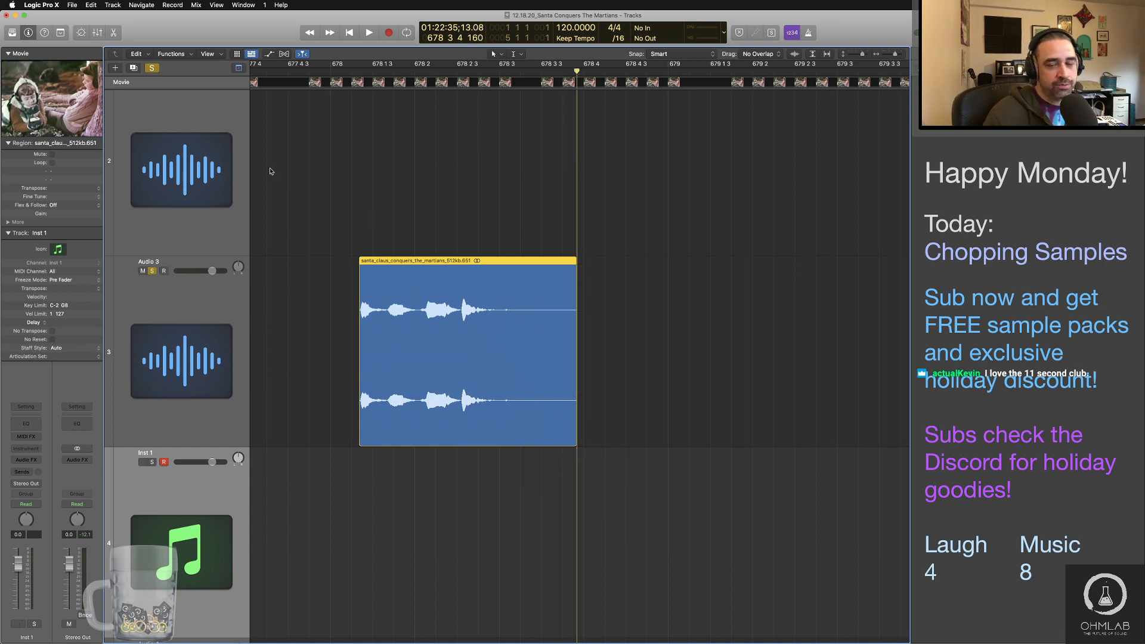
{"action": "double_click", "coordinate": [268, 73]}
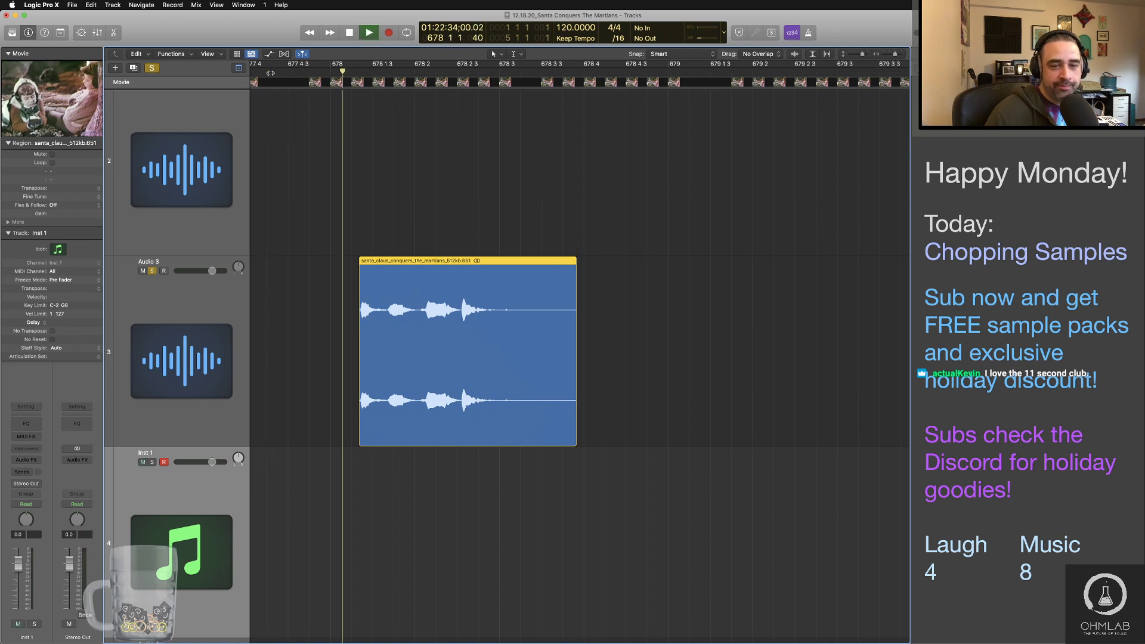
{"action": "key", "text": "space"}
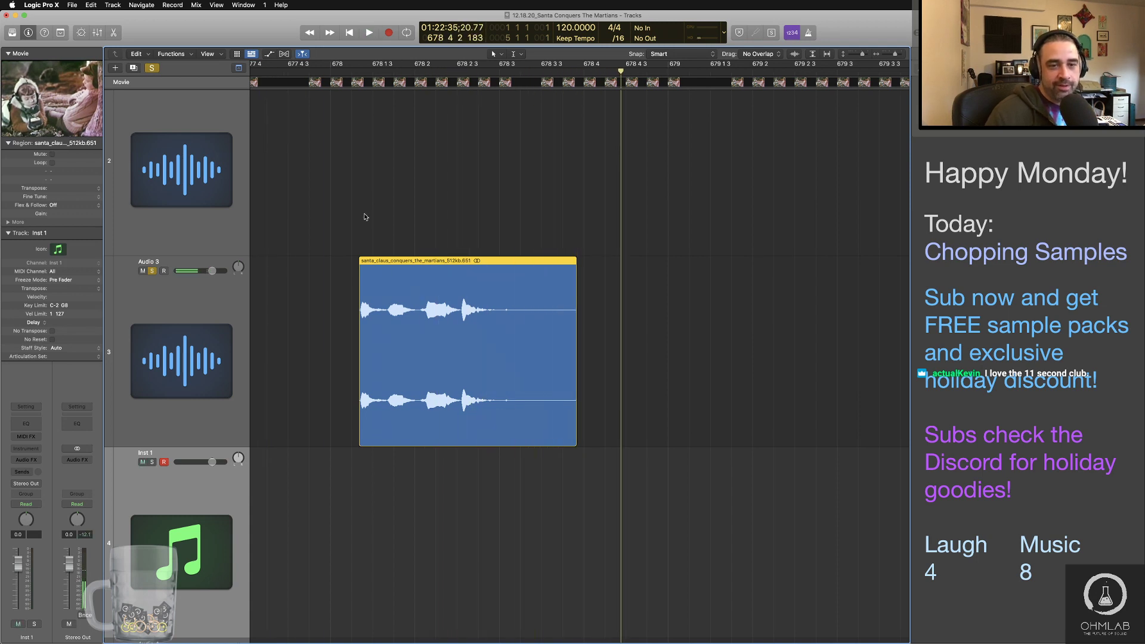
Step: Play the clip at bar 678 once more and rename it as "Let's get to it"
{"action": "double_click", "coordinate": [387, 260]}
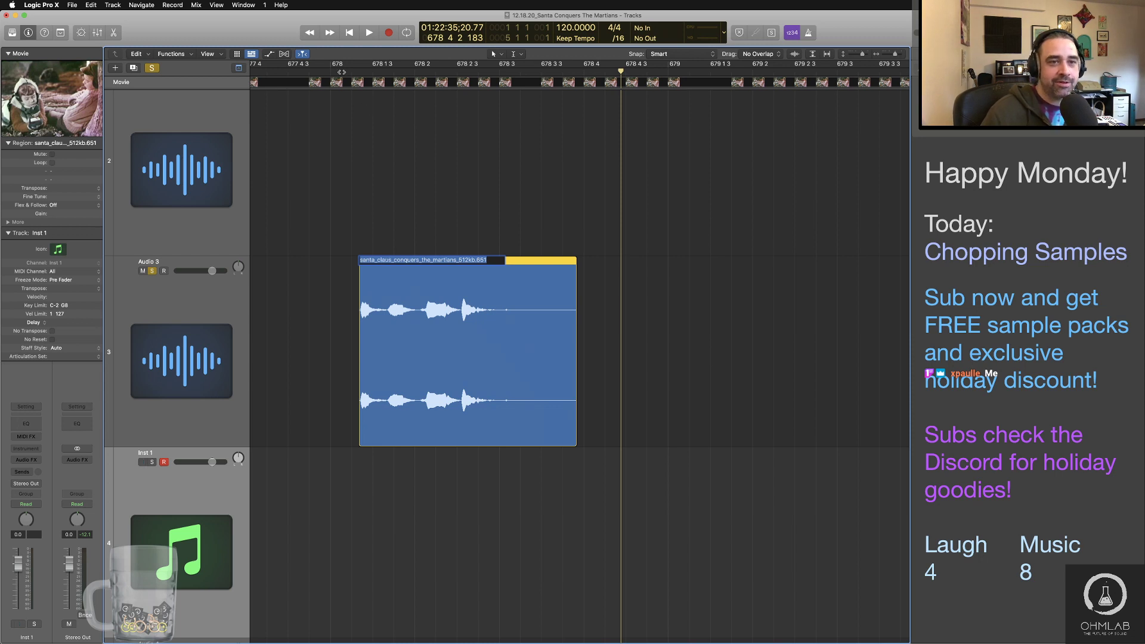
{"action": "double_click", "coordinate": [342, 73]}
{"action": "key", "text": "space"}
{"action": "double_click", "coordinate": [399, 258]}
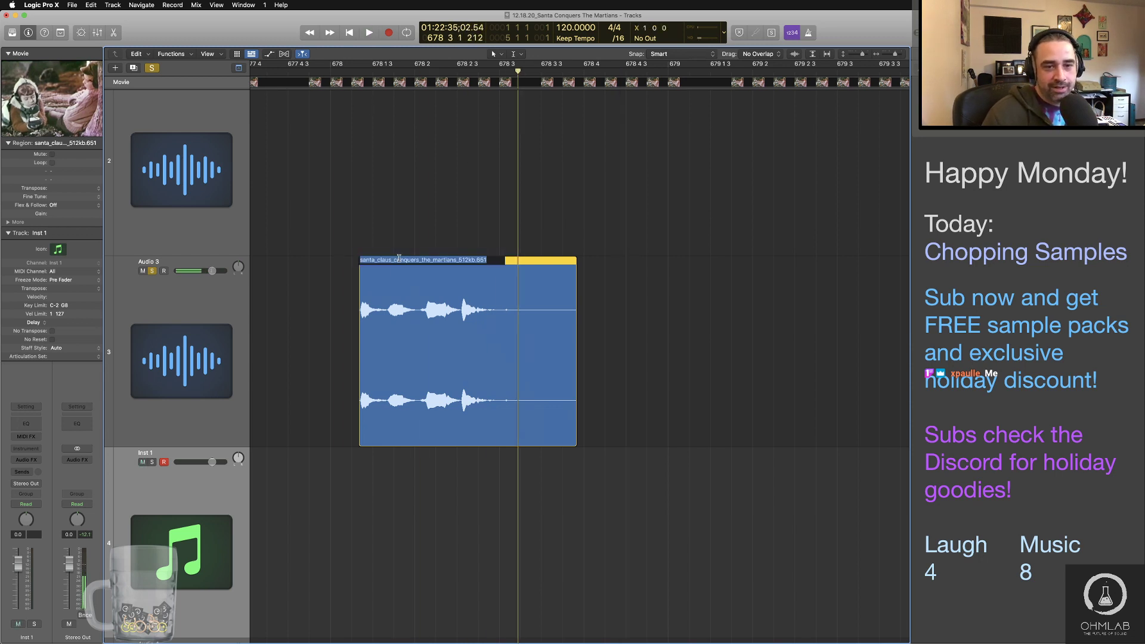
{"action": "type", "text": "Let's get to "}
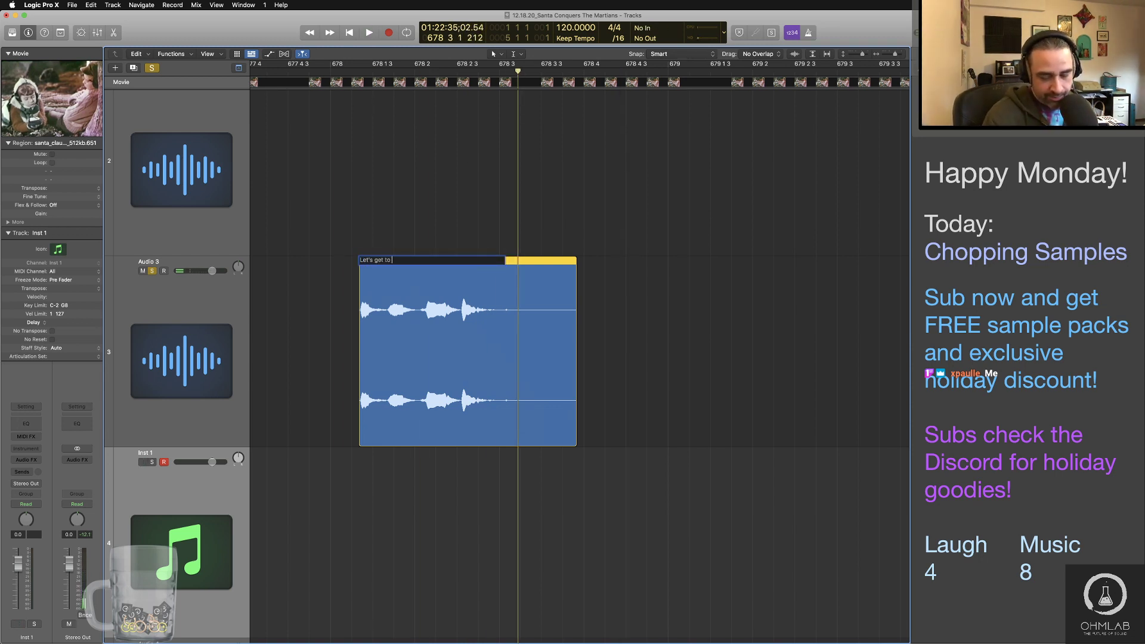
{"action": "type", "text": "it"}
{"action": "key", "text": "Return"}
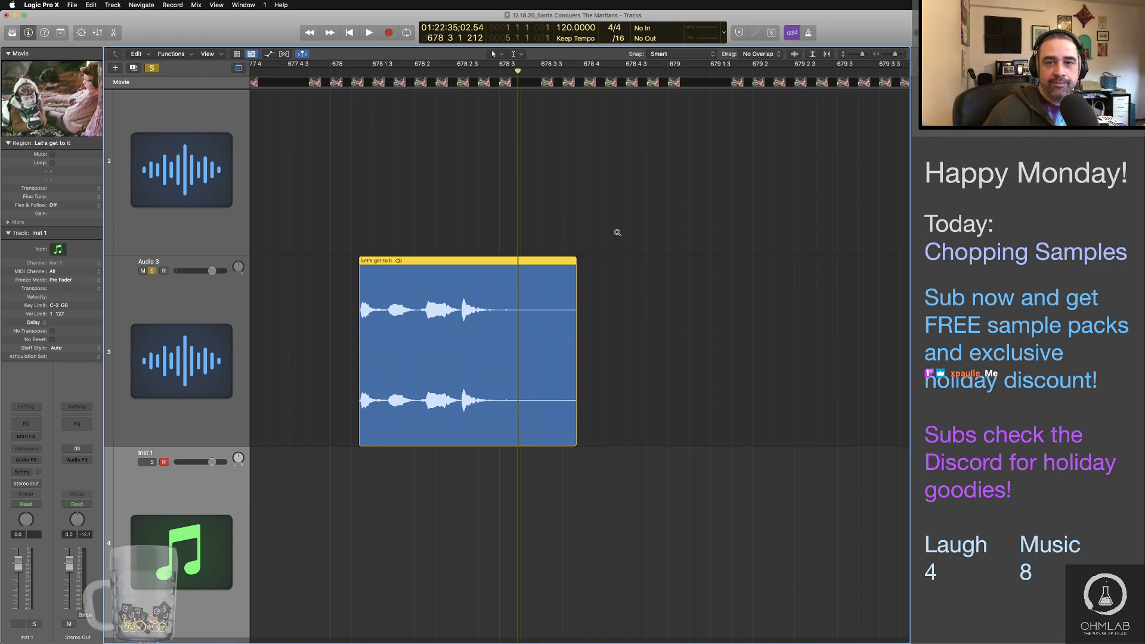
Step: Move the track 2 clip near bar 689 onto Audio 3 at about bar 683 beat 3 and play it
{"action": "key", "text": "super+Left"}
{"action": "key", "text": "super+Left"}
{"action": "key", "text": "super+Left"}
{"action": "scroll", "coordinate": [635, 296], "scroll_direction": "right", "scroll_amount": 10}
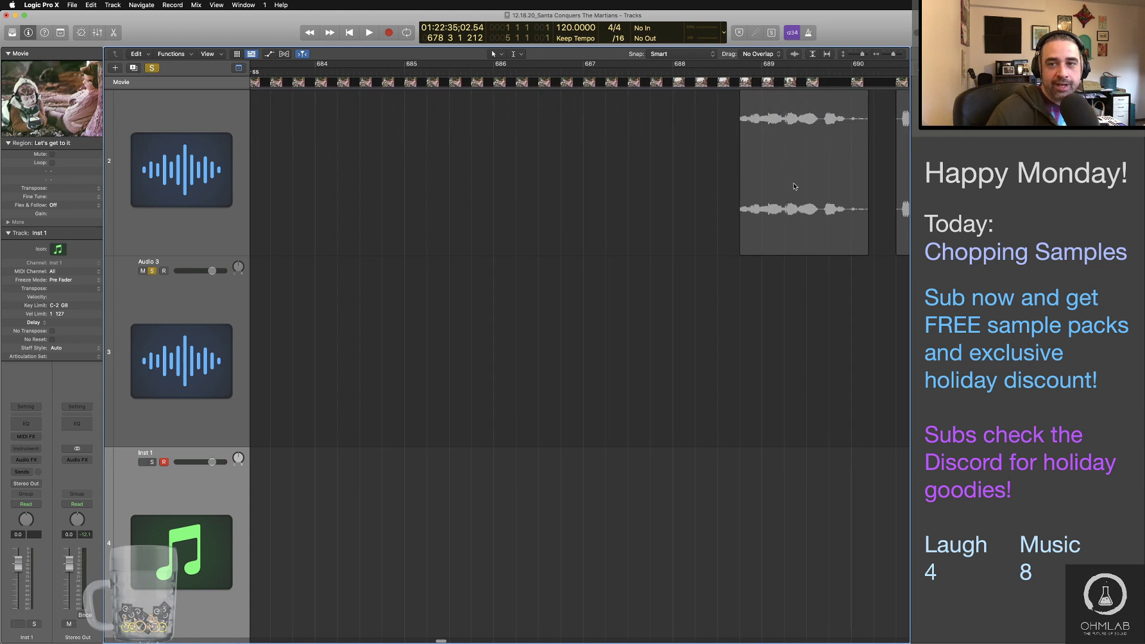
{"action": "left_click_drag", "start_coordinate": [792, 183], "coordinate": [337, 348]}
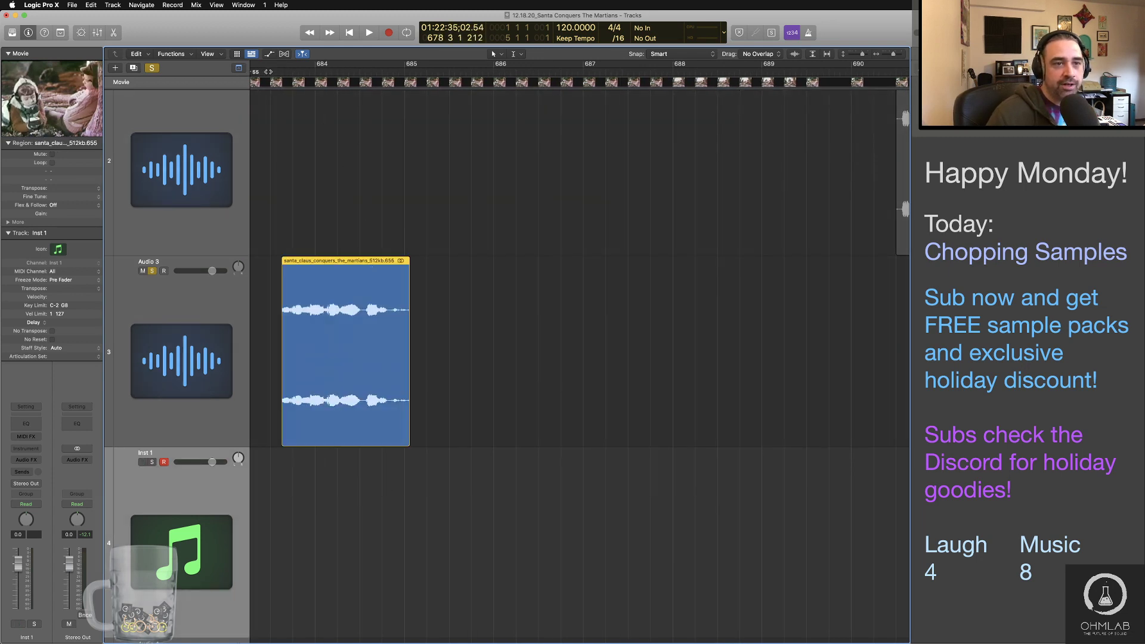
{"action": "double_click", "coordinate": [268, 71]}
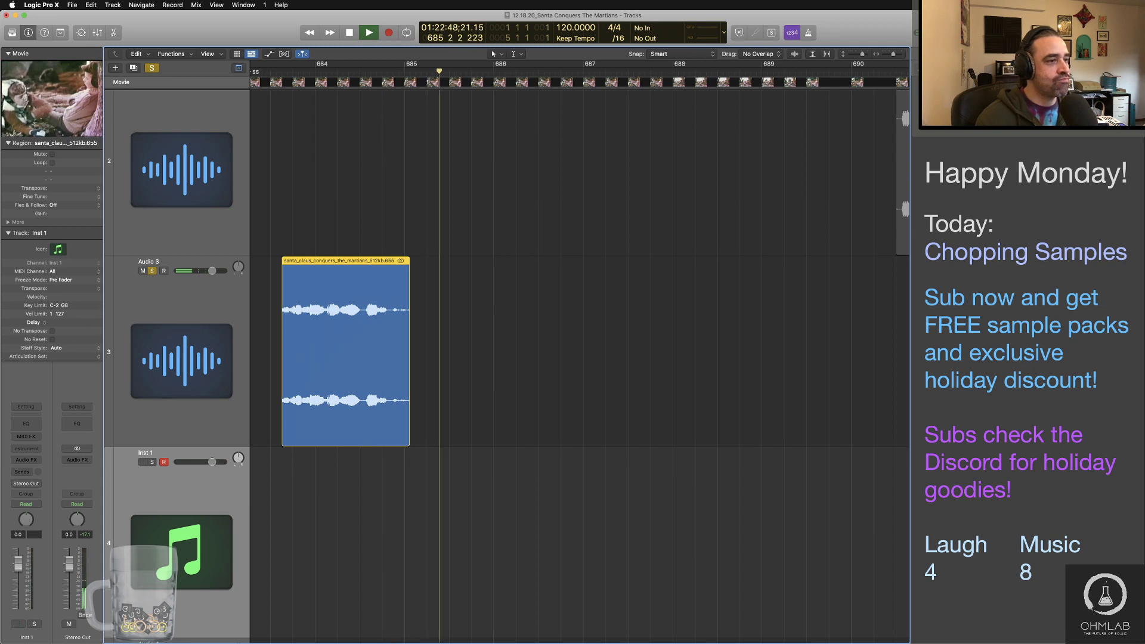
{"action": "key", "text": "space"}
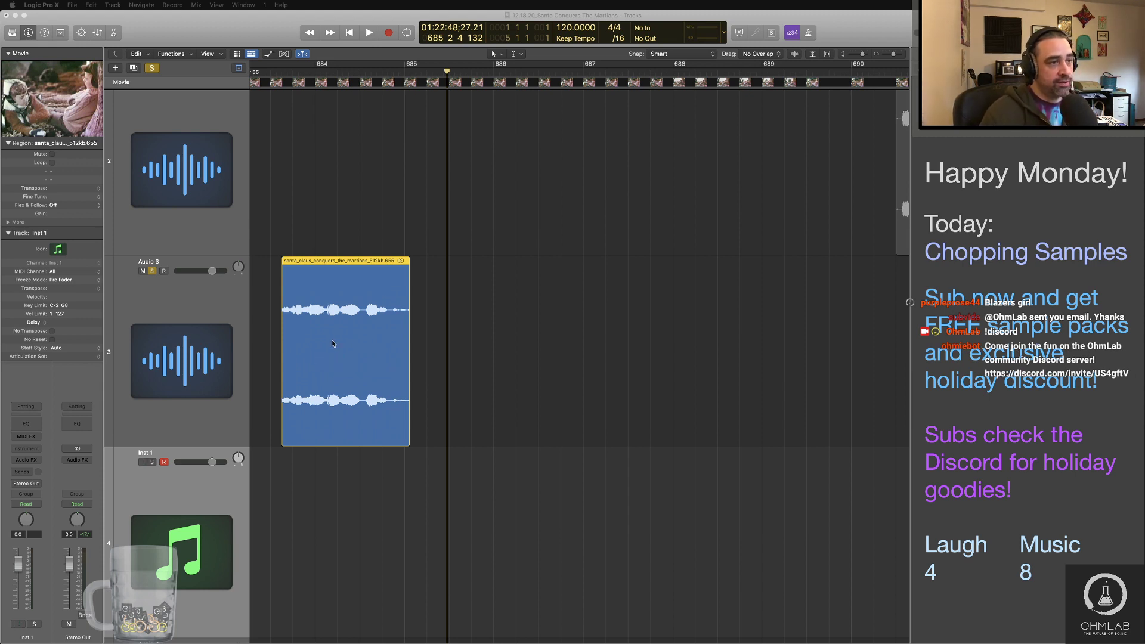
Step: Replay the clip near bar 684, extend its start slightly earlier and listen to it again
{"action": "key", "text": "super+Right"}
{"action": "key", "text": "super+Right"}
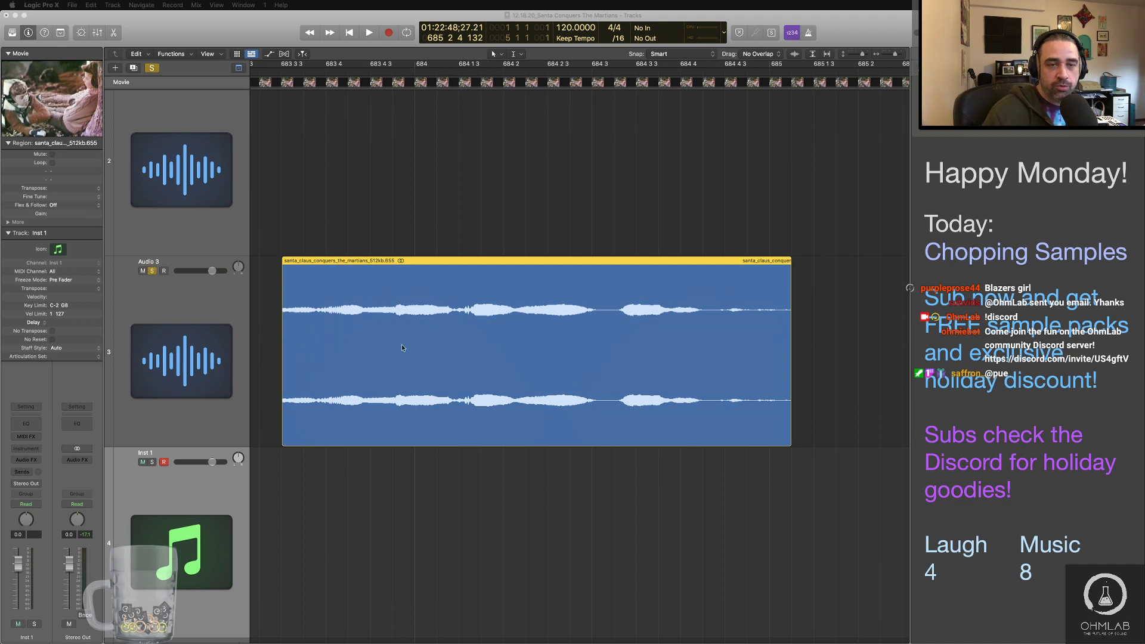
{"action": "key", "text": "super+Left"}
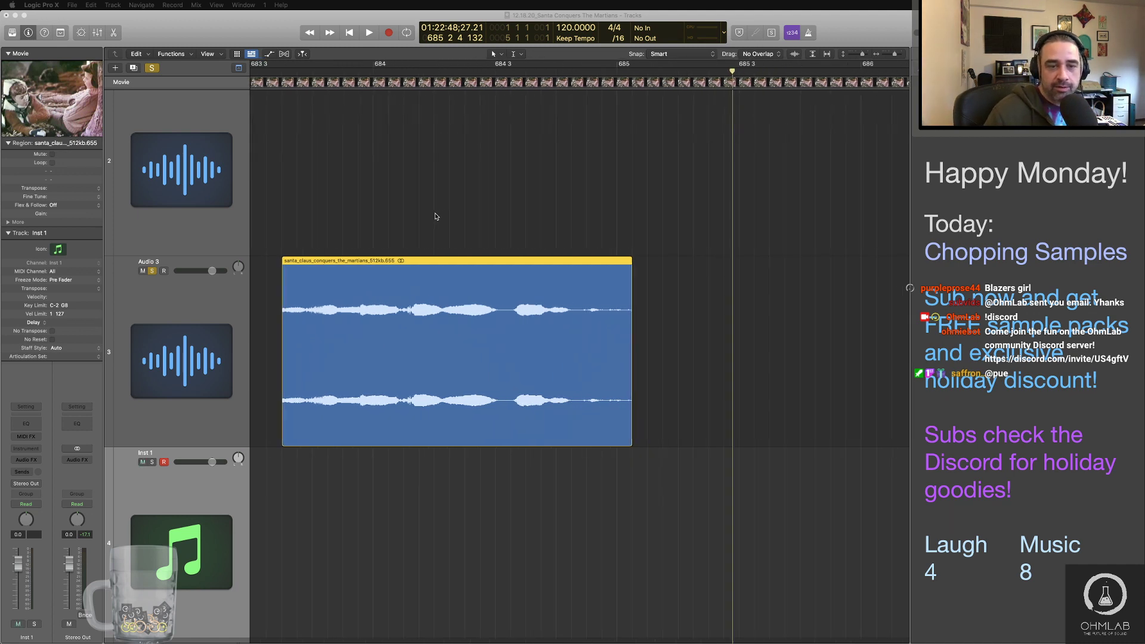
{"action": "scroll", "coordinate": [435, 216], "scroll_direction": "left", "scroll_amount": 4}
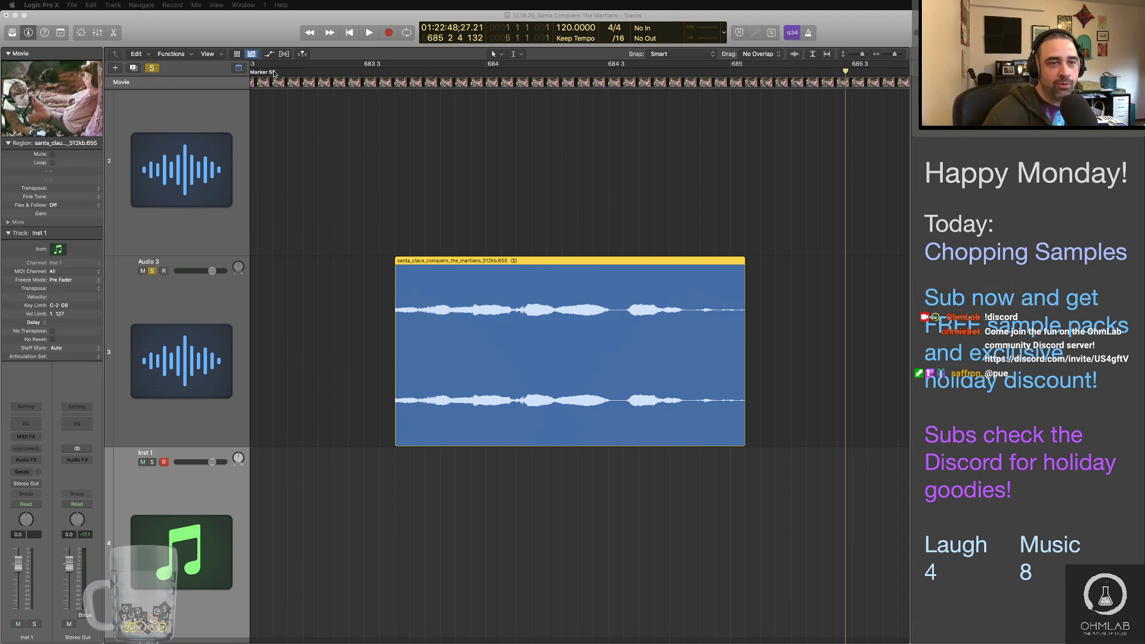
{"action": "left_click", "coordinate": [273, 74]}
{"action": "key", "text": "space"}
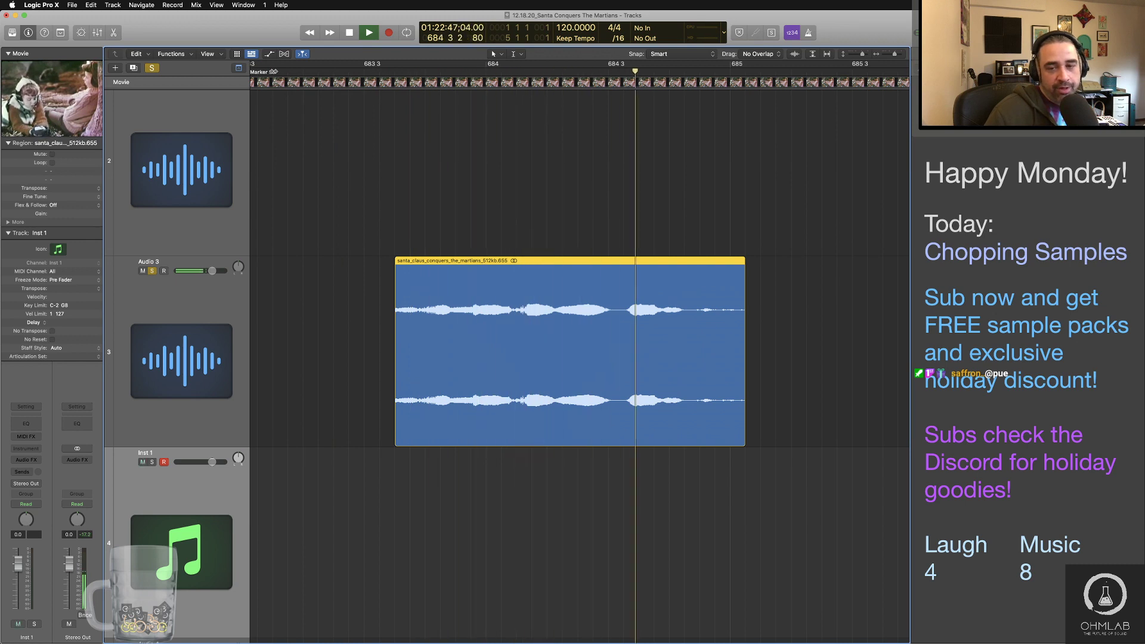
{"action": "key", "text": "space"}
{"action": "scroll", "coordinate": [351, 107], "scroll_direction": "left", "scroll_amount": 3}
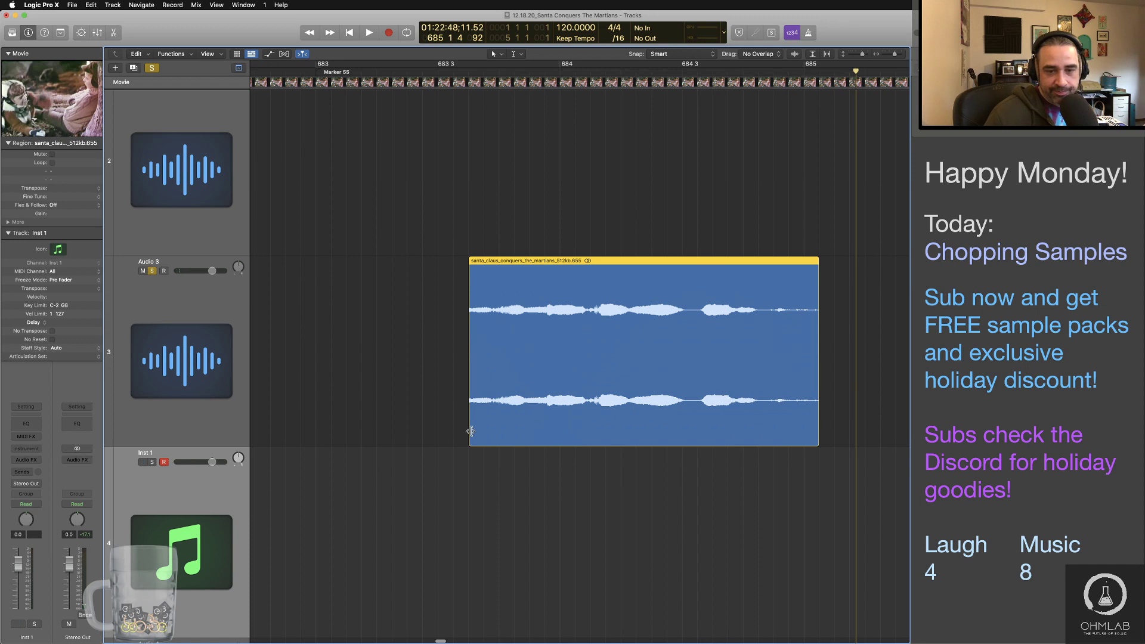
{"action": "left_click_drag", "start_coordinate": [470, 431], "coordinate": [458, 431]}
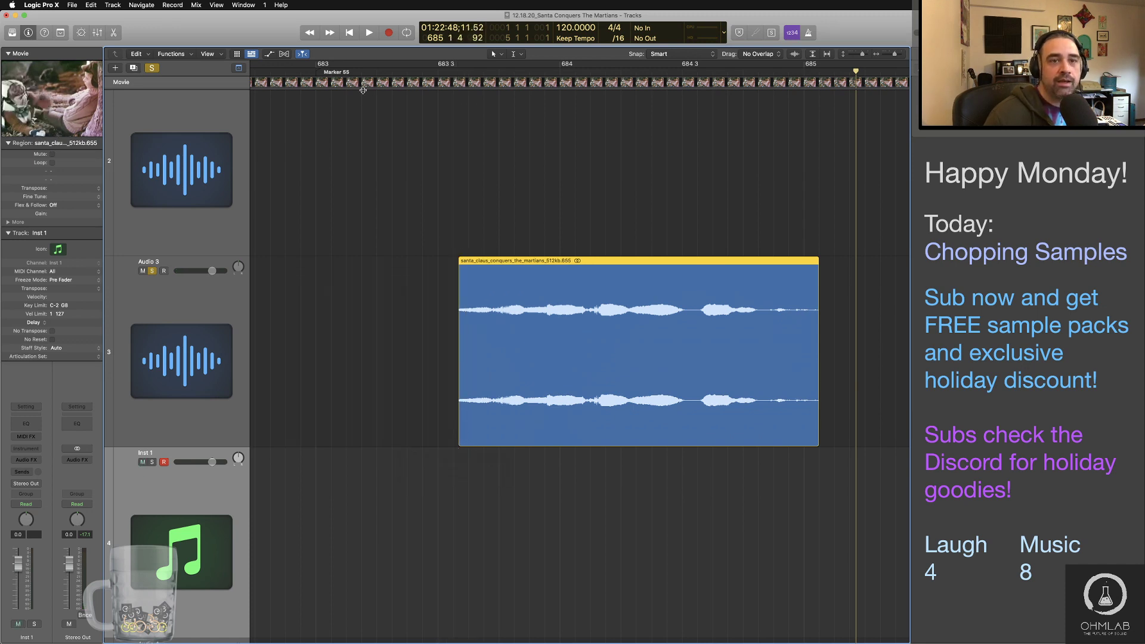
{"action": "left_click", "coordinate": [361, 72]}
{"action": "key", "text": "space"}
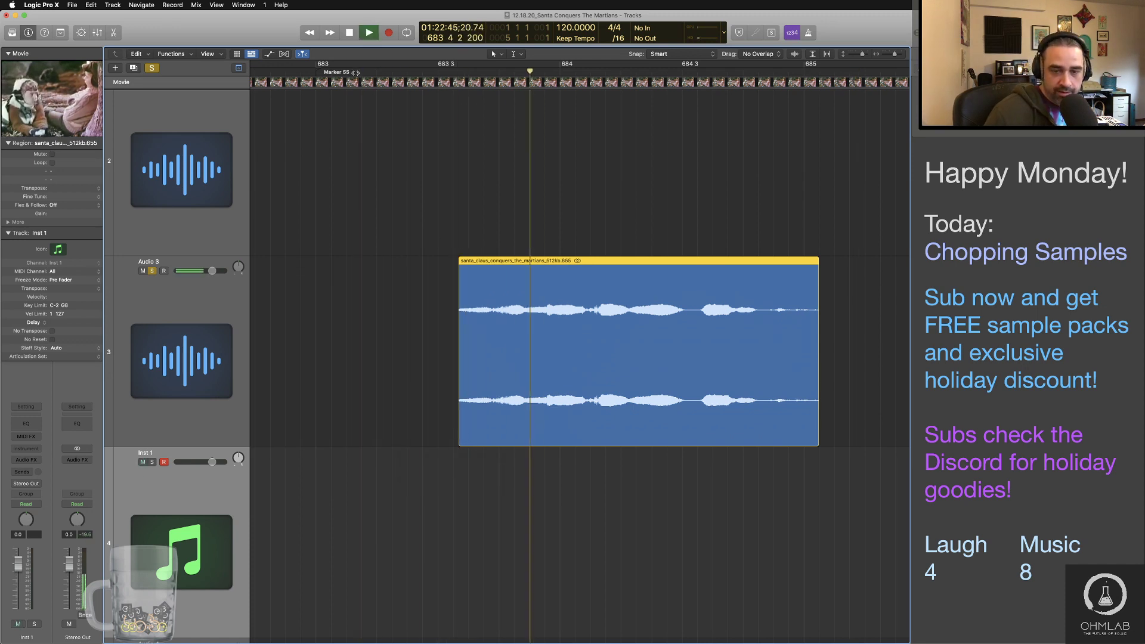
{"action": "key", "text": "space"}
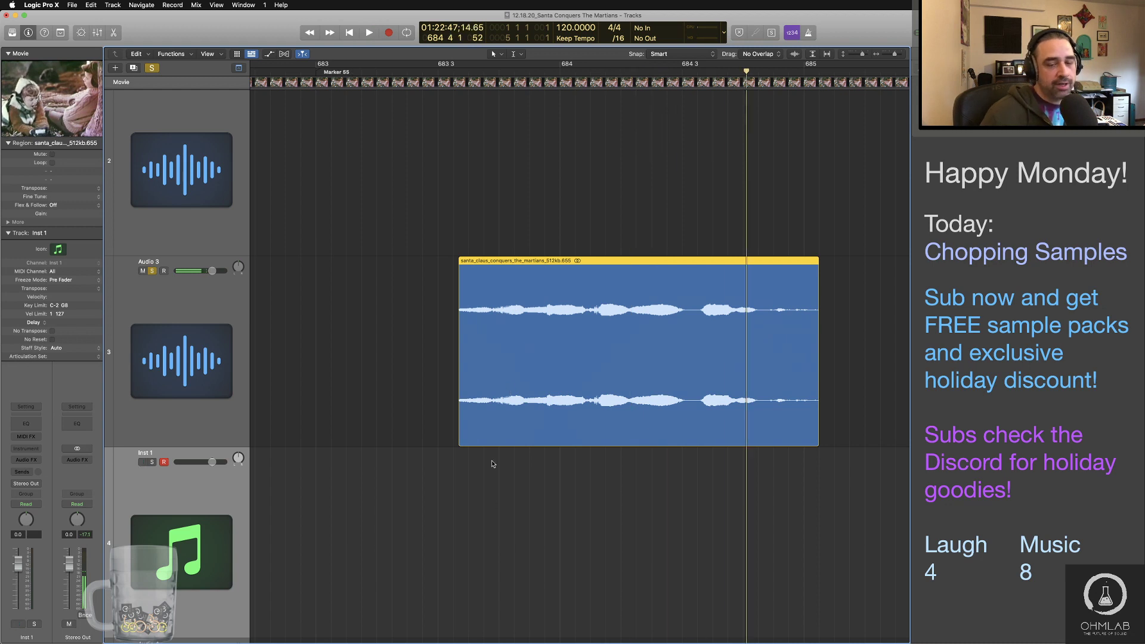
Step: Fine-tune the start of the clip near bar 684 to position 683 3 2 56, playing it back after each adjustment
{"action": "mouse_move", "coordinate": [455, 434]}
{"action": "left_mouse_down"}
{"action": "mouse_move", "coordinate": [432, 434]}
{"action": "mouse_move", "coordinate": [449, 434]}
{"action": "left_mouse_up"}
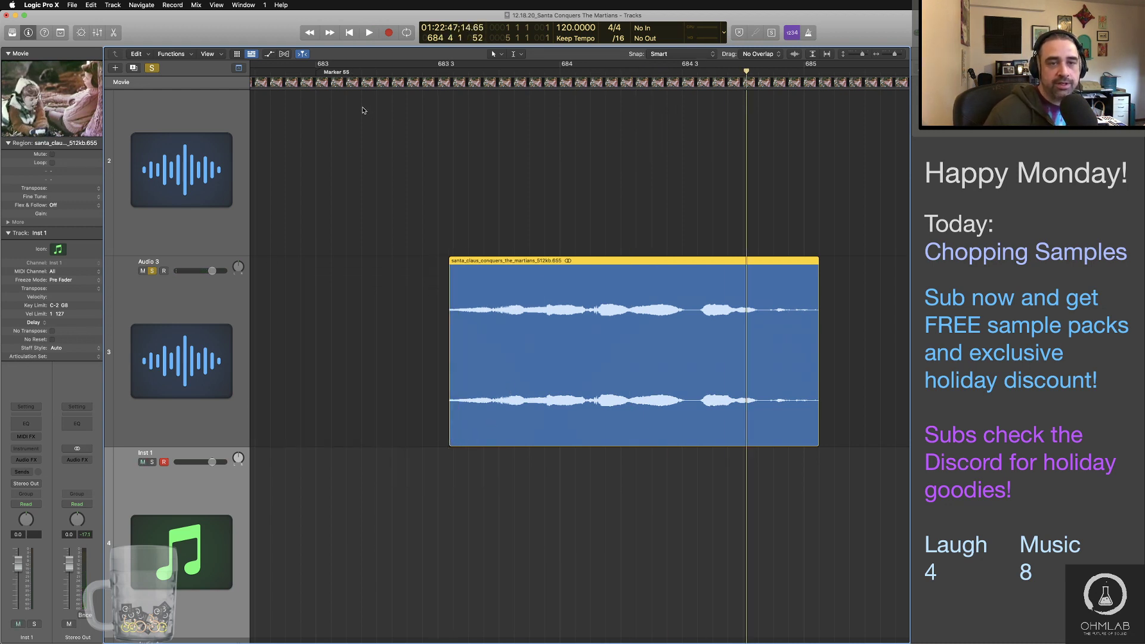
{"action": "left_click", "coordinate": [321, 73]}
{"action": "key", "text": "space"}
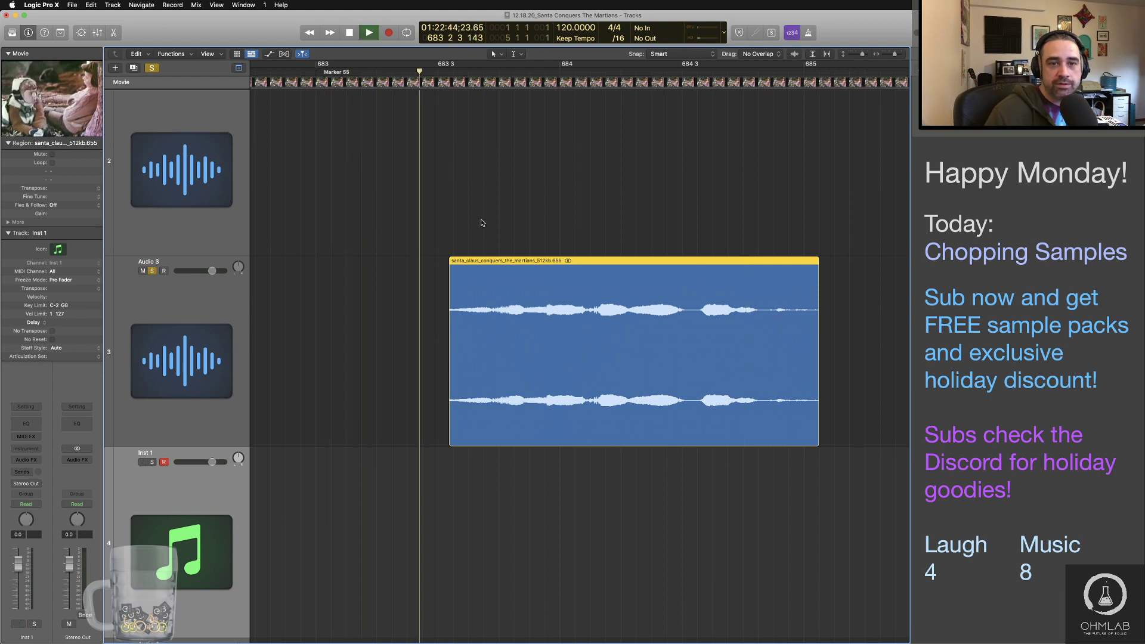
{"action": "key", "text": "space"}
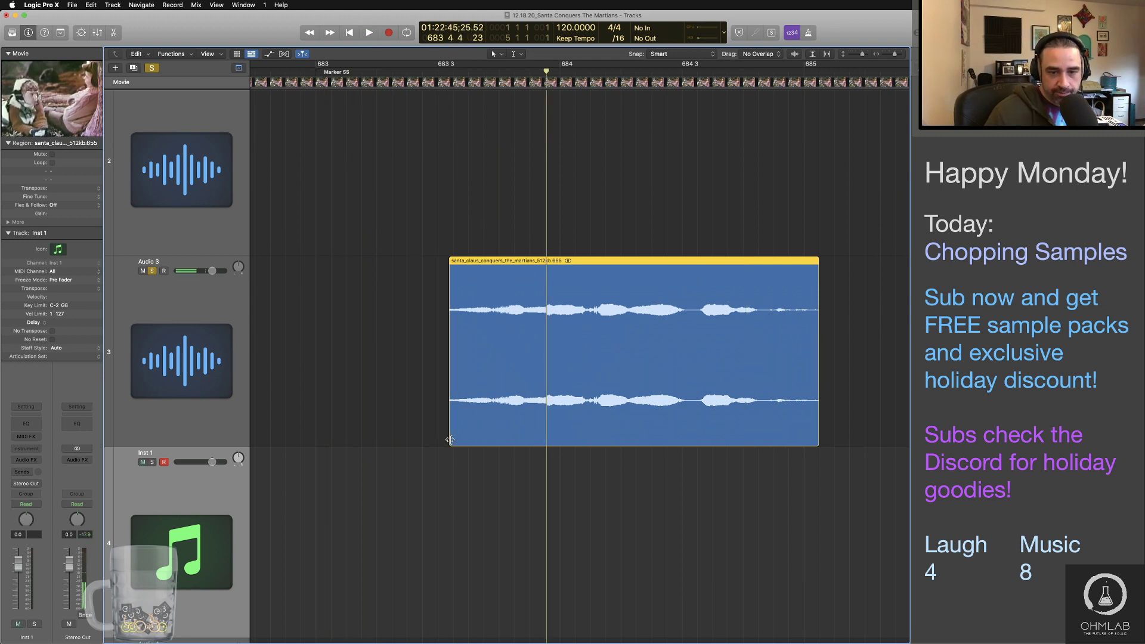
{"action": "left_click_drag", "start_coordinate": [450, 440], "coordinate": [456, 440]}
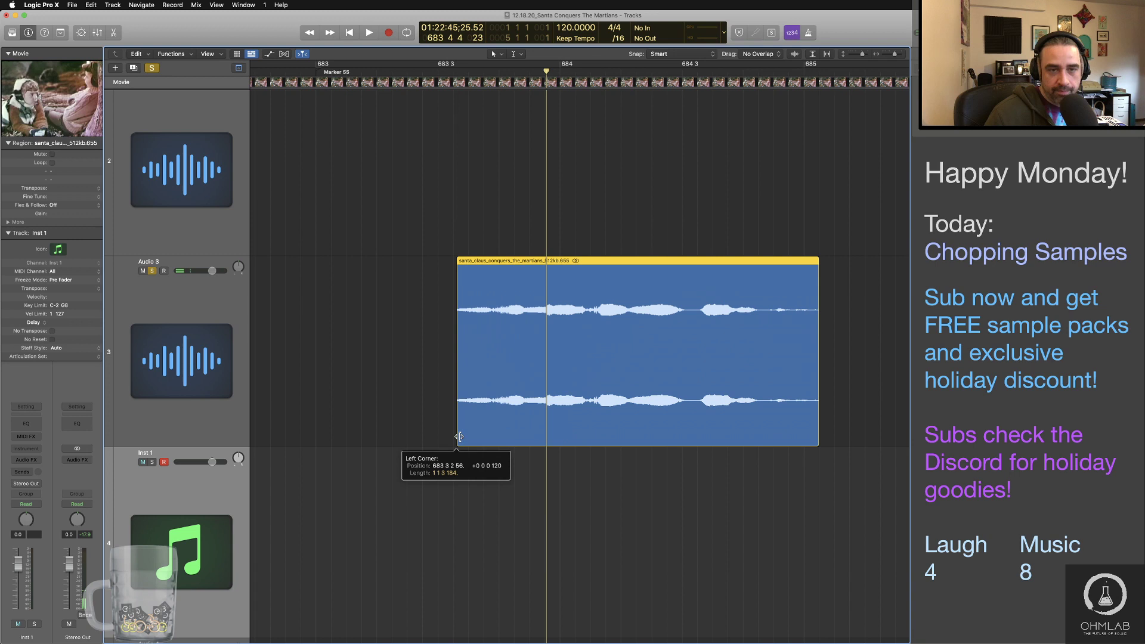
{"action": "left_click", "coordinate": [424, 73]}
{"action": "key", "text": "space"}
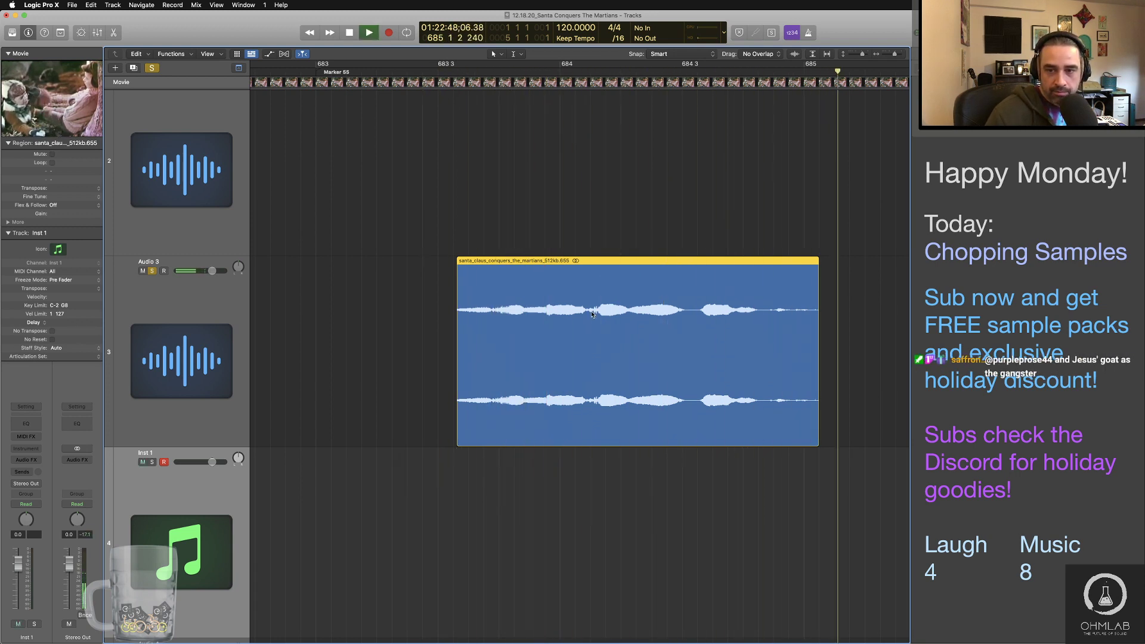
{"action": "key", "text": "space"}
Step: Try trimming the end of the clip near bar 684 to just after its last loud sound and play it back
{"action": "scroll", "coordinate": [444, 455], "scroll_direction": "left", "scroll_amount": 5}
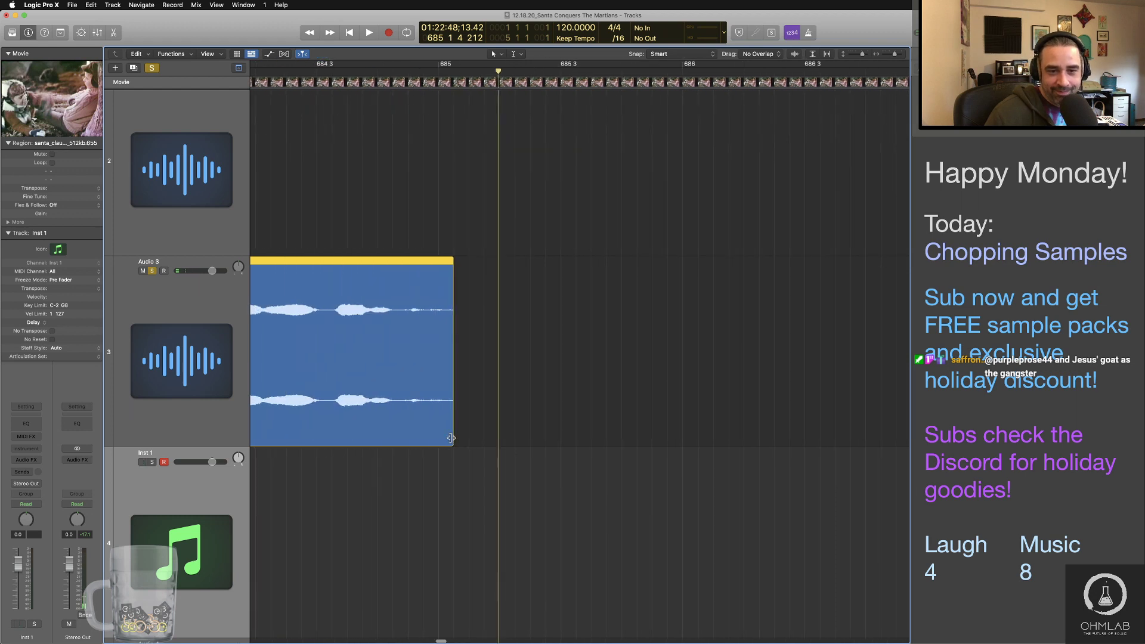
{"action": "left_click_drag", "start_coordinate": [451, 438], "coordinate": [406, 437]}
{"action": "scroll", "coordinate": [351, 155], "scroll_direction": "left", "scroll_amount": 8}
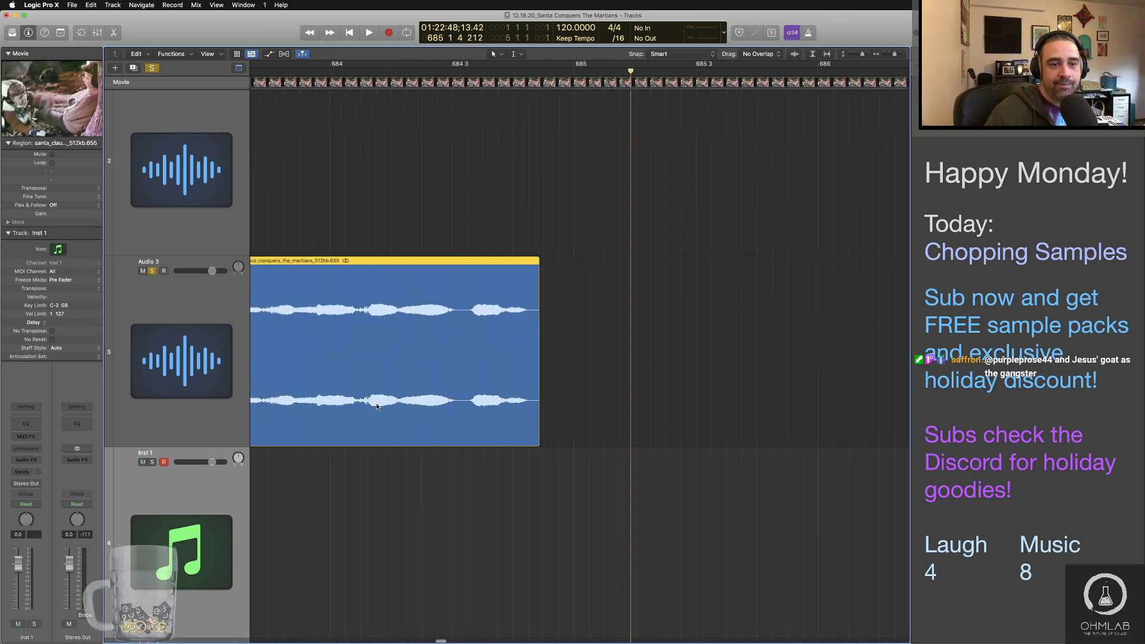
{"action": "left_click", "coordinate": [321, 70]}
{"action": "key", "text": "space"}
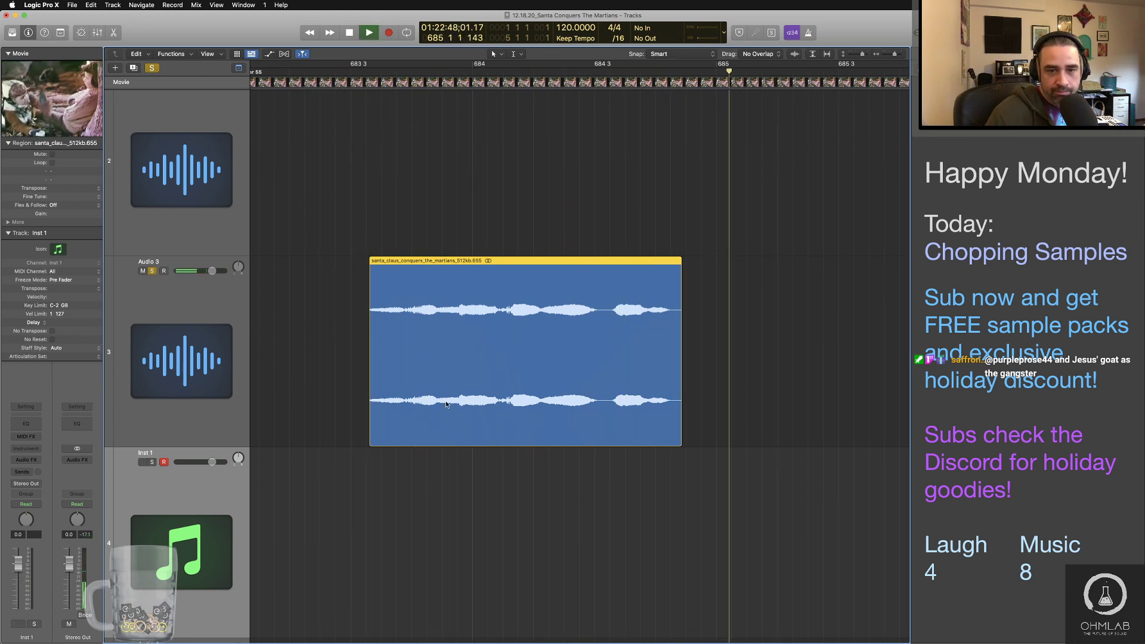
{"action": "key", "text": "space"}
Step: Lengthen the end of the clip near bar 684 a little, trim its start to position 683 3 2 96 and play it
{"action": "mouse_move", "coordinate": [680, 435]}
{"action": "left_mouse_down"}
{"action": "mouse_move", "coordinate": [699, 433]}
{"action": "mouse_move", "coordinate": [692, 425]}
{"action": "left_mouse_up"}
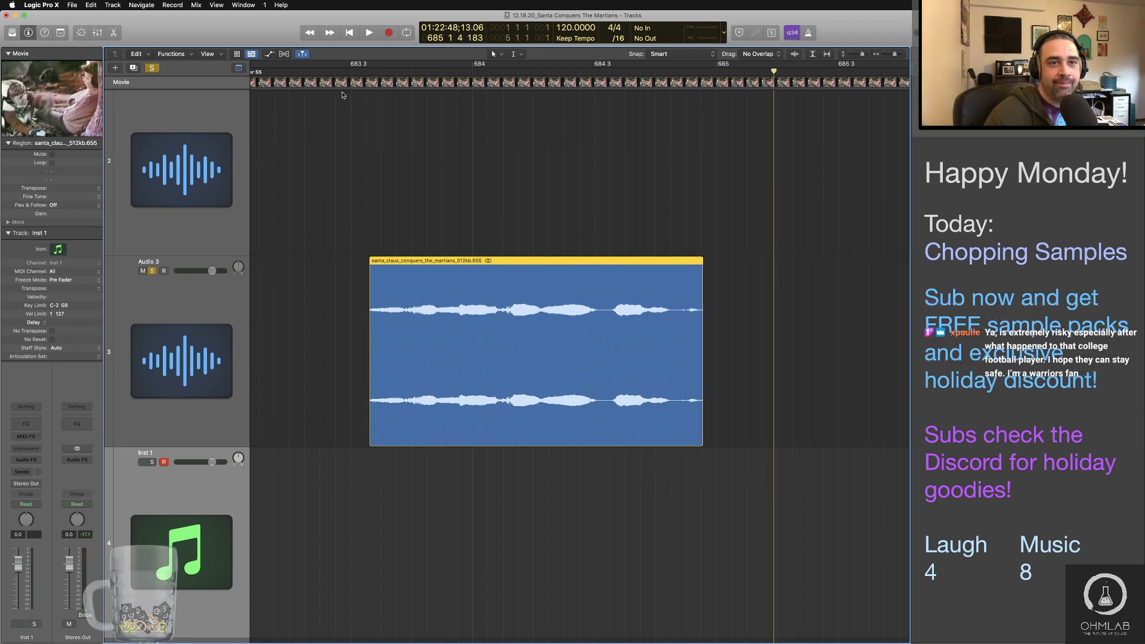
{"action": "scroll", "coordinate": [373, 440], "scroll_direction": "up", "scroll_amount": 3}
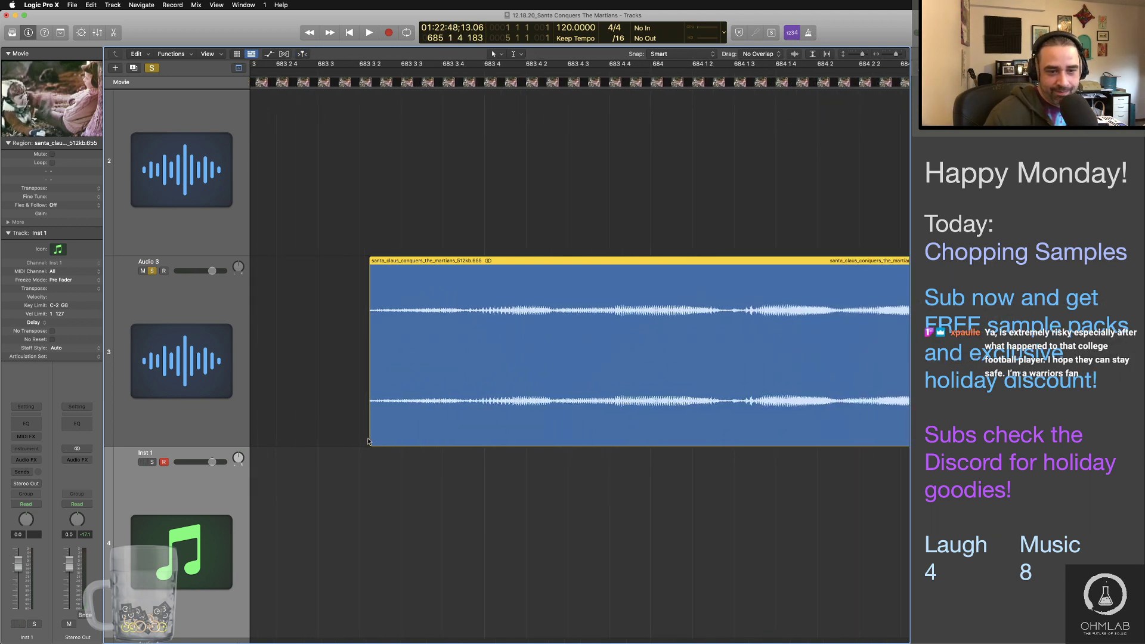
{"action": "left_click_drag", "start_coordinate": [370, 439], "coordinate": [377, 439]}
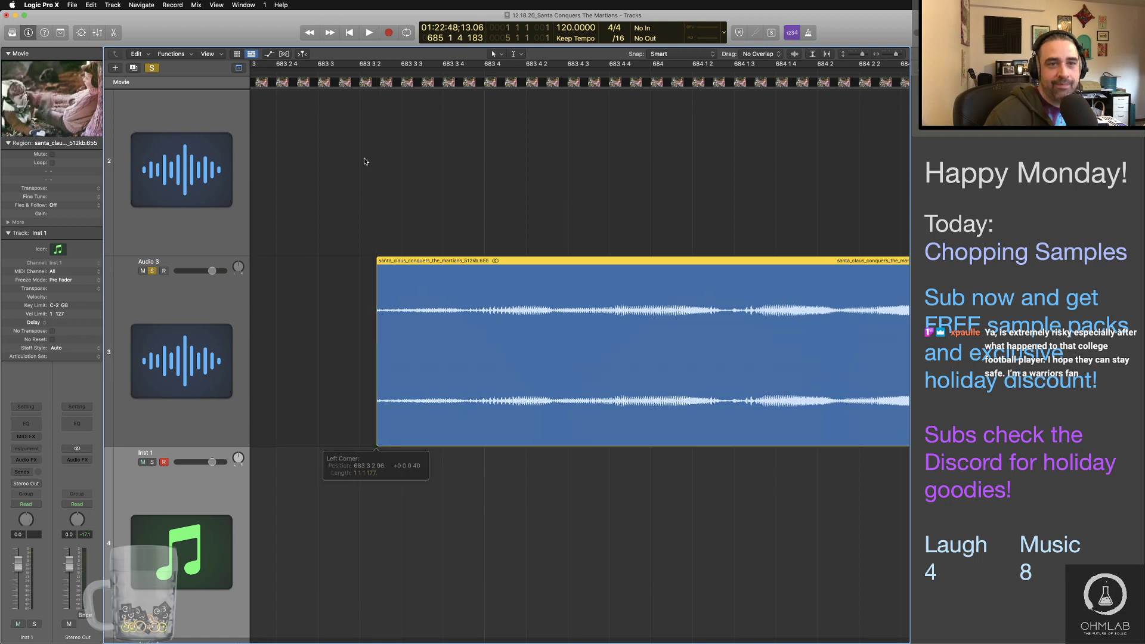
{"action": "double_click", "coordinate": [332, 75]}
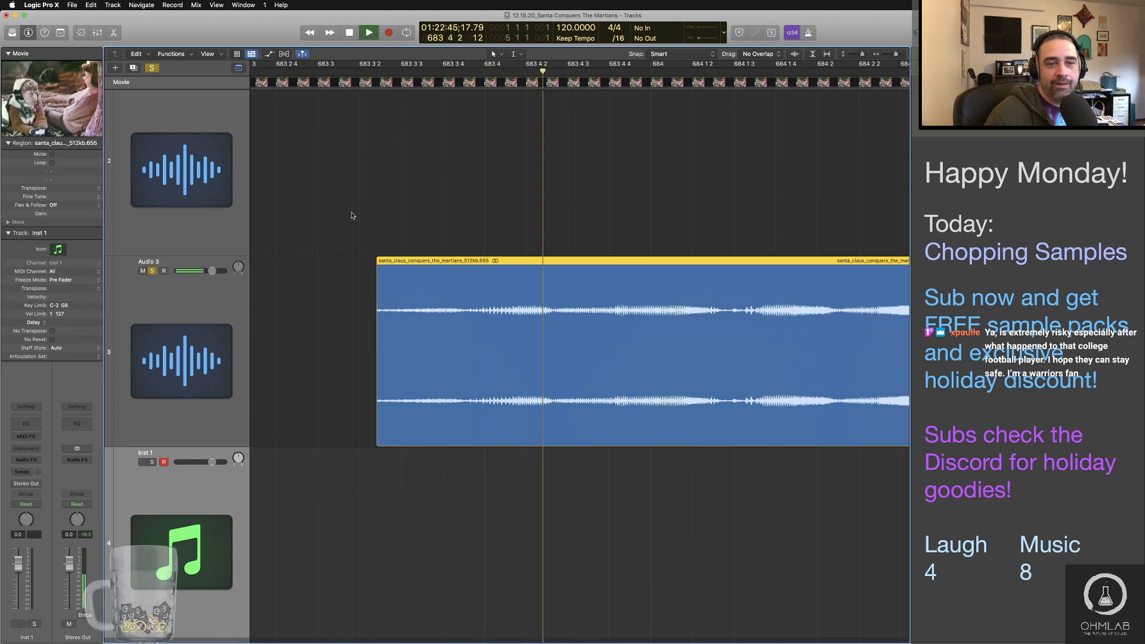
{"action": "scroll", "coordinate": [352, 214], "scroll_direction": "down", "scroll_amount": 5}
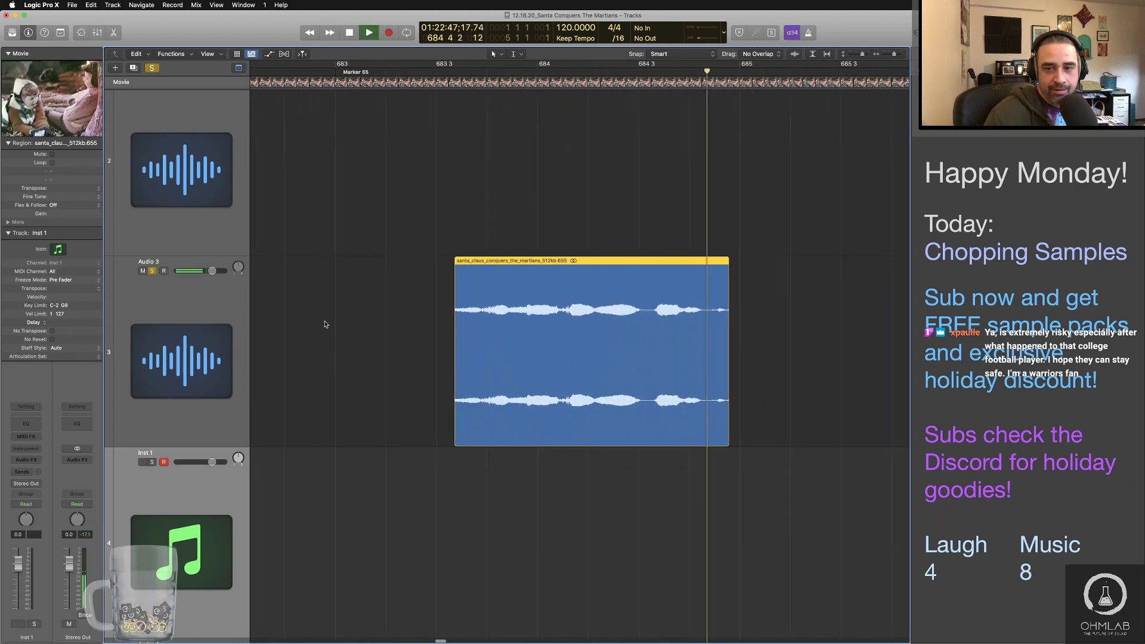
{"action": "key", "text": "space"}
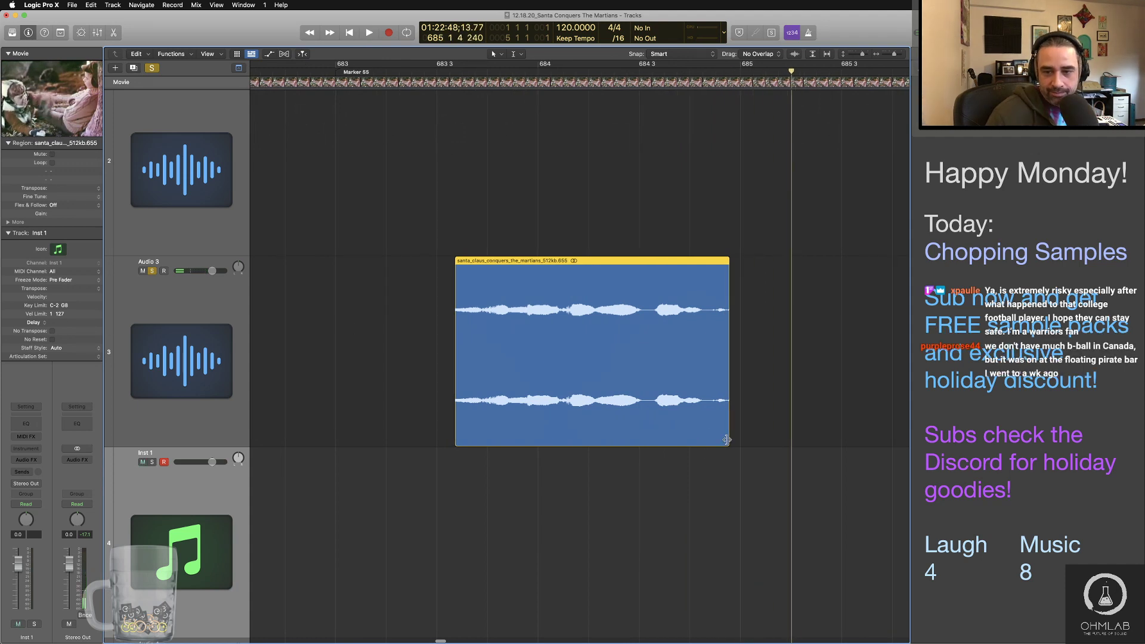
Step: Extend the end of the clip near bar 684 to just past bar 685 and play it back
{"action": "left_click_drag", "start_coordinate": [728, 440], "coordinate": [763, 441]}
{"action": "key", "text": "space"}
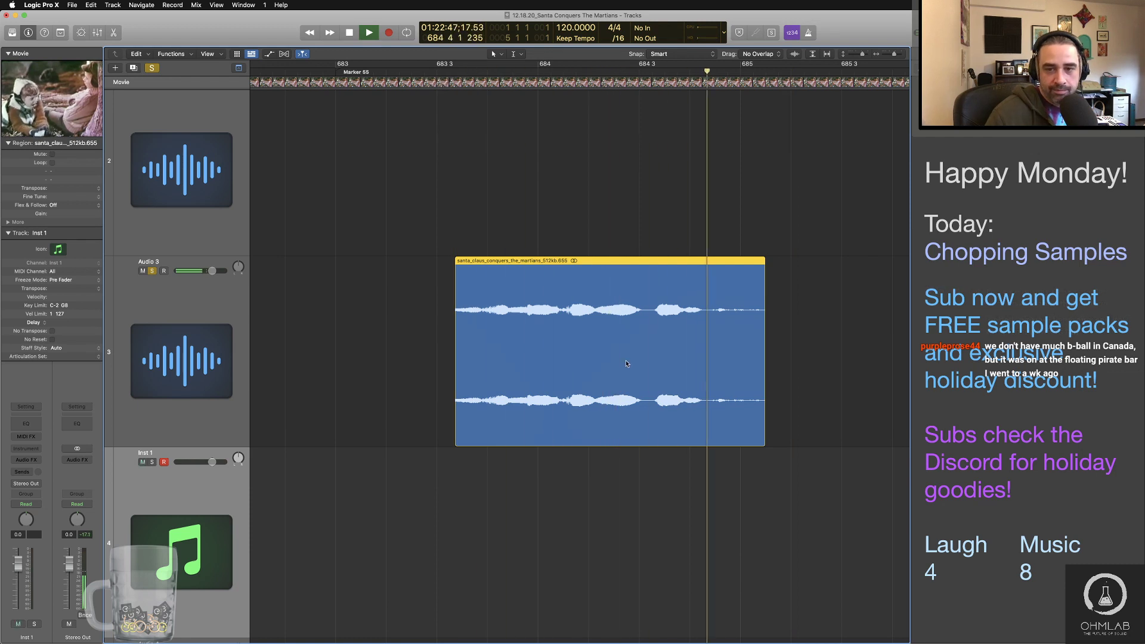
{"action": "key", "text": "space"}
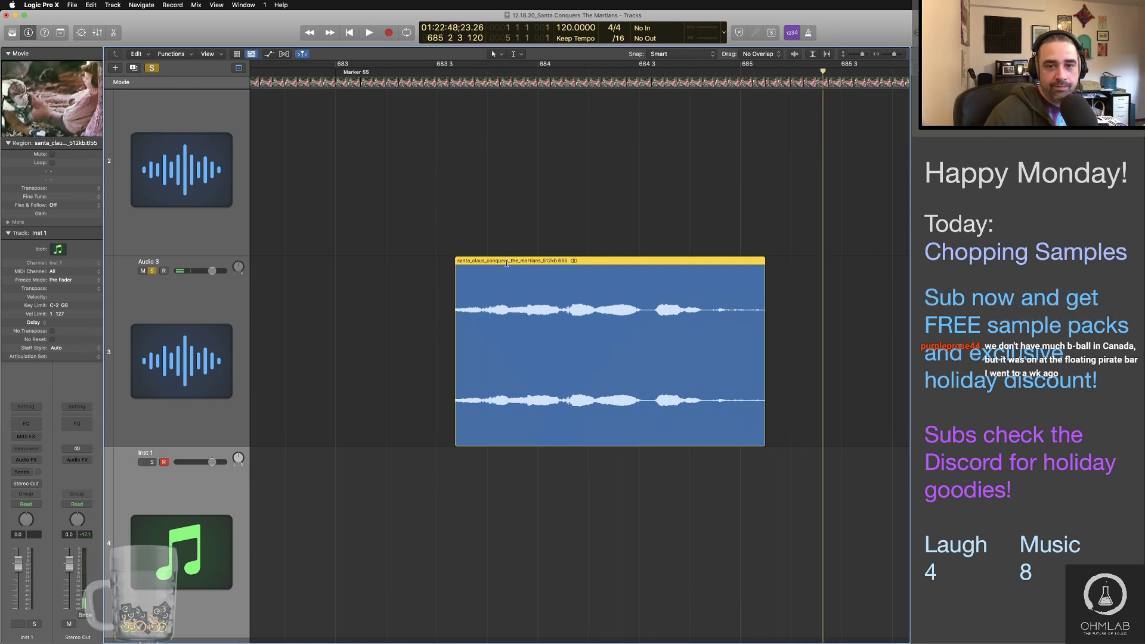
Step: Rename the clip near bar 684 as "Me oh my"
{"action": "double_click", "coordinate": [506, 263]}
{"action": "type", "text": "Me oh m"}
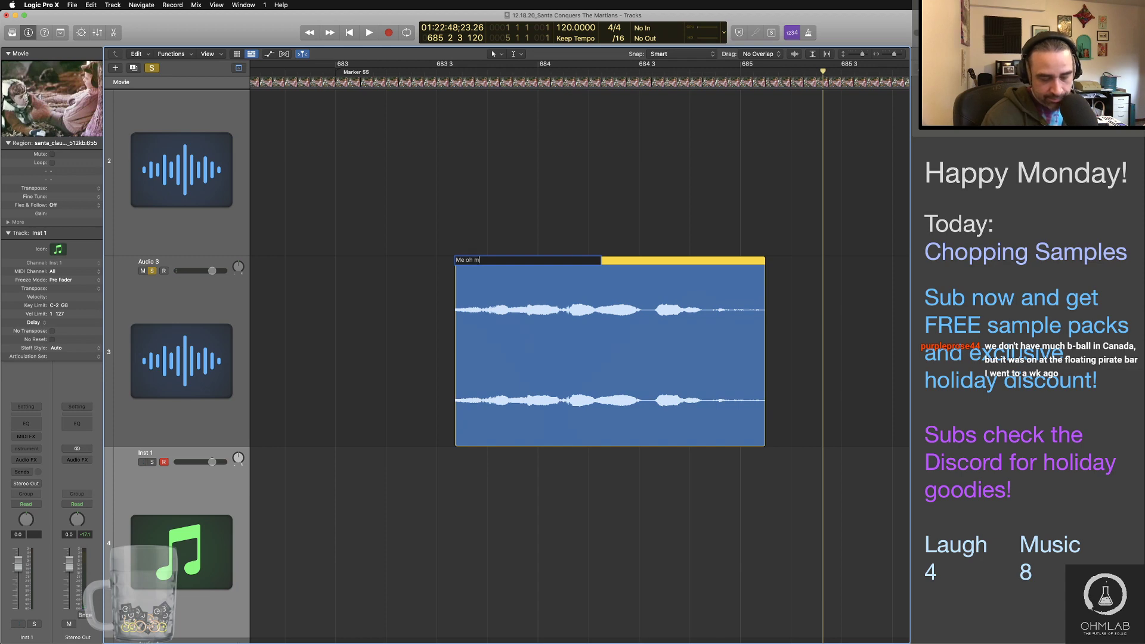
{"action": "type", "text": "y"}
{"action": "key", "text": "Return"}
Step: Move the next track 2 clip, three bars earlier, onto Audio 3 at position 687 3 1 1
{"action": "key", "text": "super+Left"}
{"action": "key", "text": "super+Left"}
{"action": "key", "text": "super+Left"}
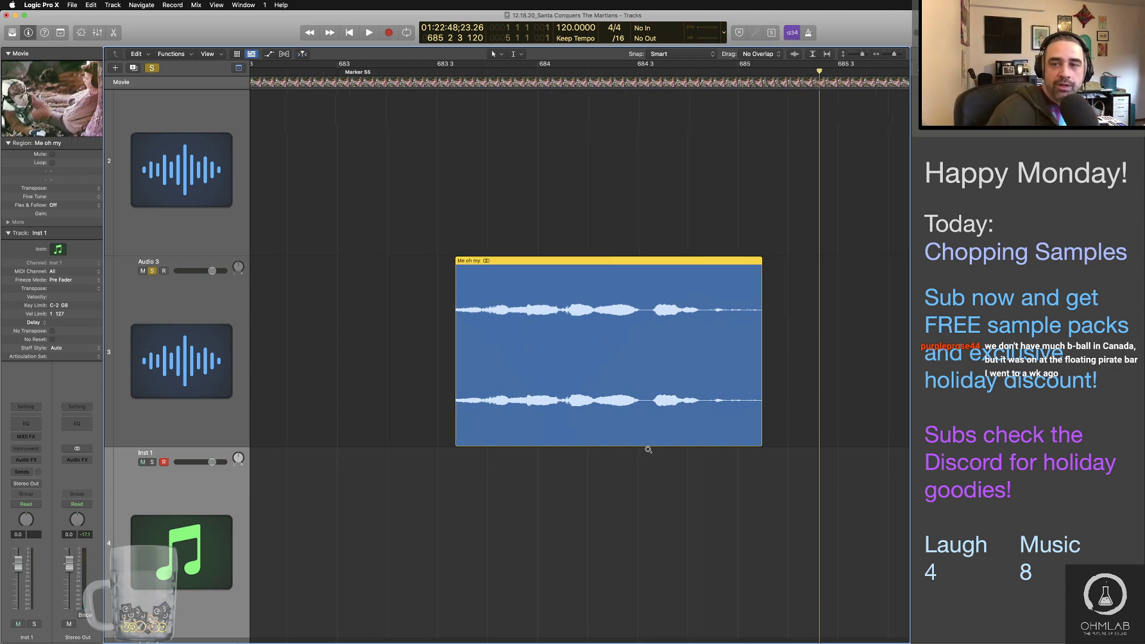
{"action": "left_click_drag", "start_coordinate": [697, 180], "coordinate": [610, 371]}
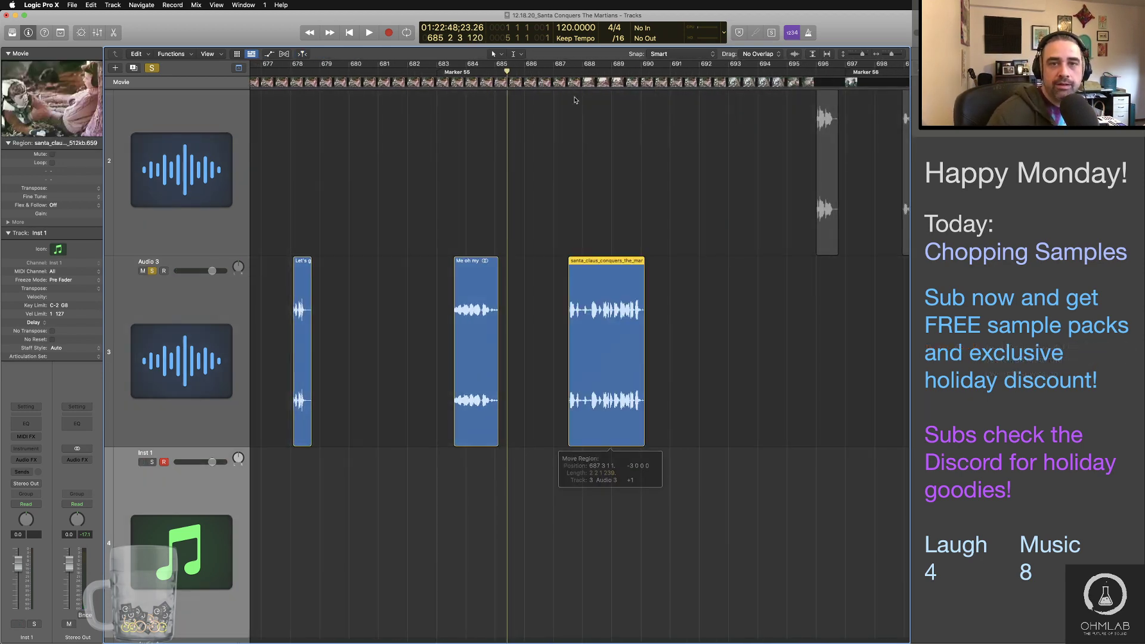
Step: Play the unnamed clip near bar 688 on Audio 3 from just before its start through its end
{"action": "left_click", "coordinate": [547, 70]}
{"action": "key", "text": "space"}
{"action": "scroll", "coordinate": [570, 470], "scroll_direction": "up", "scroll_amount": 5}
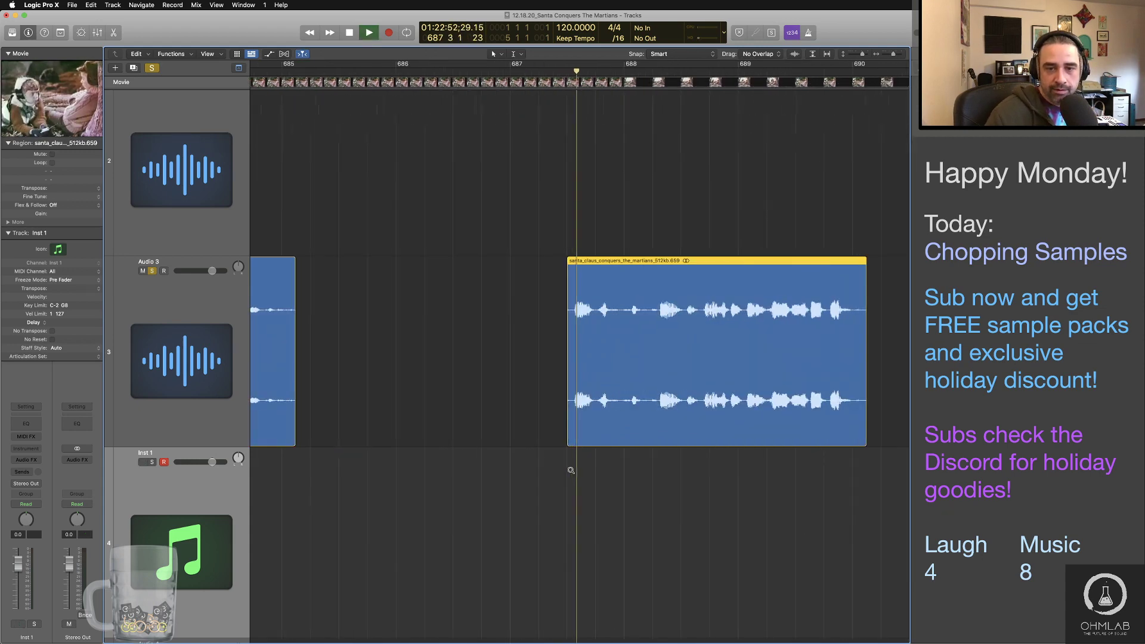
{"action": "scroll", "coordinate": [544, 471], "scroll_direction": "right", "scroll_amount": 4}
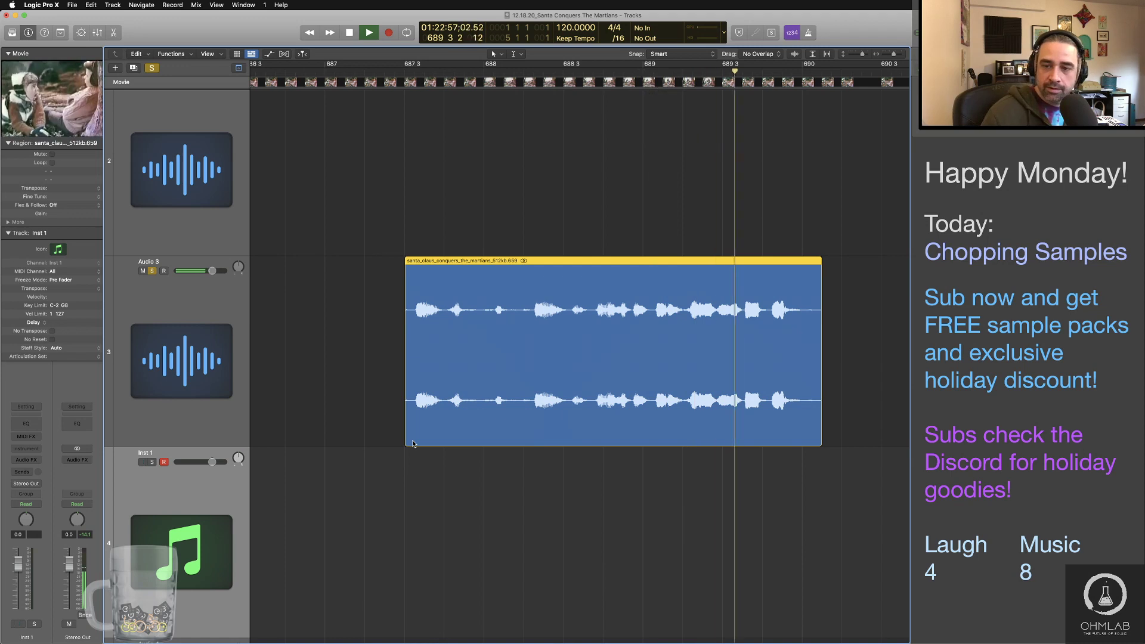
{"action": "key", "text": "space"}
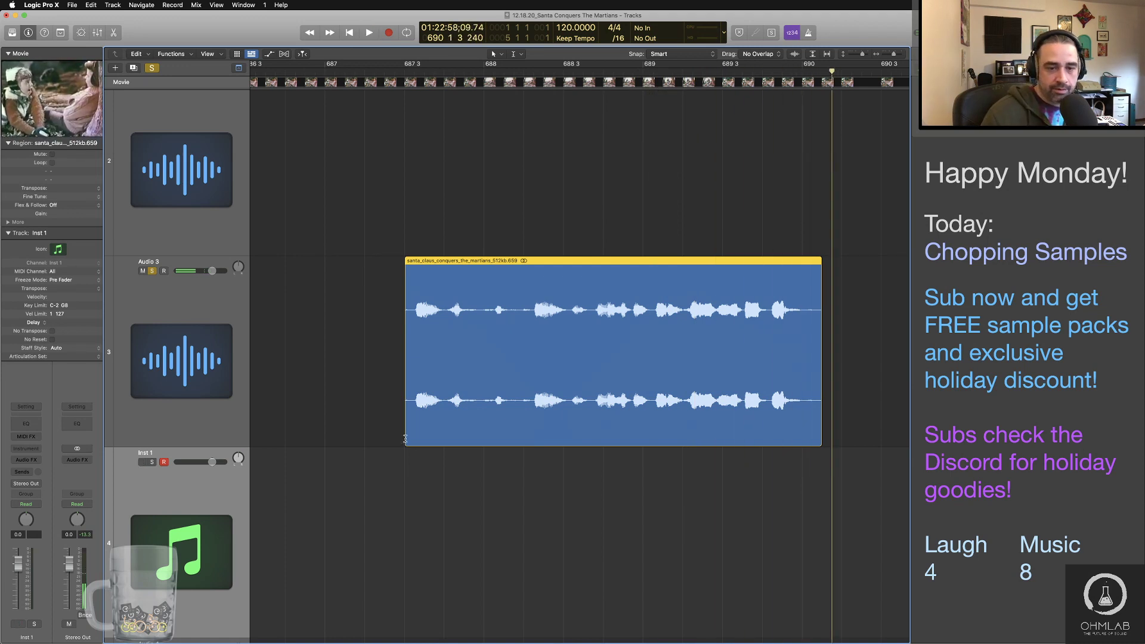
Step: Trim the silence from the start of the clip near bar 688 and rename it "Mrs Claus is going to be angry"
{"action": "key", "text": "shift+n"}
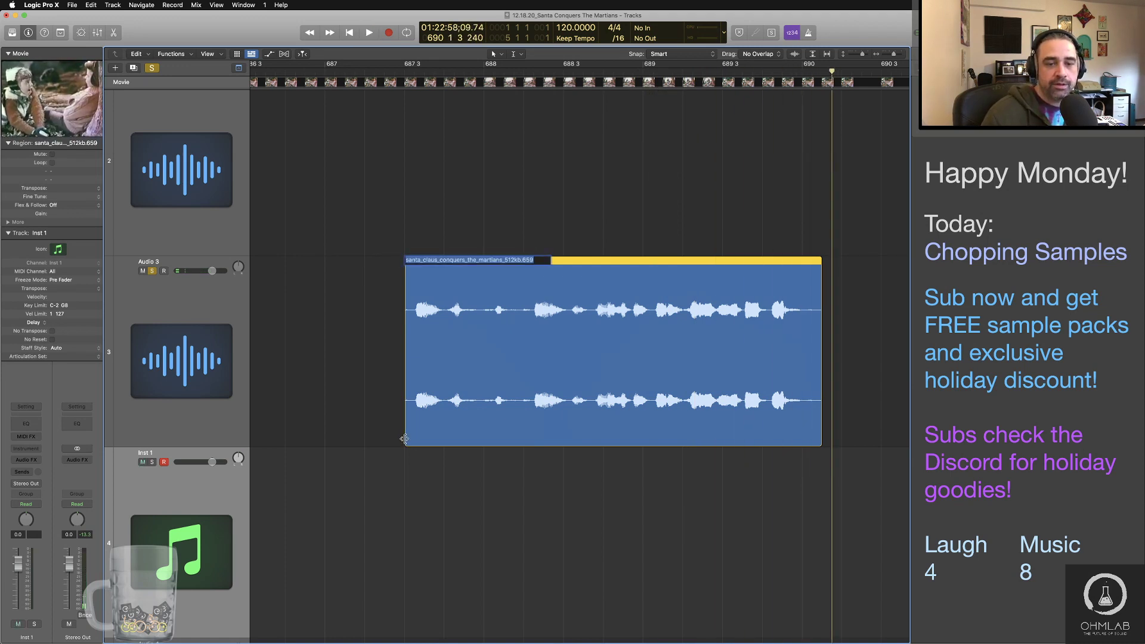
{"action": "left_click_drag", "start_coordinate": [404, 438], "coordinate": [415, 439]}
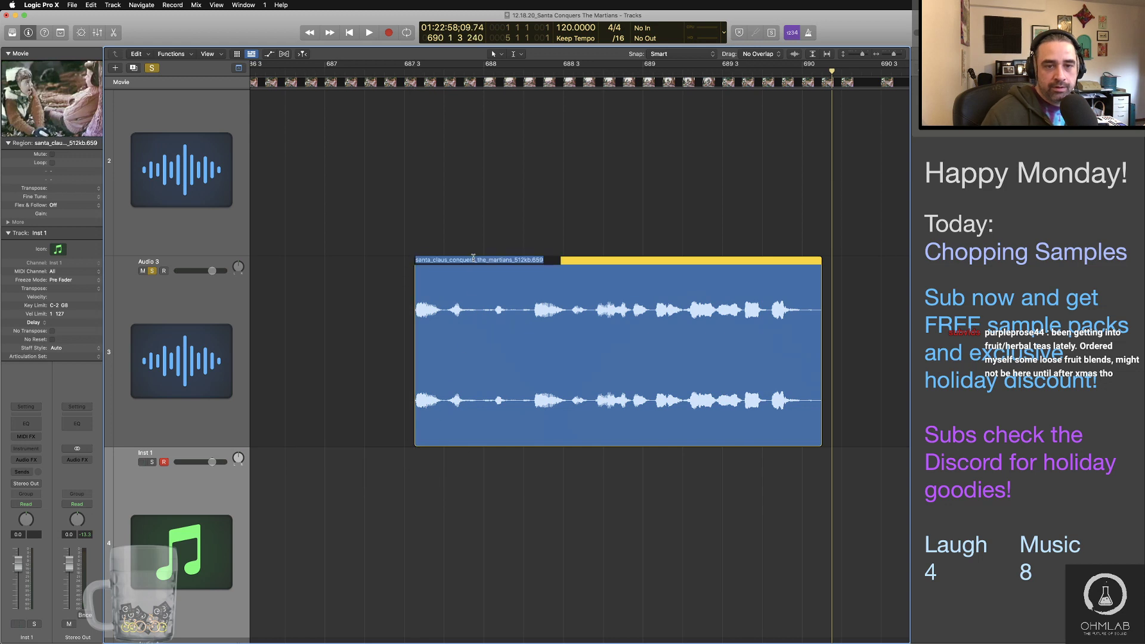
{"action": "type", "text": "Mrs Claus is going to be angry"}
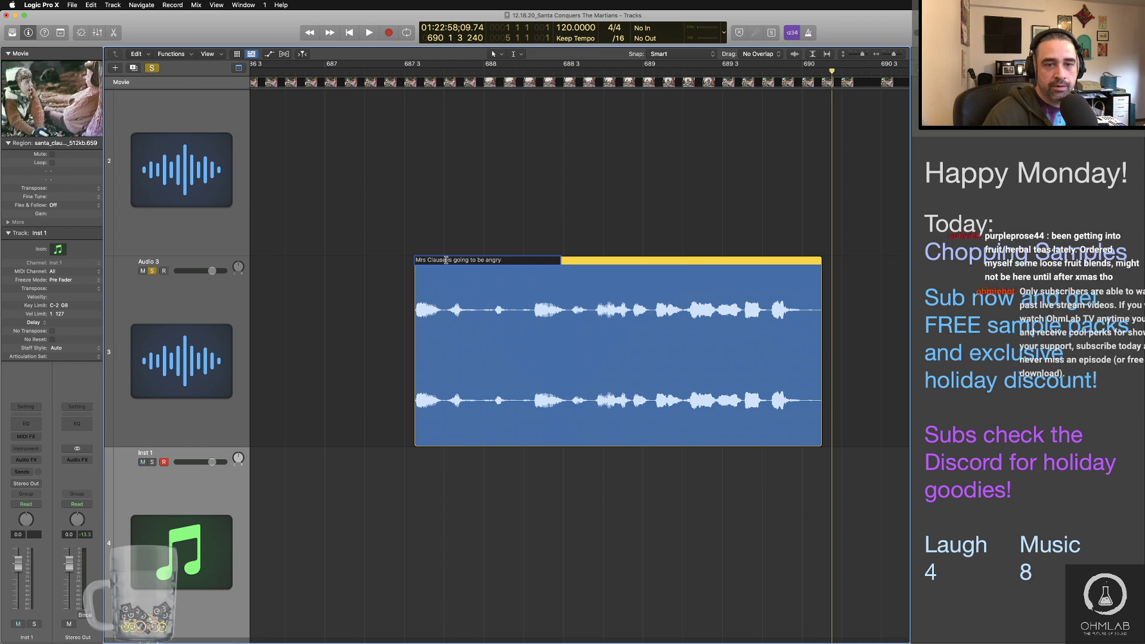
{"action": "left_click", "coordinate": [446, 261]}
{"action": "key", "text": "BackSpace"}
{"action": "left_click", "coordinate": [355, 370]}
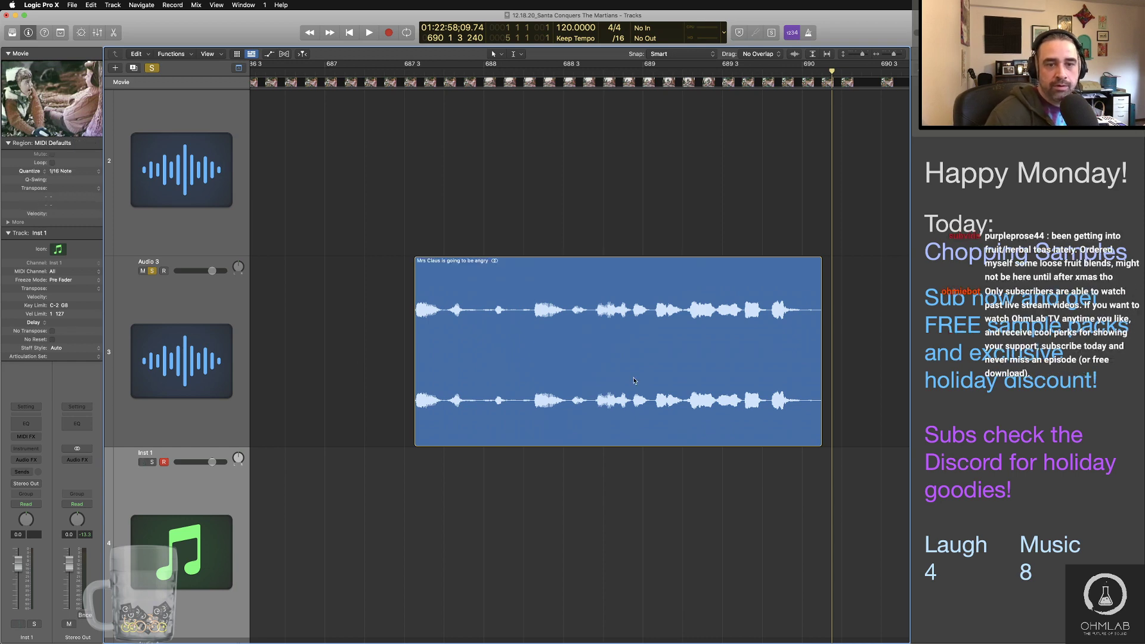
Step: Move the next track 2 clip, near bar 696, onto Audio 3 at about position 692 3 and play it
{"action": "key", "text": "super+Left"}
{"action": "key", "text": "super+Left"}
{"action": "key", "text": "super+Left"}
{"action": "key", "text": "super+Left"}
{"action": "key", "text": "super+Left"}
{"action": "scroll", "coordinate": [634, 363], "scroll_direction": "left", "scroll_amount": 1}
{"action": "scroll", "coordinate": [633, 358], "scroll_direction": "right", "scroll_amount": 5}
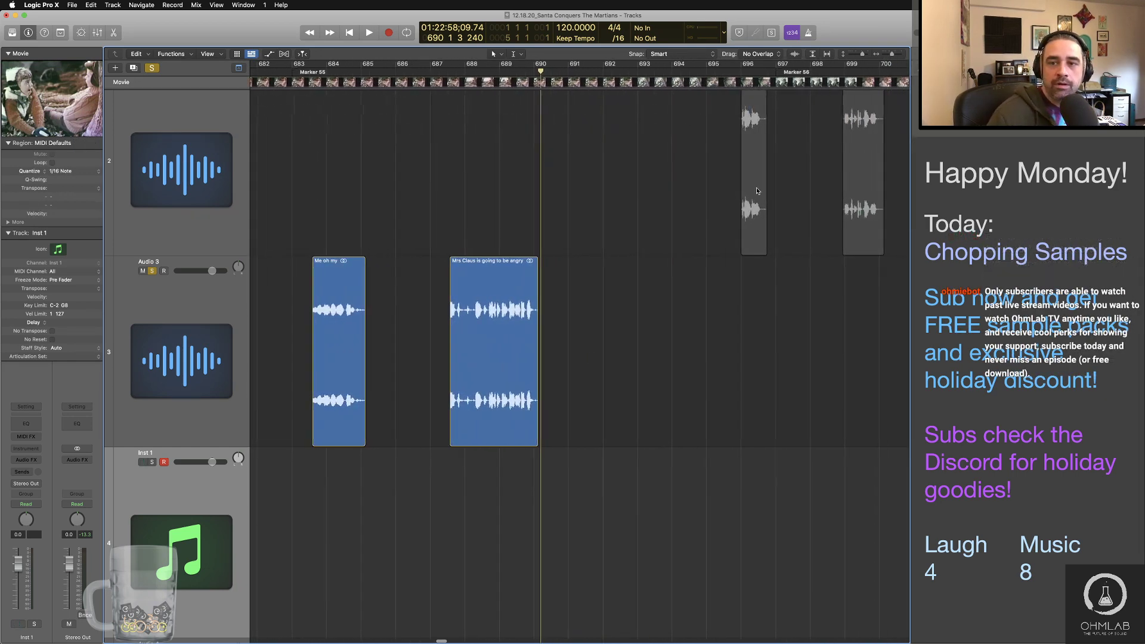
{"action": "left_click_drag", "start_coordinate": [755, 173], "coordinate": [637, 358]}
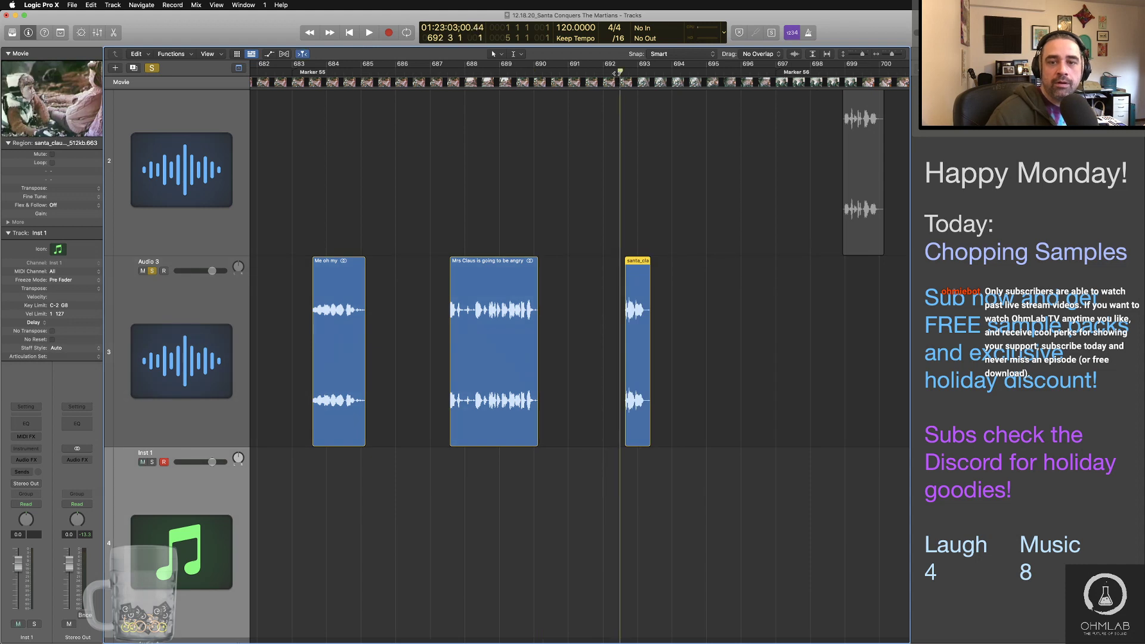
{"action": "double_click", "coordinate": [617, 73]}
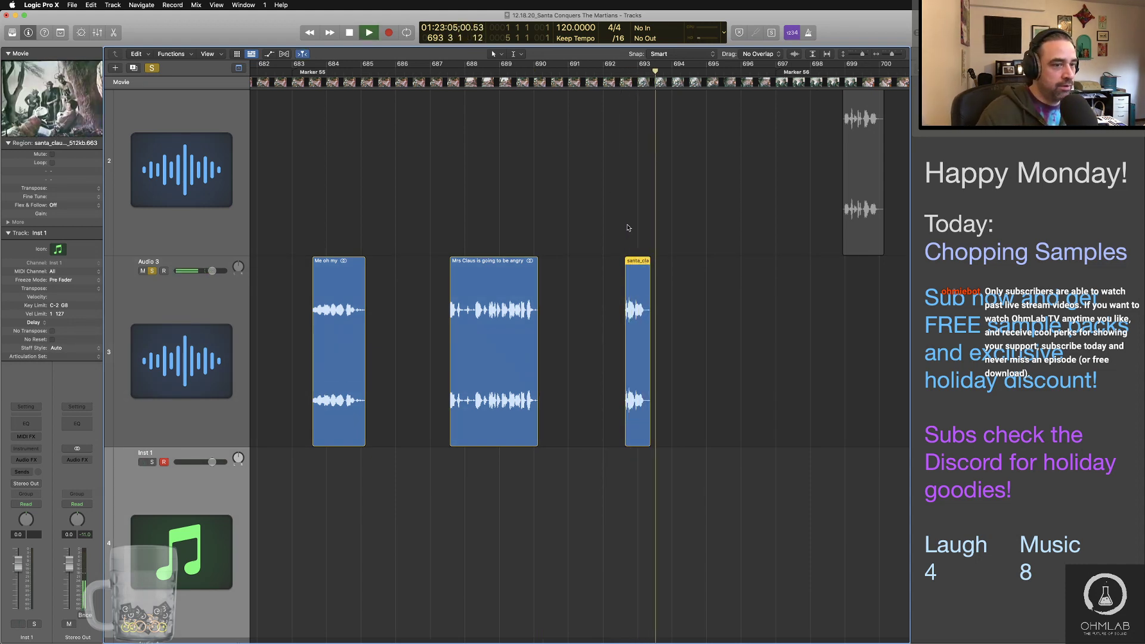
{"action": "left_click", "coordinate": [619, 74]}
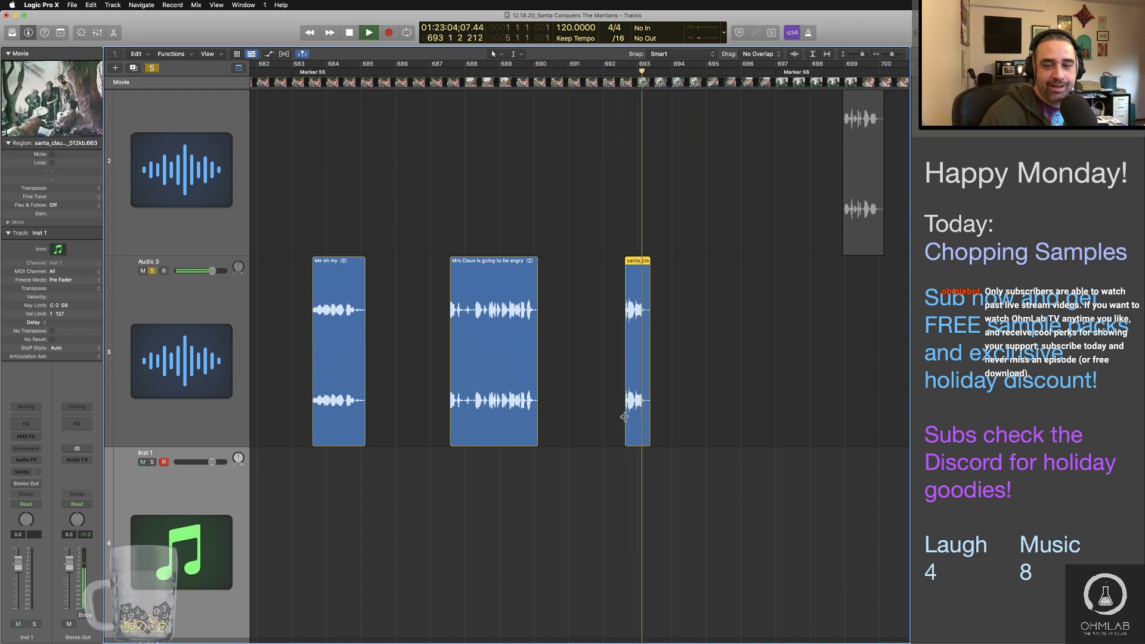
{"action": "key", "text": "space"}
Step: Trim the start of the clip near bar 693 slightly, up to its first sound, and play it back
{"action": "key", "text": "super+Right"}
{"action": "key", "text": "super+Right"}
{"action": "key", "text": "super+Right"}
{"action": "key", "text": "super+Right"}
{"action": "key", "text": "super+Right"}
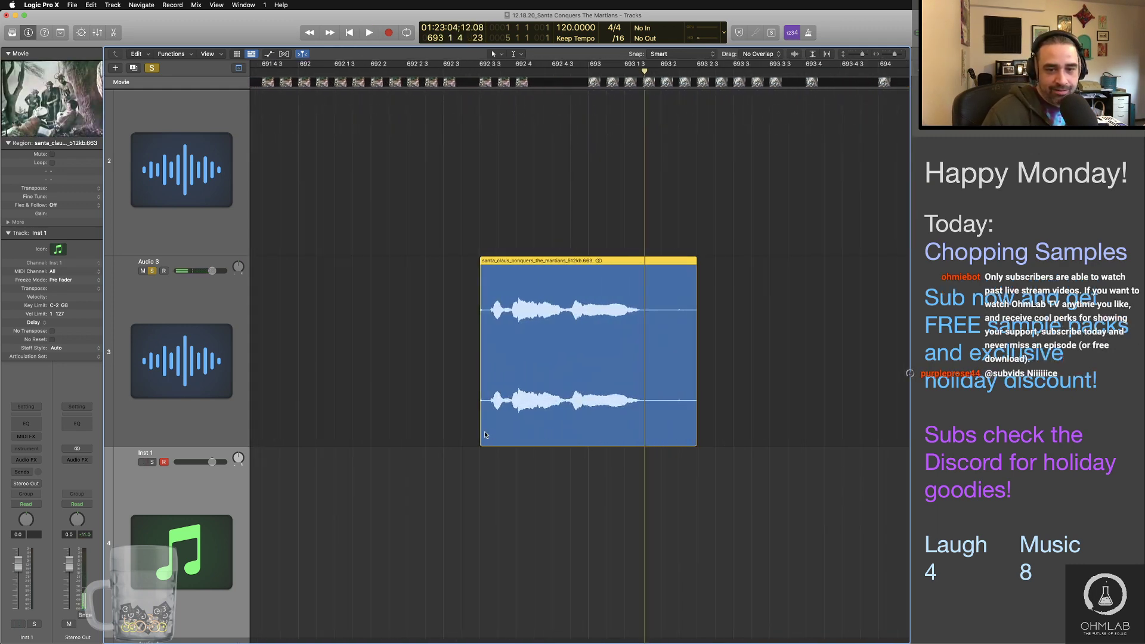
{"action": "left_click_drag", "start_coordinate": [482, 433], "coordinate": [489, 433]}
{"action": "left_click", "coordinate": [469, 74]}
{"action": "key", "text": "space"}
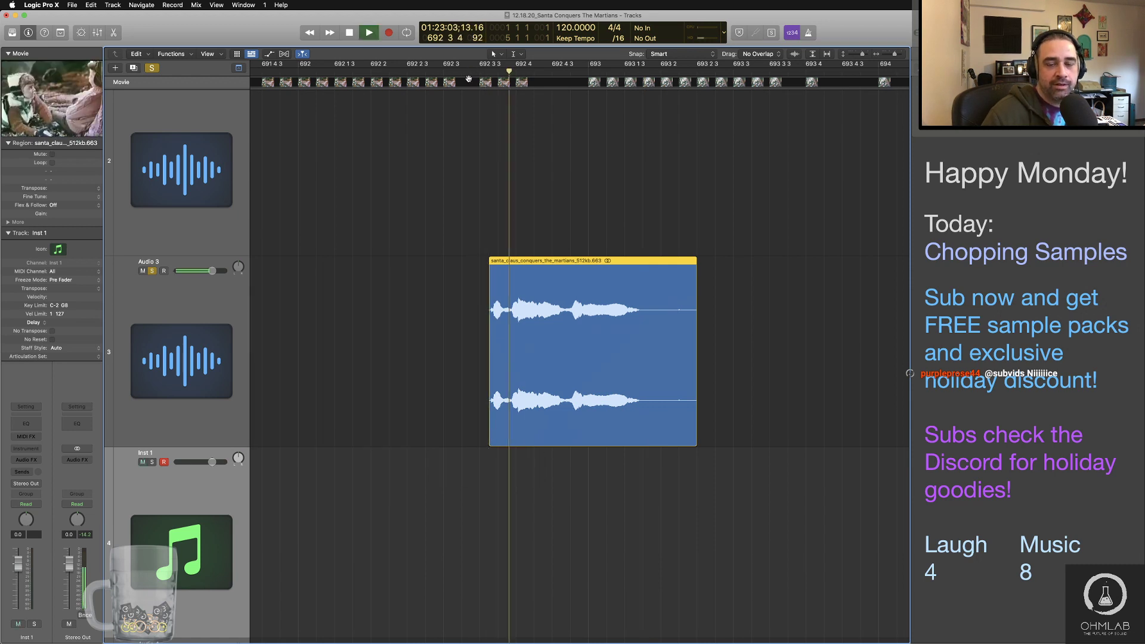
{"action": "key", "text": "space"}
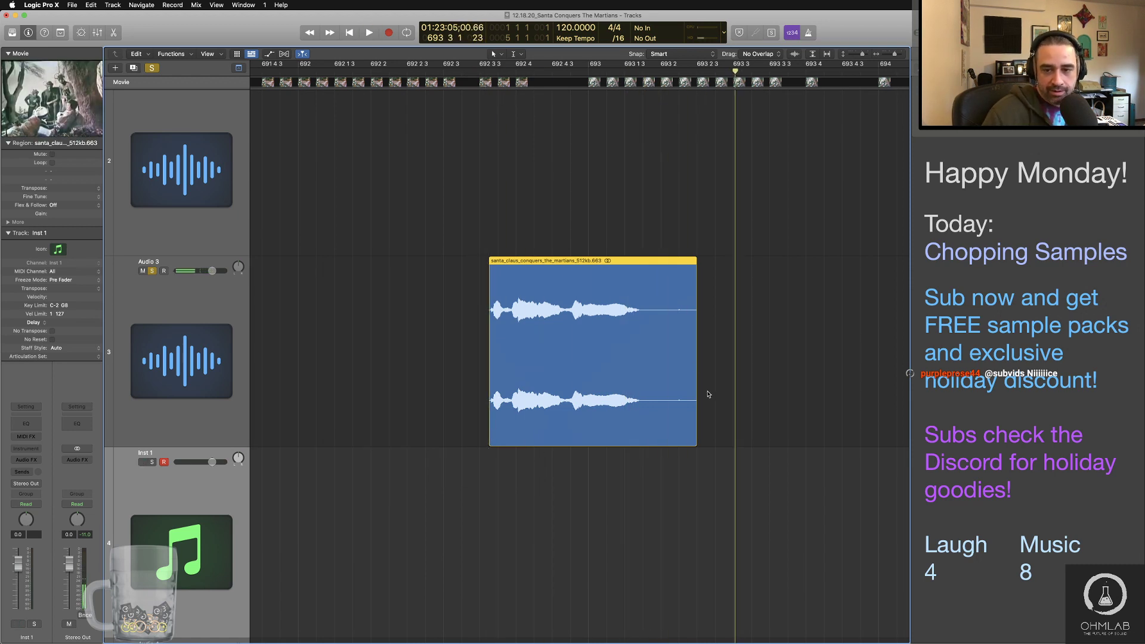
Step: Shorten the end of the clip near bar 693 to just past 693 2 and play it
{"action": "left_click_drag", "start_coordinate": [695, 435], "coordinate": [677, 434]}
{"action": "key", "text": "space"}
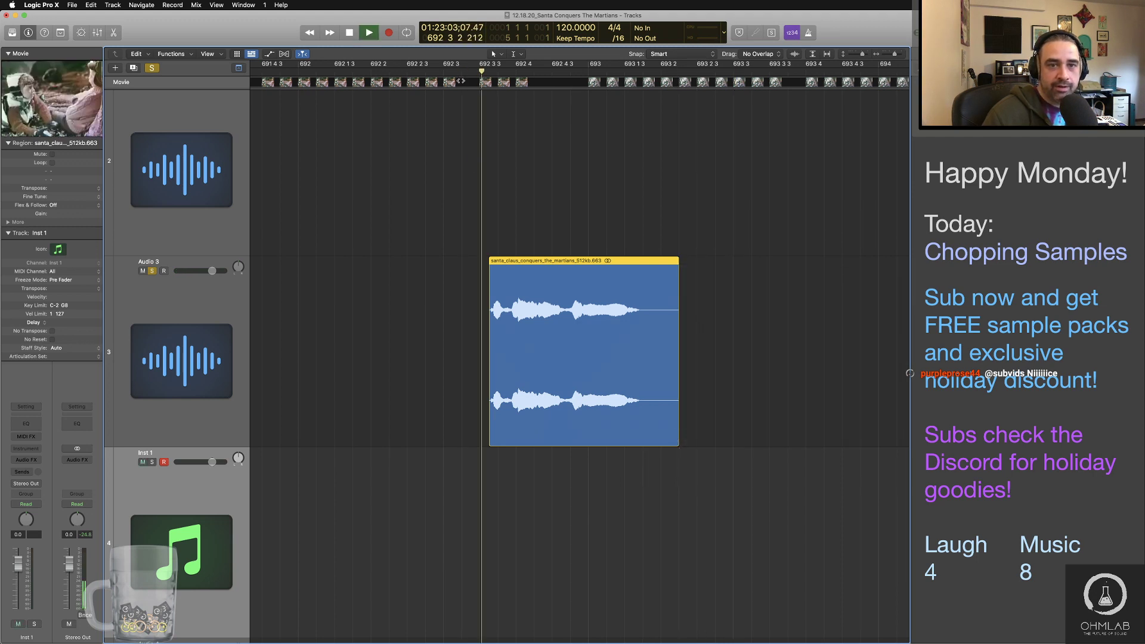
{"action": "key", "text": "space"}
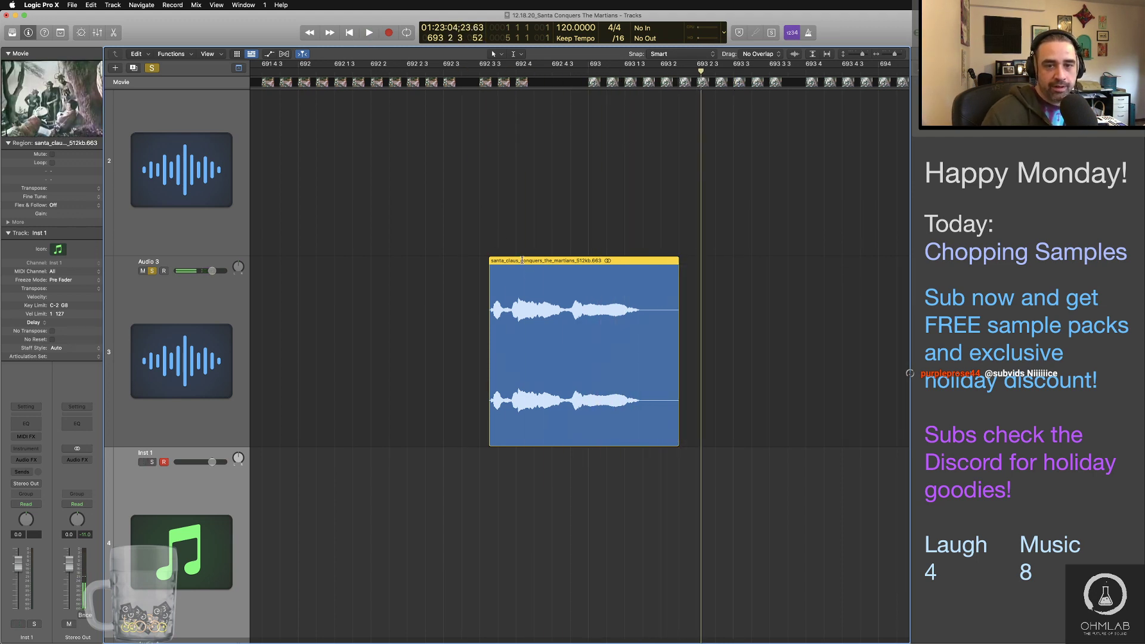
Step: Rename the clip near bar 693 as "Obey my command"
{"action": "double_click", "coordinate": [522, 260]}
{"action": "type", "text": "Pbey my cpo"}
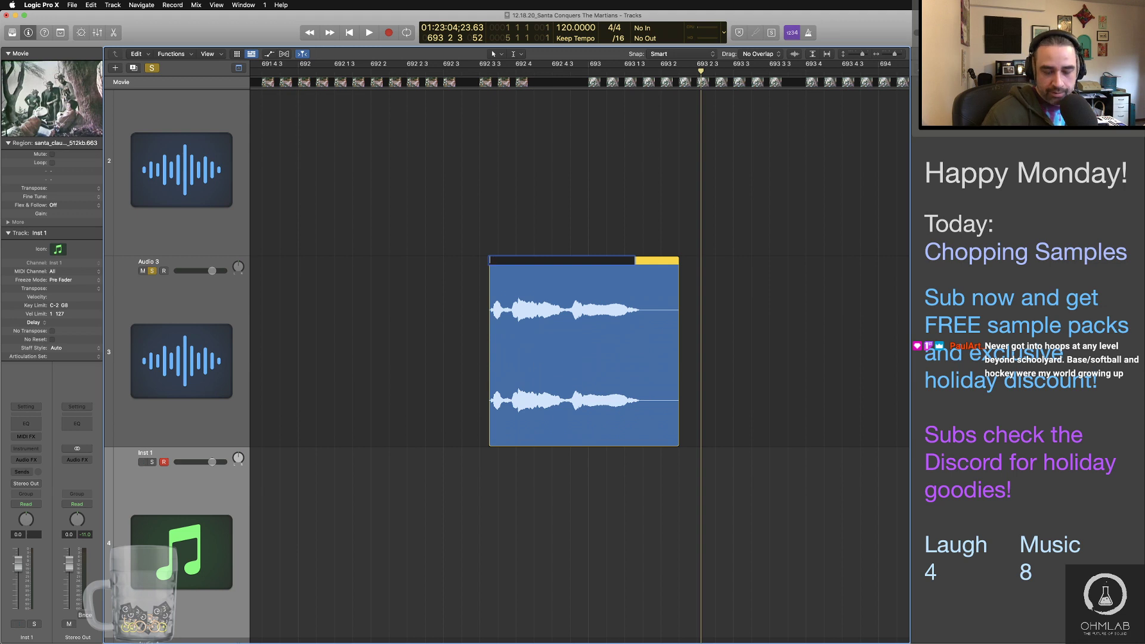
{"action": "type", "text": "Obey my"}
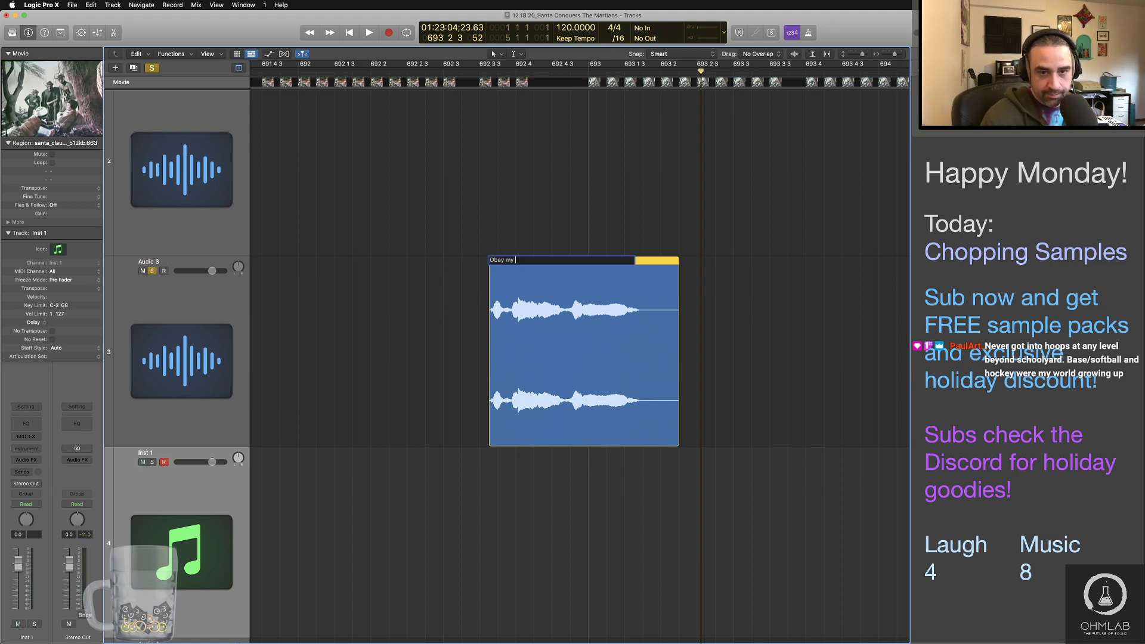
{"action": "type", "text": " command"}
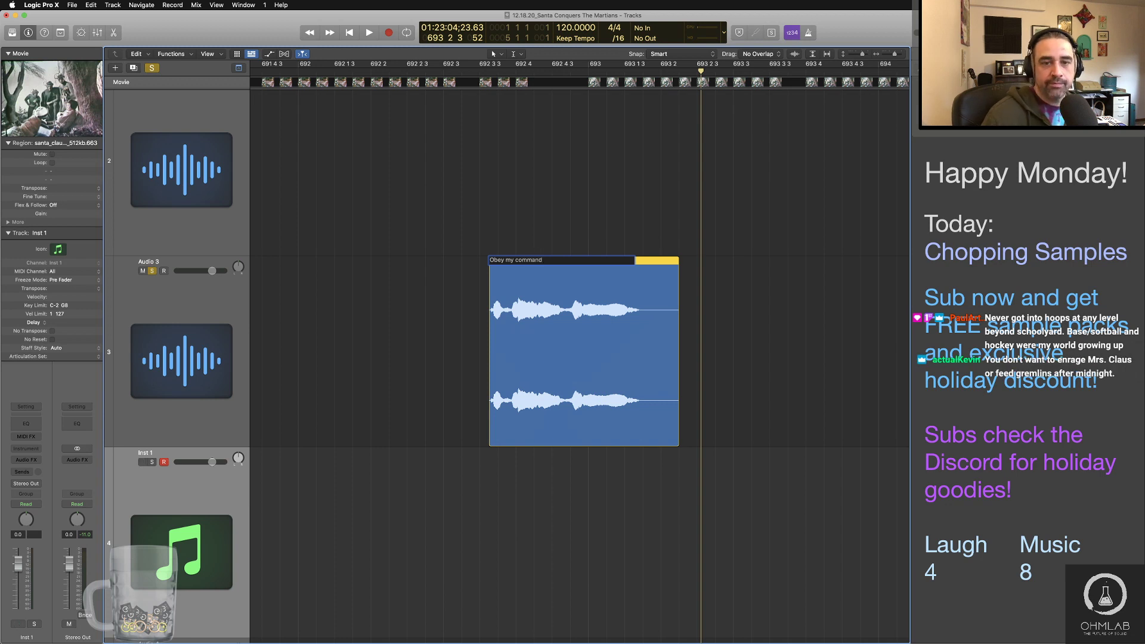
{"action": "left_click", "coordinate": [427, 361]}
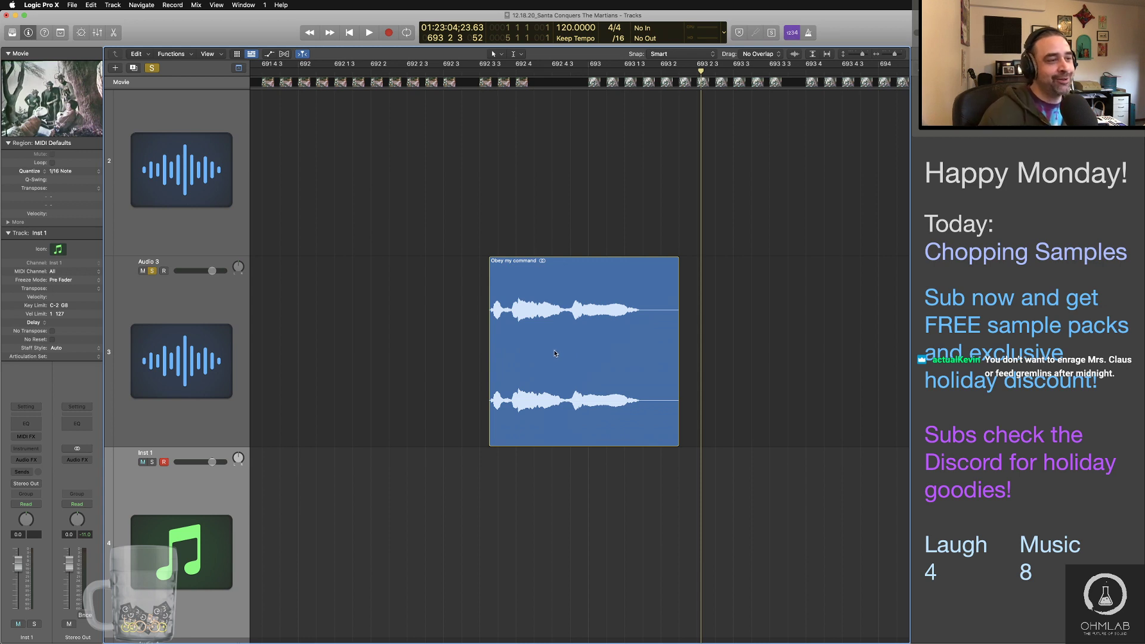
Step: Move the next track 2 clip, near bar 699, onto Audio 3 at position 694 3 3 1 and play it
{"action": "scroll", "coordinate": [555, 353], "scroll_direction": "right", "scroll_amount": 5}
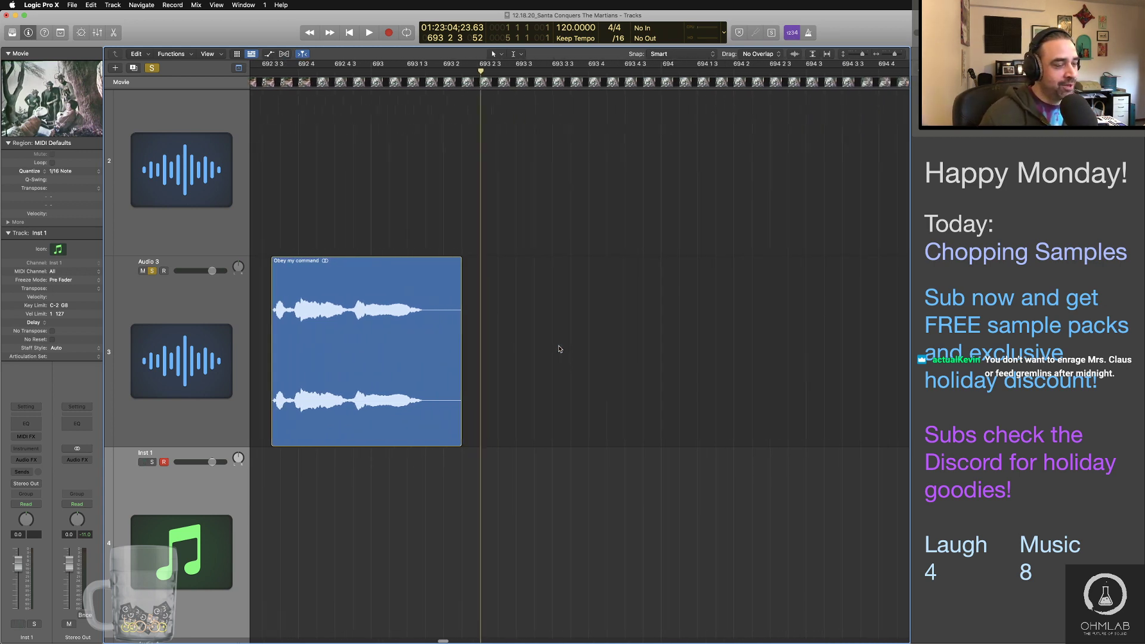
{"action": "scroll", "coordinate": [560, 348], "scroll_direction": "right", "scroll_amount": 4}
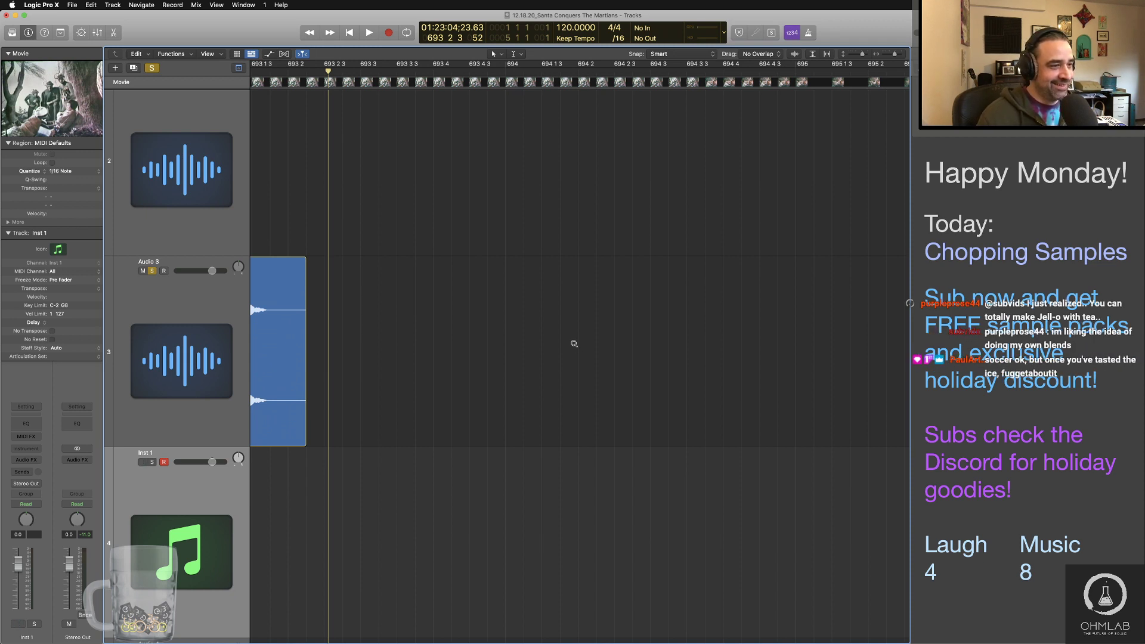
{"action": "scroll", "coordinate": [574, 344], "scroll_direction": "left", "scroll_amount": 10}
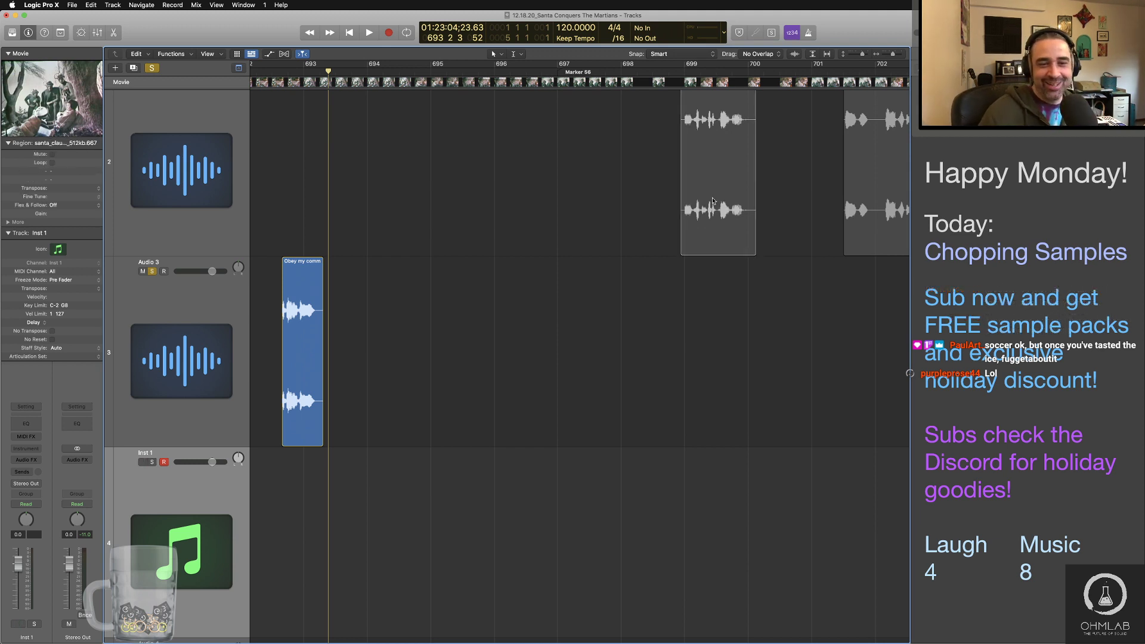
{"action": "left_click_drag", "start_coordinate": [721, 227], "coordinate": [447, 417]}
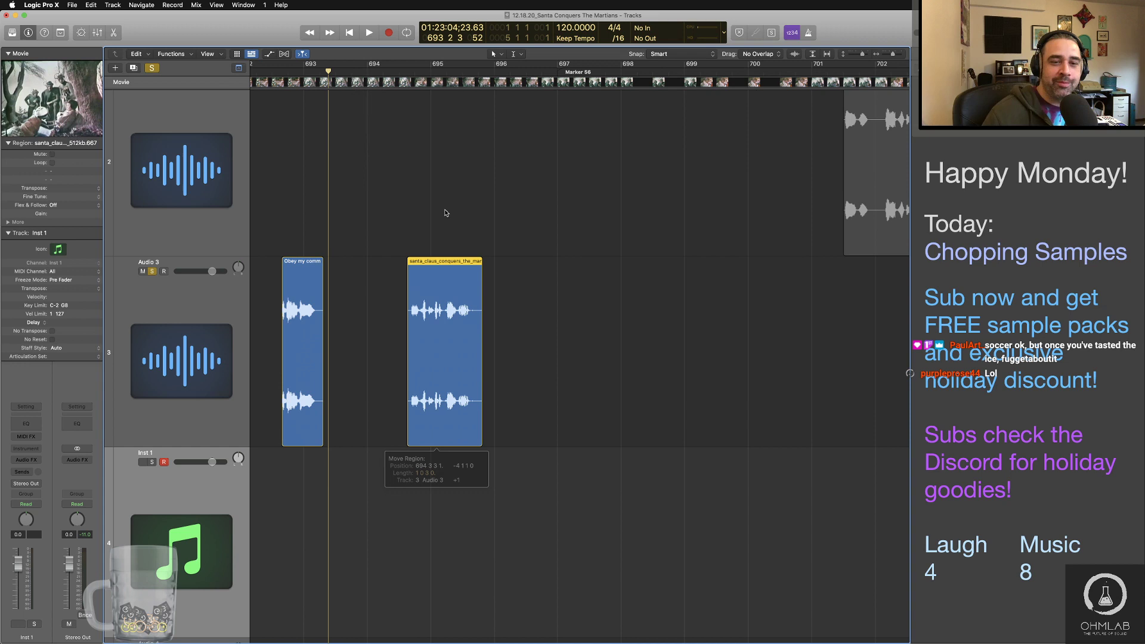
{"action": "double_click", "coordinate": [408, 72]}
{"action": "left_click", "coordinate": [403, 72]}
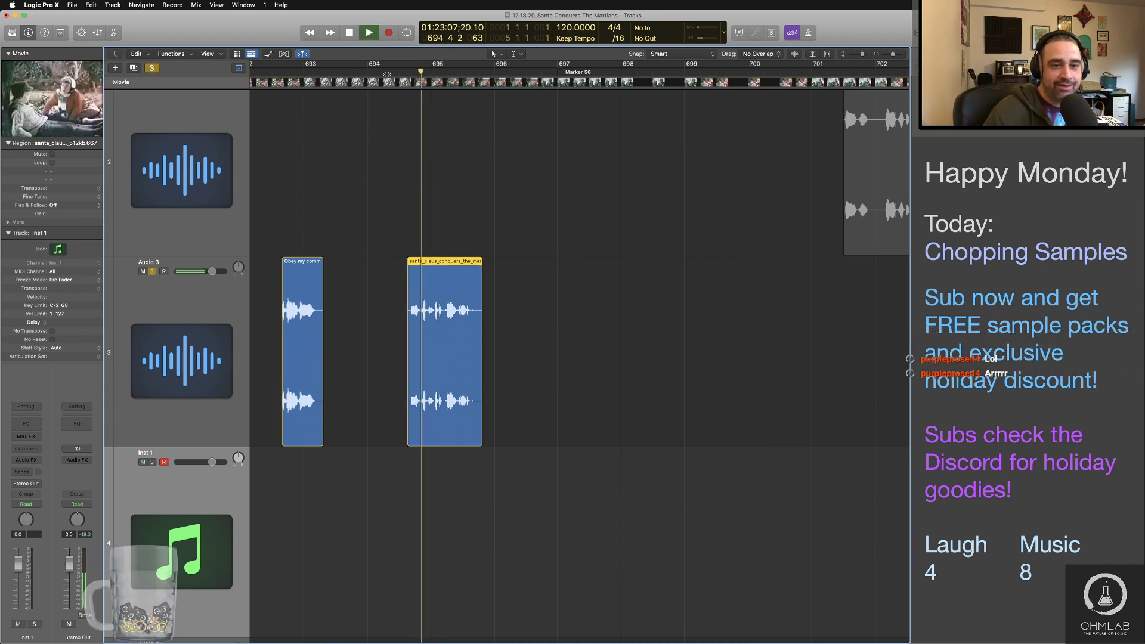
{"action": "key", "text": "space"}
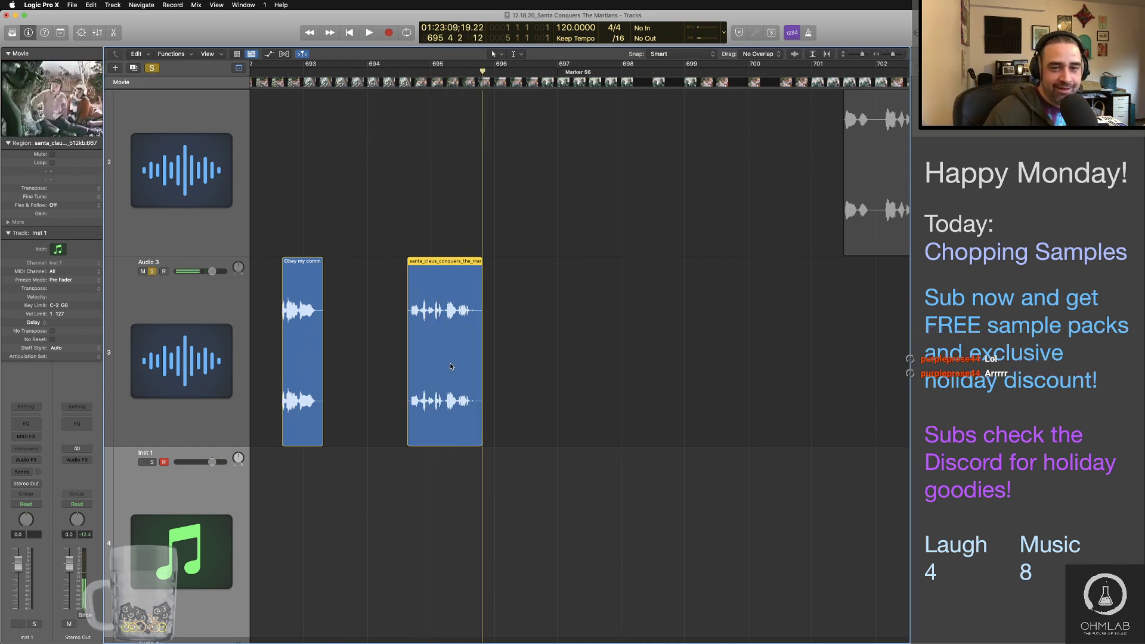
Step: Trim the silence from the start and end of the clip near bar 695, ending just before 695 4, and play it
{"action": "scroll", "coordinate": [409, 438], "scroll_direction": "up", "scroll_amount": 5}
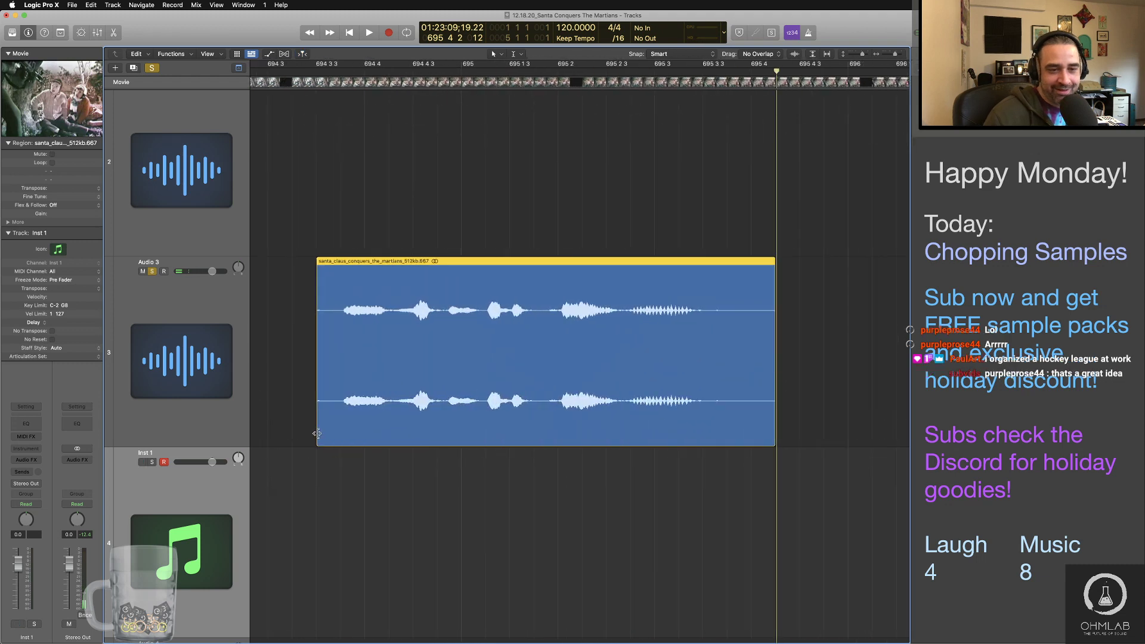
{"action": "left_click_drag", "start_coordinate": [327, 433], "coordinate": [353, 433]}
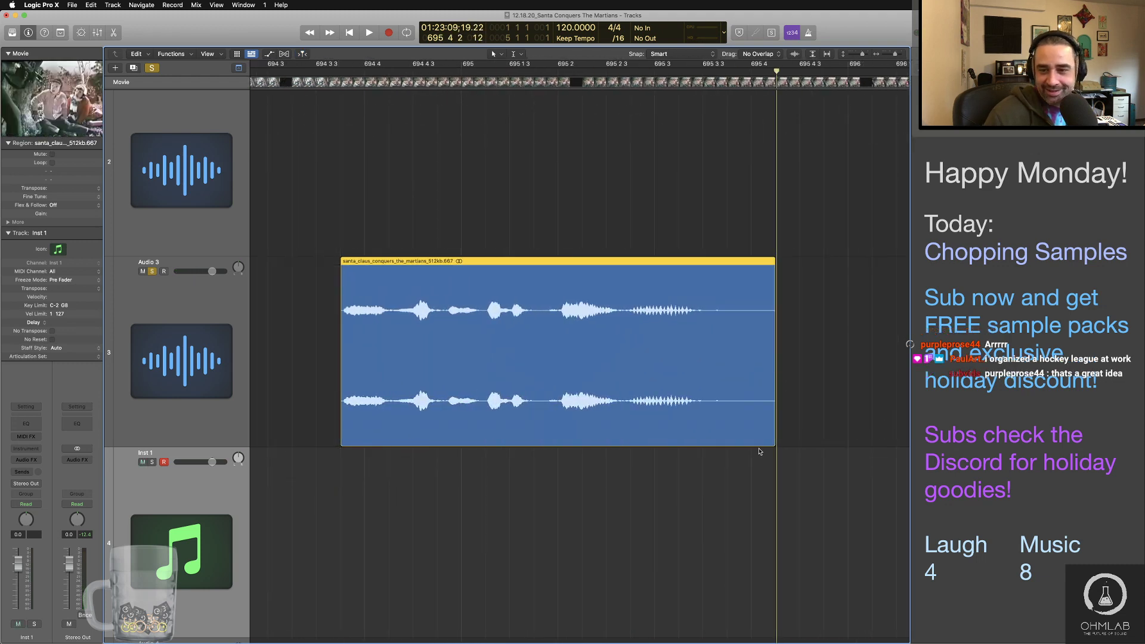
{"action": "left_click_drag", "start_coordinate": [773, 435], "coordinate": [746, 436]}
{"action": "key", "text": "space"}
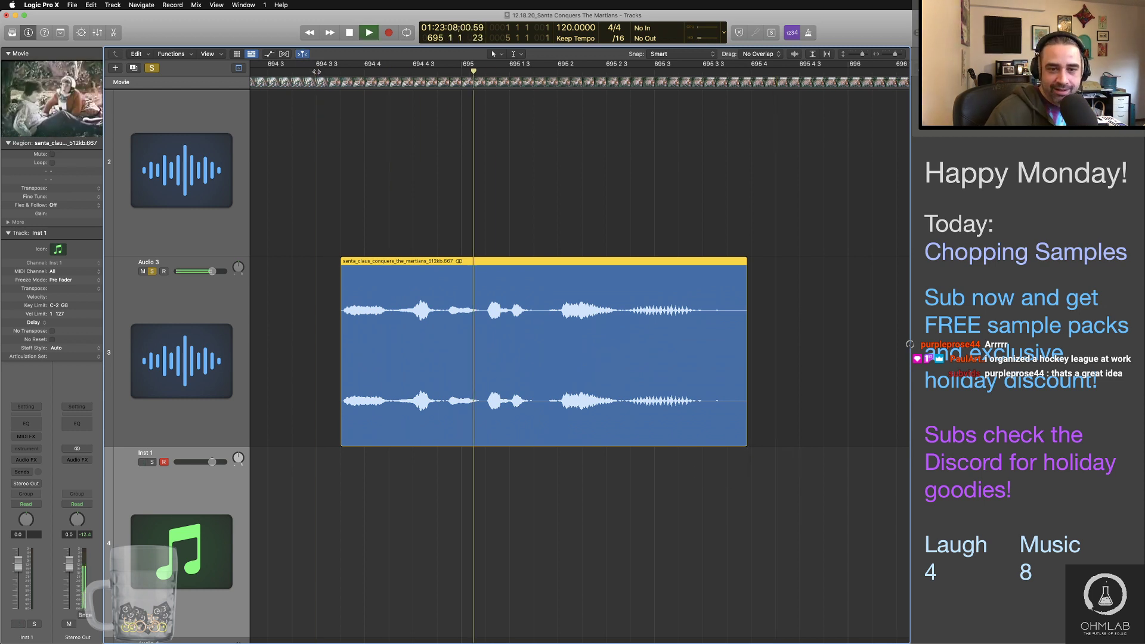
{"action": "key", "text": "space"}
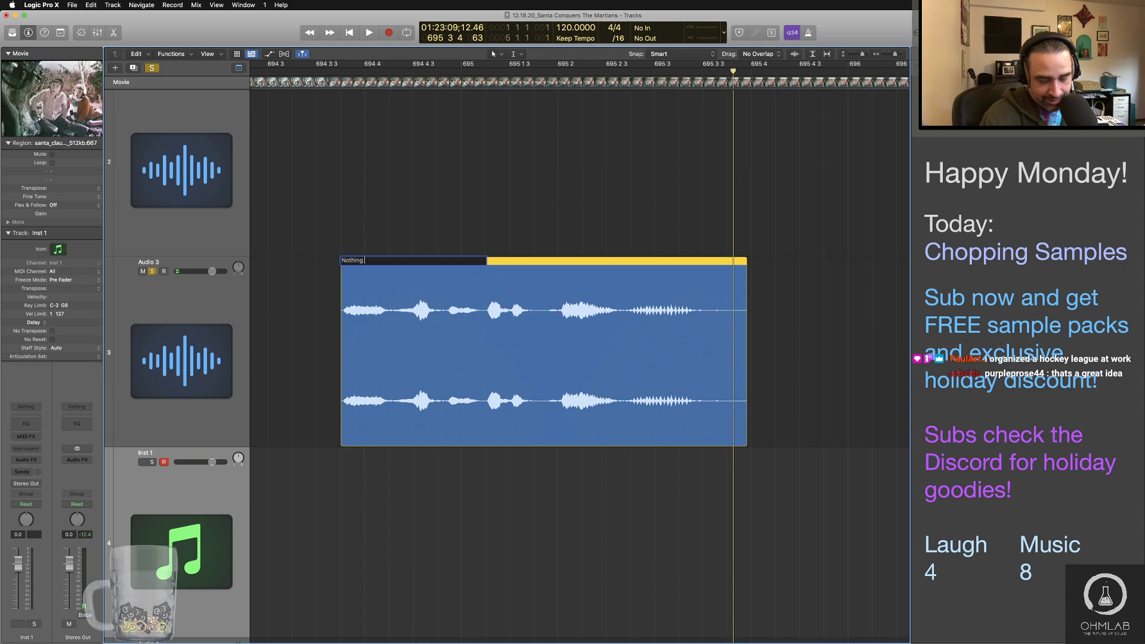
Step: Rename the clip near bar 695 as "Nothing but a toy now"
{"action": "type", "text": "but a toy now"}
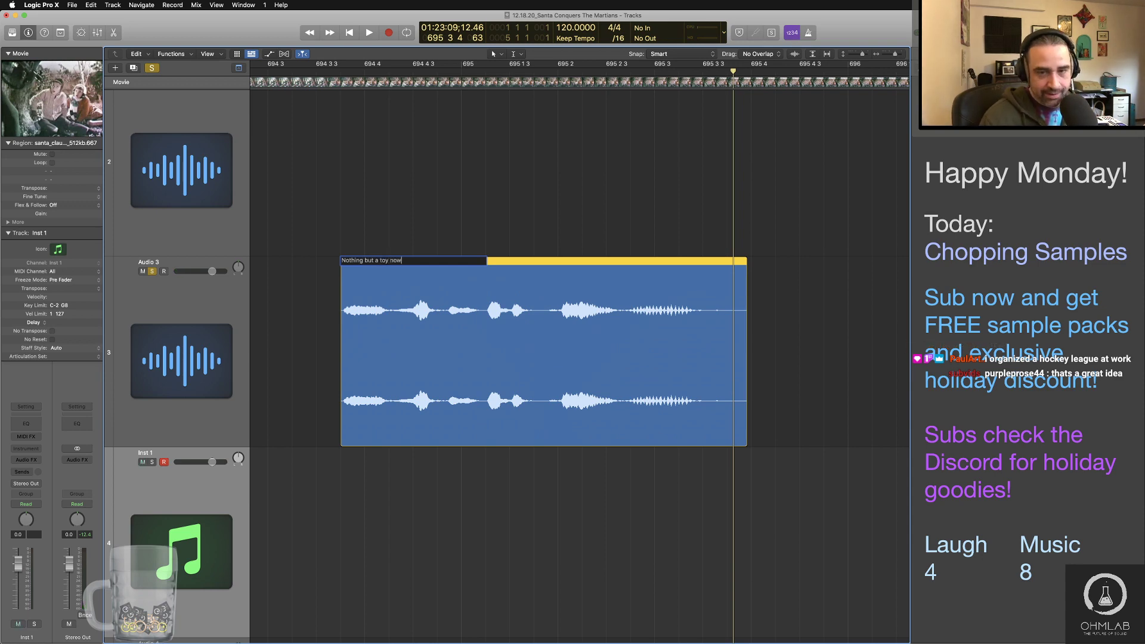
{"action": "left_click", "coordinate": [670, 248]}
Step: Move the next track 2 clip onto Audio 3 at position 696 3 2 1, after the "Nothing but a toy now" clip
{"action": "key", "text": "super+Left"}
{"action": "key", "text": "super+Left"}
{"action": "key", "text": "super+Left"}
{"action": "key", "text": "super+Left"}
{"action": "key", "text": "super+Left"}
{"action": "key", "text": "super+Left"}
{"action": "key", "text": "super+Left"}
{"action": "key", "text": "super+Left"}
{"action": "scroll", "coordinate": [673, 250], "scroll_direction": "right", "scroll_amount": 8}
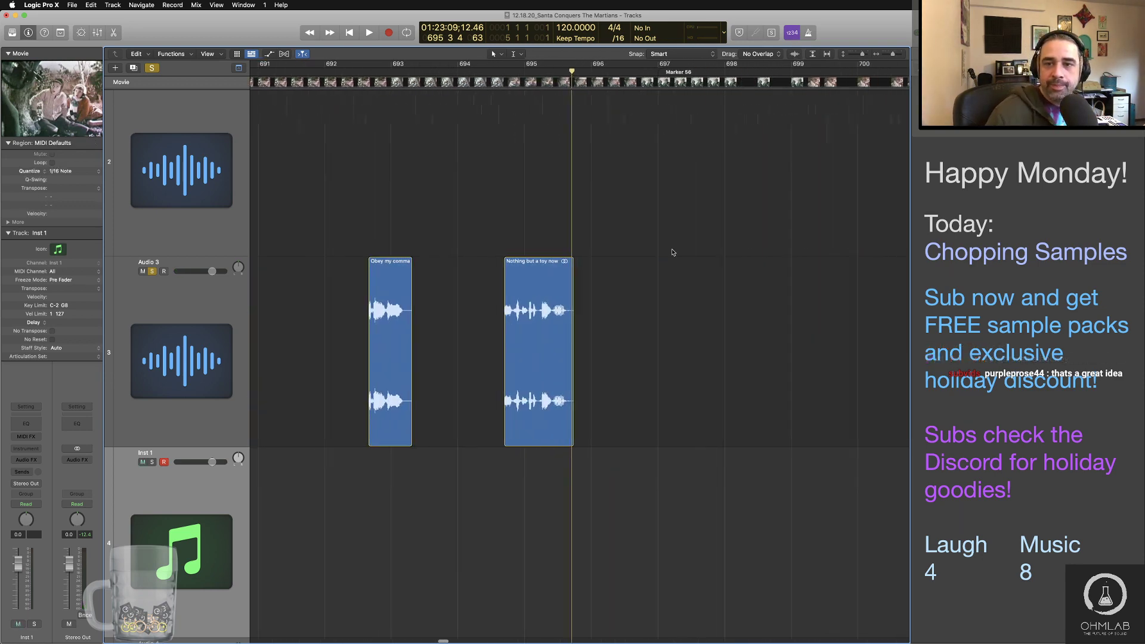
{"action": "scroll", "coordinate": [675, 251], "scroll_direction": "right", "scroll_amount": 1}
{"action": "left_click_drag", "start_coordinate": [766, 226], "coordinate": [436, 298]}
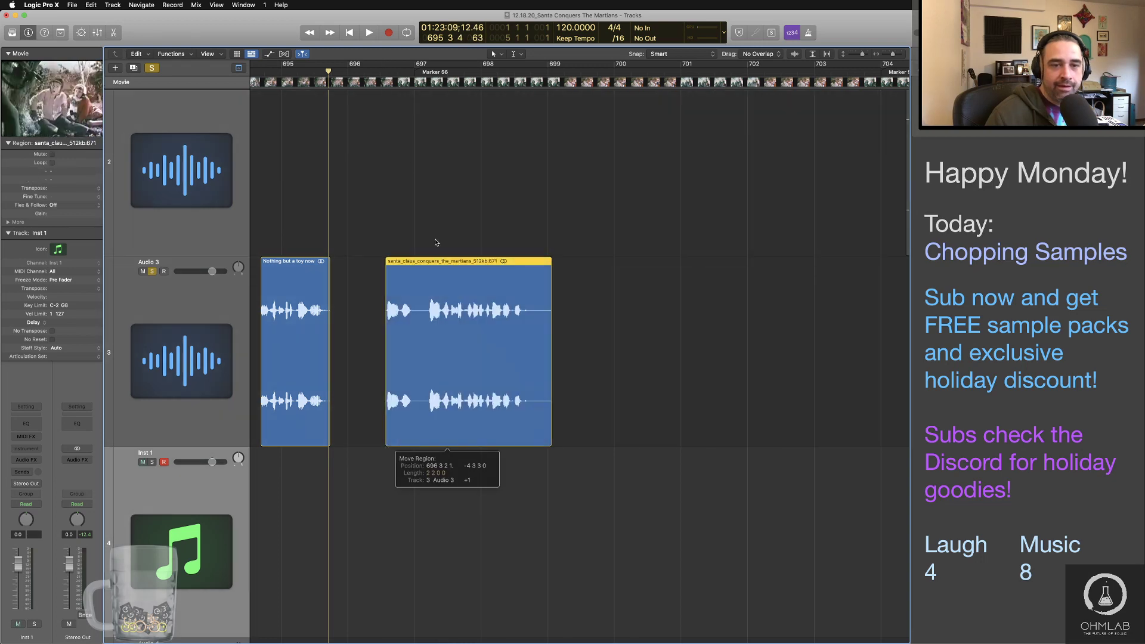
Step: Play the clip just placed near bar 697 on Audio 3 and trim the silence from its start
{"action": "left_click", "coordinate": [381, 72]}
{"action": "key", "text": "space"}
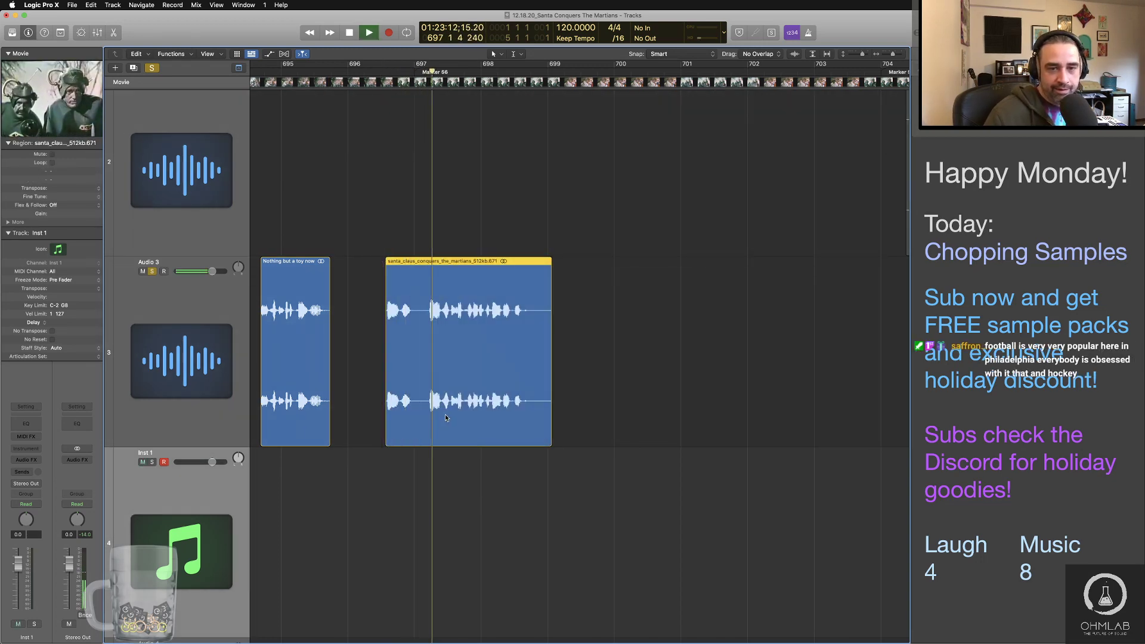
{"action": "key", "text": "super+Right"}
{"action": "key", "text": "super+Right"}
{"action": "key", "text": "super+Right"}
{"action": "key", "text": "super+Right"}
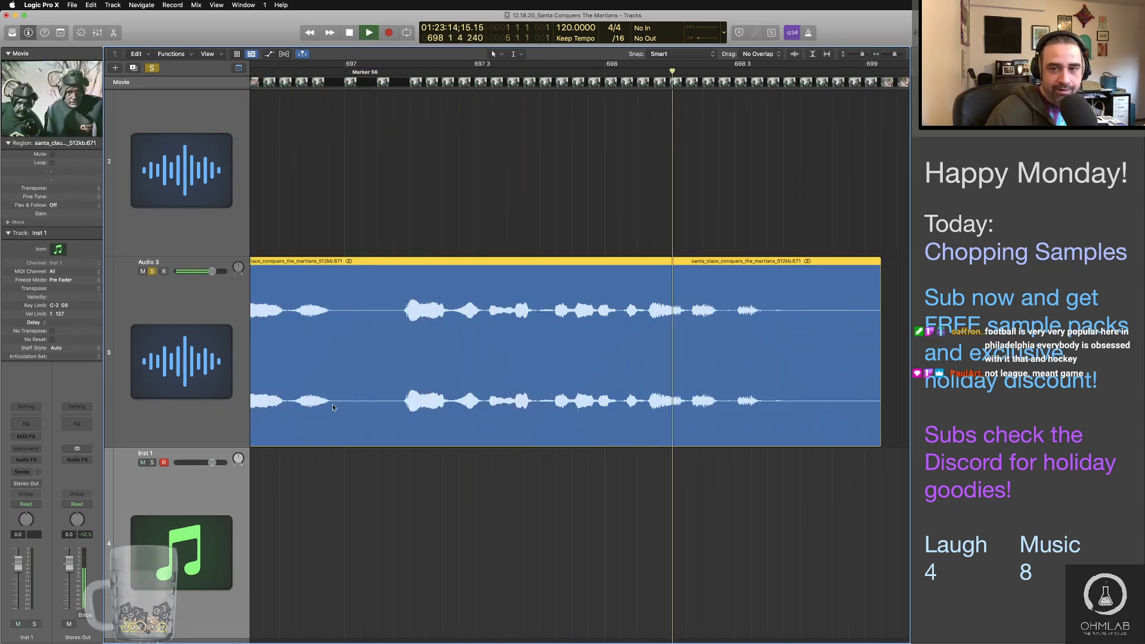
{"action": "key", "text": "space"}
{"action": "scroll", "coordinate": [333, 407], "scroll_direction": "left", "scroll_amount": 5}
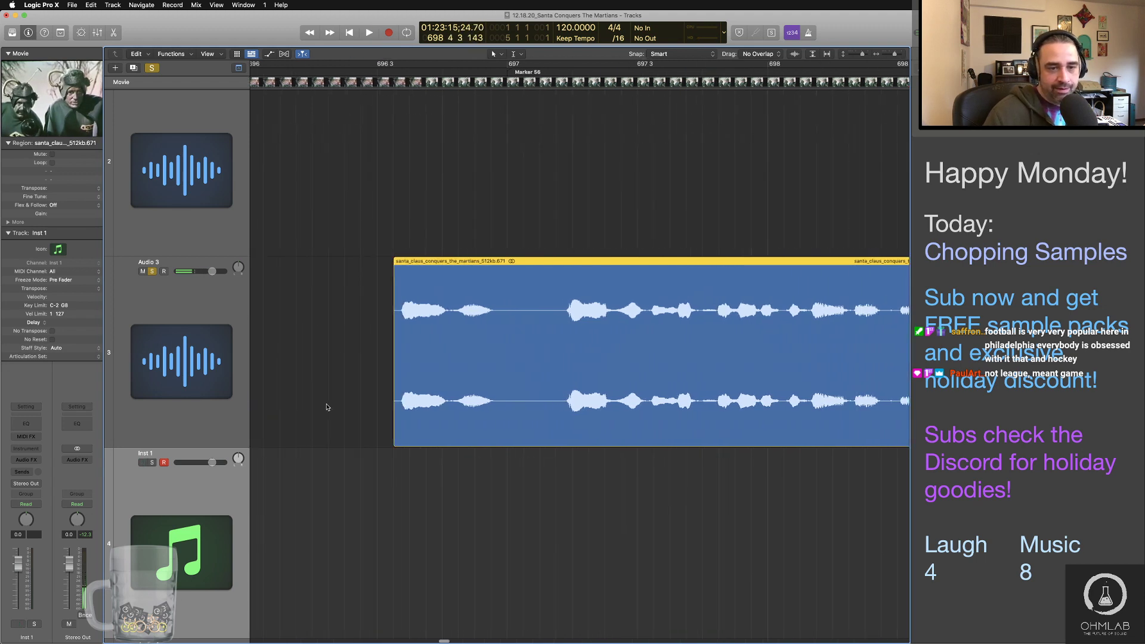
{"action": "left_click_drag", "start_coordinate": [394, 432], "coordinate": [429, 439]}
{"action": "scroll", "coordinate": [401, 433], "scroll_direction": "right", "scroll_amount": 7}
{"action": "scroll", "coordinate": [401, 432], "scroll_direction": "right", "scroll_amount": 5}
{"action": "scroll", "coordinate": [396, 429], "scroll_direction": "left", "scroll_amount": 3}
{"action": "scroll", "coordinate": [428, 437], "scroll_direction": "left", "scroll_amount": 10}
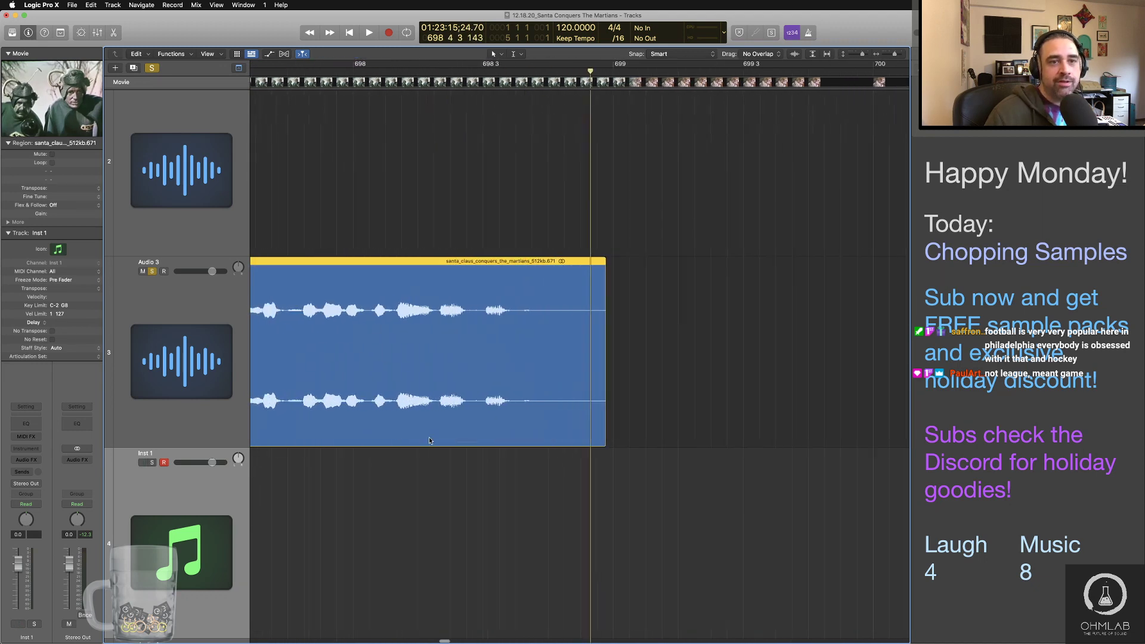
{"action": "scroll", "coordinate": [420, 441], "scroll_direction": "left", "scroll_amount": 2}
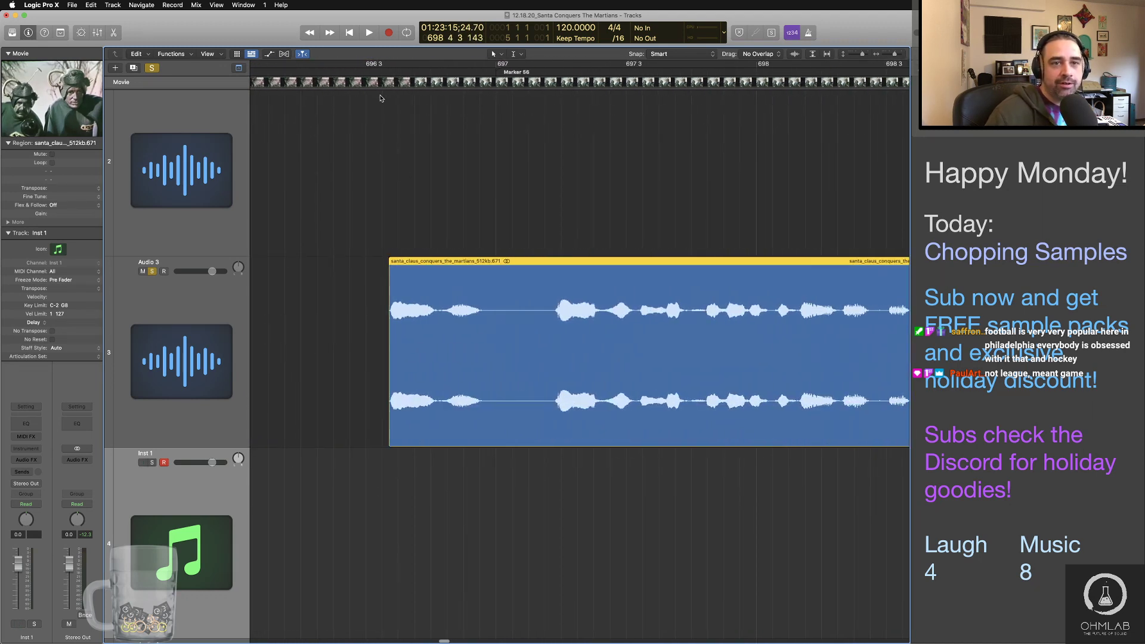
Step: Play the trimmed clip near bar 697 and rename it "Believe me"
{"action": "double_click", "coordinate": [350, 72]}
{"action": "scroll", "coordinate": [453, 465], "scroll_direction": "left", "scroll_amount": 5}
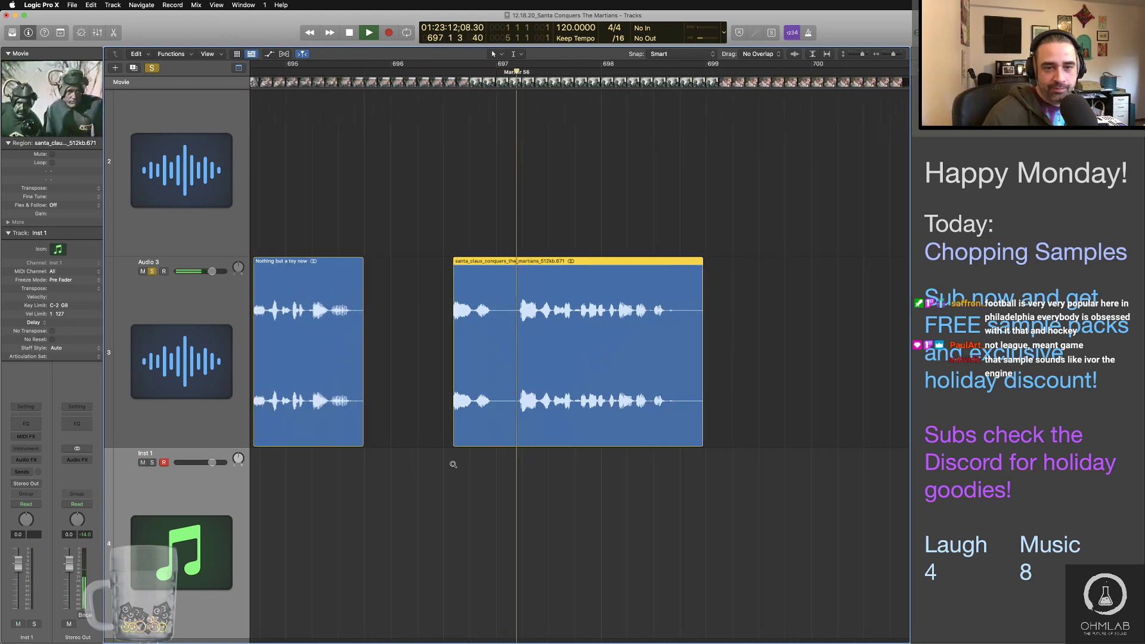
{"action": "scroll", "coordinate": [453, 464], "scroll_direction": "left", "scroll_amount": 1}
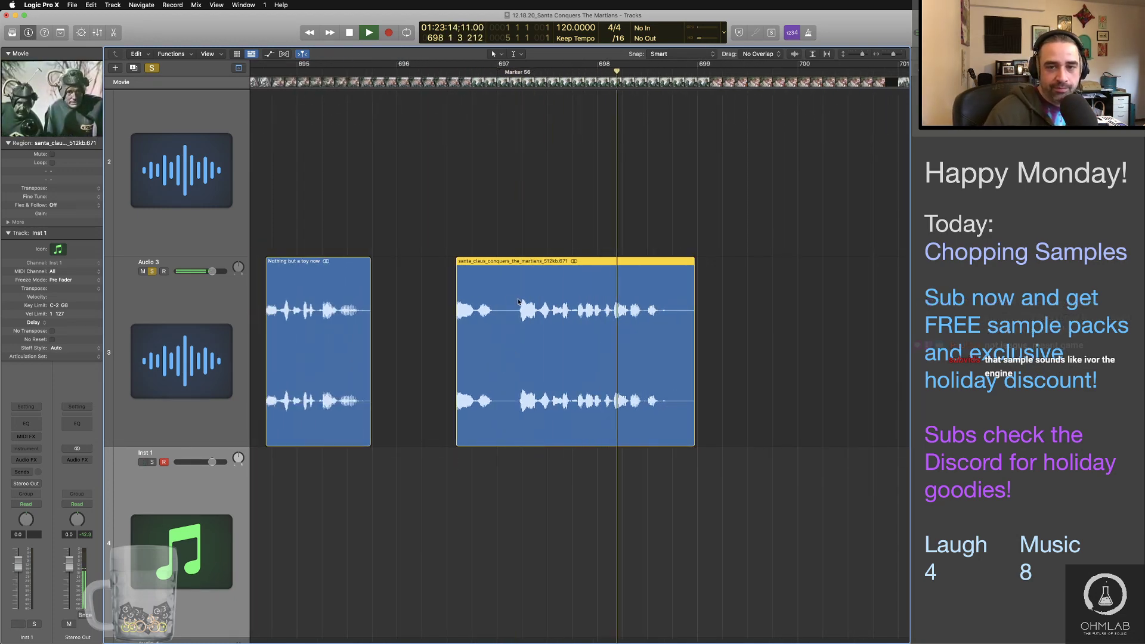
{"action": "double_click", "coordinate": [440, 69]}
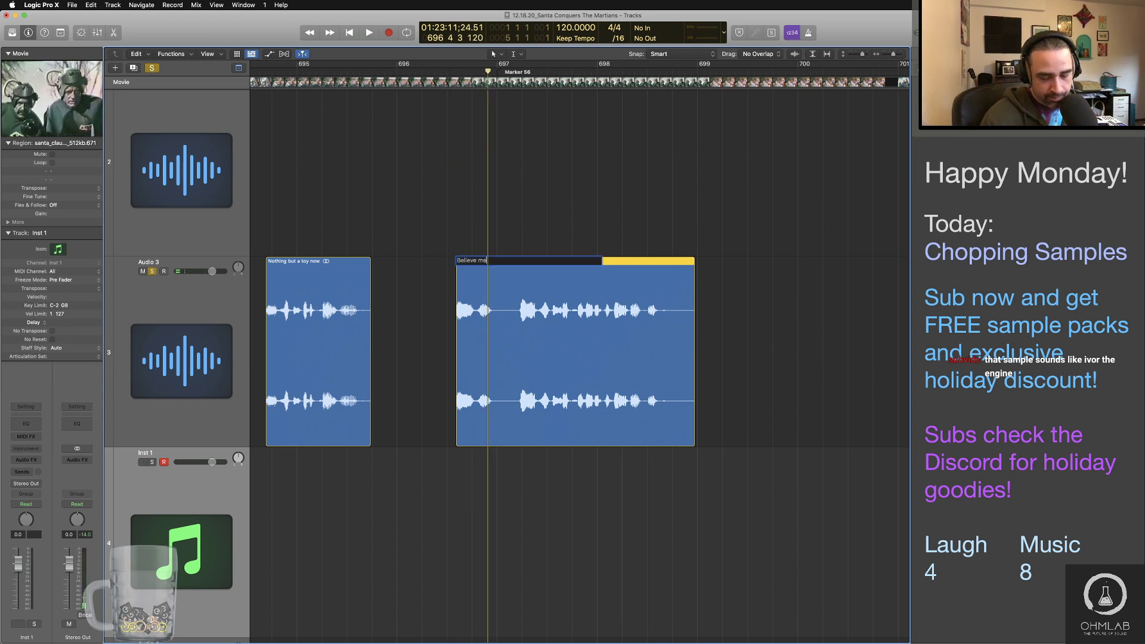
{"action": "key", "text": "Return"}
Step: Move the next track 2 clip, near bar 705, onto Audio 3 between bars 700 and 701 and play it
{"action": "key", "text": "super+Left"}
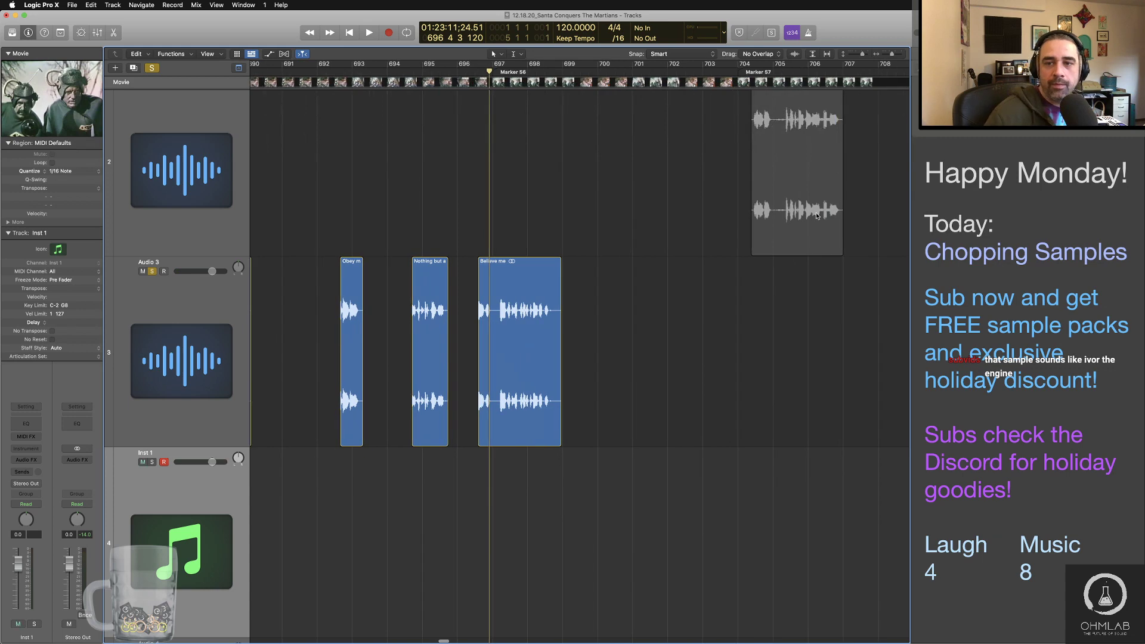
{"action": "left_click_drag", "start_coordinate": [818, 173], "coordinate": [693, 346]}
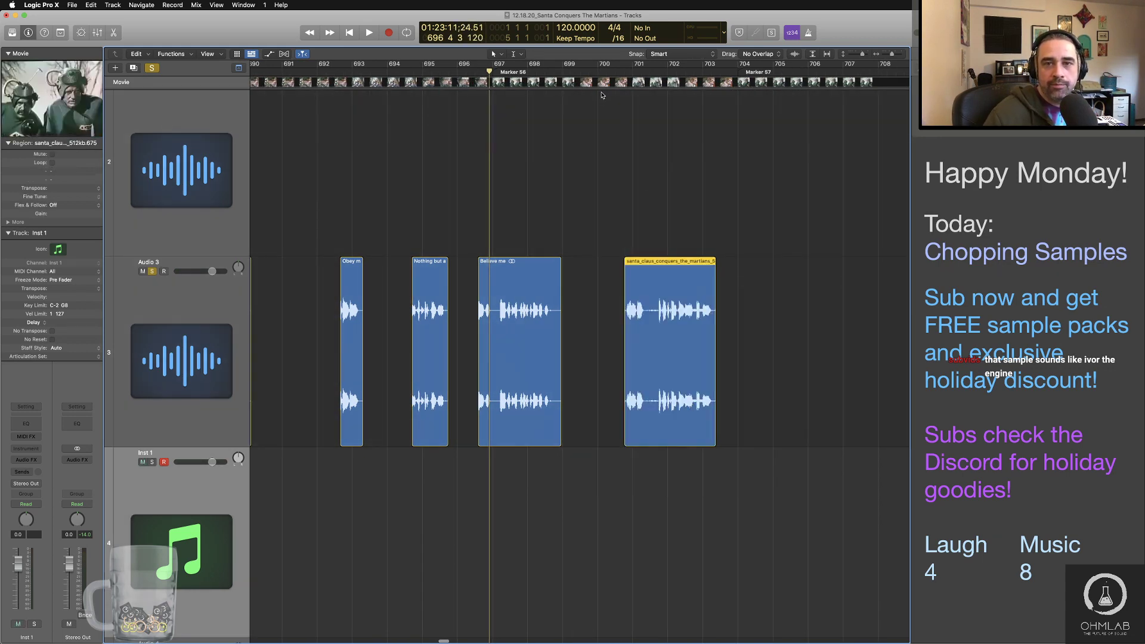
{"action": "double_click", "coordinate": [611, 72]}
{"action": "key", "text": "super+Right"}
{"action": "key", "text": "super+Right"}
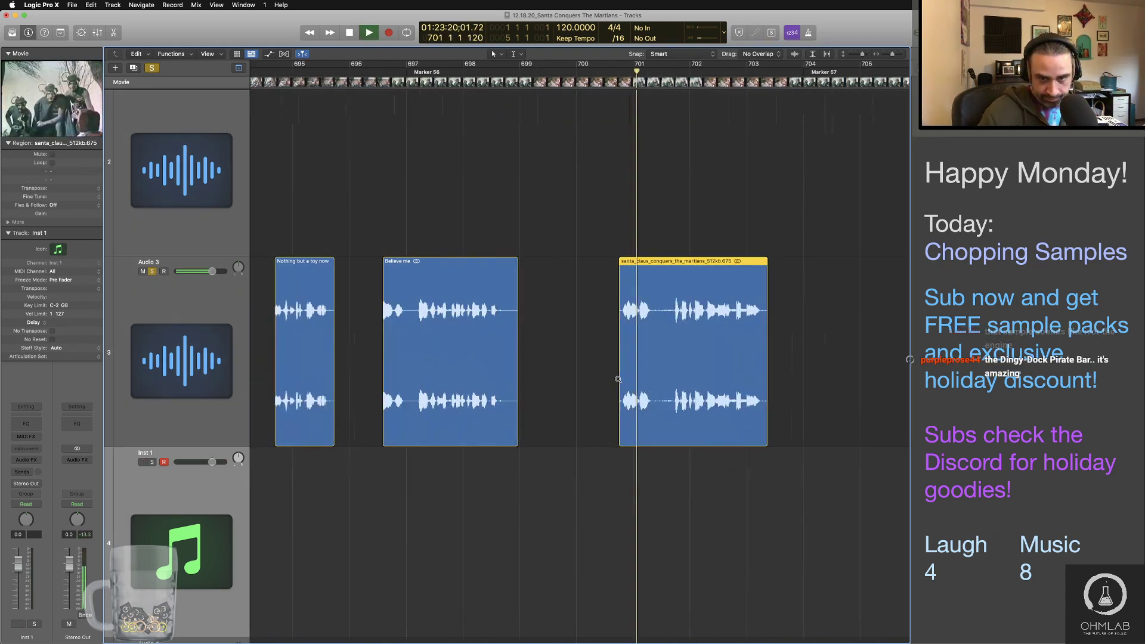
{"action": "key", "text": "space"}
Step: Trim the silence from the start of the clip near bar 701, leaving it starting just before bar 701
{"action": "left_click_drag", "start_coordinate": [558, 441], "coordinate": [573, 443]}
{"action": "scroll", "coordinate": [574, 443], "scroll_direction": "right", "scroll_amount": 10}
{"action": "scroll", "coordinate": [572, 442], "scroll_direction": "right", "scroll_amount": 5}
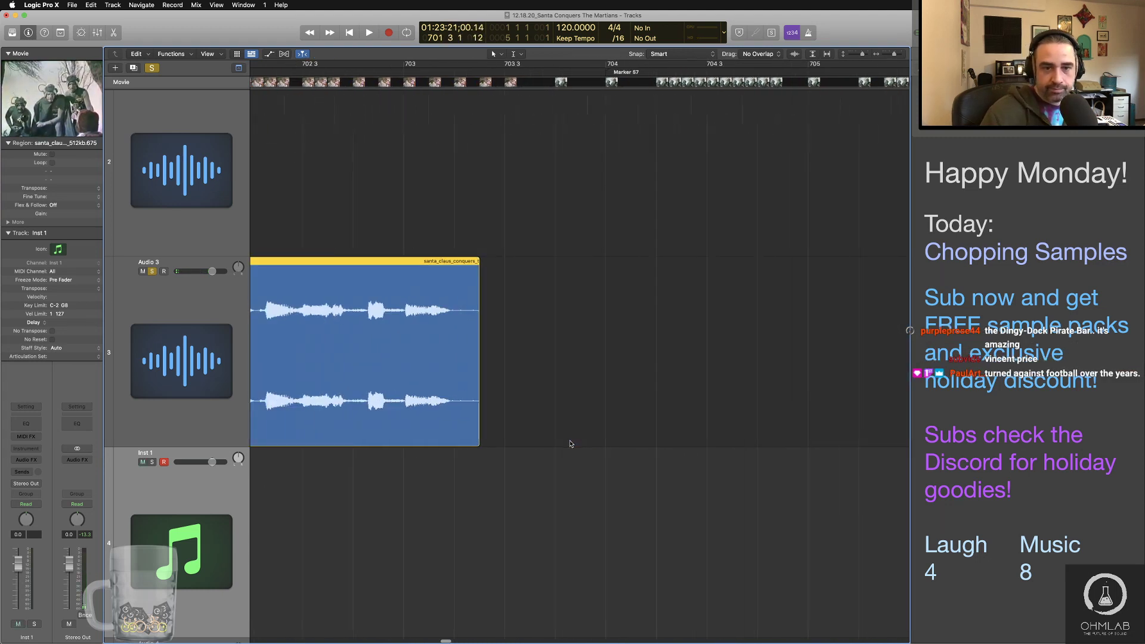
Step: Play the trimmed clip near bar 701 and rename it "You know my dear"
{"action": "key", "text": "space"}
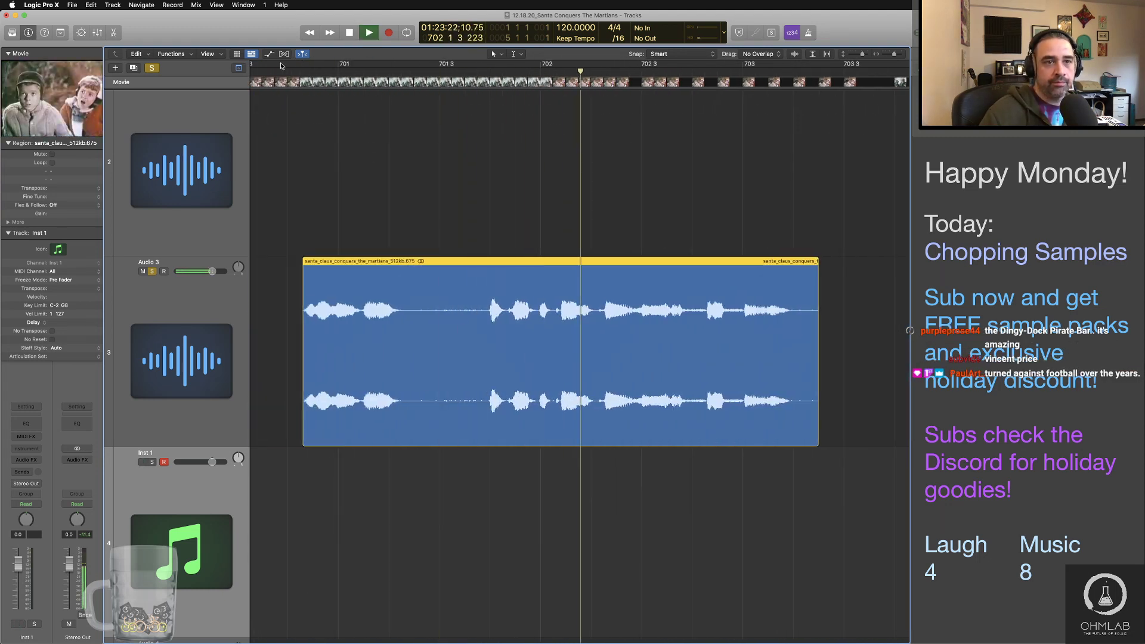
{"action": "left_click", "coordinate": [274, 71]}
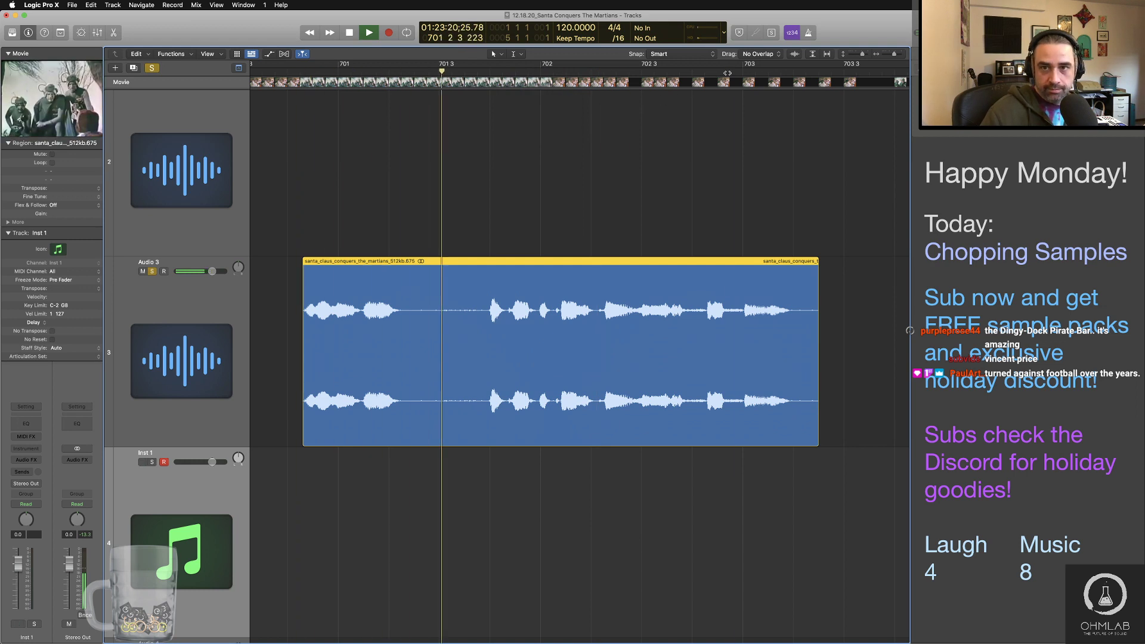
{"action": "key", "text": "space"}
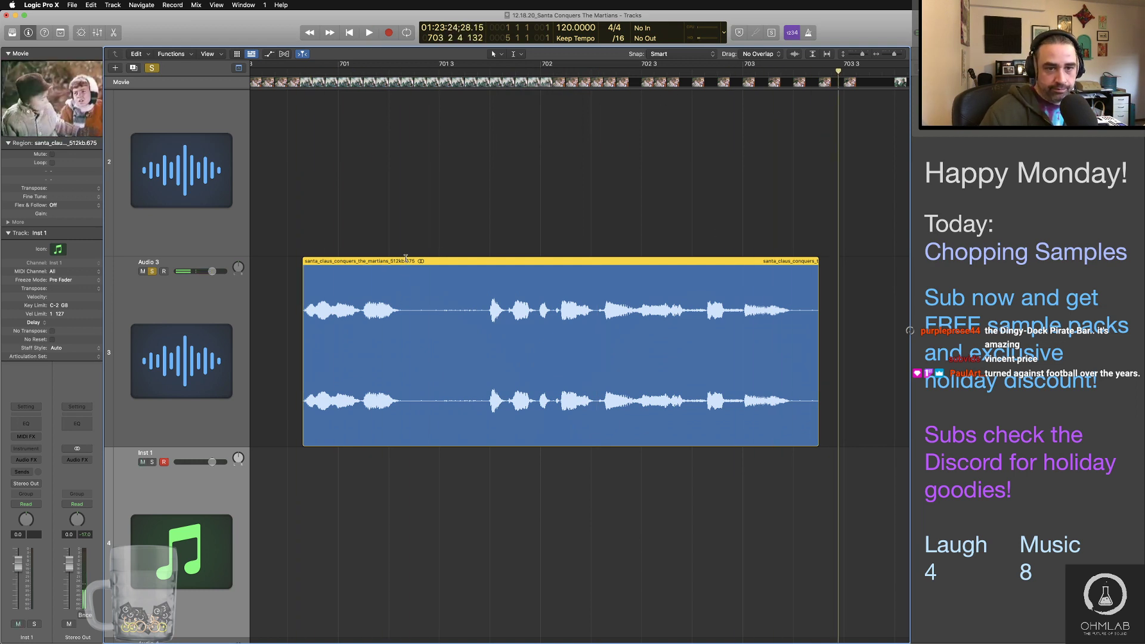
{"action": "type", "text": "You know my"}
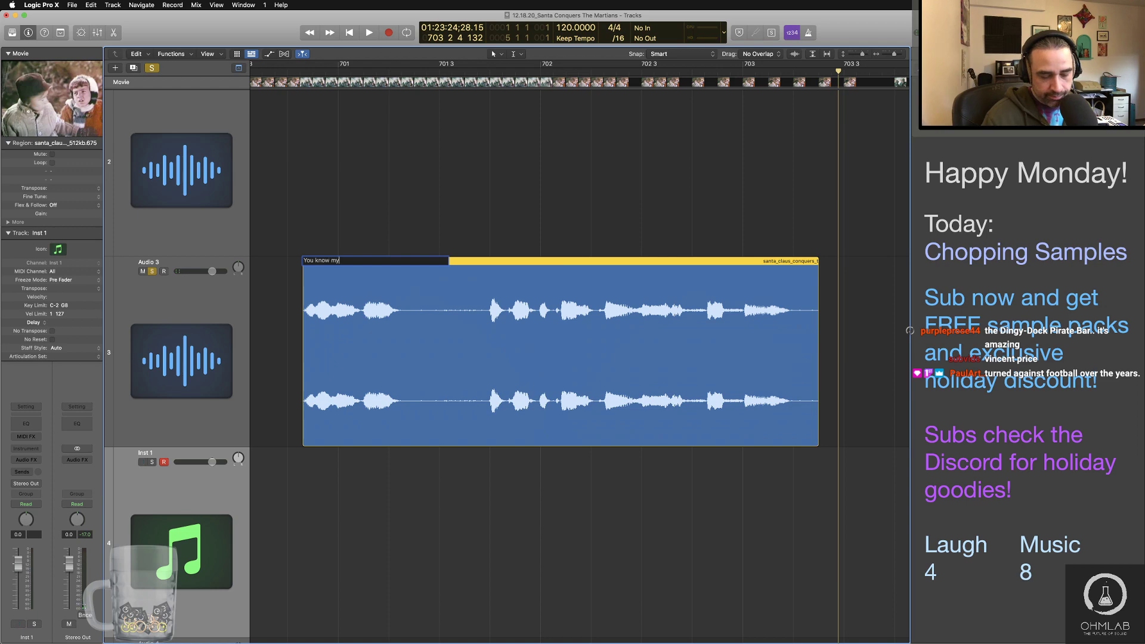
Step: Move the next track 2 clip onto Audio 3 after the "You know my dear" clip, starting near 704 2, and play it
{"action": "key", "text": "super+Left"}
{"action": "key", "text": "super+Left"}
{"action": "key", "text": "super+Left"}
{"action": "key", "text": "super+Left"}
{"action": "key", "text": "super+Left"}
{"action": "key", "text": "super+Left"}
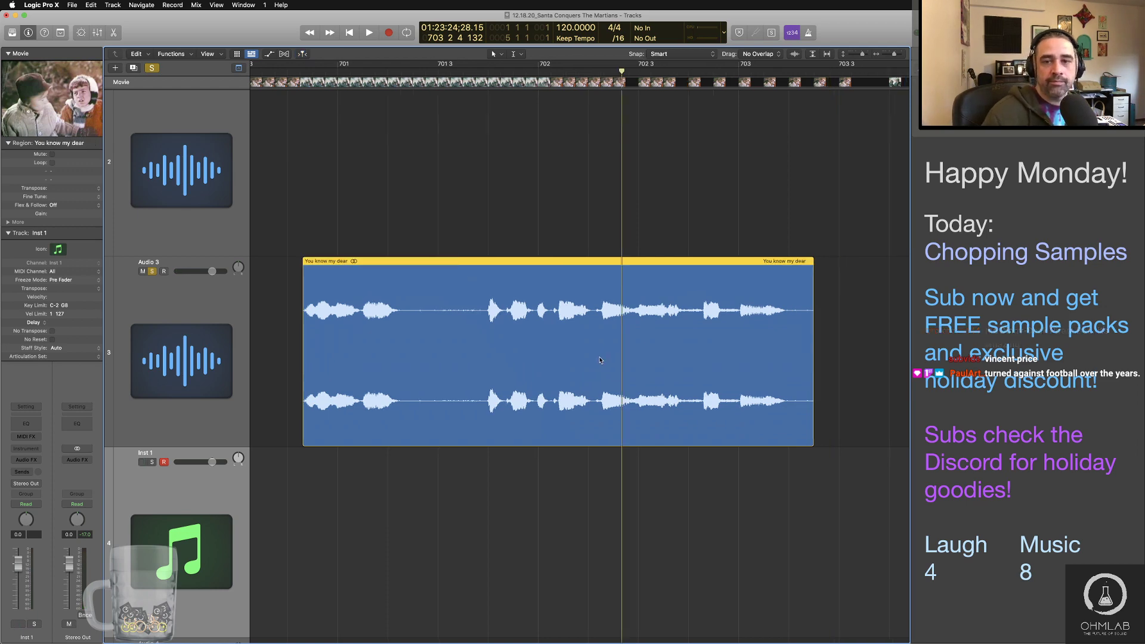
{"action": "left_click_drag", "start_coordinate": [857, 158], "coordinate": [556, 347]}
{"action": "left_click", "coordinate": [472, 72]}
{"action": "key", "text": "space"}
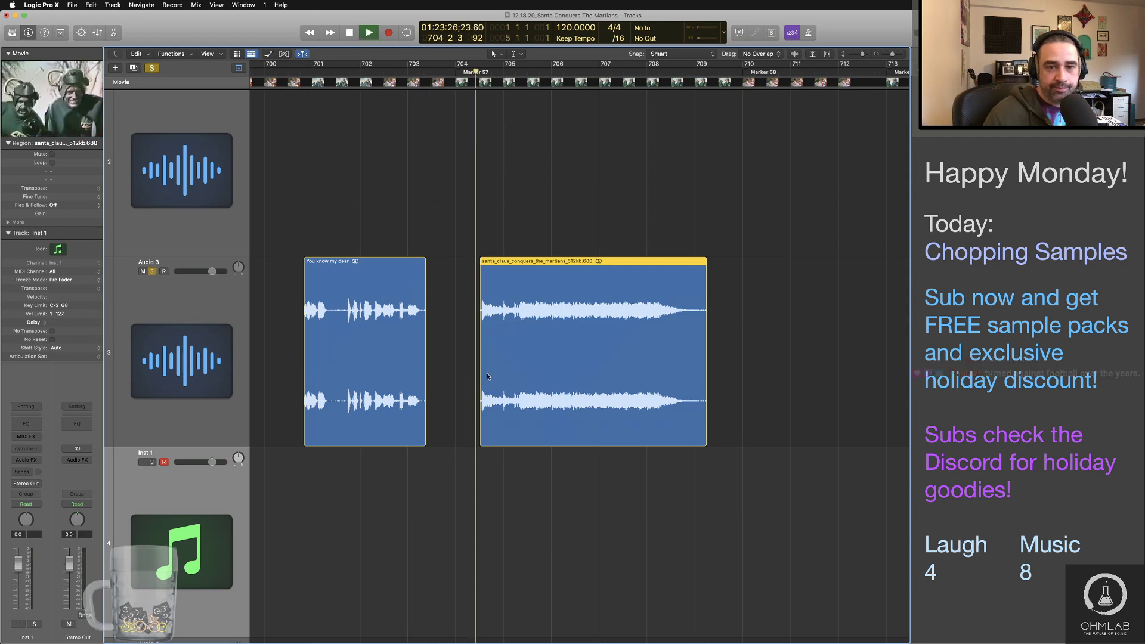
Step: Trim the start and end of the music clip spanning bars 704 to 709 and play it through
{"action": "key", "text": "super+Right"}
{"action": "key", "text": "super+Right"}
{"action": "key", "text": "super+Right"}
{"action": "key", "text": "space"}
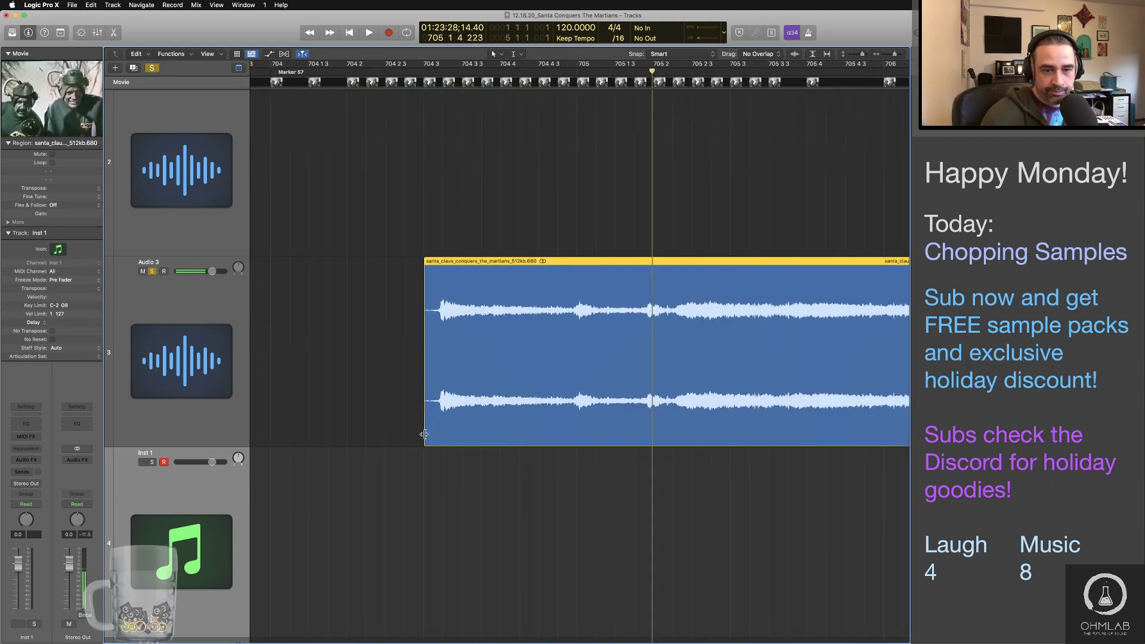
{"action": "left_click_drag", "start_coordinate": [424, 435], "coordinate": [437, 435]}
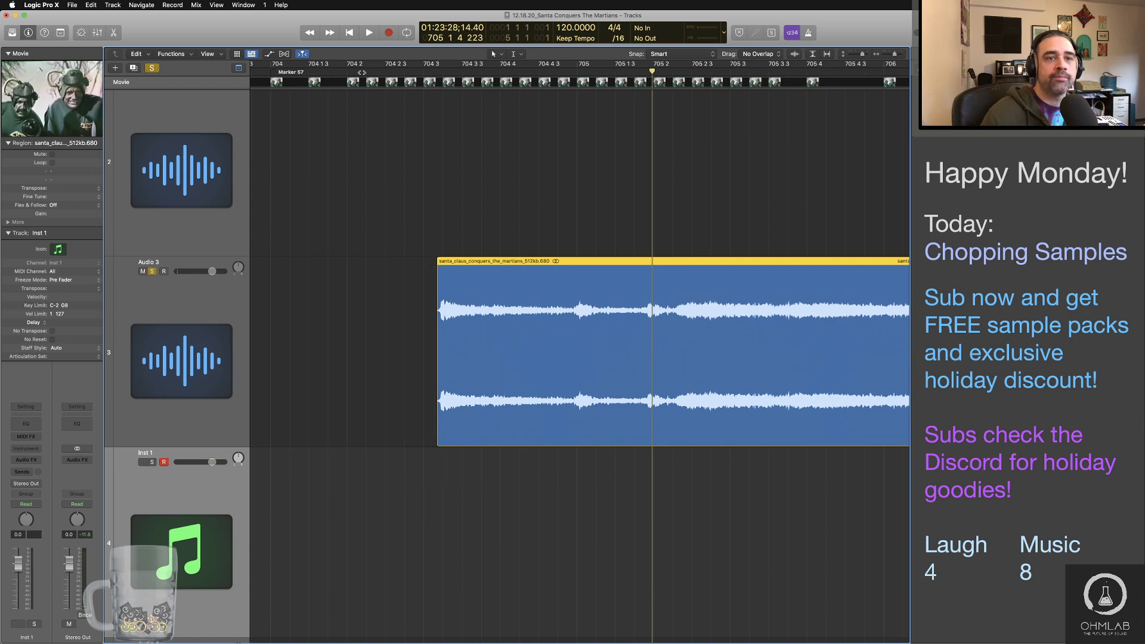
{"action": "key", "text": "space"}
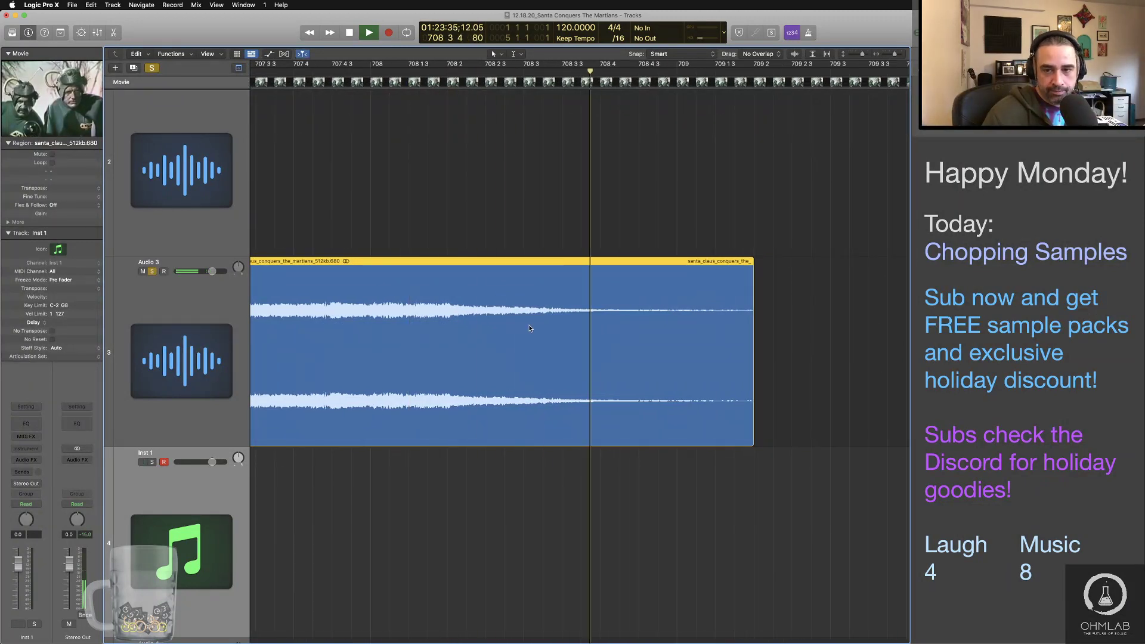
{"action": "scroll", "coordinate": [576, 388], "scroll_direction": "down", "scroll_amount": 5}
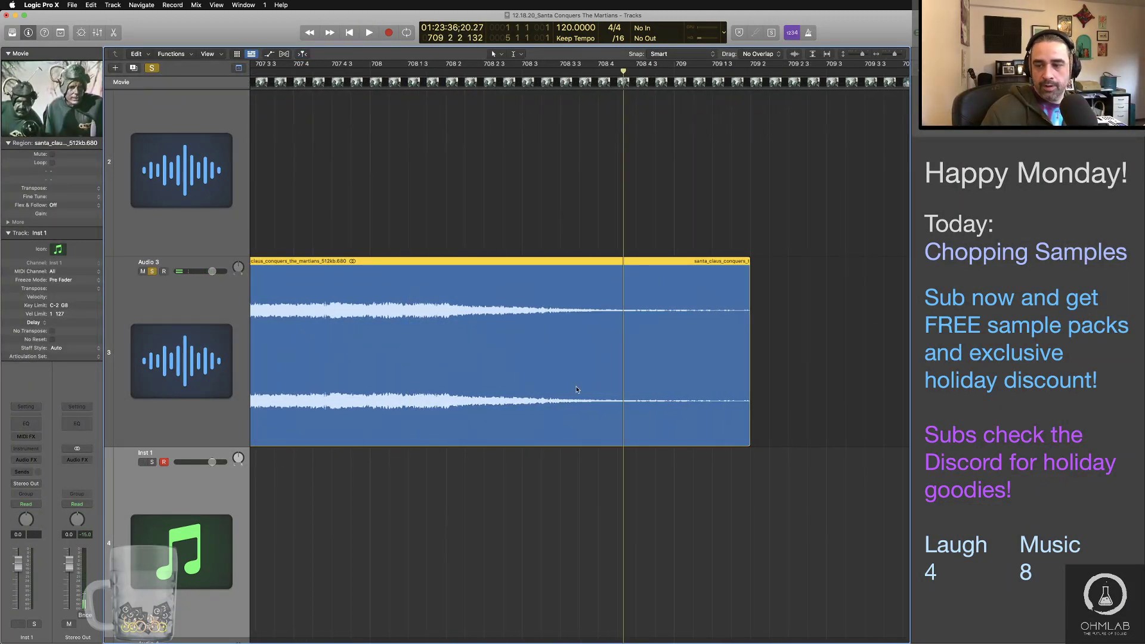
Step: Rename the music clip near bar 704 as "Music queue 9" and set the Music count in the notes to 9
{"action": "scroll", "coordinate": [576, 389], "scroll_direction": "right", "scroll_amount": 5}
{"action": "scroll", "coordinate": [569, 389], "scroll_direction": "left", "scroll_amount": 5}
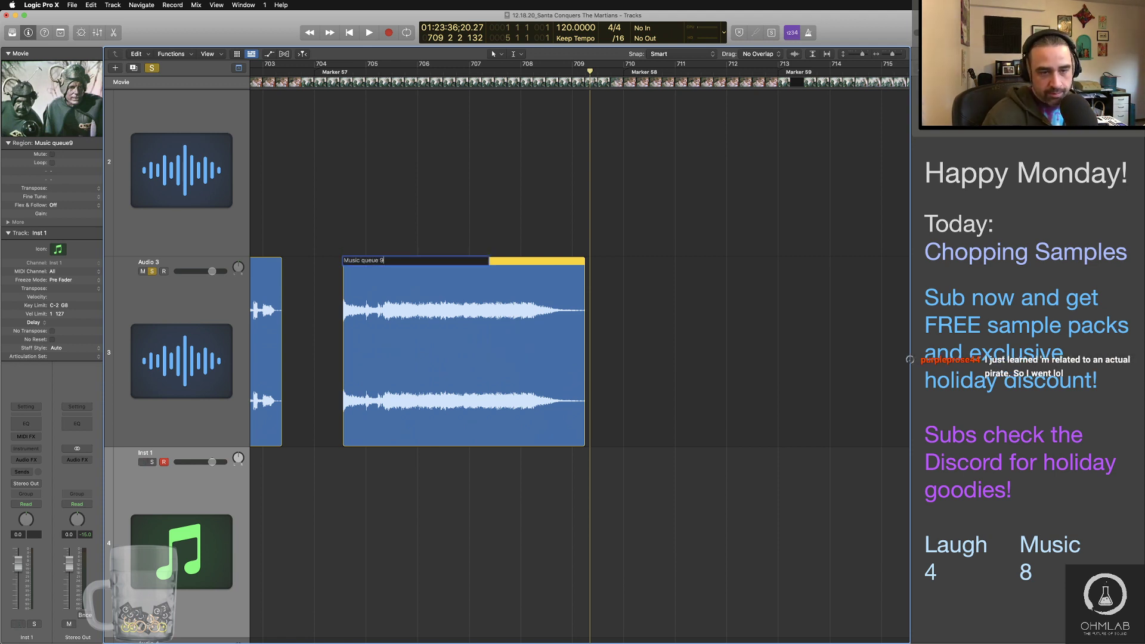
{"action": "left_click", "coordinate": [668, 387]}
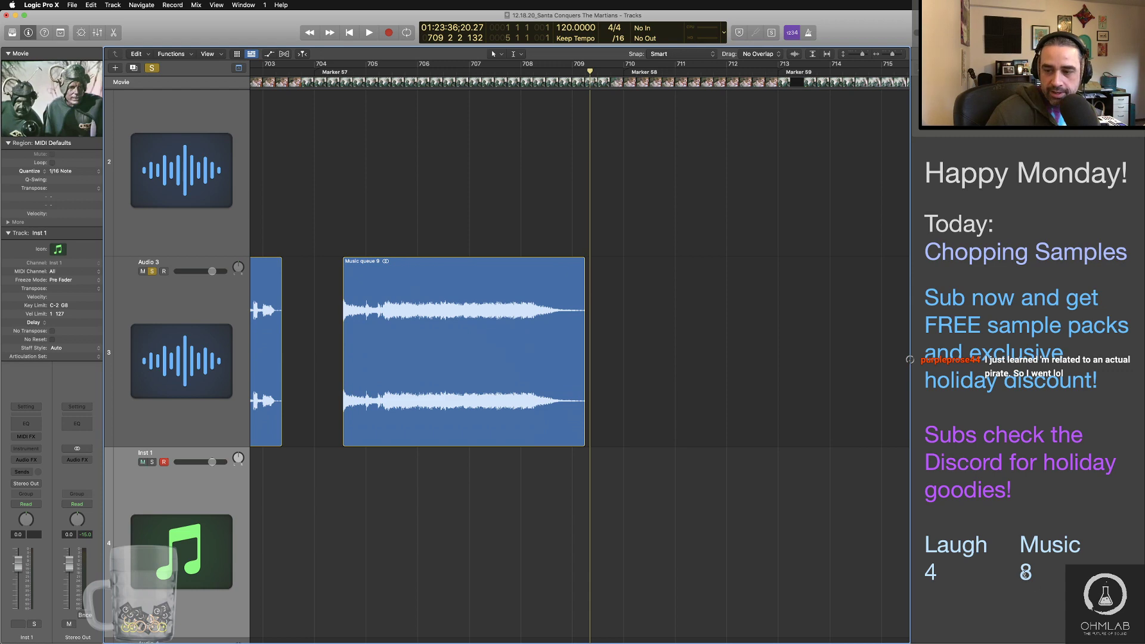
{"action": "double_click", "coordinate": [1024, 572]}
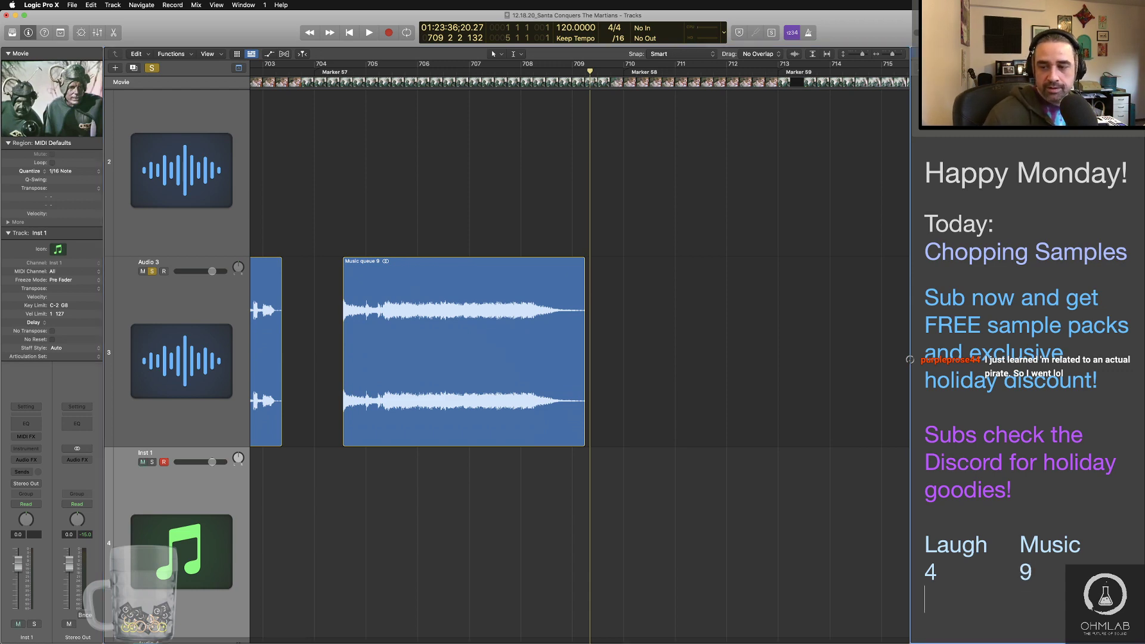
Step: Move the next track 2 clip, near bar 719, onto Audio 3 at about bar 712 and play it
{"action": "left_click", "coordinate": [763, 483], "text": "ctrl+alt"}
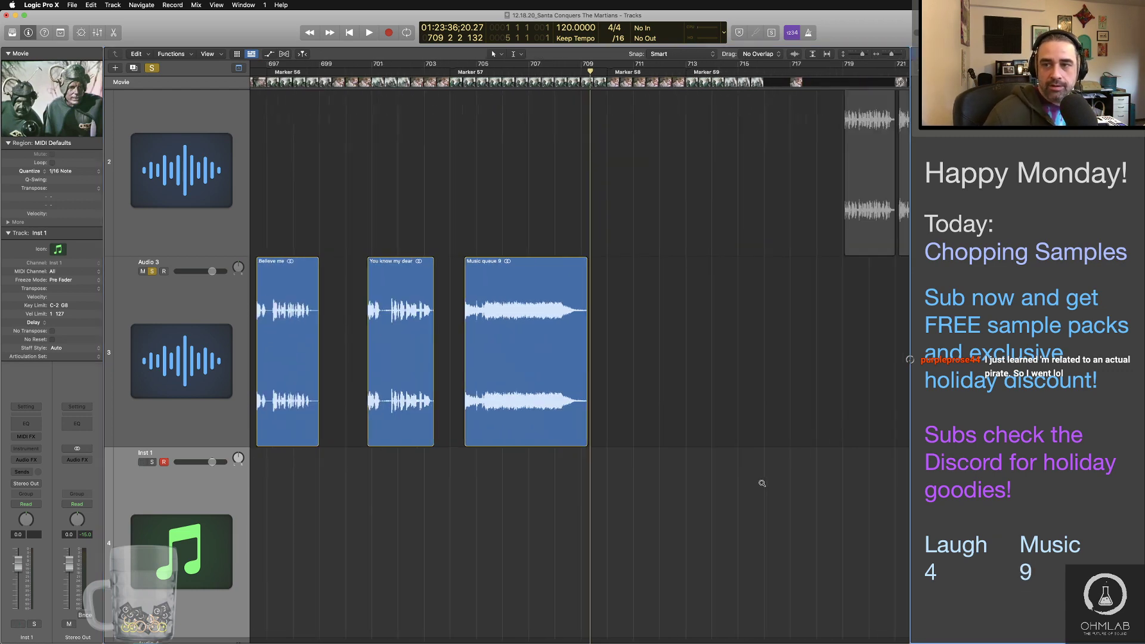
{"action": "left_click_drag", "start_coordinate": [751, 215], "coordinate": [643, 382]}
{"action": "left_click", "coordinate": [621, 74]}
{"action": "key", "text": "space"}
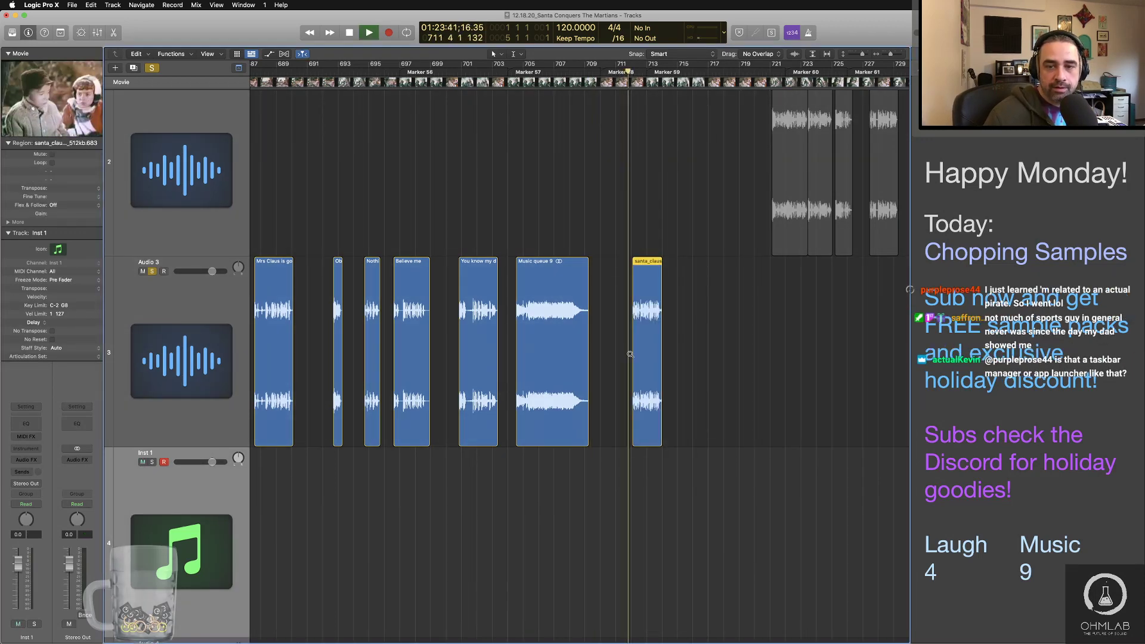
{"action": "scroll", "coordinate": [634, 354], "scroll_direction": "up", "scroll_amount": 10}
{"action": "scroll", "coordinate": [584, 372], "scroll_direction": "right", "scroll_amount": 4}
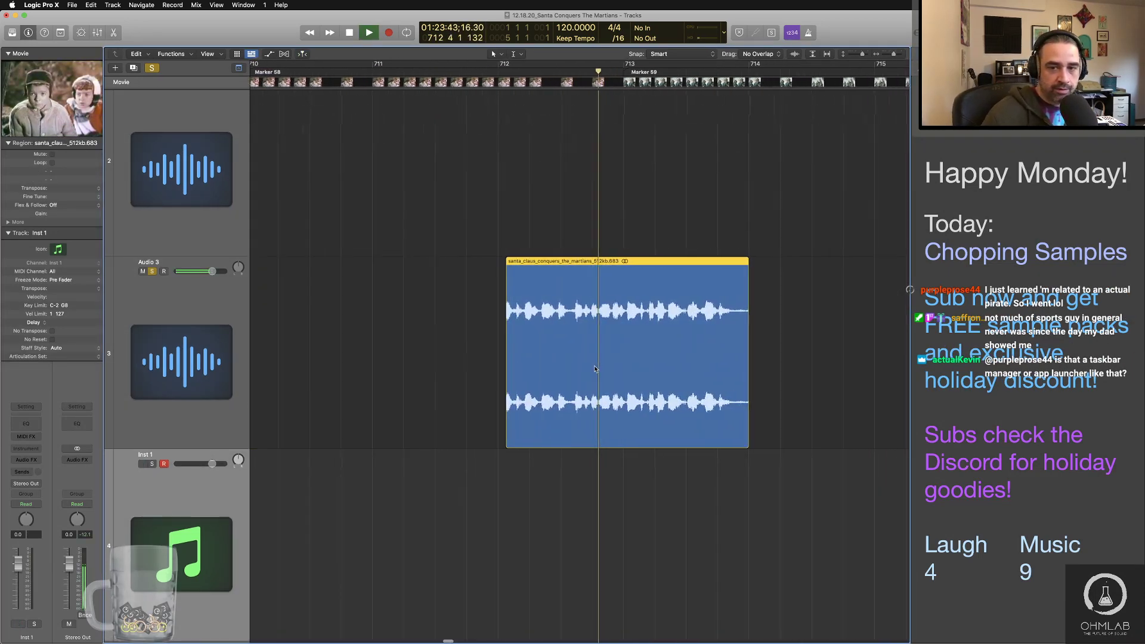
{"action": "key", "text": "space"}
Step: Adjust the start of the clip near bar 712 to position 712 1 2 1 and play it from there
{"action": "key", "text": "super+Right"}
{"action": "key", "text": "super+Right"}
{"action": "key", "text": "super+Right"}
{"action": "scroll", "coordinate": [518, 441], "scroll_direction": "left", "scroll_amount": 5}
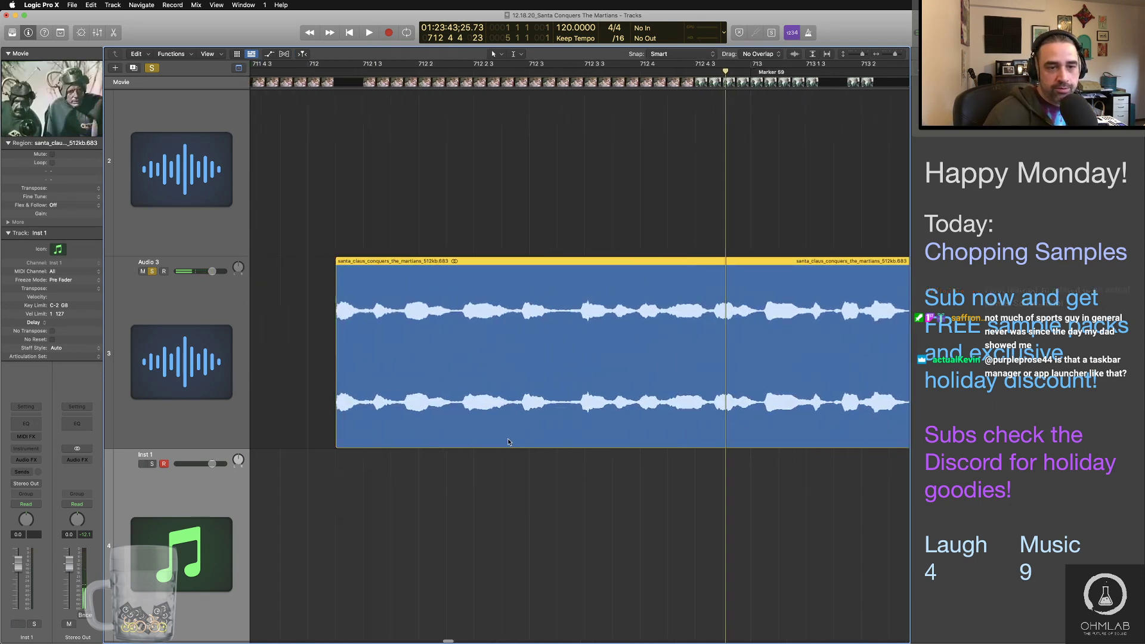
{"action": "left_click_drag", "start_coordinate": [365, 436], "coordinate": [362, 434]}
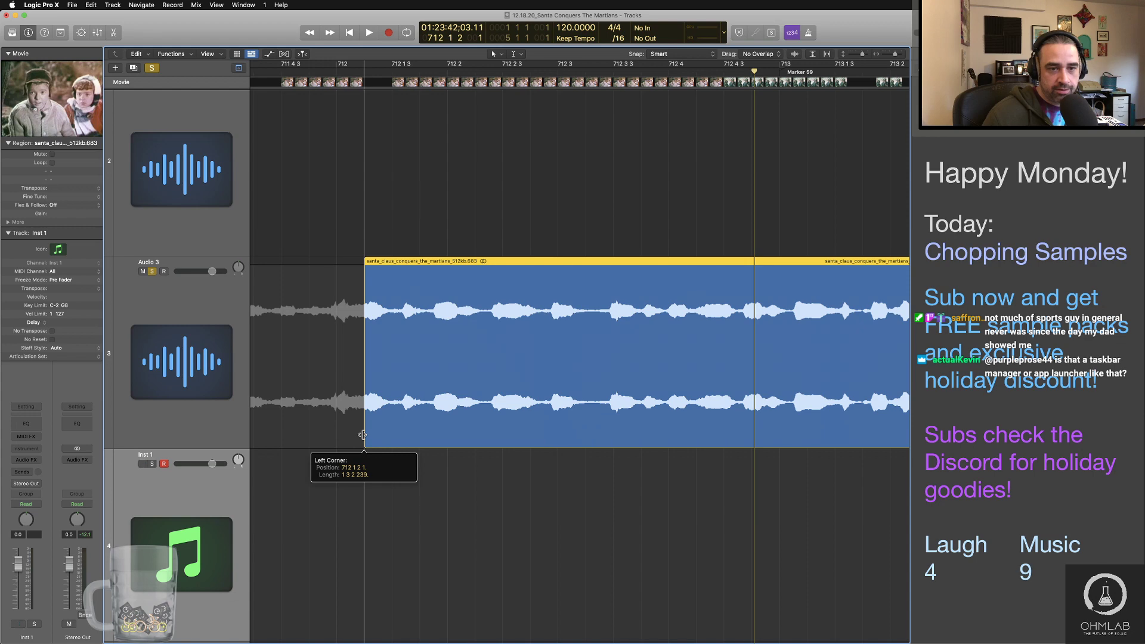
{"action": "left_click_drag", "start_coordinate": [362, 434], "coordinate": [362, 435]}
{"action": "key", "text": "shift+space"}
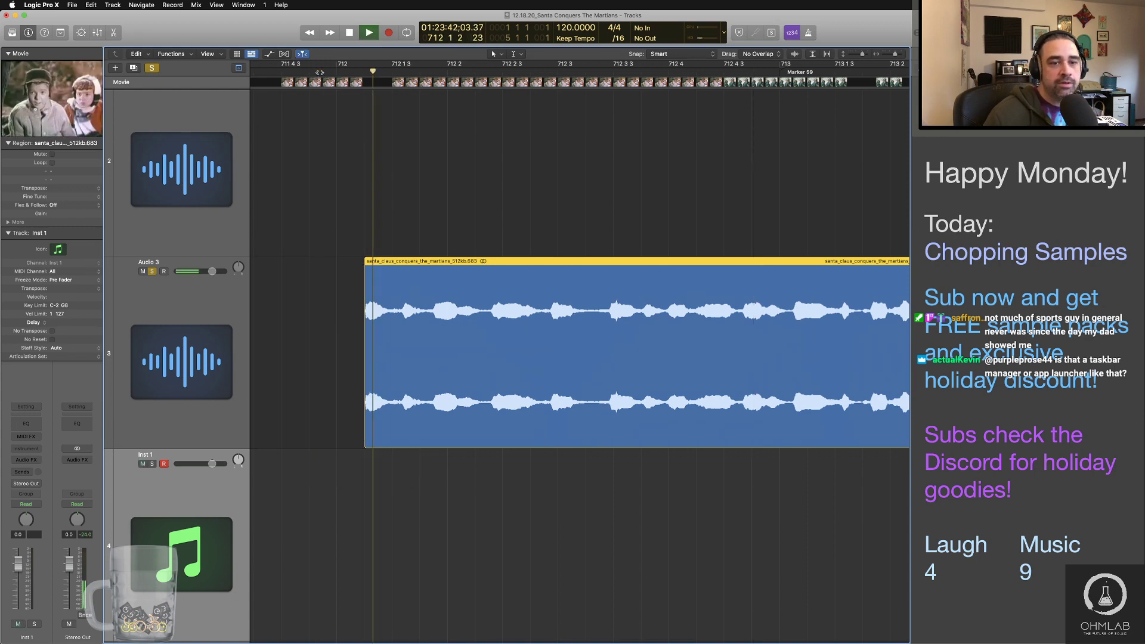
Step: Extend the start of the clip near bar 712 slightly earlier, to just before 712 1 2
{"action": "key", "text": "space"}
{"action": "key", "text": "super+Right"}
{"action": "key", "text": "super+Right"}
{"action": "key", "text": "super+Right"}
{"action": "scroll", "coordinate": [341, 440], "scroll_direction": "left", "scroll_amount": 5}
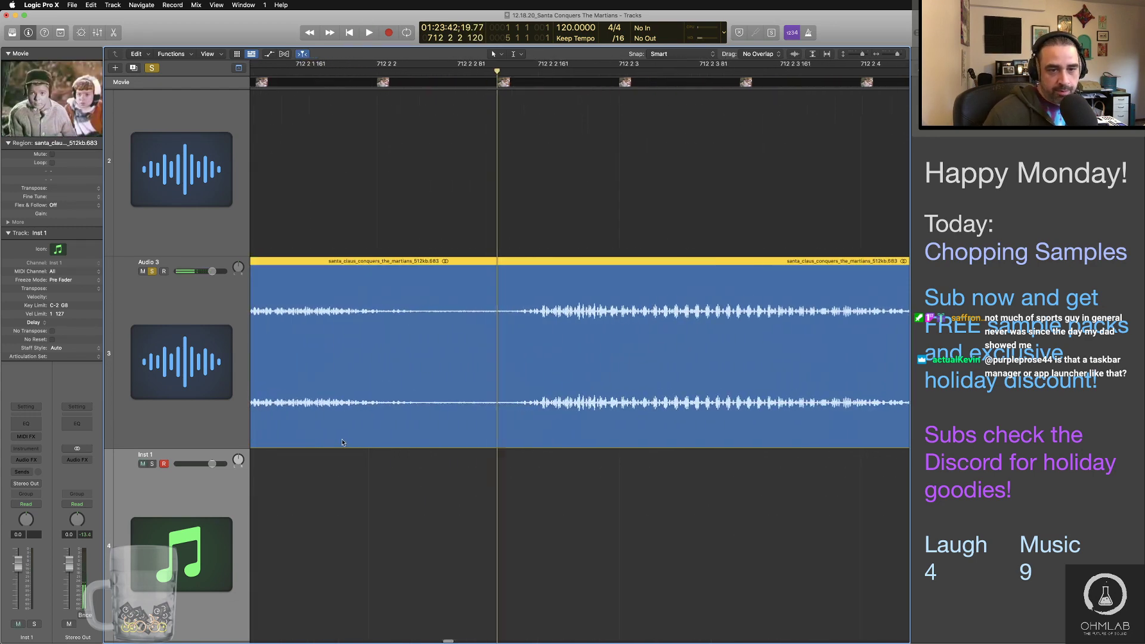
{"action": "scroll", "coordinate": [341, 442], "scroll_direction": "left", "scroll_amount": 15}
{"action": "scroll", "coordinate": [341, 443], "scroll_direction": "right", "scroll_amount": 10}
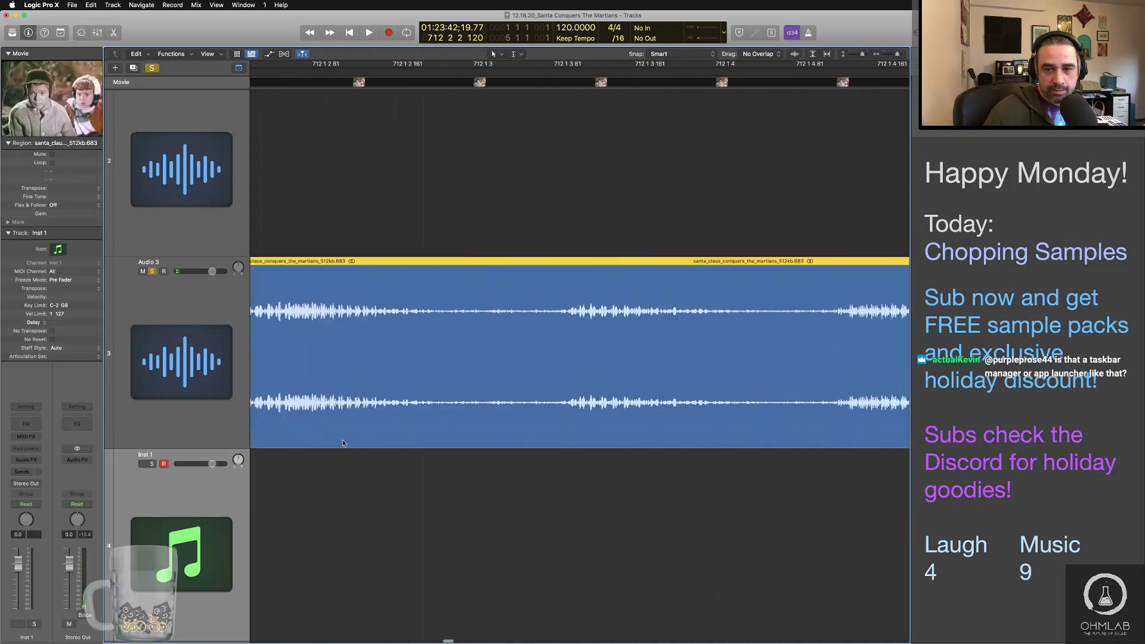
{"action": "scroll", "coordinate": [341, 443], "scroll_direction": "left", "scroll_amount": 5}
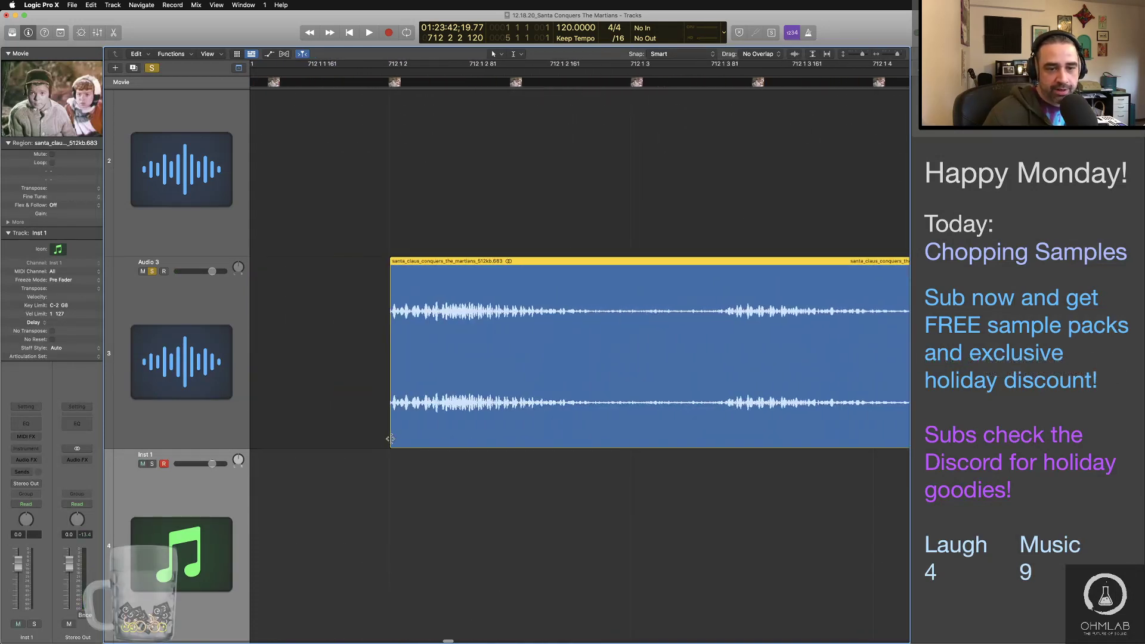
{"action": "left_click_drag", "start_coordinate": [391, 439], "coordinate": [374, 440]}
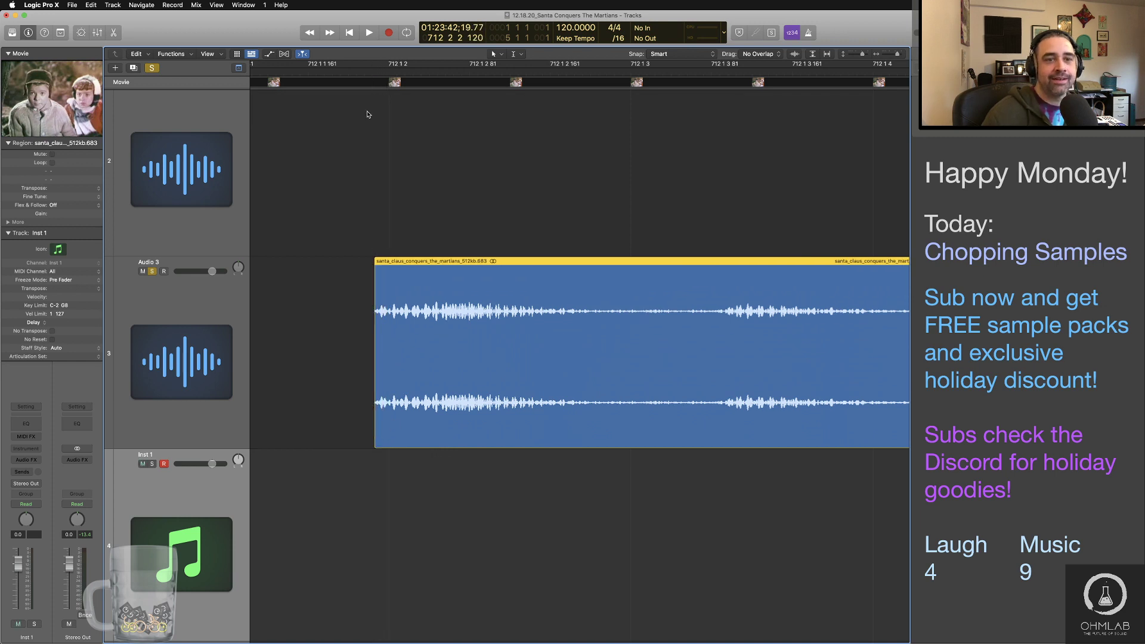
Step: Play the clip near bar 712 on Audio 3 from its extended start
{"action": "key", "text": "space"}
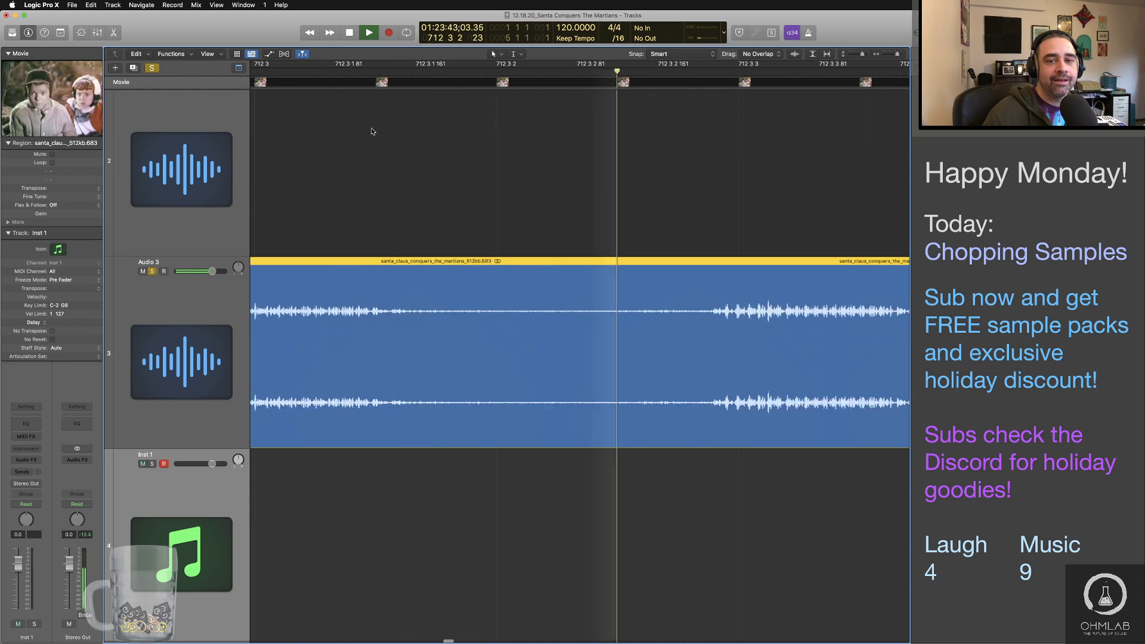
{"action": "key", "text": "super+Left"}
{"action": "key", "text": "super+Left"}
{"action": "key", "text": "super+Left"}
{"action": "key", "text": "super+Left"}
{"action": "key", "text": "super+Left"}
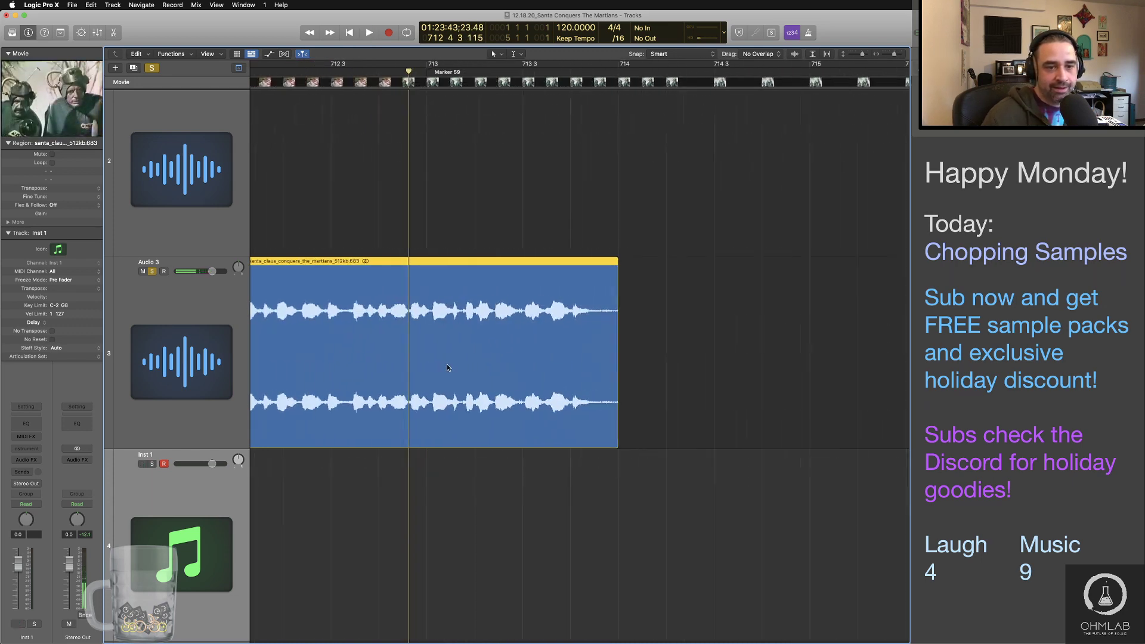
Step: Replay the whole clip near bar 712 from before its start to past its end to check the dialogue
{"action": "scroll", "coordinate": [448, 367], "scroll_direction": "left", "scroll_amount": 5}
{"action": "double_click", "coordinate": [310, 74]}
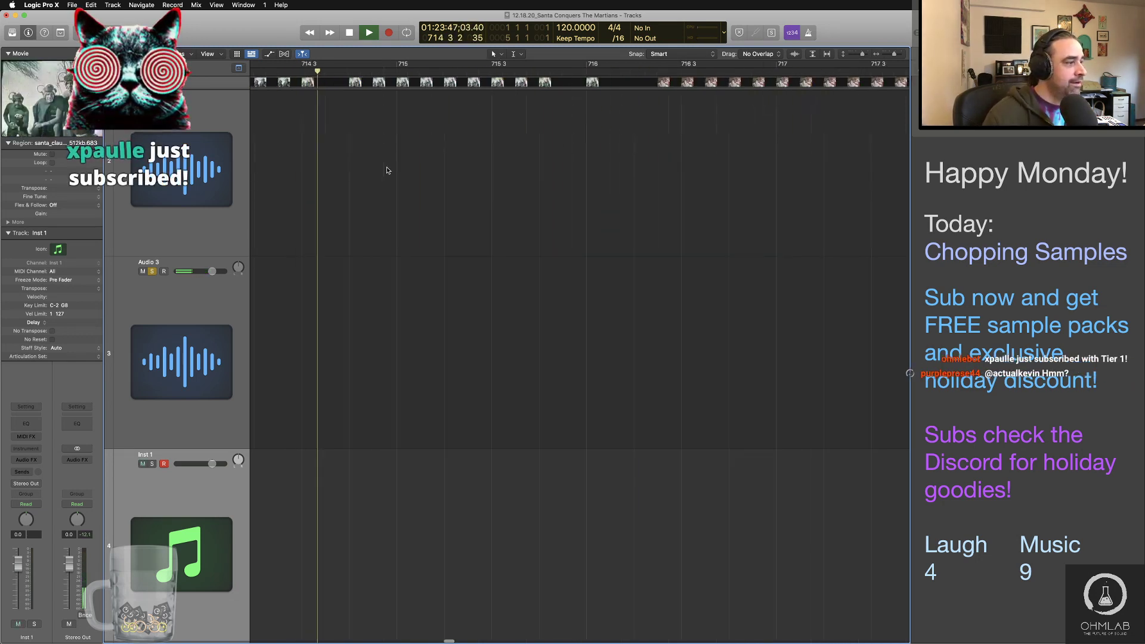
{"action": "key", "text": "space"}
{"action": "scroll", "coordinate": [514, 221], "scroll_direction": "left", "scroll_amount": 10}
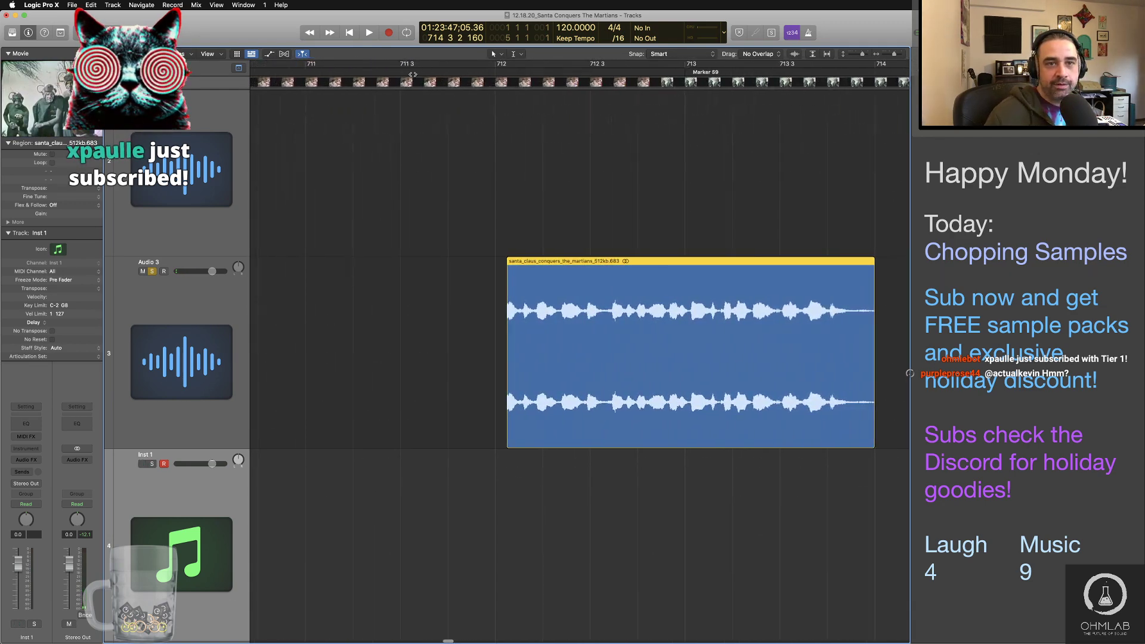
{"action": "left_click", "coordinate": [412, 72]}
{"action": "key", "text": "space"}
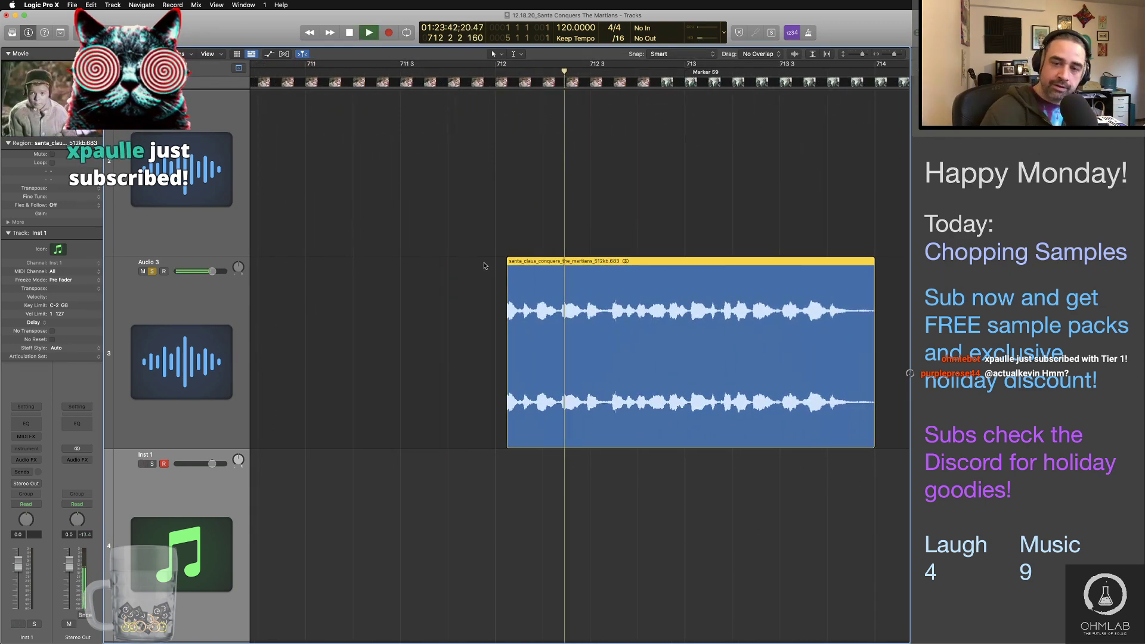
{"action": "scroll", "coordinate": [485, 265], "scroll_direction": "right", "scroll_amount": 6}
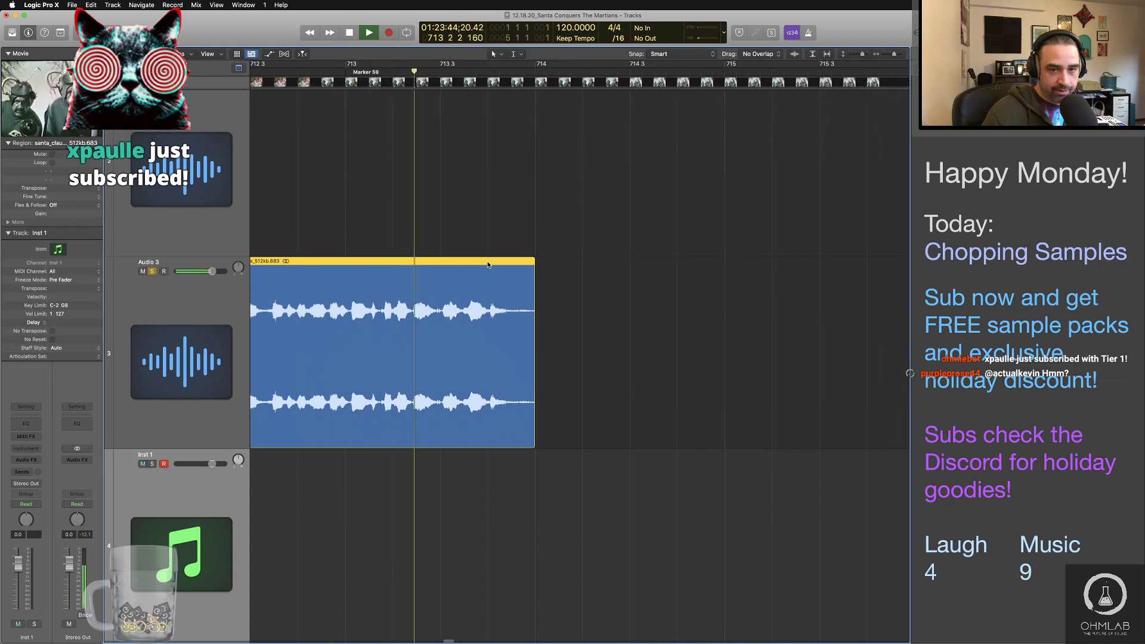
{"action": "key", "text": "space"}
{"action": "scroll", "coordinate": [484, 270], "scroll_direction": "left", "scroll_amount": 3}
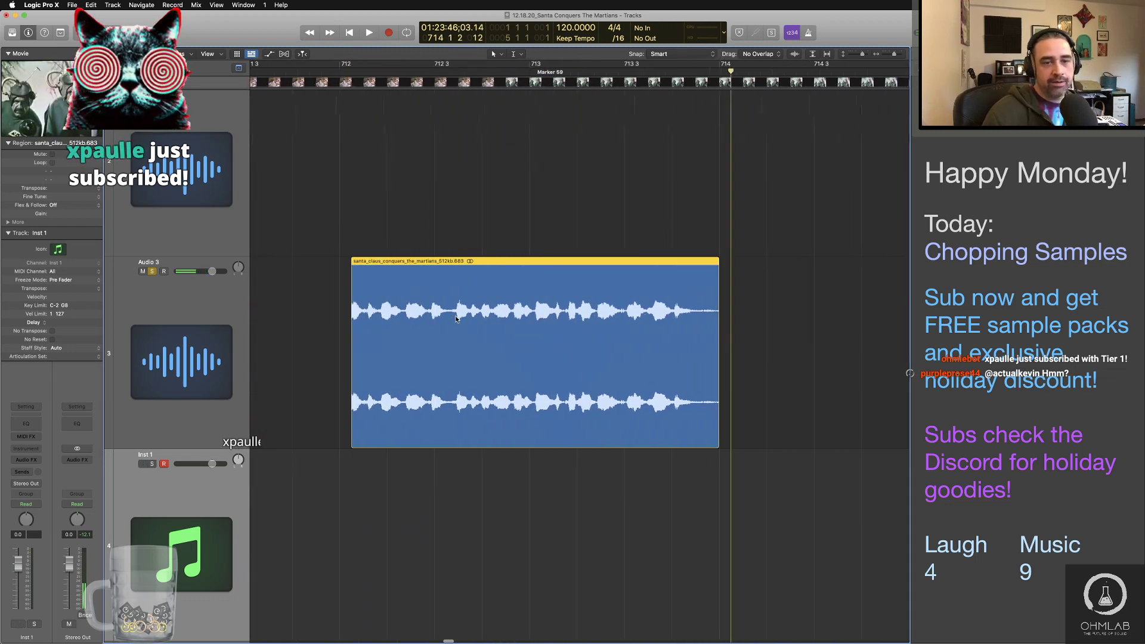
Step: Rename the clip near bar 712 as "Mrs Claus has identified Martians"
{"action": "left_click", "coordinate": [434, 262], "text": "super"}
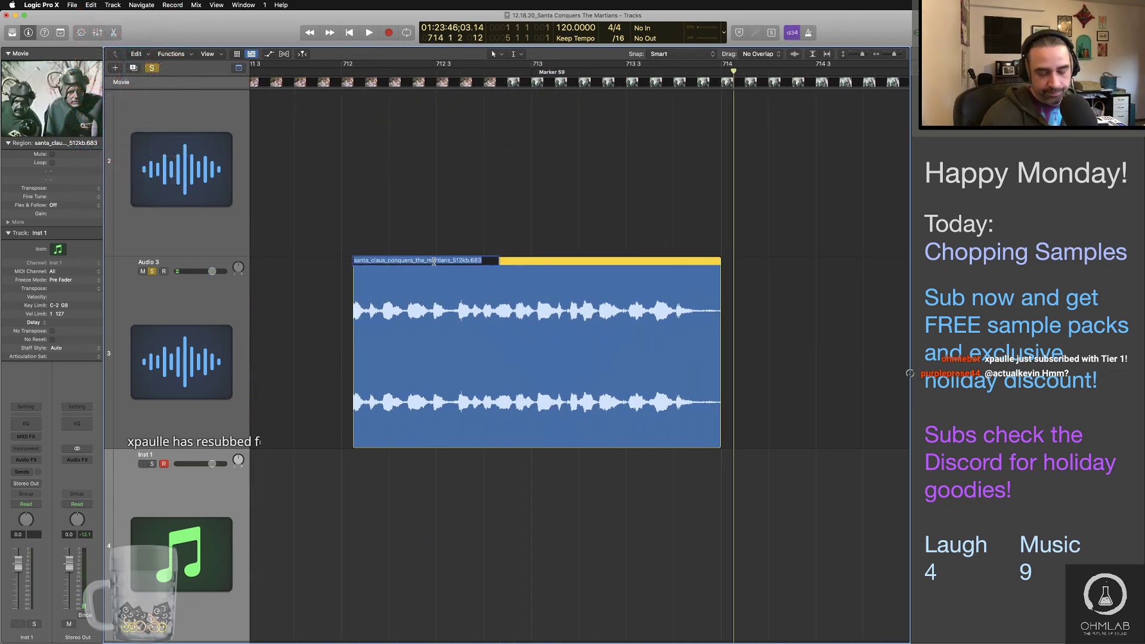
{"action": "type", "text": "Mrs Claus has identifie"}
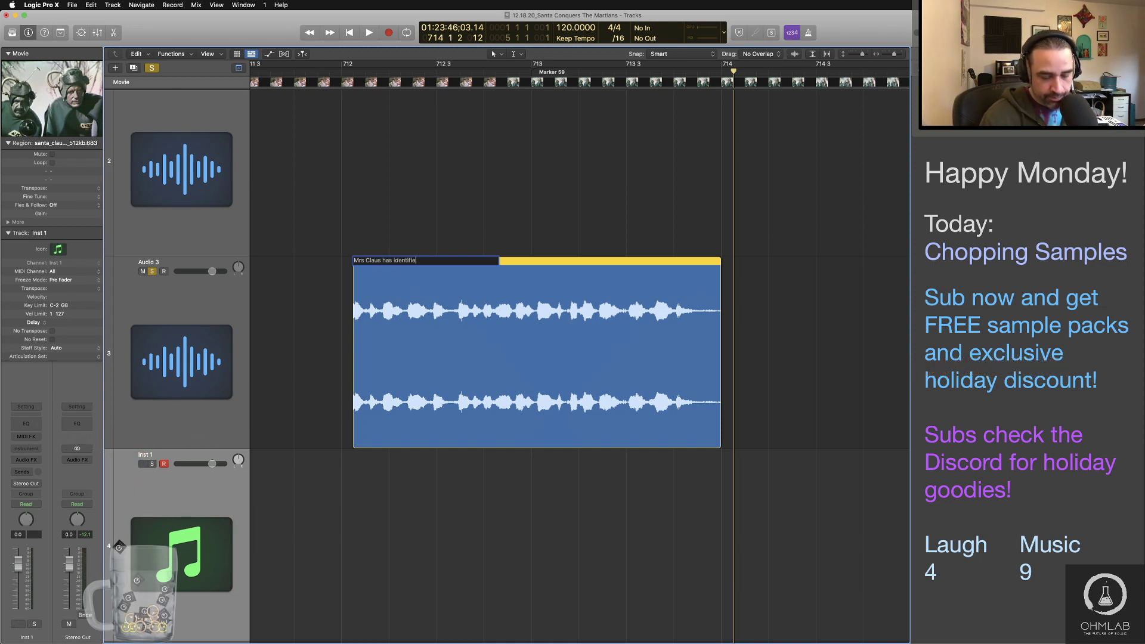
{"action": "type", "text": "d "}
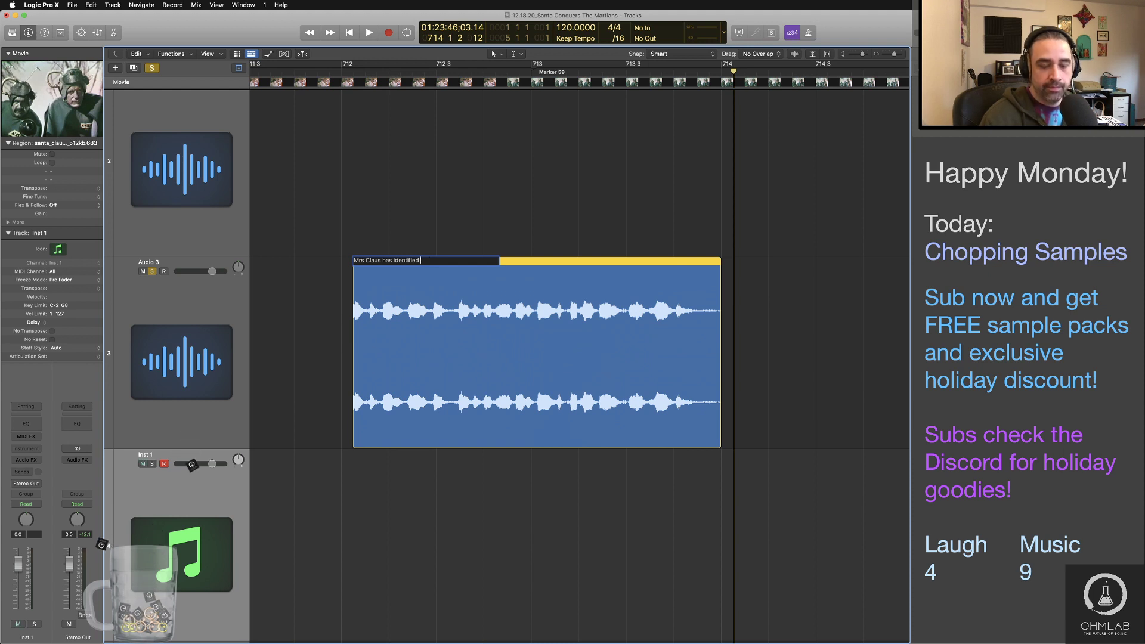
{"action": "type", "text": "Martians"}
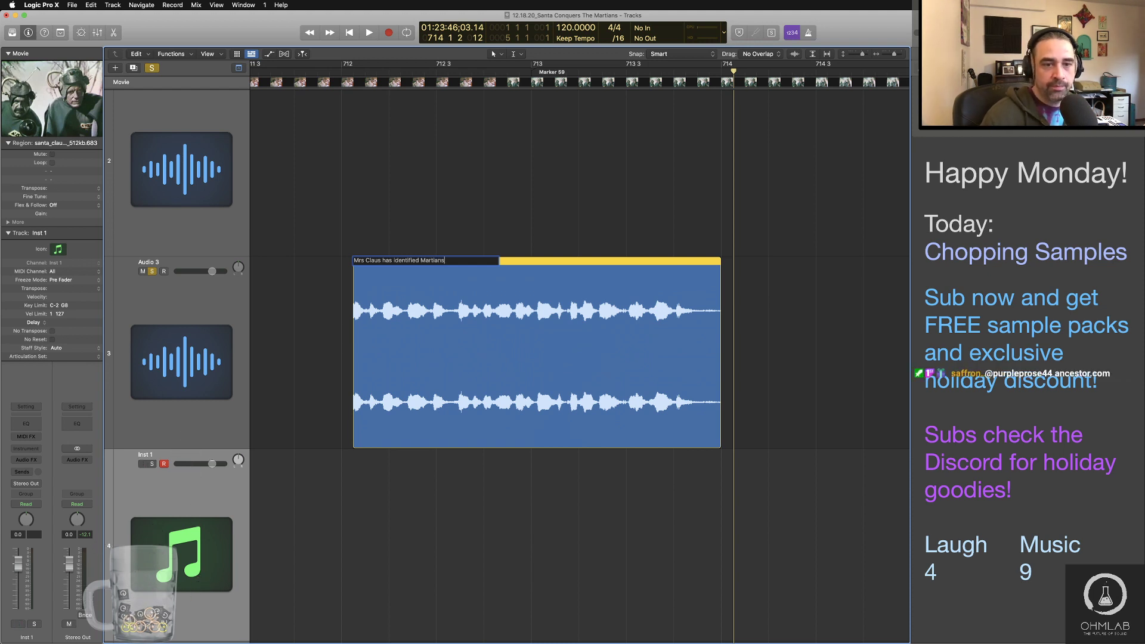
{"action": "left_click", "coordinate": [322, 322]}
Step: Move the next track 2 clip down onto Audio 3 and shift it earlier to start at about bar 717
{"action": "key", "text": "super+Left"}
{"action": "key", "text": "super+Left"}
{"action": "key", "text": "super+Left"}
{"action": "key", "text": "super+Left"}
{"action": "key", "text": "super+Left"}
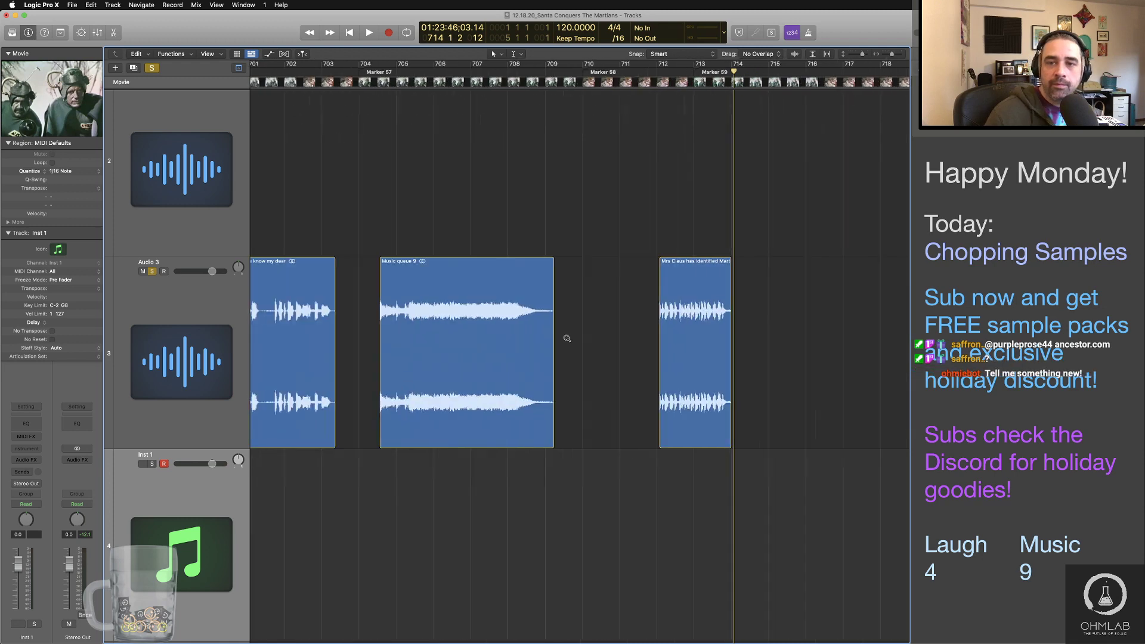
{"action": "scroll", "coordinate": [566, 338], "scroll_direction": "right", "scroll_amount": 10}
{"action": "left_click_drag", "start_coordinate": [458, 249], "coordinate": [340, 397]}
{"action": "scroll", "coordinate": [464, 373], "scroll_direction": "left", "scroll_amount": 3}
{"action": "left_click_drag", "start_coordinate": [464, 373], "coordinate": [396, 374]}
Step: Play the clip near bar 717, replay its opening, and rename it as "Never in the history of mankind"
{"action": "left_click", "coordinate": [340, 72]}
{"action": "key", "text": "space"}
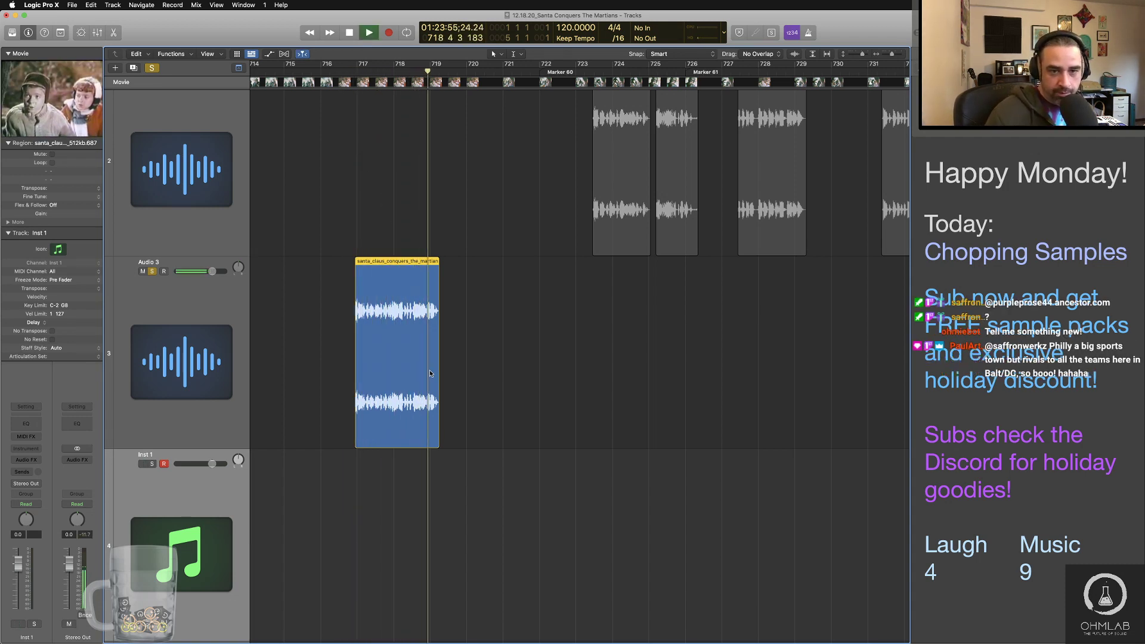
{"action": "key", "text": "space"}
{"action": "key", "text": "z"}
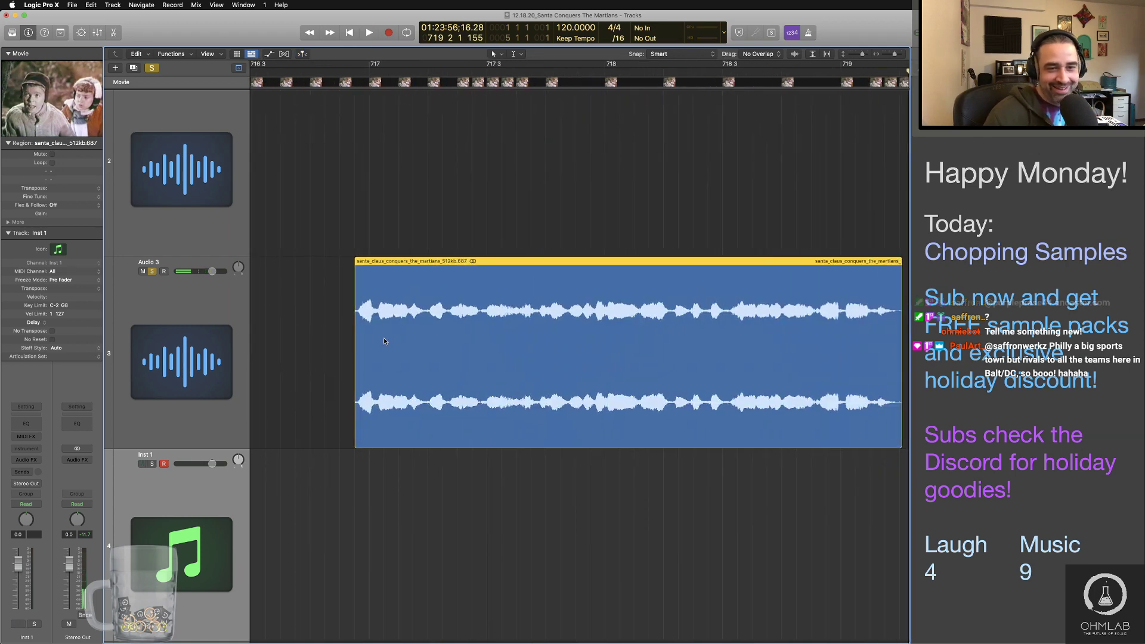
{"action": "left_click", "coordinate": [322, 79]}
{"action": "key", "text": "space"}
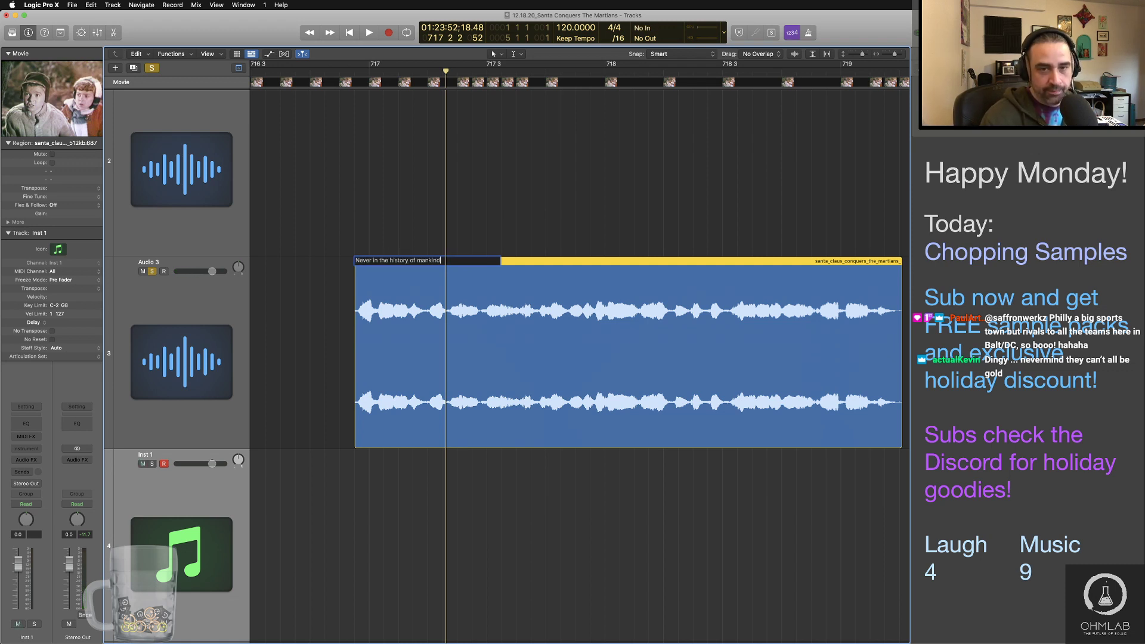
{"action": "left_click", "coordinate": [317, 365]}
Step: Move the next track 2 clip onto Audio 3 at about bar 721 and start playback just before it
{"action": "key", "text": "super+Left"}
{"action": "key", "text": "super+Left"}
{"action": "key", "text": "super+Left"}
{"action": "key", "text": "super+Left"}
{"action": "key", "text": "super+Left"}
{"action": "key", "text": "super+Left"}
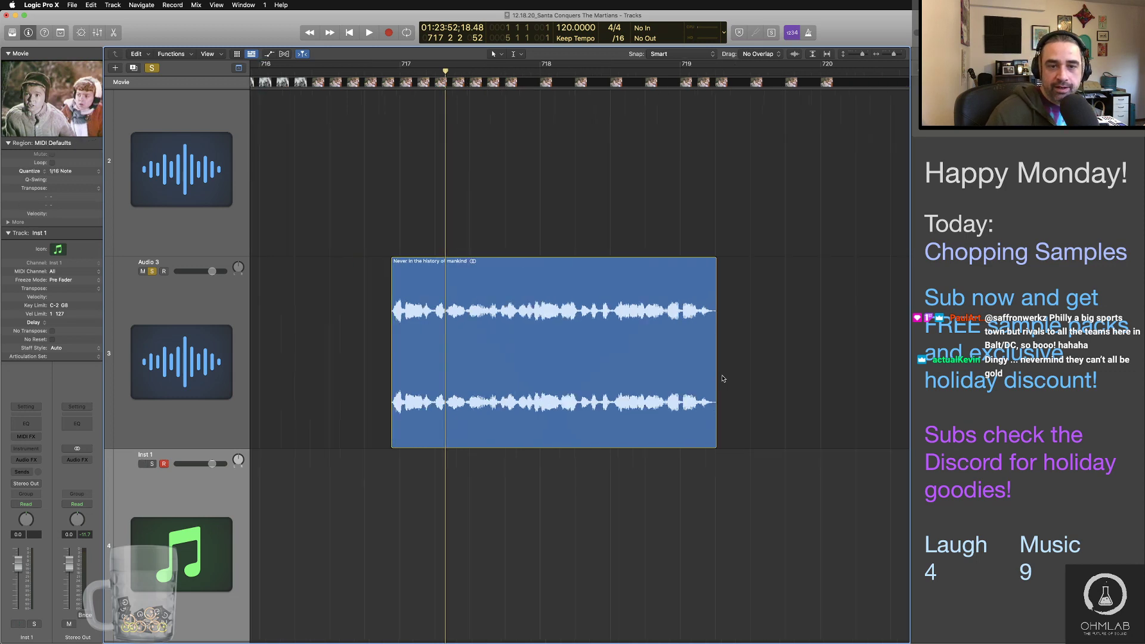
{"action": "left_click_drag", "start_coordinate": [761, 203], "coordinate": [667, 370]}
{"action": "double_click", "coordinate": [597, 72]}
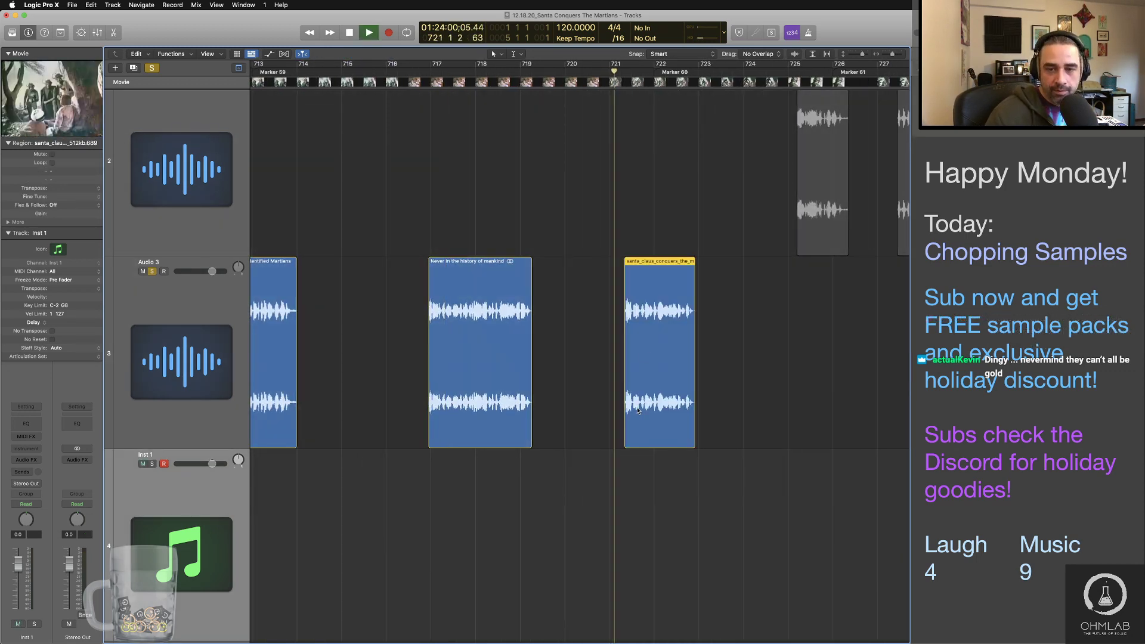
Step: Trim the start of the clip near bar 721 slightly later, close to the first word, and replay it to the end
{"action": "key", "text": "super+Right"}
{"action": "key", "text": "super+Right"}
{"action": "key", "text": "super+Right"}
{"action": "key", "text": "super+Right"}
{"action": "key", "text": "super+Right"}
{"action": "scroll", "coordinate": [590, 443], "scroll_direction": "right", "scroll_amount": 6}
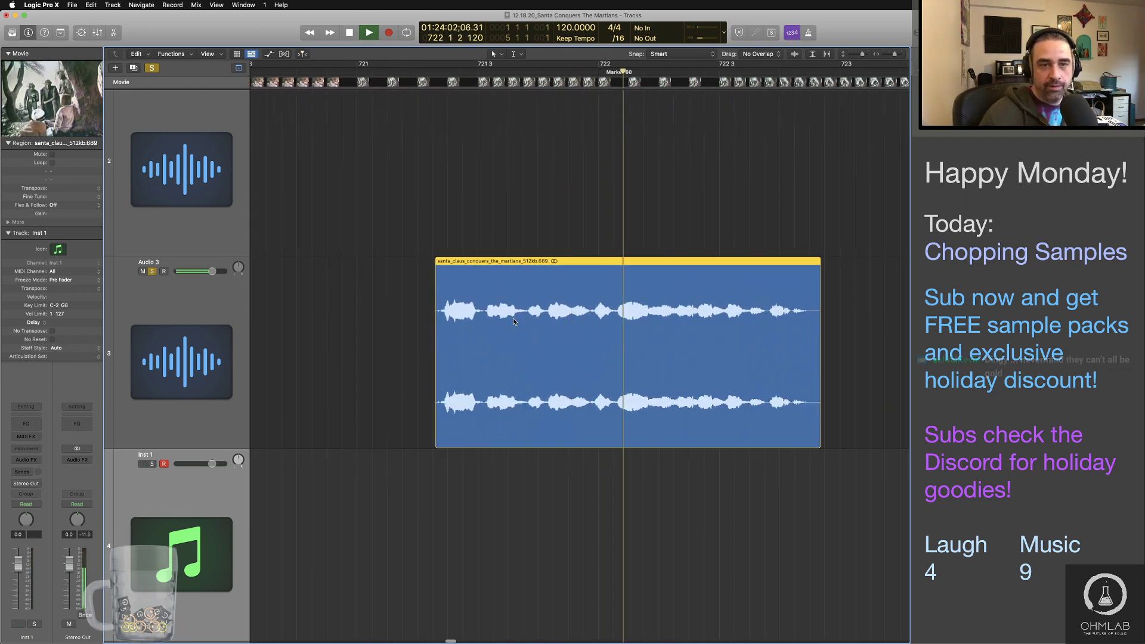
{"action": "left_click", "coordinate": [402, 71]}
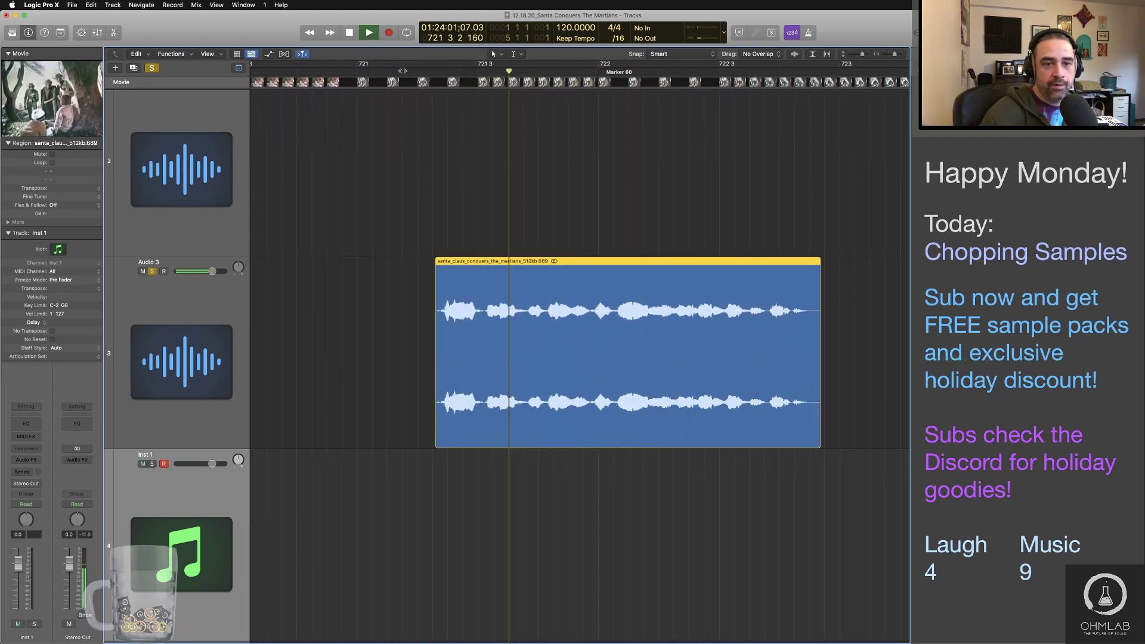
{"action": "left_click_drag", "start_coordinate": [439, 425], "coordinate": [441, 425]}
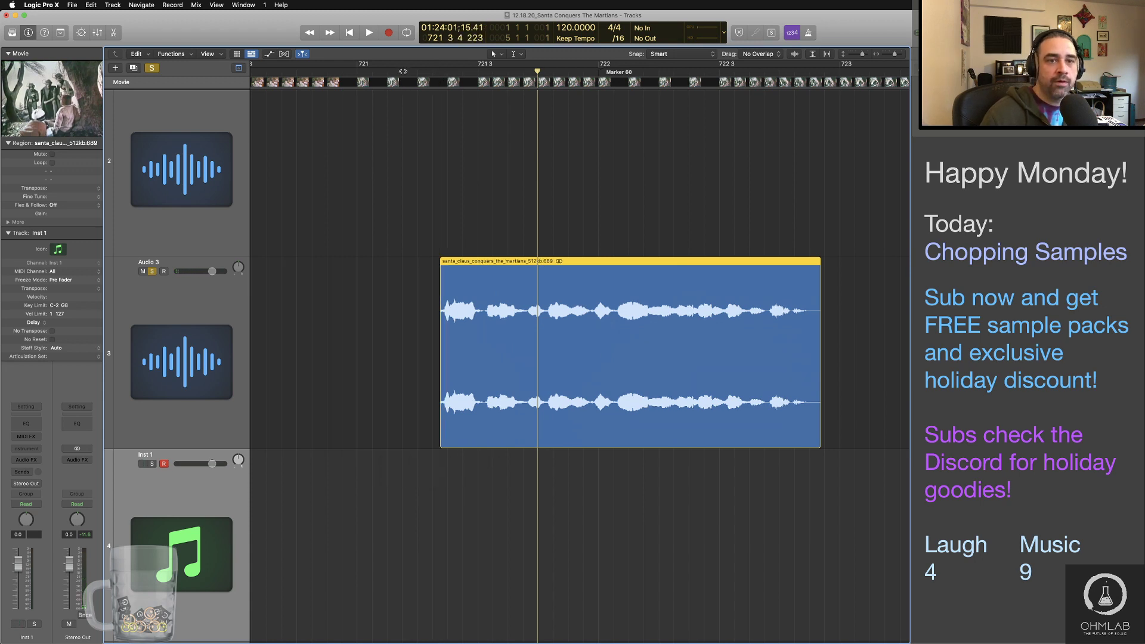
{"action": "left_click", "coordinate": [400, 77]}
{"action": "key", "text": "space"}
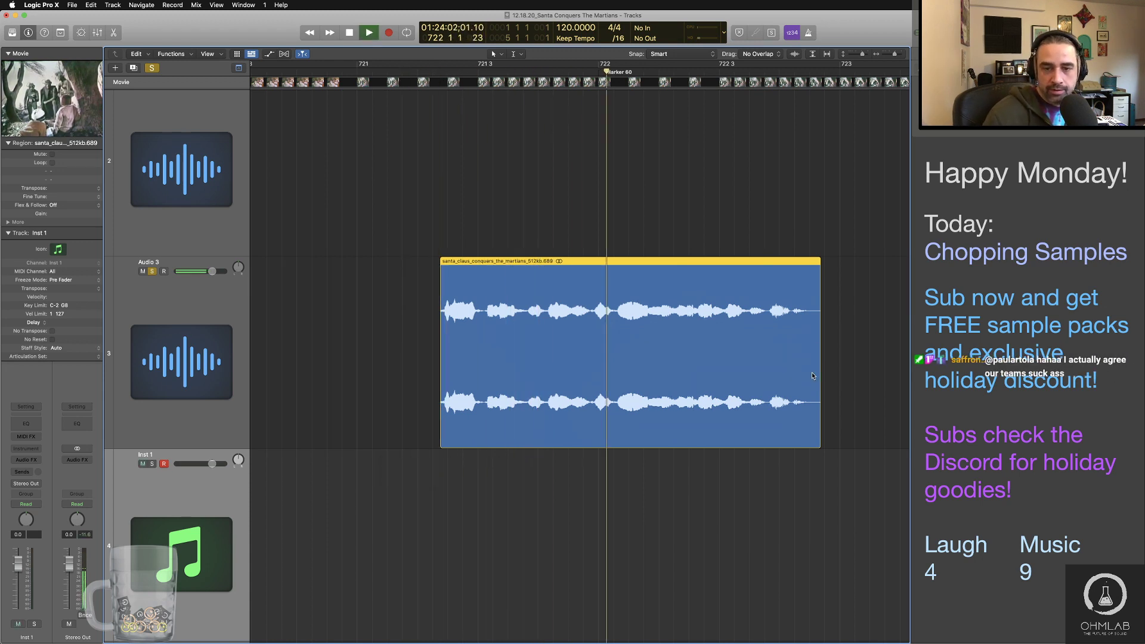
{"action": "key", "text": "space"}
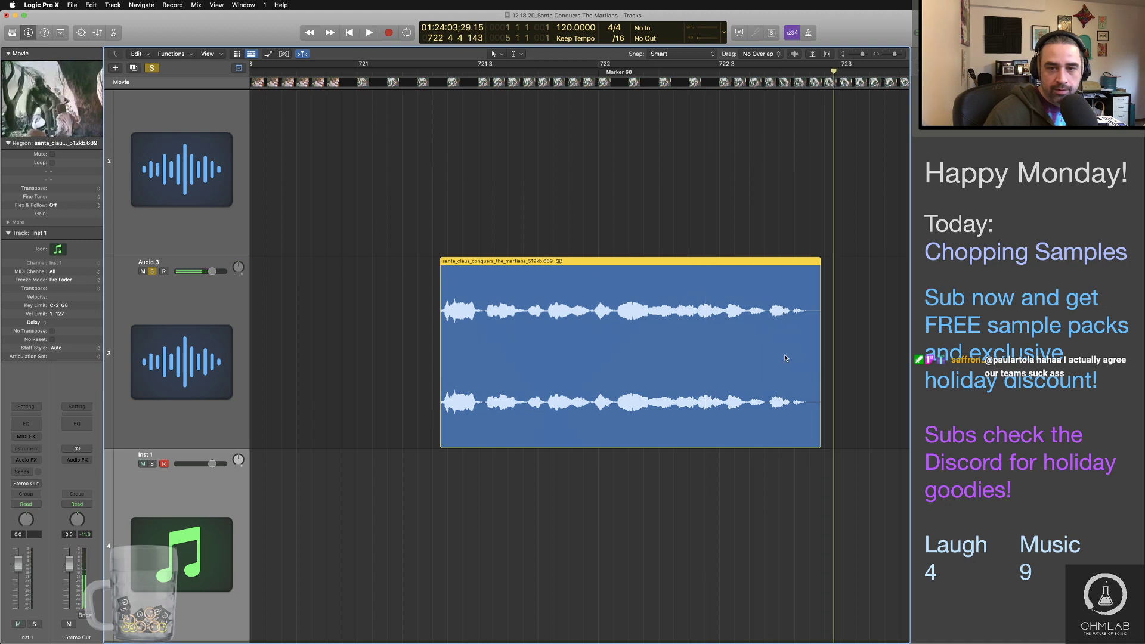
Step: Rename the clip near bar 721 as "Tonight the candles burn until dawn"
{"action": "left_click", "coordinate": [560, 261], "text": "super"}
{"action": "type", "text": "Tonight the"}
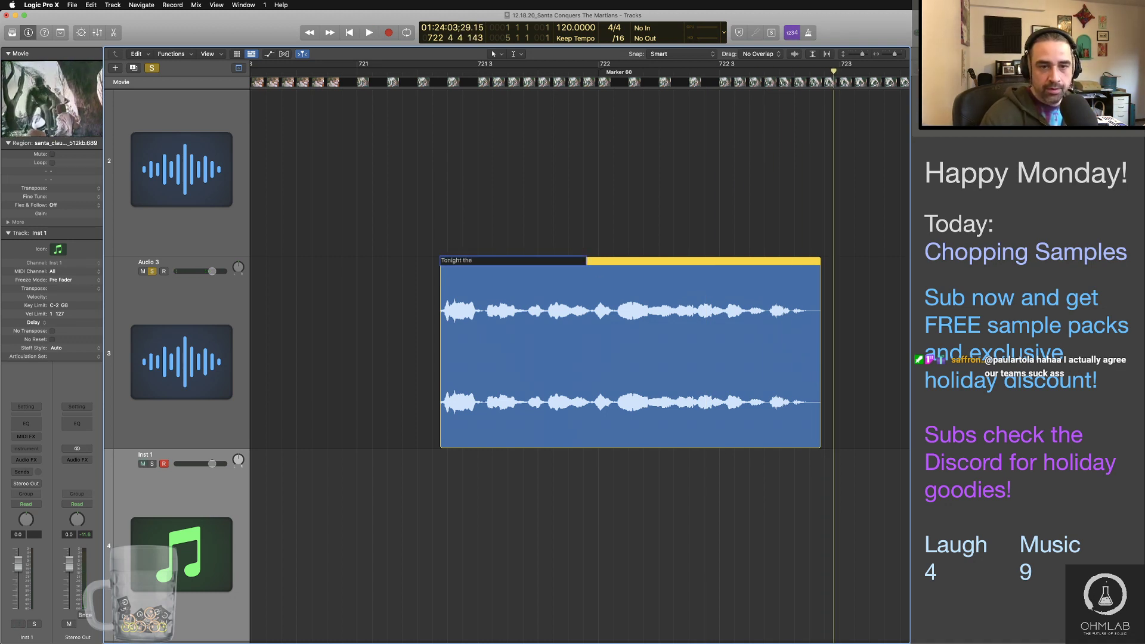
{"action": "type", "text": " candle"}
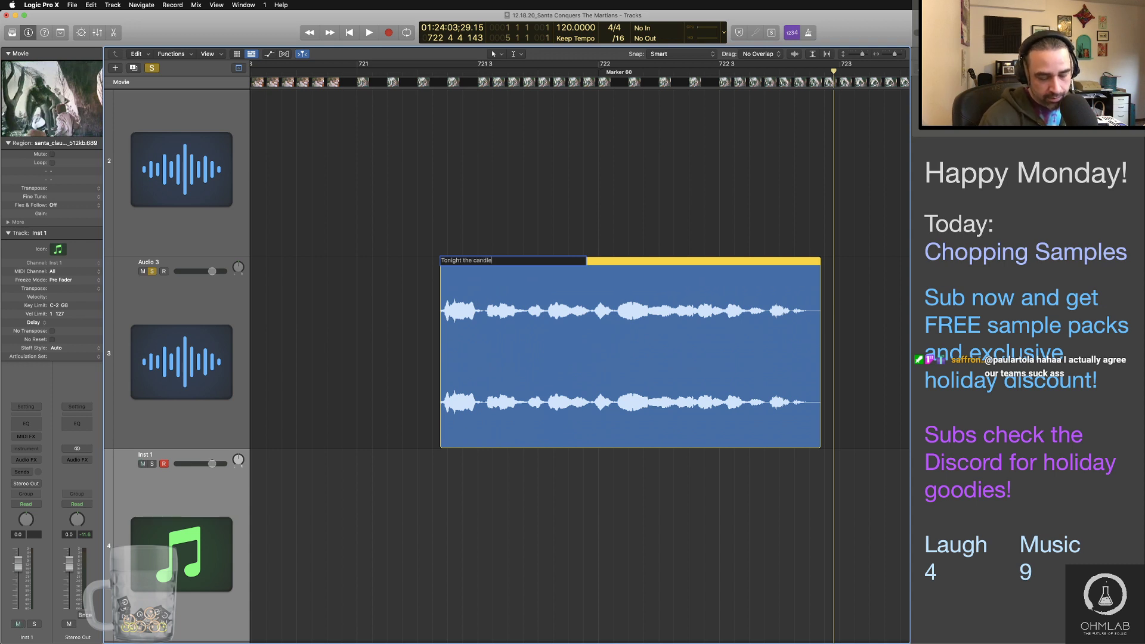
{"action": "type", "text": "s burn until dawn"}
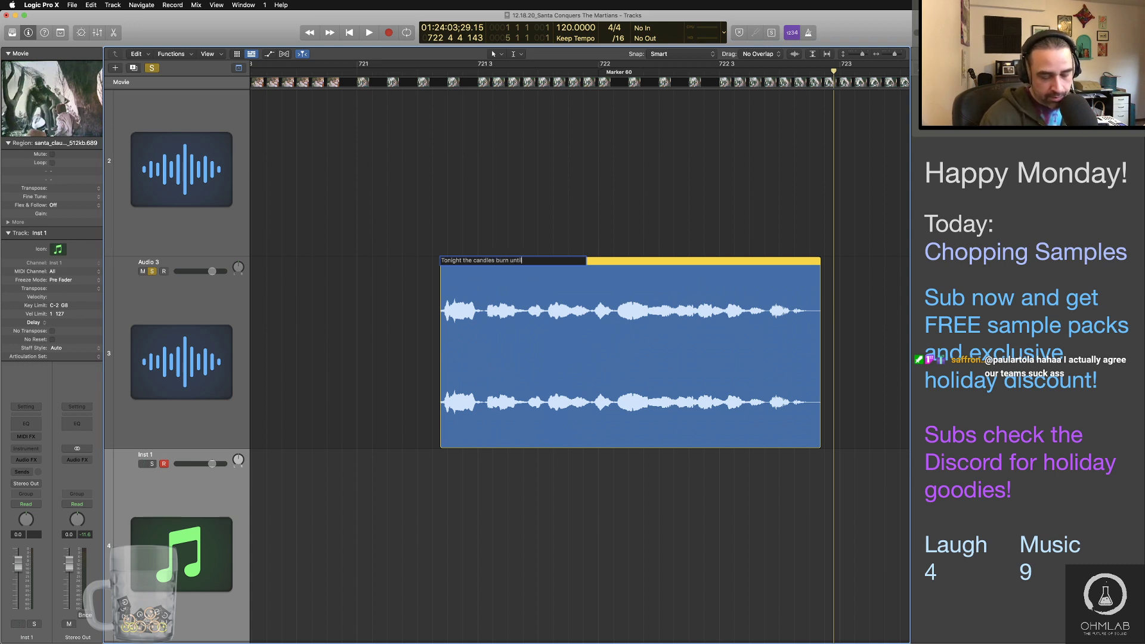
{"action": "key", "text": "Return"}
Step: Move the next track 2 clip onto Audio 3, starting between bars 723 and 724, and play it to the end
{"action": "key", "text": "super+Left"}
{"action": "key", "text": "super+Left"}
{"action": "key", "text": "super+Left"}
{"action": "key", "text": "super+Left"}
{"action": "key", "text": "super+Left"}
{"action": "key", "text": "super+Left"}
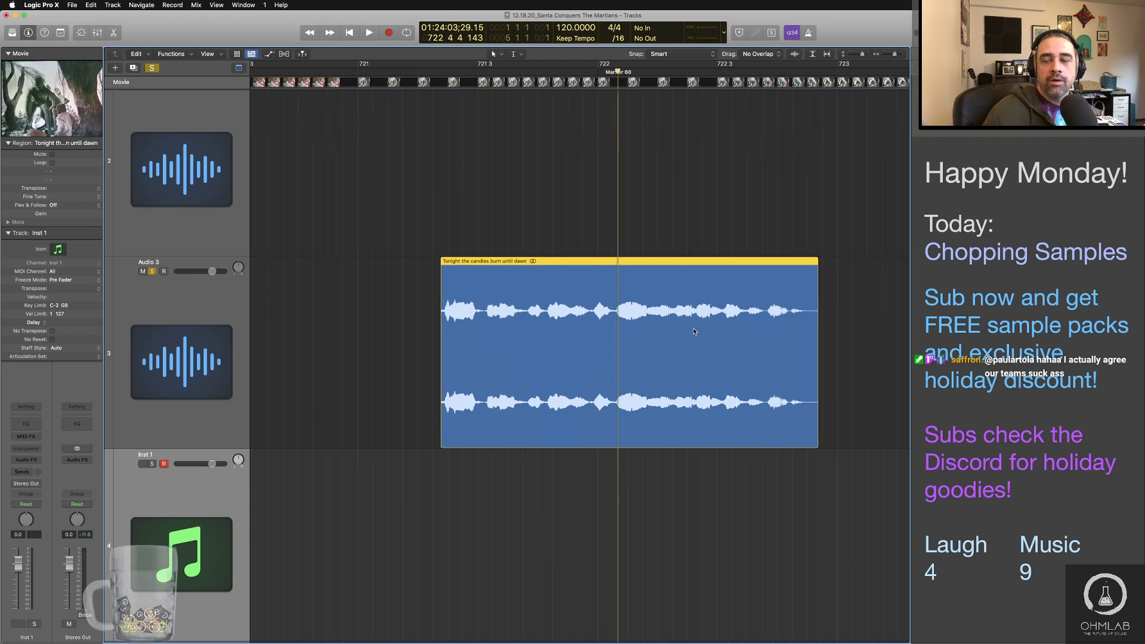
{"action": "left_click_drag", "start_coordinate": [617, 208], "coordinate": [559, 352]}
{"action": "key", "text": "space"}
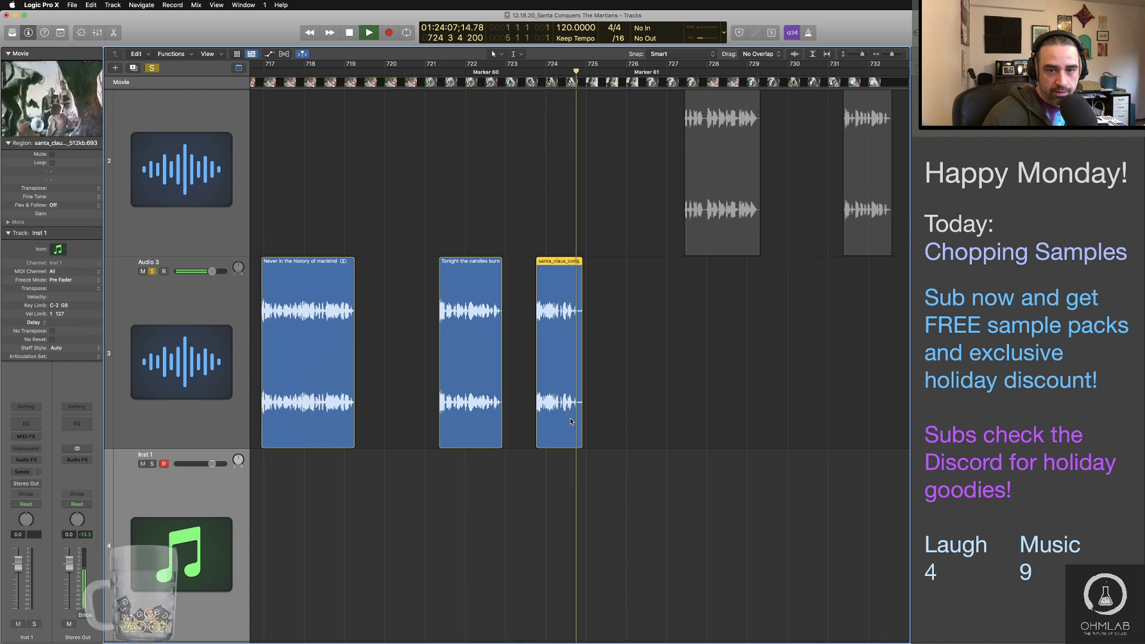
{"action": "key", "text": "space"}
Step: Rename the clip starting between bars 723 and 724 as "The leaders of the world"
{"action": "double_click", "coordinate": [550, 262]}
{"action": "type", "text": "The la"}
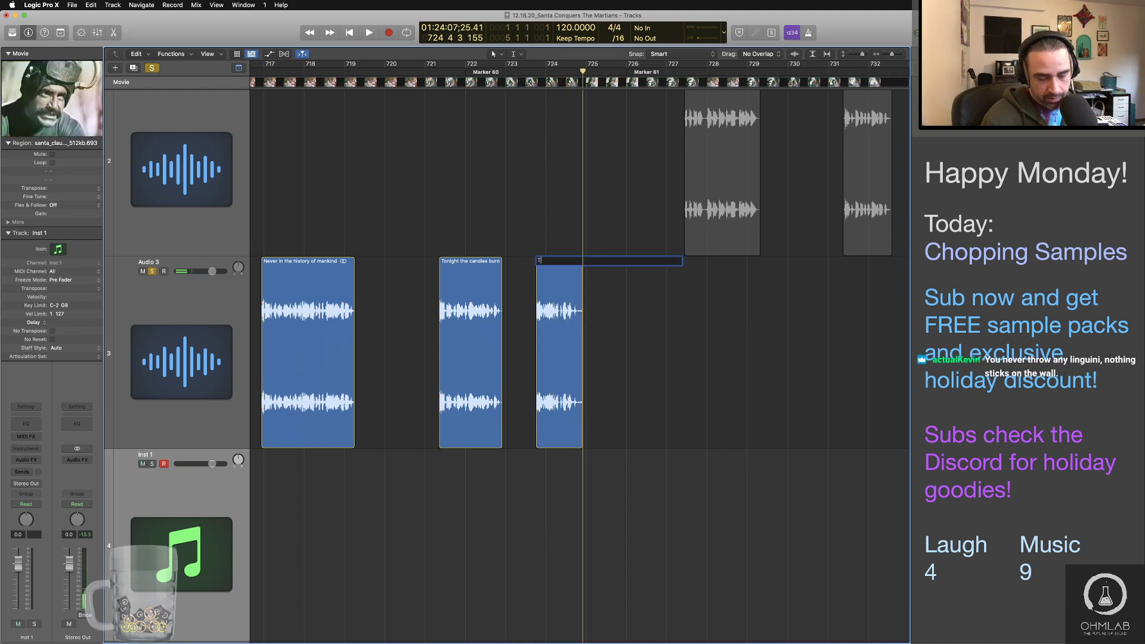
{"action": "key", "text": "BackSpace"}
{"action": "type", "text": "ea"}
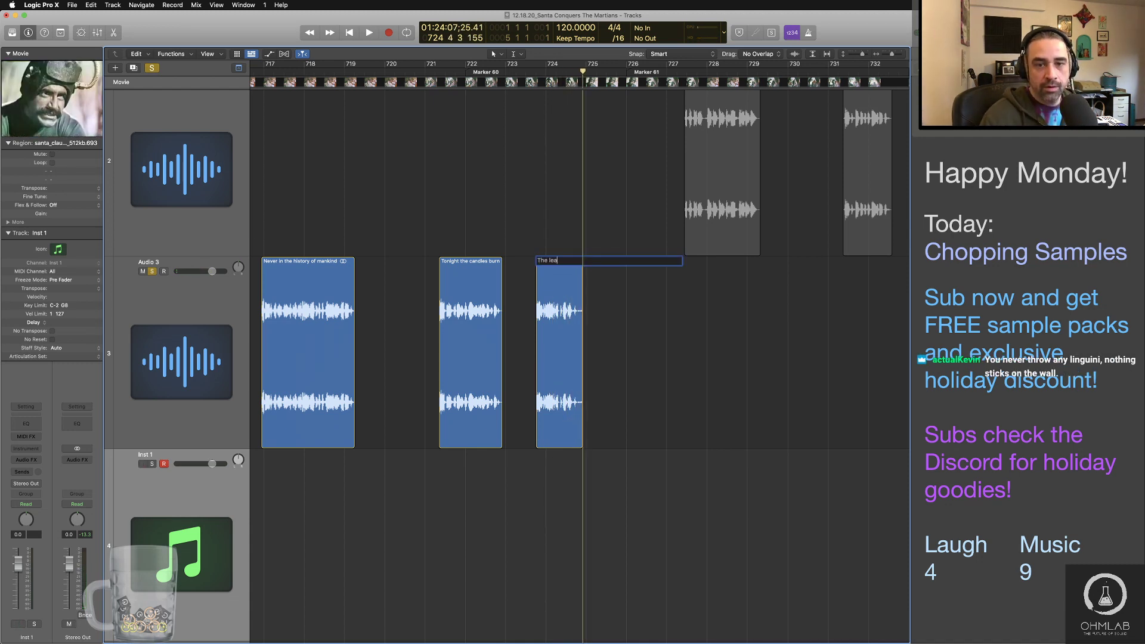
{"action": "type", "text": "ders of the world"}
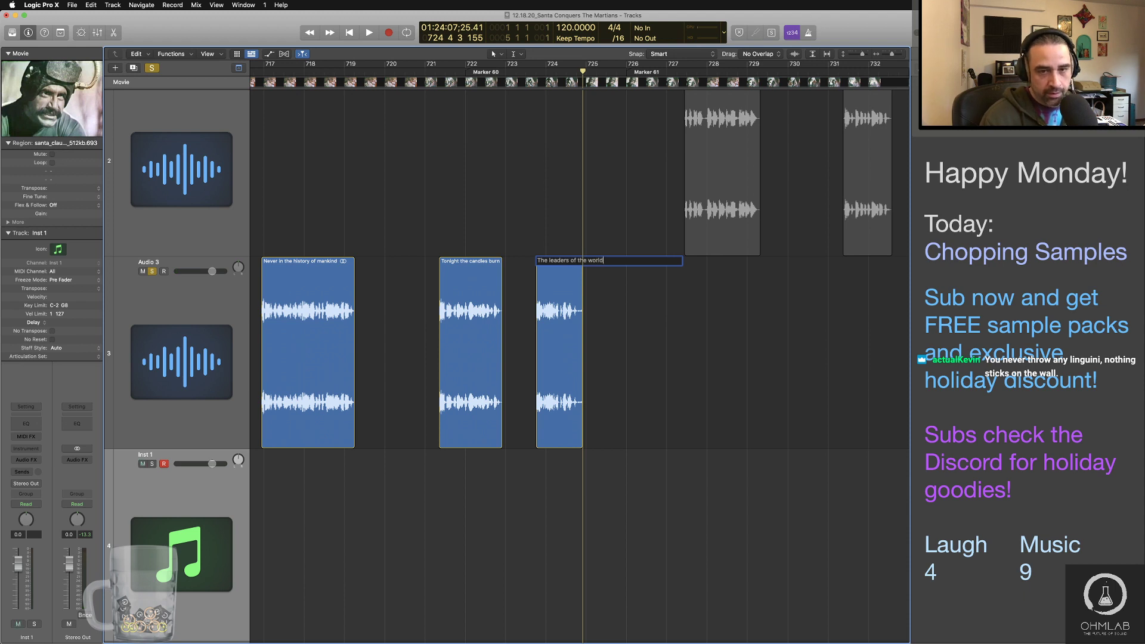
{"action": "key", "text": "Return"}
Step: Move the next track 2 clip onto Audio 3, starting just before bar 726, and play it to the end
{"action": "left_click_drag", "start_coordinate": [730, 209], "coordinate": [670, 376]}
{"action": "key", "text": "space"}
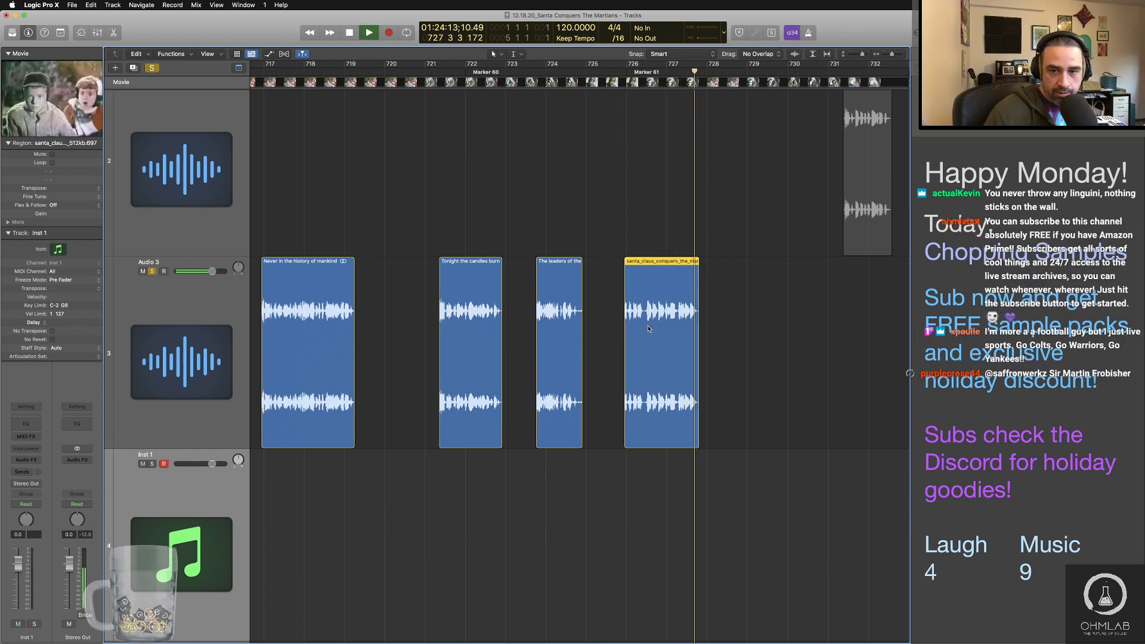
{"action": "key", "text": "space"}
Step: Rename the clip starting just before bar 726 as "At Cape Kennedy"
{"action": "double_click", "coordinate": [638, 267]}
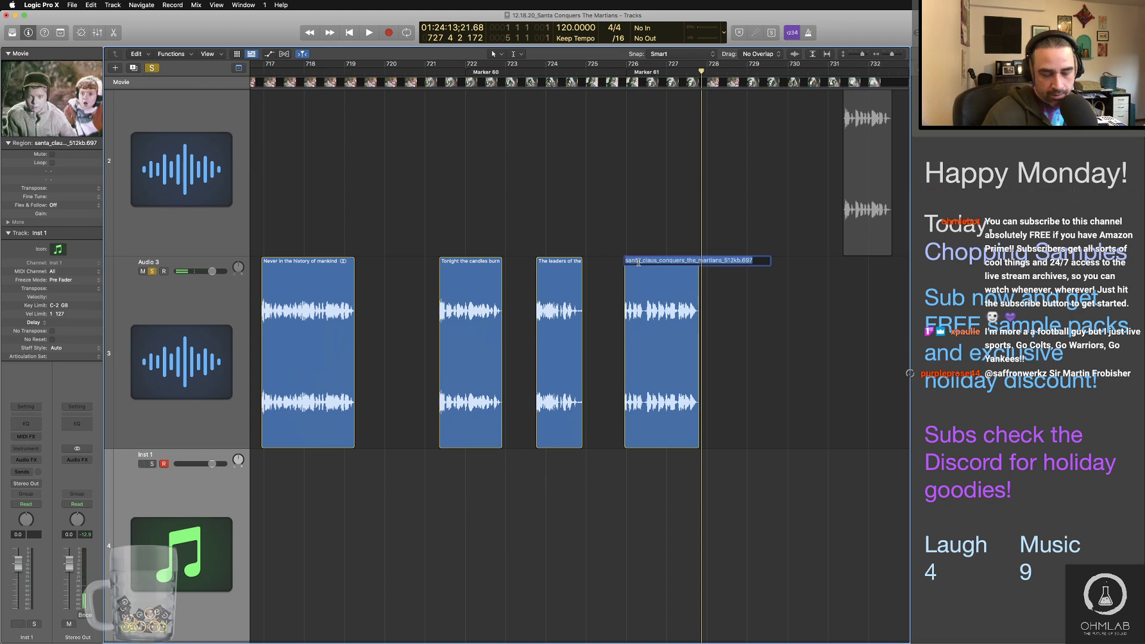
{"action": "type", "text": "At Cape"}
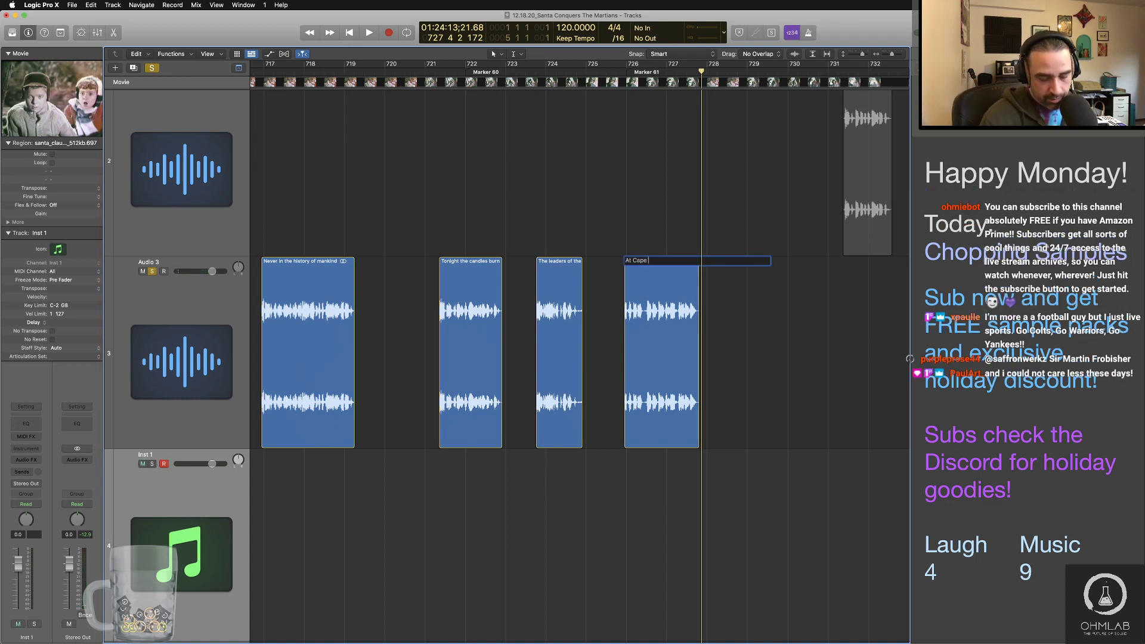
{"action": "type", "text": " Kannedy"}
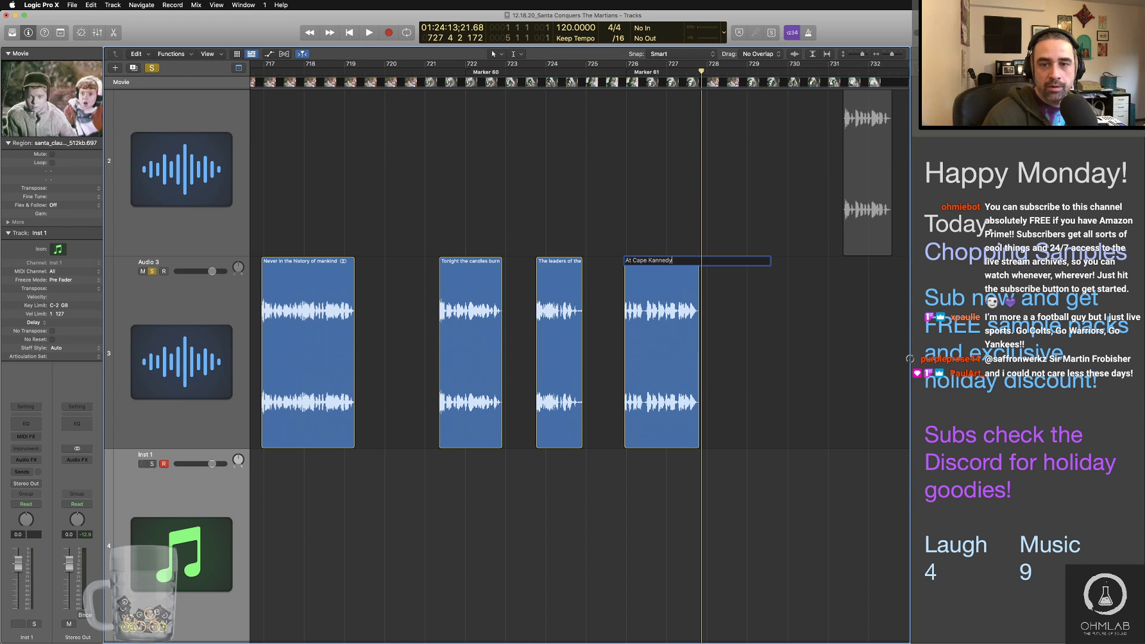
{"action": "left_click", "coordinate": [653, 261]}
{"action": "key", "text": "BackSpace"}
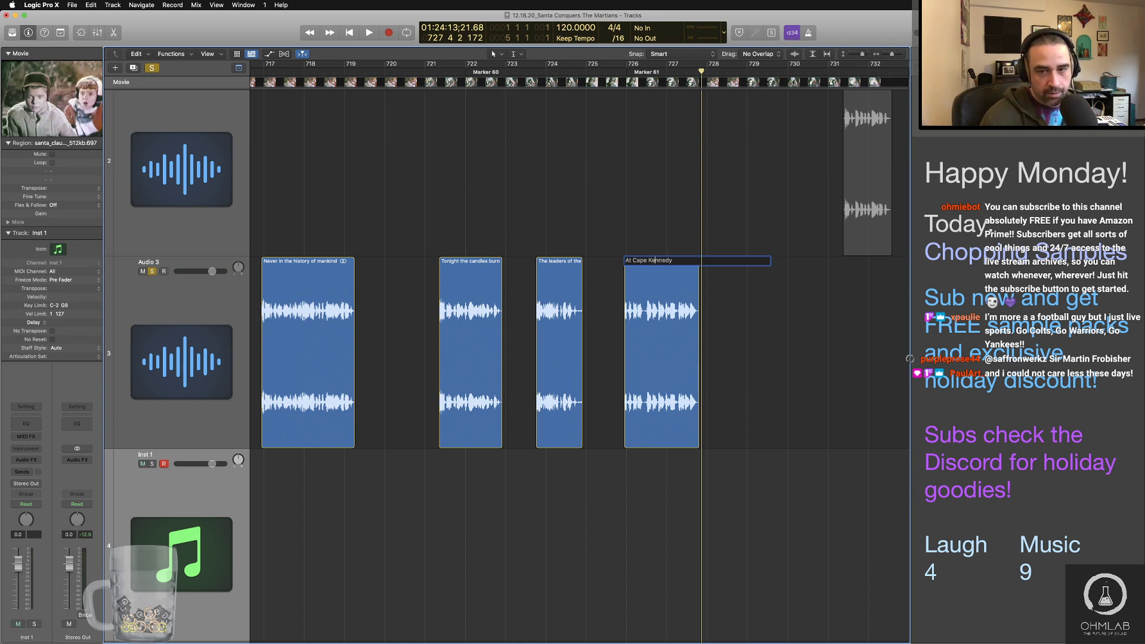
{"action": "type", "text": "e"}
{"action": "left_click", "coordinate": [400, 274]}
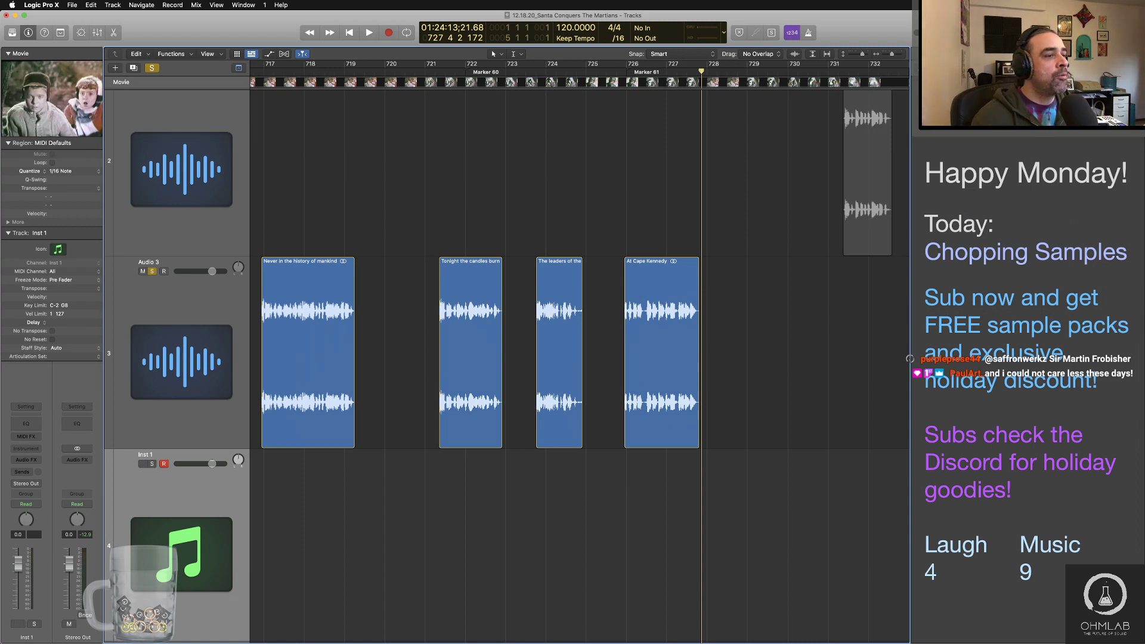
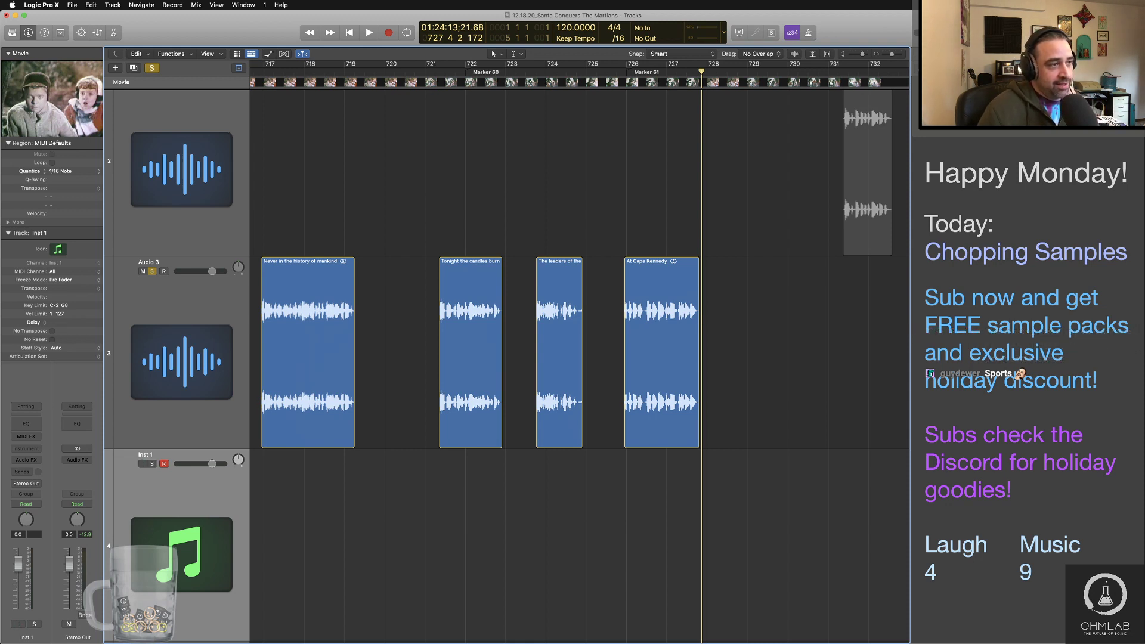
Step: Move the next track 2 clip onto Audio 3, starting between bars 728 and 729, and play it
{"action": "double_click", "coordinate": [623, 71]}
{"action": "left_click_drag", "start_coordinate": [877, 243], "coordinate": [759, 438]}
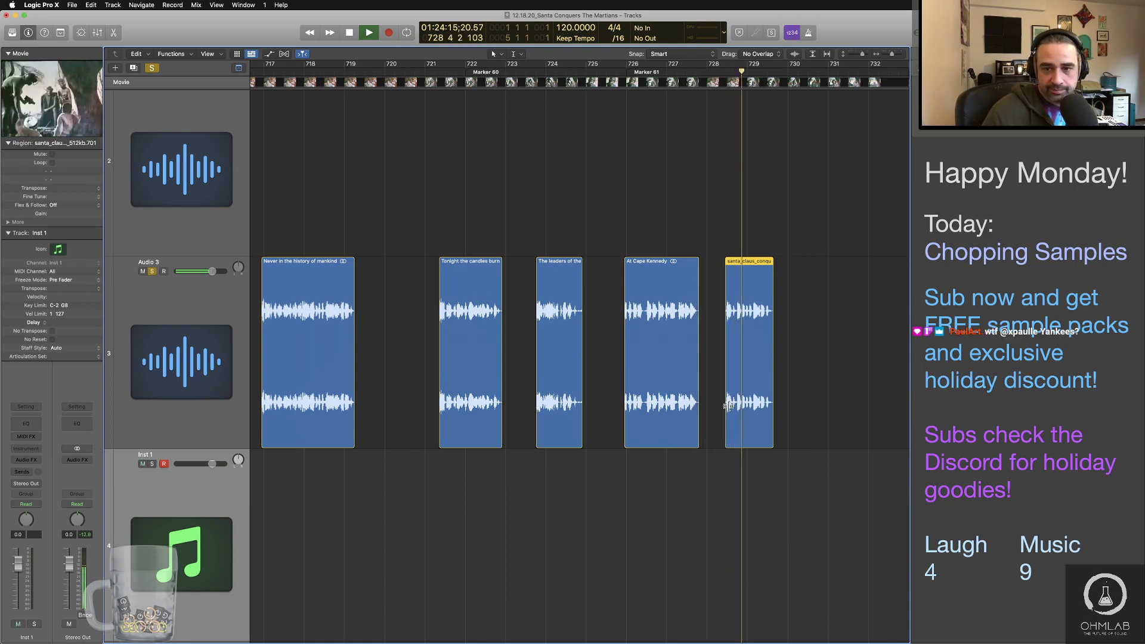
{"action": "key", "text": "super+Right"}
{"action": "key", "text": "super+Right"}
{"action": "key", "text": "super+Right"}
{"action": "key", "text": "super+Right"}
{"action": "key", "text": "space"}
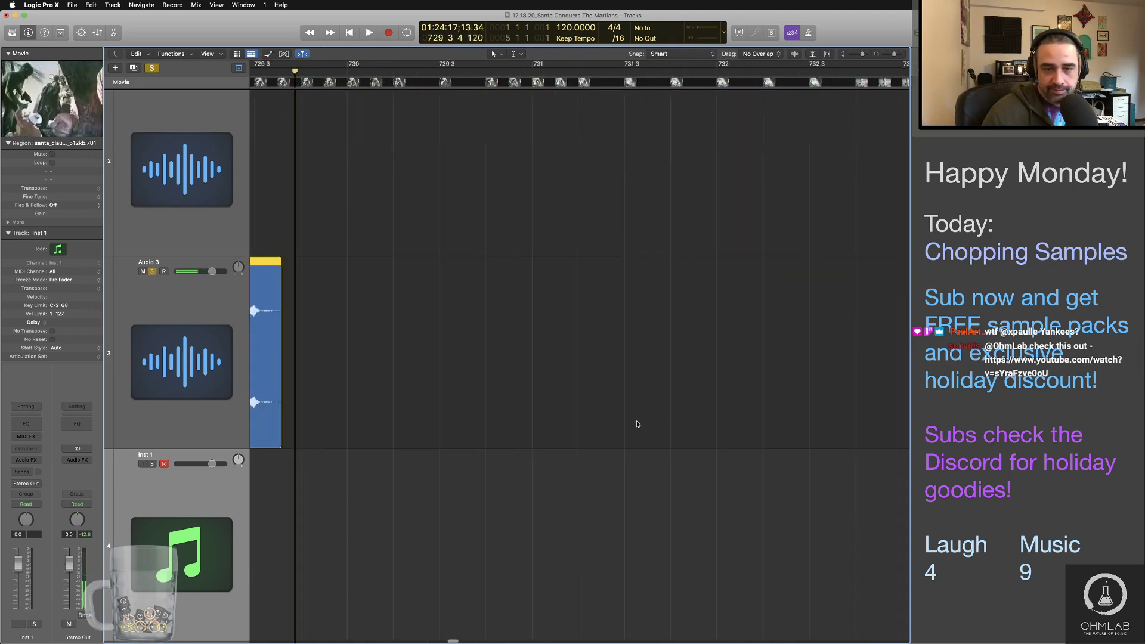
Step: Trim the silence off the start of the clip between bars 728 and 729
{"action": "scroll", "coordinate": [475, 419], "scroll_direction": "left", "scroll_amount": 8}
{"action": "scroll", "coordinate": [524, 430], "scroll_direction": "left", "scroll_amount": 2}
{"action": "key", "text": "super+Right"}
{"action": "key", "text": "super+Right"}
{"action": "key", "text": "super+Right"}
{"action": "key", "text": "super+Right"}
{"action": "key", "text": "super+Right"}
{"action": "key", "text": "super+Right"}
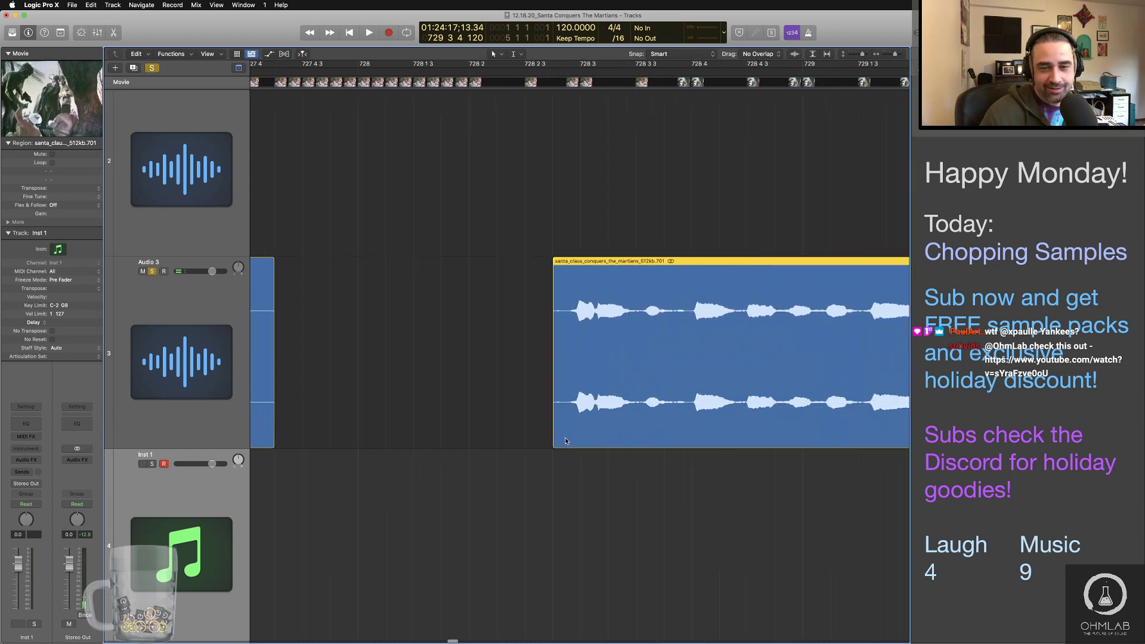
{"action": "left_click_drag", "start_coordinate": [553, 443], "coordinate": [569, 439]}
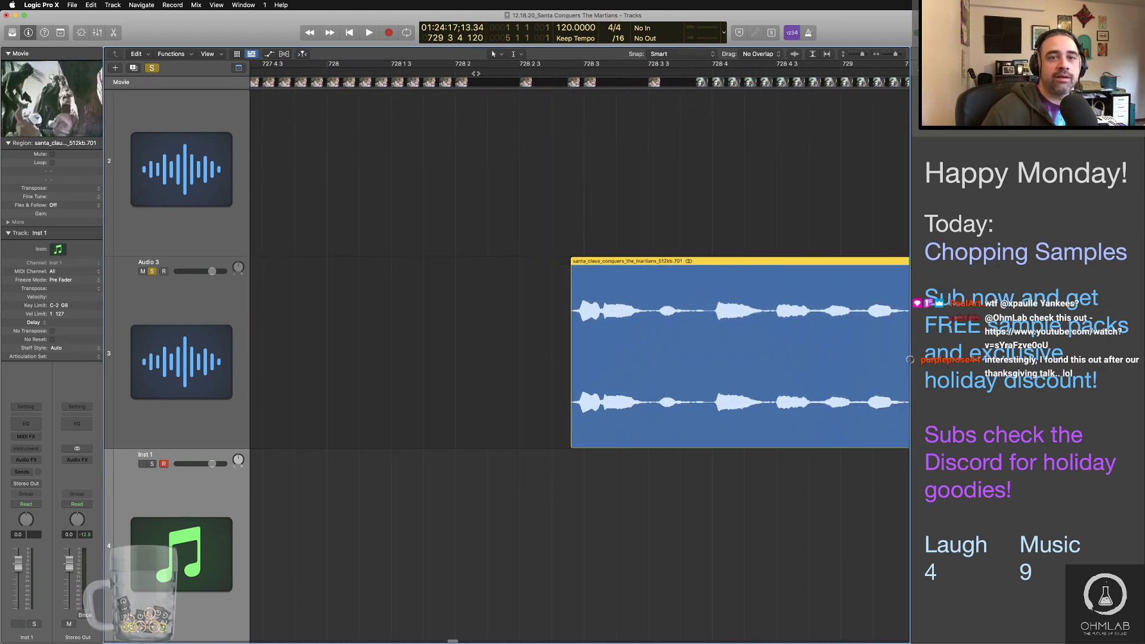
Step: Play the trimmed clip between bars 728 and 729 to its end to check the cut
{"action": "key", "text": "space"}
{"action": "key", "text": "super+Left"}
{"action": "key", "text": "super+Left"}
{"action": "key", "text": "super+Left"}
{"action": "key", "text": "super+Left"}
{"action": "key", "text": "super+Left"}
{"action": "key", "text": "super+Left"}
{"action": "key", "text": "super+Left"}
{"action": "scroll", "coordinate": [590, 284], "scroll_direction": "right", "scroll_amount": 5}
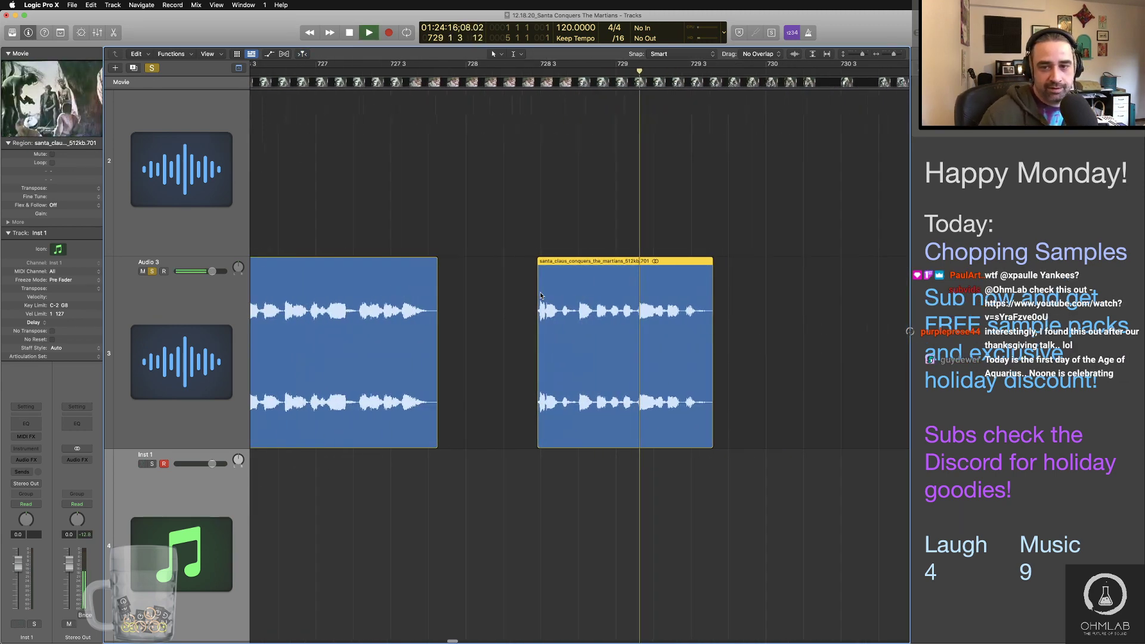
{"action": "key", "text": "space"}
Step: Rename the clip between bars 728 and 729 as "What are they doing about this"
{"action": "double_click", "coordinate": [523, 262]}
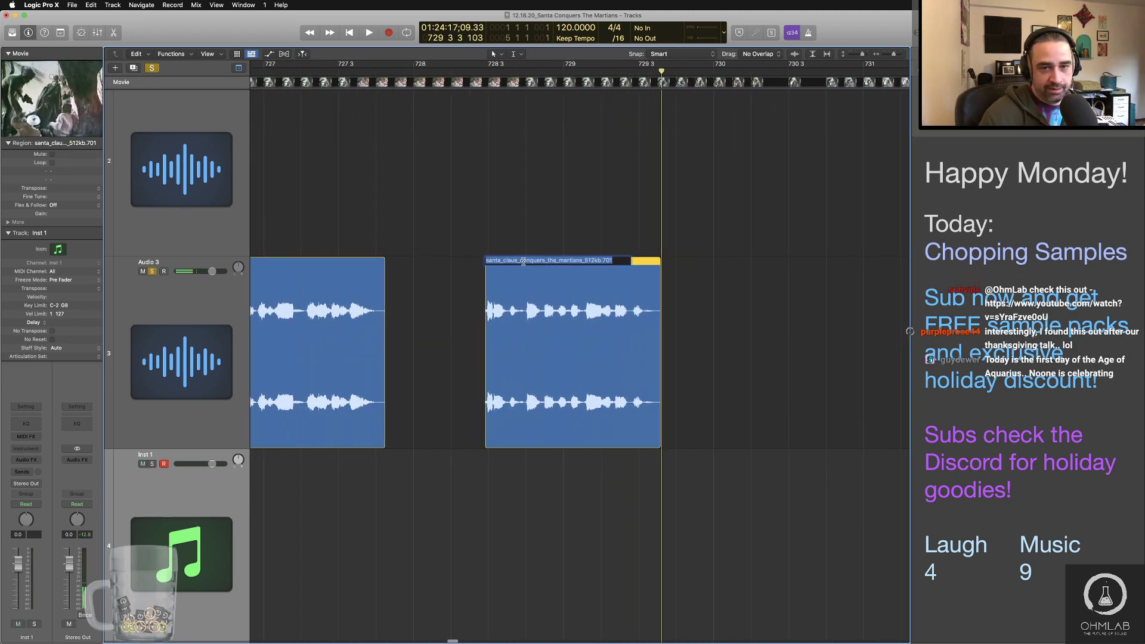
{"action": "type", "text": "Wha"}
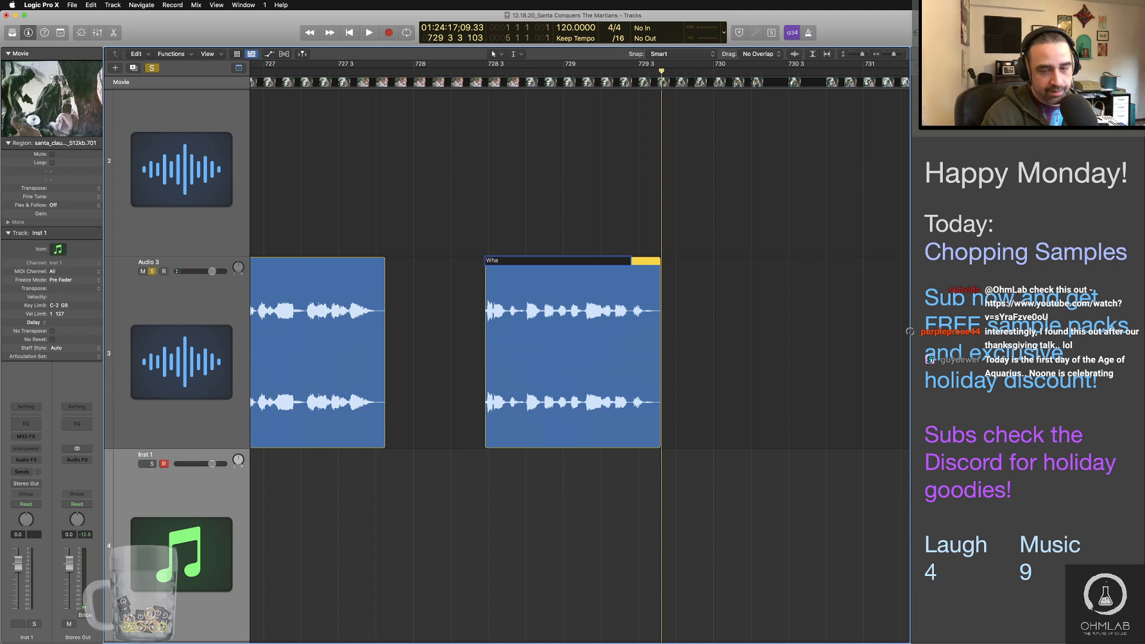
{"action": "type", "text": "t are they do"}
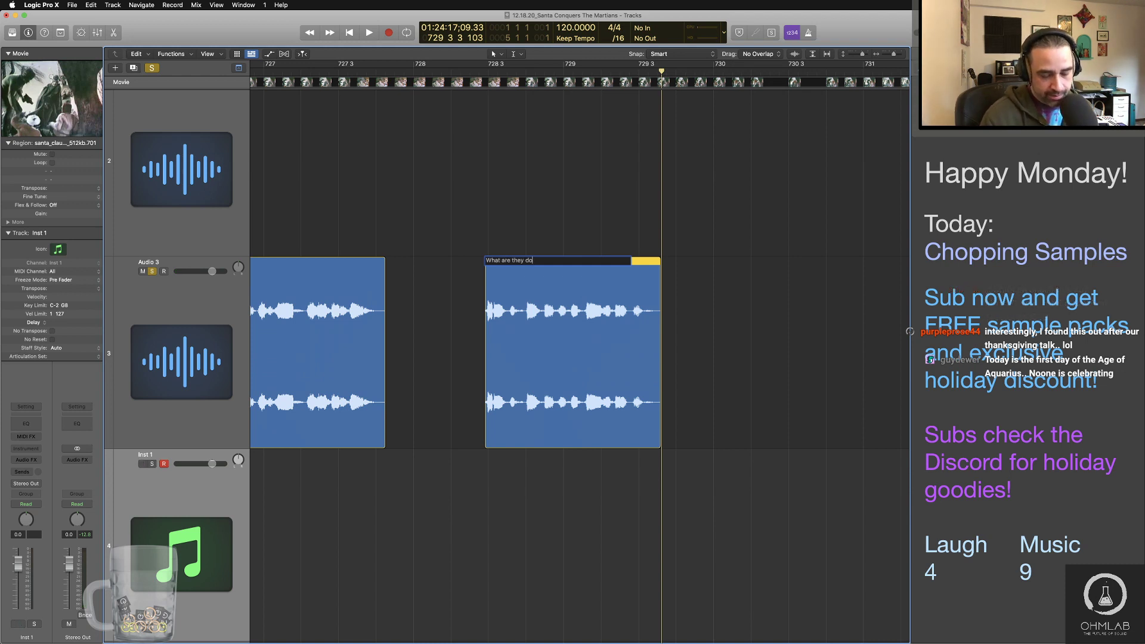
{"action": "type", "text": "ing about this"}
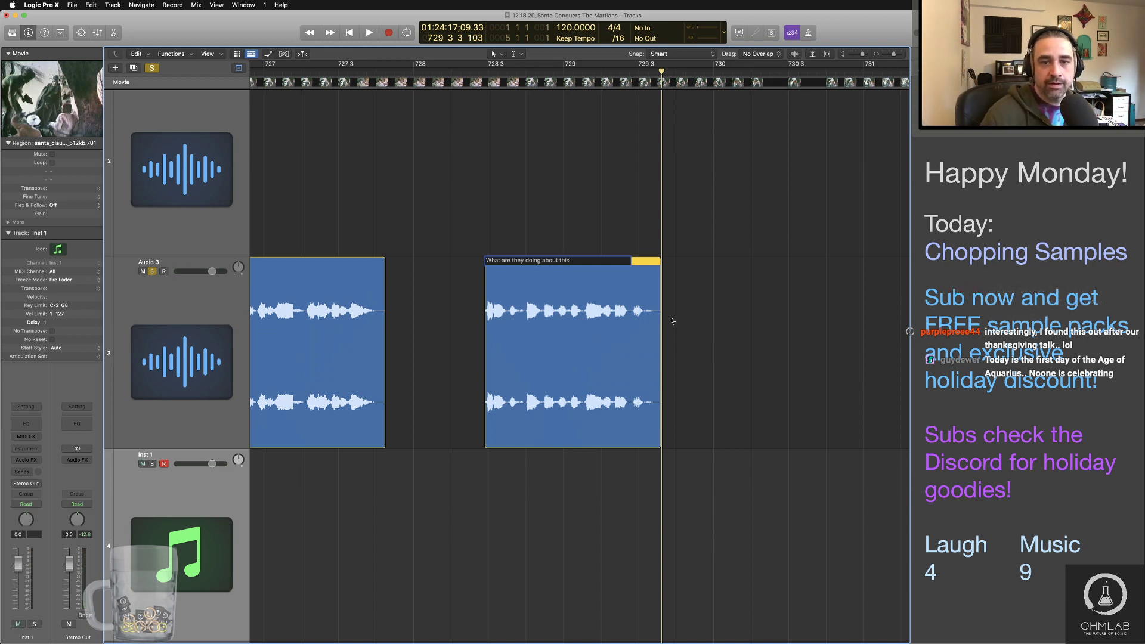
{"action": "left_click", "coordinate": [726, 361]}
Step: Move the next track 2 clip onto Audio 3, starting at position 733 3 3 1, and play it
{"action": "key", "text": "super+Left"}
{"action": "key", "text": "super+Left"}
{"action": "key", "text": "super+Left"}
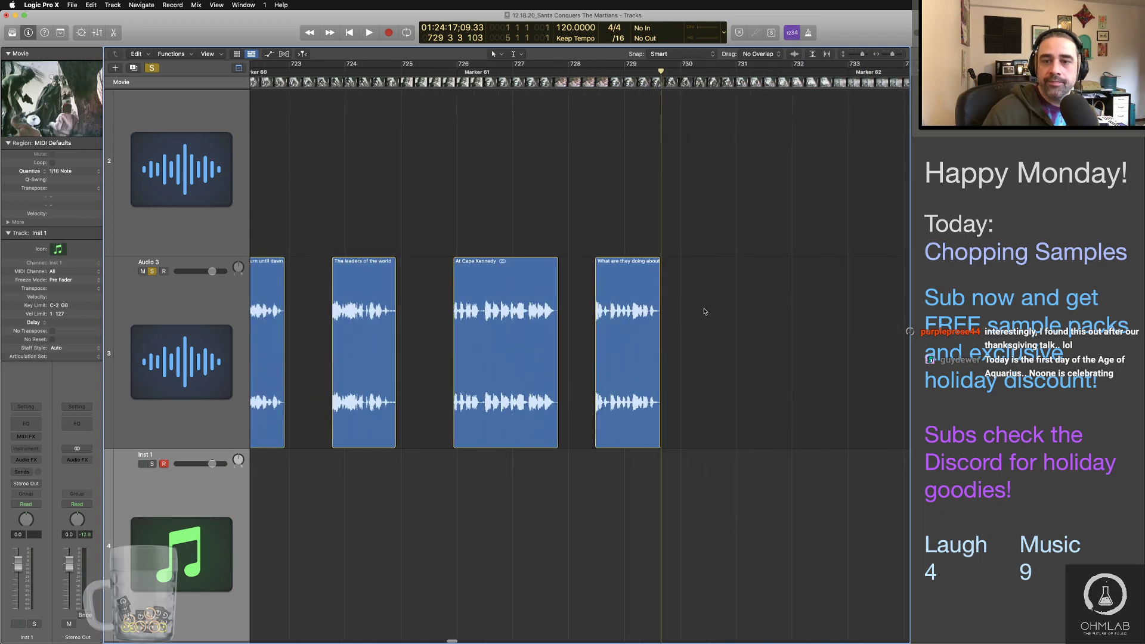
{"action": "scroll", "coordinate": [706, 312], "scroll_direction": "right", "scroll_amount": 9}
{"action": "left_click_drag", "start_coordinate": [721, 221], "coordinate": [386, 298]}
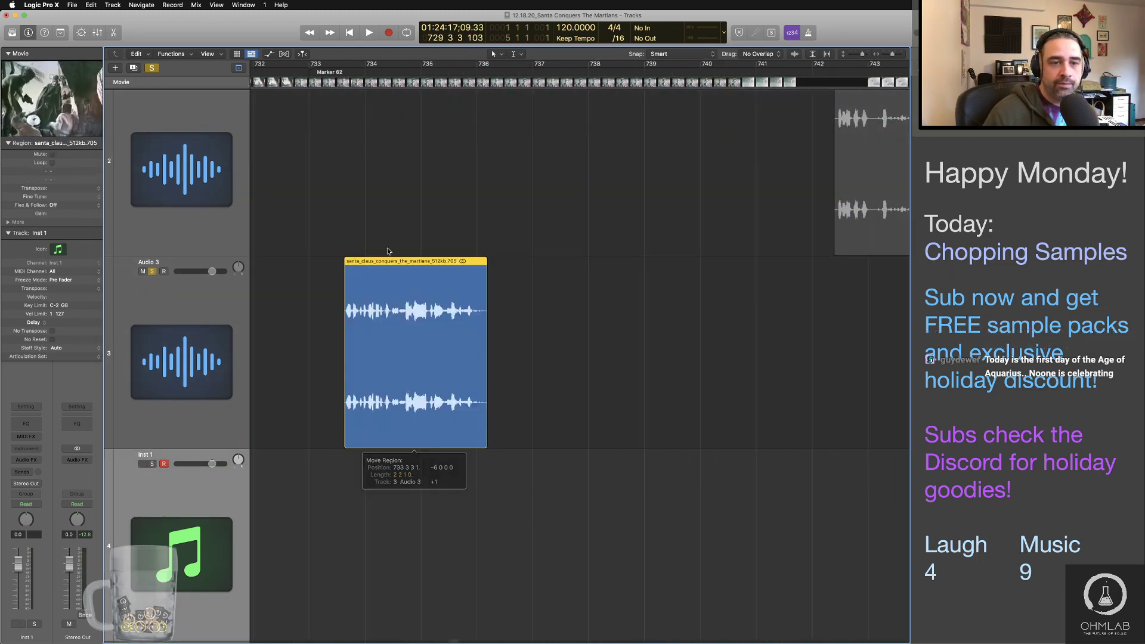
{"action": "left_click", "coordinate": [331, 67]}
{"action": "key", "text": "space"}
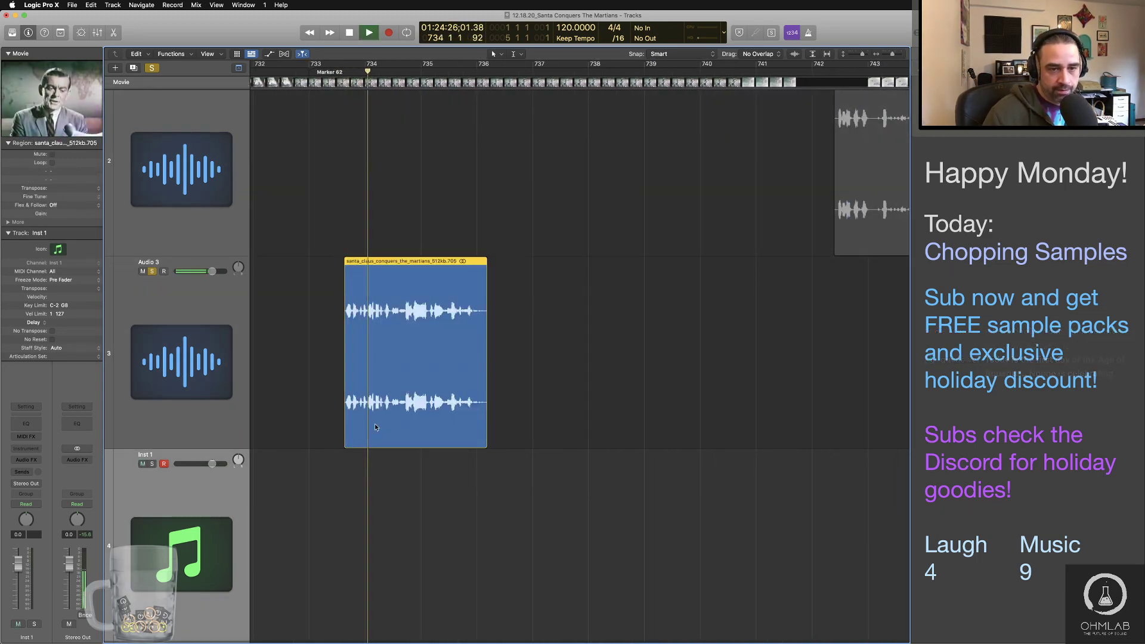
Step: Trim the silence off the start of the clip between bars 733 and 734 and play it to the end
{"action": "key", "text": "space"}
{"action": "key", "text": "super+Right"}
{"action": "key", "text": "super+Right"}
{"action": "key", "text": "super+Right"}
{"action": "key", "text": "super+Right"}
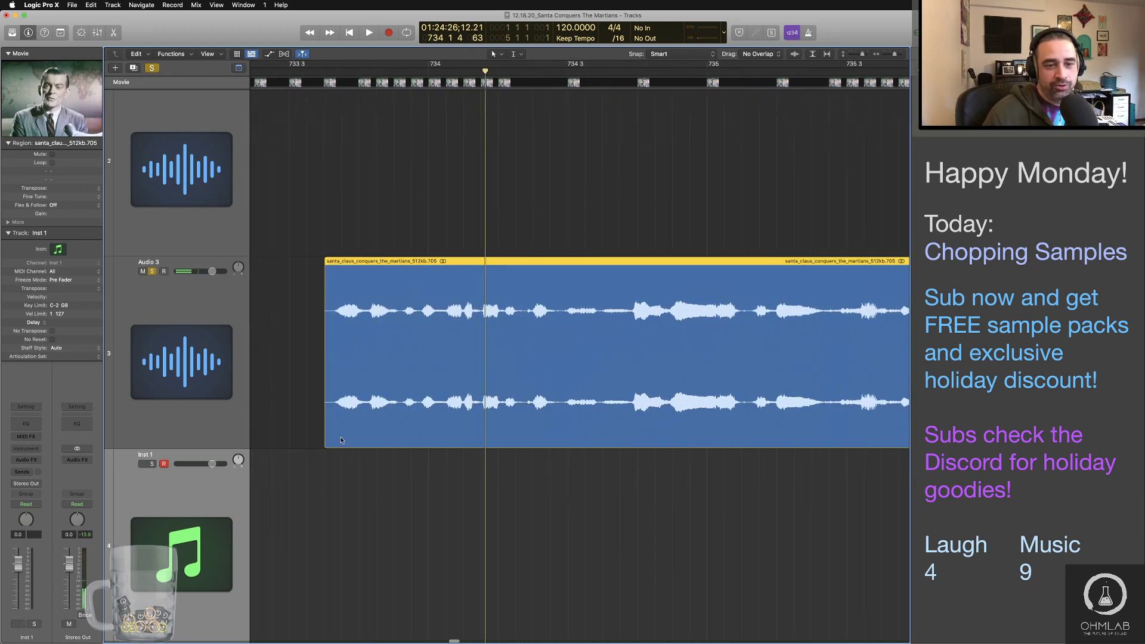
{"action": "left_click_drag", "start_coordinate": [326, 437], "coordinate": [334, 439]}
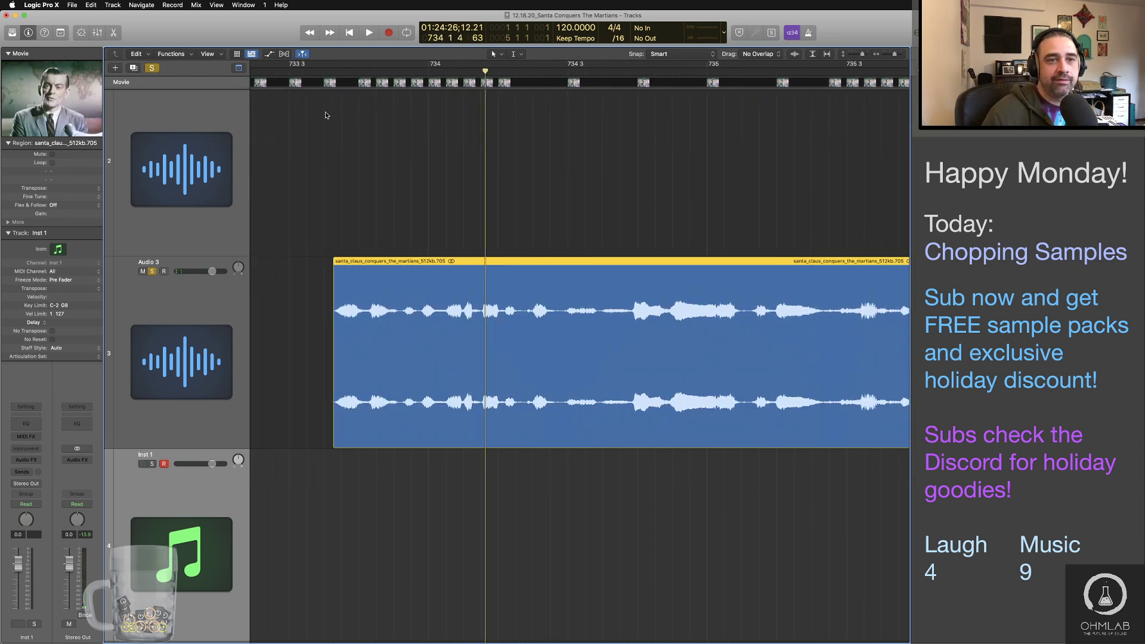
{"action": "key", "text": "space"}
{"action": "key", "text": "super+Left"}
{"action": "key", "text": "super+Left"}
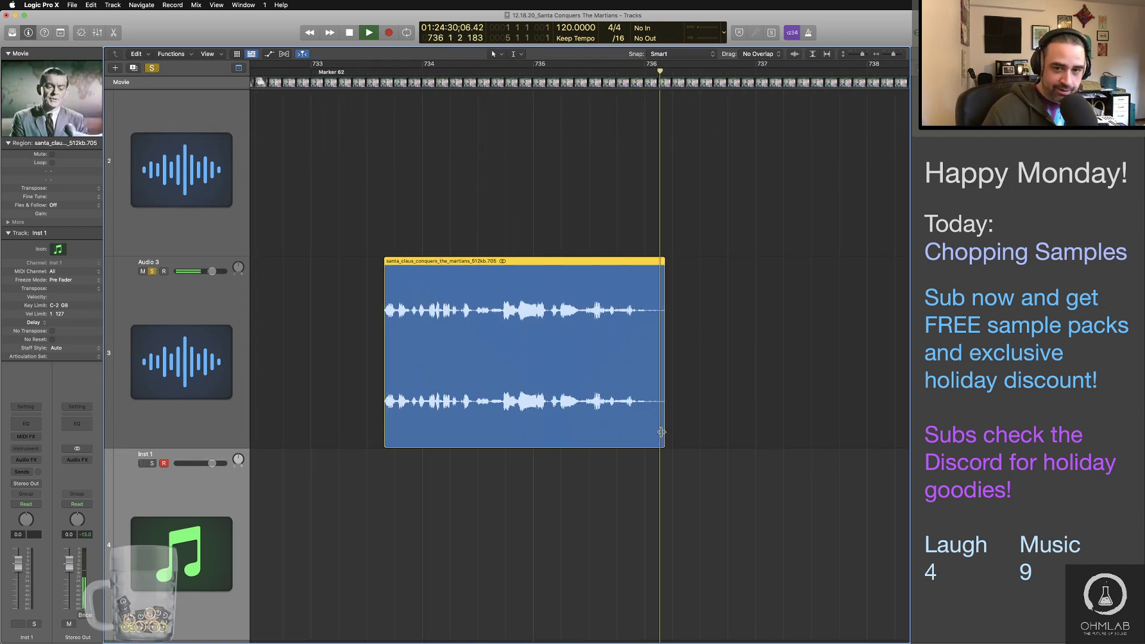
{"action": "key", "text": "space"}
Step: Rename the clip starting between bars 733 and 734 as "We are going to forget about testing"
{"action": "key", "text": "shift+n"}
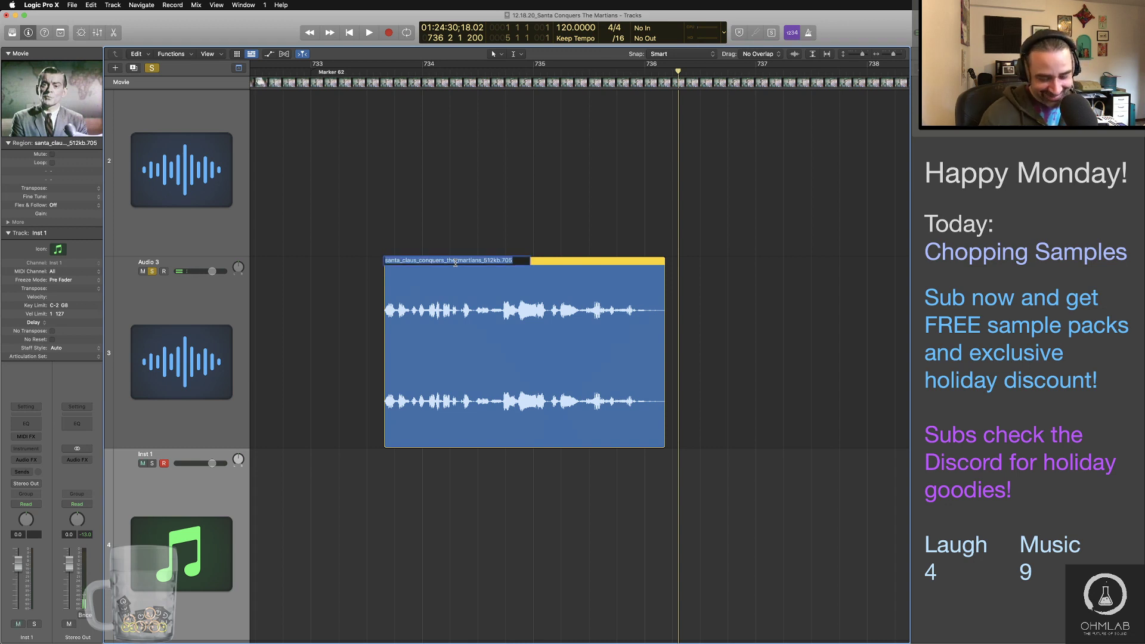
{"action": "type", "text": "We are gpiong to "}
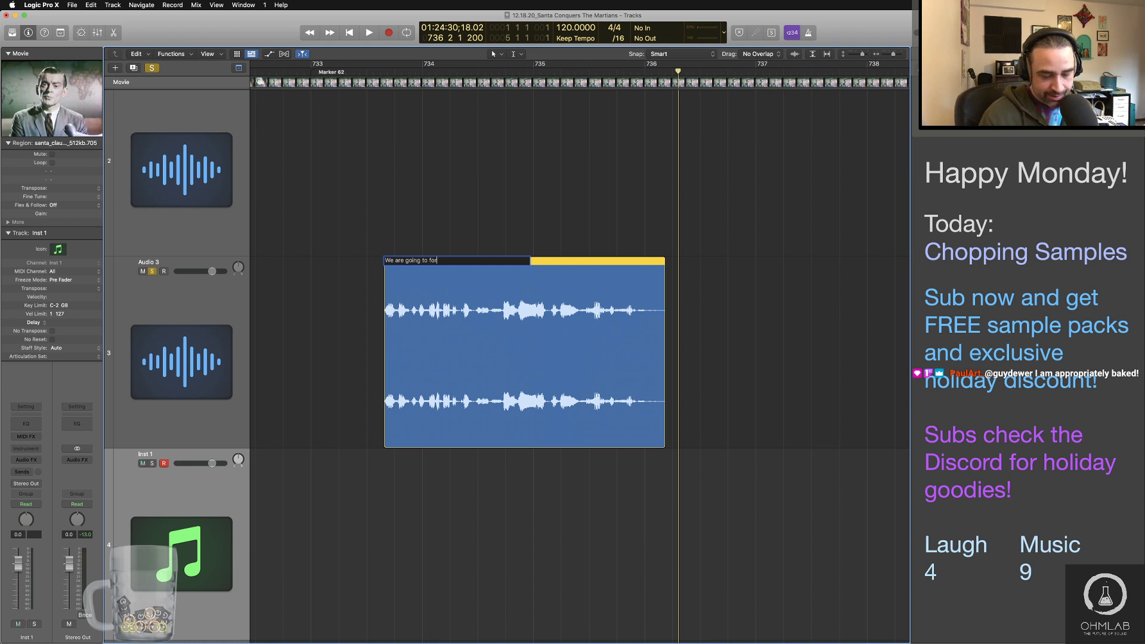
{"action": "type", "text": "forget about testing"}
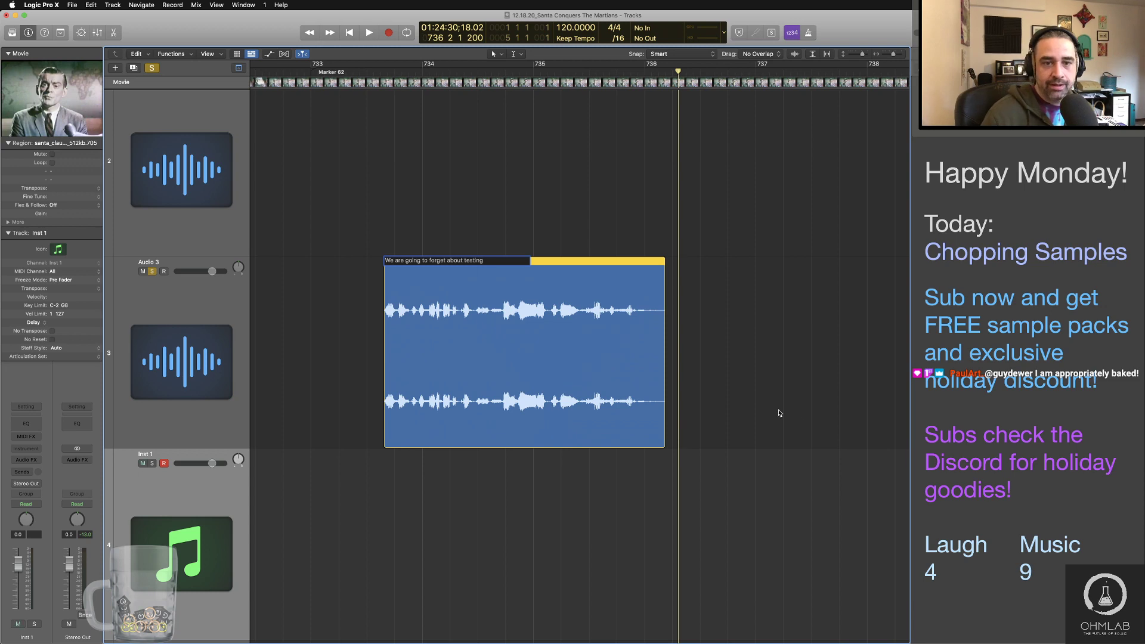
{"action": "left_click", "coordinate": [744, 416]}
Step: Move the next track 2 clip onto Audio 3, starting just after bar 738, and play it
{"action": "key", "text": "super+Left"}
{"action": "key", "text": "super+Left"}
{"action": "key", "text": "super+Left"}
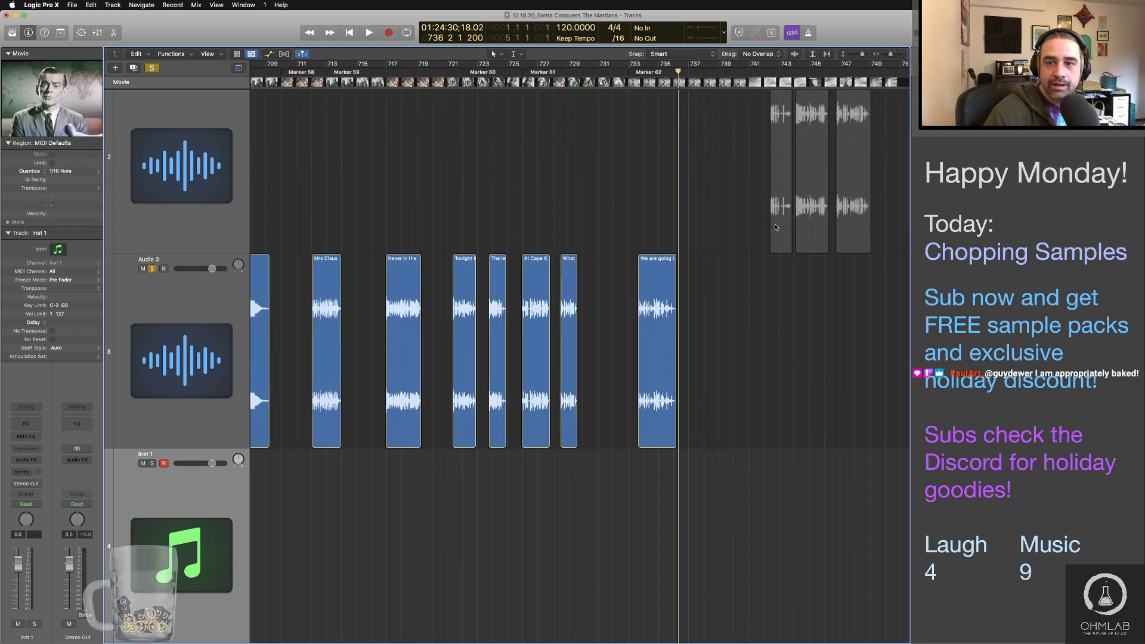
{"action": "left_click_drag", "start_coordinate": [775, 227], "coordinate": [712, 381]}
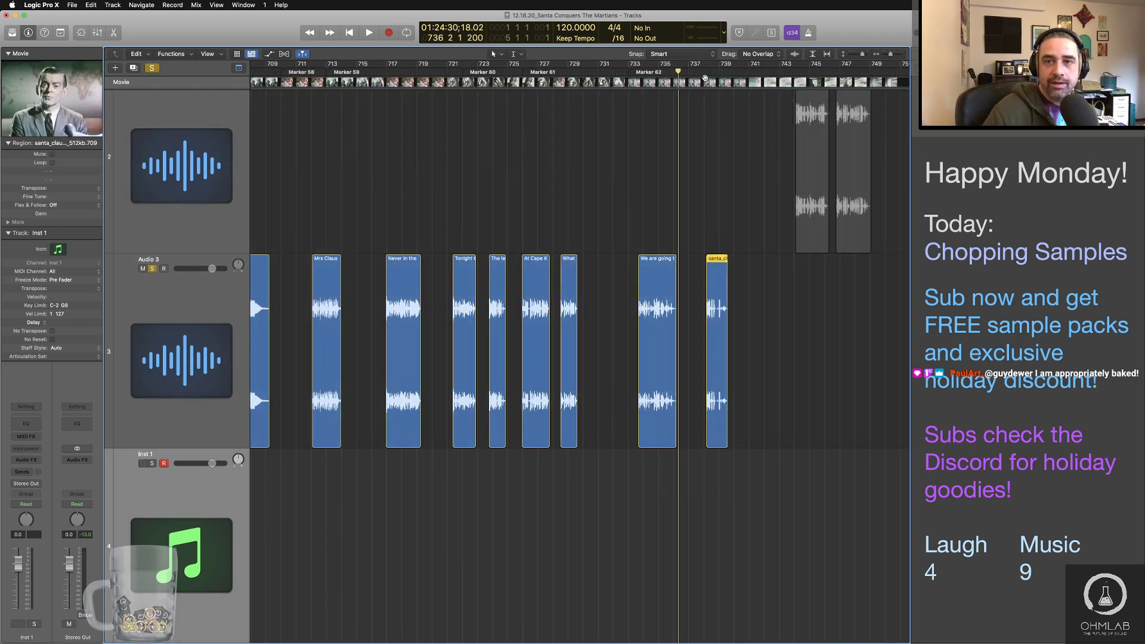
{"action": "left_click", "coordinate": [702, 72]}
{"action": "key", "text": "space"}
{"action": "key", "text": "super+Right"}
{"action": "key", "text": "super+Right"}
{"action": "key", "text": "super+Right"}
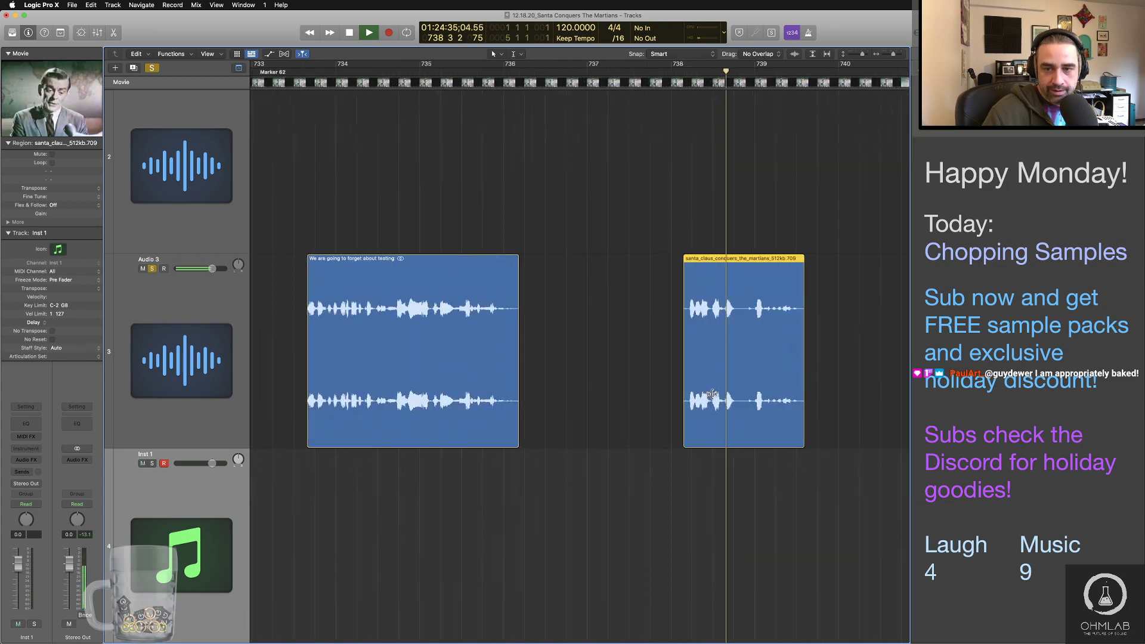
{"action": "key", "text": "super+Right"}
{"action": "key", "text": "space"}
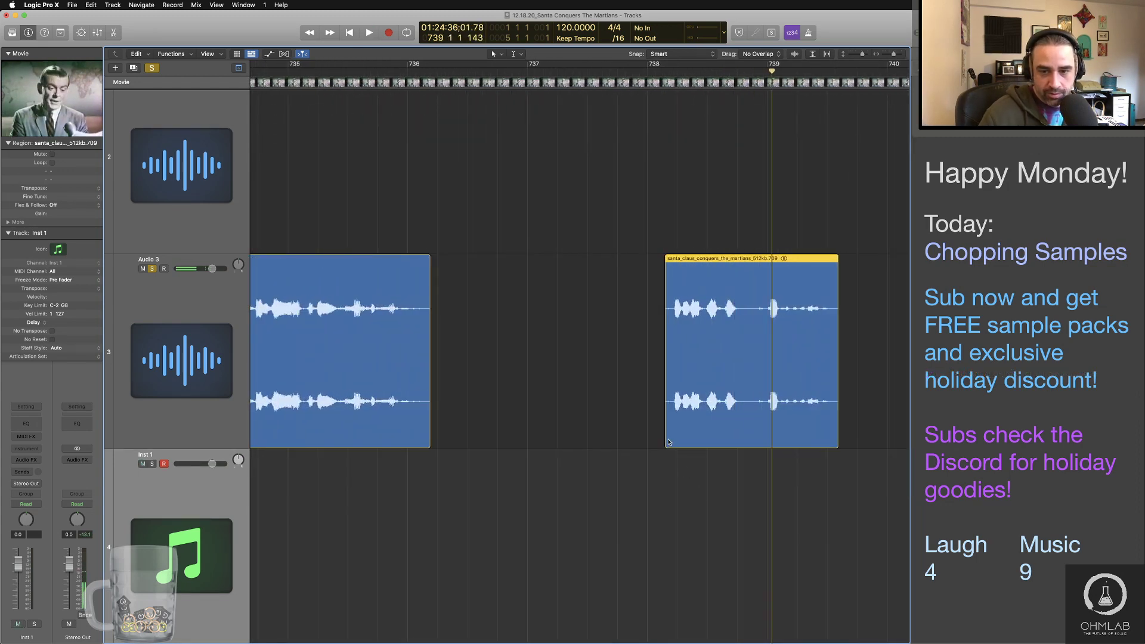
Step: Trim the silence off the start of the clip just after bar 738 and play it to the end
{"action": "left_click_drag", "start_coordinate": [666, 440], "coordinate": [673, 440]}
{"action": "left_click", "coordinate": [640, 72]}
{"action": "key", "text": "space"}
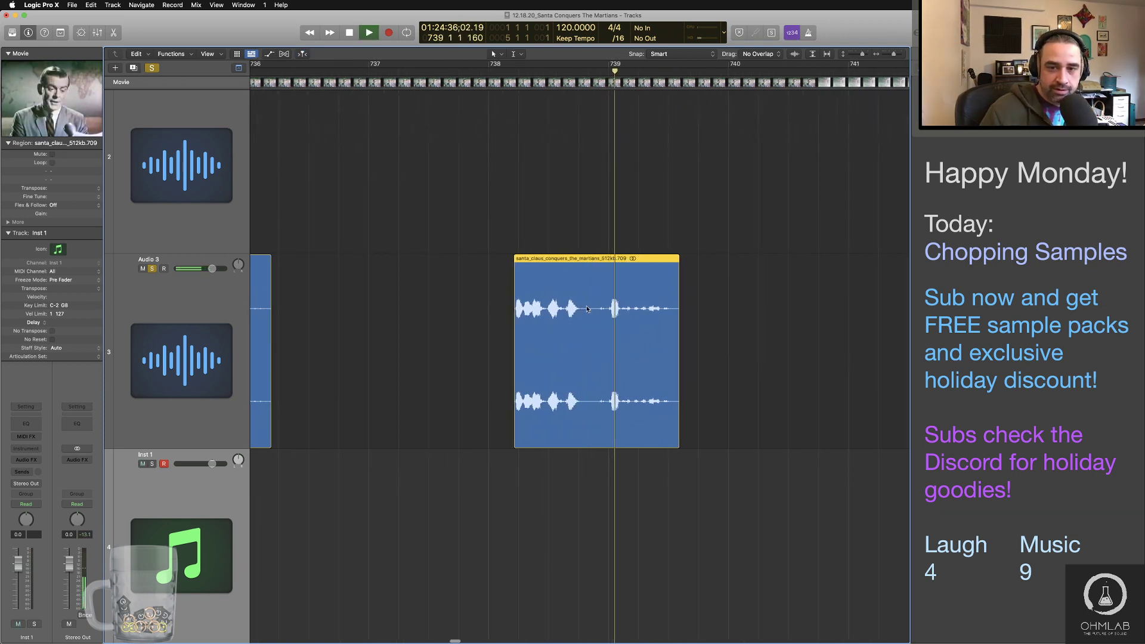
{"action": "key", "text": "space"}
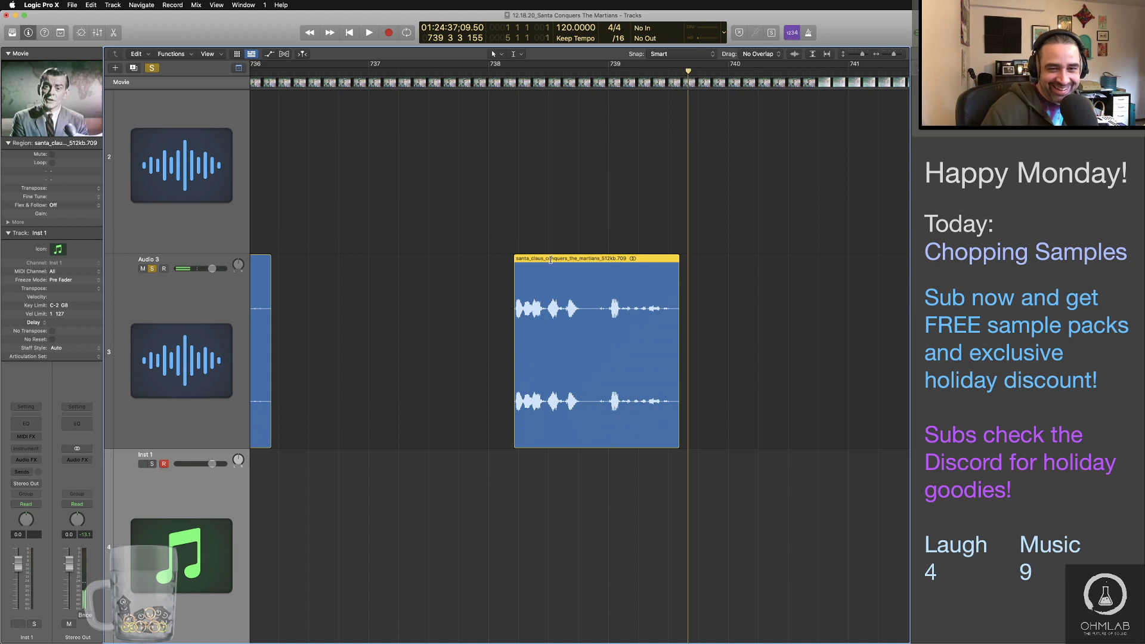
Step: Rename the clip just after bar 738 as "Isn't it risky" and play it again
{"action": "double_click", "coordinate": [550, 260]}
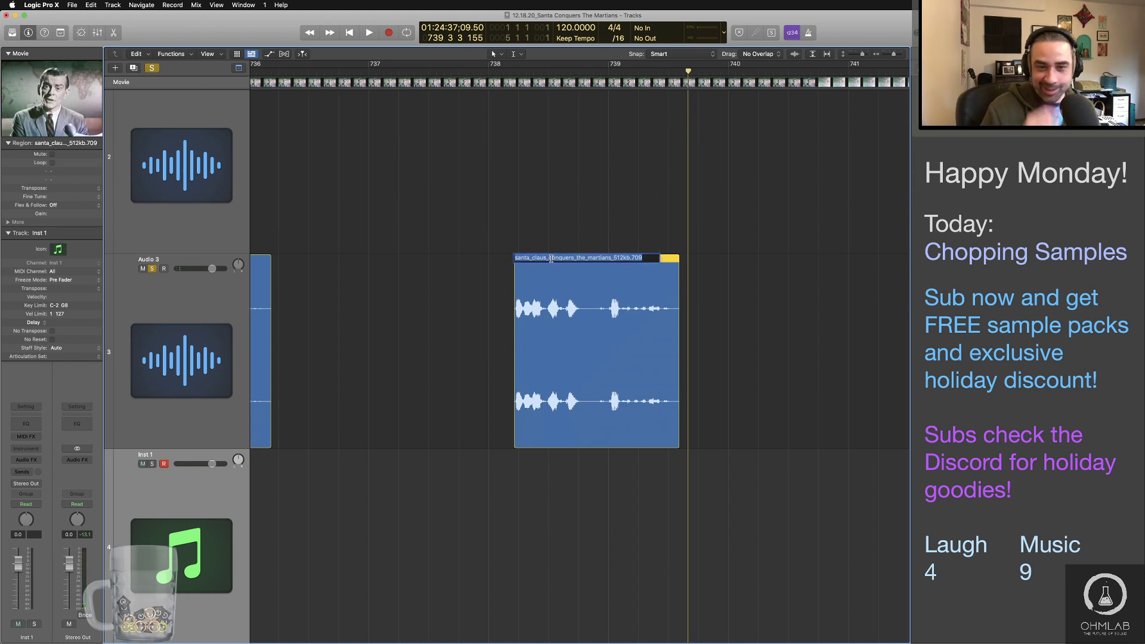
{"action": "type", "text": "Isn"}
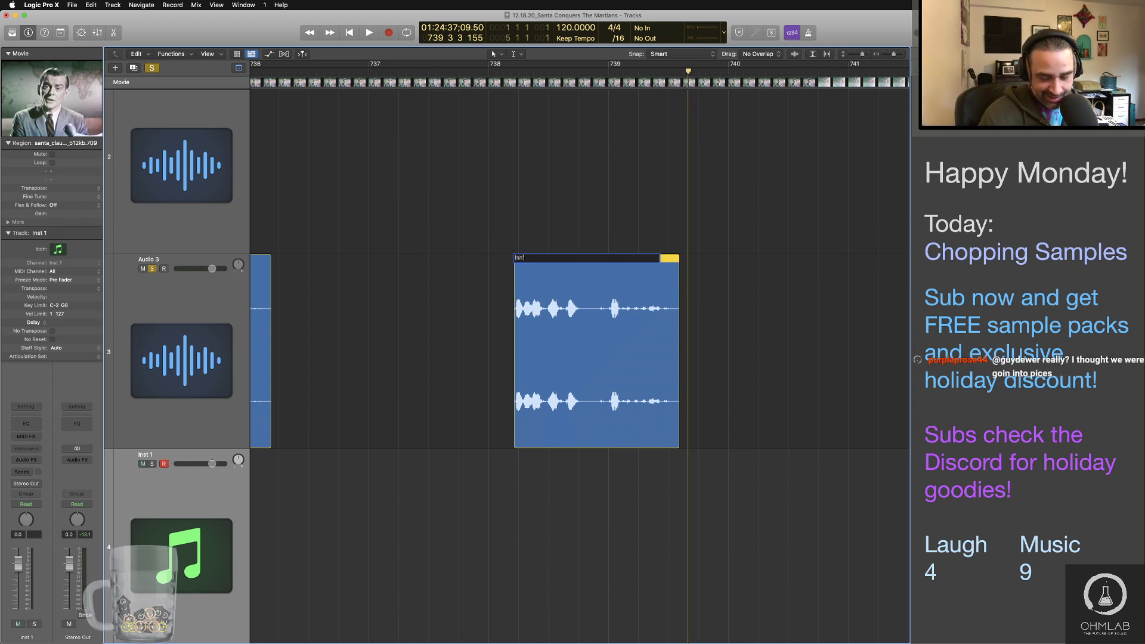
{"action": "type", "text": "'t it risky"}
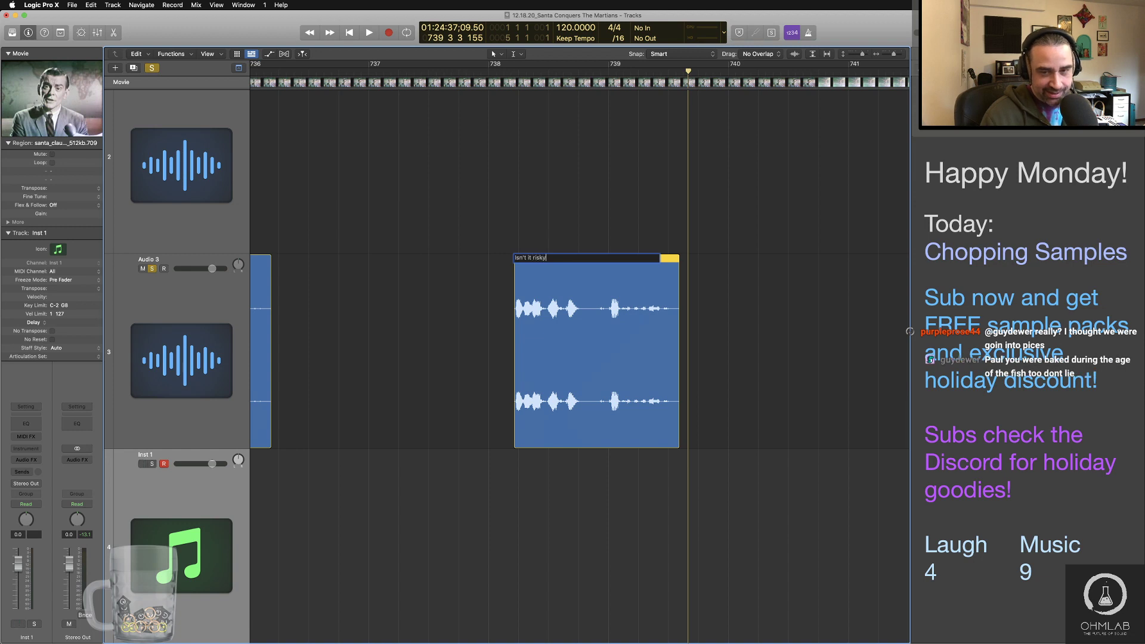
{"action": "left_click", "coordinate": [493, 366]}
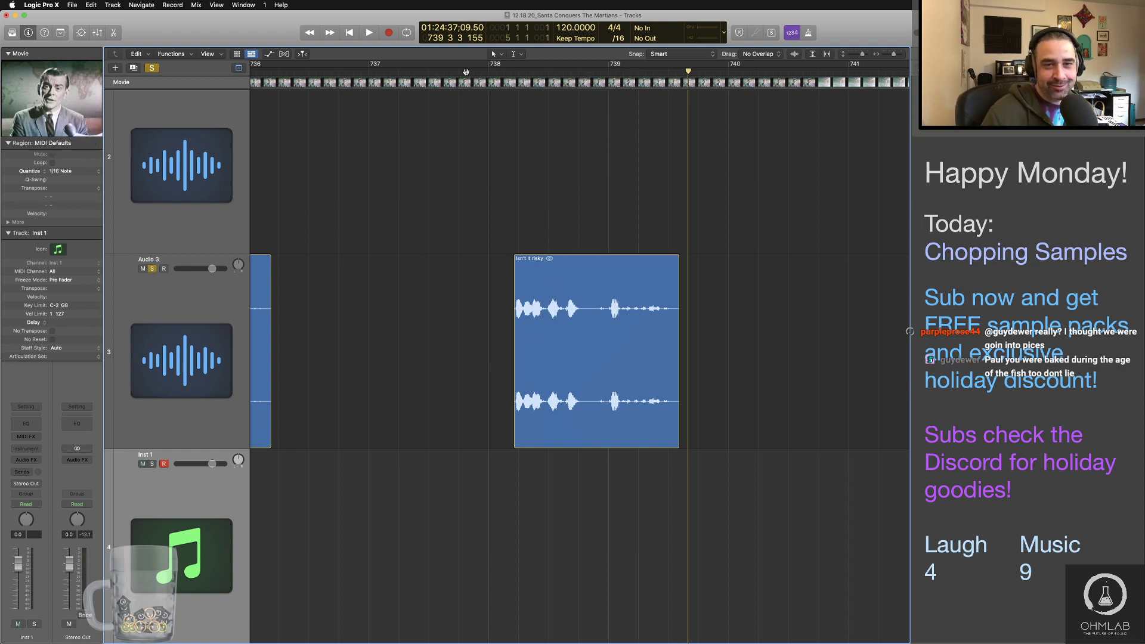
{"action": "left_click", "coordinate": [466, 70]}
{"action": "key", "text": "space"}
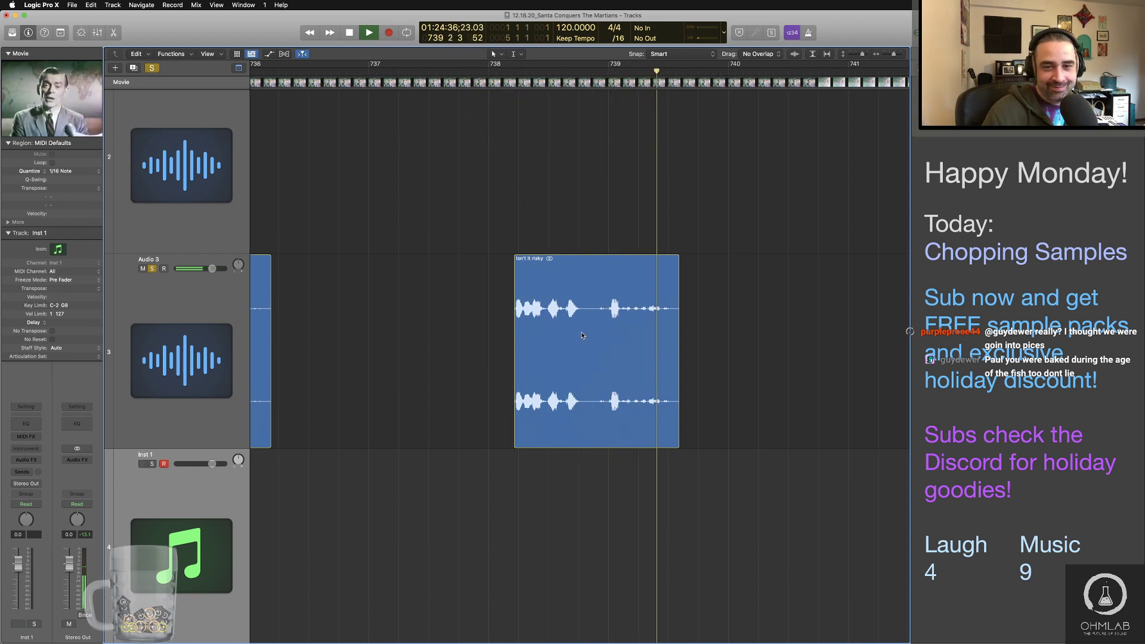
Step: Move the next track 2 clip onto Audio 3, starting between bars 740 and 741, and play it from just before its start
{"action": "key", "text": "space"}
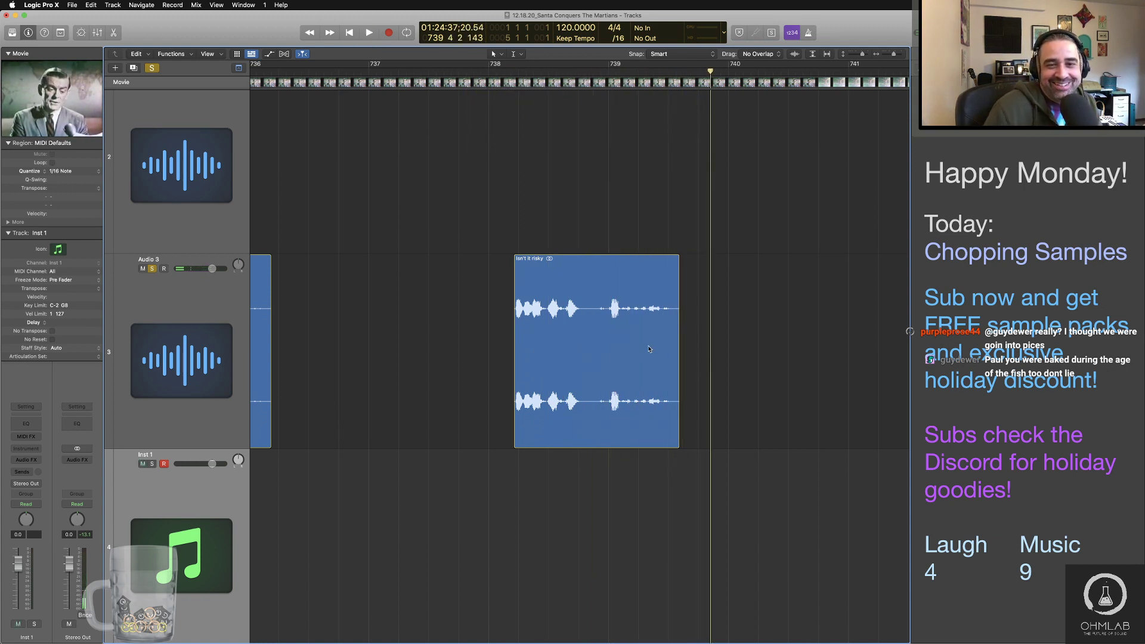
{"action": "scroll", "coordinate": [649, 349], "scroll_direction": "right", "scroll_amount": 10}
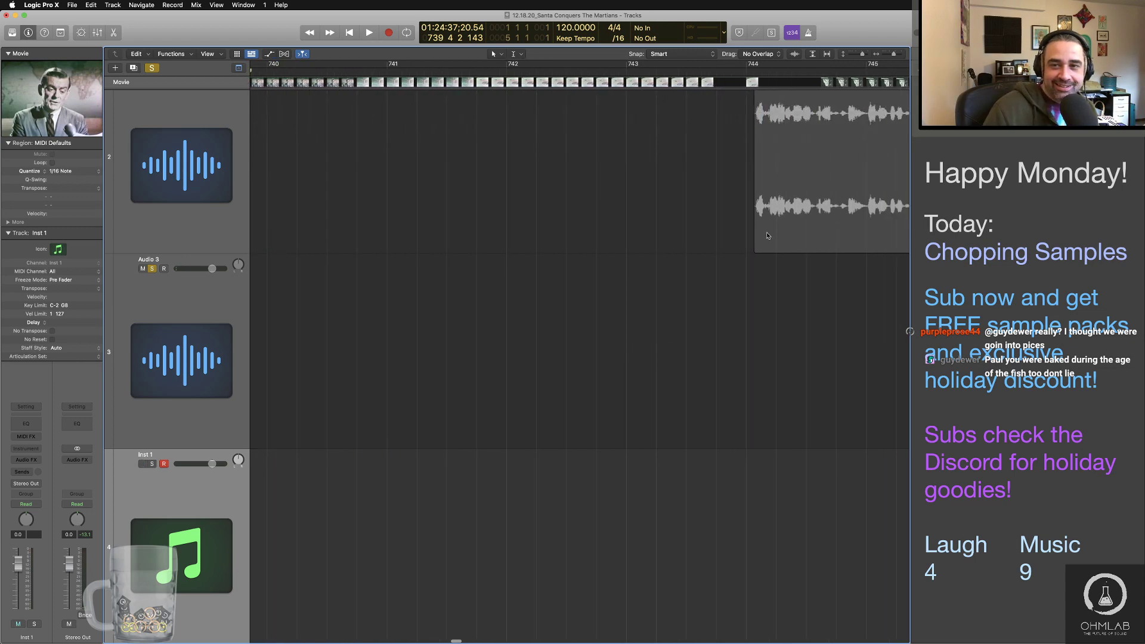
{"action": "left_click_drag", "start_coordinate": [452, 321], "coordinate": [423, 346]}
{"action": "left_click", "coordinate": [328, 69]}
{"action": "key", "text": "space"}
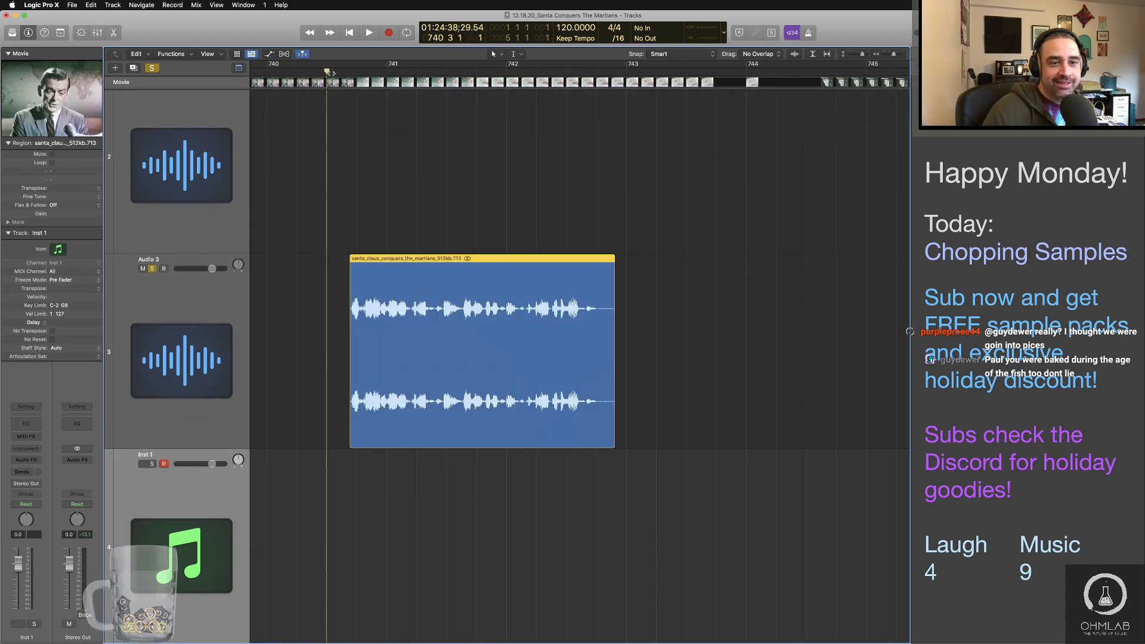
Step: Trim the silence off the start of the clip between bars 740 and 741 and play it to the end
{"action": "key", "text": "space"}
{"action": "scroll", "coordinate": [343, 428], "scroll_direction": "up", "scroll_amount": 5}
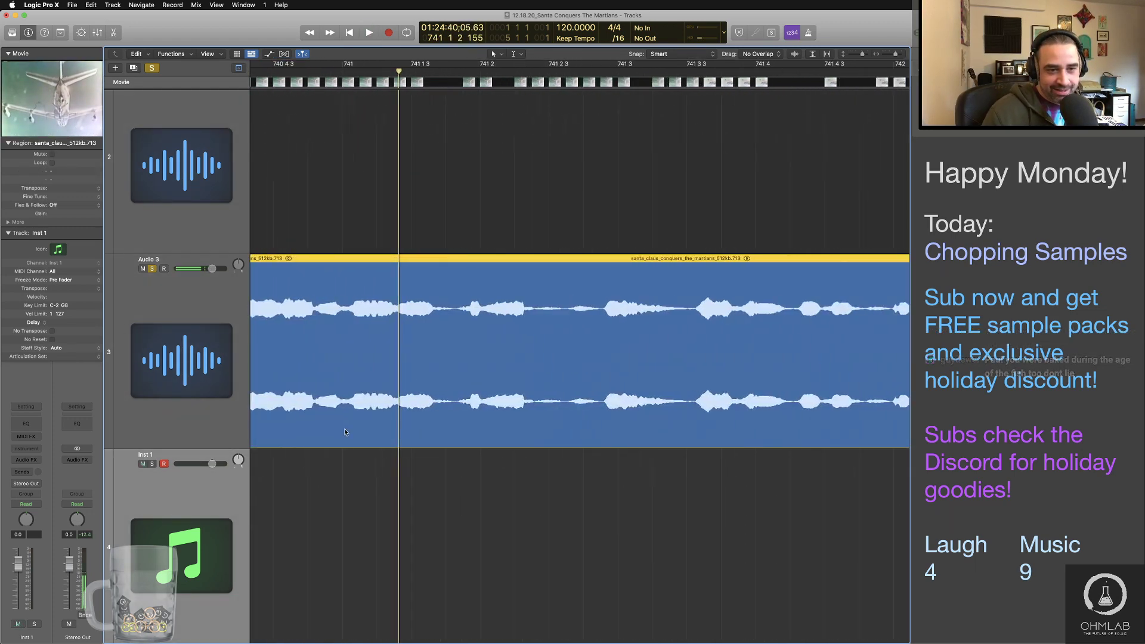
{"action": "scroll", "coordinate": [344, 429], "scroll_direction": "left", "scroll_amount": 3}
{"action": "scroll", "coordinate": [341, 431], "scroll_direction": "left", "scroll_amount": 2}
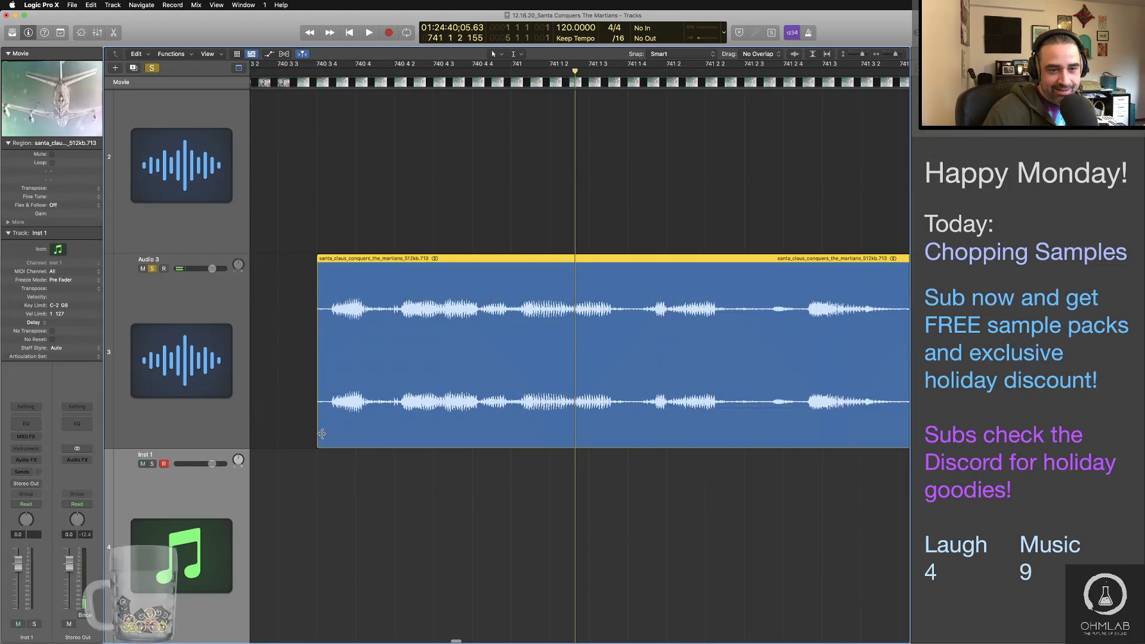
{"action": "left_click_drag", "start_coordinate": [317, 434], "coordinate": [331, 434]}
{"action": "key", "text": "space"}
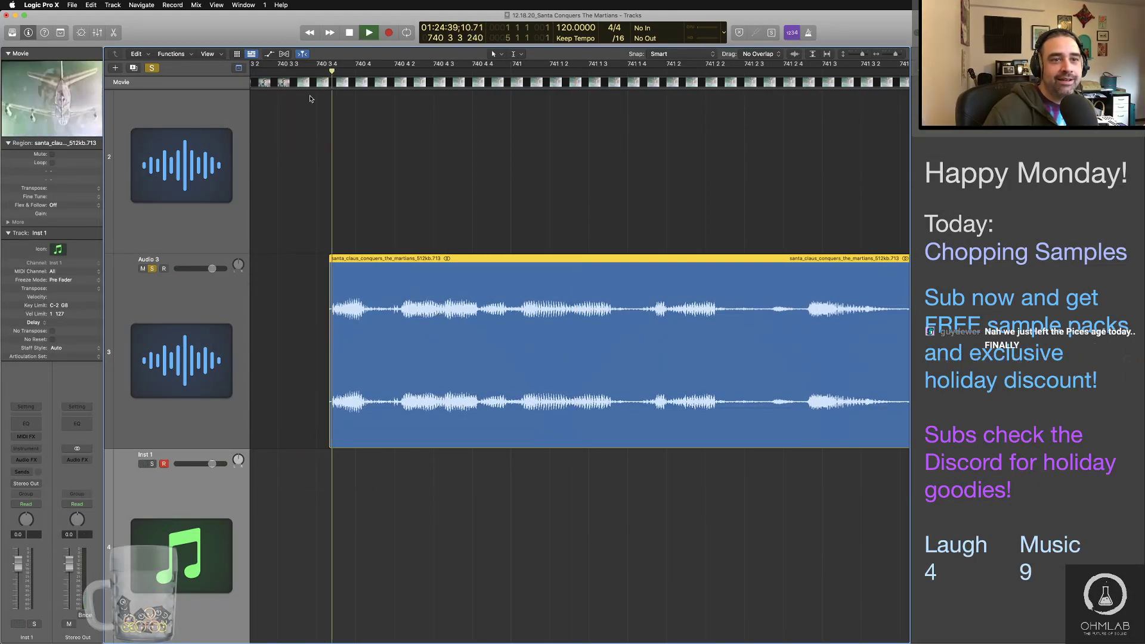
{"action": "scroll", "coordinate": [491, 347], "scroll_direction": "down", "scroll_amount": 5}
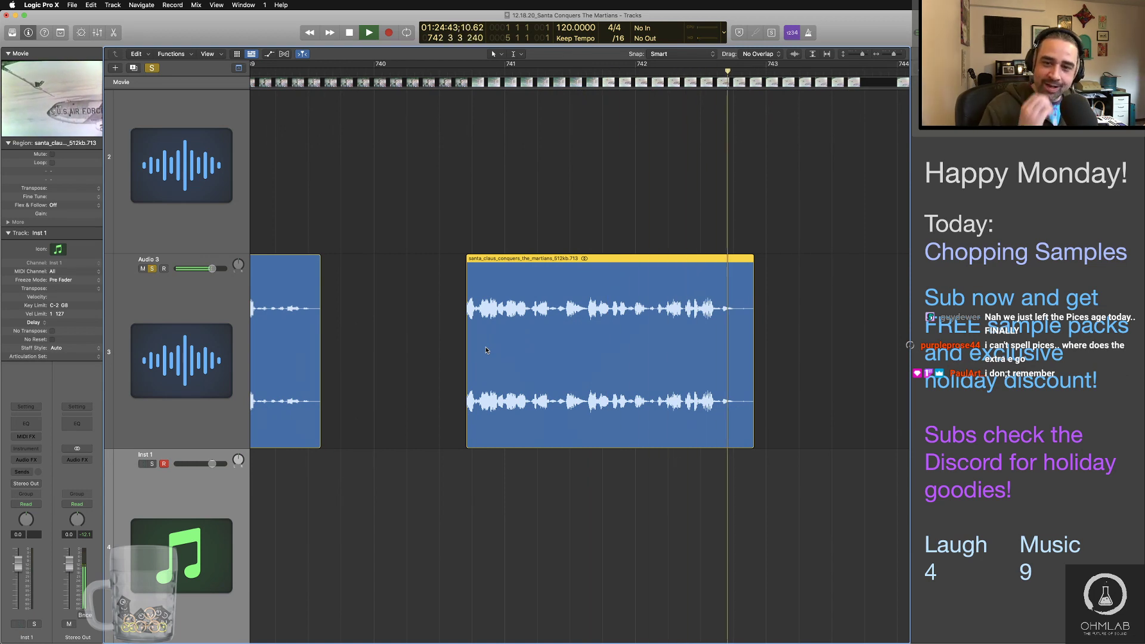
Step: Rename the clip starting between bars 740 and 741 as "Every one of our astronauts is begging"
{"action": "key", "text": "space"}
{"action": "double_click", "coordinate": [491, 259]}
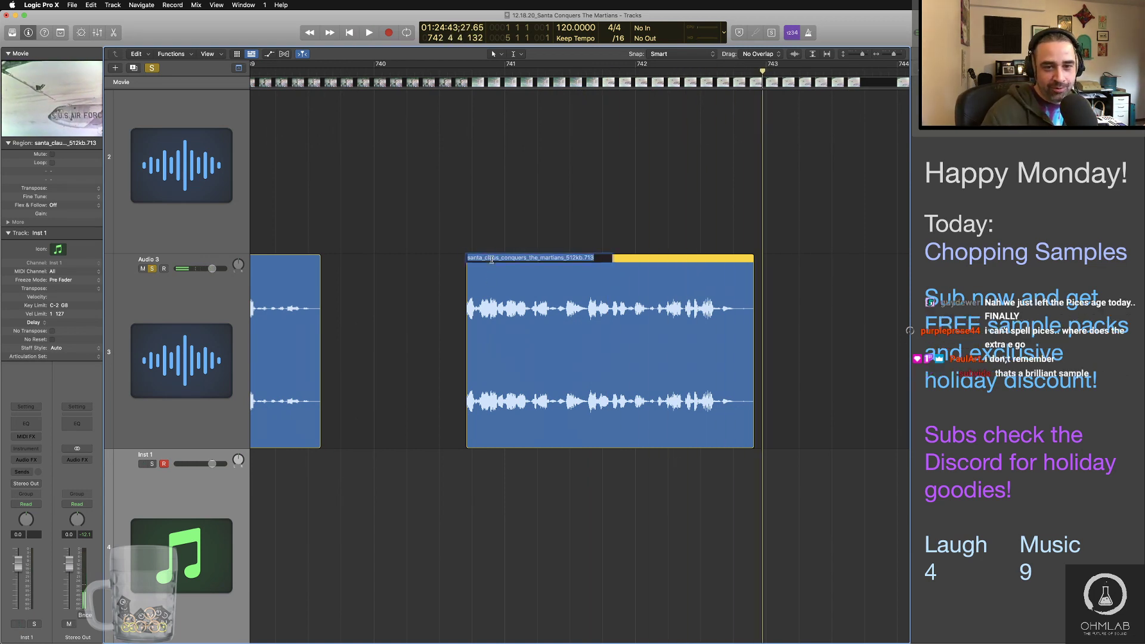
{"action": "type", "text": "Ev"}
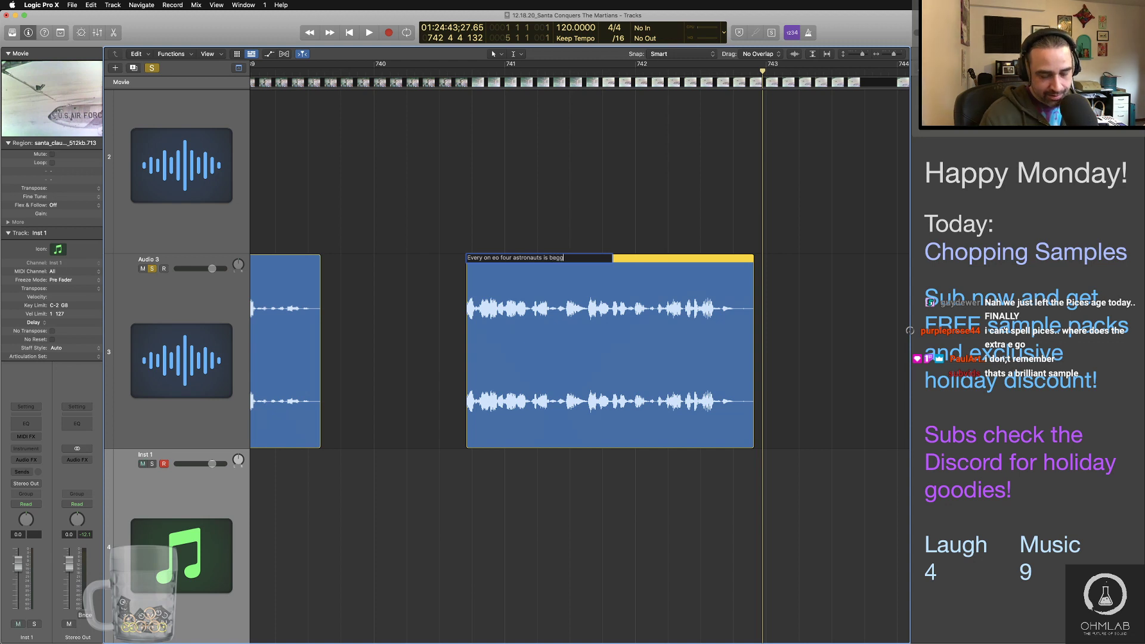
{"action": "type", "text": "ing"}
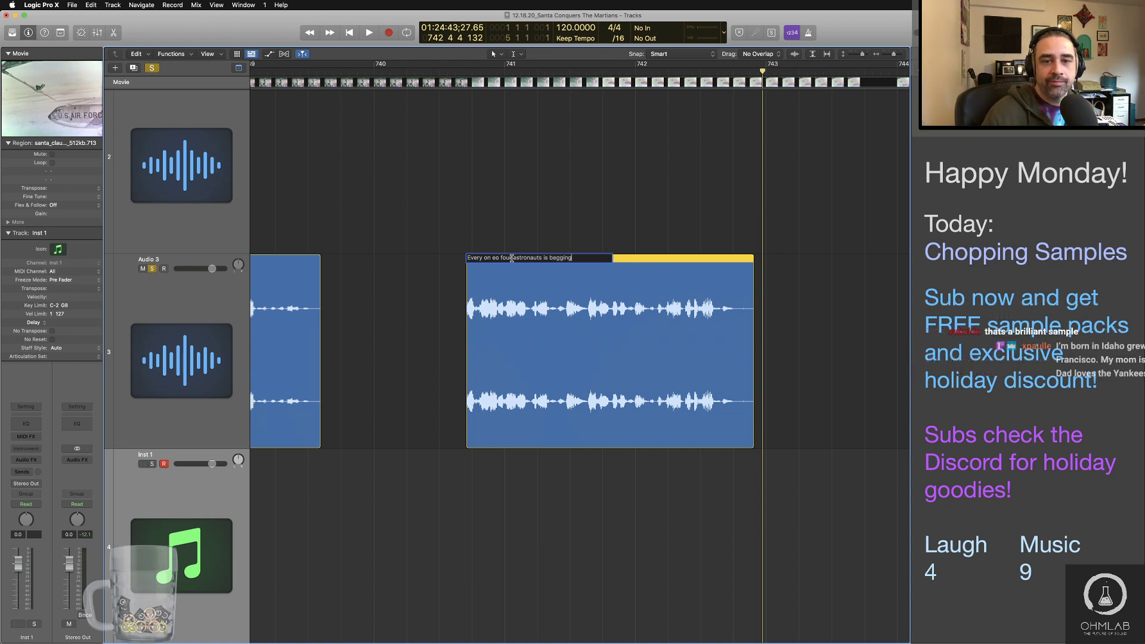
{"action": "left_click_drag", "start_coordinate": [511, 258], "coordinate": [493, 258]}
{"action": "type", "text": "e of our"}
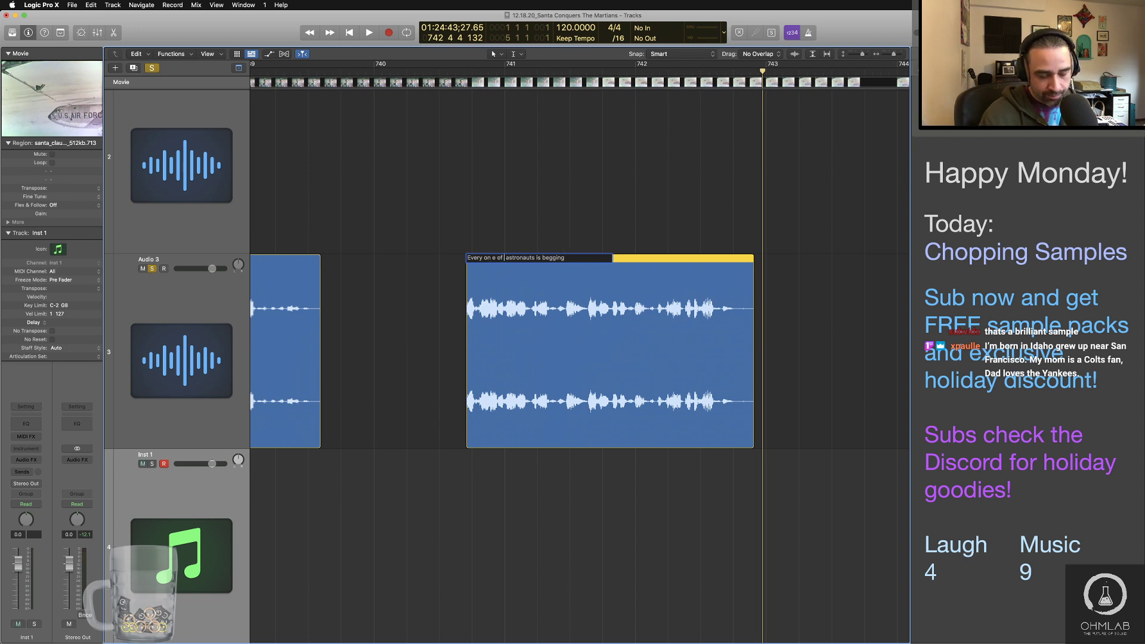
{"action": "key", "text": "BackSpace"}
{"action": "key", "text": "BackSpace"}
{"action": "key", "text": "BackSpace"}
{"action": "key", "text": "BackSpace"}
{"action": "key", "text": "BackSpace"}
{"action": "key", "text": "BackSpace"}
{"action": "key", "text": "BackSpace"}
{"action": "key", "text": "BackSpace"}
{"action": "key", "text": "BackSpace"}
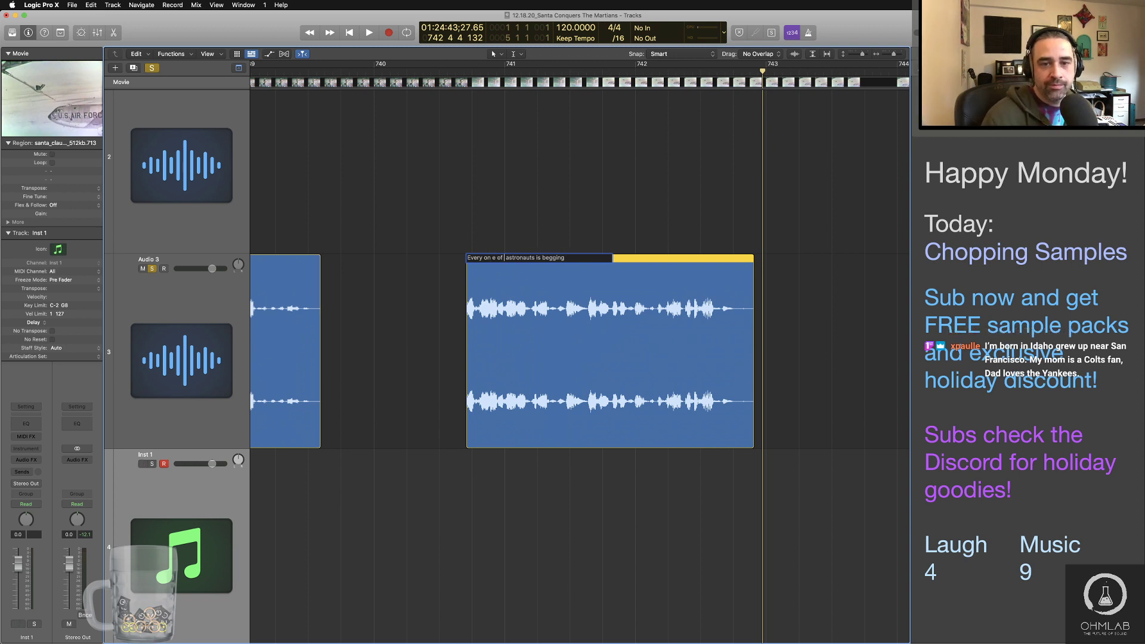
{"action": "type", "text": "e"}
{"action": "type", "text": " of our"}
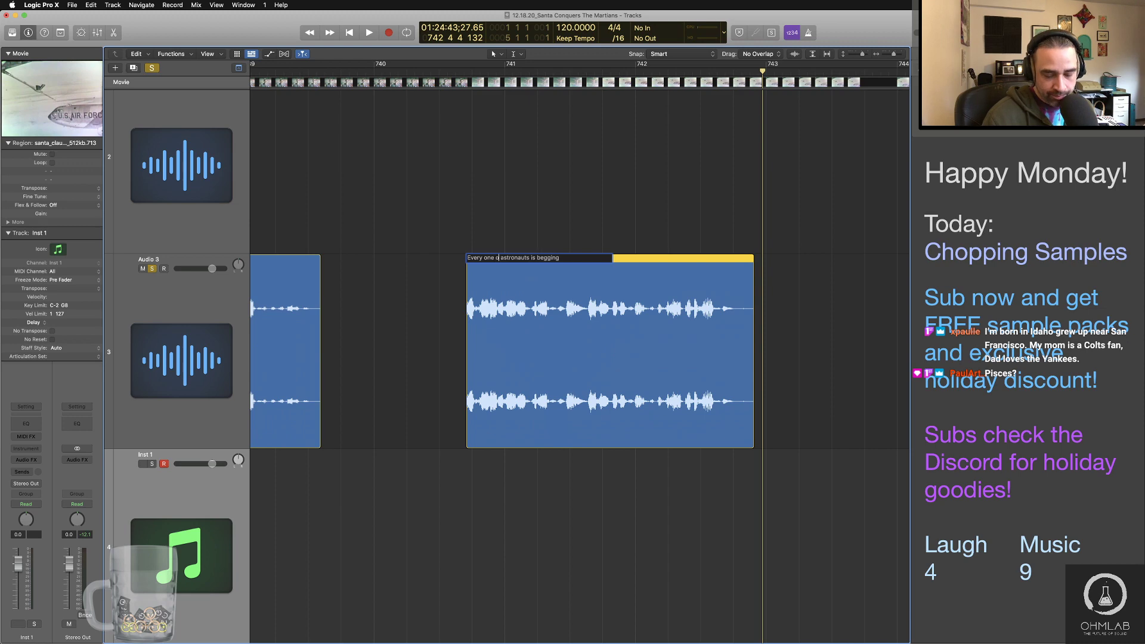
{"action": "left_click", "coordinate": [797, 366]}
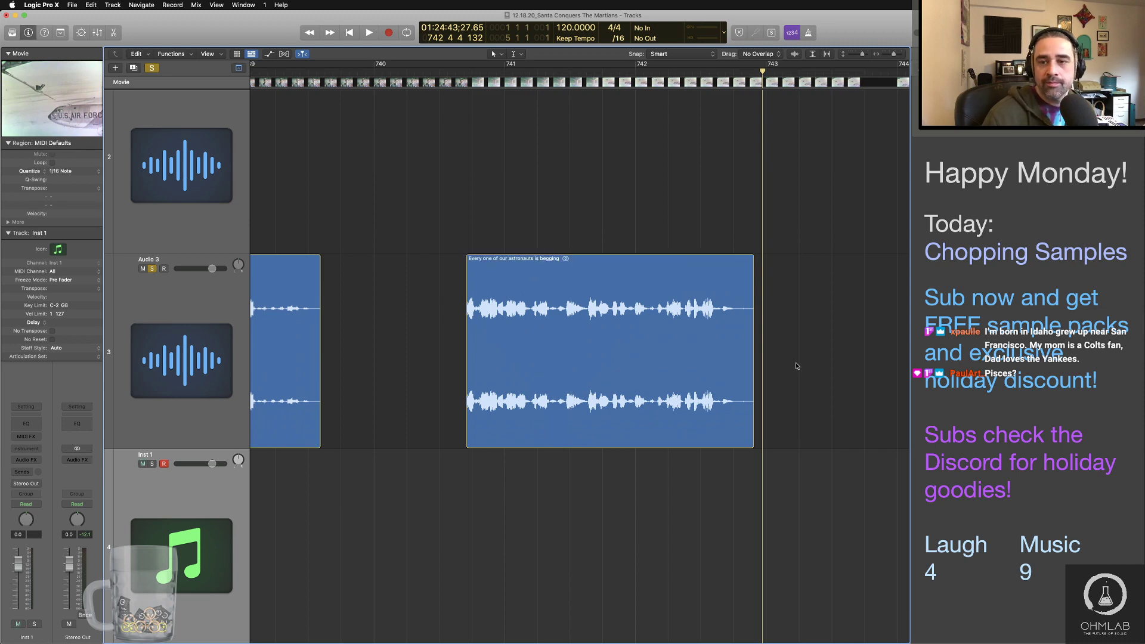
Step: Move the next track 2 clip onto Audio 3, starting at about bar 744, and play it
{"action": "key", "text": "super+Left"}
{"action": "key", "text": "super+Left"}
{"action": "key", "text": "super+Left"}
{"action": "key", "text": "super+Left"}
{"action": "scroll", "coordinate": [668, 349], "scroll_direction": "right", "scroll_amount": 5}
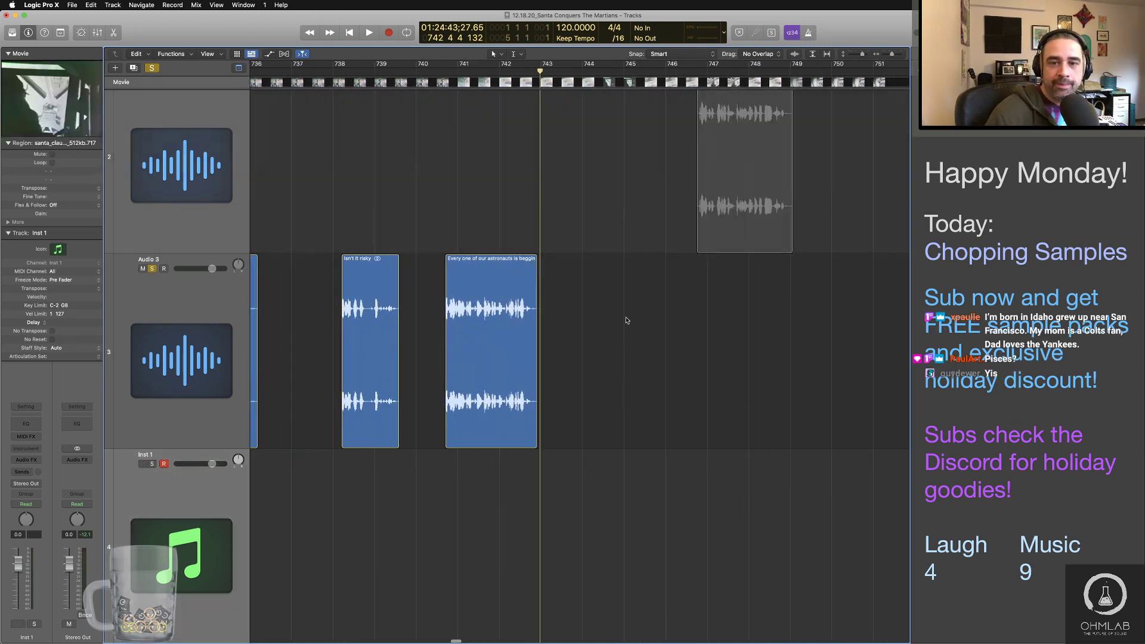
{"action": "left_click_drag", "start_coordinate": [740, 173], "coordinate": [624, 353]}
{"action": "left_click", "coordinate": [574, 71]}
{"action": "key", "text": "space"}
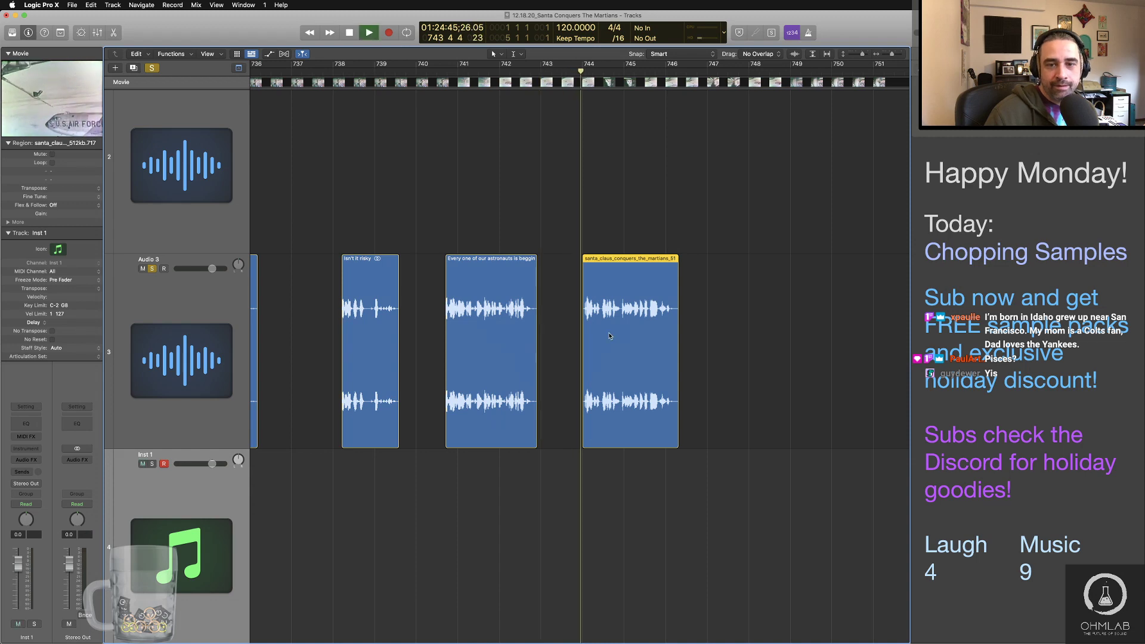
Step: Trim the silence off the start of the clip at bar 744 and play it through from just before its start
{"action": "key", "text": "super+Right"}
{"action": "key", "text": "super+Right"}
{"action": "key", "text": "super+Right"}
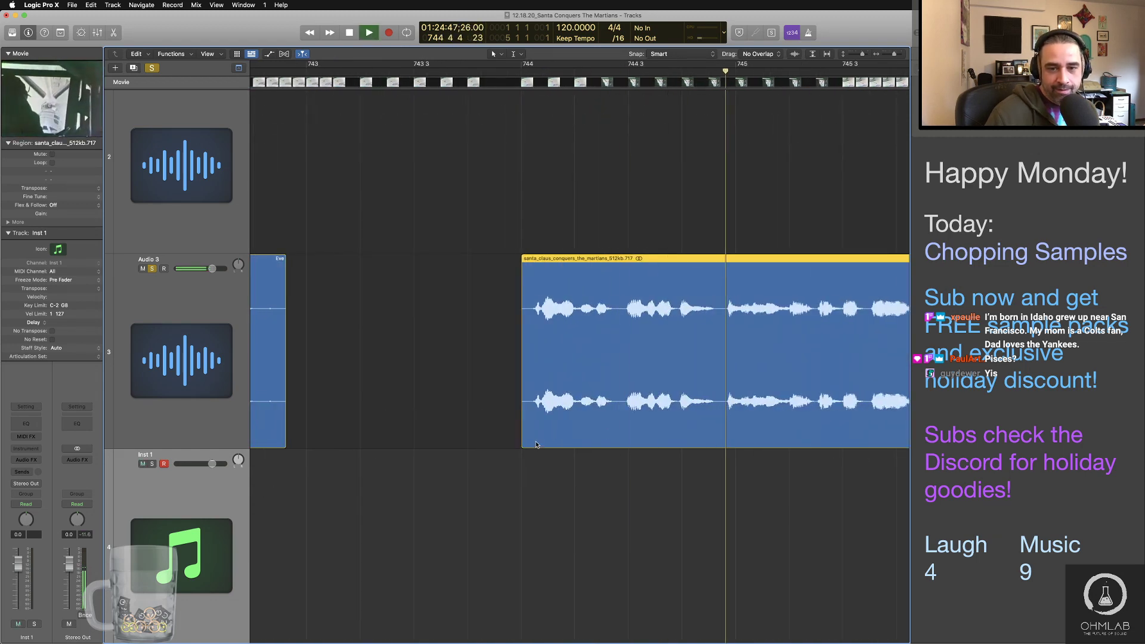
{"action": "key", "text": "space"}
{"action": "left_click_drag", "start_coordinate": [523, 435], "coordinate": [534, 435]}
{"action": "left_click", "coordinate": [442, 73]}
{"action": "key", "text": "space"}
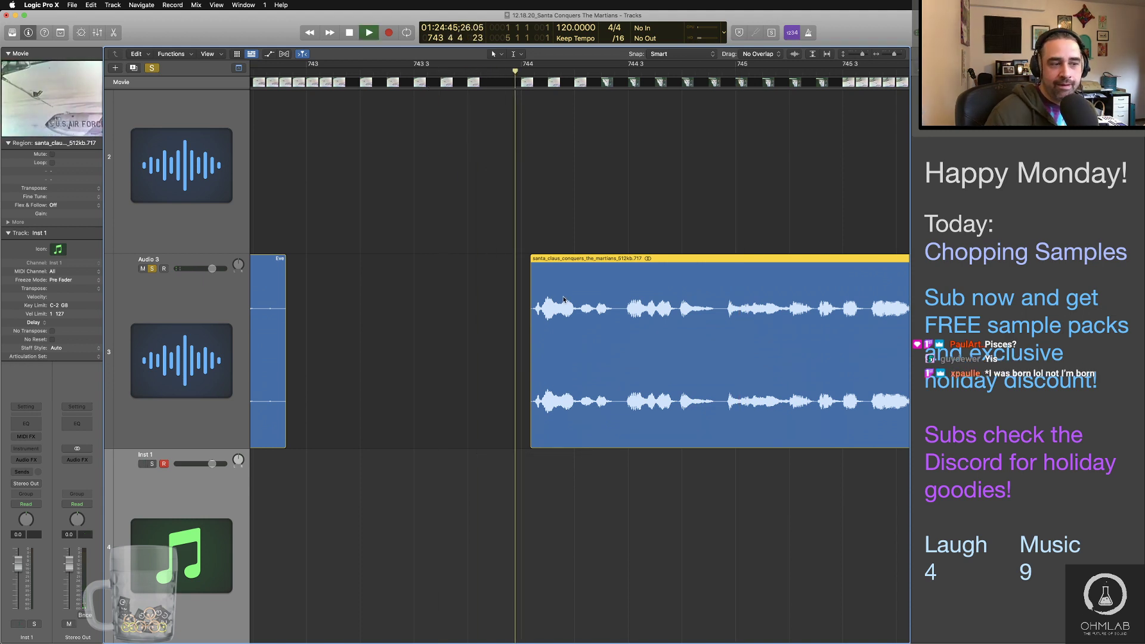
{"action": "scroll", "coordinate": [553, 302], "scroll_direction": "right", "scroll_amount": 3}
{"action": "scroll", "coordinate": [553, 302], "scroll_direction": "down", "scroll_amount": 4}
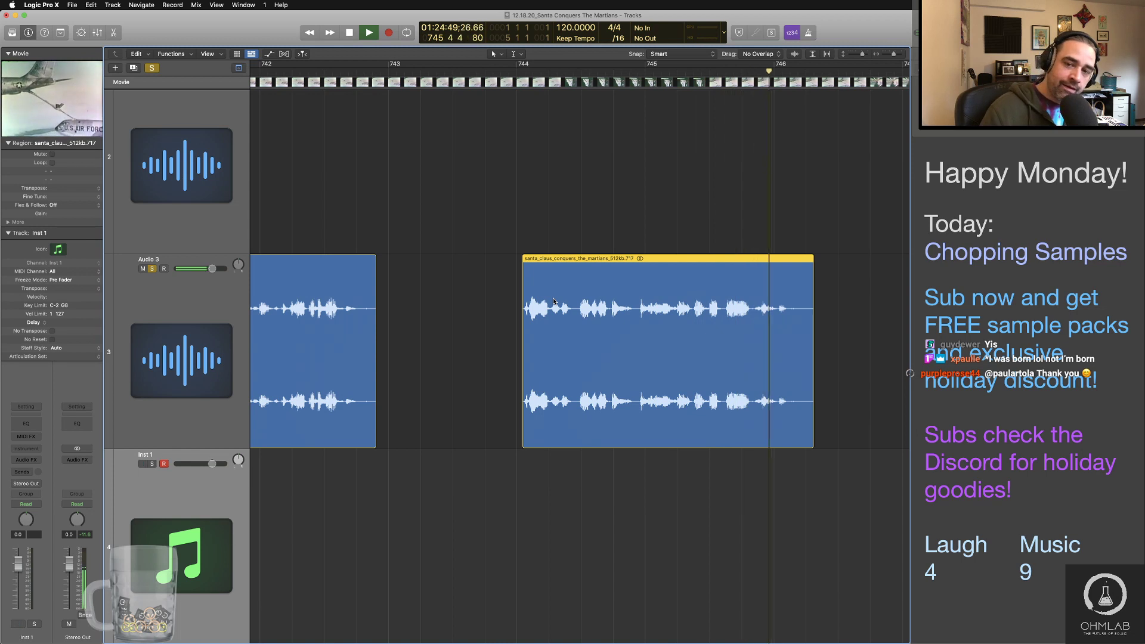
Step: Rename the clip at bar 744 as "Who woudn't give everything"
{"action": "key", "text": "space"}
{"action": "double_click", "coordinate": [550, 263]}
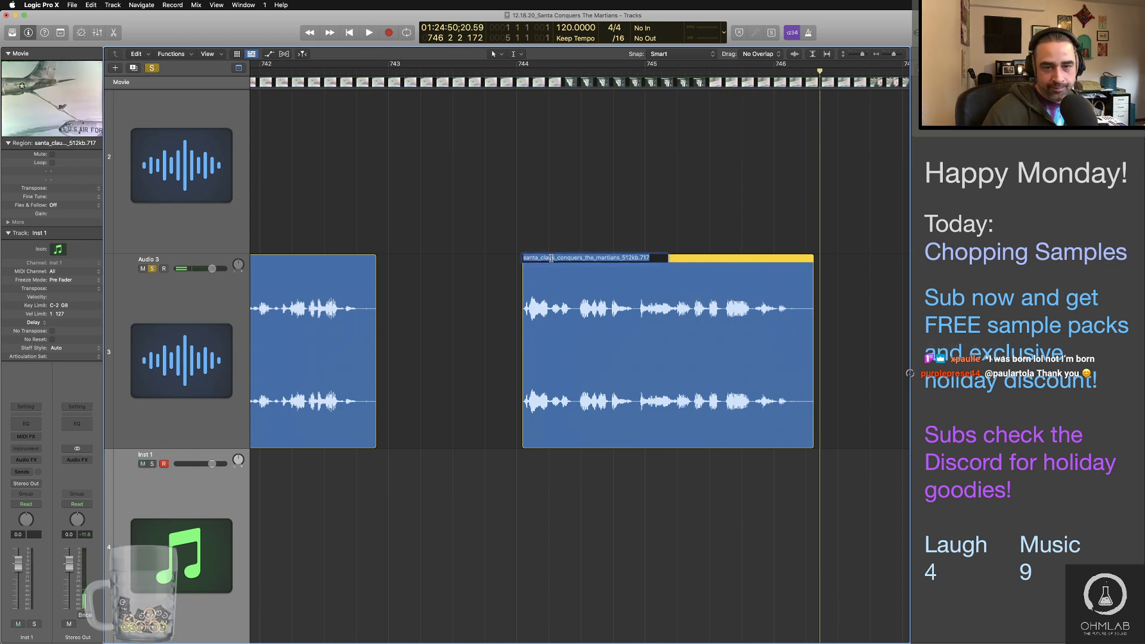
{"action": "type", "text": "Who woun"}
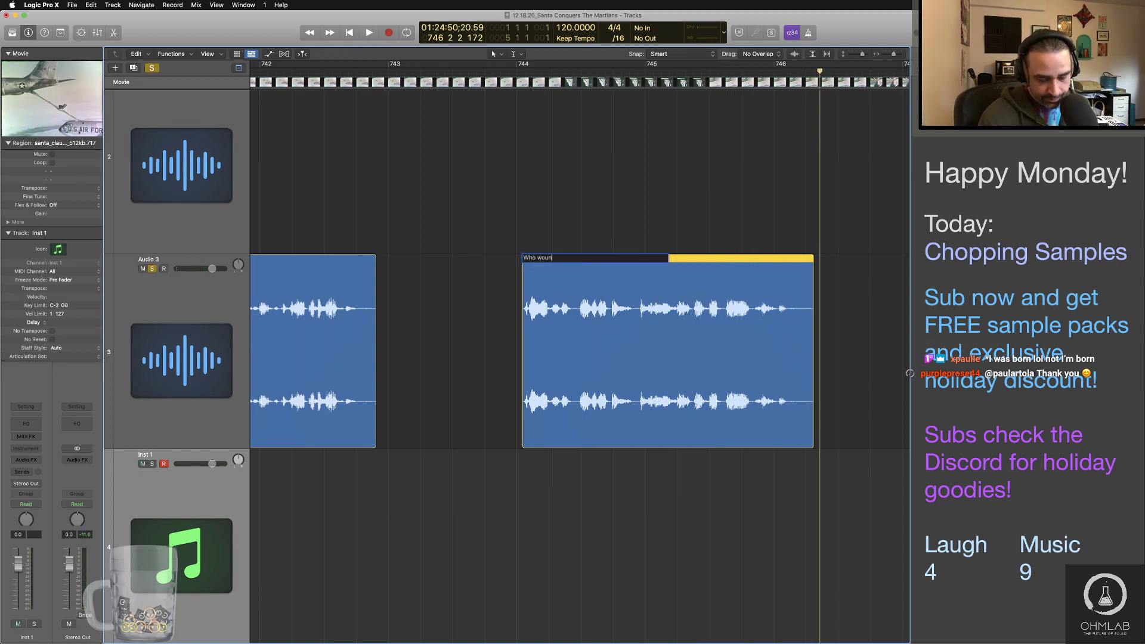
{"action": "key", "text": "BackSpace"}
{"action": "type", "text": "d"}
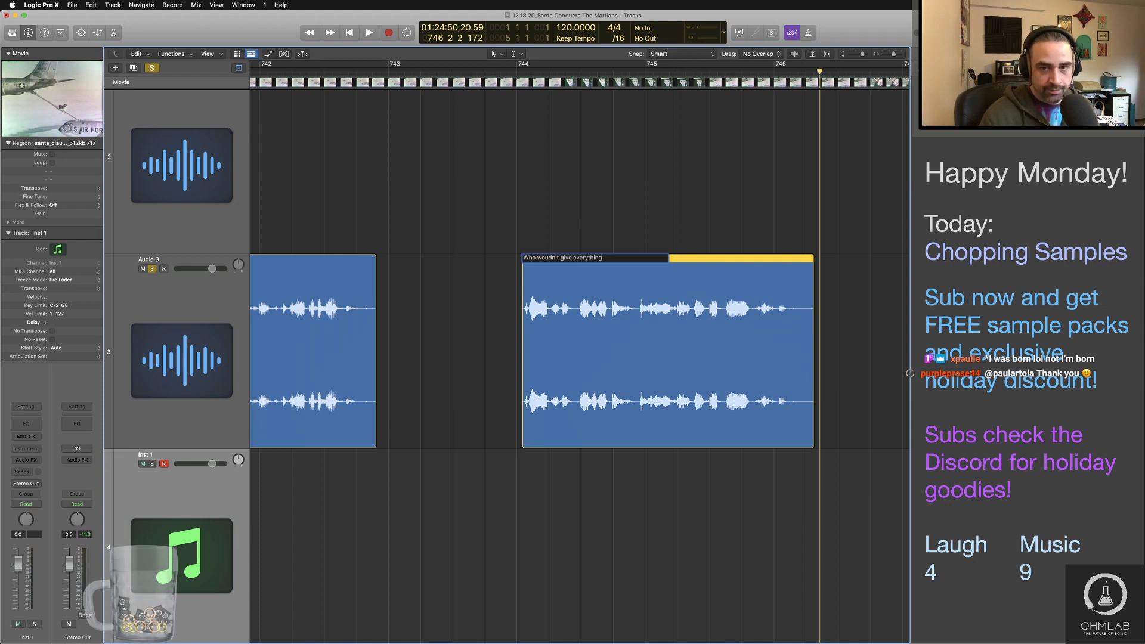
{"action": "type", "text": "n't give everything"}
{"action": "key", "text": "Return"}
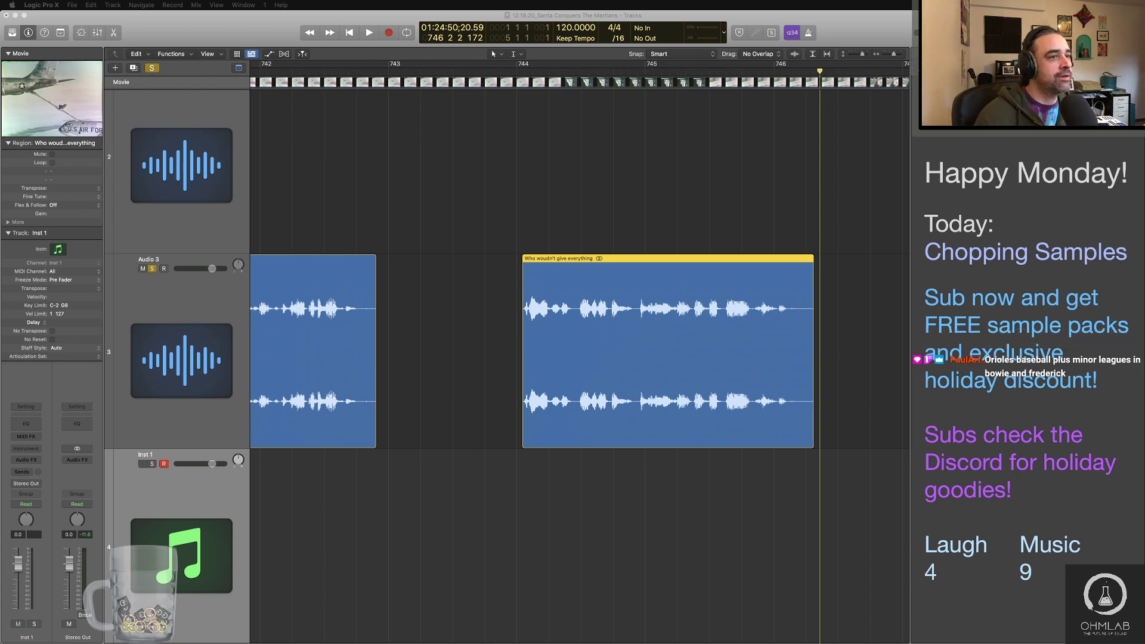
Step: Bring the Safari window into view, watch the "Stephen Fry Vincent Price anecdote" video on YouTube, and close the window
{"action": "left_click_drag", "start_coordinate": [0, 154], "coordinate": [428, 155]}
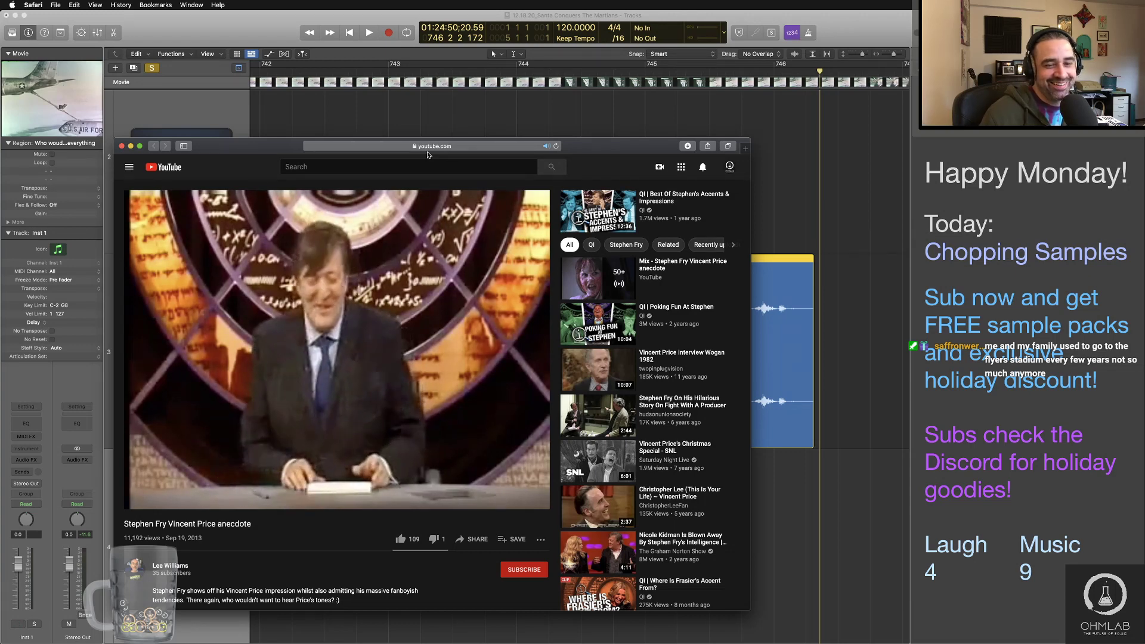
{"action": "mouse_move", "coordinate": [347, 442]}
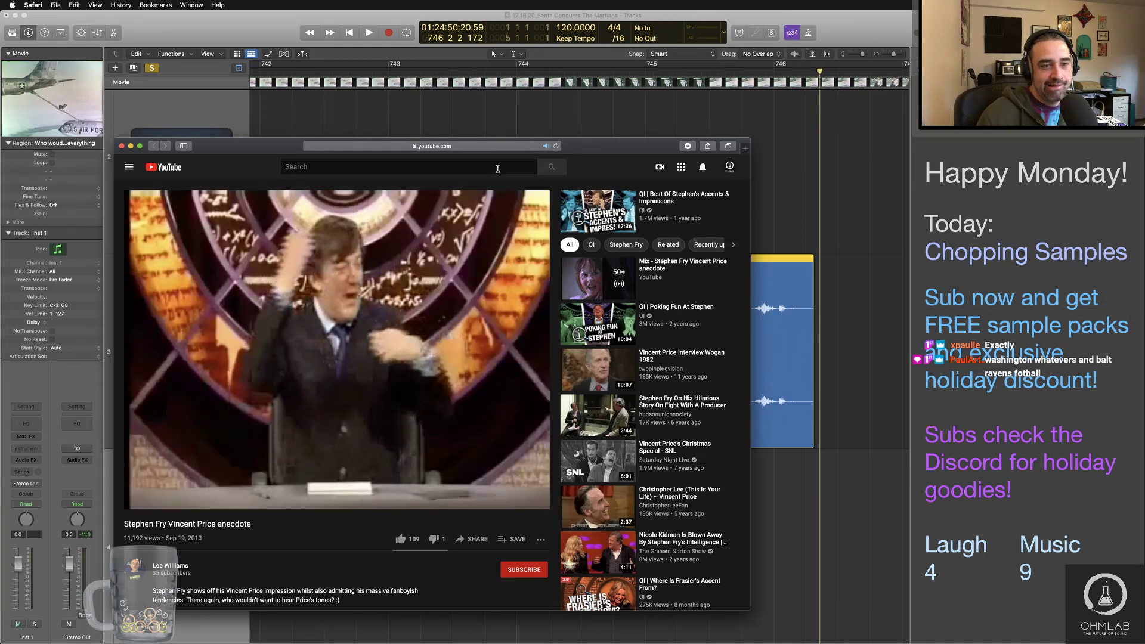
{"action": "mouse_move", "coordinate": [417, 506]}
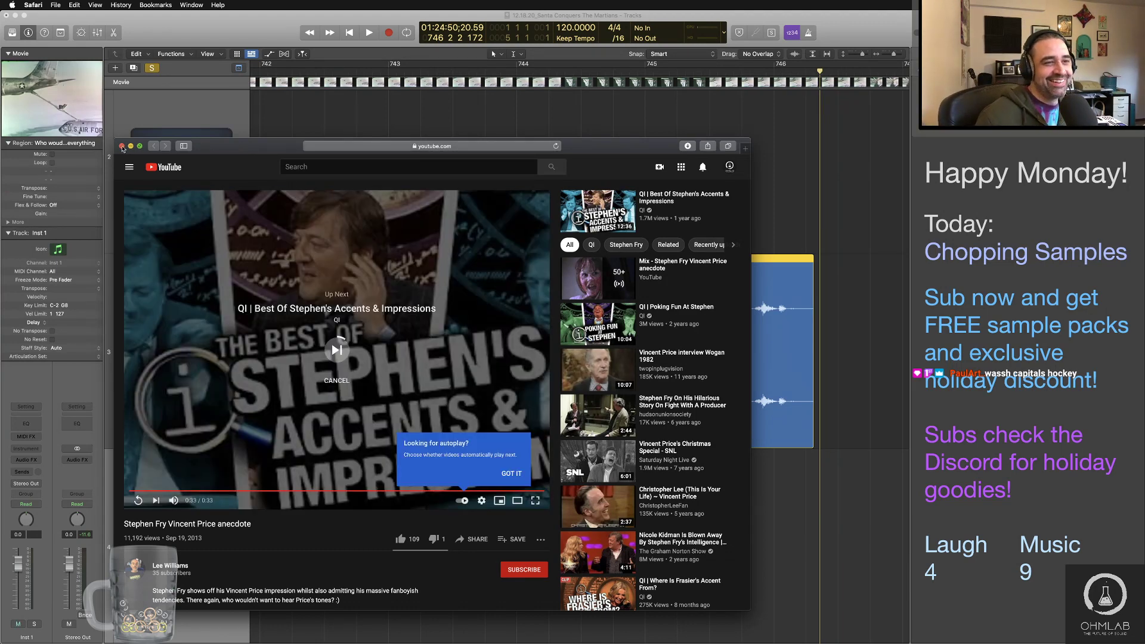
{"action": "left_click", "coordinate": [121, 146]}
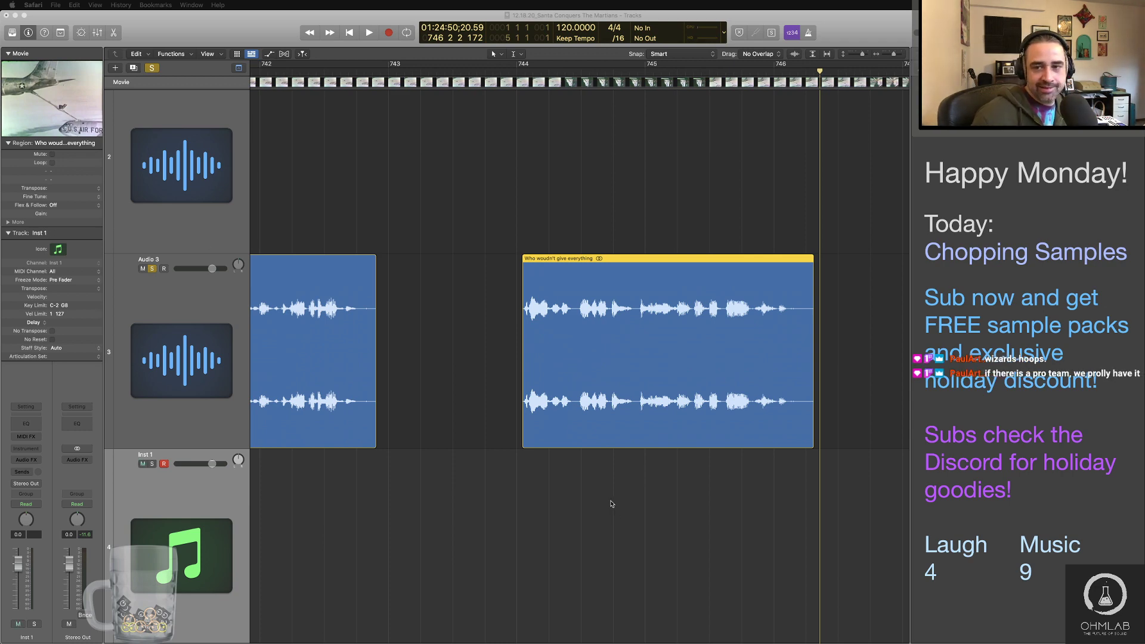
Step: Preview the vox only Mixdown.wav audio file with Quick Look in Finder
{"action": "scroll", "coordinate": [610, 502], "scroll_direction": "up", "scroll_amount": 3}
{"action": "scroll", "coordinate": [610, 503], "scroll_direction": "down", "scroll_amount": 4}
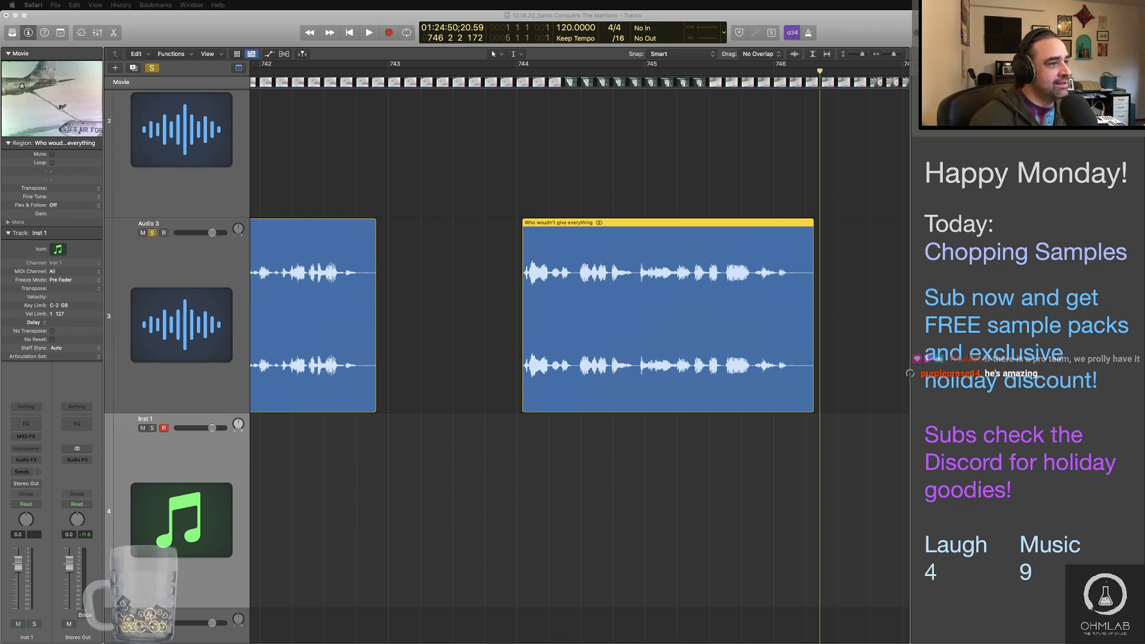
{"action": "key", "text": "space"}
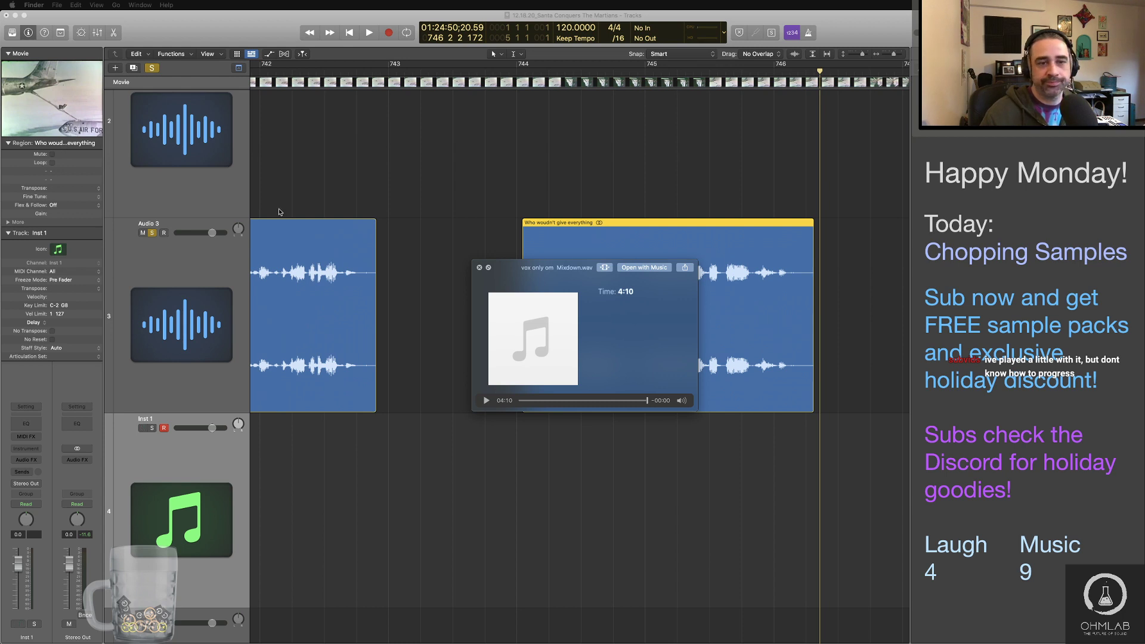
Step: Switch back to Logic Pro, view the project's movie in a large floating window, and close that window
{"action": "left_click", "coordinate": [263, 26]}
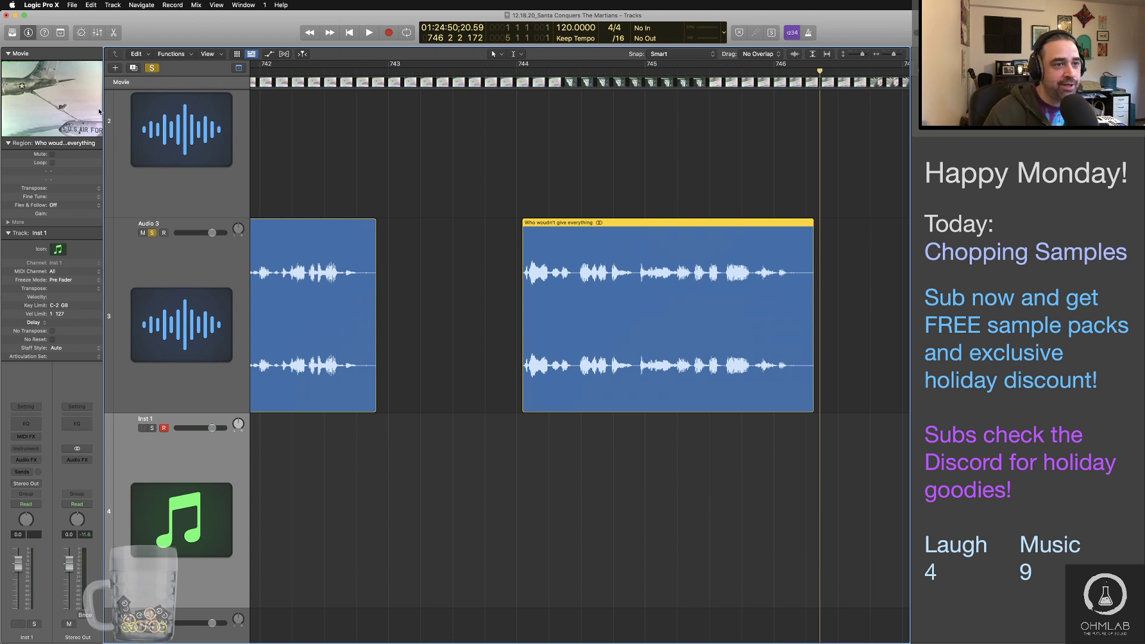
{"action": "double_click", "coordinate": [74, 114]}
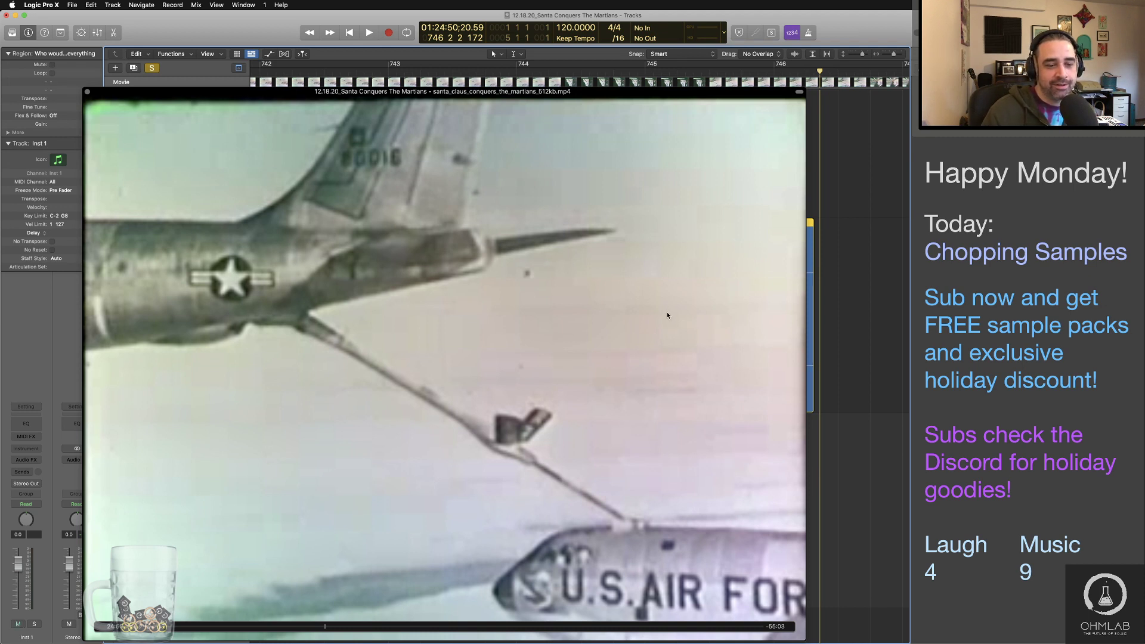
{"action": "left_click", "coordinate": [88, 92]}
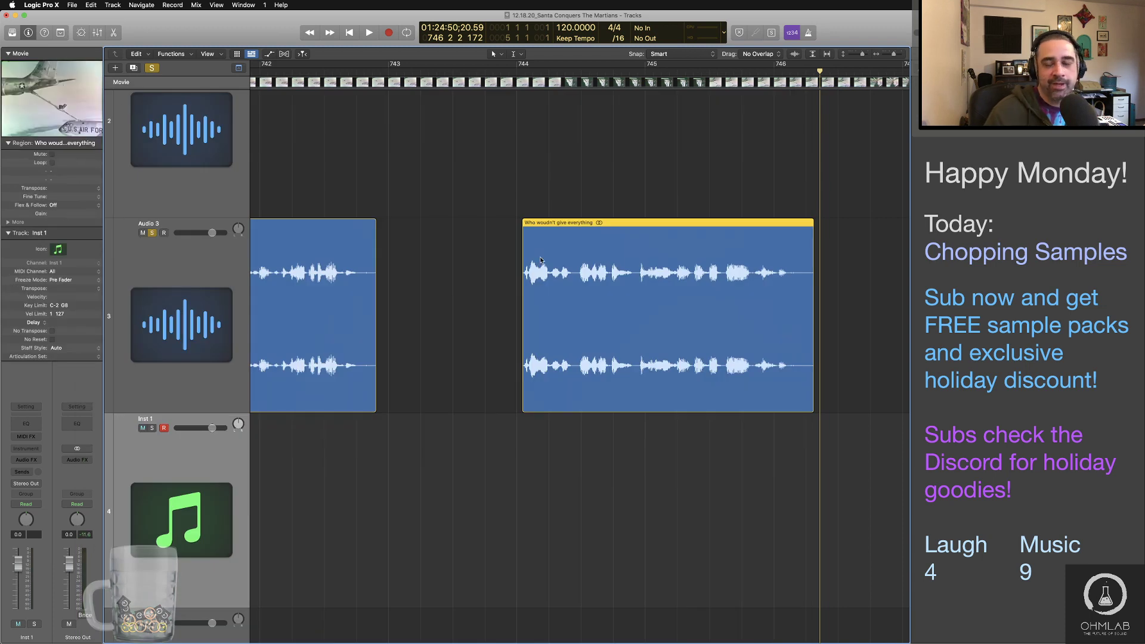
Step: Save the current project and, keeping it open, create a new empty project with one audio track
{"action": "key", "text": "super+s"}
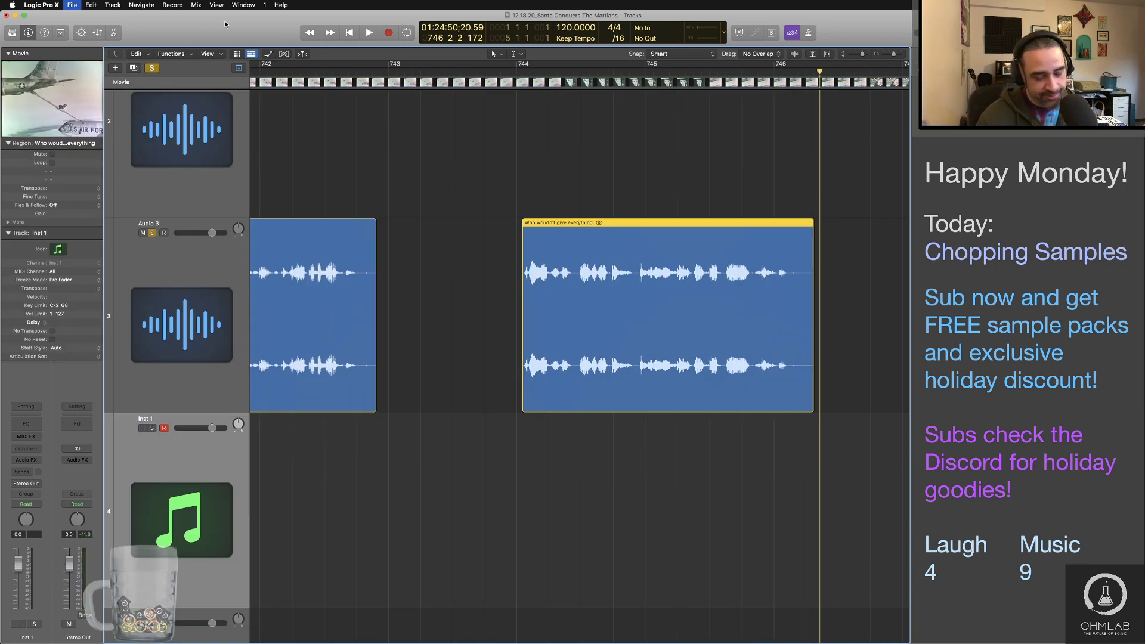
{"action": "key", "text": "super+n"}
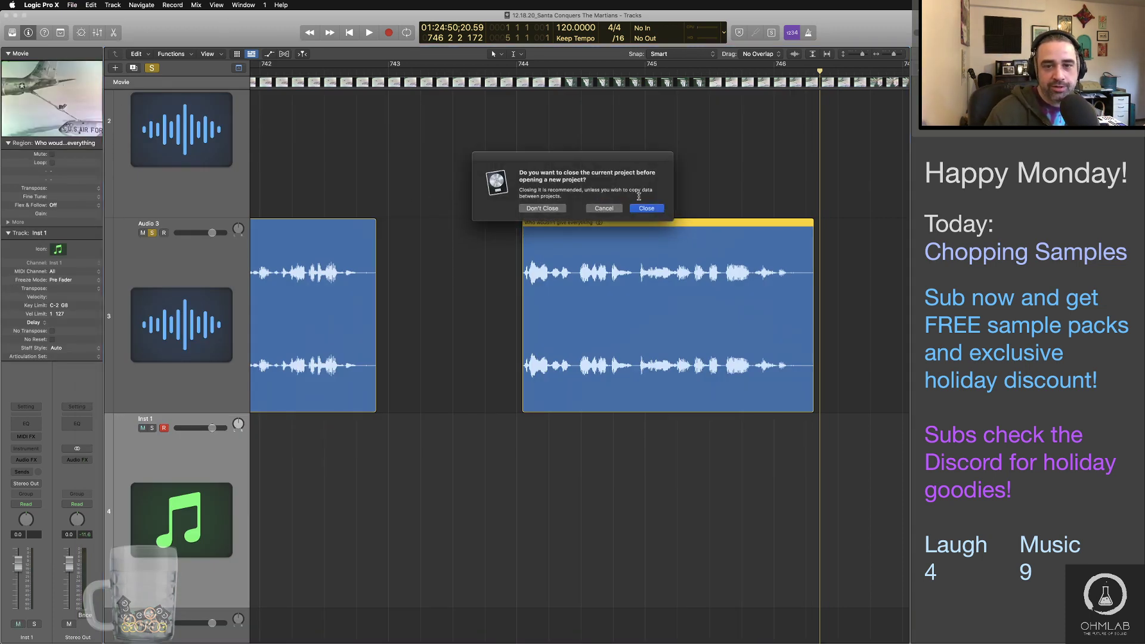
{"action": "left_click", "coordinate": [560, 209]}
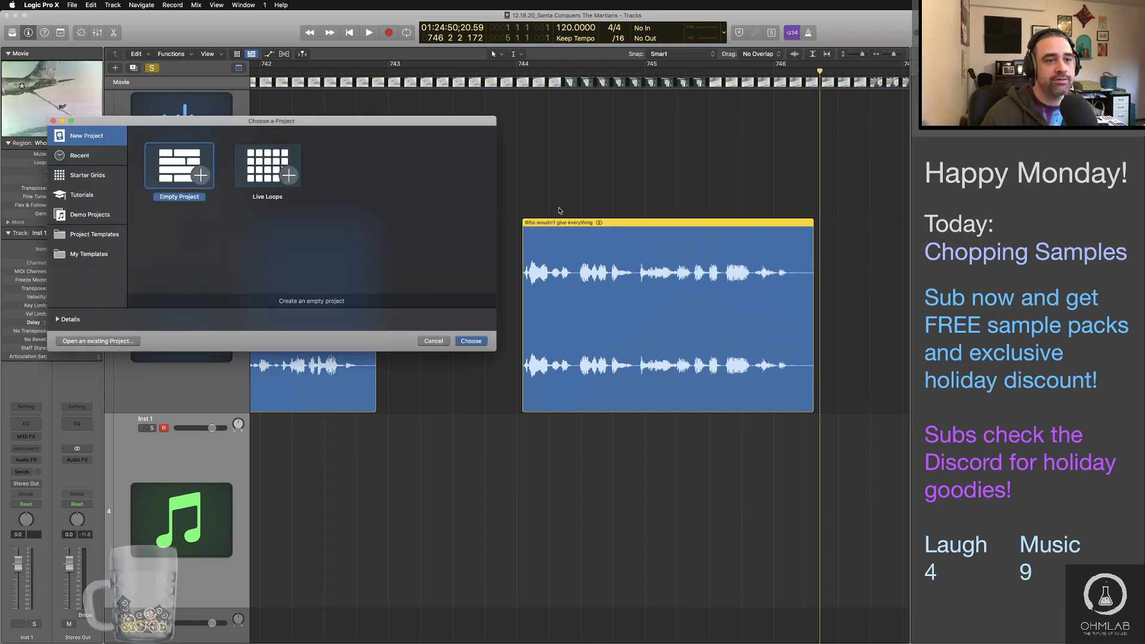
{"action": "left_click", "coordinate": [478, 343]}
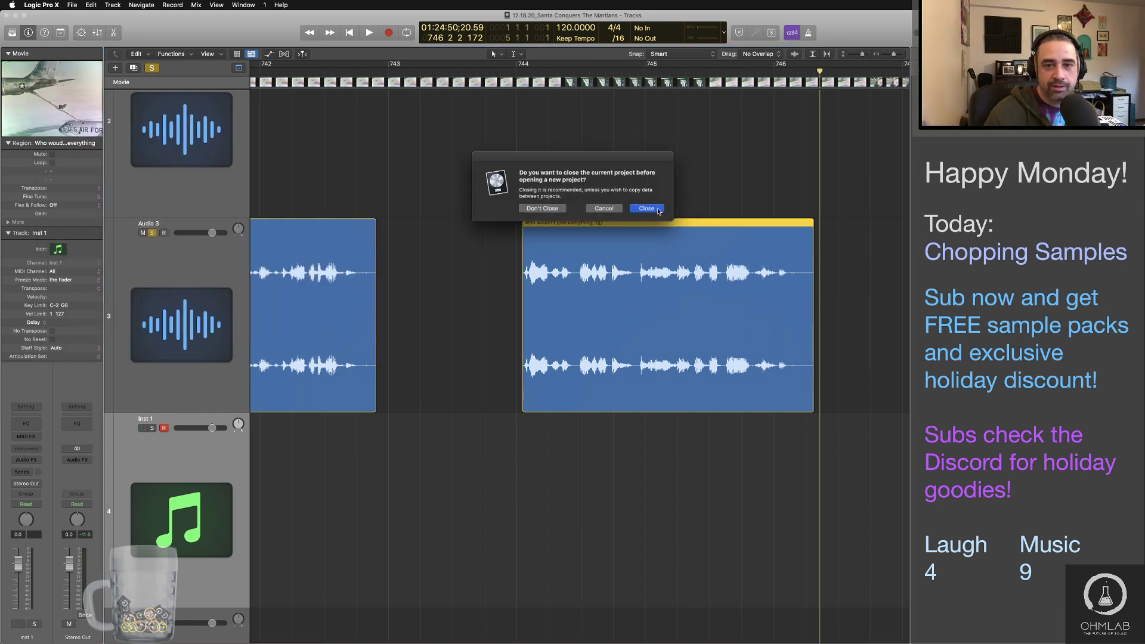
{"action": "left_click", "coordinate": [544, 208]}
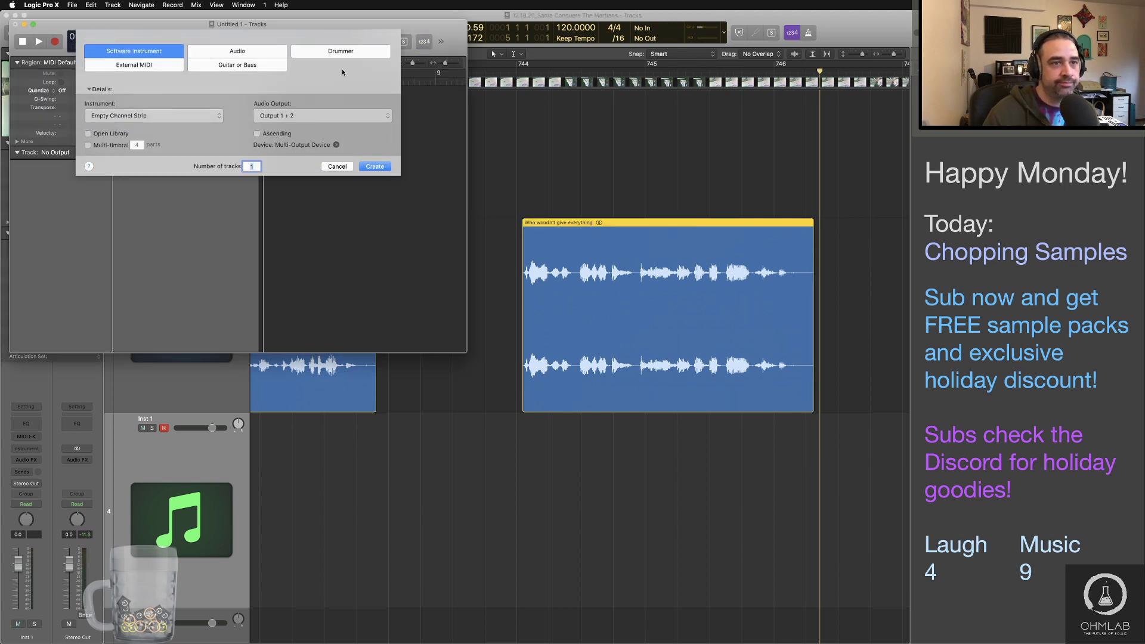
{"action": "left_click", "coordinate": [237, 51]}
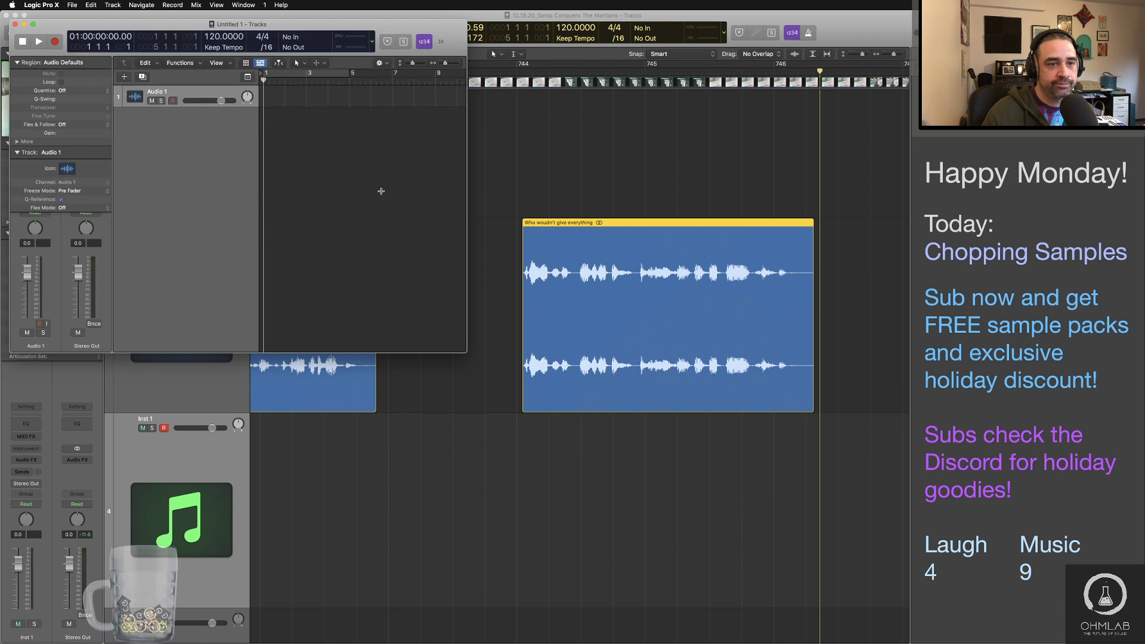
Step: Switch to Finder, place vox only om Mixdown.wav on the new project's audio track at bar 1, and close its preview
{"action": "key", "text": "super+Tab"}
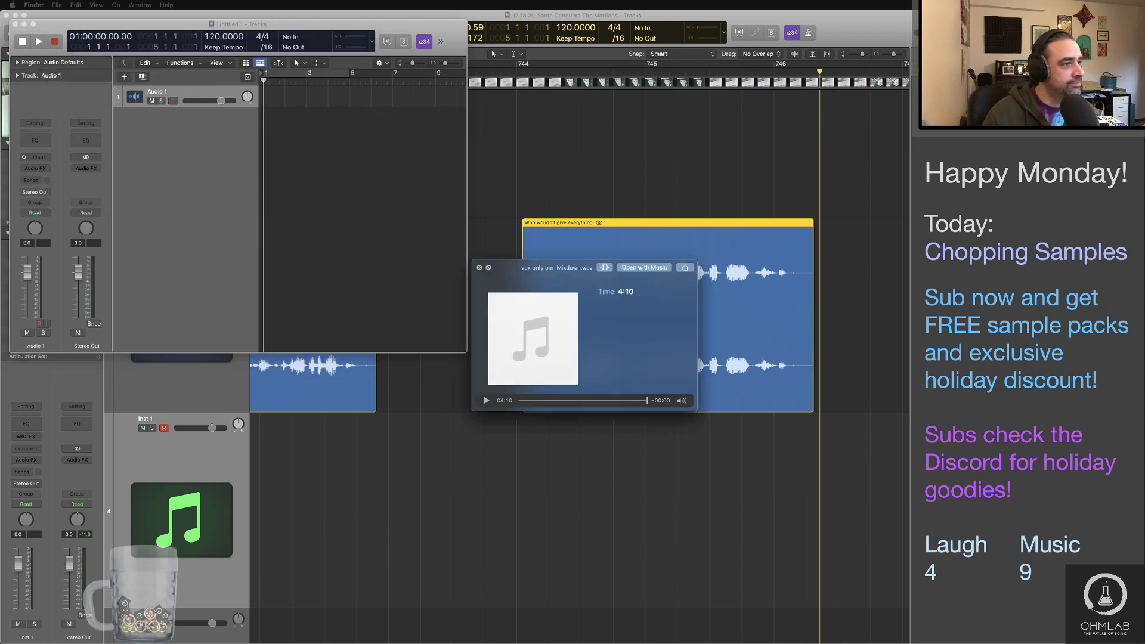
{"action": "left_click_drag", "start_coordinate": [10, 88], "coordinate": [264, 99]}
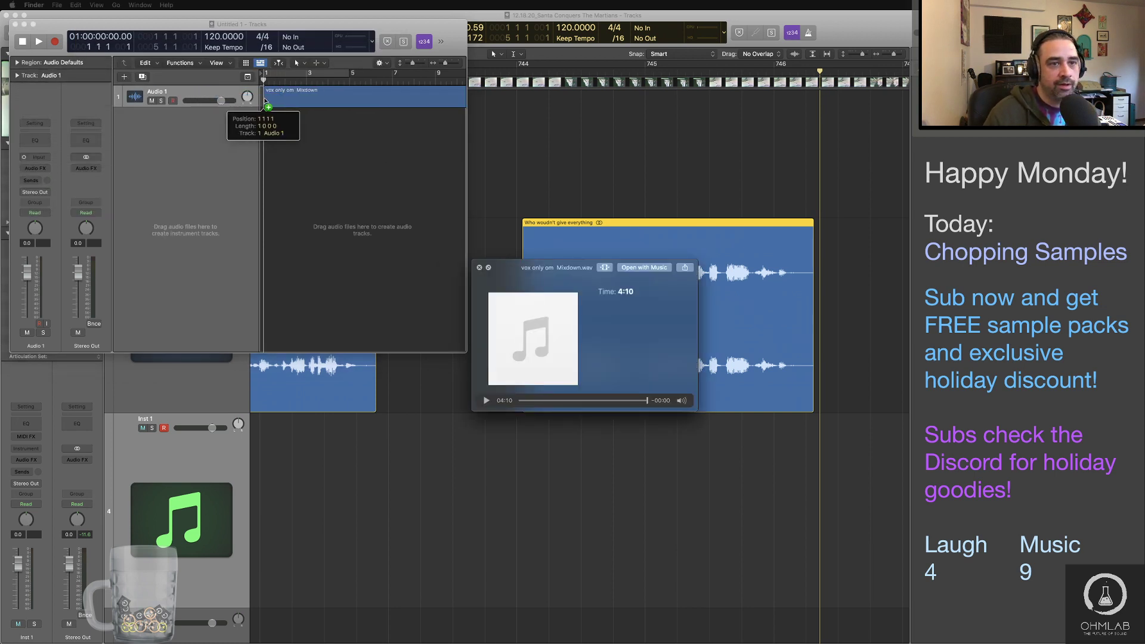
{"action": "left_click_drag", "start_coordinate": [464, 354], "coordinate": [464, 355]}
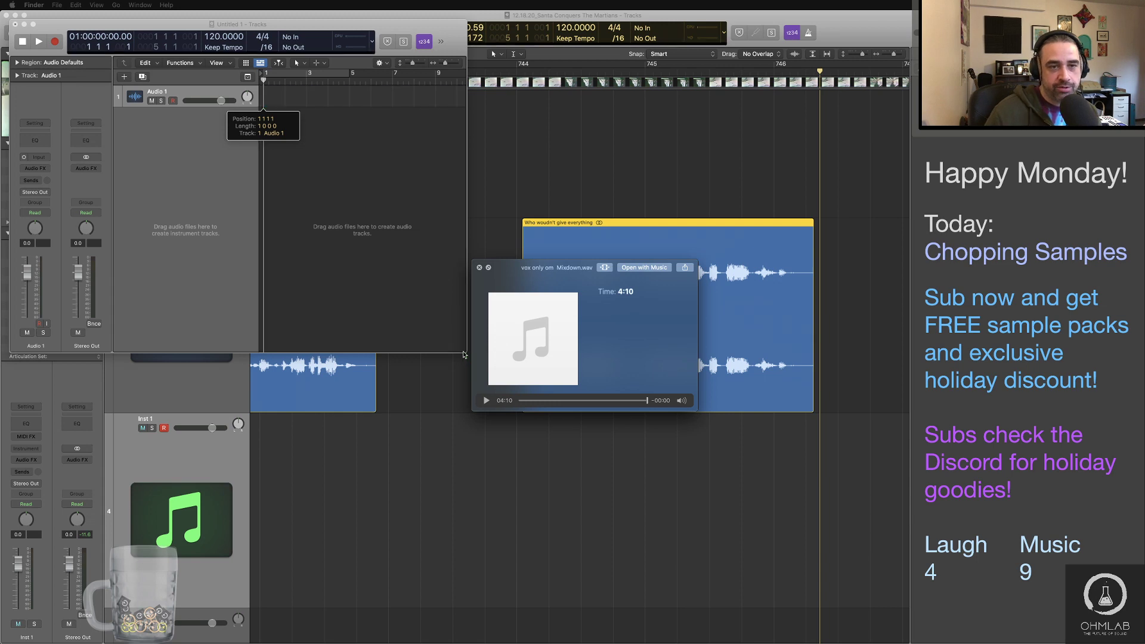
{"action": "left_click", "coordinate": [479, 267]}
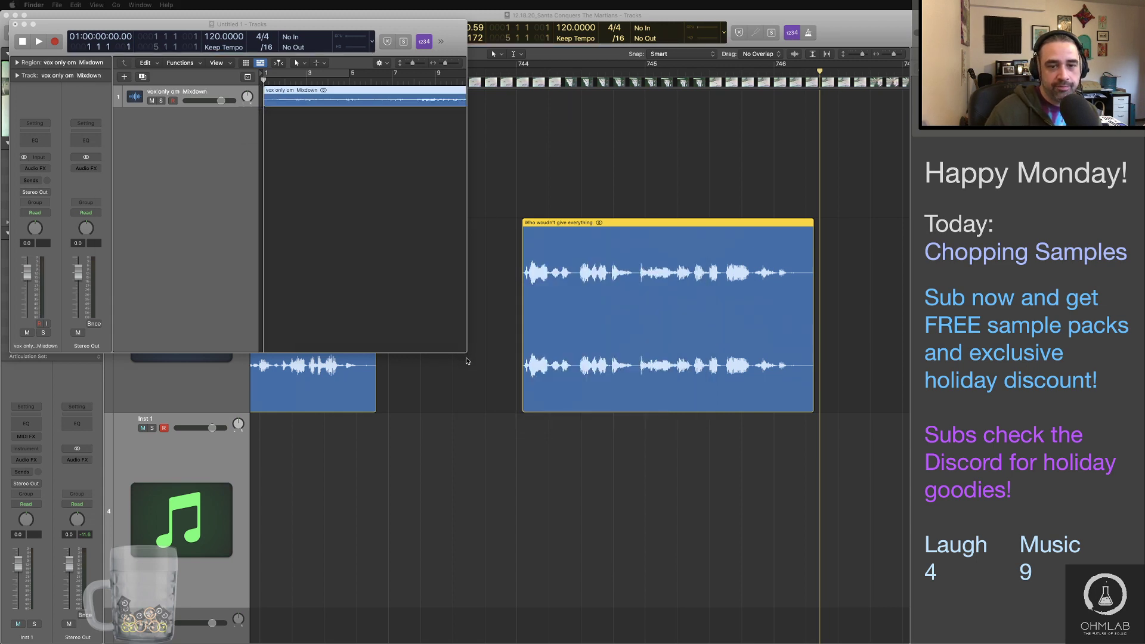
Step: Enlarge the new project's window to show the whole vox region and place the playhead at bar 4
{"action": "left_click_drag", "start_coordinate": [467, 353], "coordinate": [896, 607]}
{"action": "left_click", "coordinate": [536, 232]}
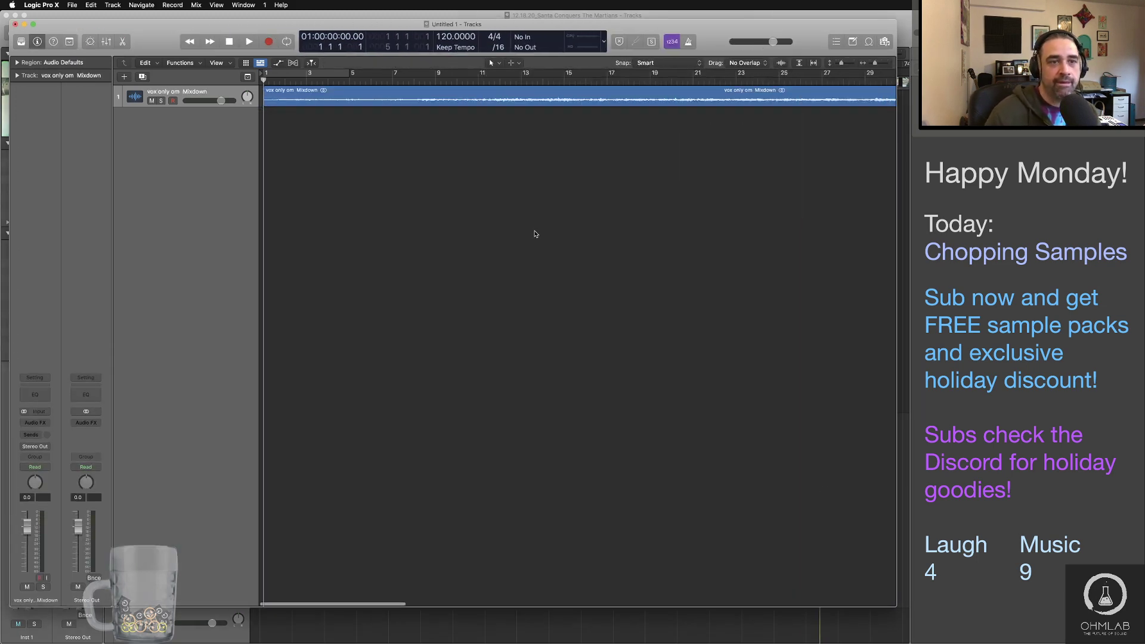
{"action": "scroll", "coordinate": [537, 231], "scroll_direction": "left", "scroll_amount": 3}
{"action": "scroll", "coordinate": [537, 231], "scroll_direction": "left", "scroll_amount": 3}
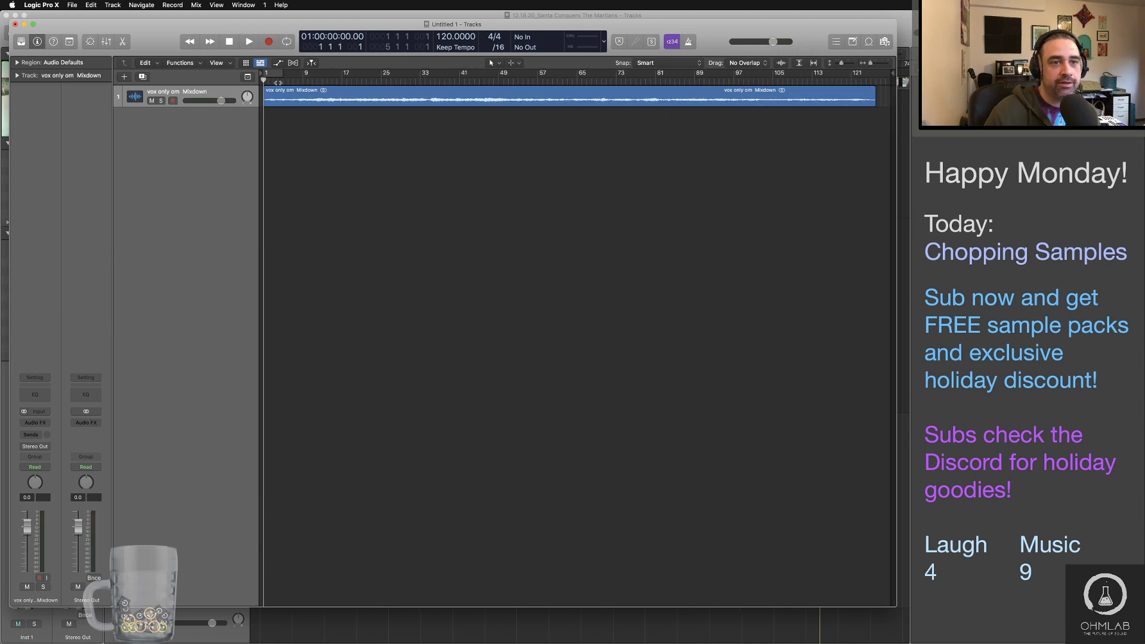
{"action": "left_click", "coordinate": [277, 81]}
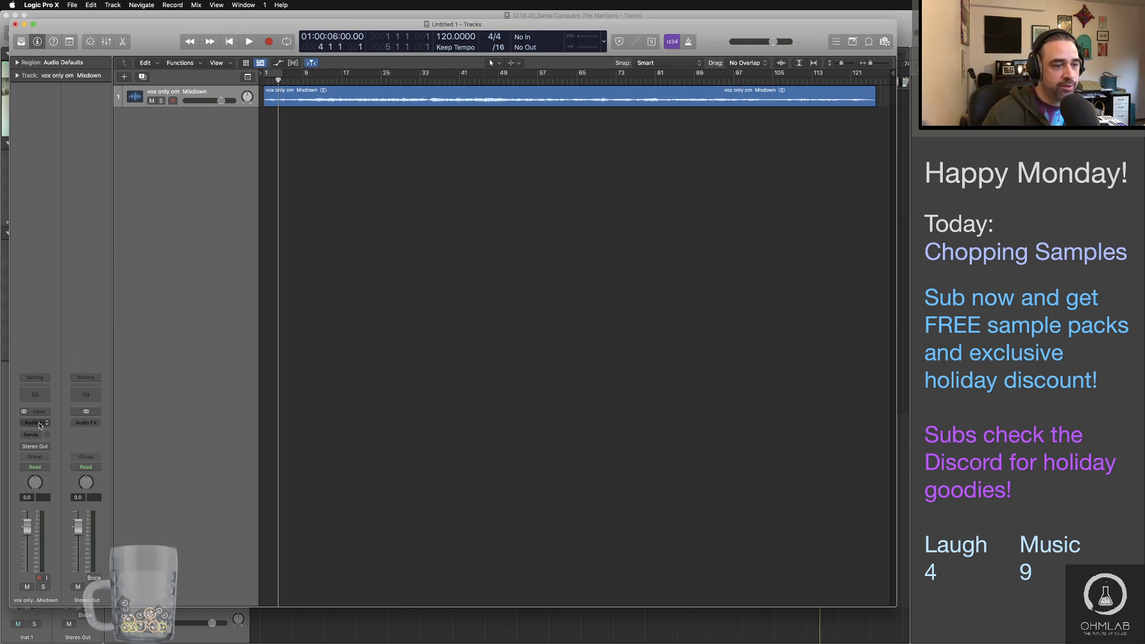
Step: Insert a Tremolo on the vox track with phase 0°, rate 3 bars and depth 56%
{"action": "left_click", "coordinate": [35, 422]}
{"action": "mouse_move", "coordinate": [42, 541]}
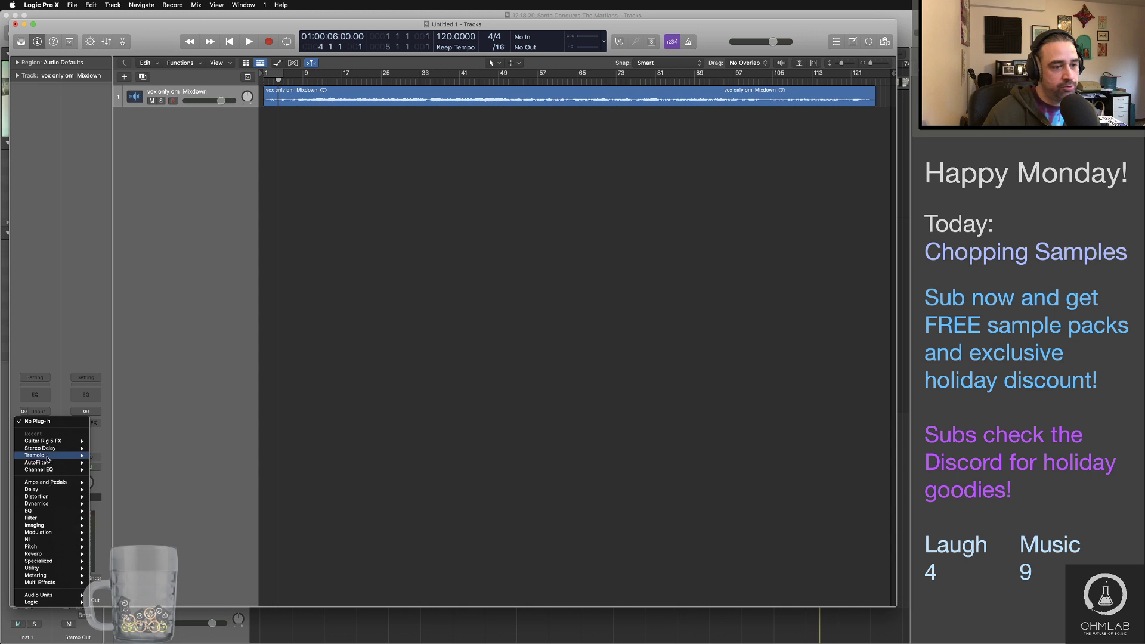
{"action": "mouse_move", "coordinate": [47, 456]}
{"action": "left_click", "coordinate": [106, 456]}
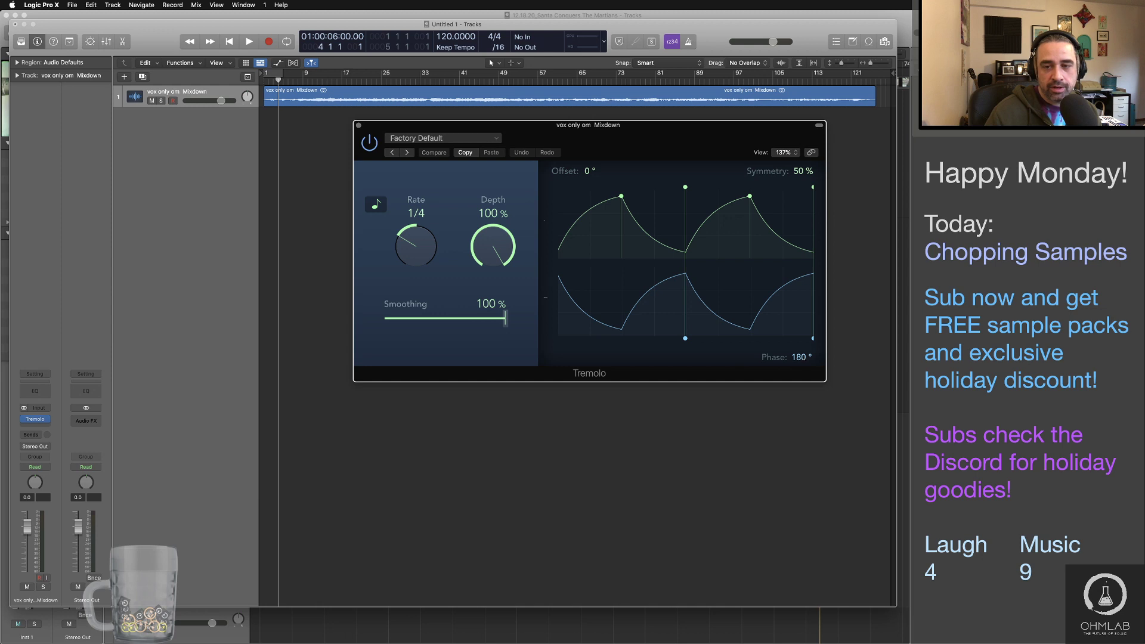
{"action": "key", "text": "Return"}
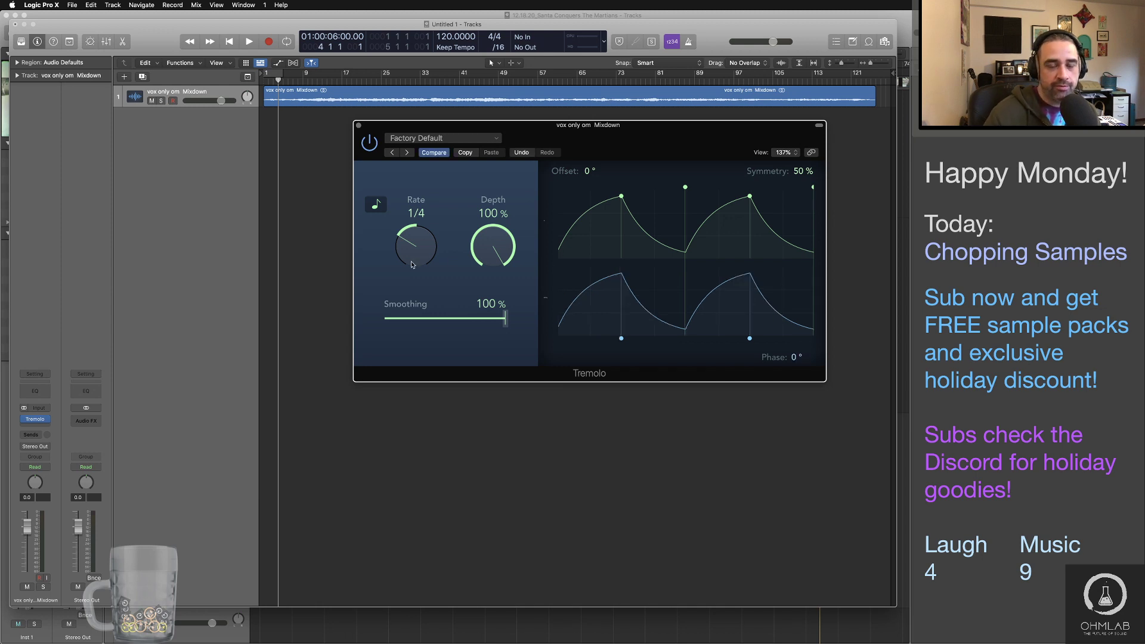
{"action": "left_click_drag", "start_coordinate": [411, 264], "coordinate": [493, 308]}
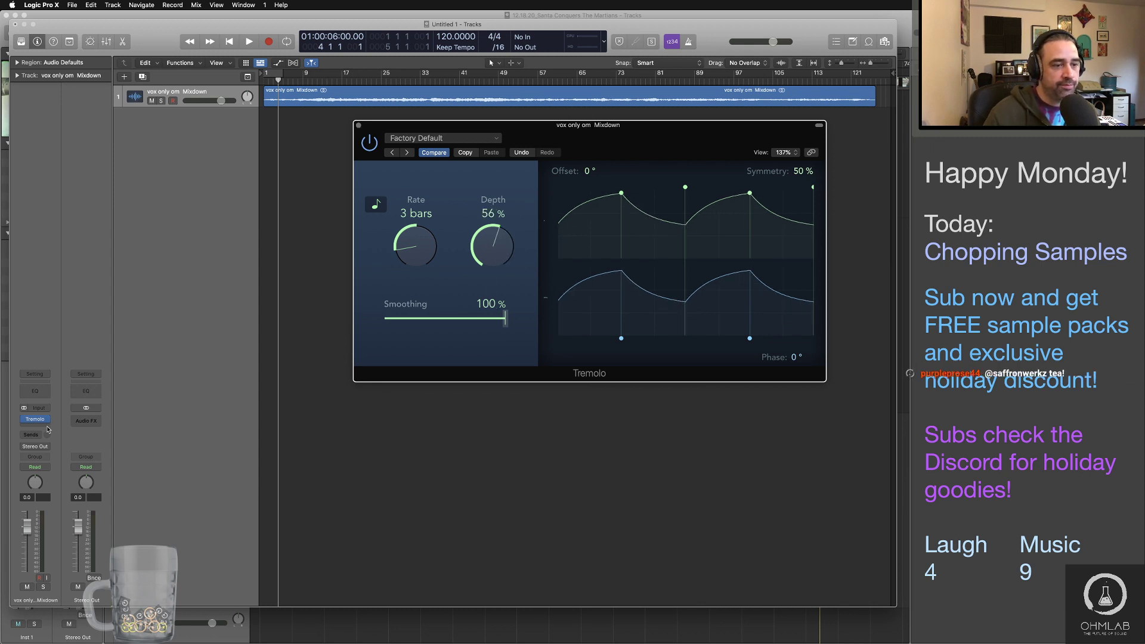
{"action": "left_click", "coordinate": [359, 126]}
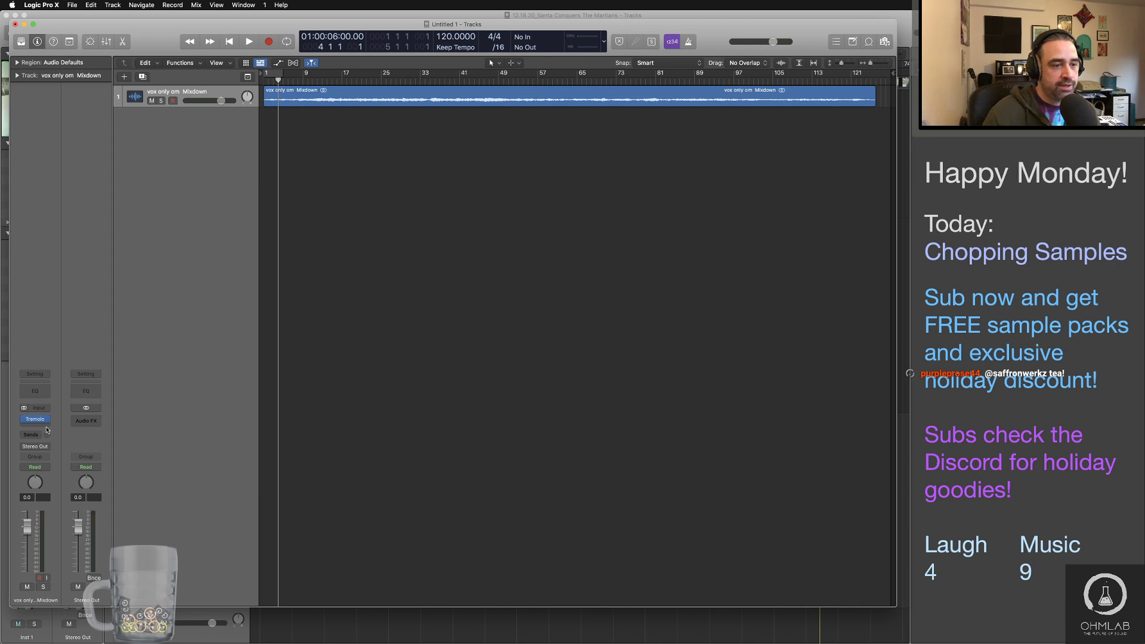
Step: Add a second Tremolo to the vox track with rate 8 bars and depth 44%
{"action": "left_click", "coordinate": [46, 430]}
{"action": "mouse_move", "coordinate": [53, 442]}
{"action": "left_click", "coordinate": [108, 443]}
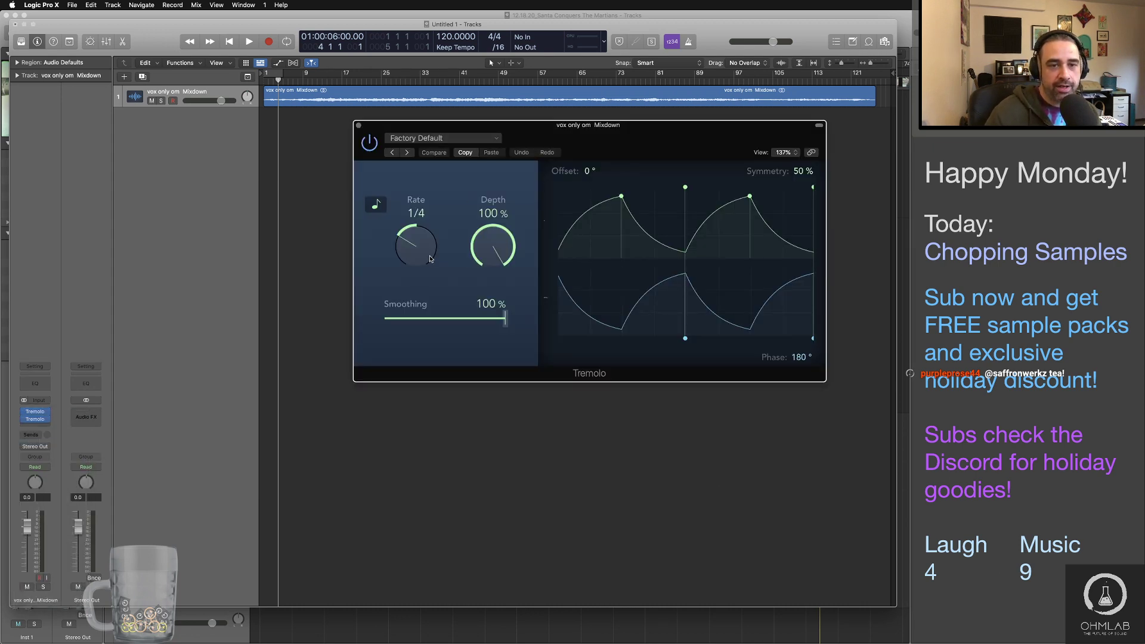
{"action": "left_click_drag", "start_coordinate": [430, 258], "coordinate": [432, 277]}
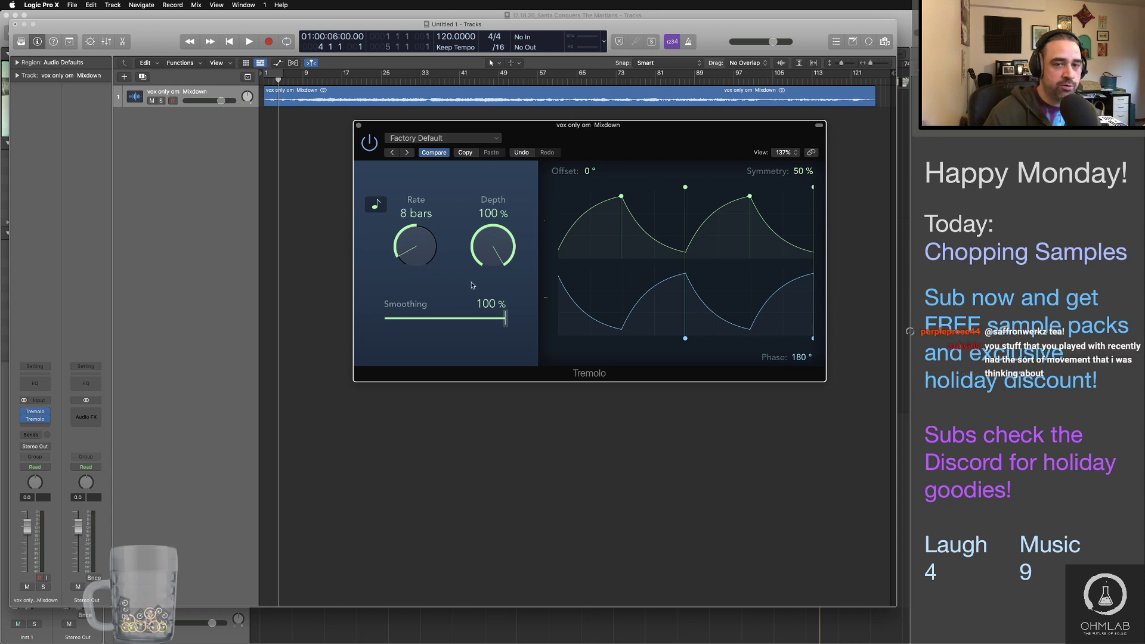
{"action": "left_click_drag", "start_coordinate": [487, 246], "coordinate": [498, 322]}
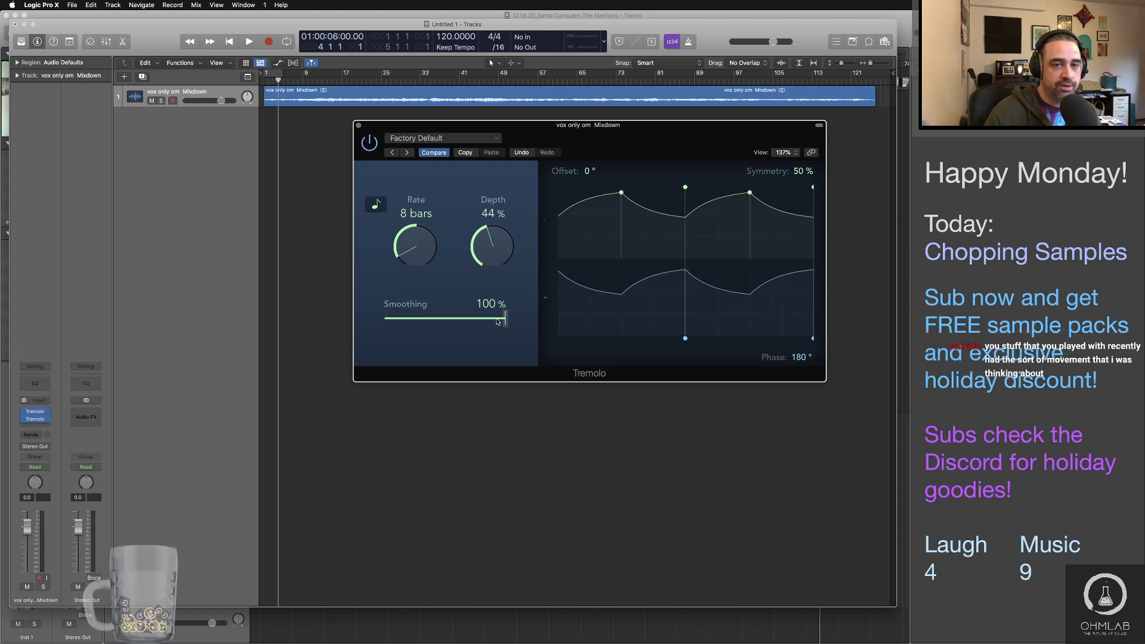
{"action": "left_click", "coordinate": [359, 126]}
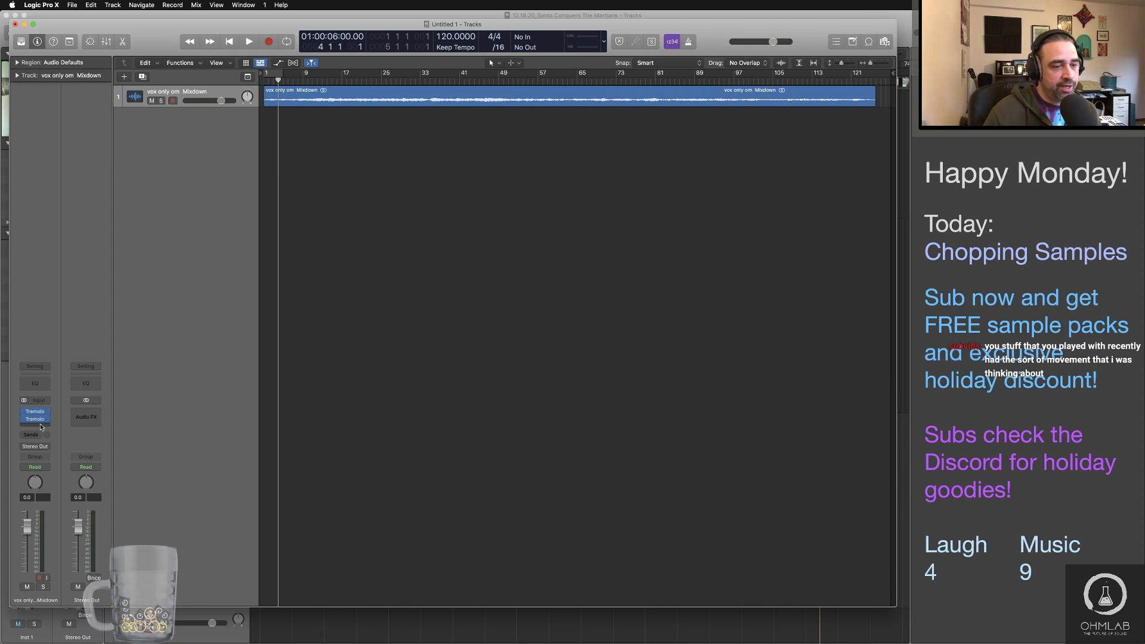
Step: Add a stereo Pitch Shifter after the two Tremolos and, during playback, set its mix to 10%
{"action": "left_click", "coordinate": [41, 425]}
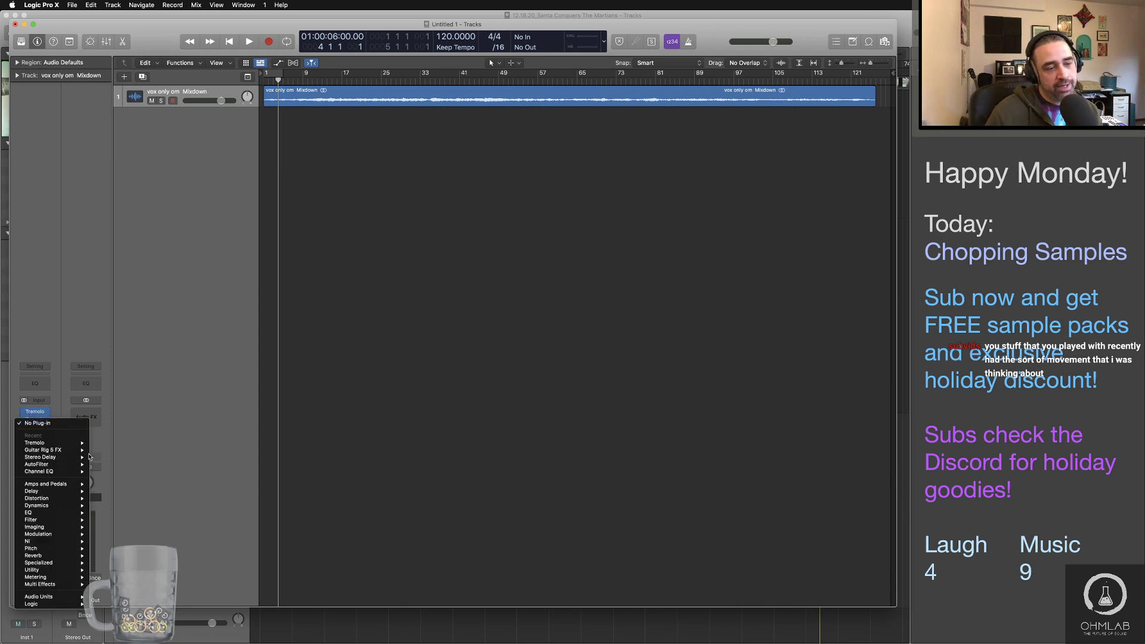
{"action": "mouse_move", "coordinate": [64, 524]}
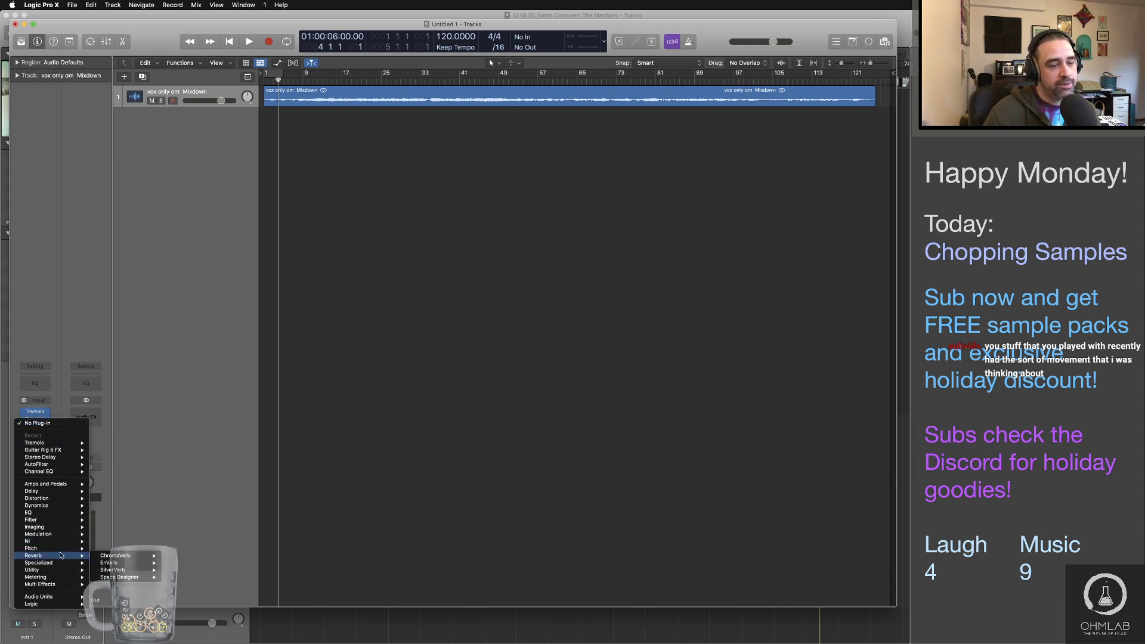
{"action": "mouse_move", "coordinate": [62, 548]}
{"action": "mouse_move", "coordinate": [127, 556]}
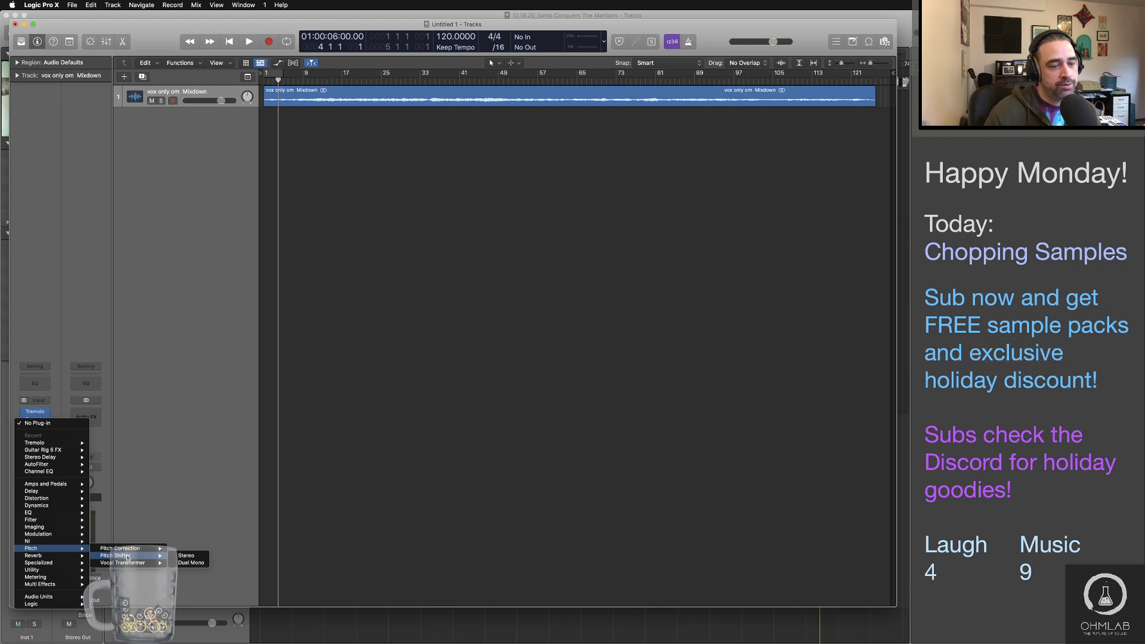
{"action": "left_click", "coordinate": [186, 555]}
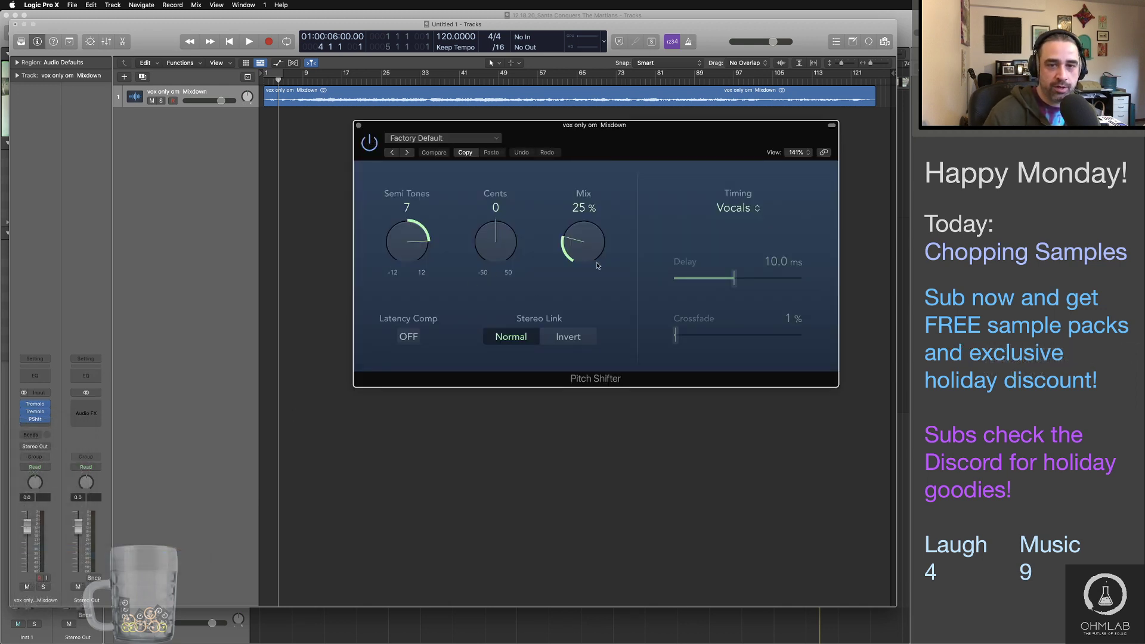
{"action": "key", "text": "space"}
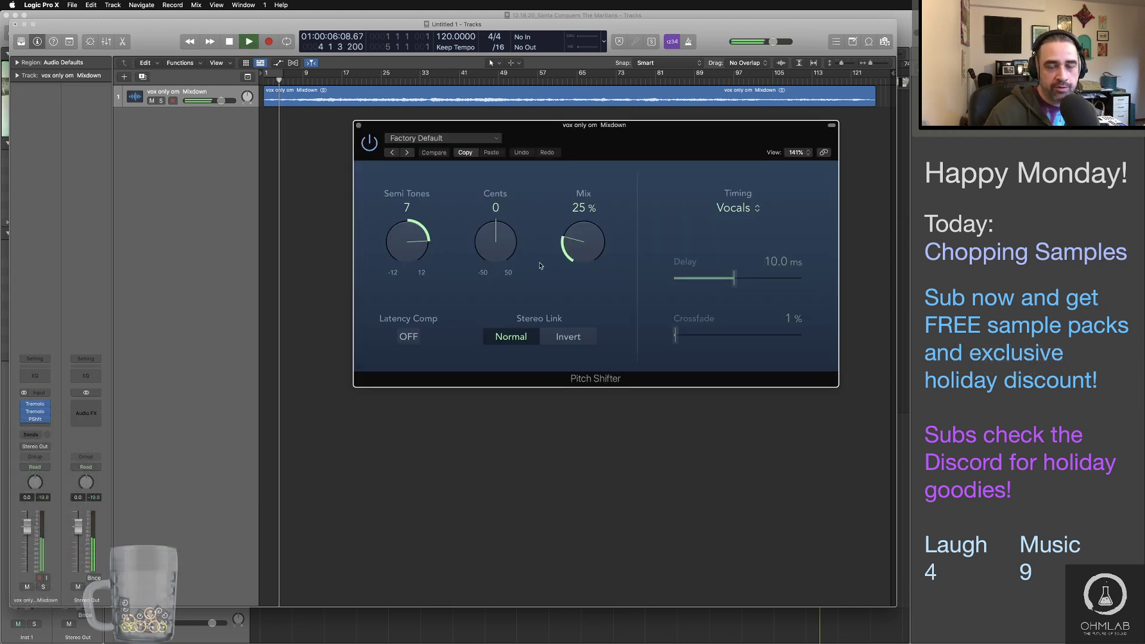
{"action": "left_click_drag", "start_coordinate": [583, 245], "coordinate": [590, 329]}
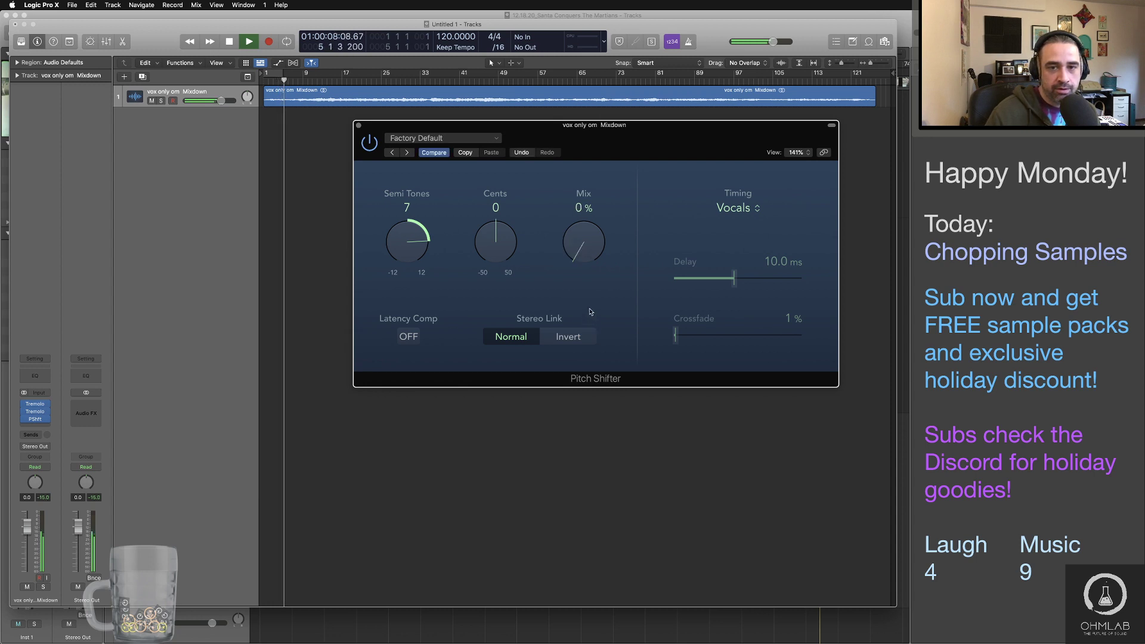
{"action": "left_click_drag", "start_coordinate": [588, 286], "coordinate": [590, 268]}
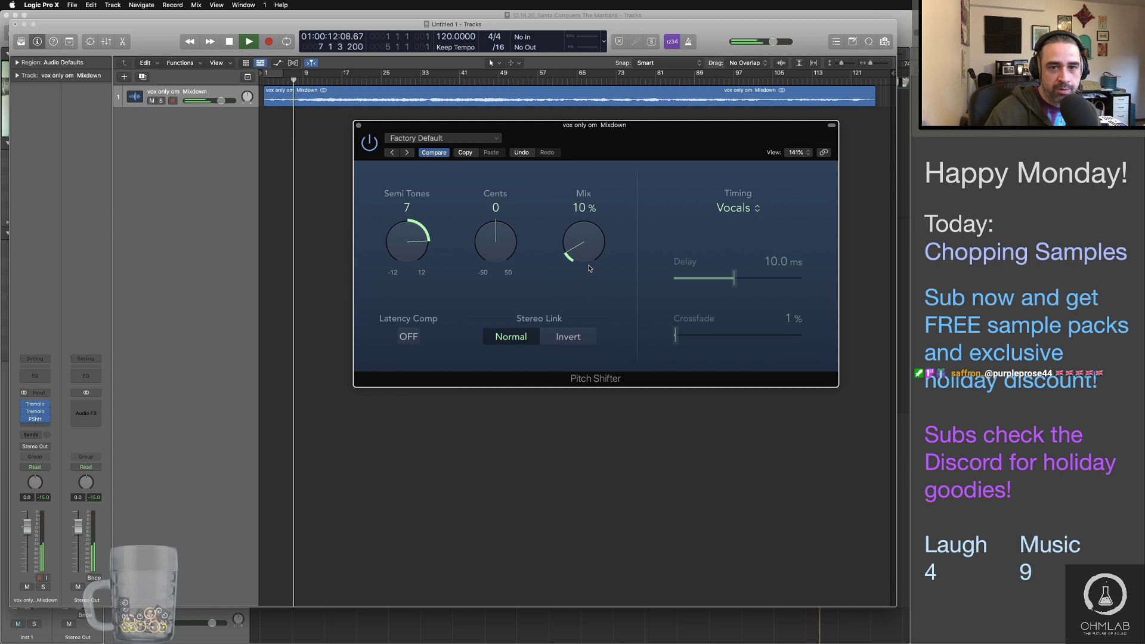
{"action": "left_click", "coordinate": [358, 125]}
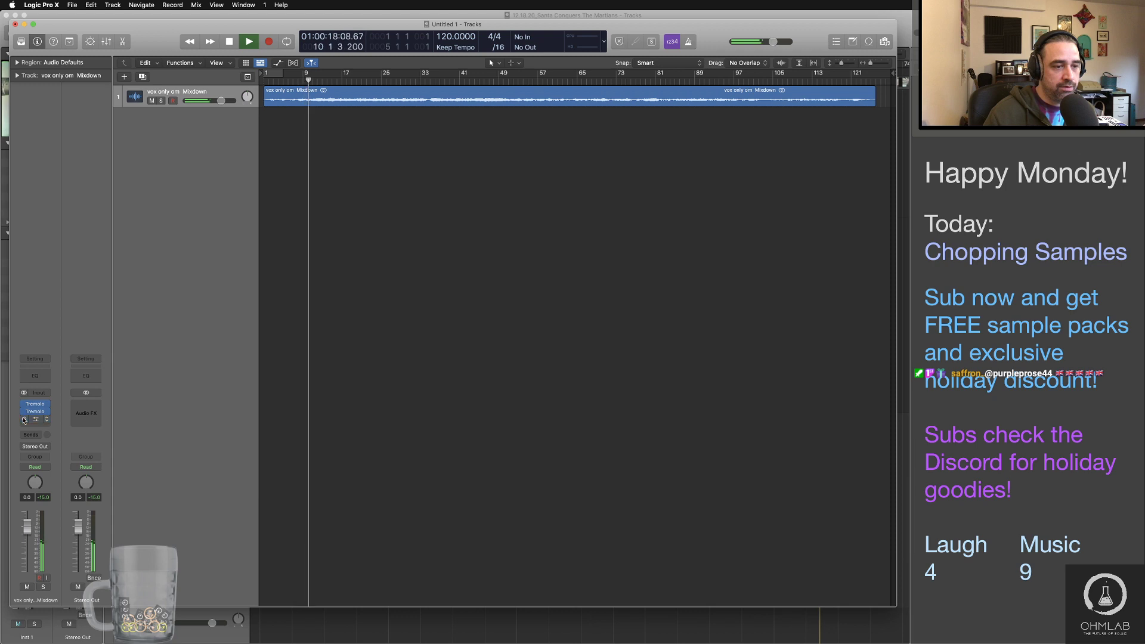
Step: Insert a stereo Space Designer reverb on the vox track after the Pitch Shifter and move its window clear of the vox region's centre
{"action": "left_click", "coordinate": [36, 425]}
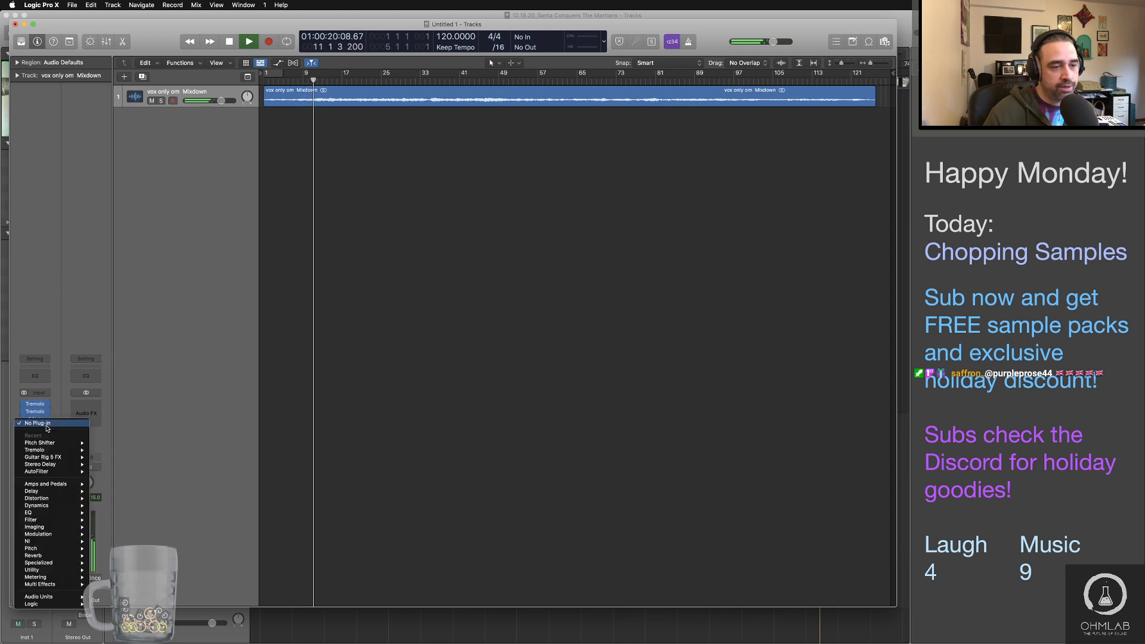
{"action": "mouse_move", "coordinate": [53, 507]}
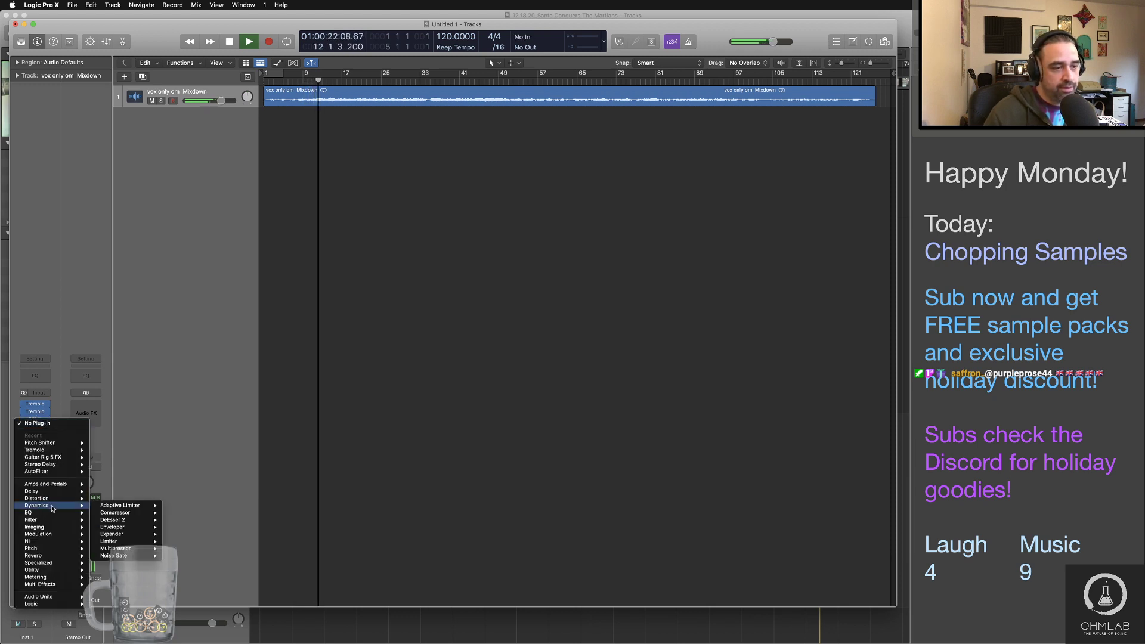
{"action": "mouse_move", "coordinate": [53, 459]}
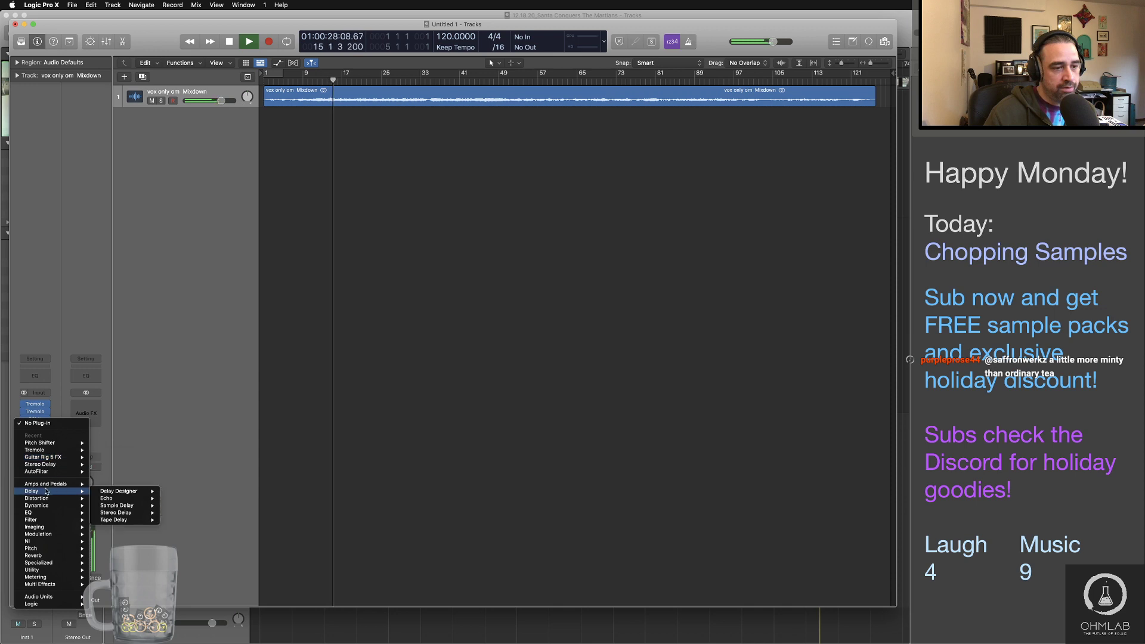
{"action": "mouse_move", "coordinate": [52, 555]}
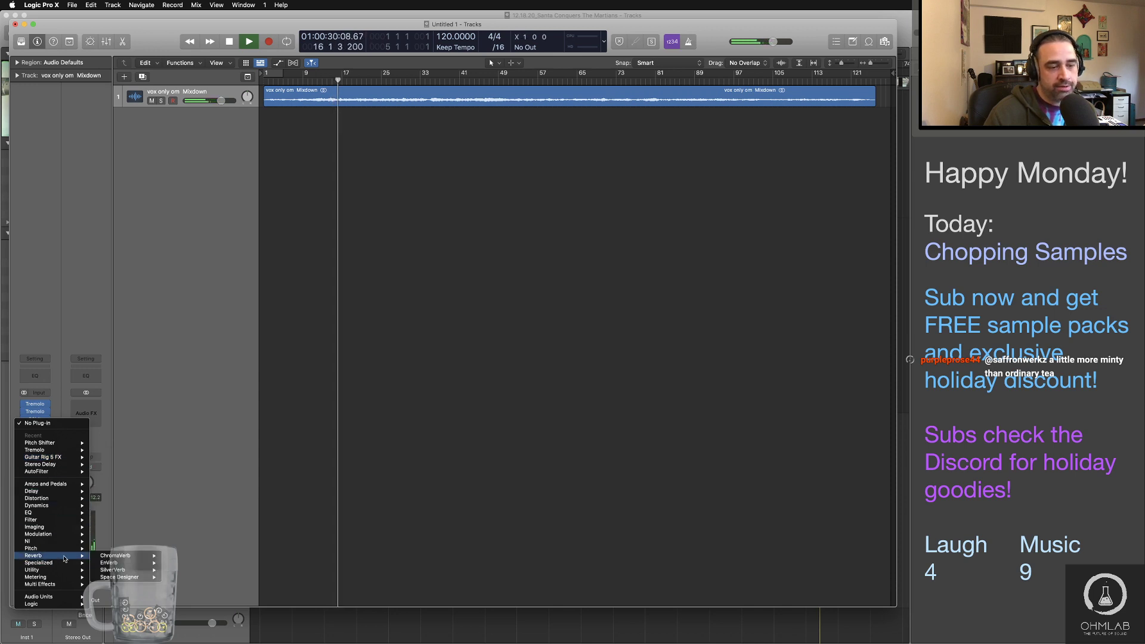
{"action": "mouse_move", "coordinate": [133, 578]}
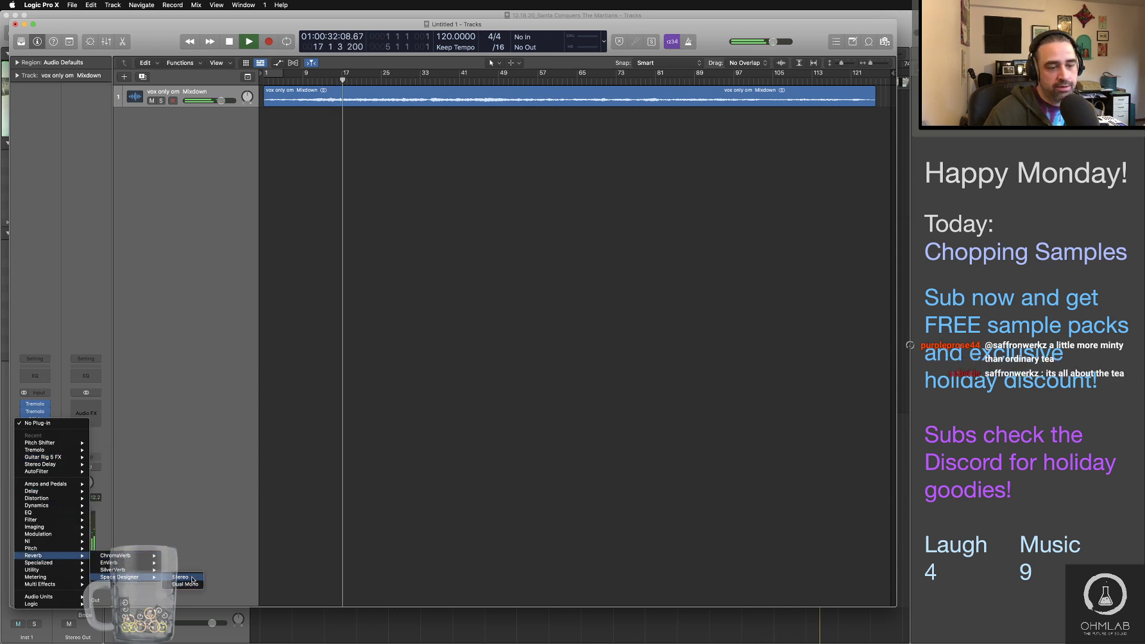
{"action": "left_click", "coordinate": [181, 577]}
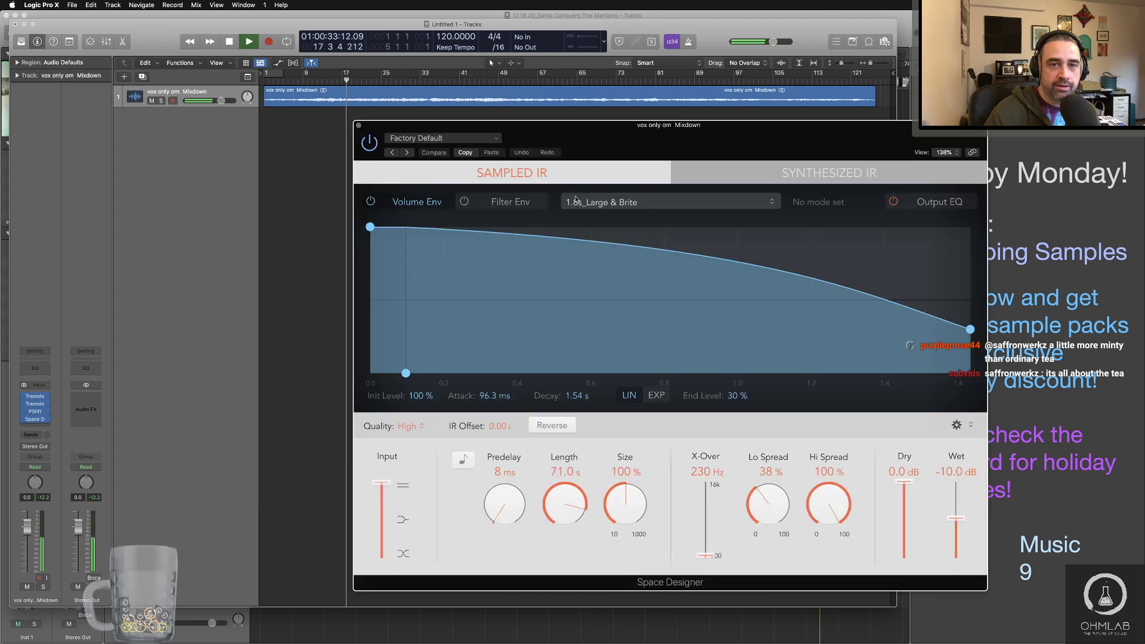
{"action": "left_click_drag", "start_coordinate": [639, 146], "coordinate": [501, 129]}
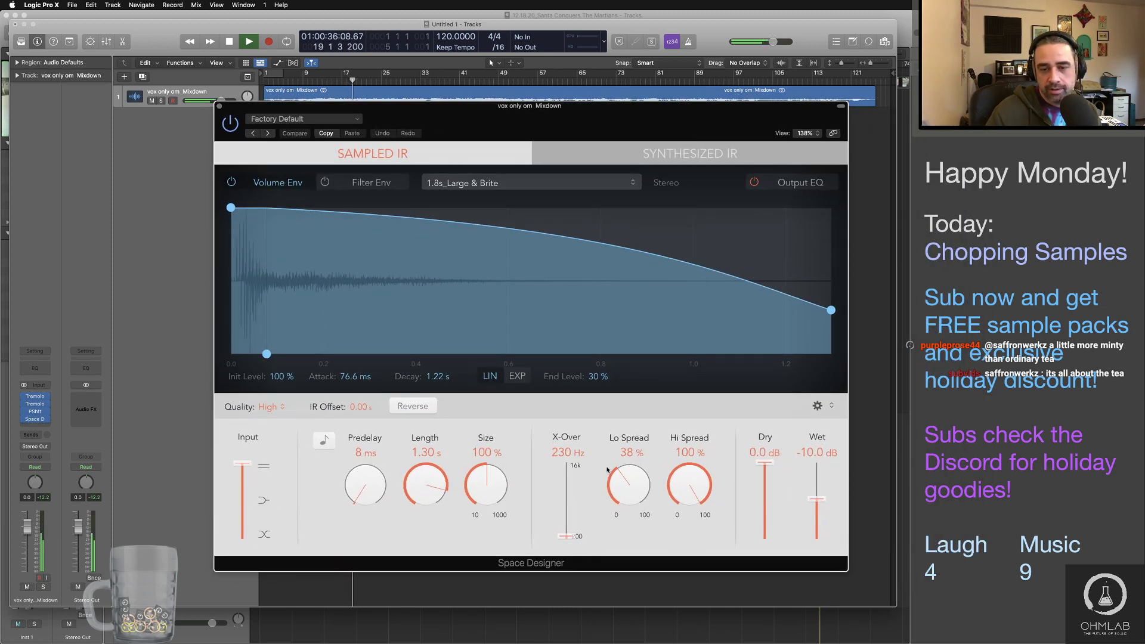
Step: Load the large spring reverb preset 03.5s Lofi Amp in Space Designer, with Lo Spread at 35% and wet level at -7.2 dB
{"action": "left_click", "coordinate": [301, 119]}
{"action": "mouse_move", "coordinate": [393, 351]}
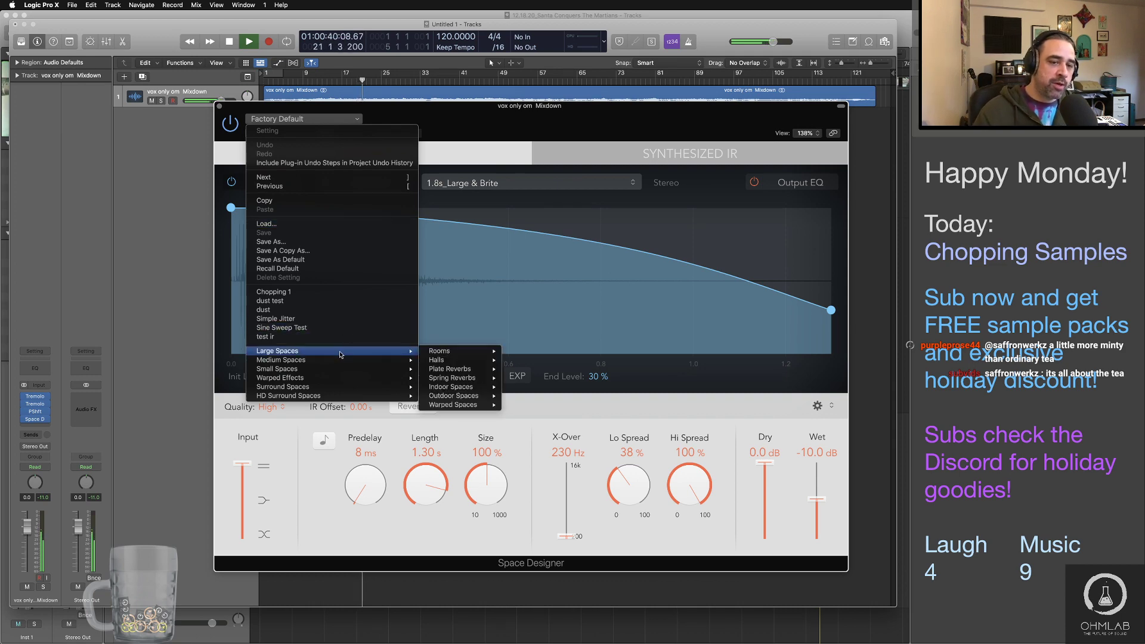
{"action": "mouse_move", "coordinate": [475, 383]}
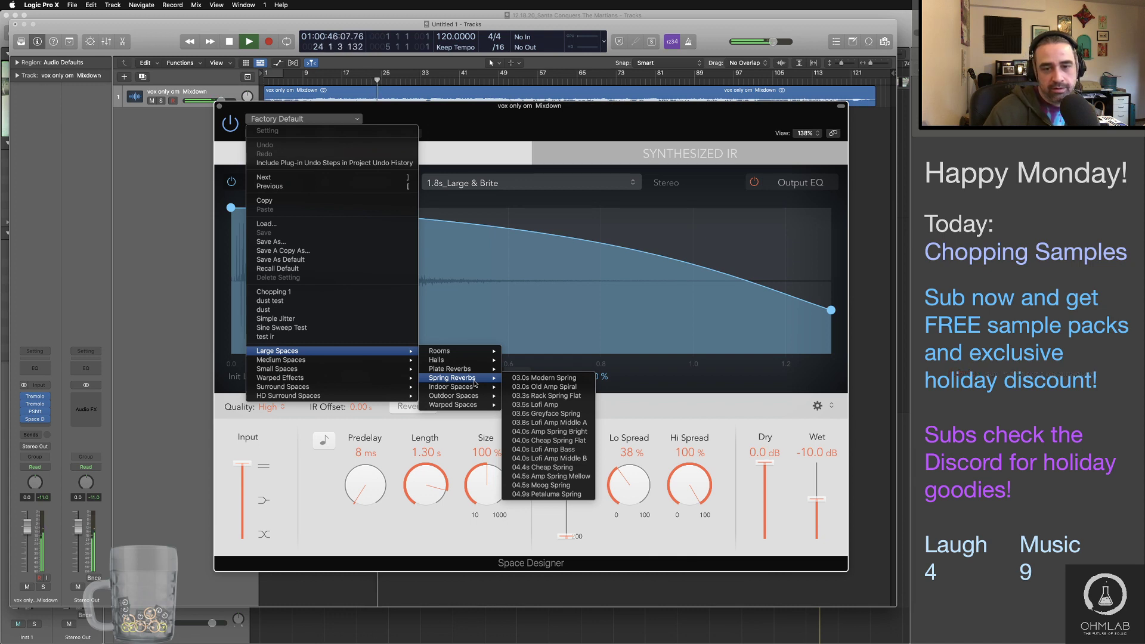
{"action": "left_click", "coordinate": [570, 406]}
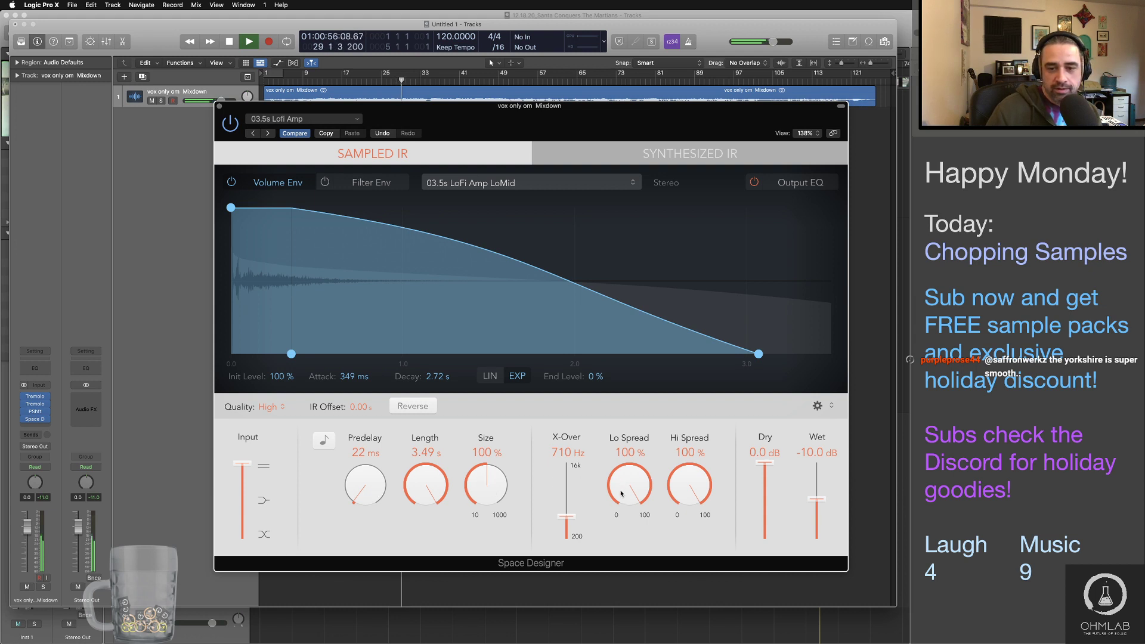
{"action": "left_click_drag", "start_coordinate": [621, 493], "coordinate": [566, 500]}
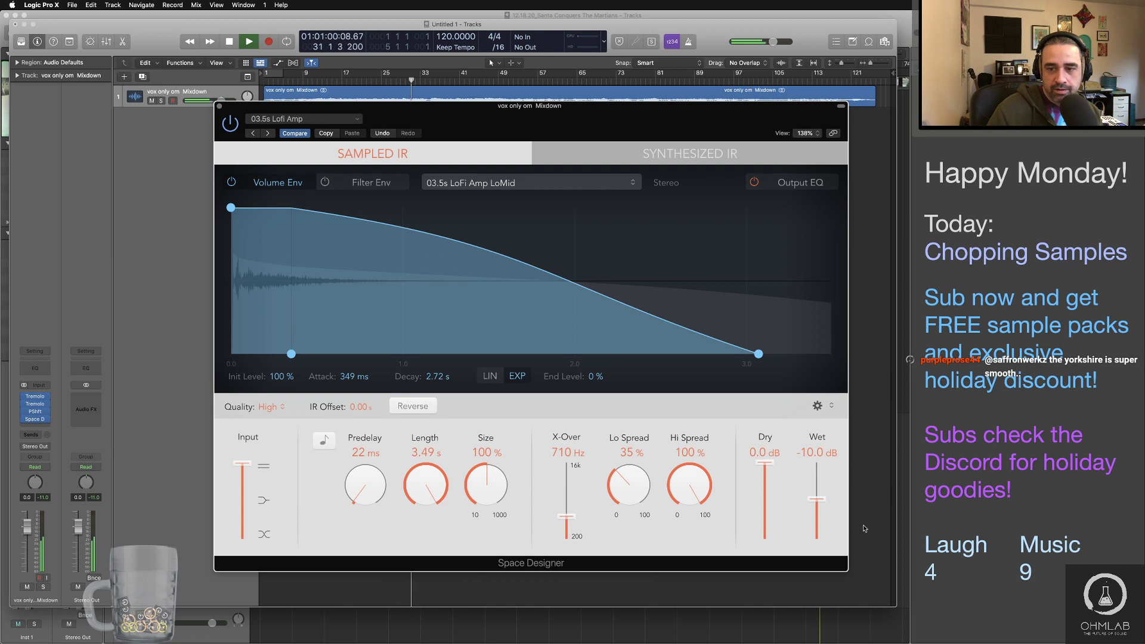
{"action": "left_click_drag", "start_coordinate": [816, 499], "coordinate": [817, 488]}
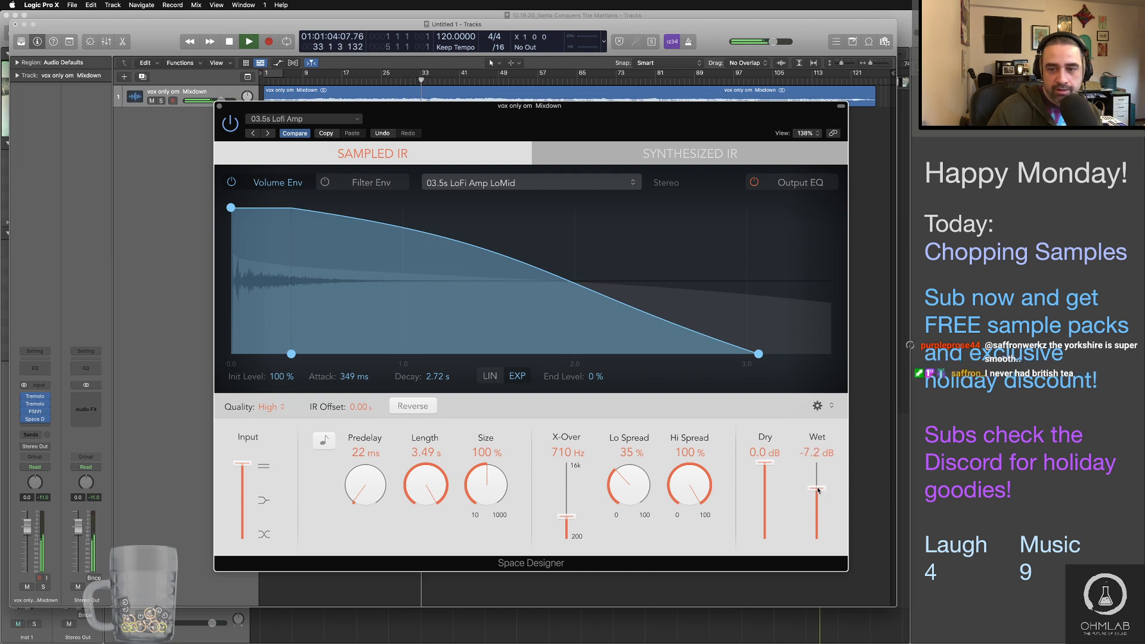
Step: Shape the reverb's output EQ with a -24 dB low shelf at 210 Hz, a 5000 Hz high cut and a 4 dB peak at 2100 Hz
{"action": "left_click", "coordinate": [783, 188]}
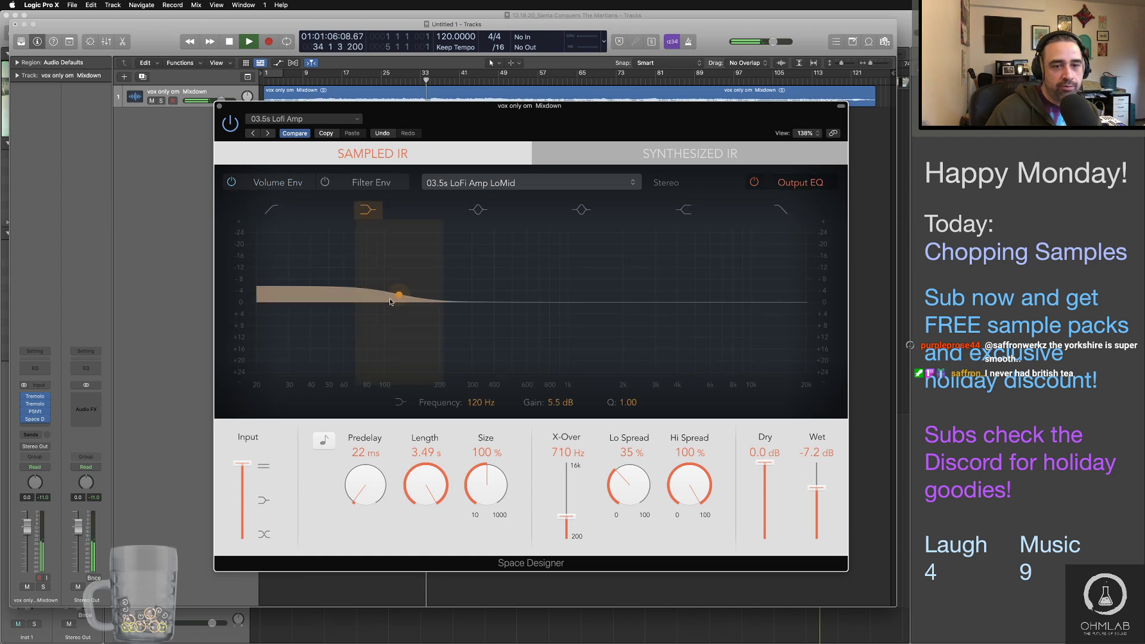
{"action": "left_click_drag", "start_coordinate": [401, 298], "coordinate": [443, 450]}
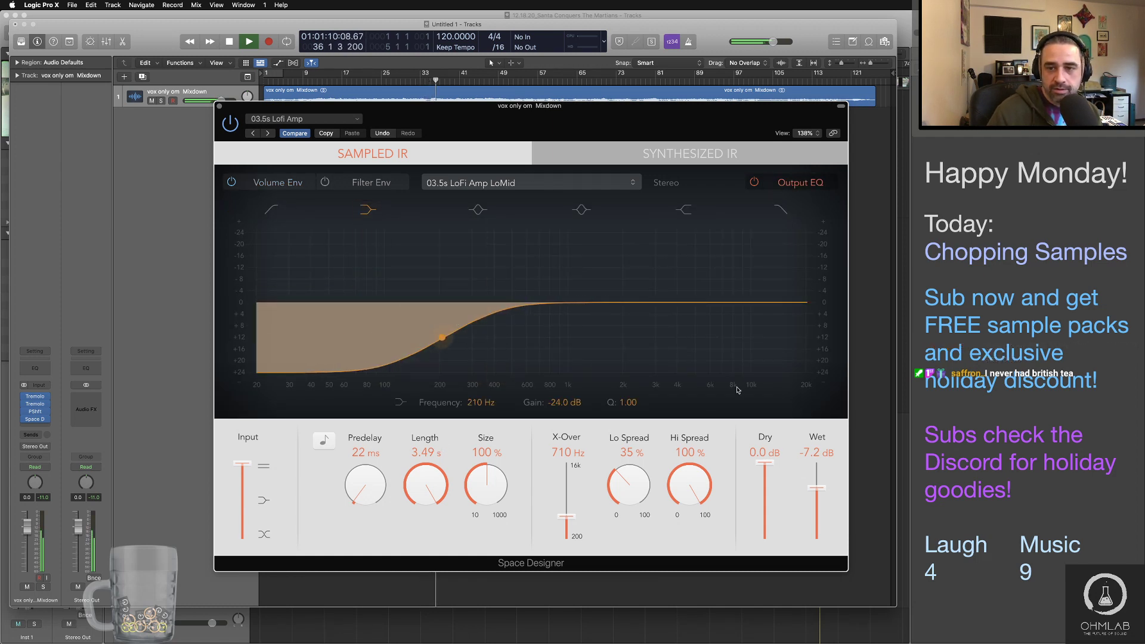
{"action": "left_click", "coordinate": [780, 209]}
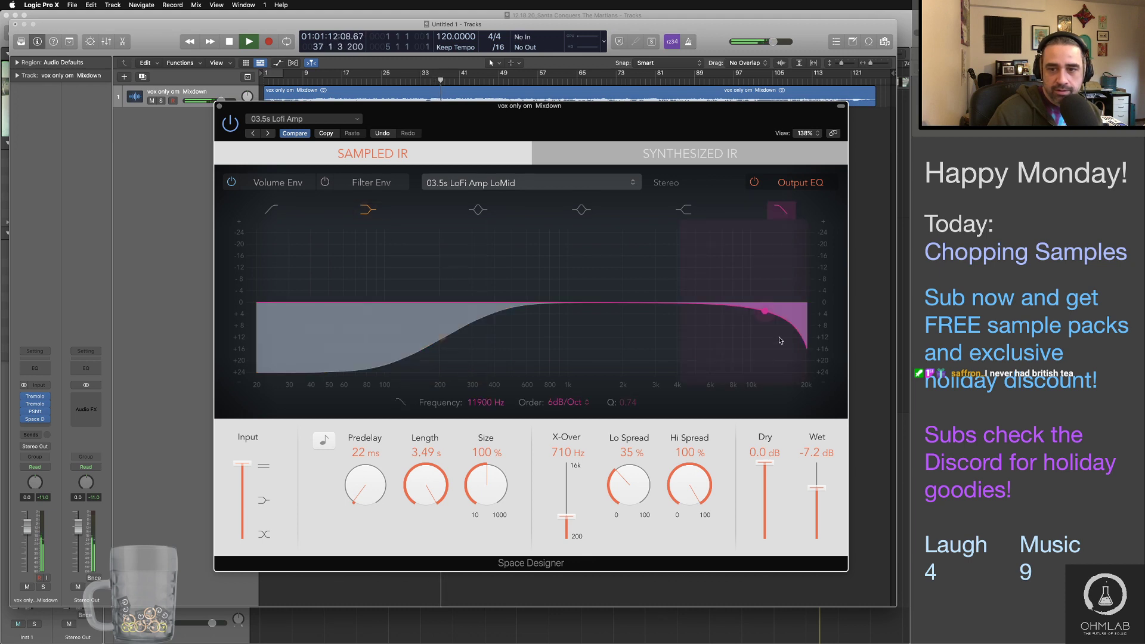
{"action": "left_click_drag", "start_coordinate": [772, 319], "coordinate": [726, 320]}
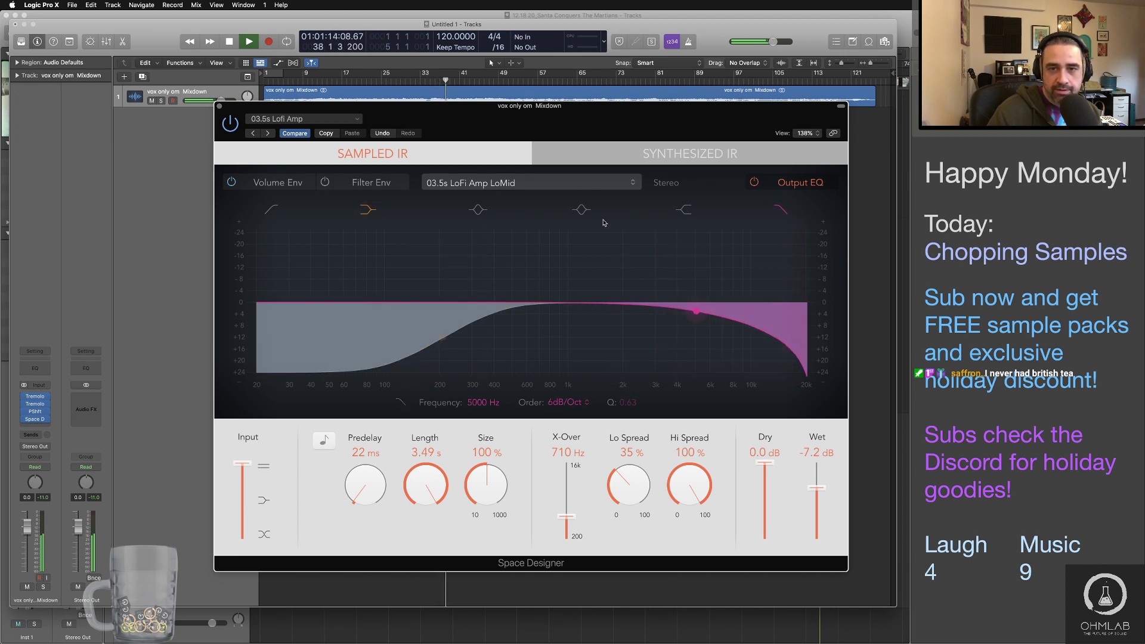
{"action": "left_click_drag", "start_coordinate": [621, 302], "coordinate": [624, 290]}
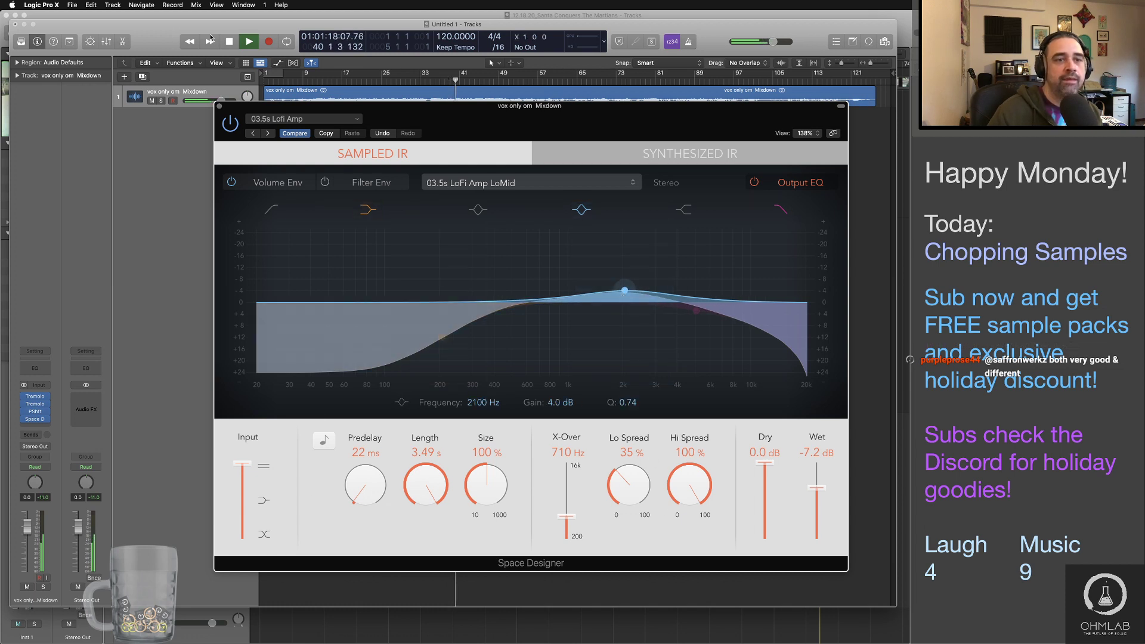
{"action": "left_click", "coordinate": [302, 195]}
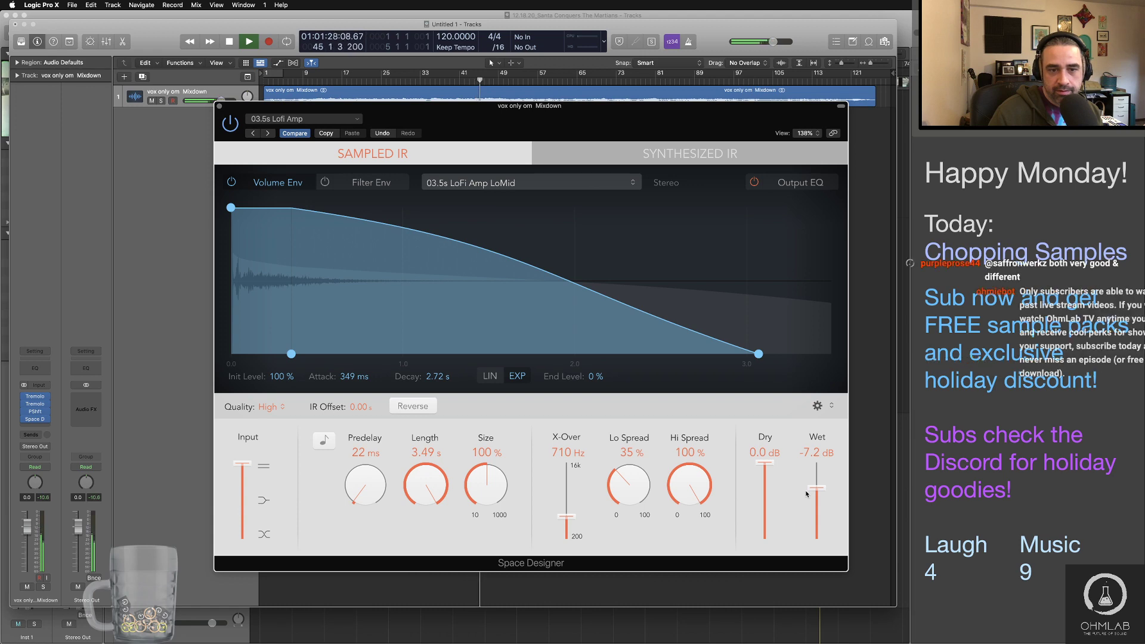
{"action": "left_click_drag", "start_coordinate": [576, 133], "coordinate": [549, 139]}
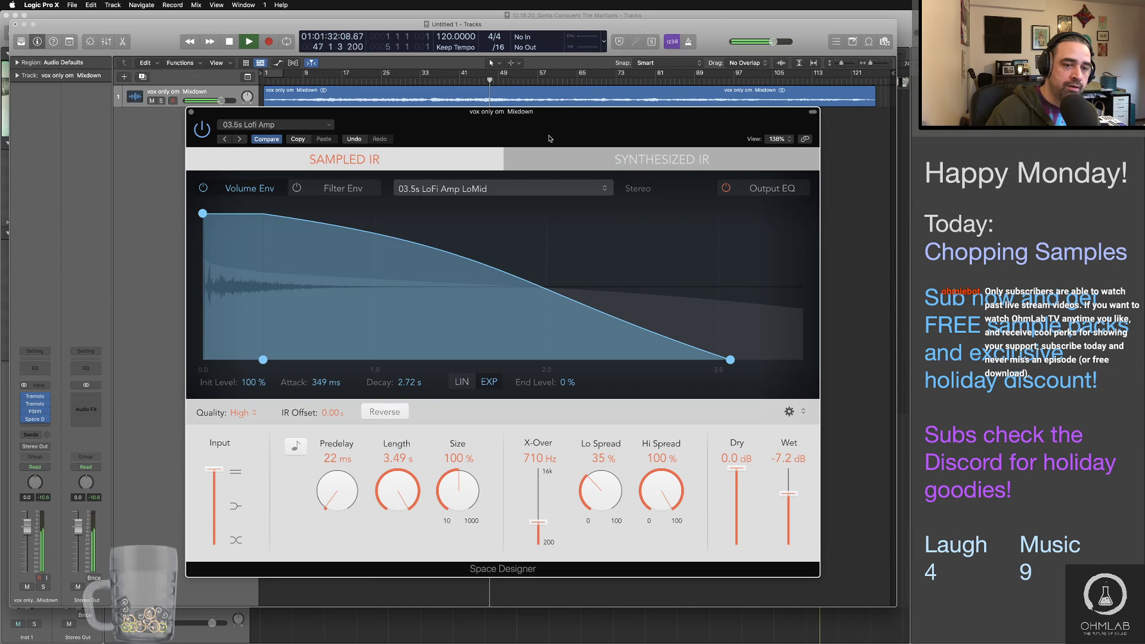
{"action": "mouse_move", "coordinate": [549, 138]}
{"action": "left_mouse_down"}
{"action": "mouse_move", "coordinate": [590, 159]}
{"action": "mouse_move", "coordinate": [562, 156]}
{"action": "left_mouse_up"}
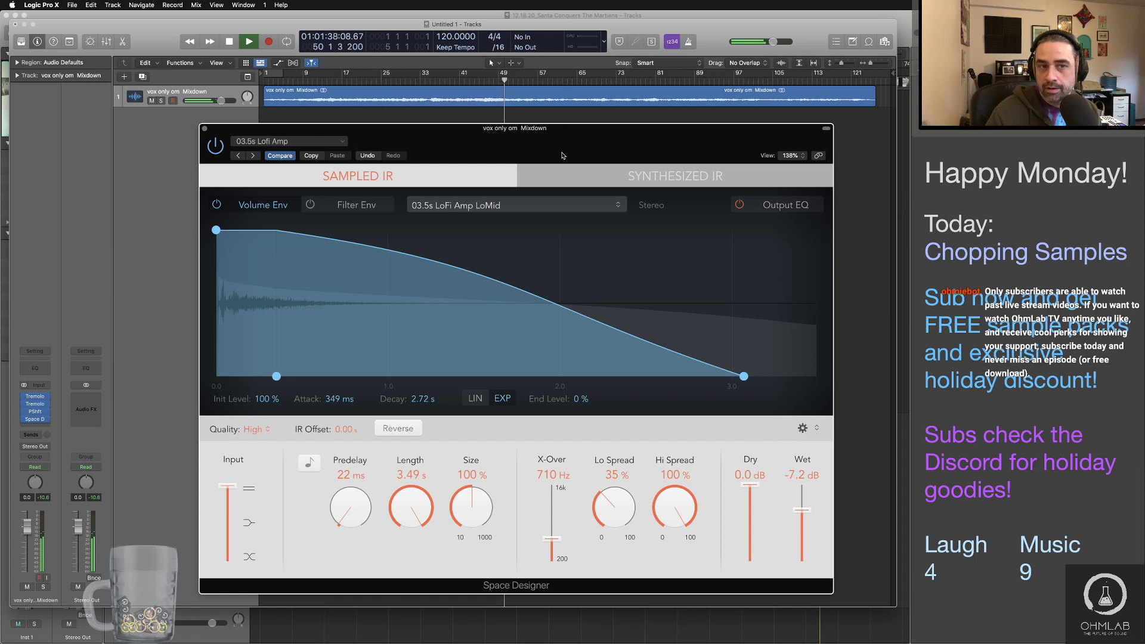
Step: Stop playback and insert an AutoFilter at the start of the vox track's effect chain, before the two Tremolos
{"action": "key", "text": "space"}
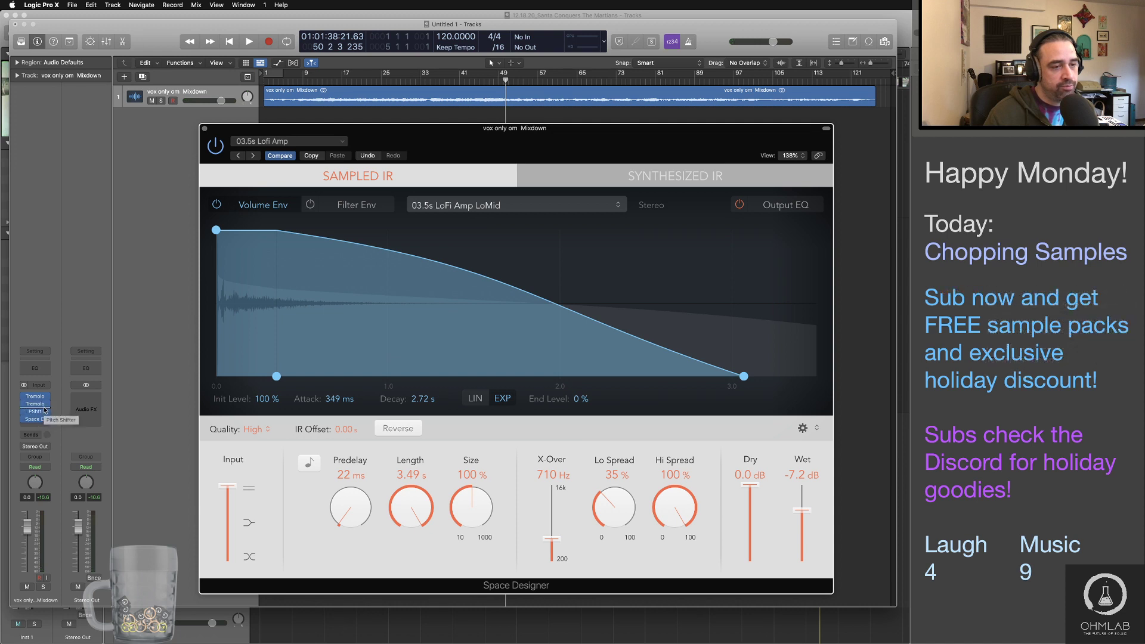
{"action": "left_click", "coordinate": [44, 409]}
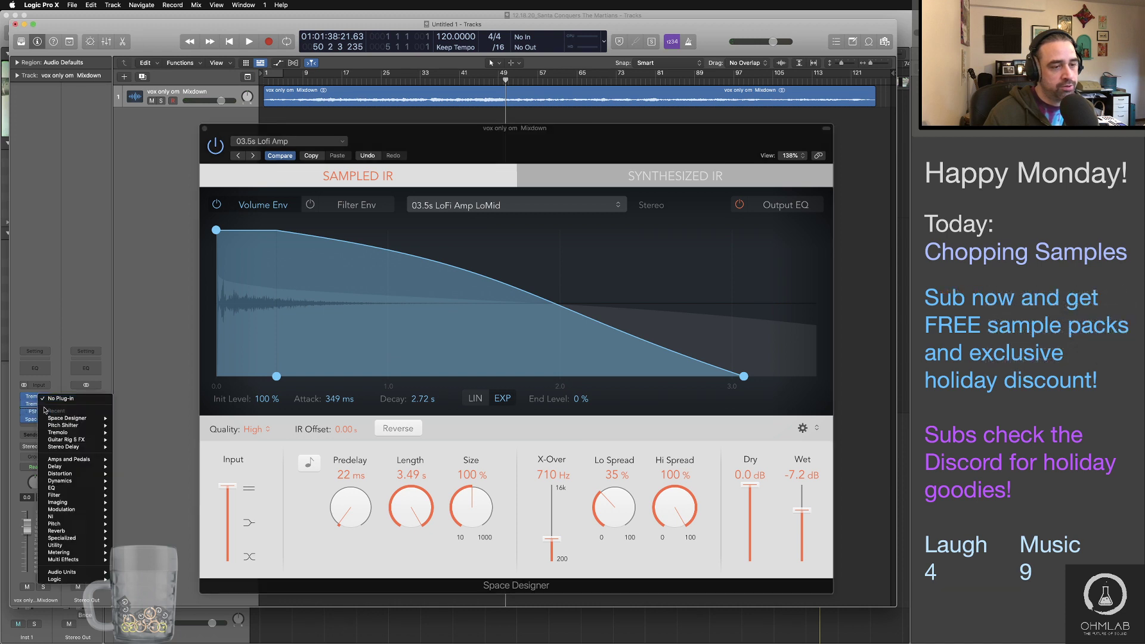
{"action": "left_click", "coordinate": [66, 388]}
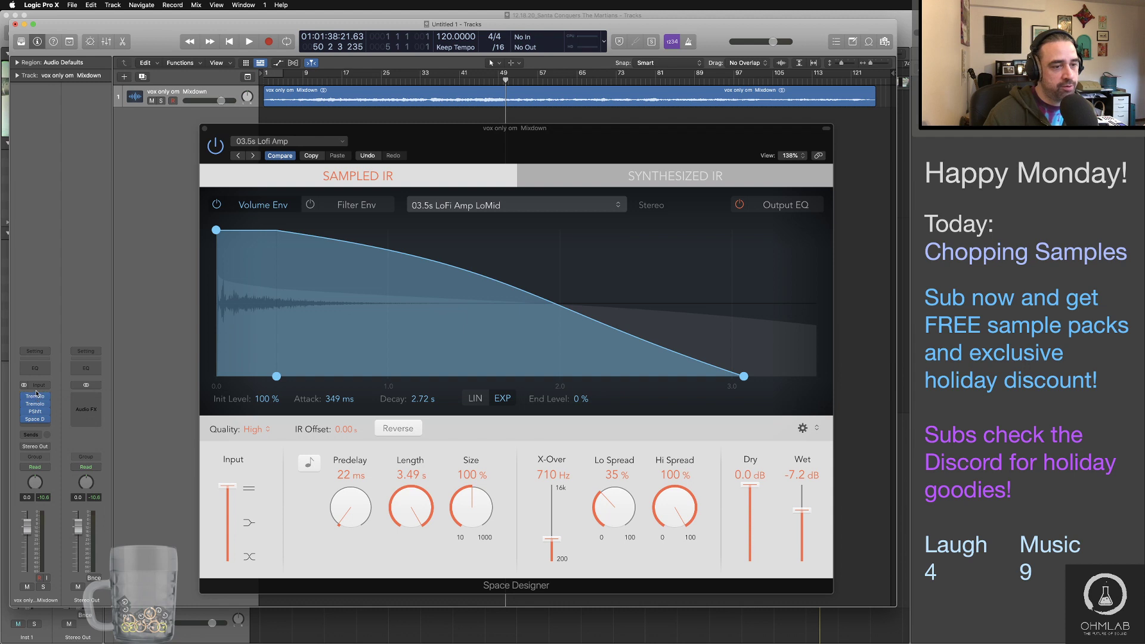
{"action": "left_click", "coordinate": [37, 395]}
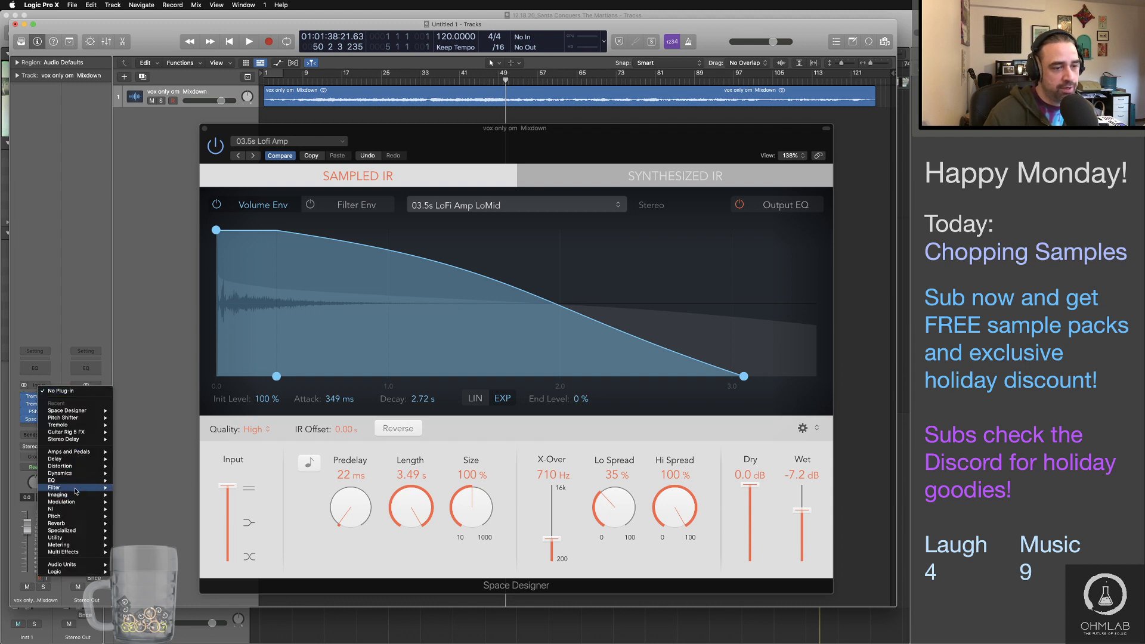
{"action": "mouse_move", "coordinate": [60, 487]}
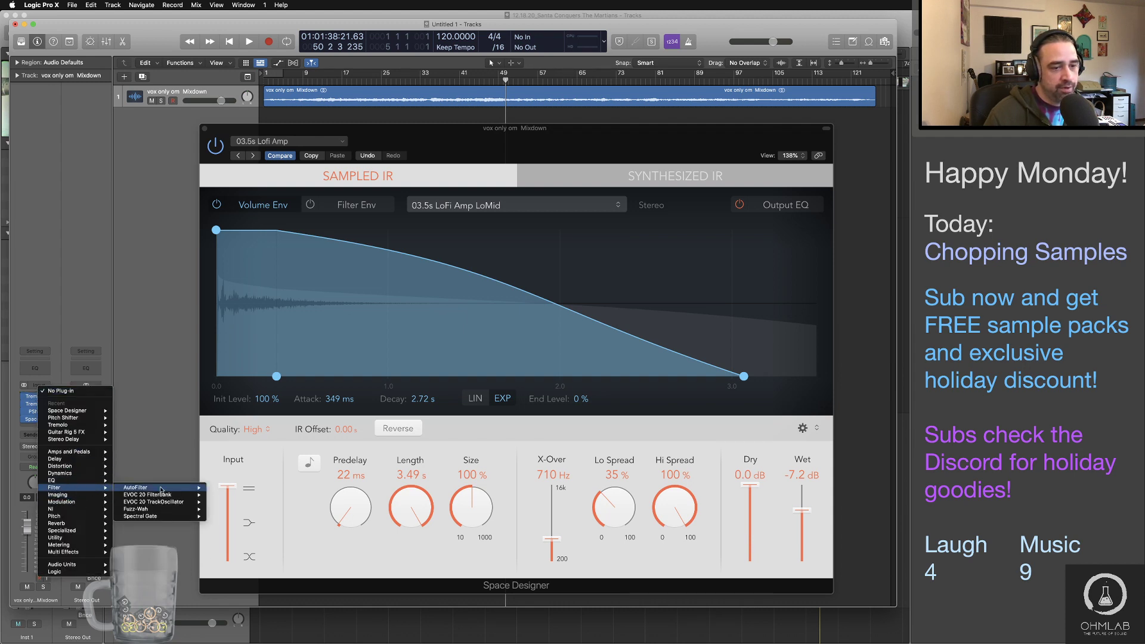
{"action": "mouse_move", "coordinate": [178, 487]}
{"action": "left_click", "coordinate": [224, 488]}
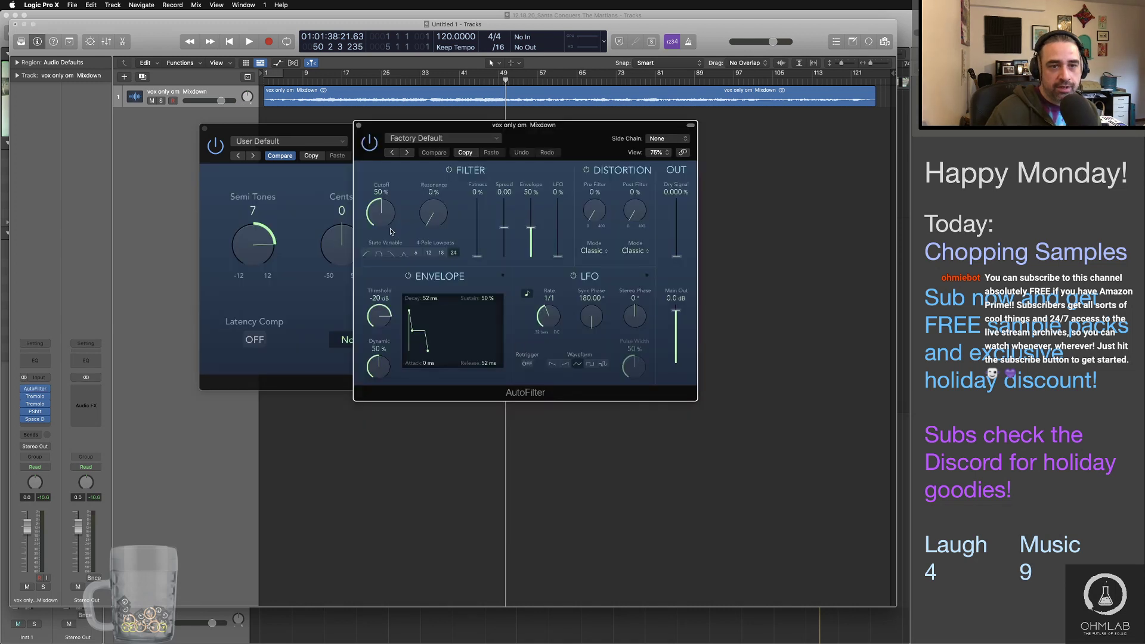
Step: Set the AutoFilter to cutoff 76%, resonance 4%, fatness 18%, spread 0.57, LFO amount 25%, LFO rate 4 bars and pre-filter distortion 8%
{"action": "left_click_drag", "start_coordinate": [382, 222], "coordinate": [377, 189]}
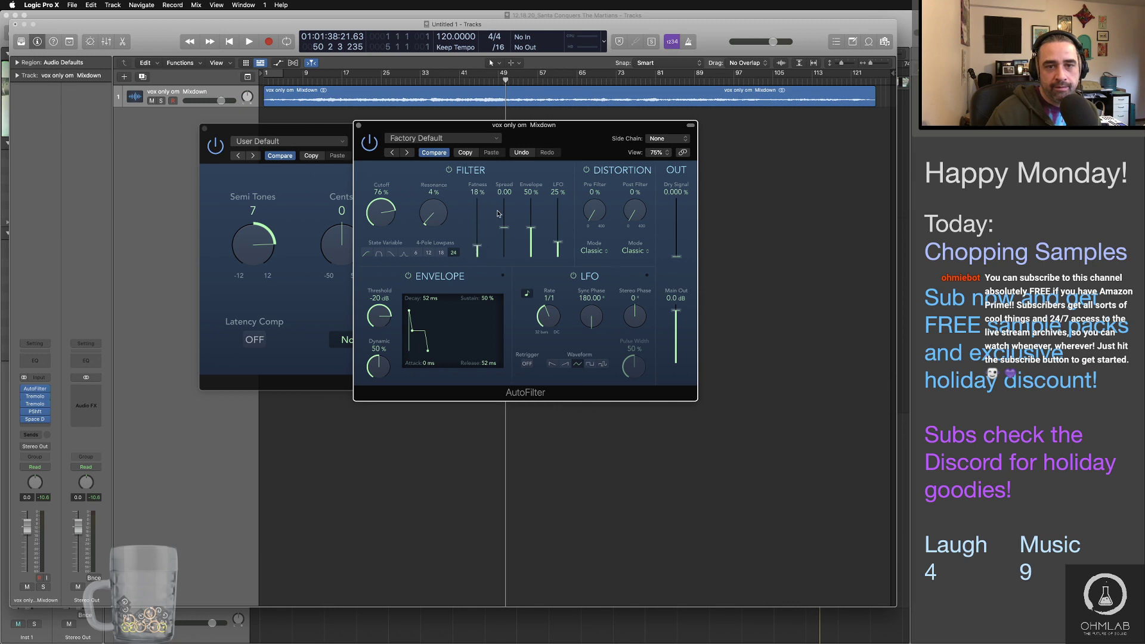
{"action": "left_click_drag", "start_coordinate": [554, 319], "coordinate": [554, 325]}
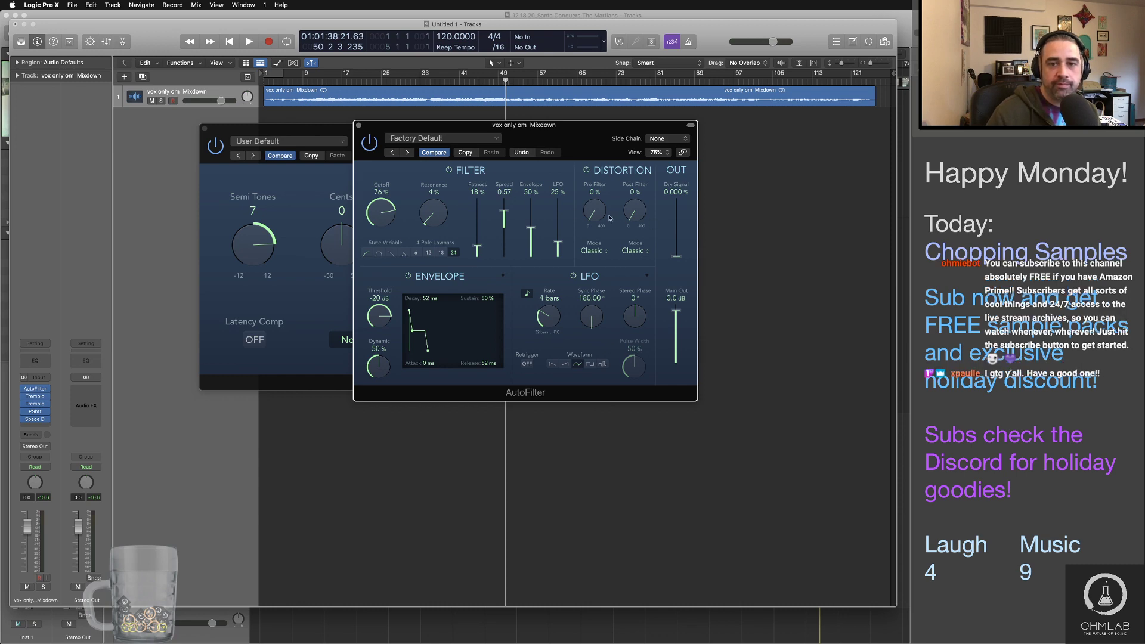
{"action": "left_click_drag", "start_coordinate": [603, 125], "coordinate": [784, 303]}
Step: During playback, set the AutoFilter's pre-filter distortion to 4%, its lowpass slope to 12 and its cutoff to 99%
{"action": "key", "text": "space"}
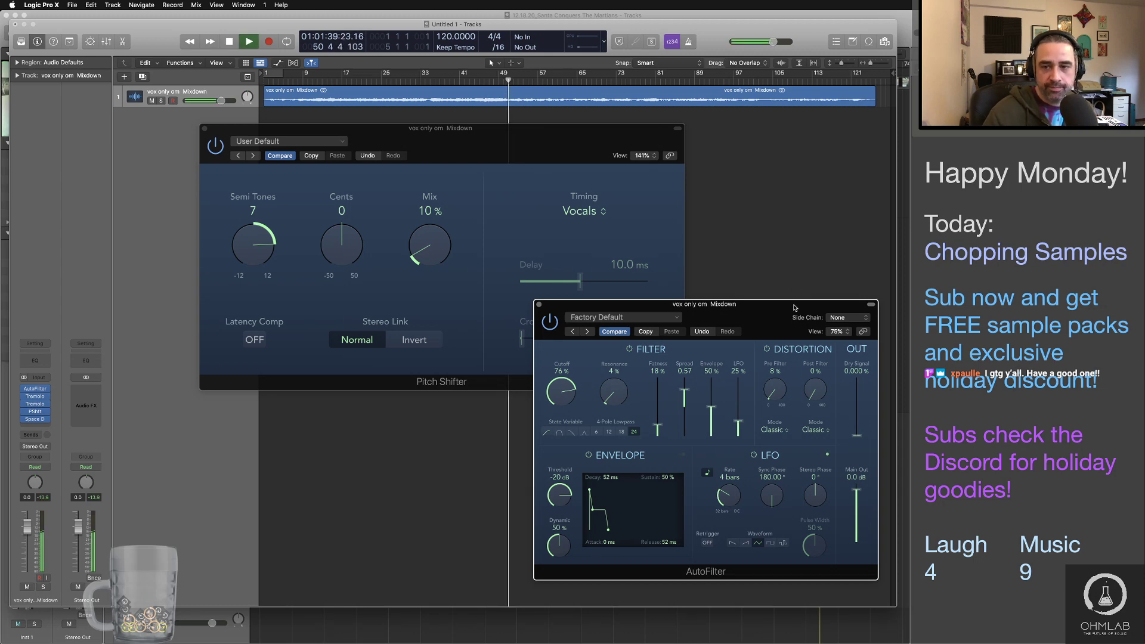
{"action": "left_click_drag", "start_coordinate": [686, 304], "coordinate": [616, 197]}
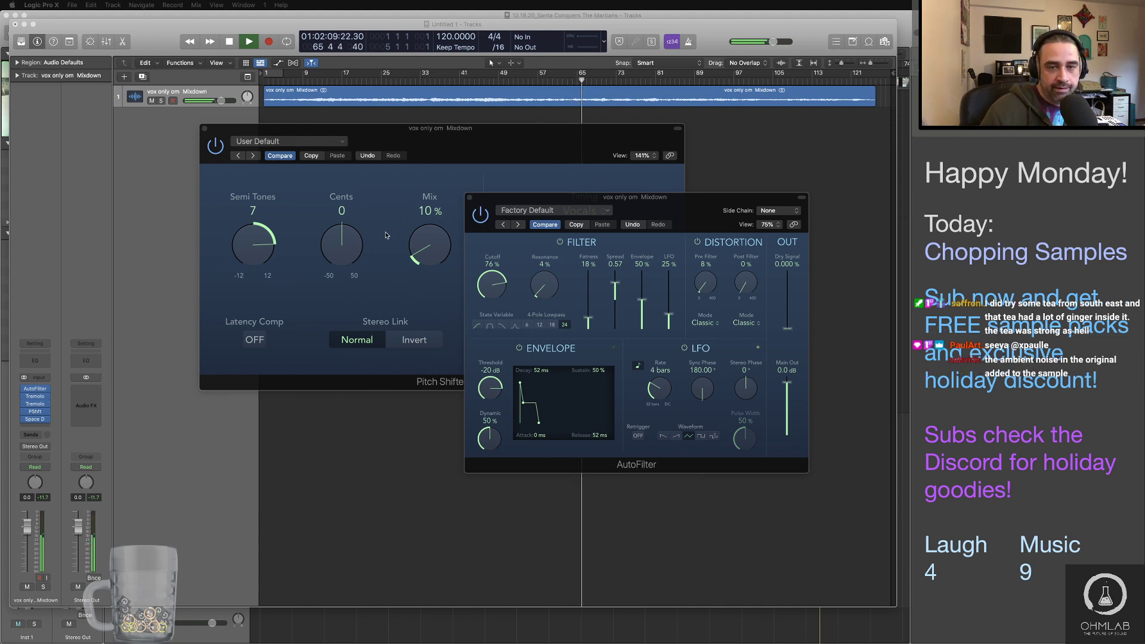
{"action": "left_click_drag", "start_coordinate": [690, 204], "coordinate": [736, 259]}
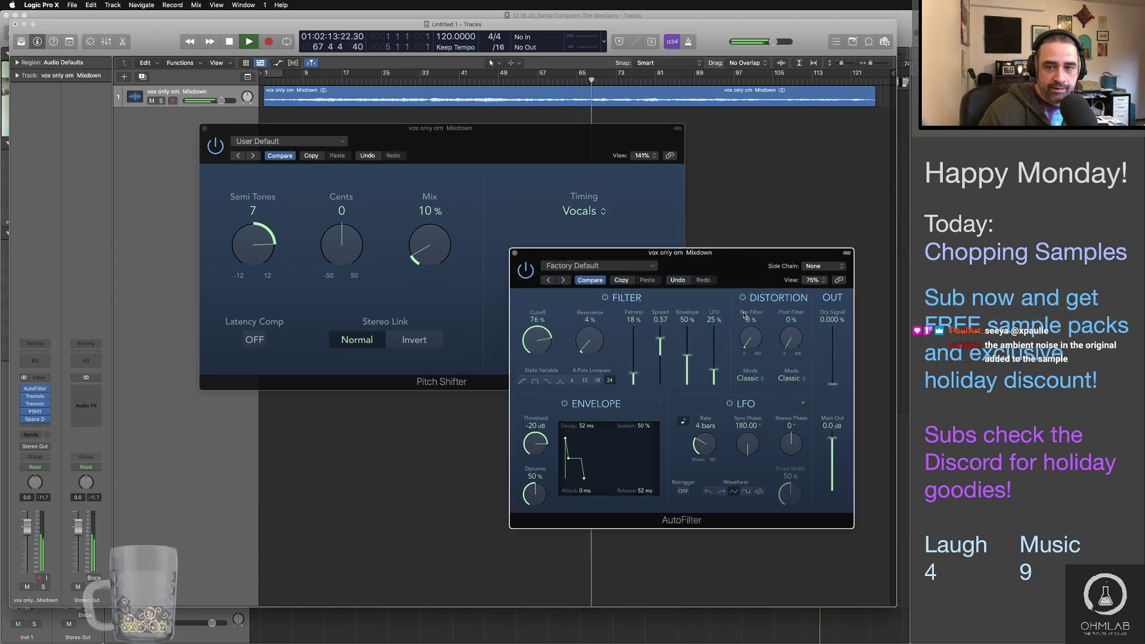
{"action": "left_click_drag", "start_coordinate": [755, 337], "coordinate": [755, 339]}
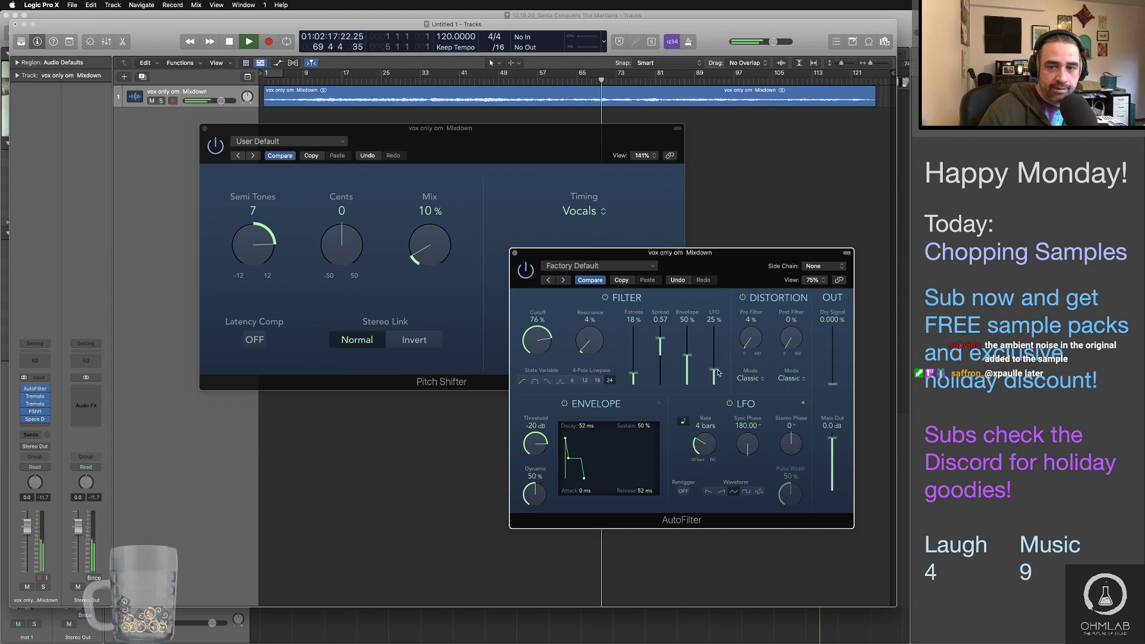
{"action": "left_click_drag", "start_coordinate": [538, 339], "coordinate": [538, 328]}
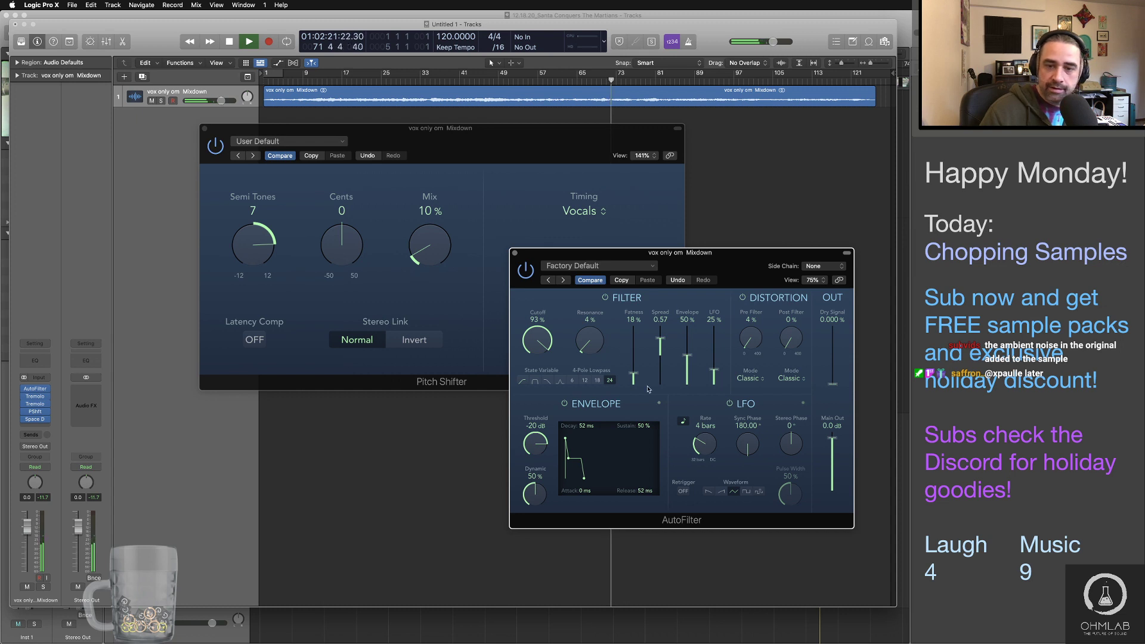
{"action": "left_click", "coordinate": [585, 379]}
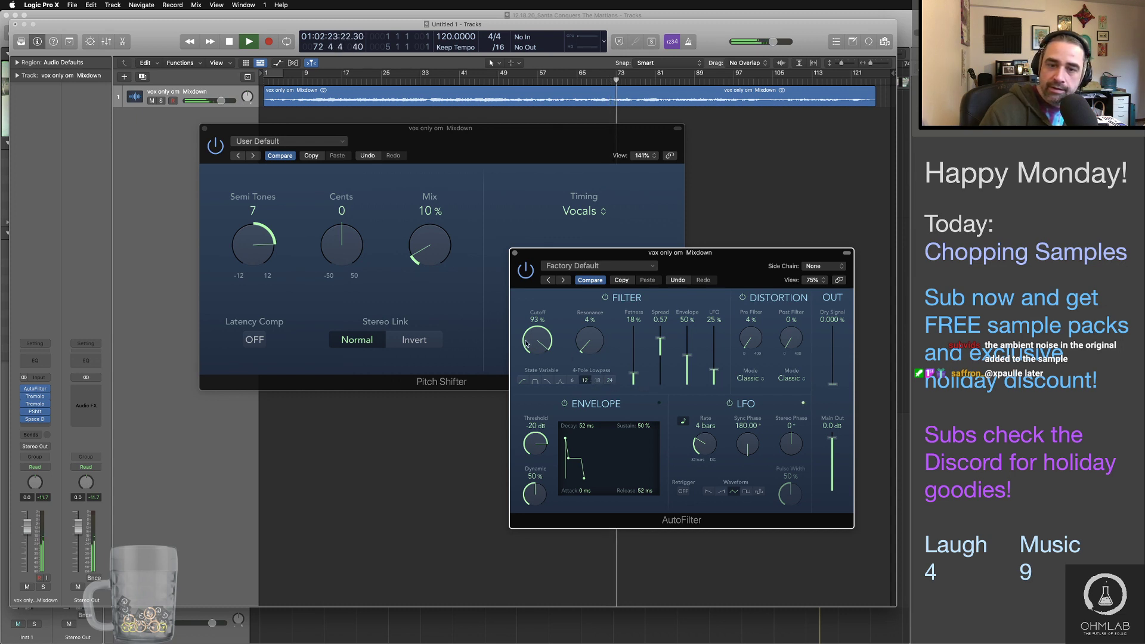
{"action": "left_click_drag", "start_coordinate": [530, 341], "coordinate": [529, 335]}
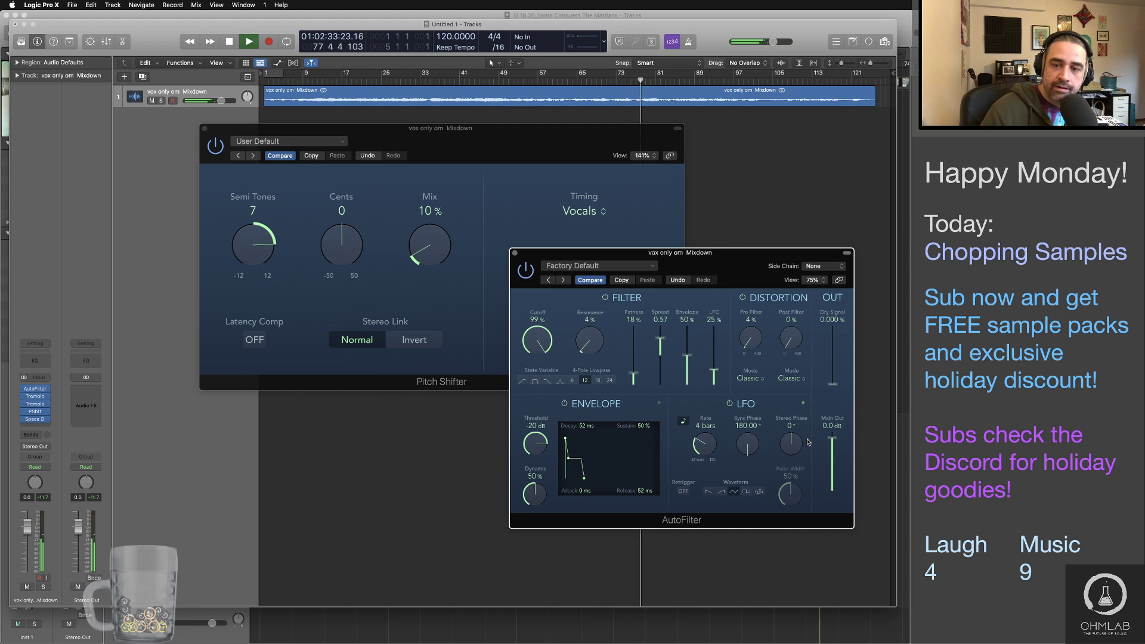
Step: During playback, set the AutoFilter's cutoff to 85%, its filter envelope amount to 0% and its LFO amount to 36%
{"action": "left_click_drag", "start_coordinate": [714, 370], "coordinate": [716, 333]}
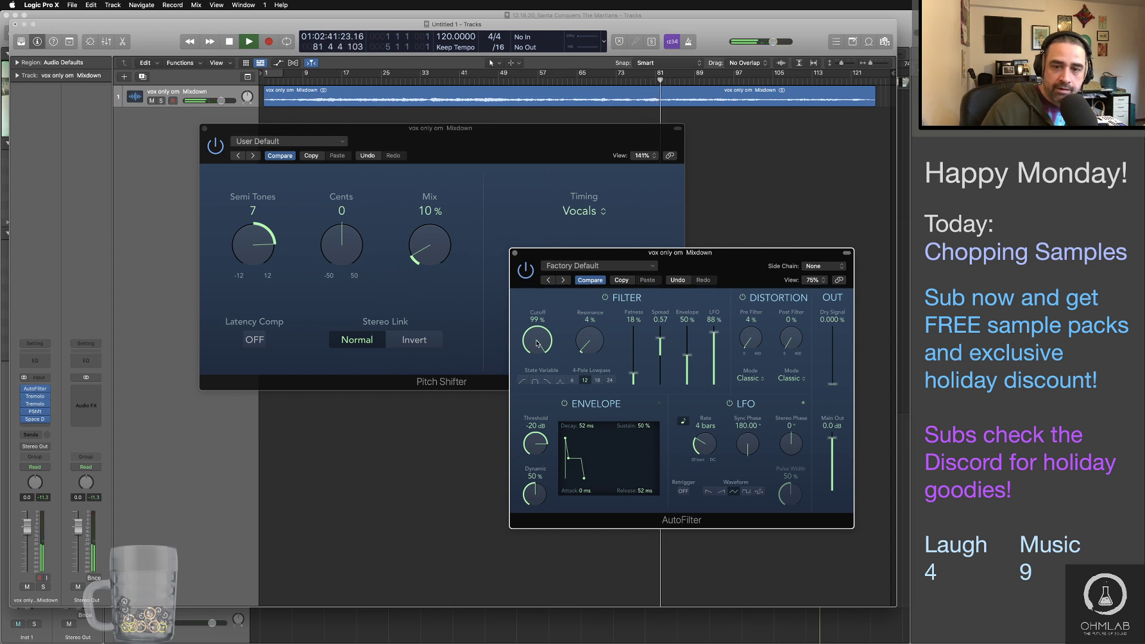
{"action": "left_click_drag", "start_coordinate": [538, 344], "coordinate": [539, 353]}
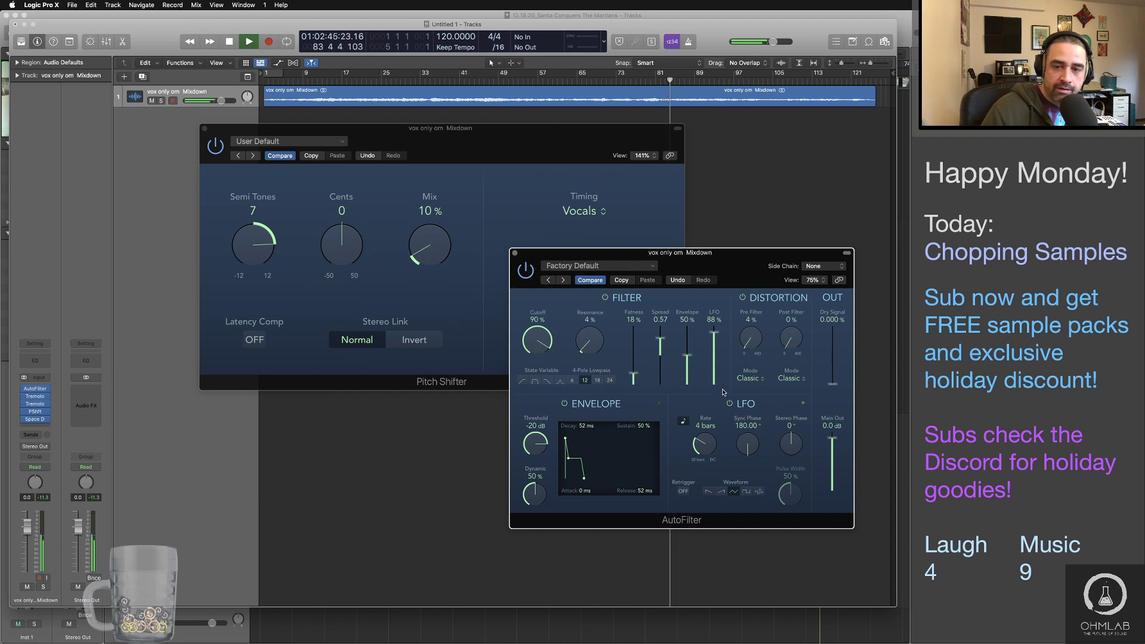
{"action": "left_click_drag", "start_coordinate": [718, 335], "coordinate": [716, 372]}
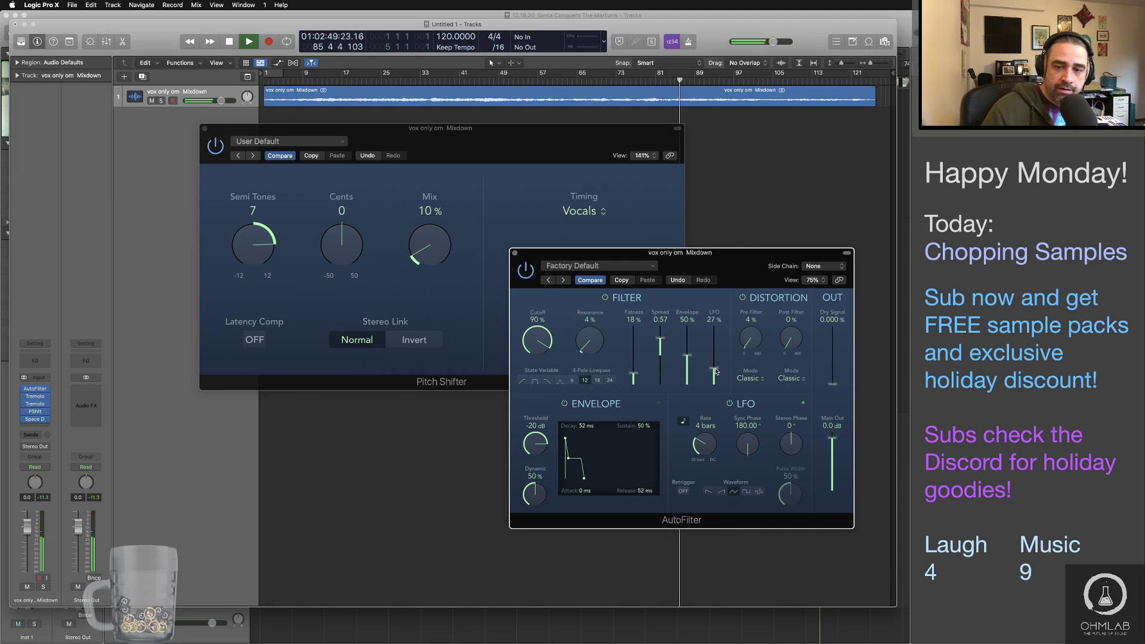
{"action": "mouse_move", "coordinate": [716, 372]}
{"action": "left_mouse_down"}
{"action": "mouse_move", "coordinate": [687, 385]}
{"action": "mouse_move", "coordinate": [720, 363]}
{"action": "left_mouse_up"}
{"action": "left_click_drag", "start_coordinate": [535, 348], "coordinate": [535, 357]}
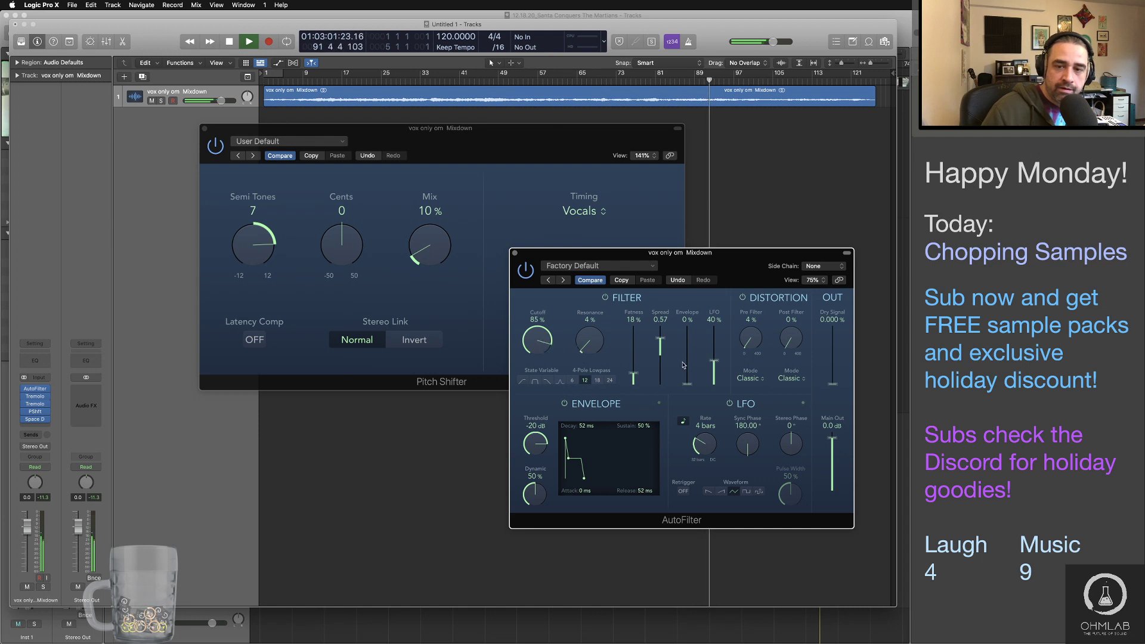
{"action": "left_click_drag", "start_coordinate": [713, 362], "coordinate": [714, 366]}
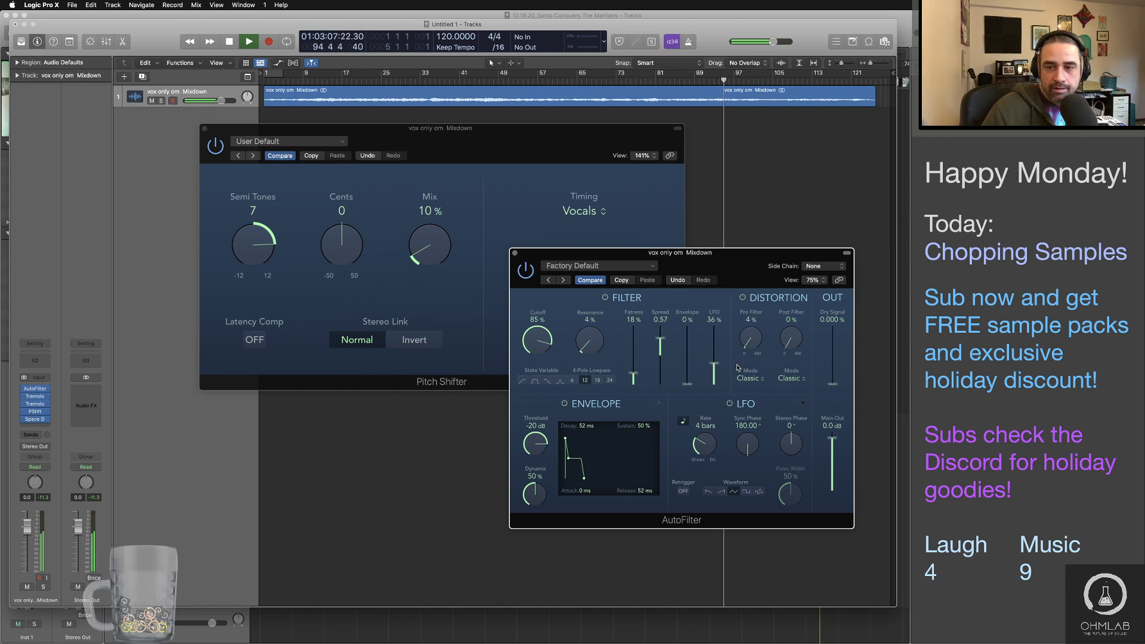
Step: Move the AutoFilter window up, bypass the Pitch Shifter on the vox track and play the result briefly
{"action": "left_click_drag", "start_coordinate": [631, 255], "coordinate": [622, 209]}
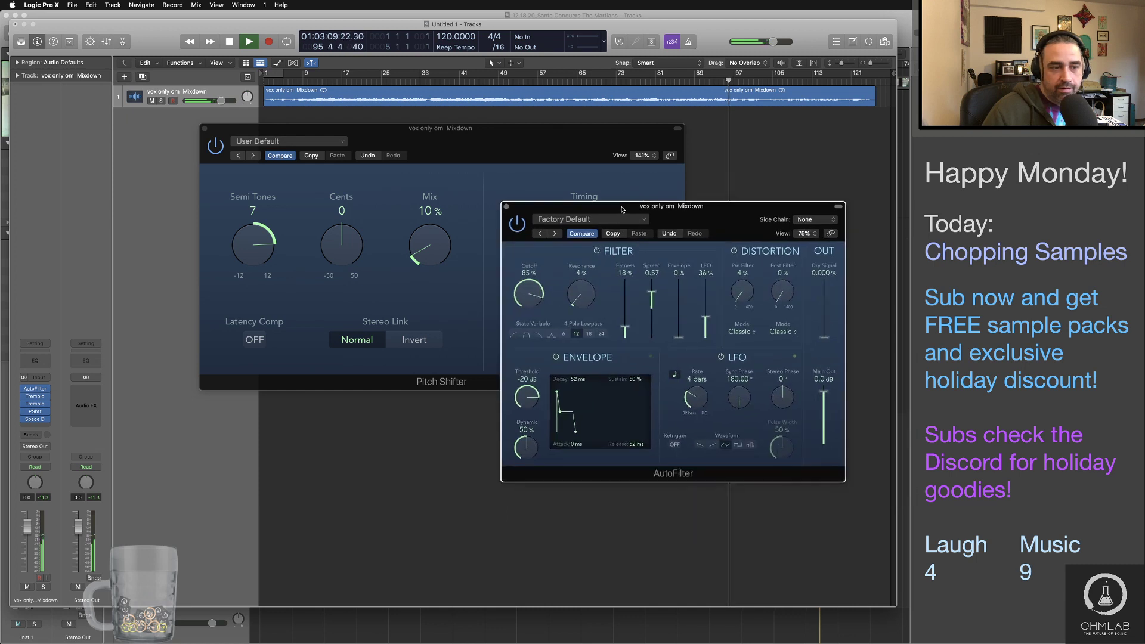
{"action": "key", "text": "space"}
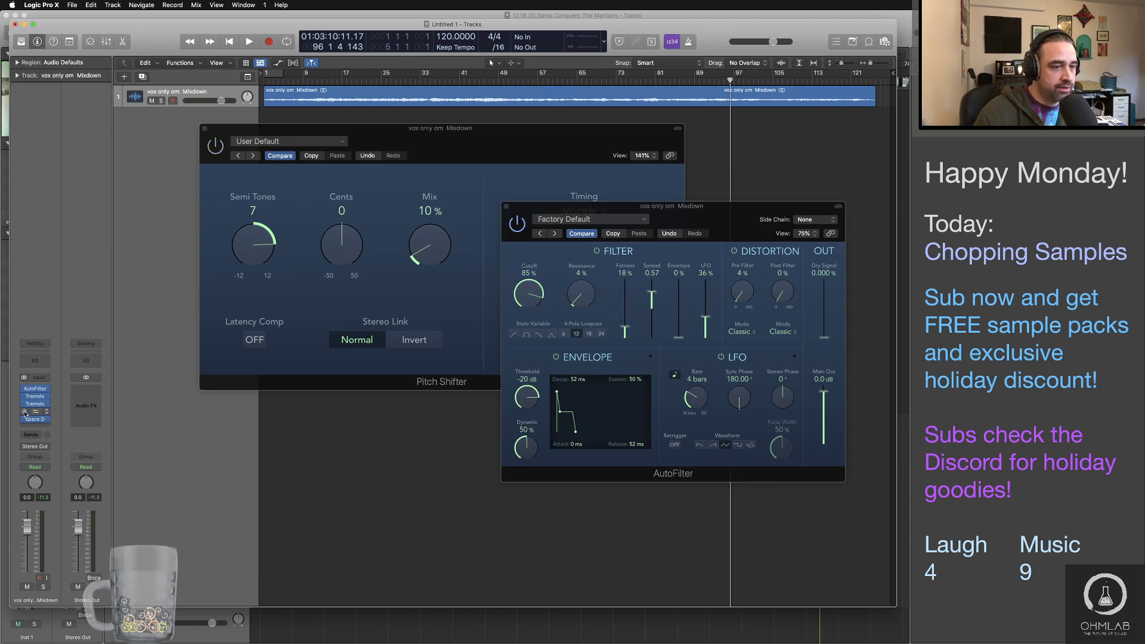
{"action": "key", "text": "space"}
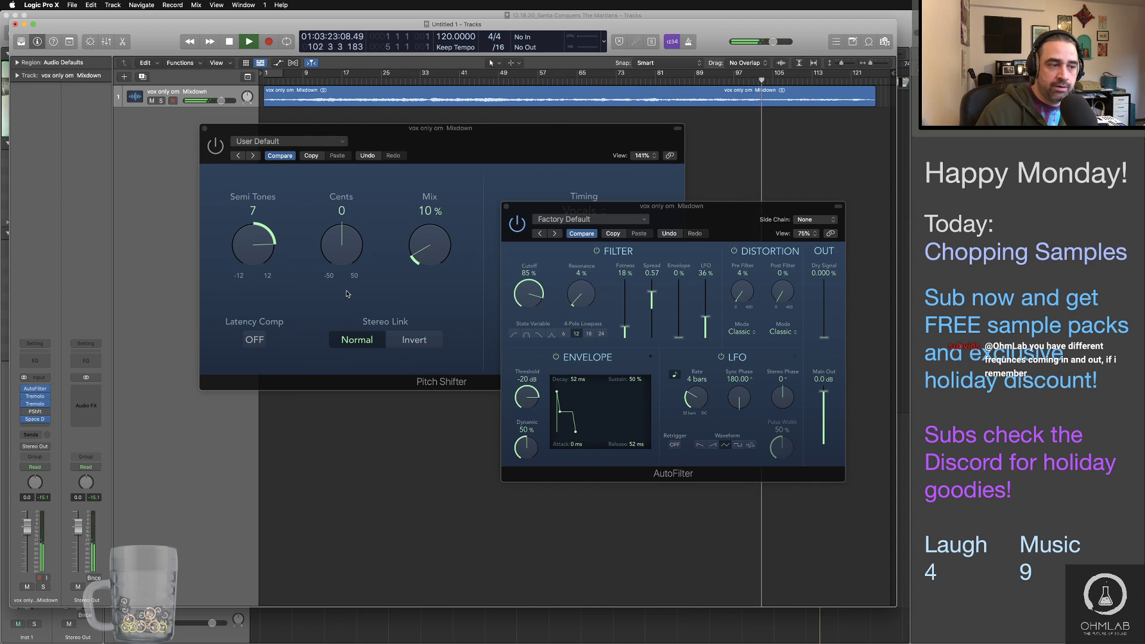
{"action": "key", "text": "space"}
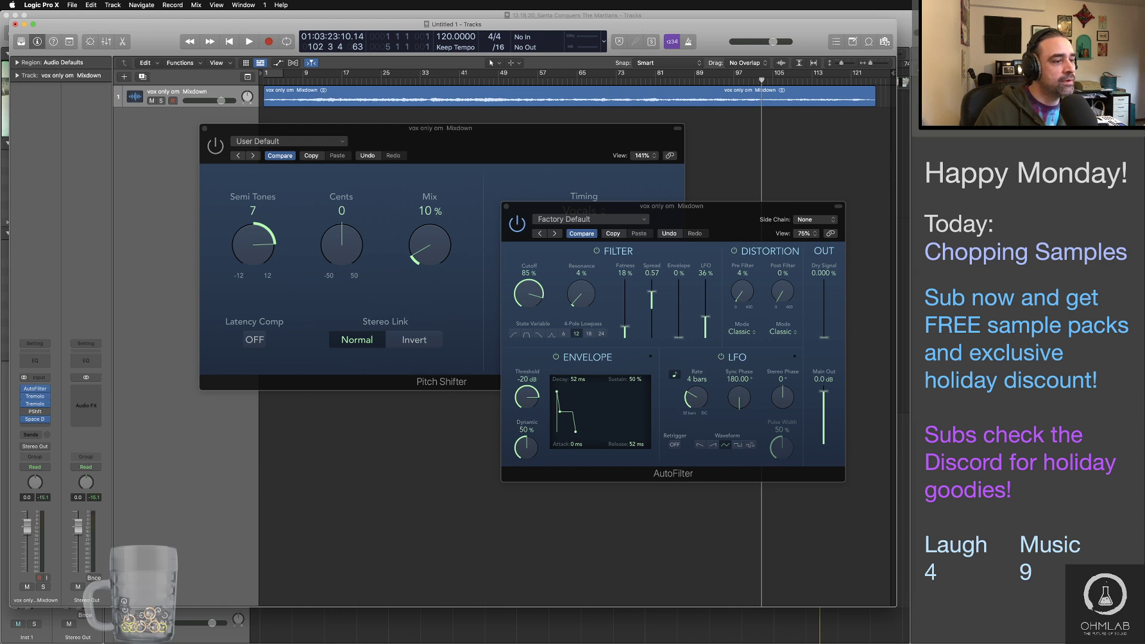
Step: Close the AutoFilter and Pitch Shifter windows and close the Untitled 1 project without saving it
{"action": "left_click", "coordinate": [506, 207]}
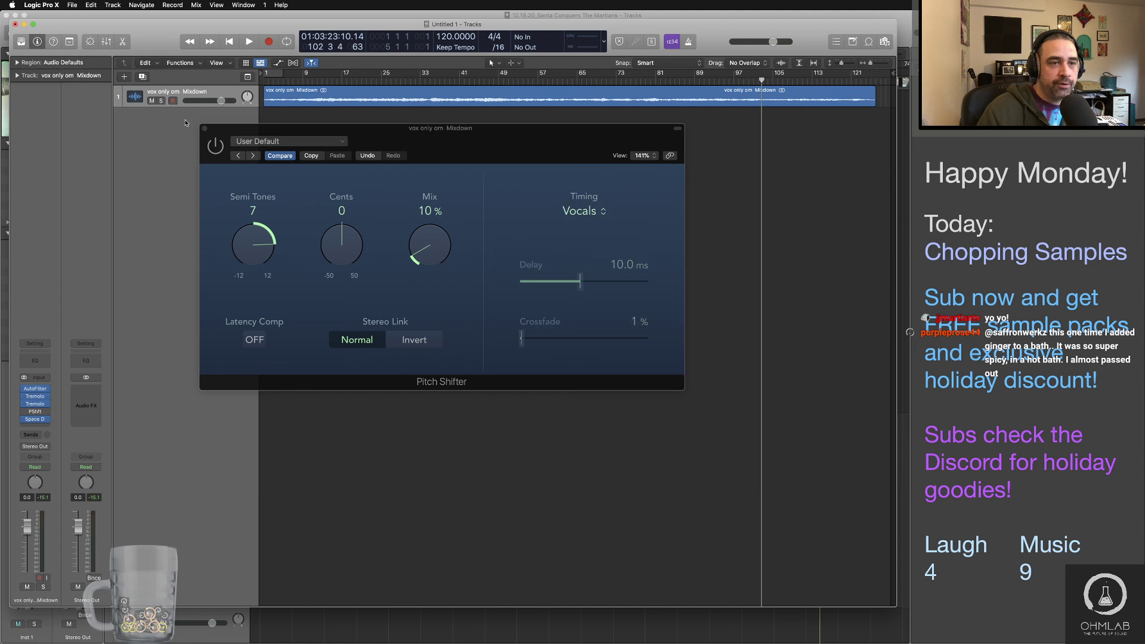
{"action": "left_click", "coordinate": [205, 129]}
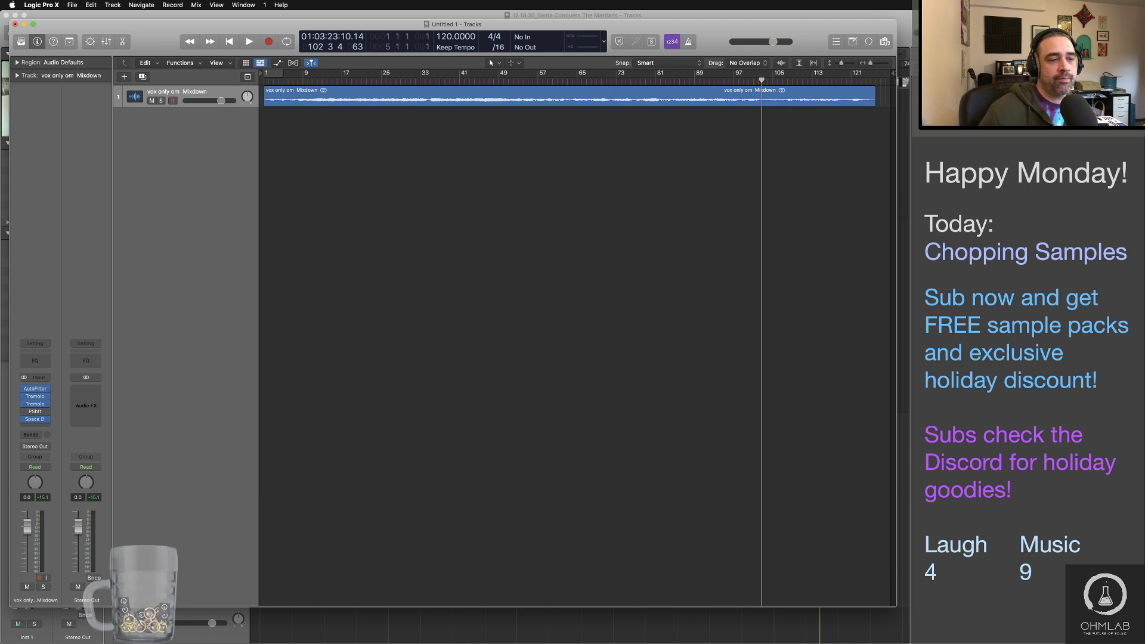
{"action": "left_click_drag", "start_coordinate": [43, 26], "coordinate": [42, 25]}
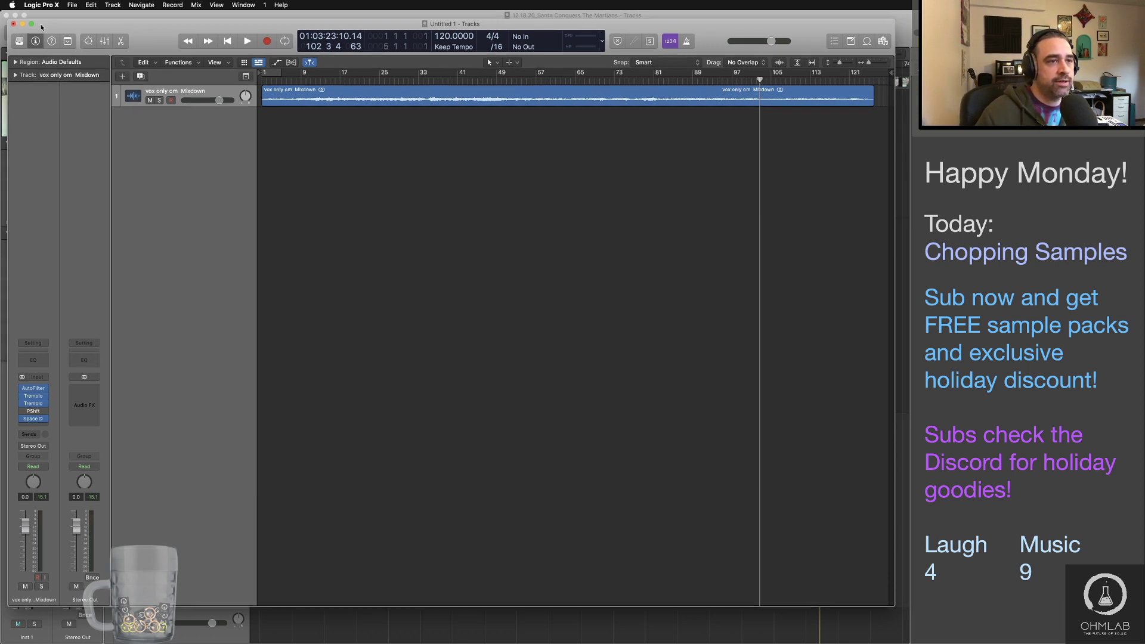
{"action": "left_click", "coordinate": [13, 24]}
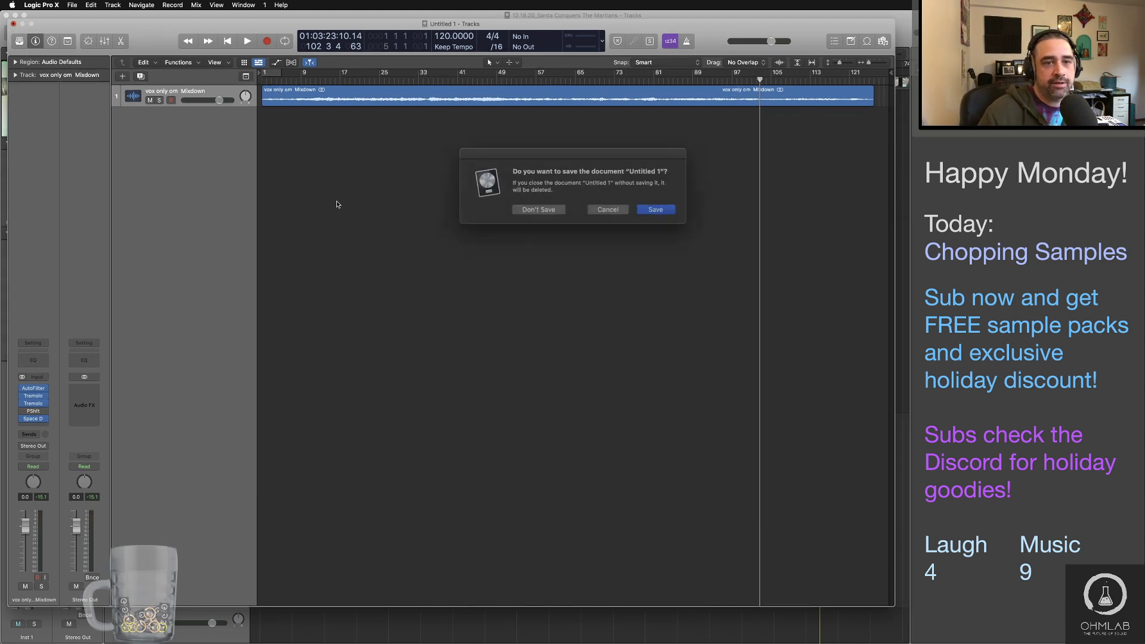
{"action": "left_click", "coordinate": [542, 207]}
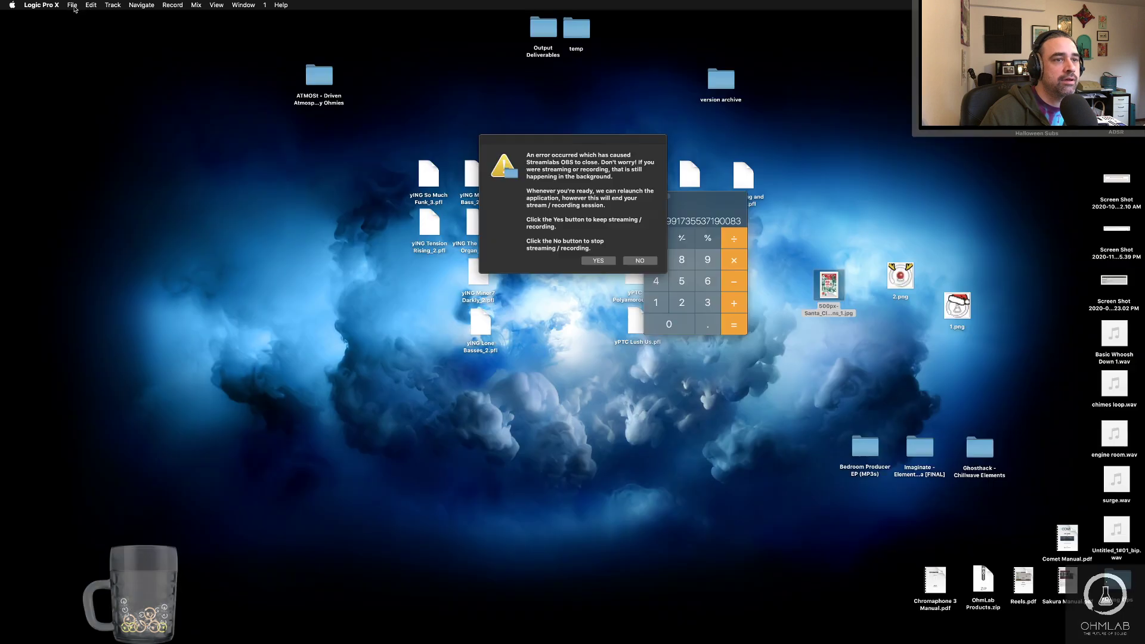
{"action": "left_click", "coordinate": [72, 5]}
{"action": "mouse_move", "coordinate": [95, 41]}
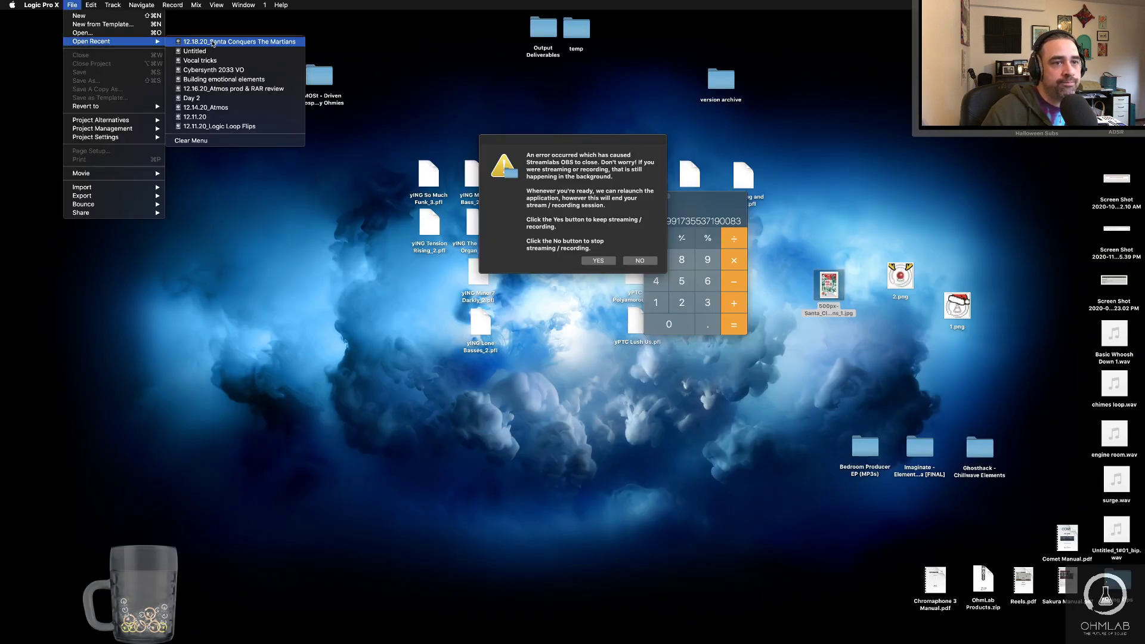
{"action": "left_click", "coordinate": [36, 98]}
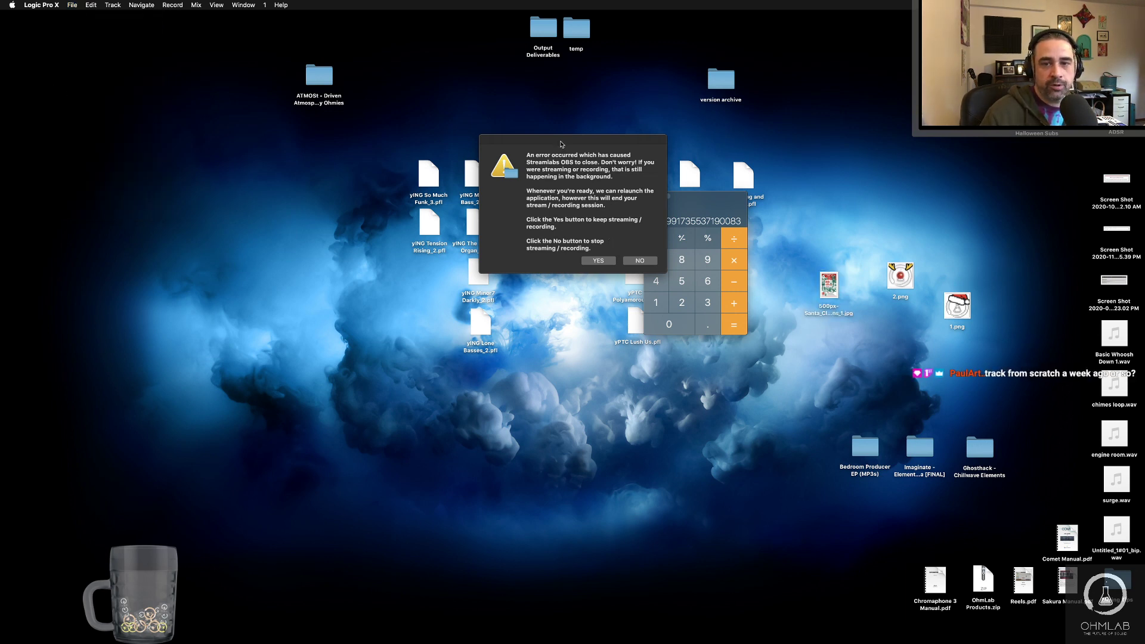
Step: Move the Streamlabs OBS error dialog aside so it no longer overlaps the calculator
{"action": "left_click_drag", "start_coordinate": [549, 142], "coordinate": [301, 123]}
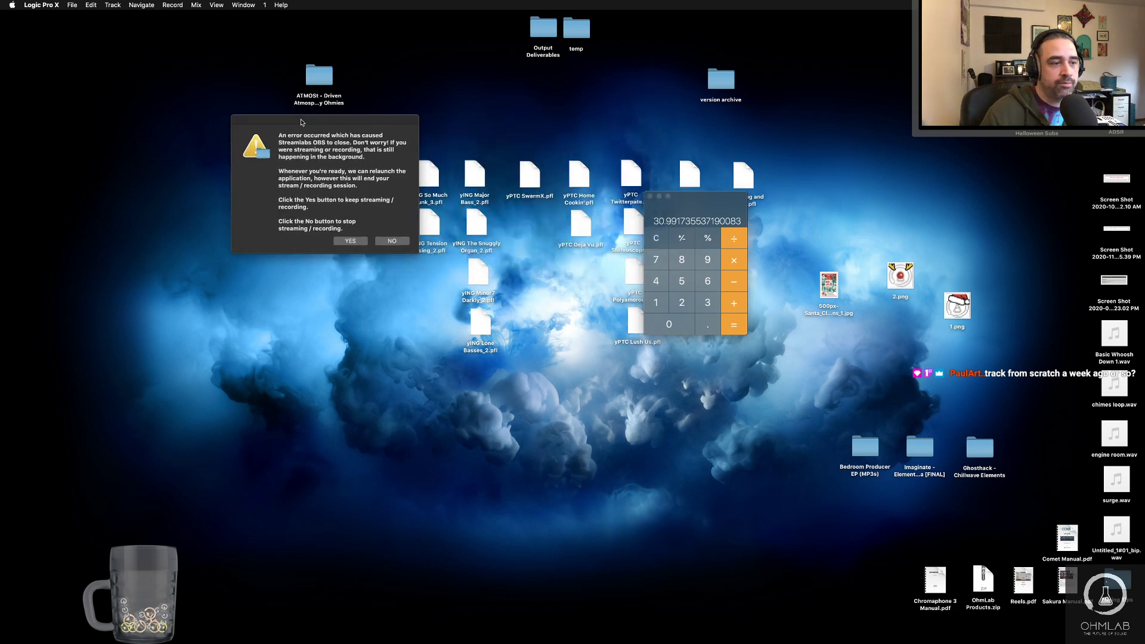